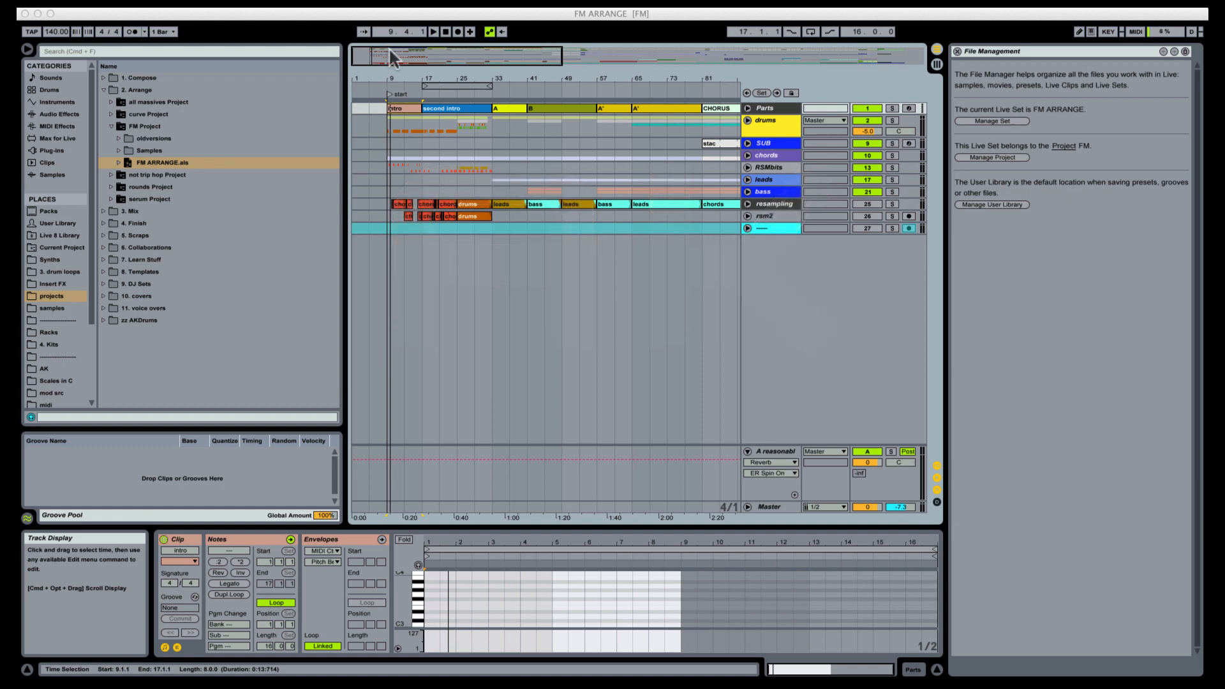
# Step: Play the arrangement from bar 9 and follow the intro into the second intro
pyautogui.press('space')
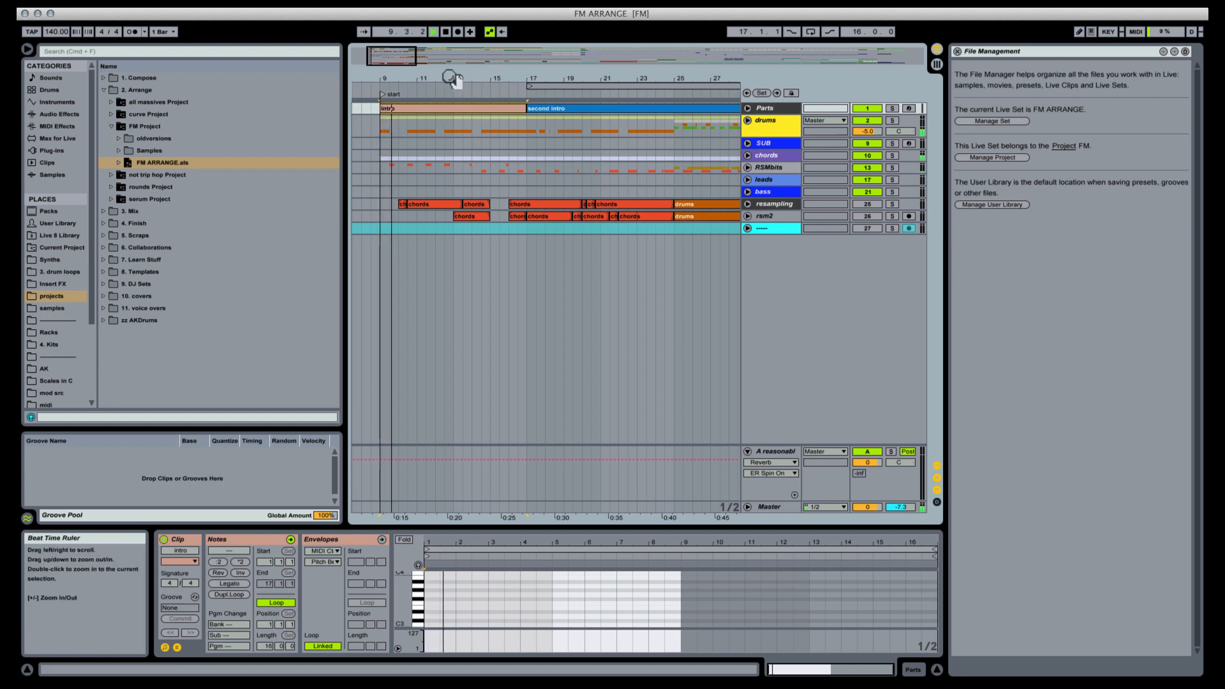
pyautogui.moveTo(451, 77); pyautogui.dragTo(504, 98)
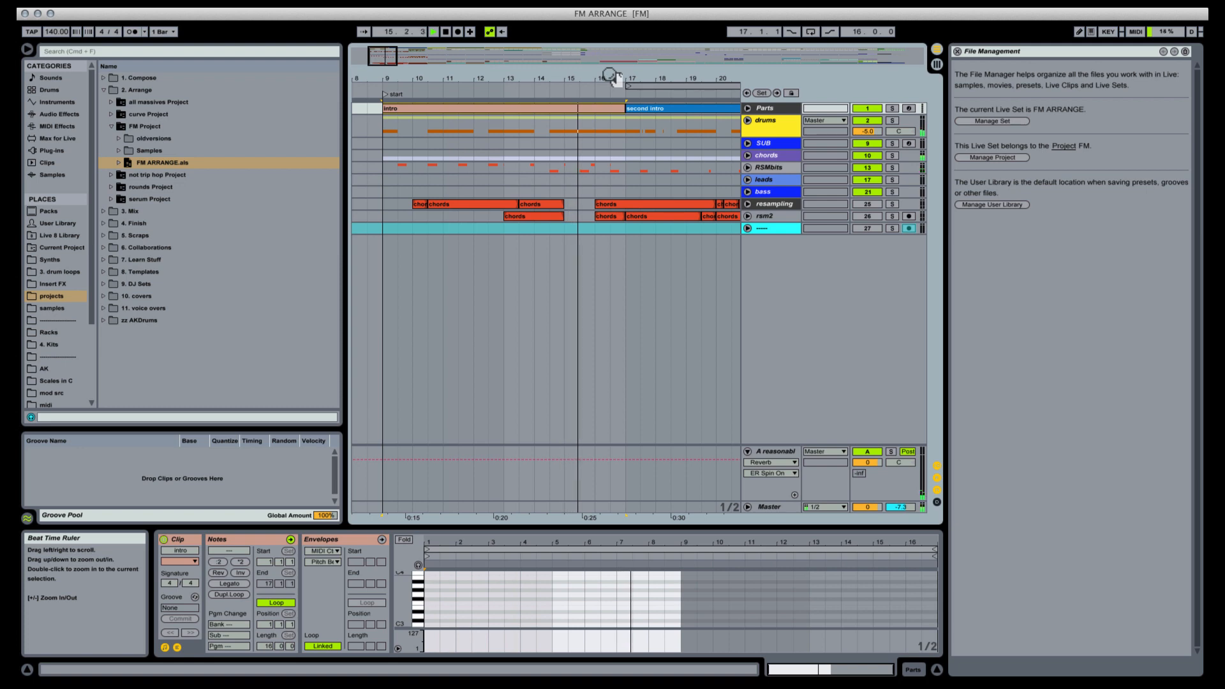
pyautogui.moveTo(611, 77); pyautogui.dragTo(425, 50)
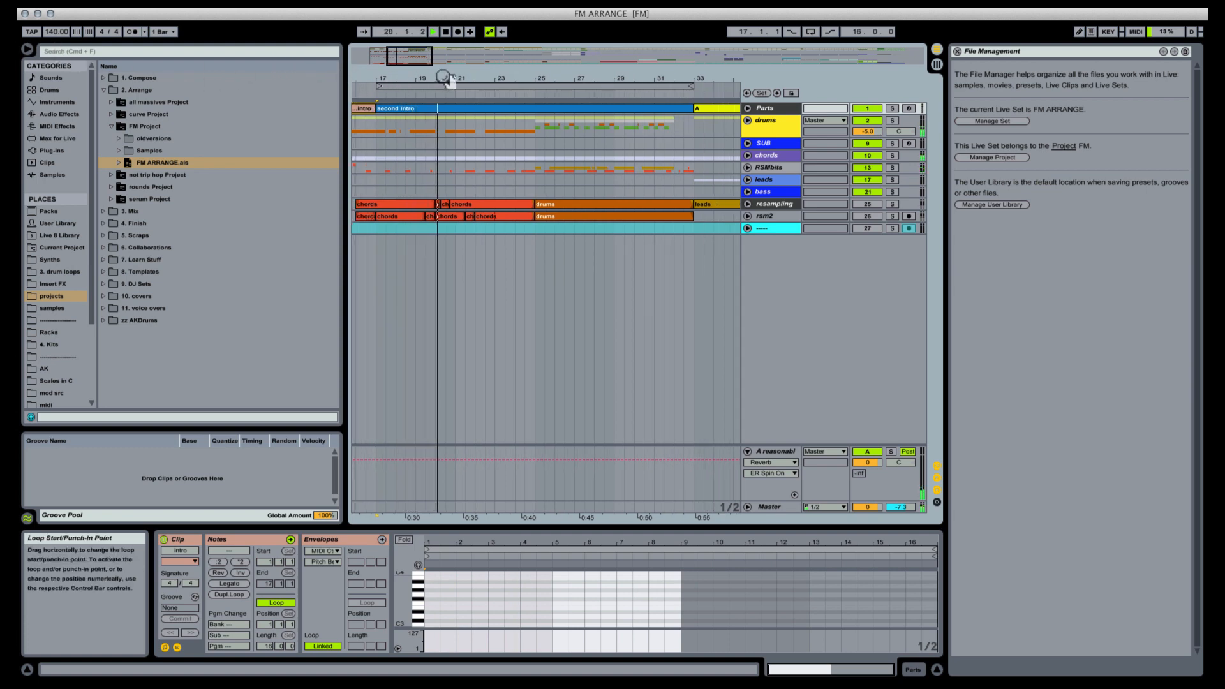
pyautogui.moveTo(442, 78); pyautogui.dragTo(442, 93)
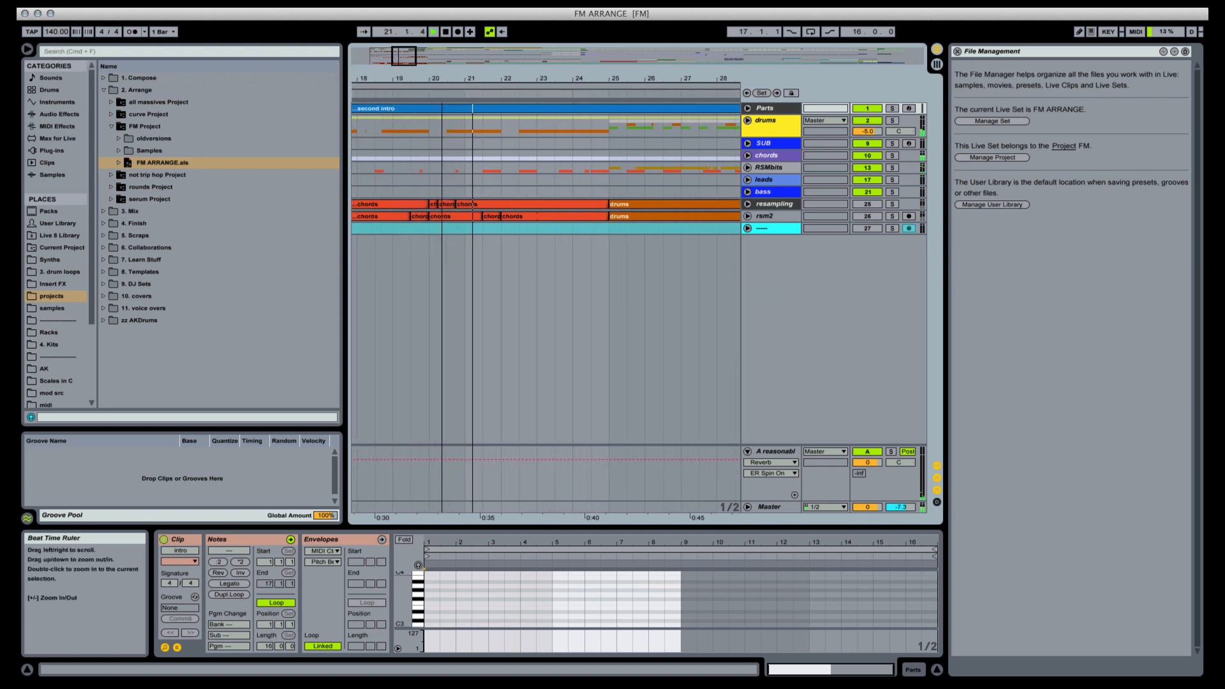
# Step: Unfold the RSMbits group and examine the effects and sample settings of the short cutLows chord clip just before bar 21
pyautogui.click(747, 168)
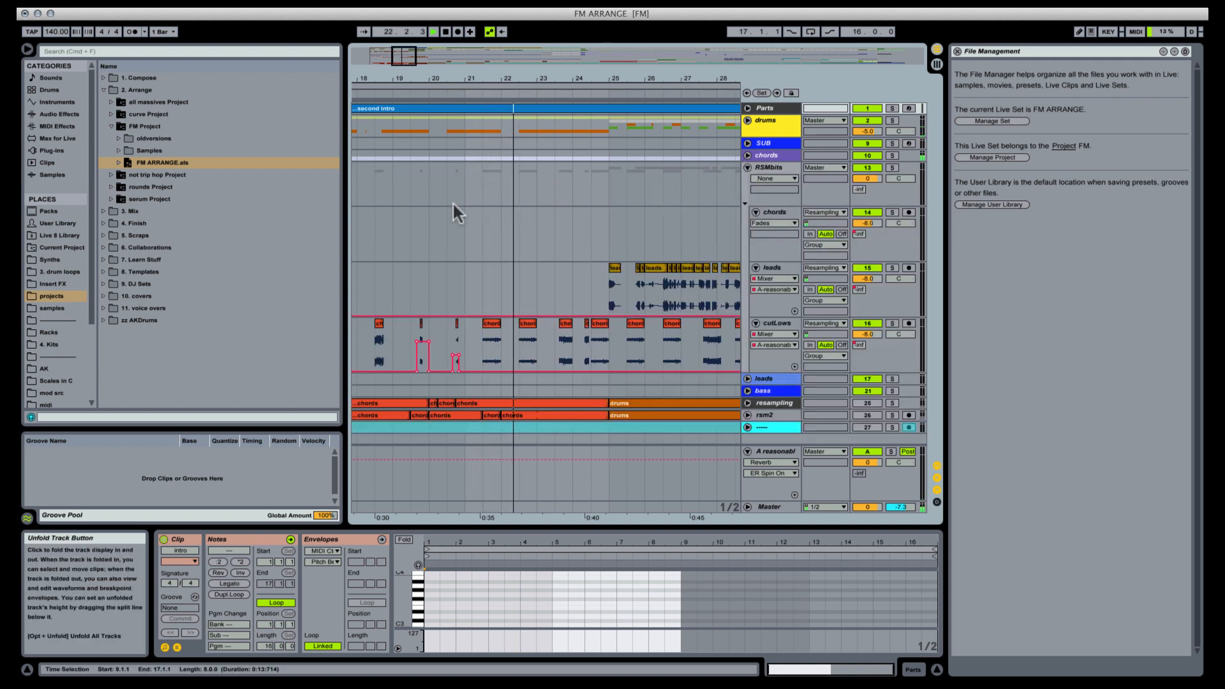
pyautogui.click(454, 348)
pyautogui.hotkey('shift', 'Tab')
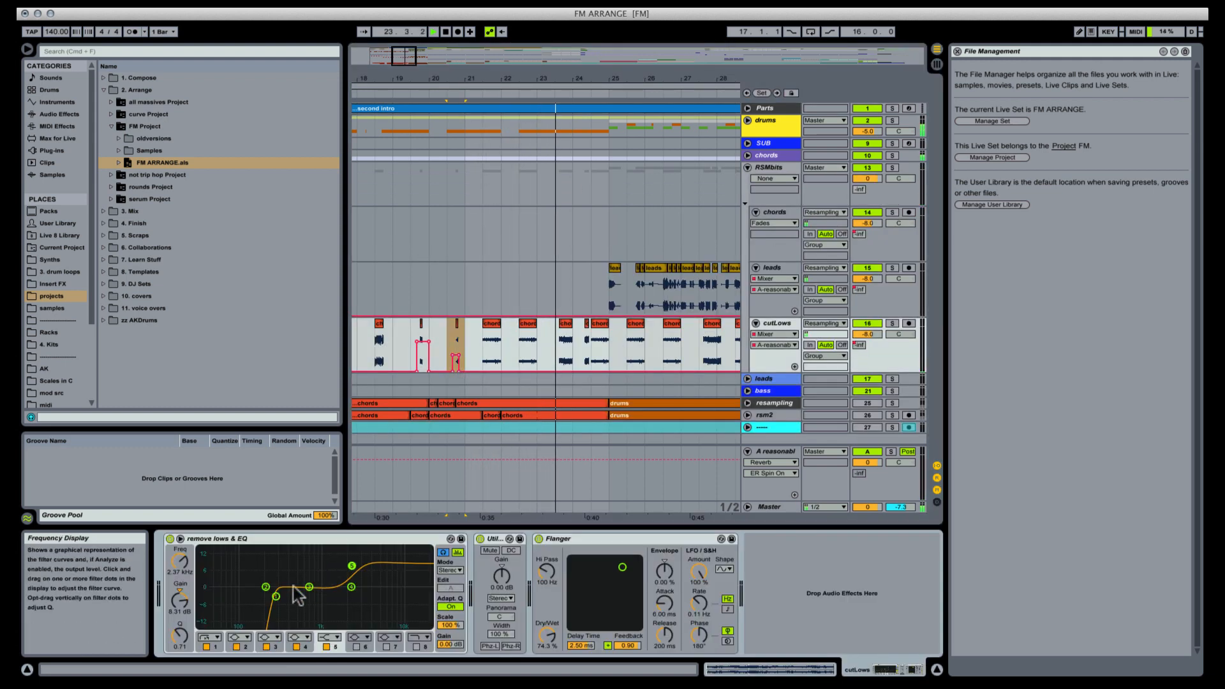
pyautogui.hotkey('shift', 'Tab')
pyautogui.moveTo(260, 622); pyautogui.dragTo(260, 624)
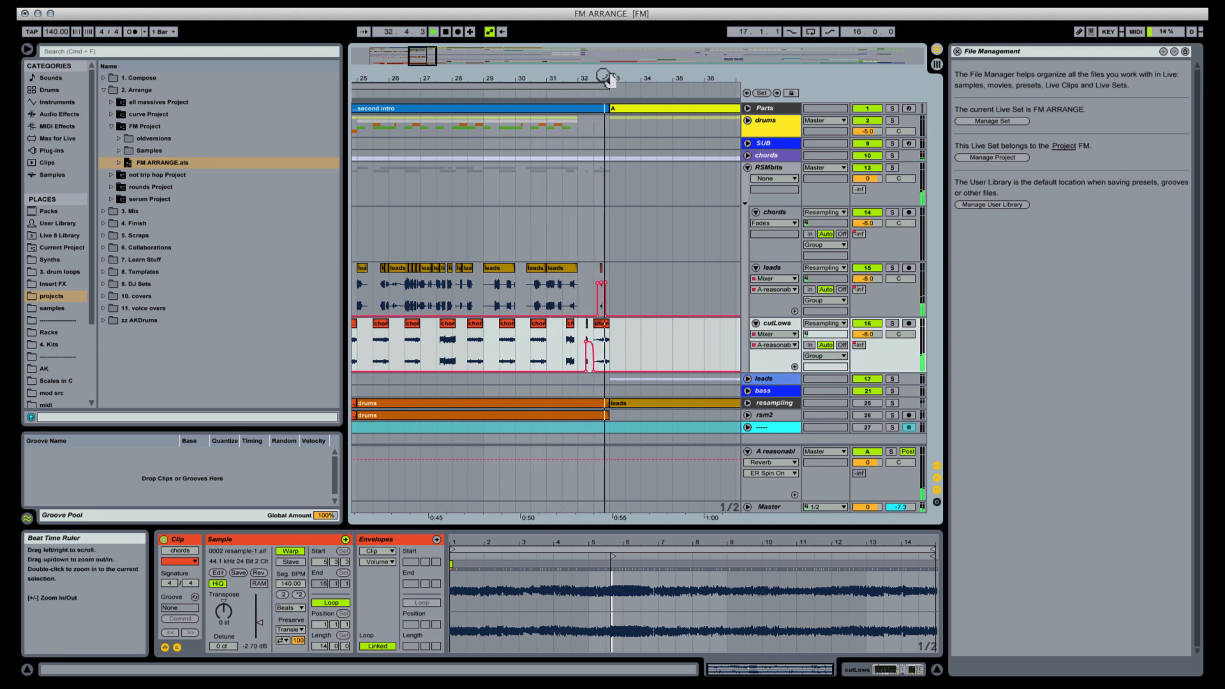
# Step: Follow playback through sections A and B, stopping with the insert marker at bar 33
pyautogui.moveTo(644, 78); pyautogui.dragTo(568, 78)
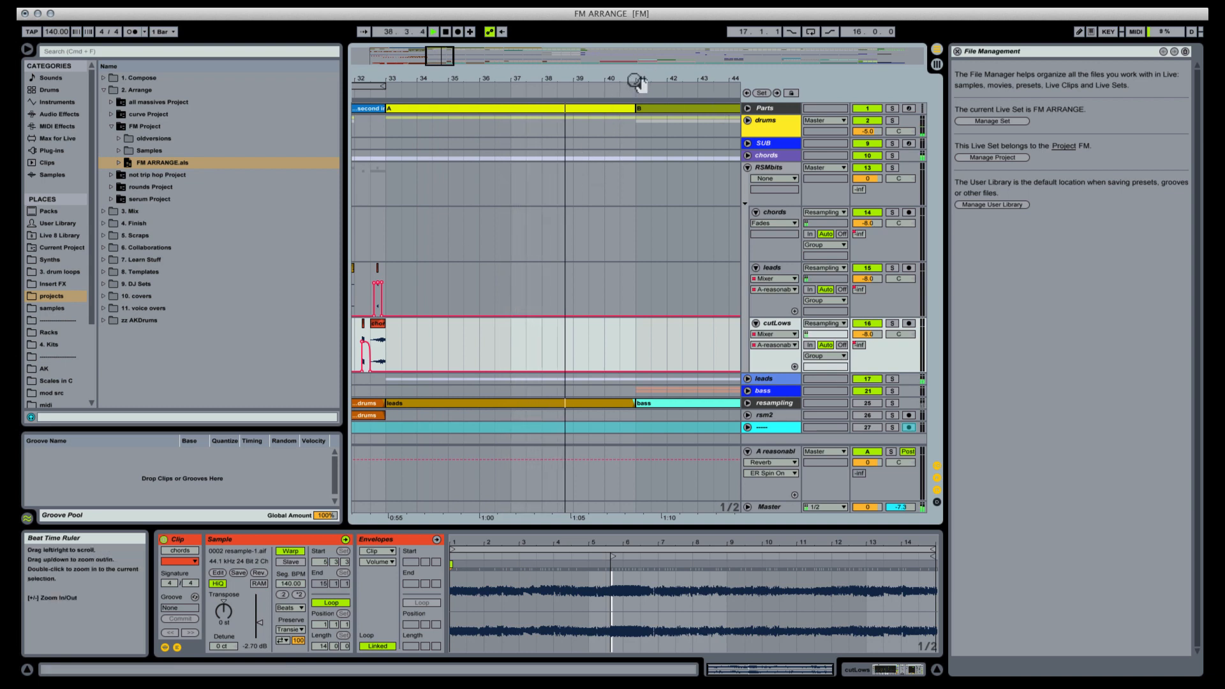
pyautogui.moveTo(646, 77); pyautogui.dragTo(583, 61)
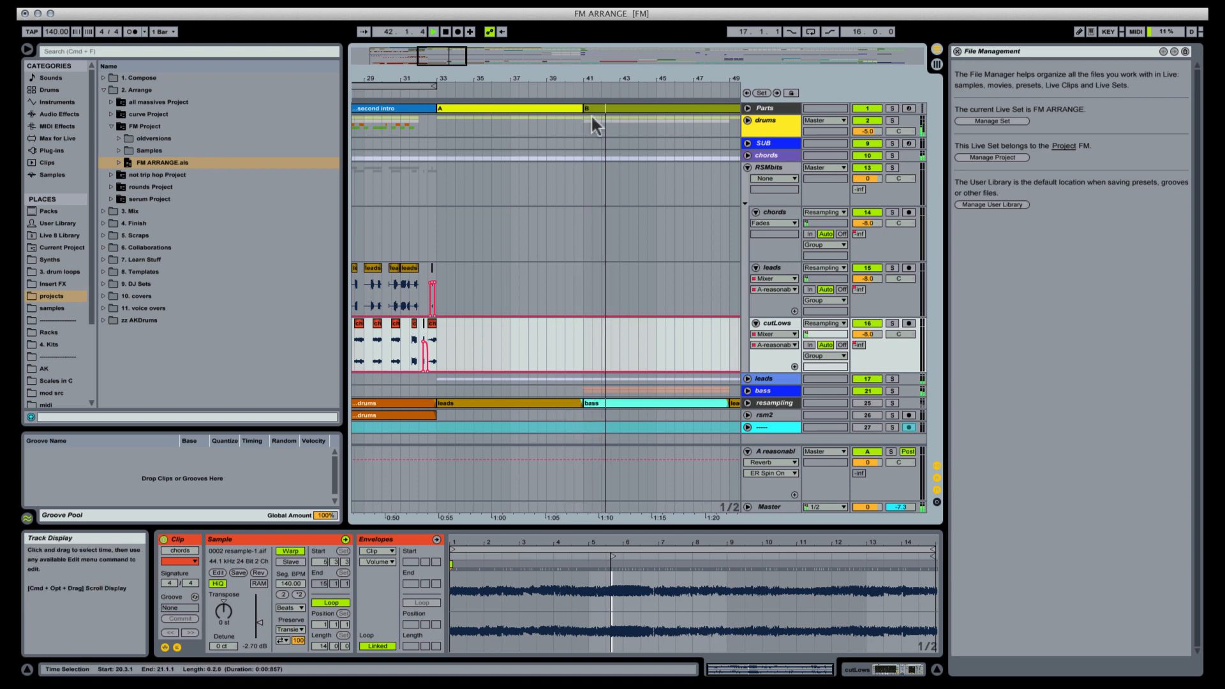
pyautogui.moveTo(642, 82); pyautogui.dragTo(600, 75)
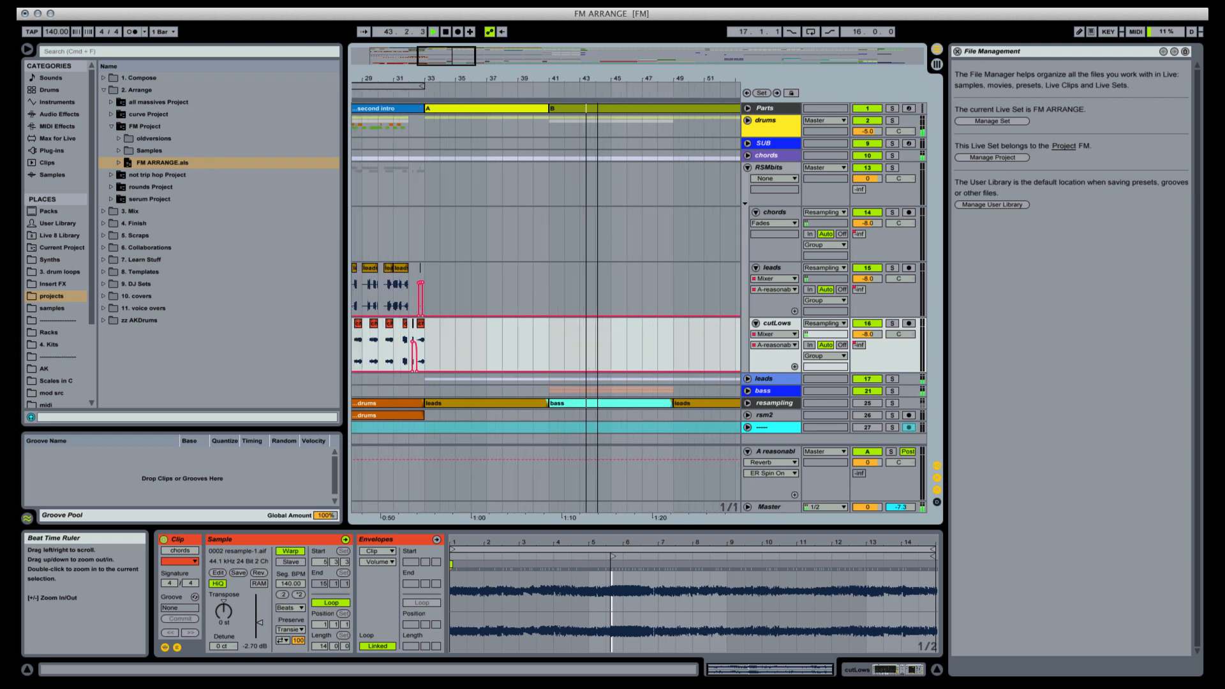
pyautogui.click(407, 129)
pyautogui.press('space')
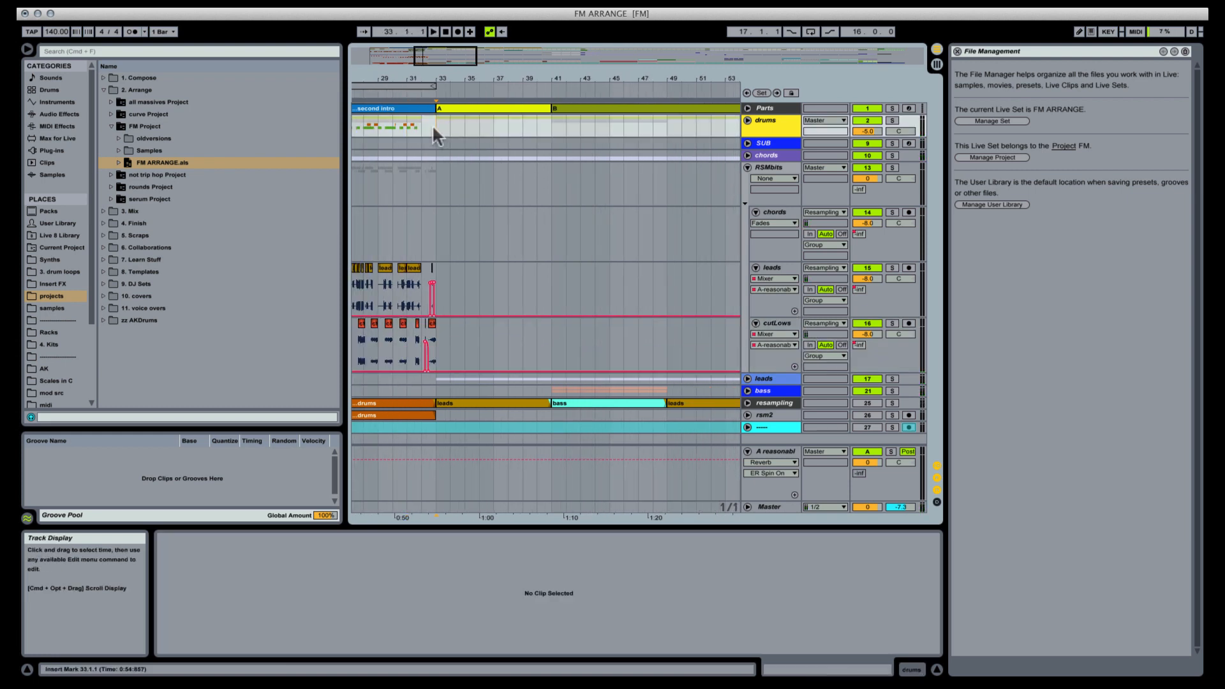
# Step: Check the section boundaries at bars 33, 41 and 57, and play from the first A' section
pyautogui.click(432, 125)
pyautogui.click(551, 184)
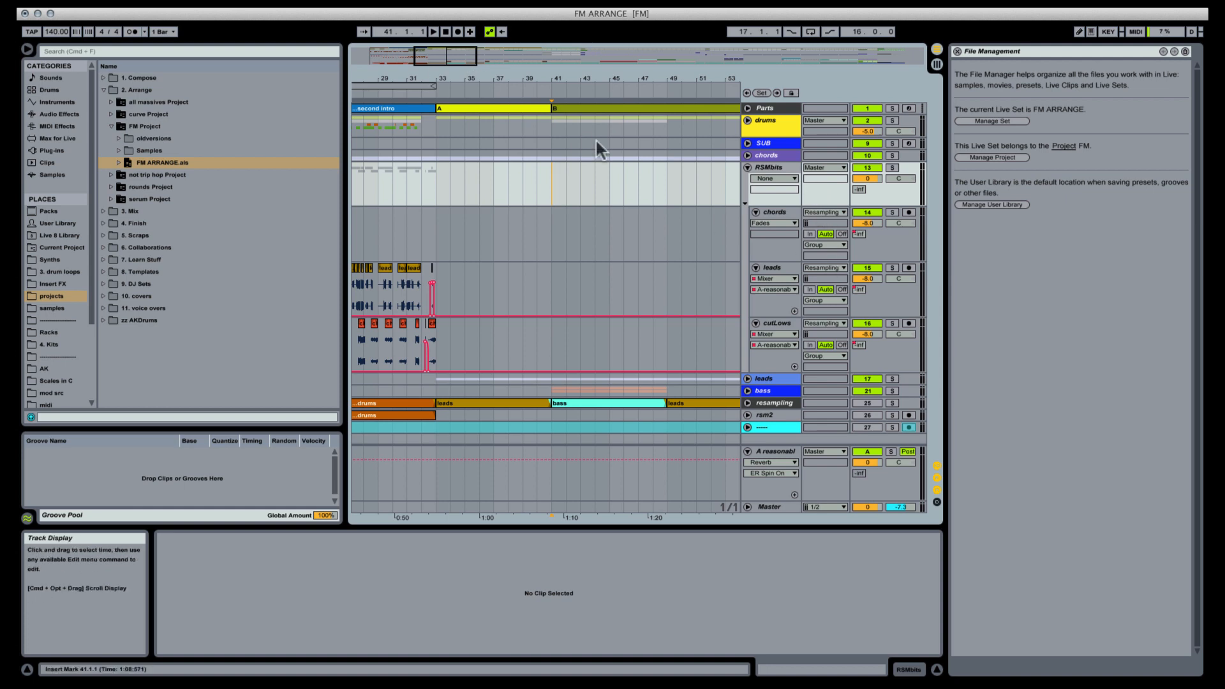
pyautogui.moveTo(650, 79); pyautogui.dragTo(517, 66)
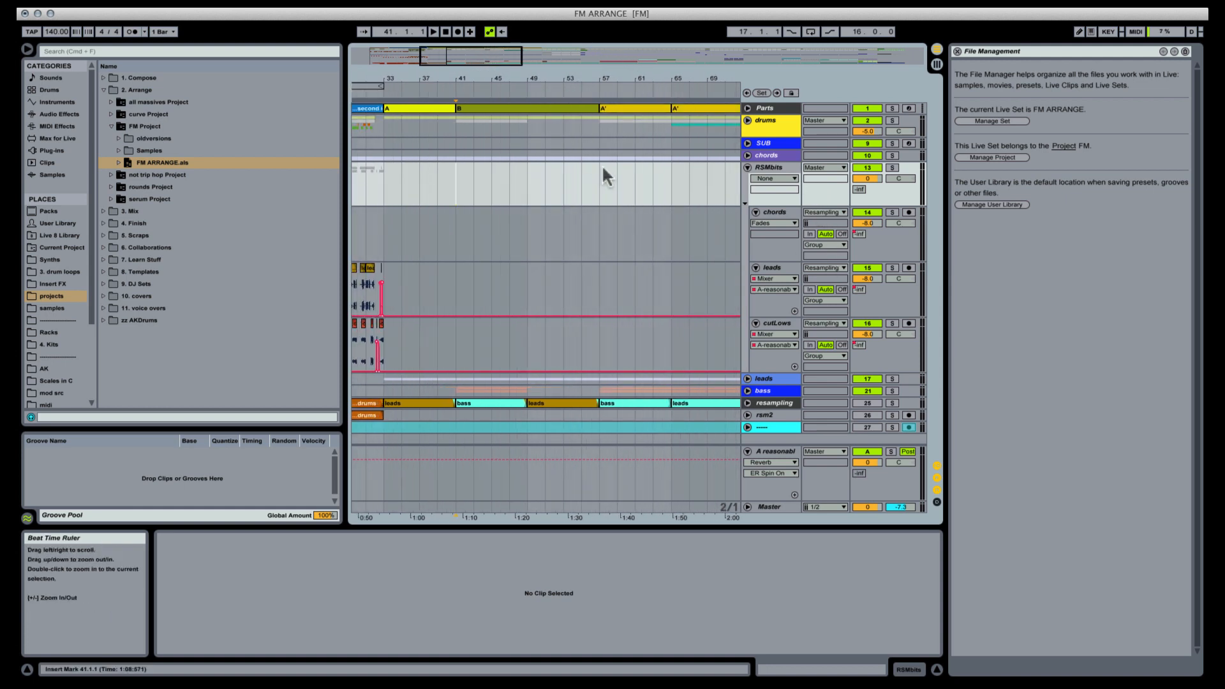
pyautogui.click(599, 179)
pyautogui.click(618, 110)
pyautogui.press('space')
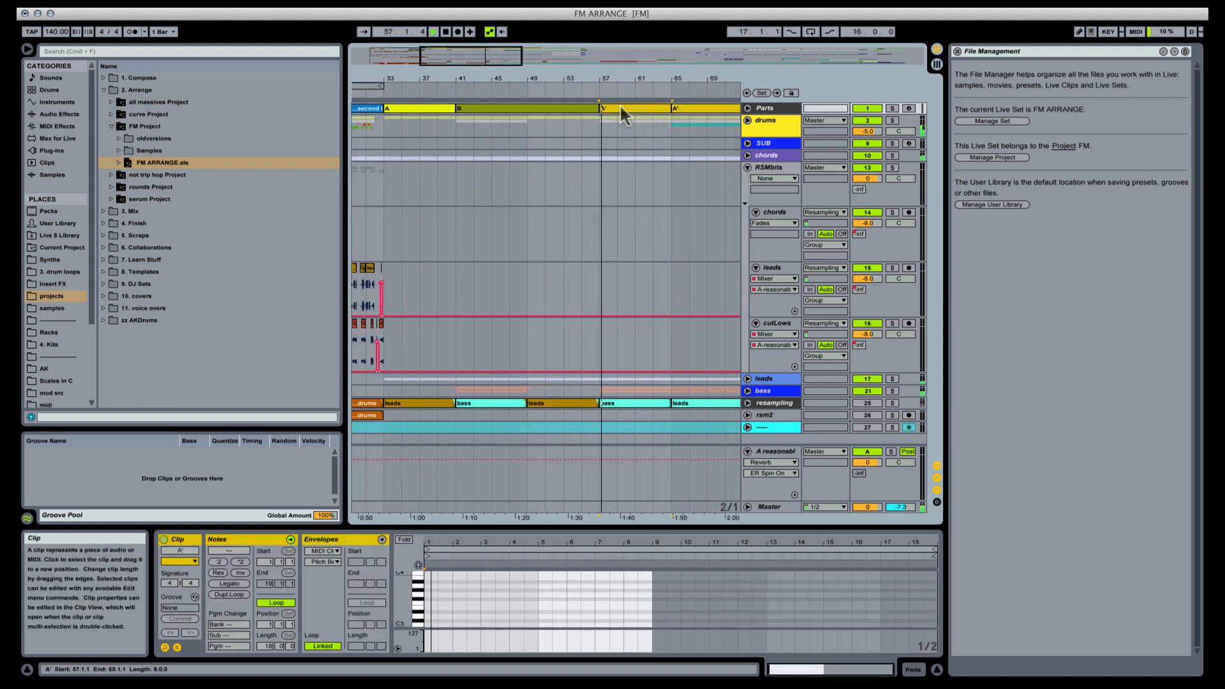
# Step: Place the insert marker at bar 65, the start of the second A' section, and add an audio track below the chords track
pyautogui.click(702, 107)
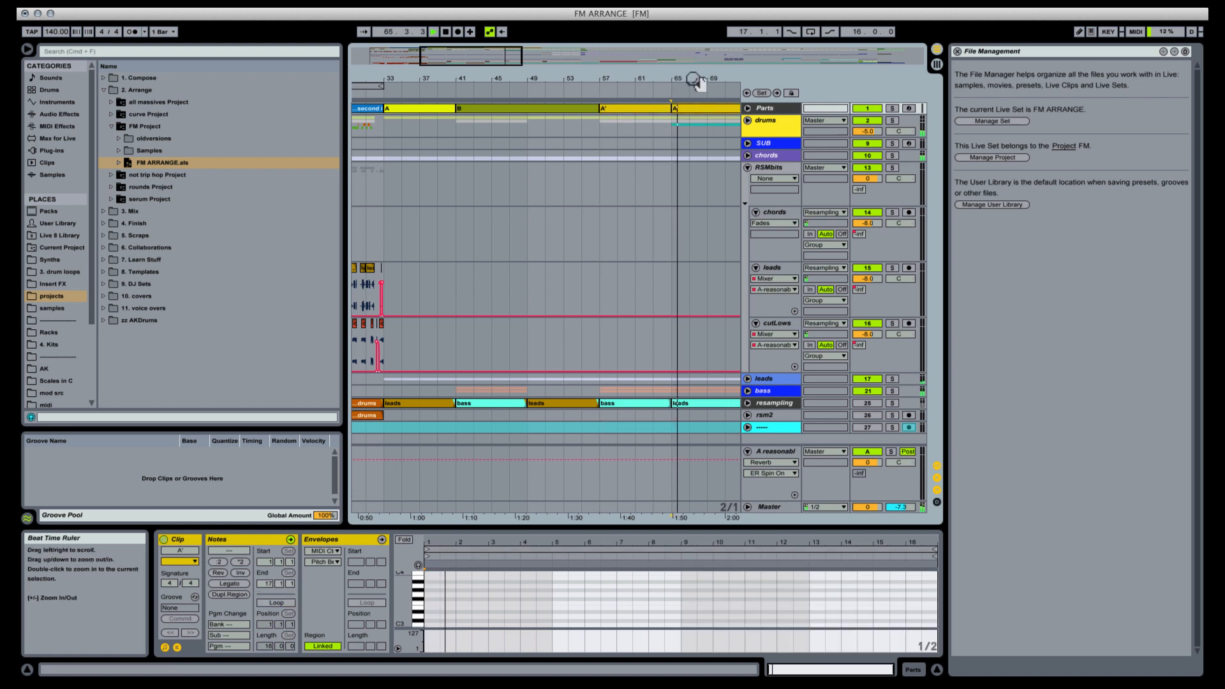
pyautogui.moveTo(693, 79); pyautogui.dragTo(636, 81)
pyautogui.click(639, 181)
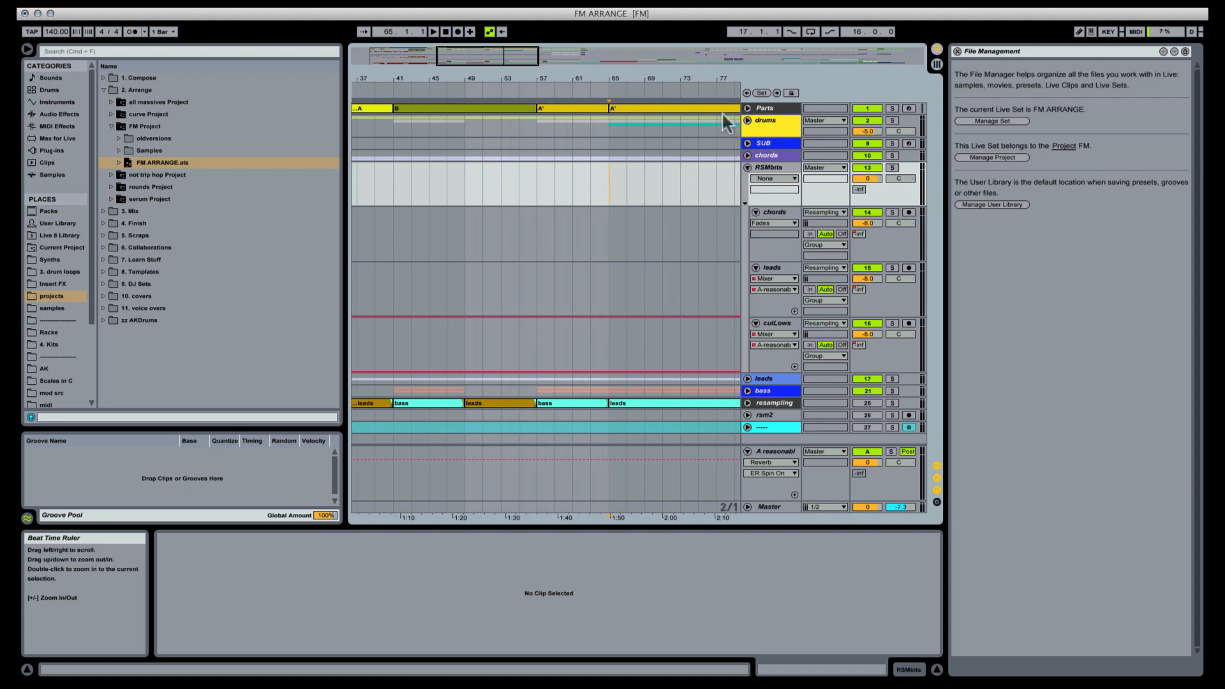
pyautogui.click(747, 167)
pyautogui.click(770, 157)
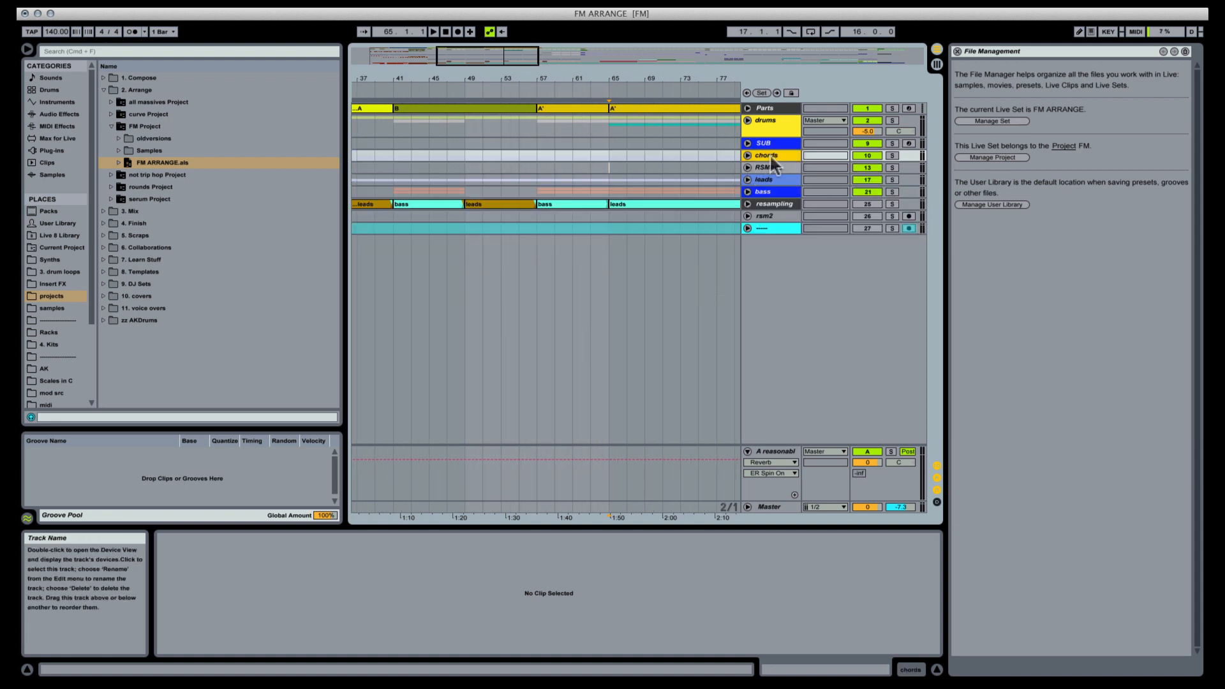
pyautogui.press('super+t')
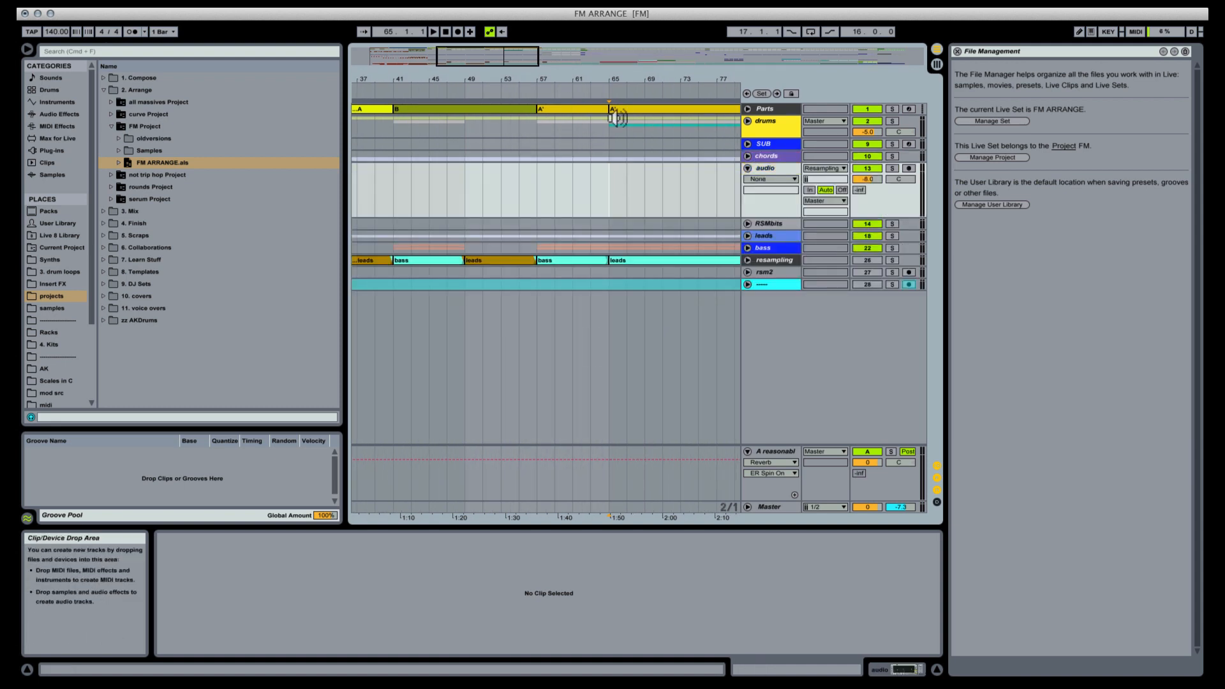
# Step: Record the resampled output onto the new audio track from bar 65 to bar 73 and reverse the recorded clip
pyautogui.click(909, 167)
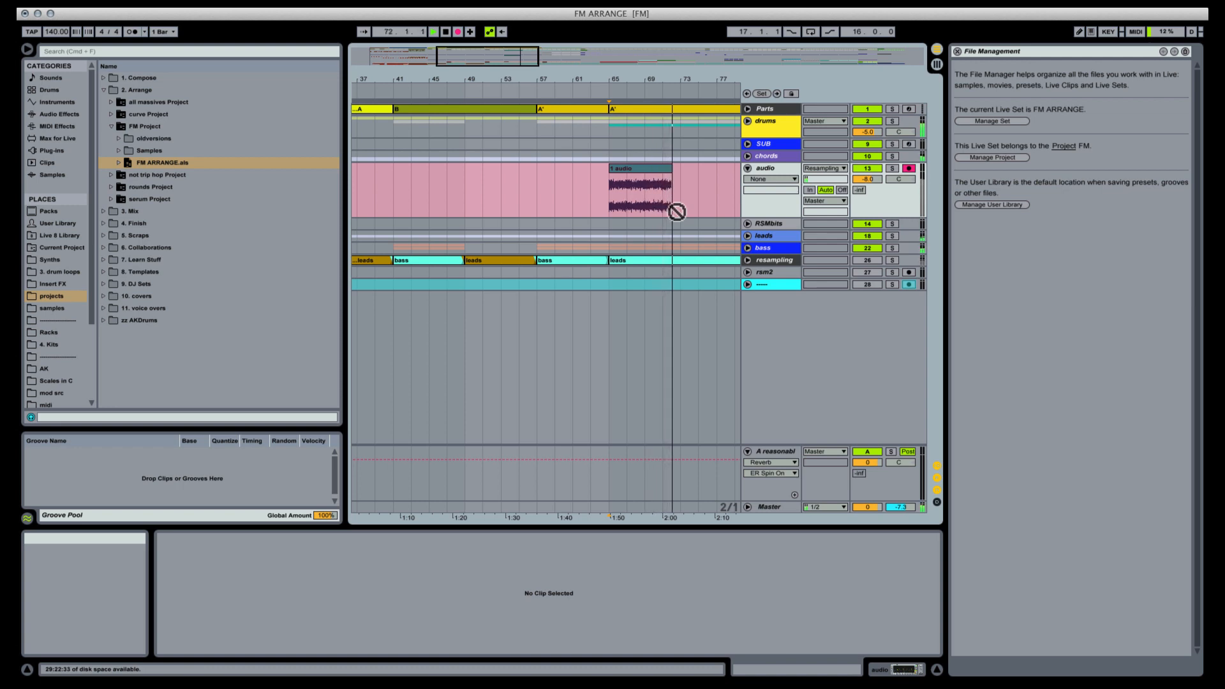
pyautogui.press('space')
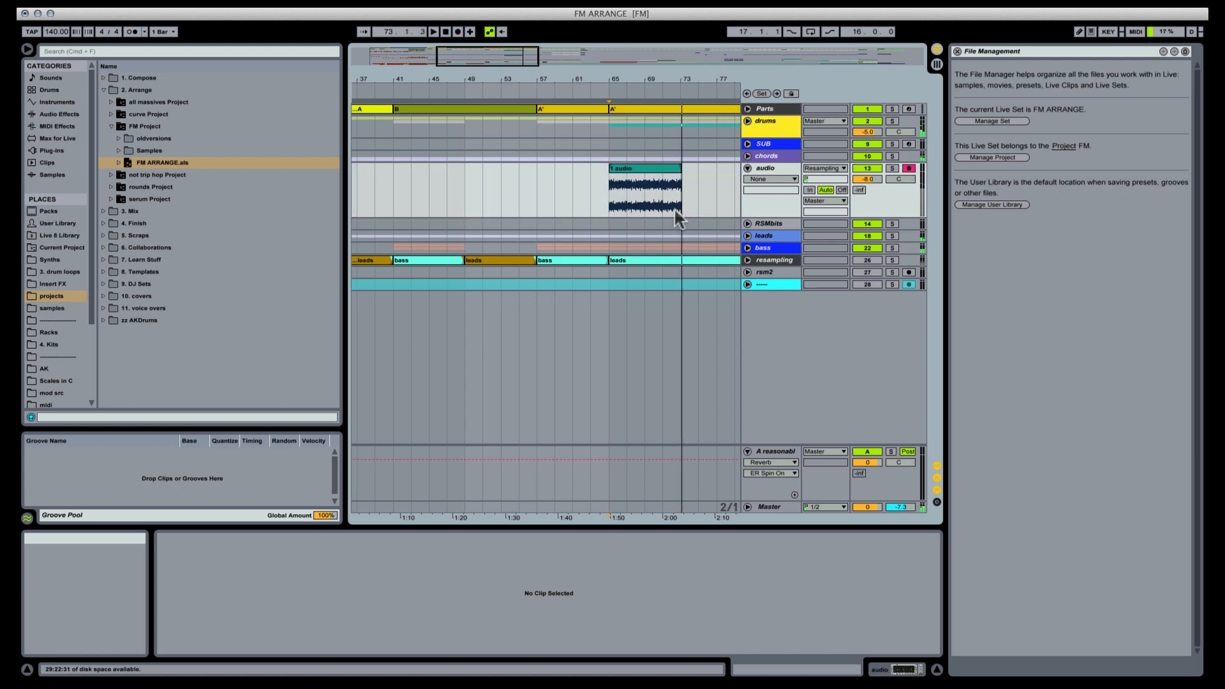
pyautogui.click(675, 169)
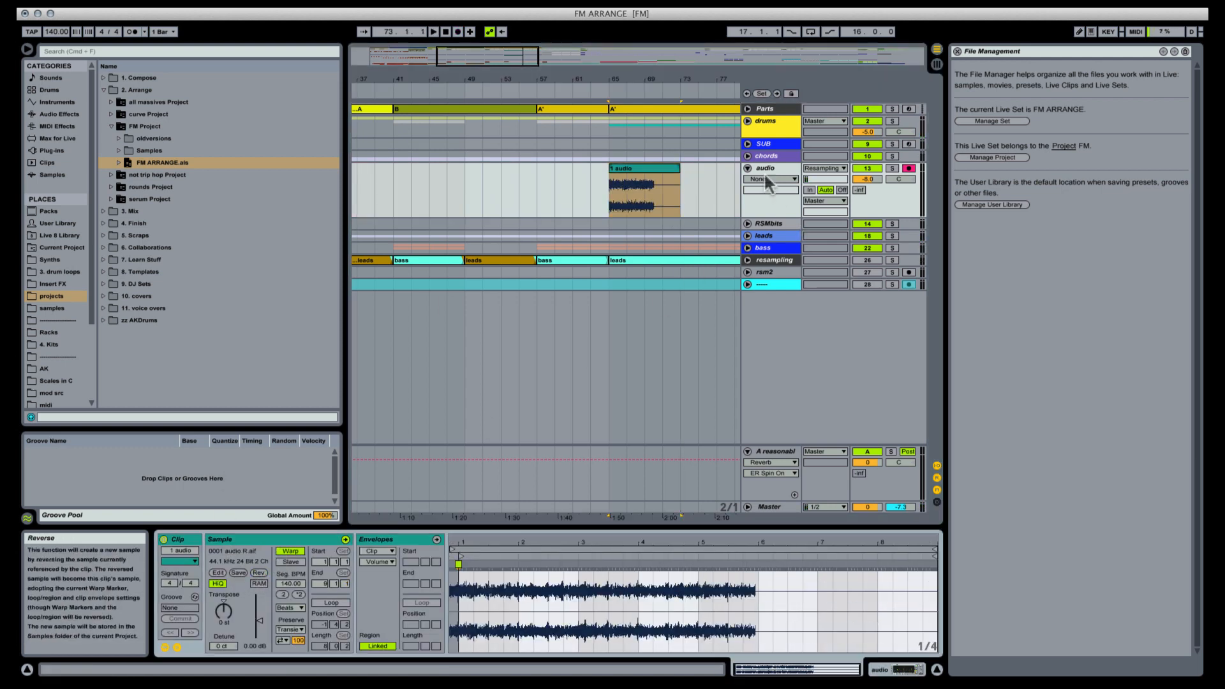
# Step: Turn off the remove lows & EQ device on the audio track and insert ValhallaShimmer before the Utility
pyautogui.click(906, 668)
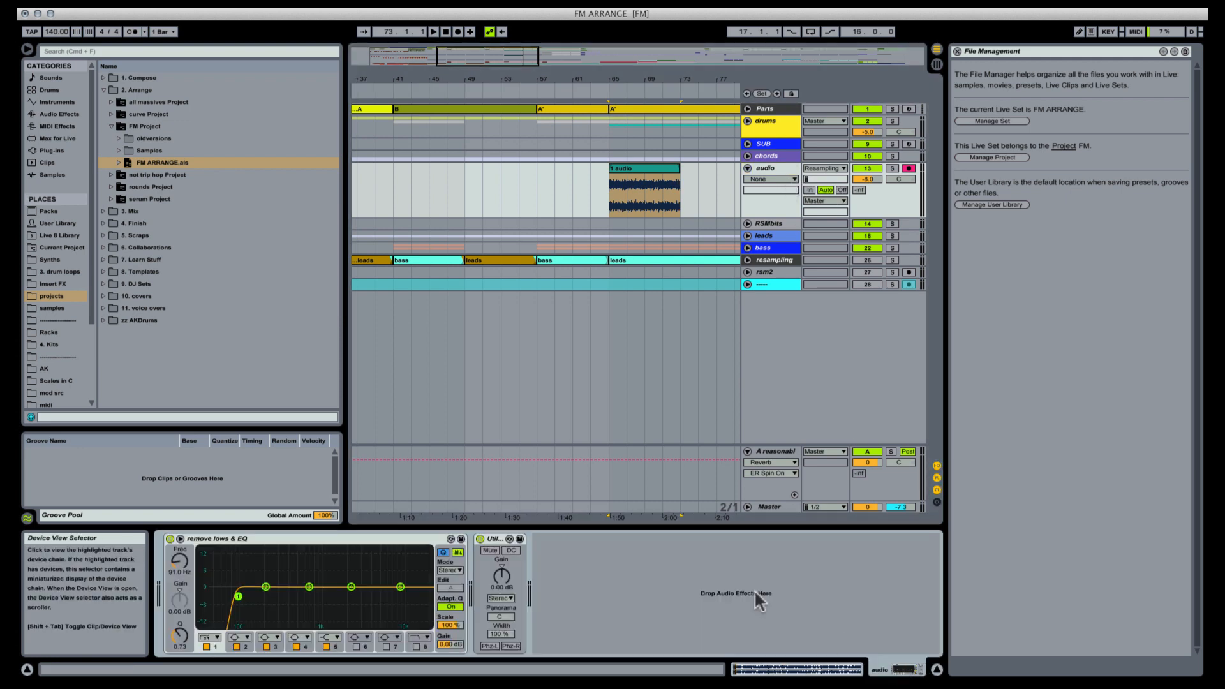
pyautogui.click(170, 539)
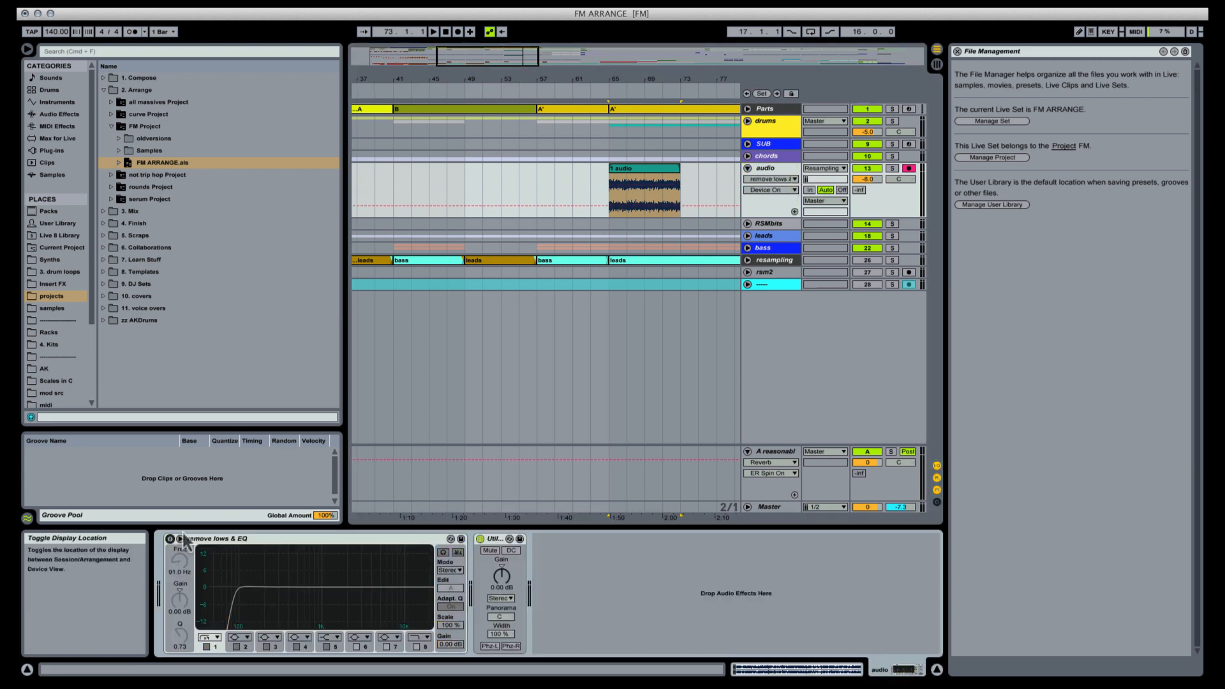
pyautogui.press('super+f')
pyautogui.write('shim')
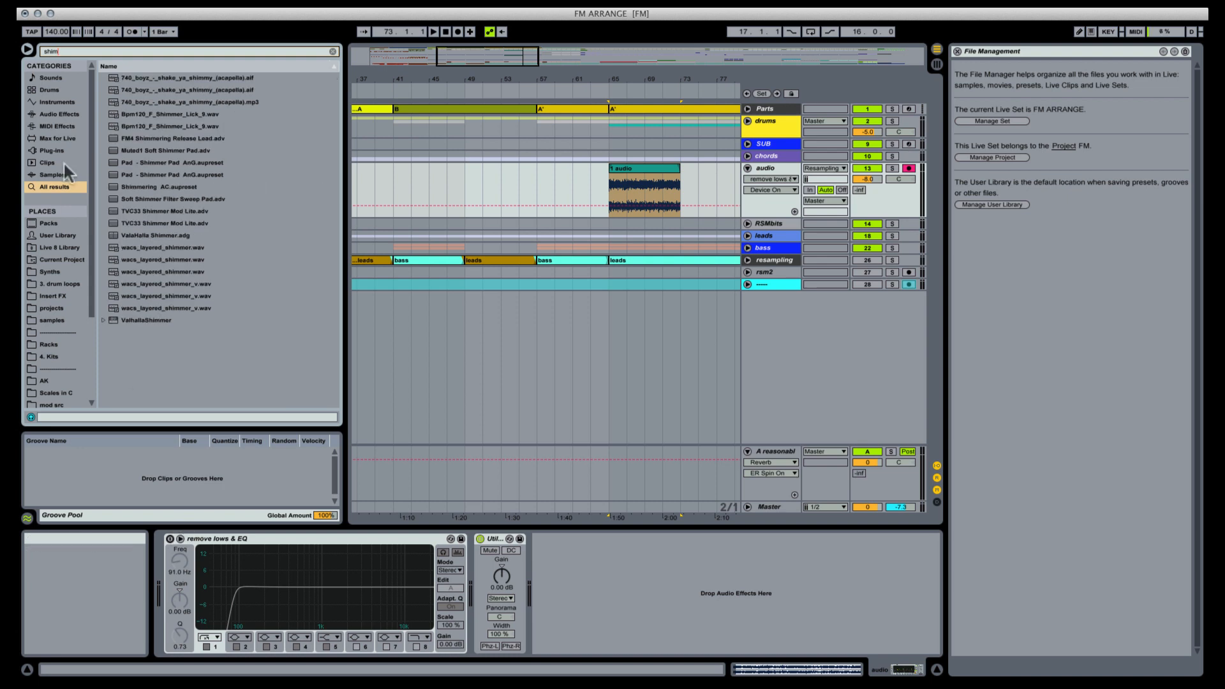
pyautogui.click(144, 319)
pyautogui.moveTo(483, 549); pyautogui.dragTo(571, 573)
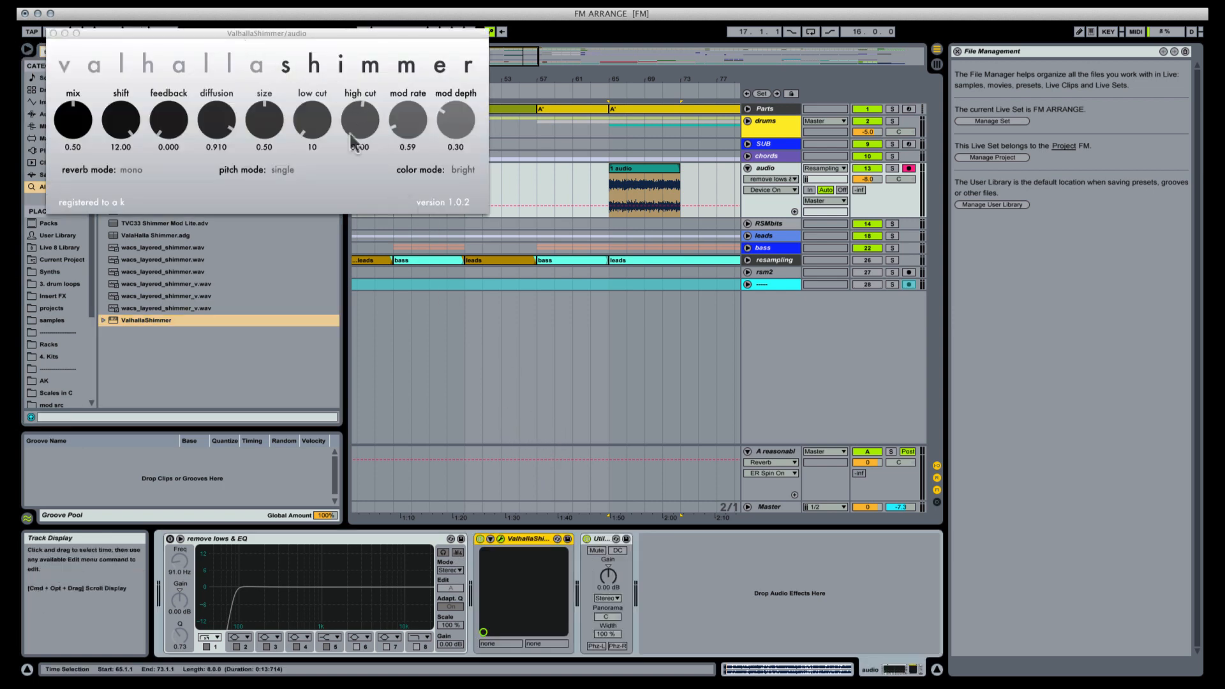
# Step: Solo the audio track and, while playing the clip, set ValhallaShimmer's mix to 1.00, diffusion to 0.748, size to 0.69 and feedback to 0.228
pyautogui.click(892, 167)
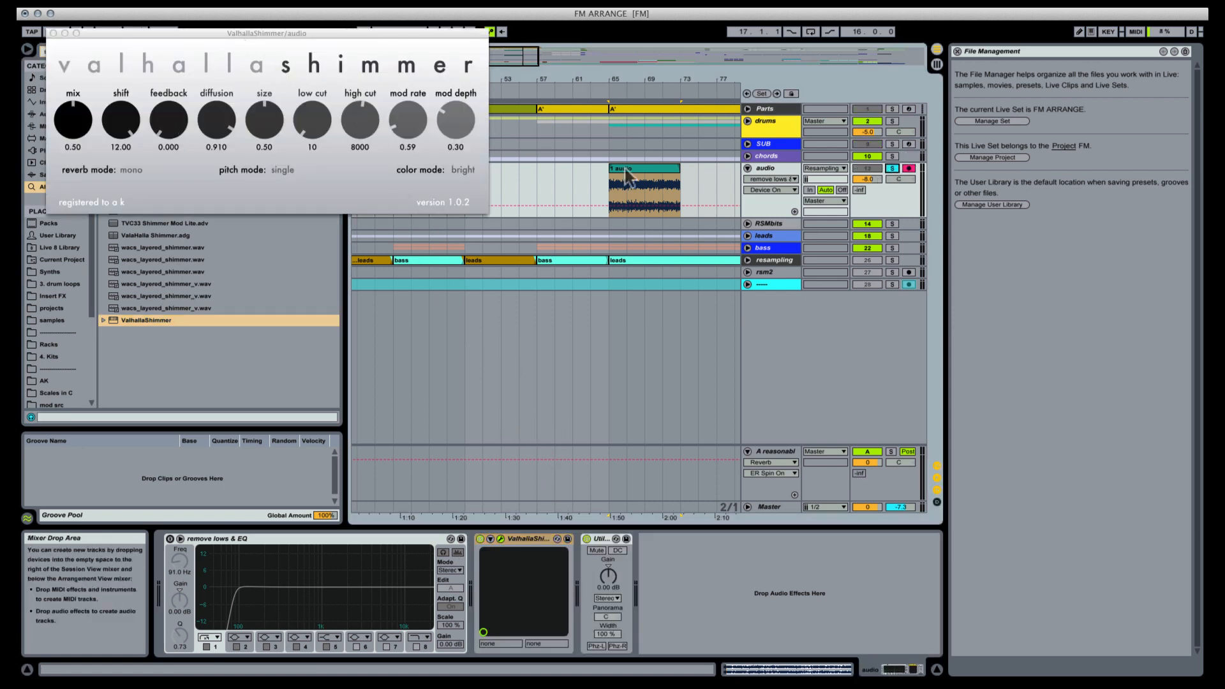
pyautogui.click(644, 174)
pyautogui.moveTo(73, 134); pyautogui.dragTo(59, 11)
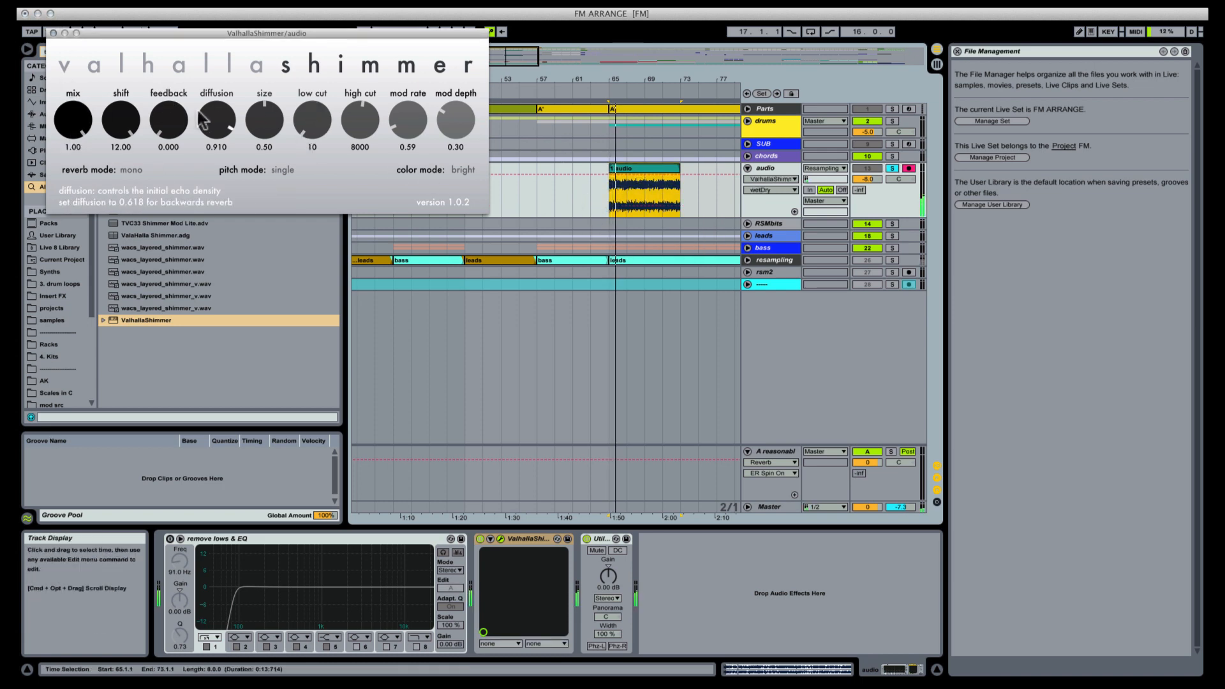
pyautogui.moveTo(206, 124); pyautogui.dragTo(259, 103)
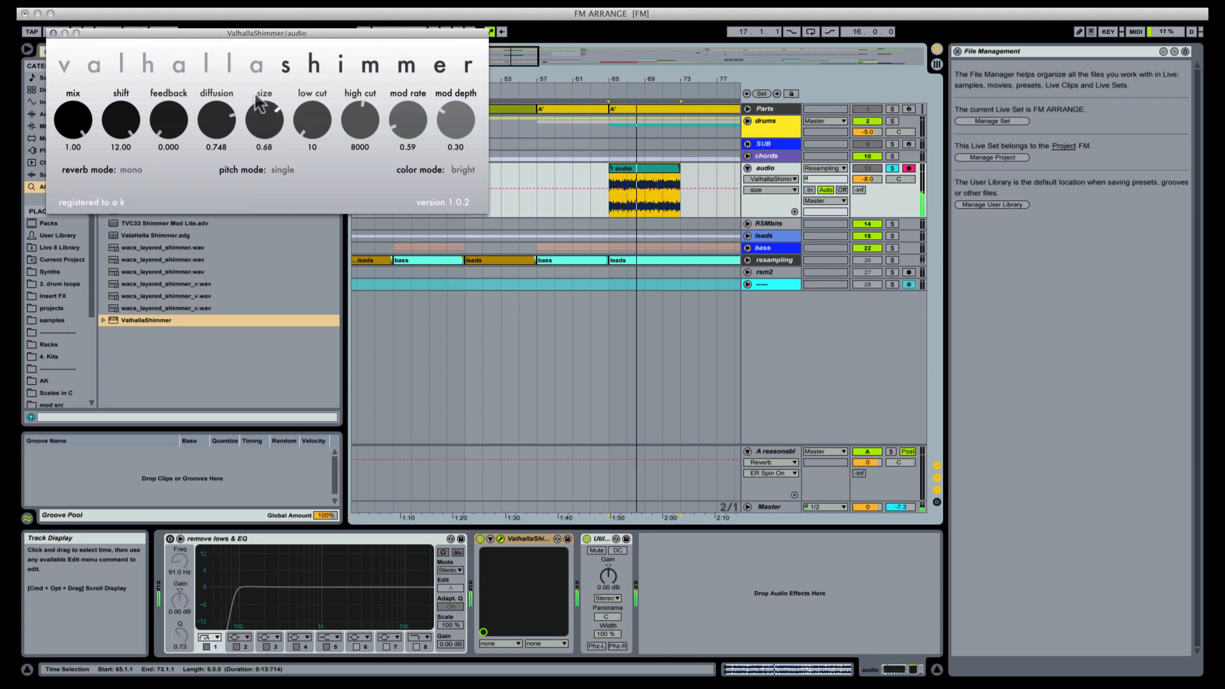
pyautogui.moveTo(168, 121); pyautogui.dragTo(171, 67)
pyautogui.moveTo(121, 118); pyautogui.dragTo(151, 130)
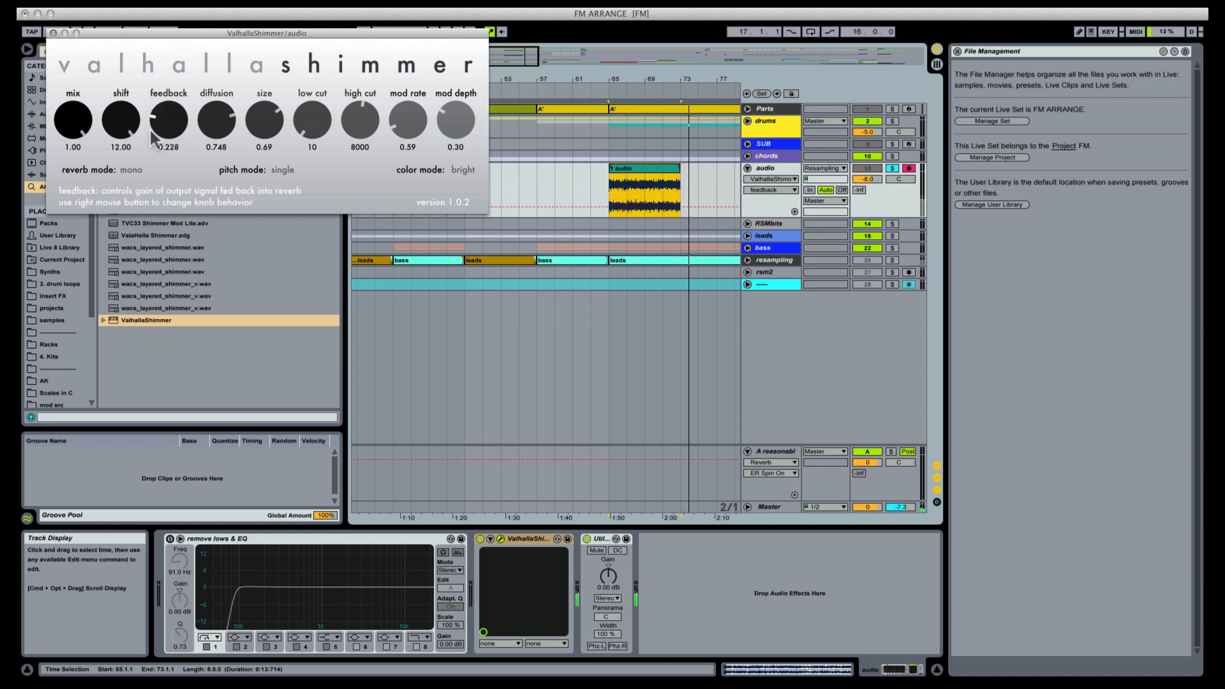
# Step: Try automating ValhallaShimmer's size with a dip to about 0.29 midway through the reversed clip
pyautogui.click(608, 187)
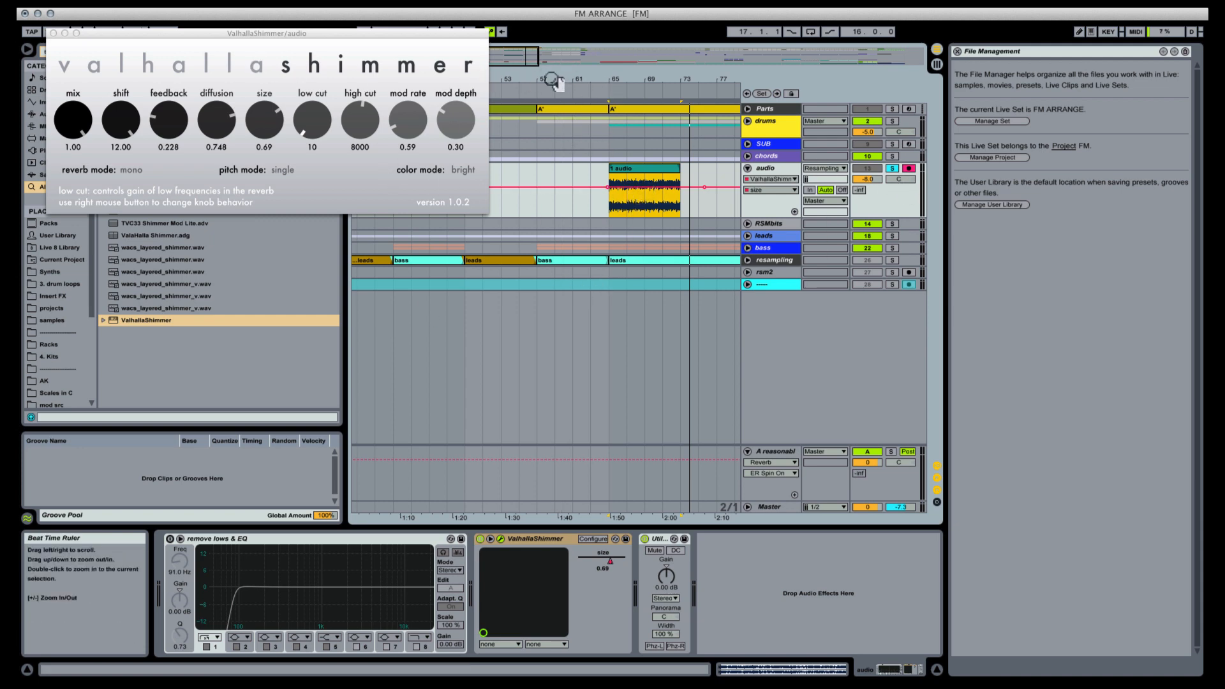
pyautogui.moveTo(553, 82); pyautogui.dragTo(416, 109)
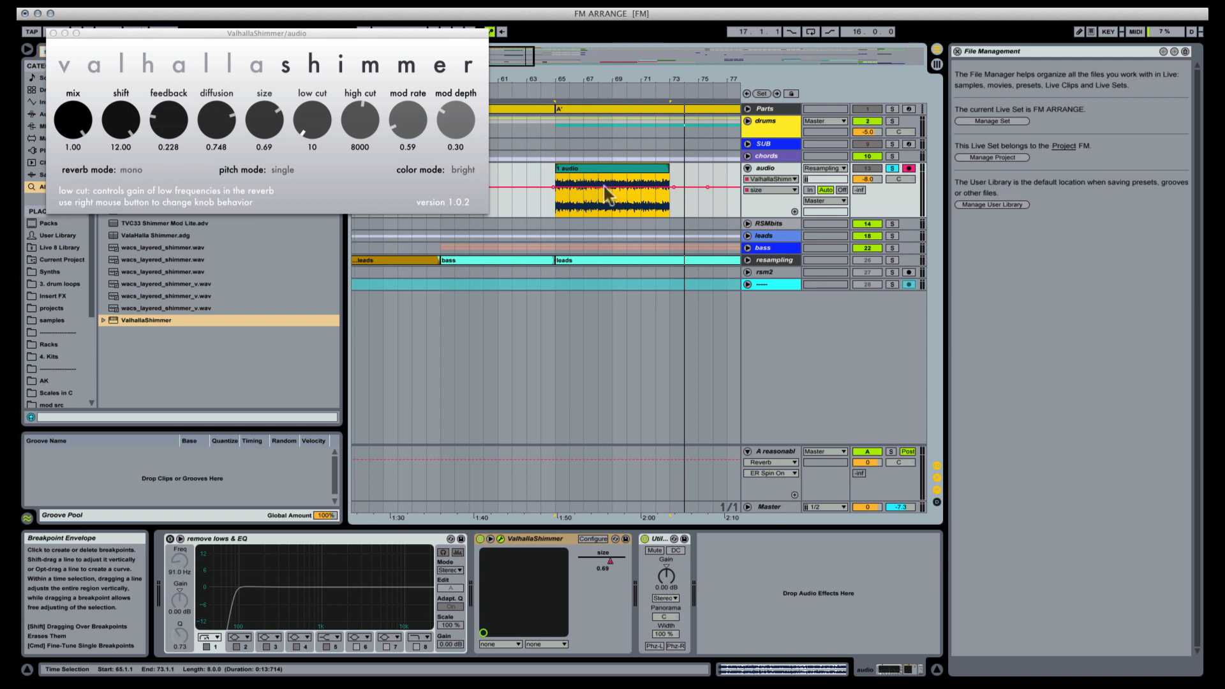
pyautogui.moveTo(605, 187); pyautogui.dragTo(606, 207)
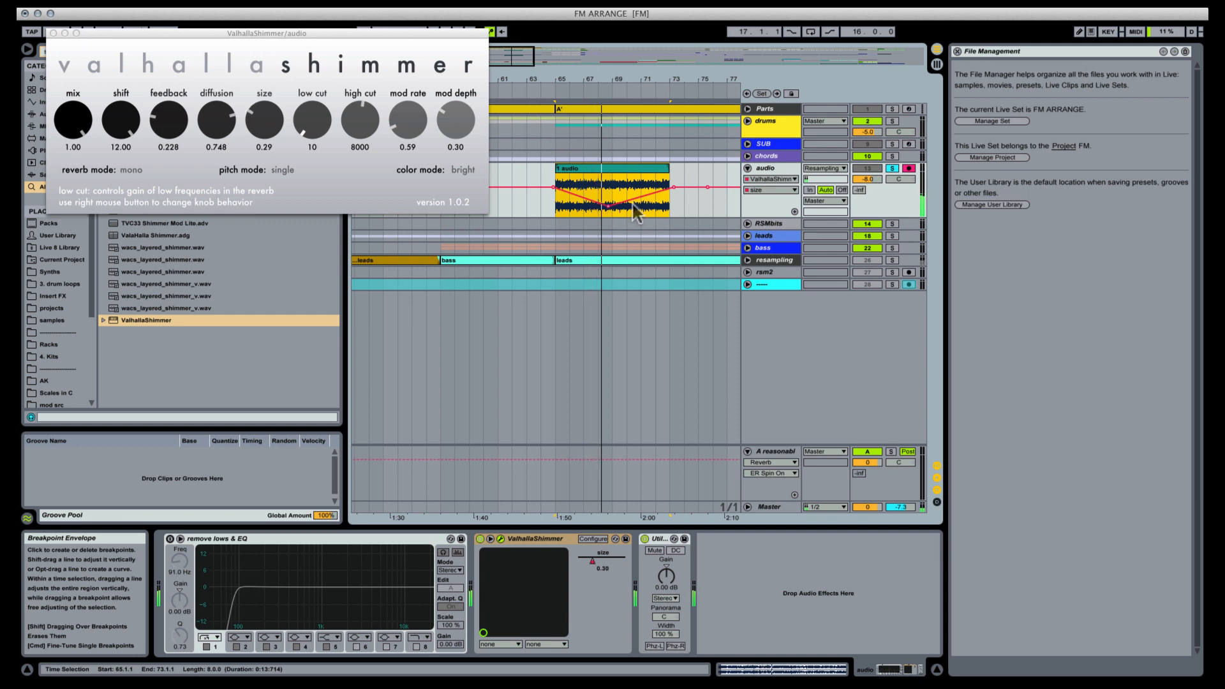
pyautogui.moveTo(651, 197); pyautogui.dragTo(651, 188)
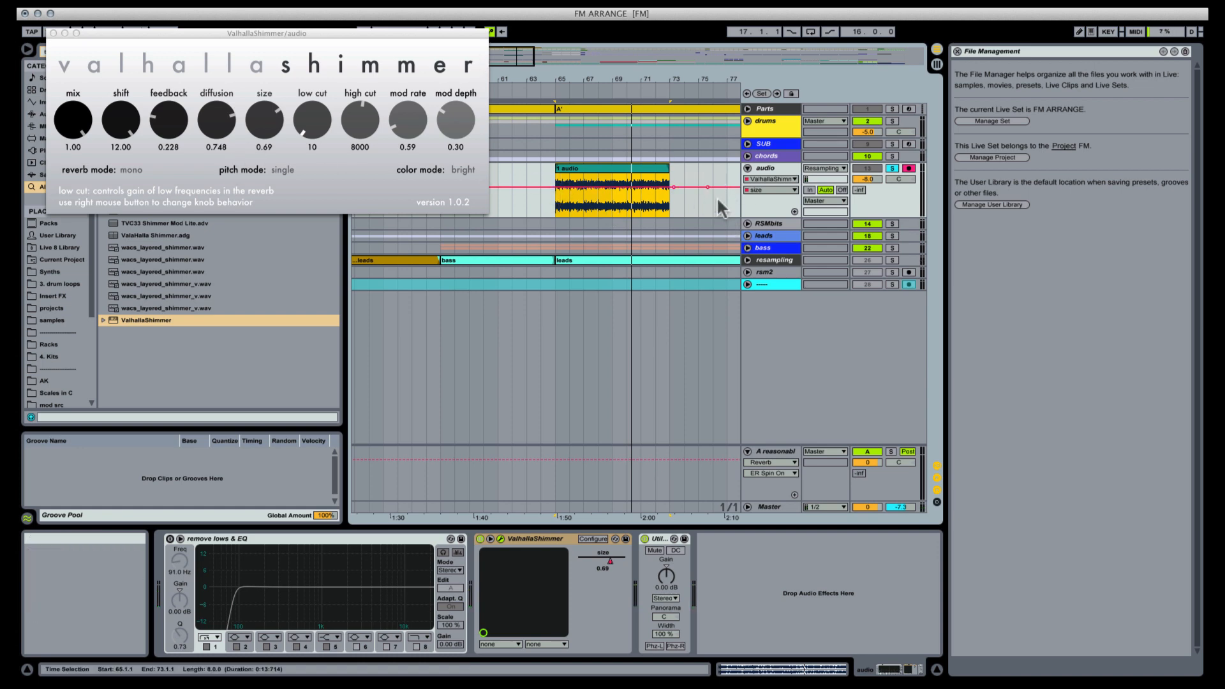
# Step: Give ValhallaShimmer's size automation its own lane on the audio track and clear its envelope
pyautogui.moveTo(721, 197); pyautogui.dragTo(619, 171)
pyautogui.click(794, 212)
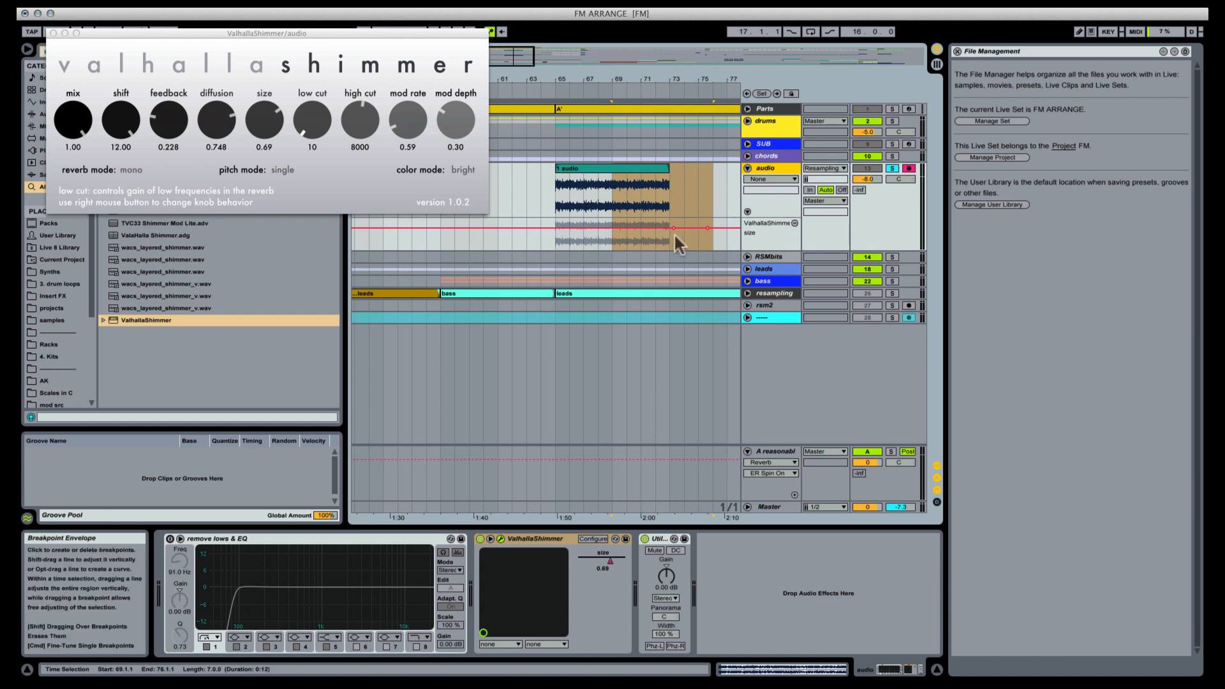
pyautogui.rightClick(677, 239)
pyautogui.rightClick(765, 229)
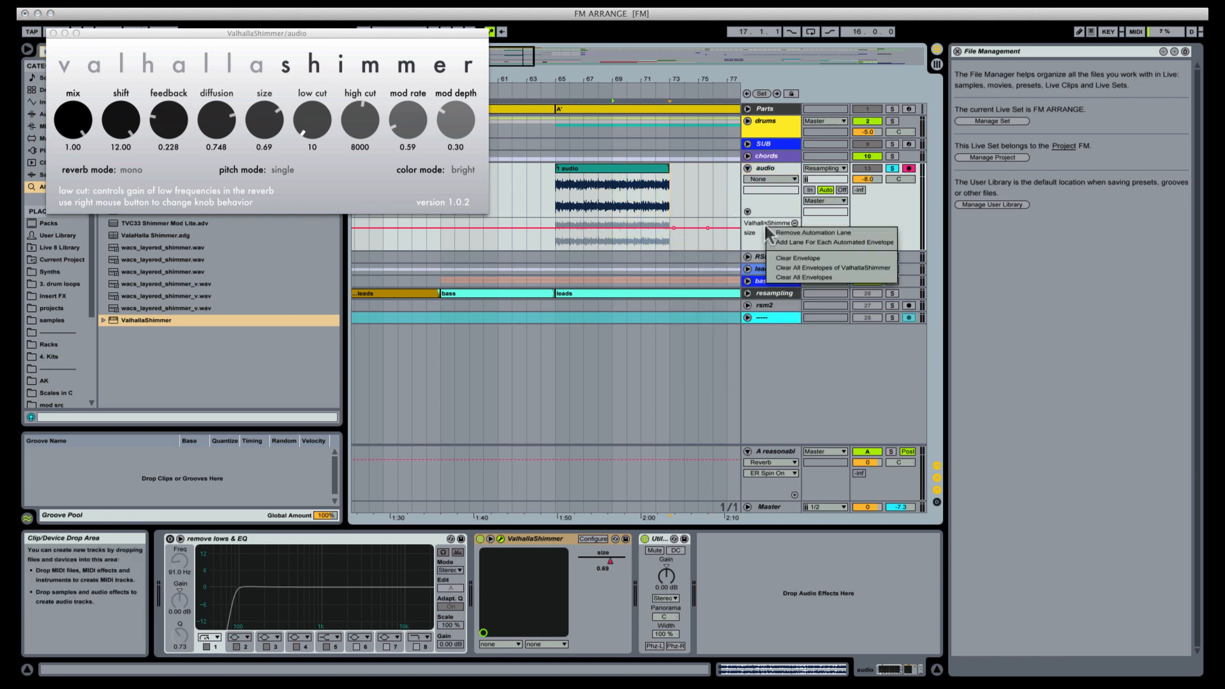
pyautogui.click(785, 256)
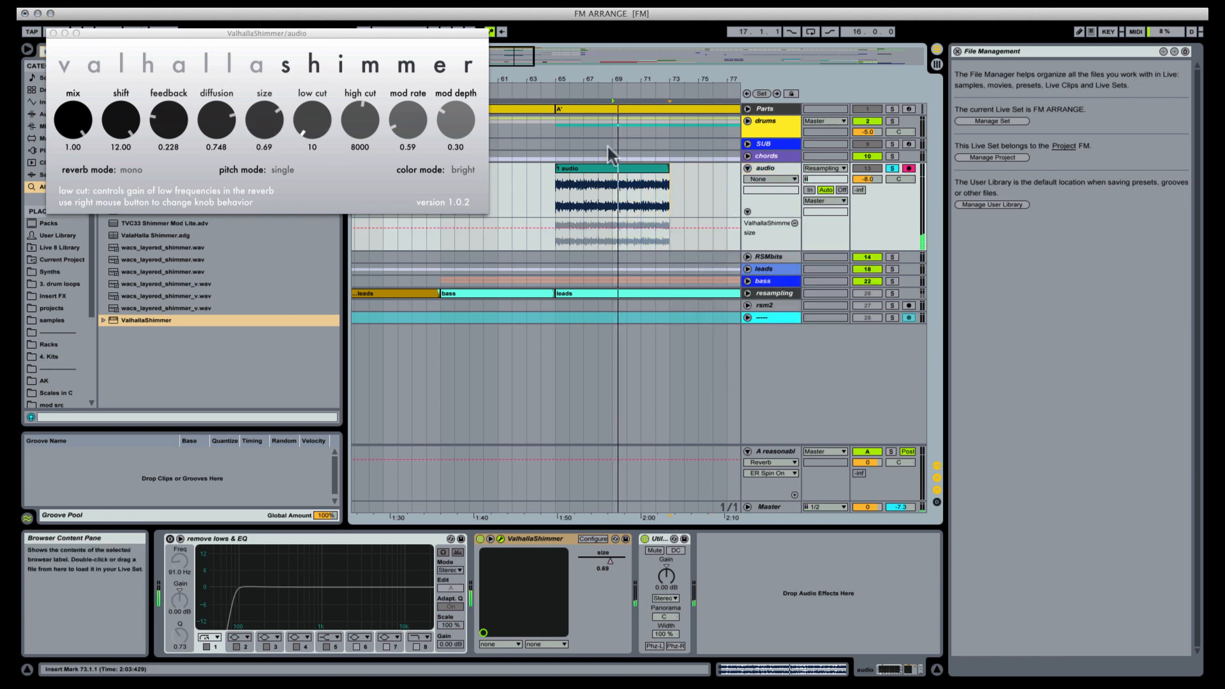
# Step: While playing the reversed clip, set ValhallaShimmer's size to 0.61, feedback to 0.676 and diffusion to 0.213
pyautogui.click(592, 171)
pyautogui.press('space')
pyautogui.press('space')
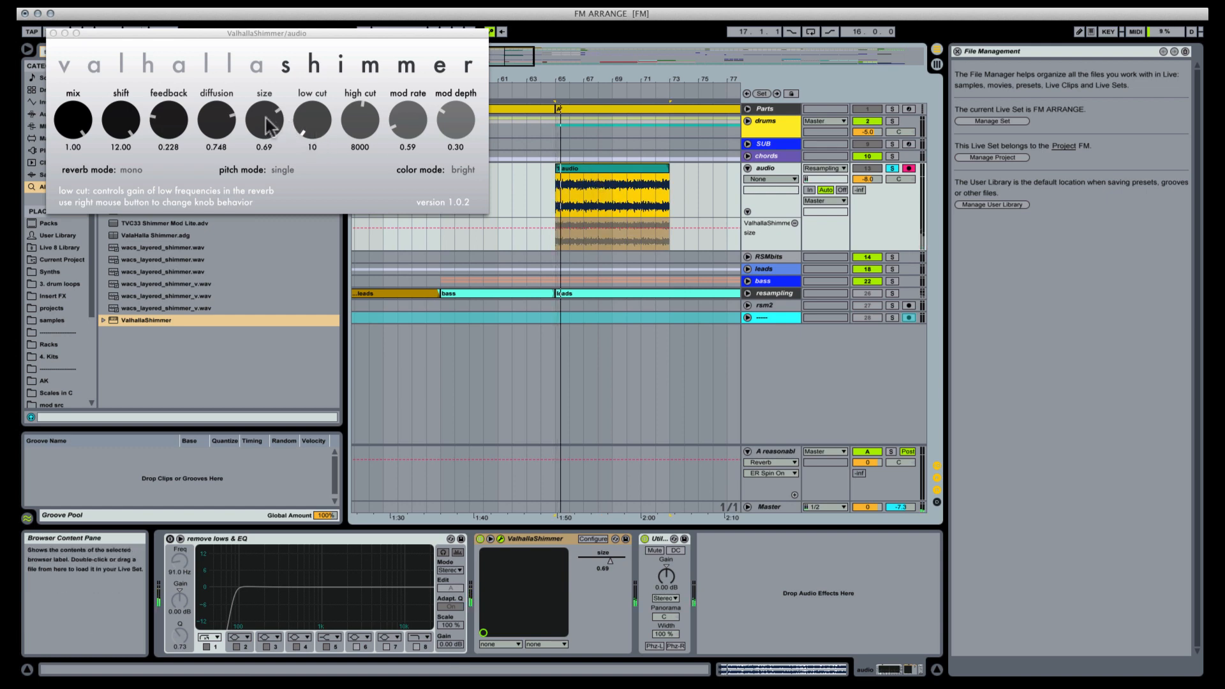
pyautogui.moveTo(264, 120)
pyautogui.mouseDown()
pyautogui.moveTo(262, 170)
pyautogui.moveTo(256, 111)
pyautogui.moveTo(268, 137)
pyautogui.mouseUp()
pyautogui.press('space')
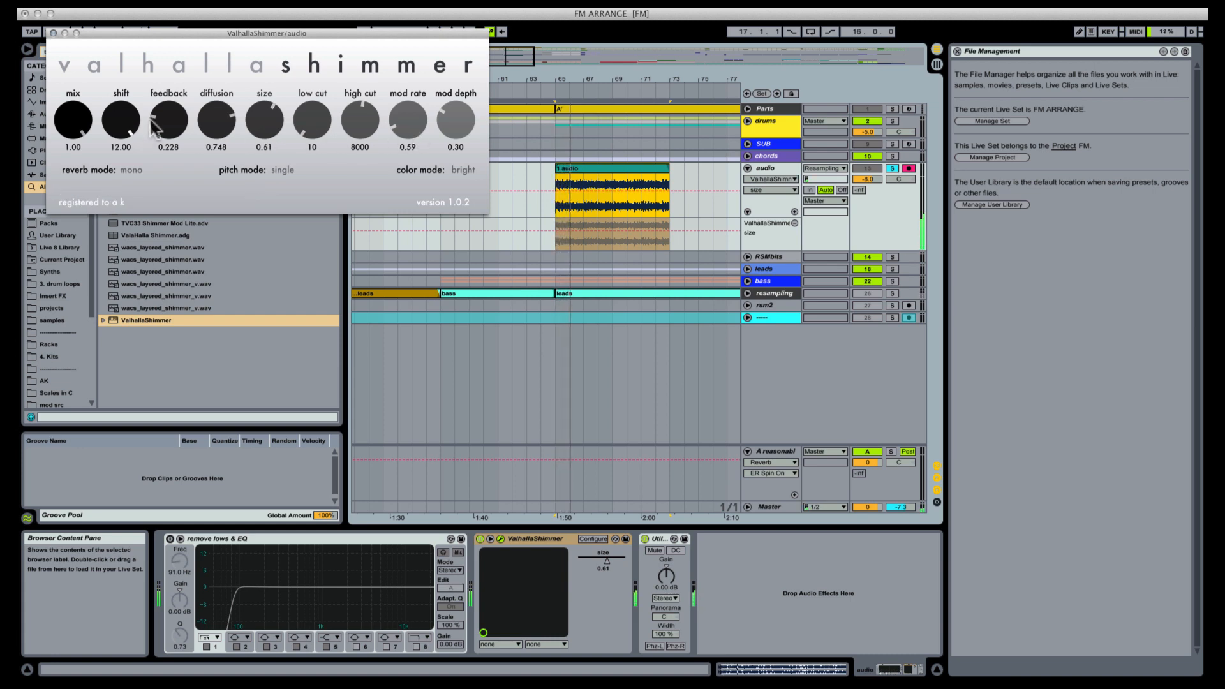
pyautogui.moveTo(168, 126); pyautogui.dragTo(165, 53)
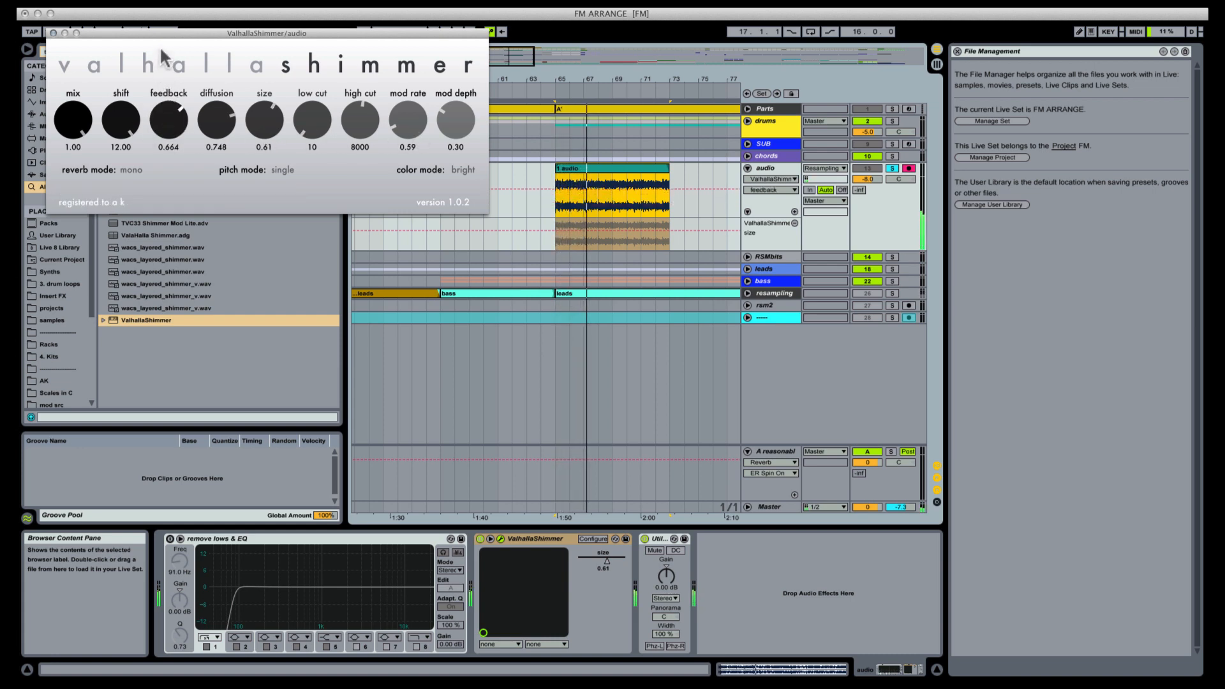
pyautogui.moveTo(225, 123); pyautogui.dragTo(213, 198)
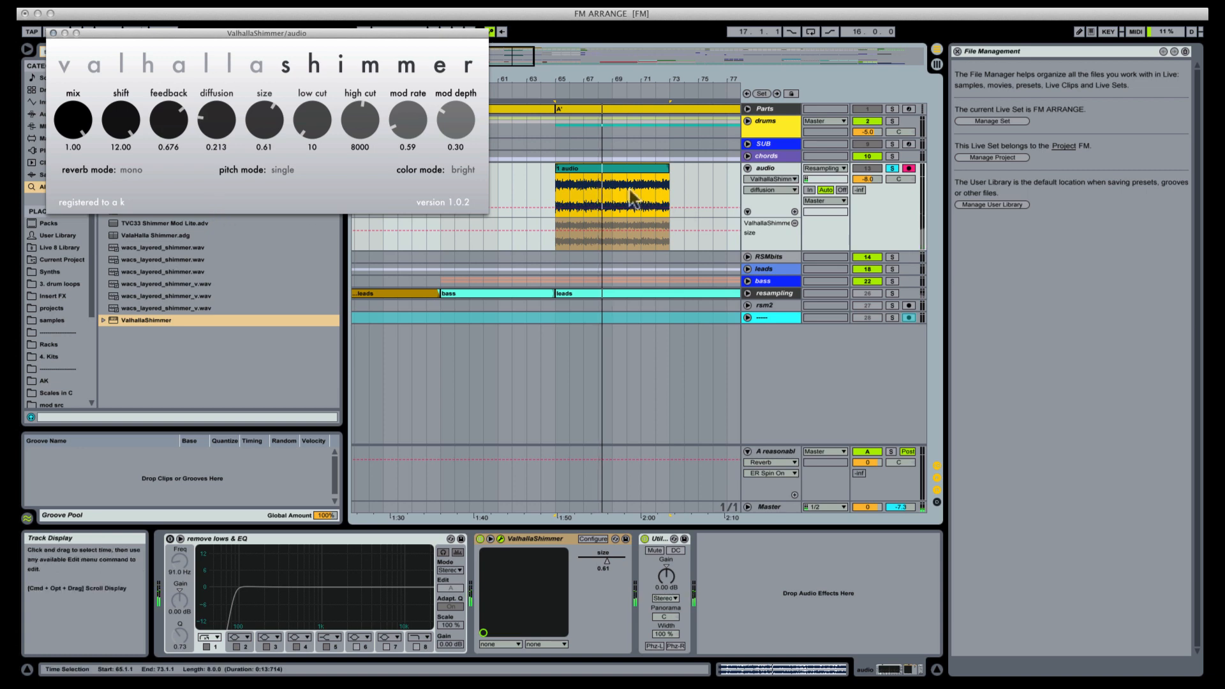
# Step: Automate ValhallaShimmer's diffusion with two peaks across the reversed clip, the first at about 0.94, and close the plugin window
pyautogui.click(560, 208)
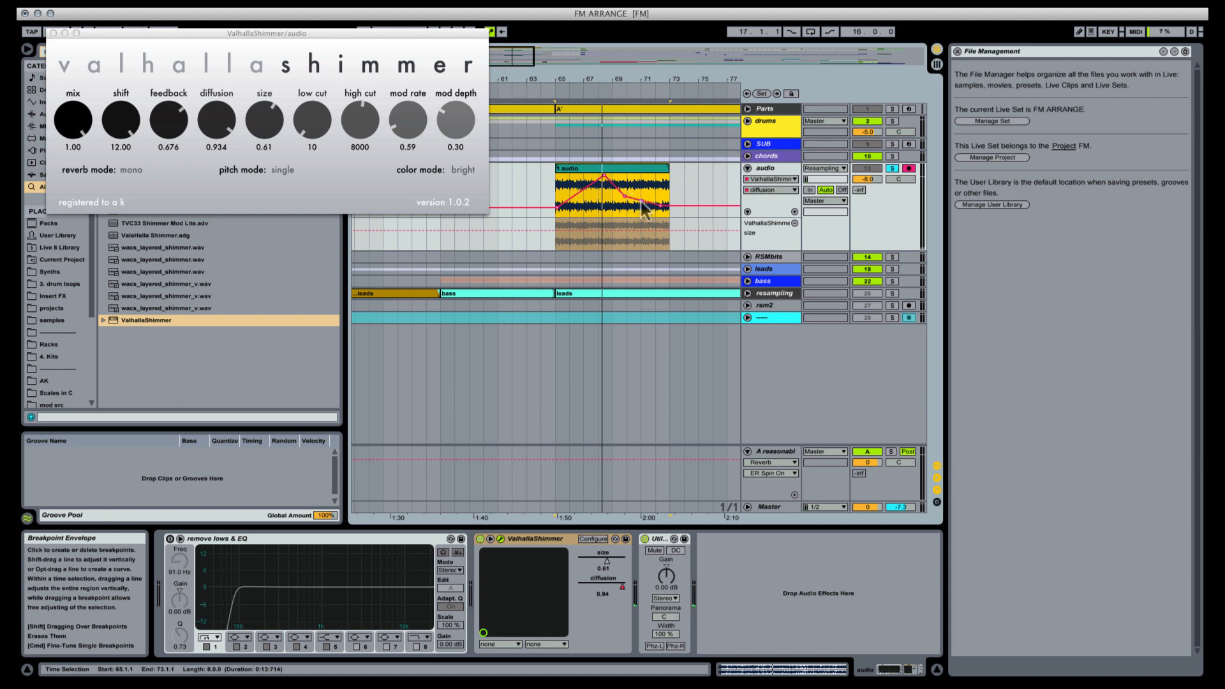
pyautogui.click(53, 33)
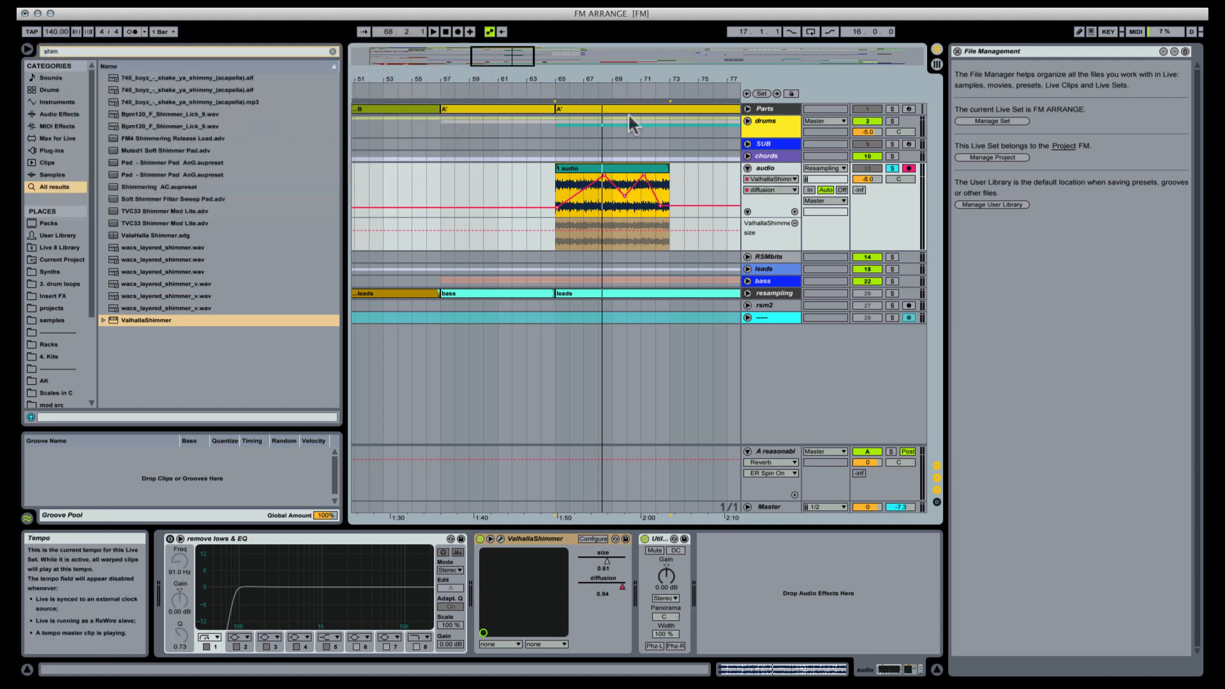
# Step: Freeze the audio track and flatten it to render the reverb into audio
pyautogui.rightClick(765, 168)
pyautogui.click(819, 242)
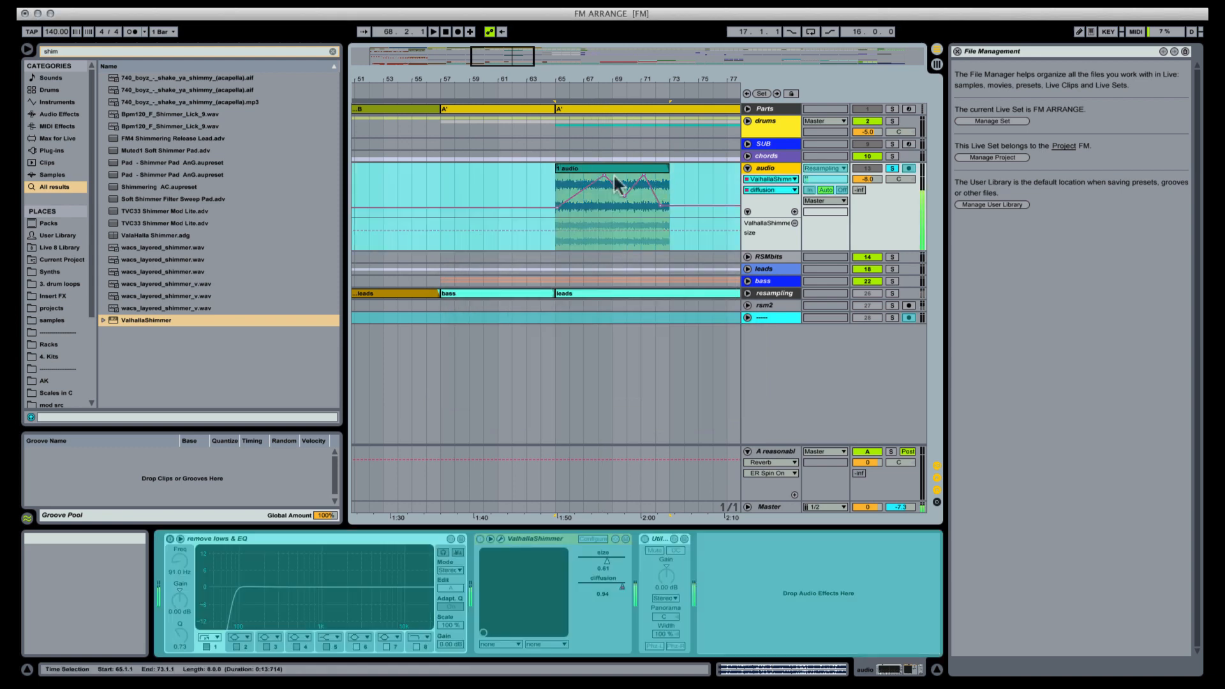
pyautogui.rightClick(769, 171)
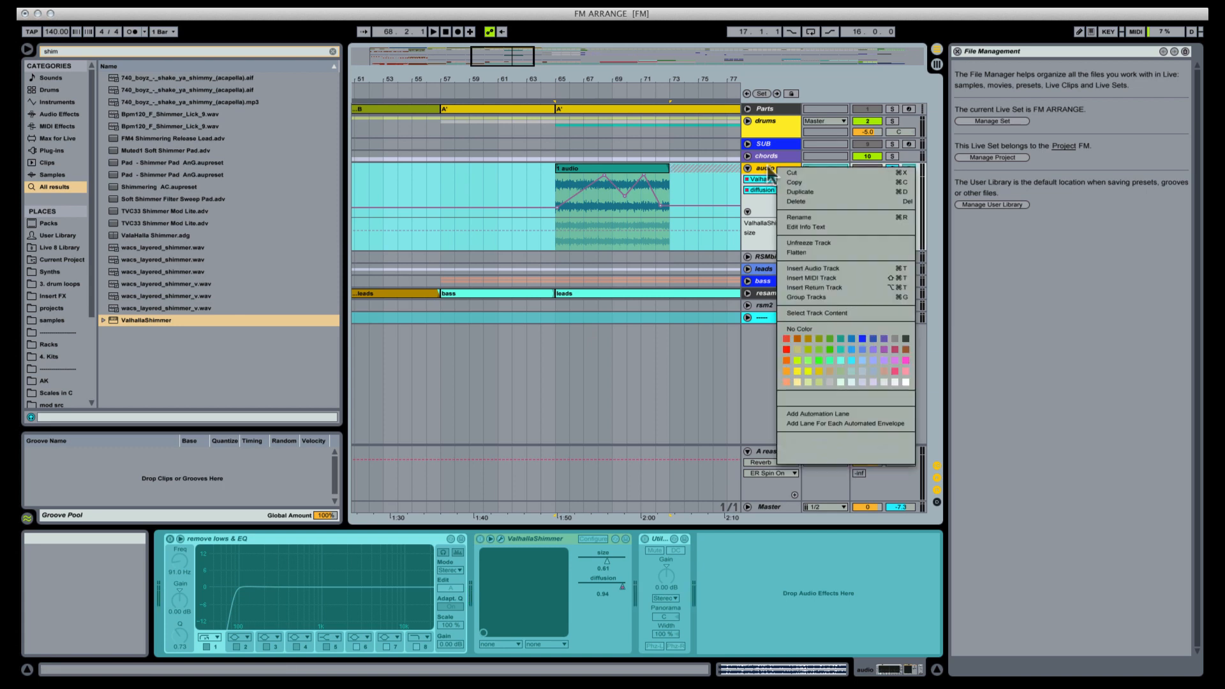
pyautogui.click(802, 248)
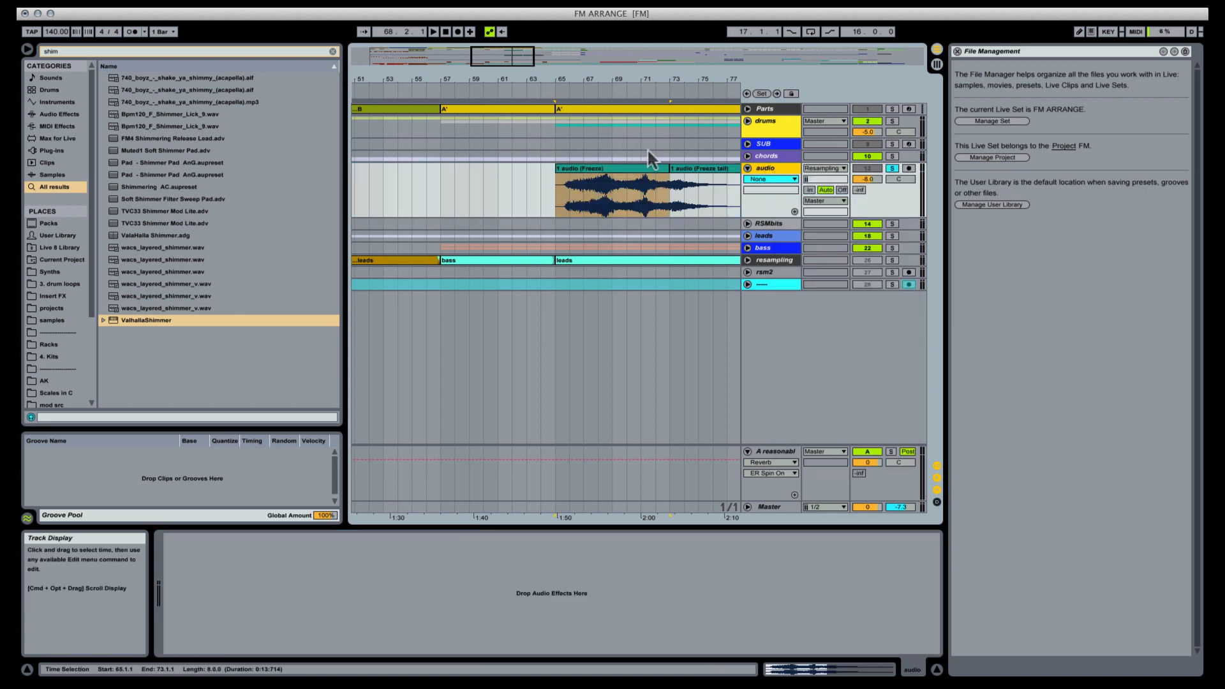
# Step: Consolidate the rendered clip and its reverb tail into one clip from bar 65 to bar 80 and reverse it
pyautogui.moveTo(668, 168); pyautogui.dragTo(755, 164)
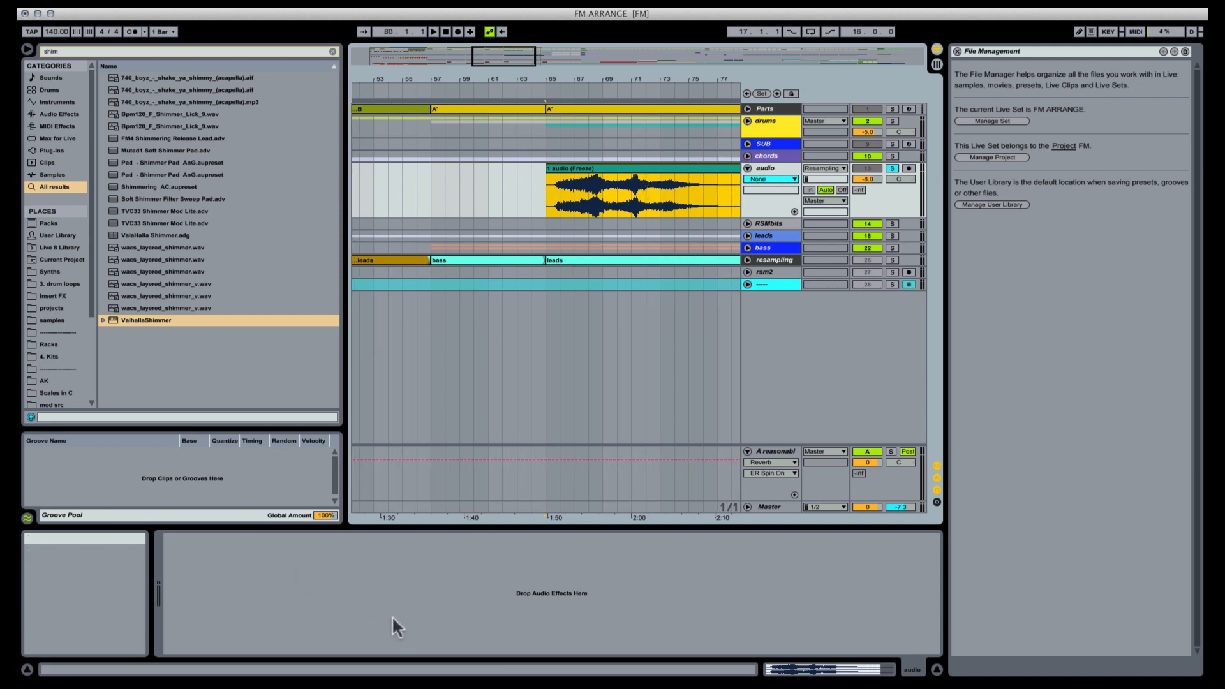
pyautogui.hotkey('shift', 'Tab')
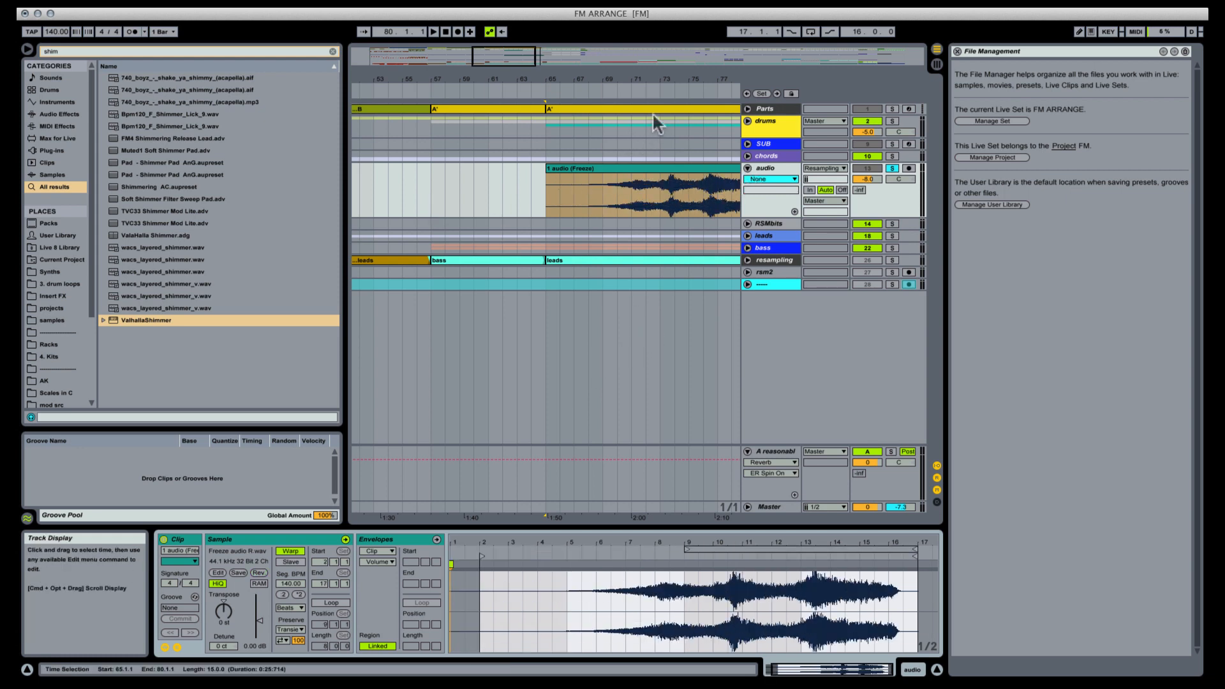
# Step: Move the reversed clip back to start at 32.2.1 and trim its end to bar 41, where section B begins
pyautogui.moveTo(601, 76); pyautogui.dragTo(638, 51)
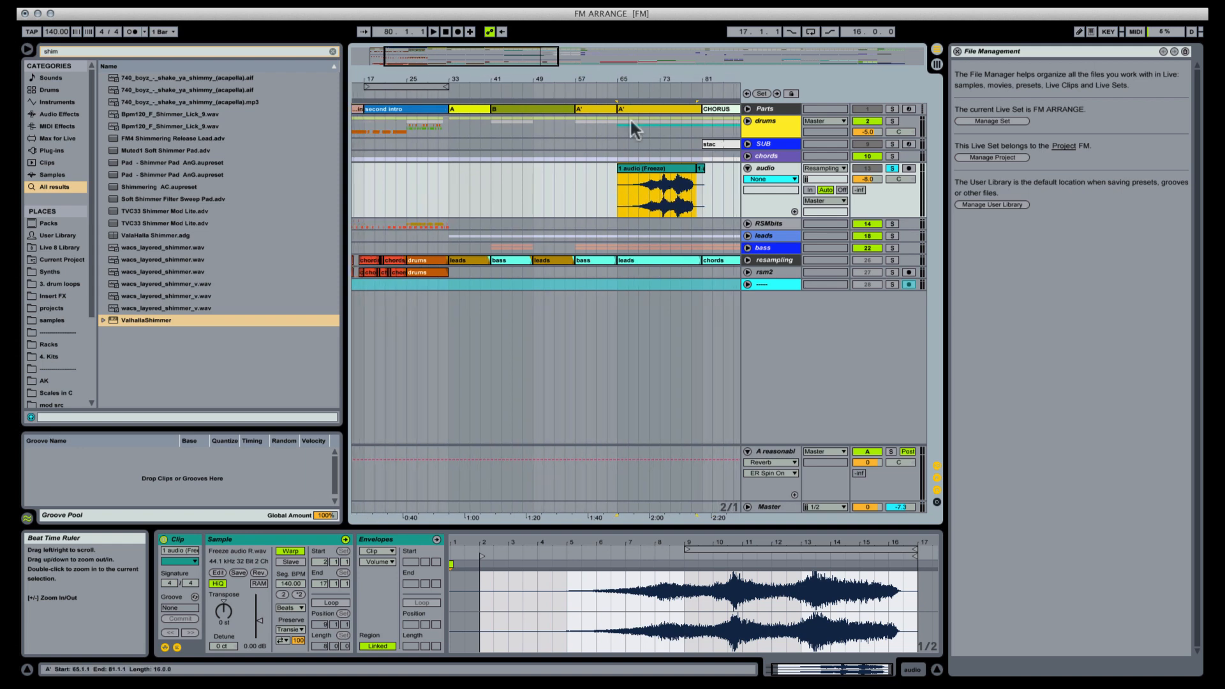
pyautogui.moveTo(661, 178); pyautogui.dragTo(479, 171)
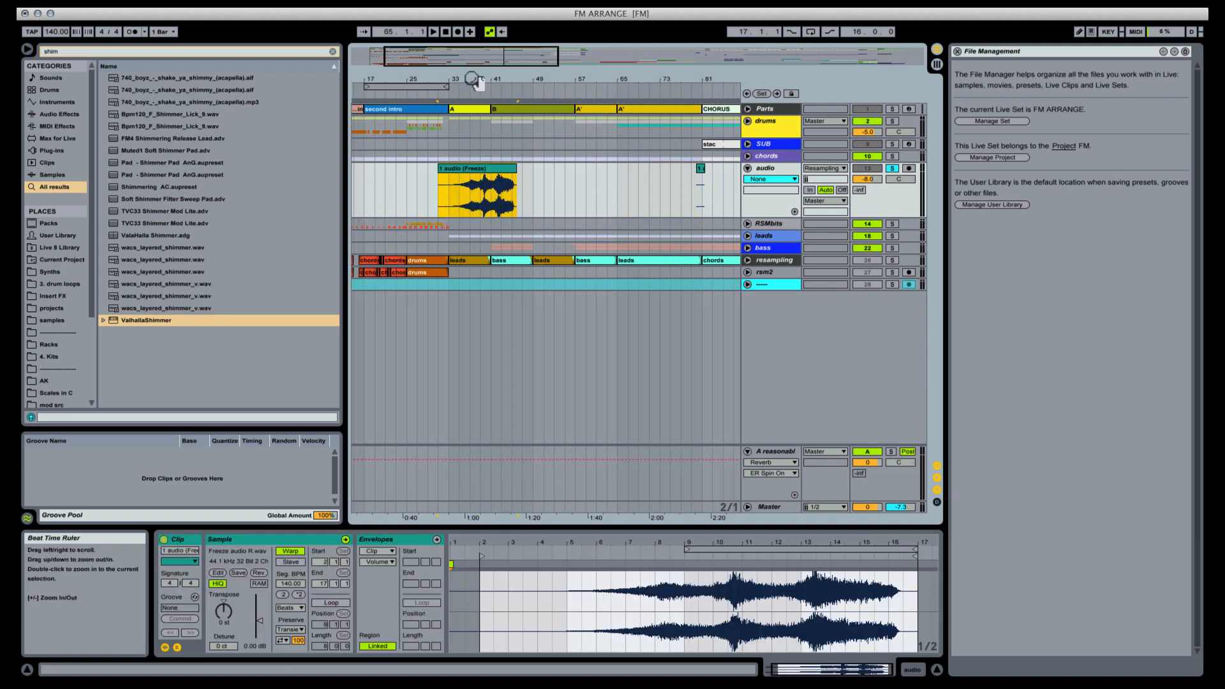
pyautogui.moveTo(471, 80); pyautogui.dragTo(471, 116)
pyautogui.moveTo(491, 180)
pyautogui.mouseDown()
pyautogui.moveTo(506, 183)
pyautogui.moveTo(509, 168)
pyautogui.mouseUp()
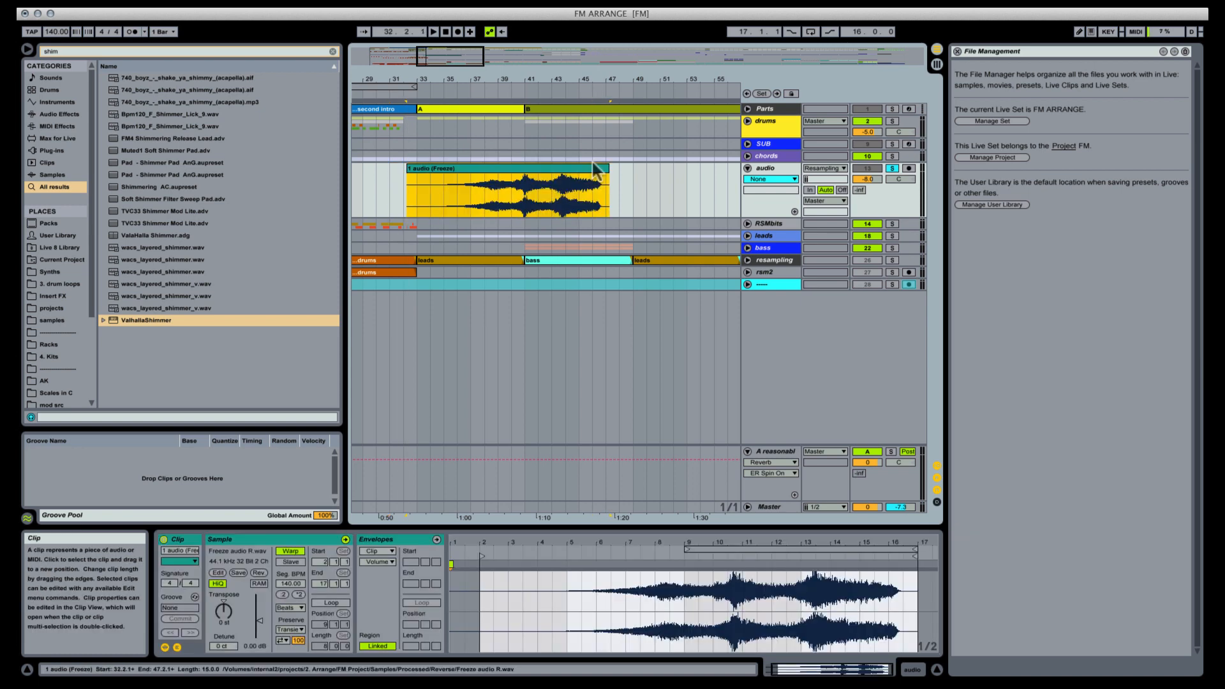
pyautogui.moveTo(608, 169); pyautogui.dragTo(526, 173)
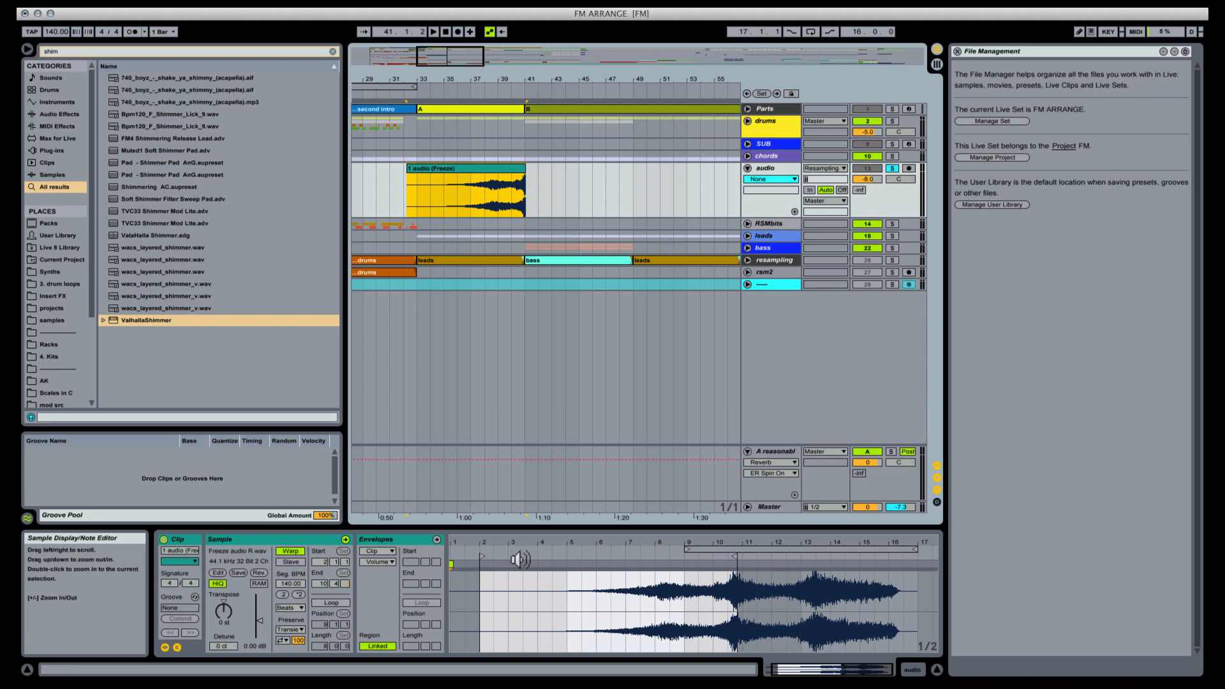
# Step: Audition the trimmed clip's opening and switch its warping off and back on, keeping the clip's current timing
pyautogui.press('space')
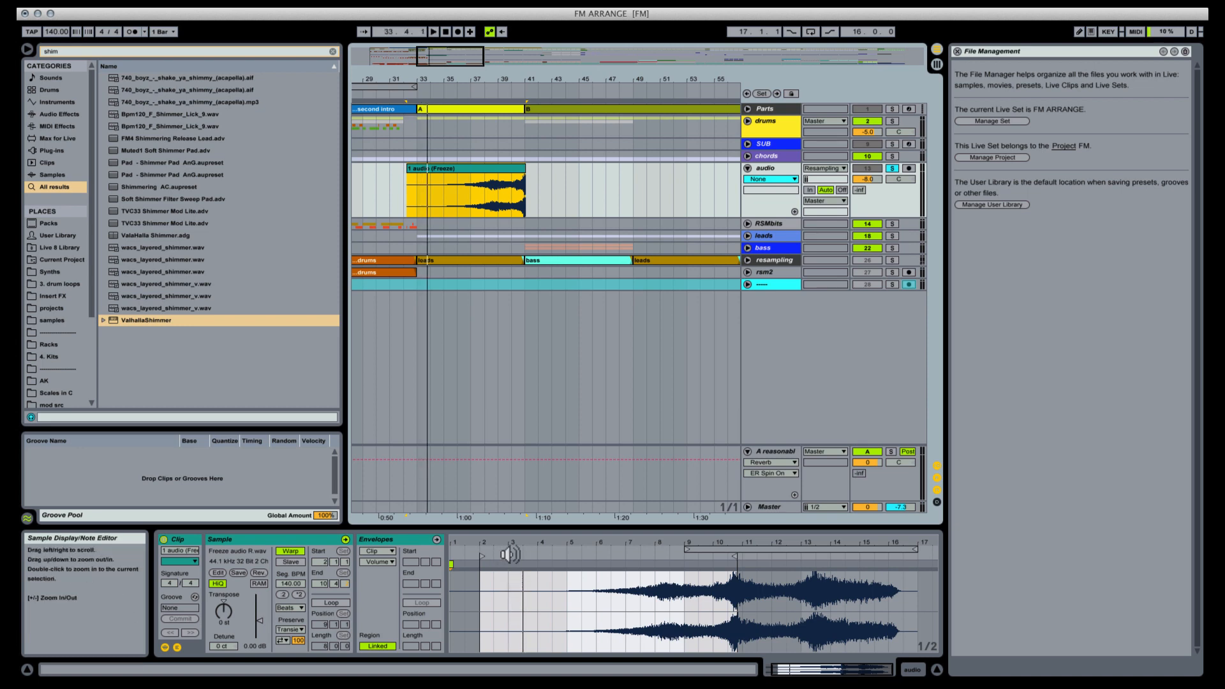
pyautogui.click(510, 553)
pyautogui.press('space')
pyautogui.click(291, 541)
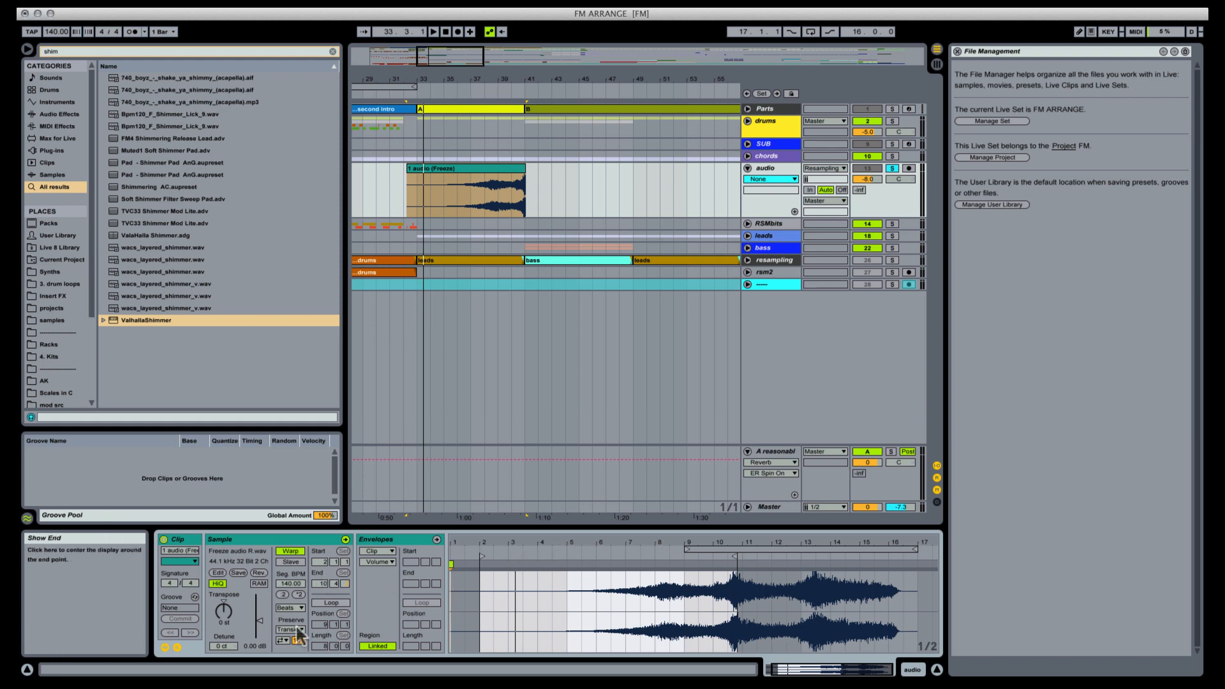
pyautogui.click(517, 556)
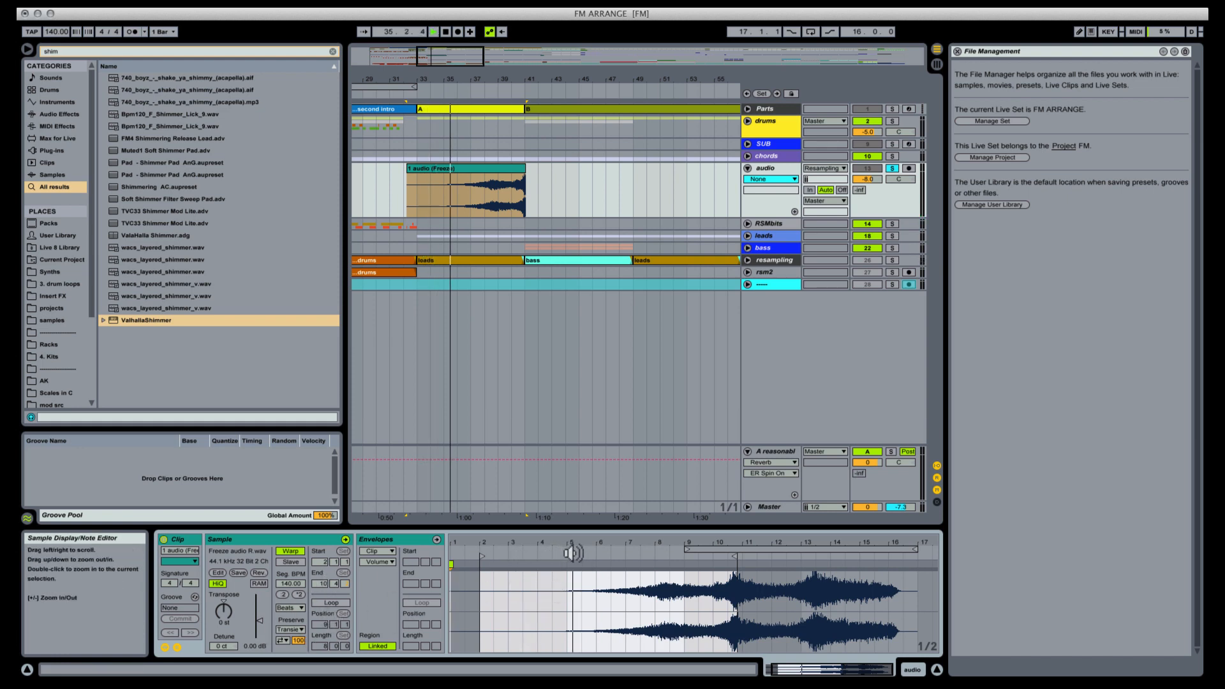
pyautogui.click(285, 551)
pyautogui.click(285, 551)
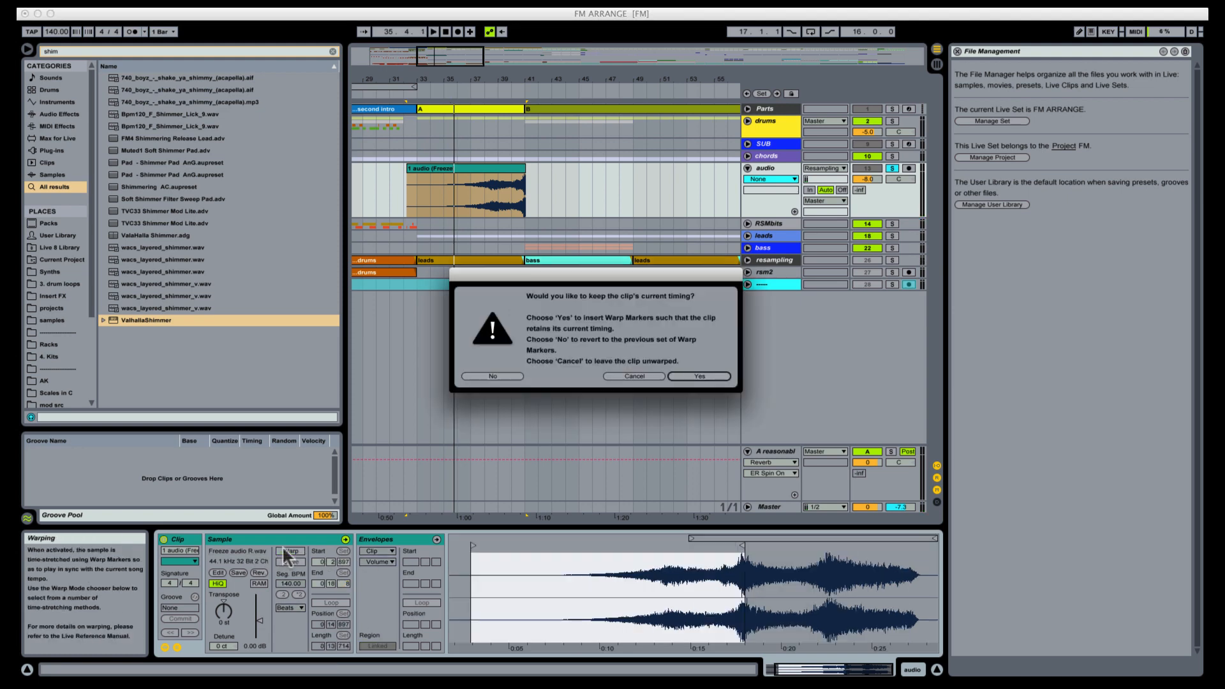
pyautogui.click(713, 375)
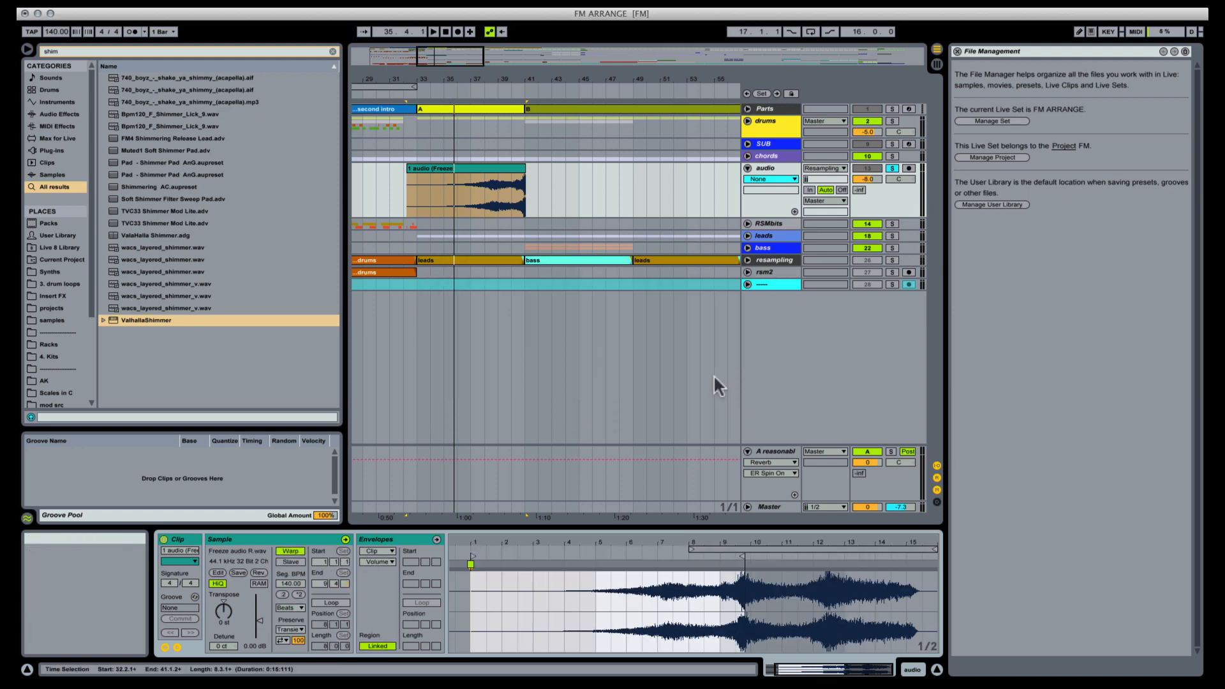
pyautogui.click(508, 564)
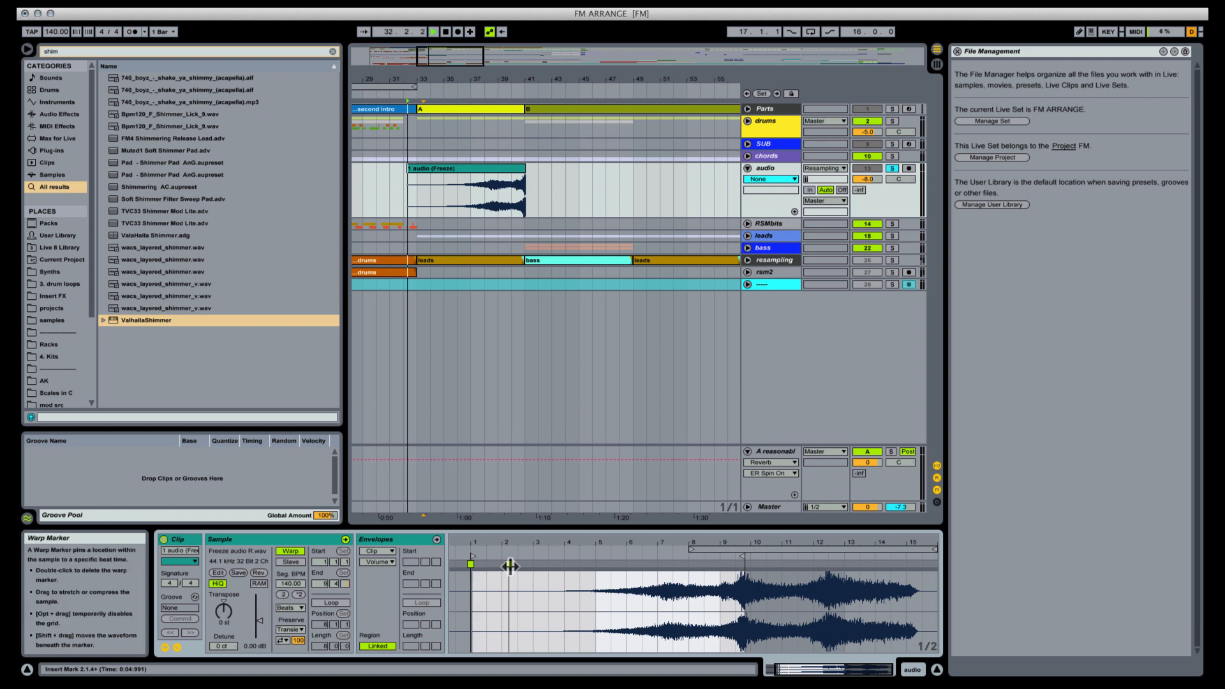
pyautogui.moveTo(508, 566); pyautogui.dragTo(480, 565)
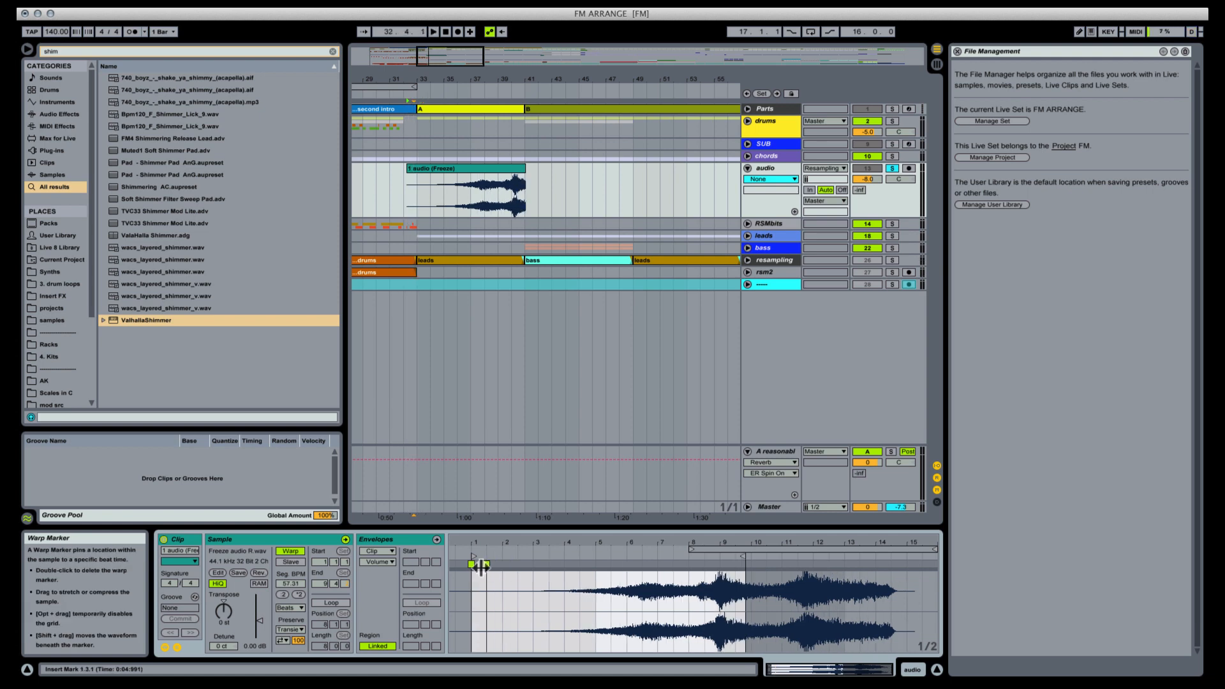
pyautogui.hotkey('ctrl', 'z')
# Step: Pin the clip's peak at 9.3.4 with a warp marker, pull the first marker back to -3.1.1 and move the clip to end at bar 41
pyautogui.click(750, 564)
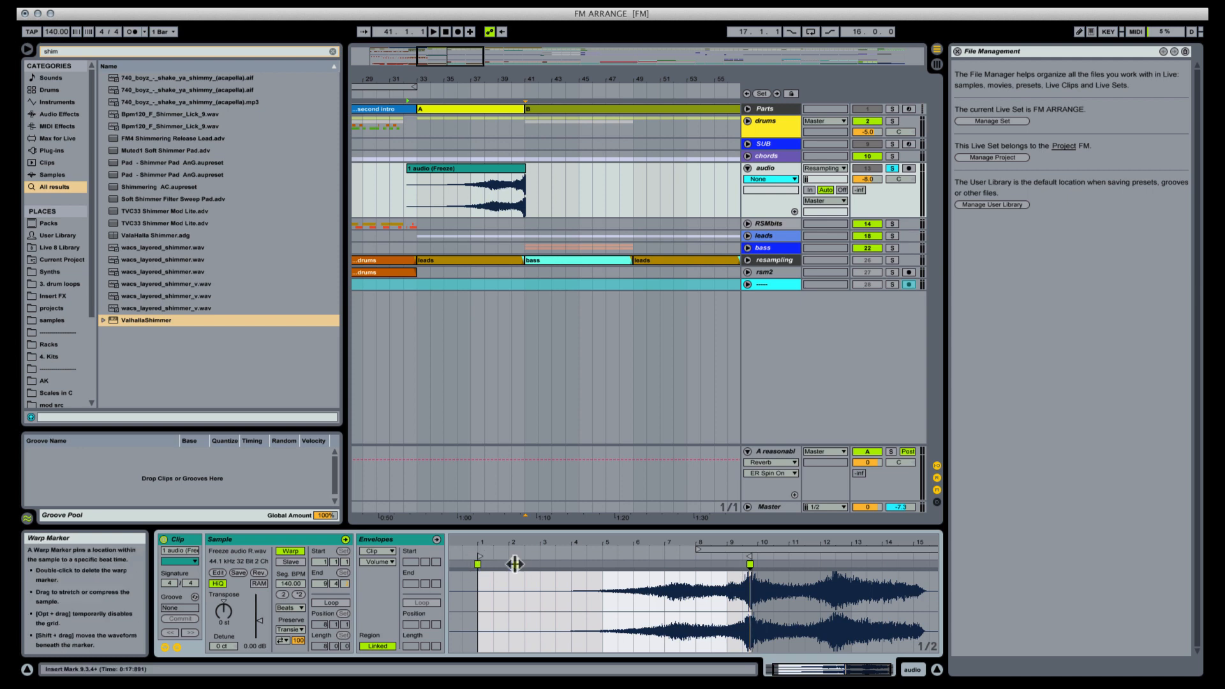
pyautogui.moveTo(515, 564)
pyautogui.mouseDown()
pyautogui.moveTo(439, 557)
pyautogui.moveTo(512, 565)
pyautogui.mouseUp()
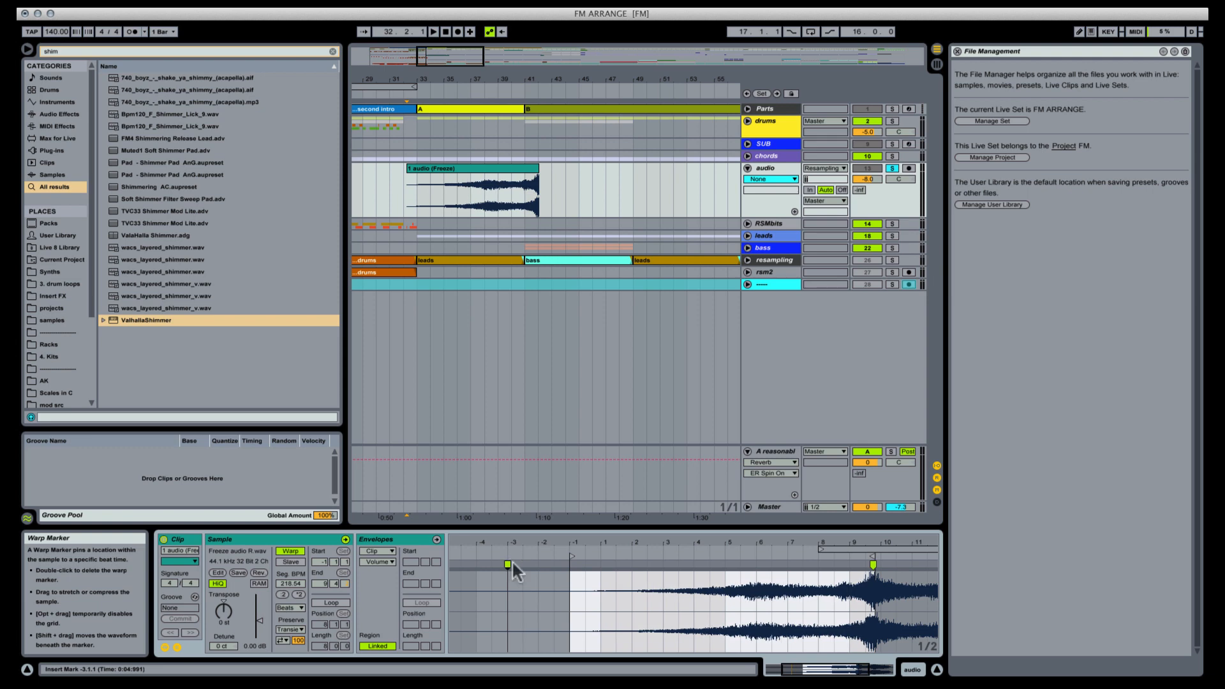
pyautogui.moveTo(533, 167); pyautogui.dragTo(513, 174)
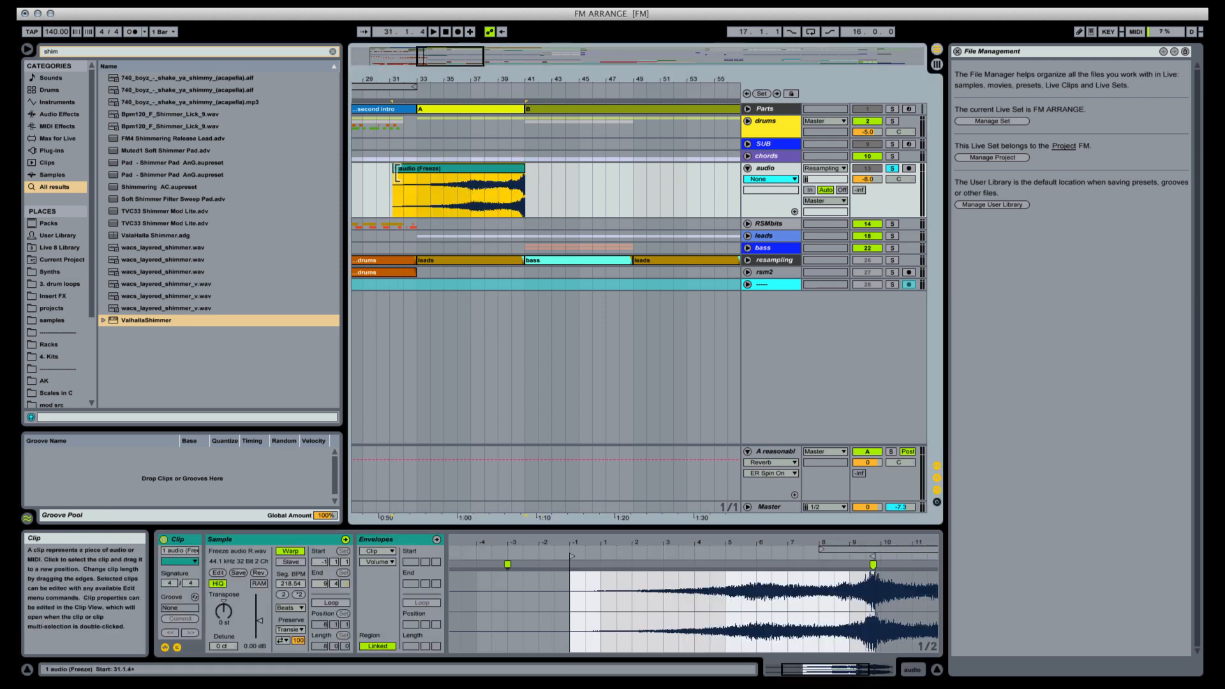
# Step: Undo a trim of the clip's start to 32.4.3 and move the first warp marker to the clip's start marker at -1.1.1
pyautogui.moveTo(391, 173); pyautogui.dragTo(415, 167)
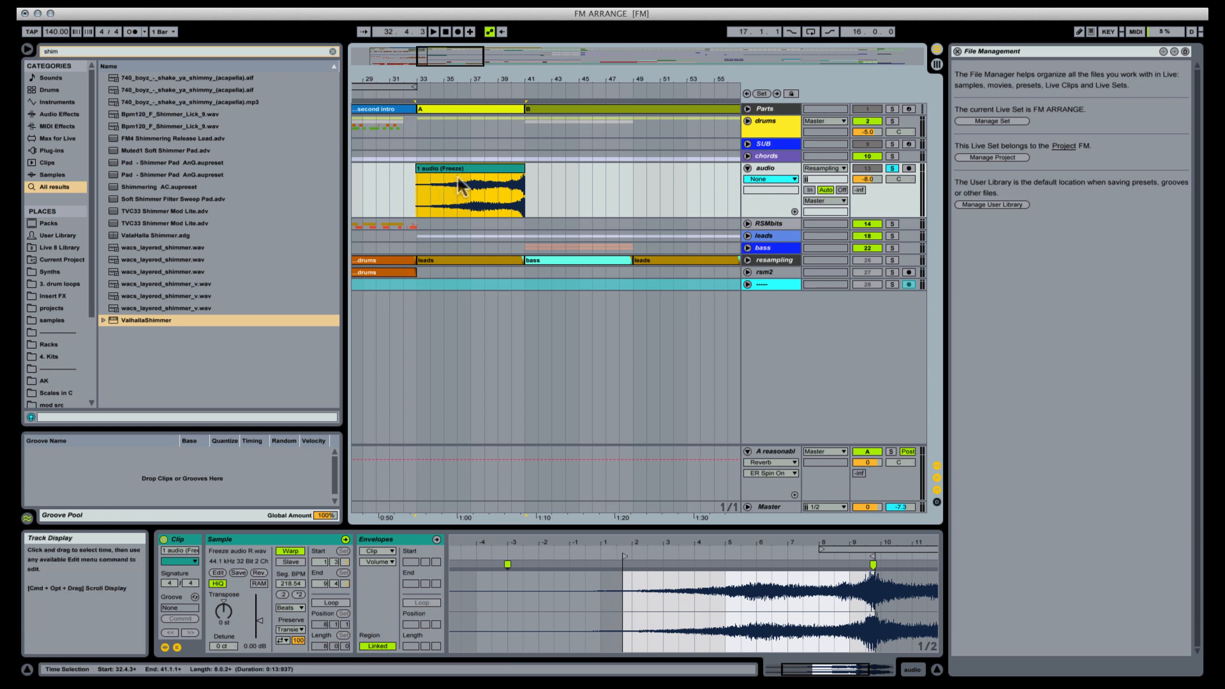
pyautogui.hotkey('ctrl', 'z')
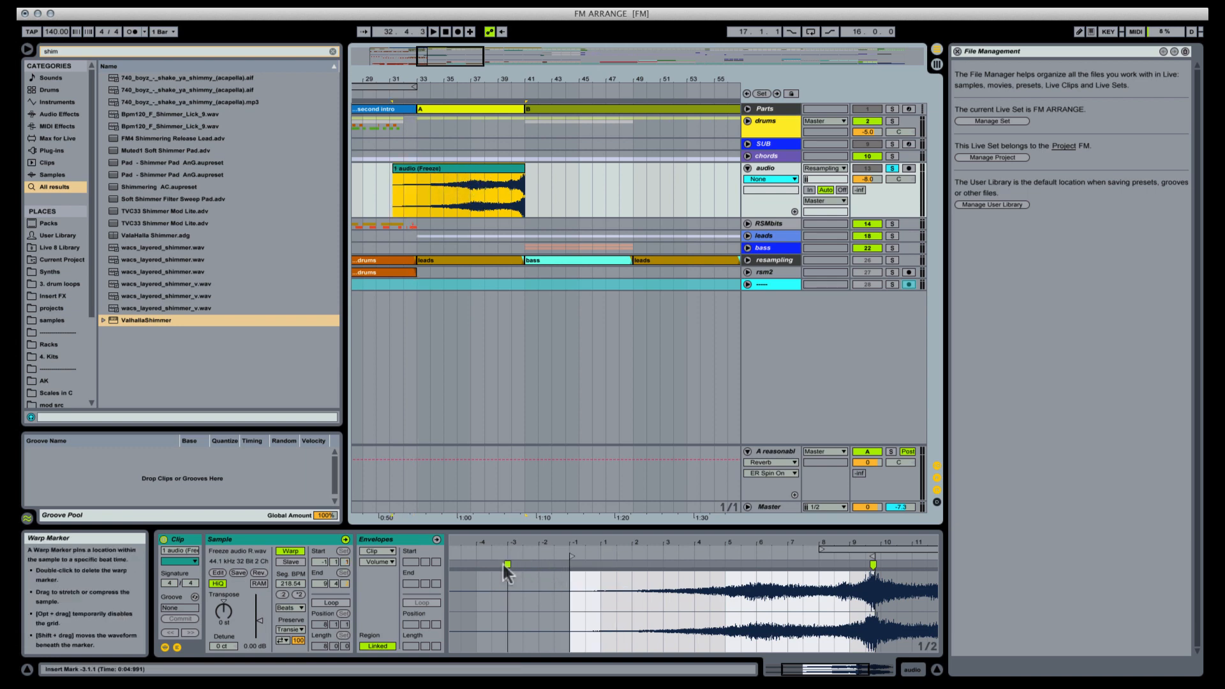
pyautogui.moveTo(503, 561); pyautogui.dragTo(569, 564)
# Step: Create fades on the clip, extend the fade-in to about bar 36 and play the clip through
pyautogui.click(437, 167)
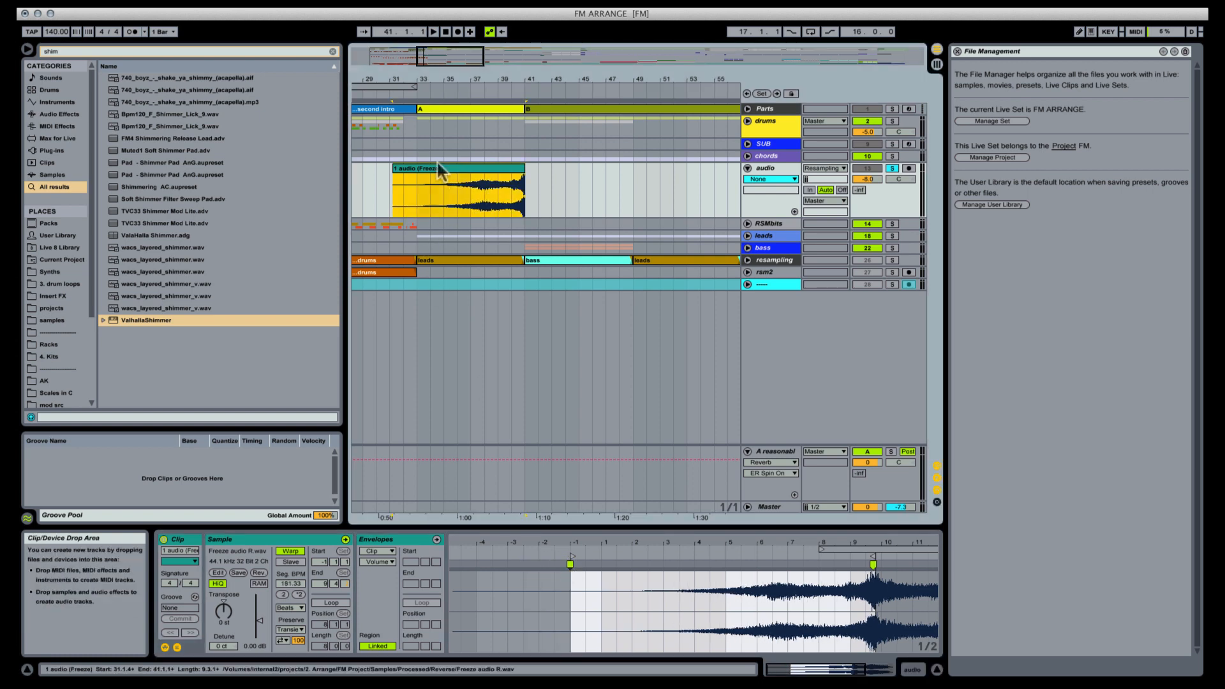
pyautogui.press('alt+super+f')
pyautogui.moveTo(393, 176); pyautogui.dragTo(459, 178)
pyautogui.press('space')
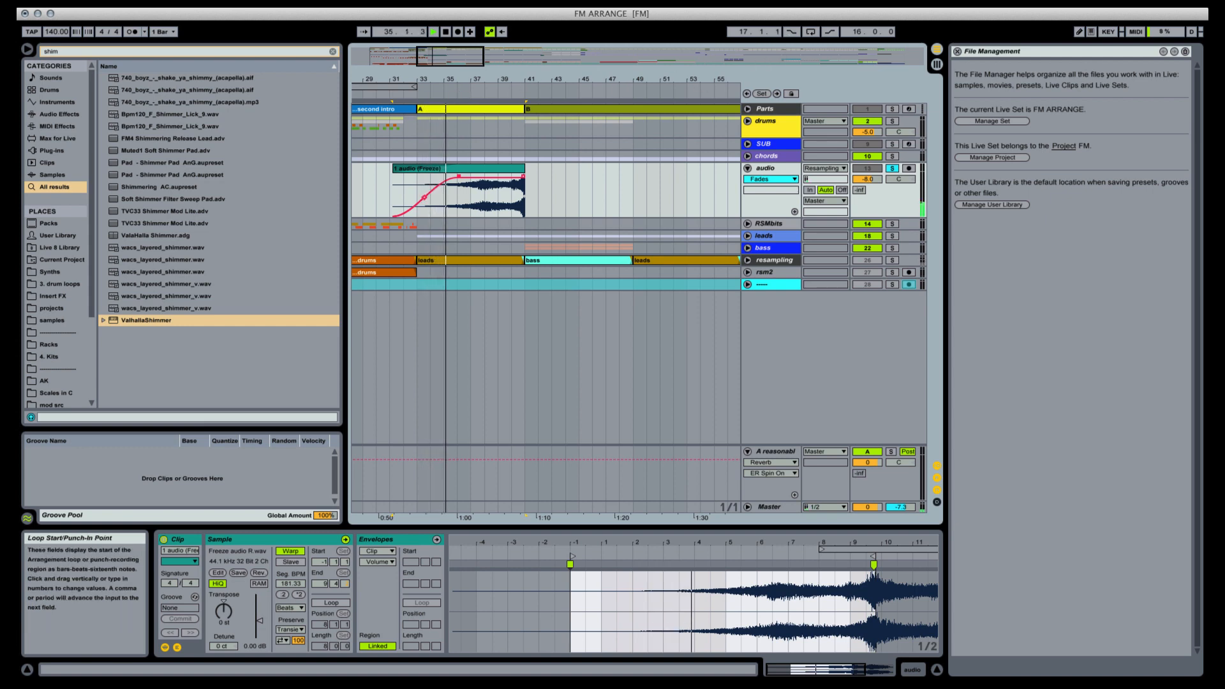
pyautogui.click(770, 3)
pyautogui.click(792, 87)
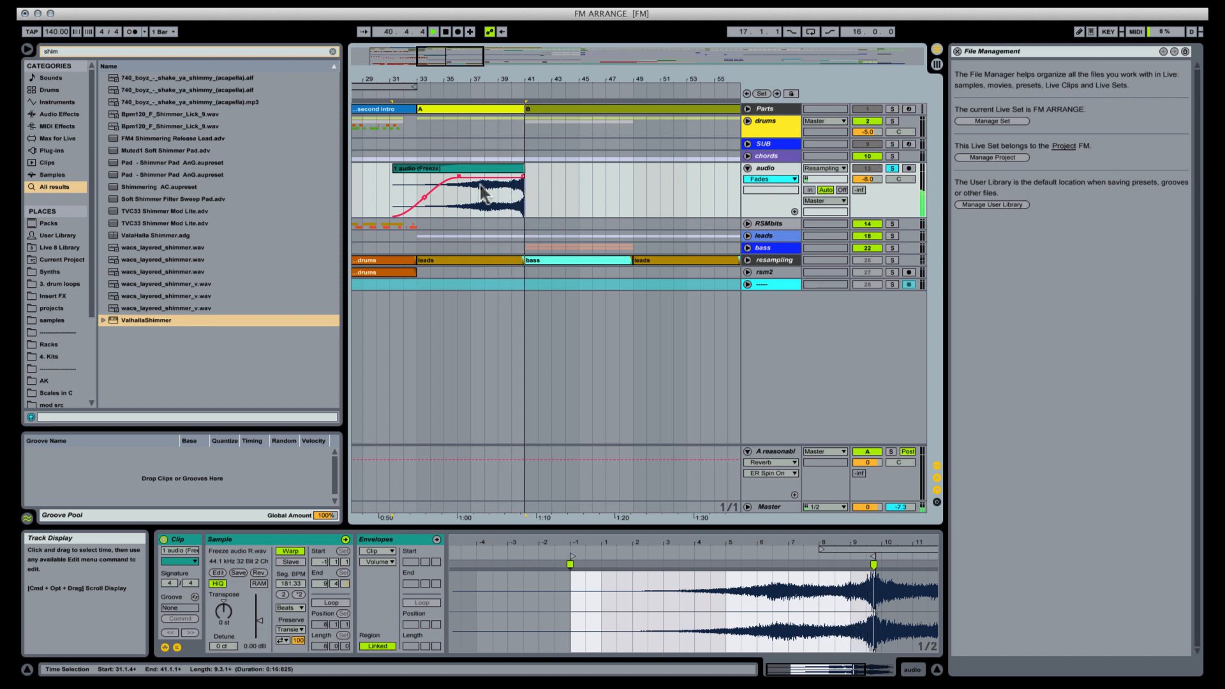
pyautogui.press('space')
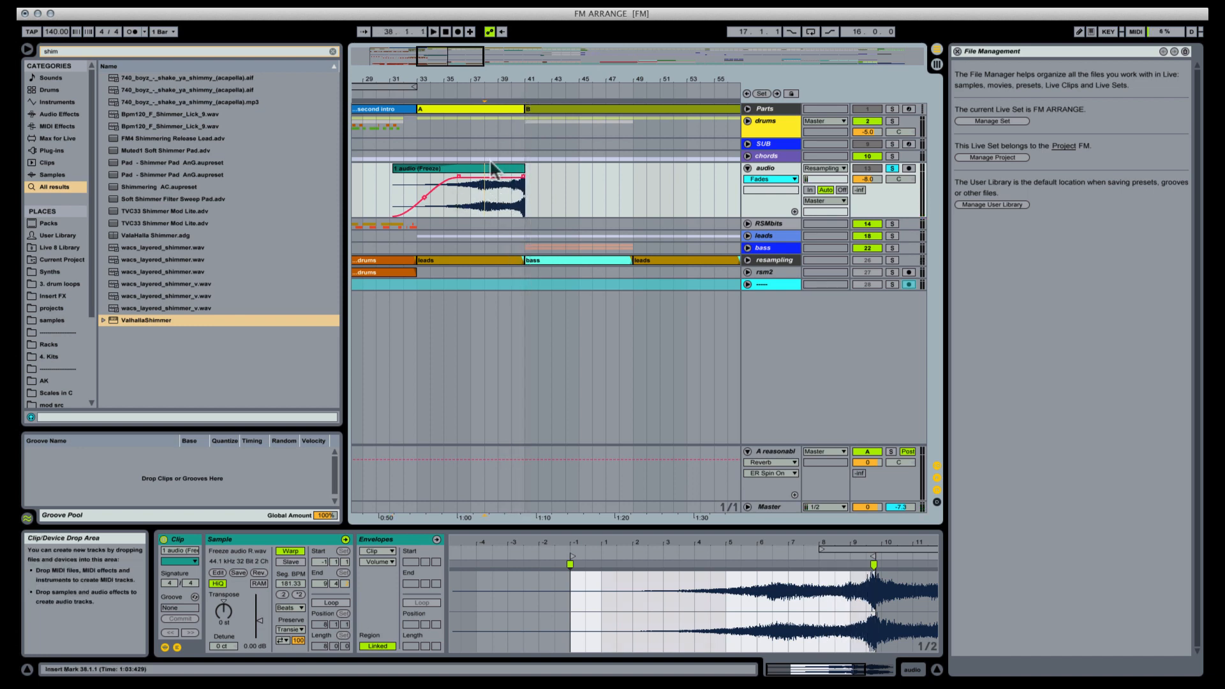
# Step: Move the faded clip to start at about bar 34 and split it at bar 41
pyautogui.click(476, 178)
pyautogui.moveTo(477, 176); pyautogui.dragTo(552, 181)
pyautogui.click(525, 188)
pyautogui.press('super+e')
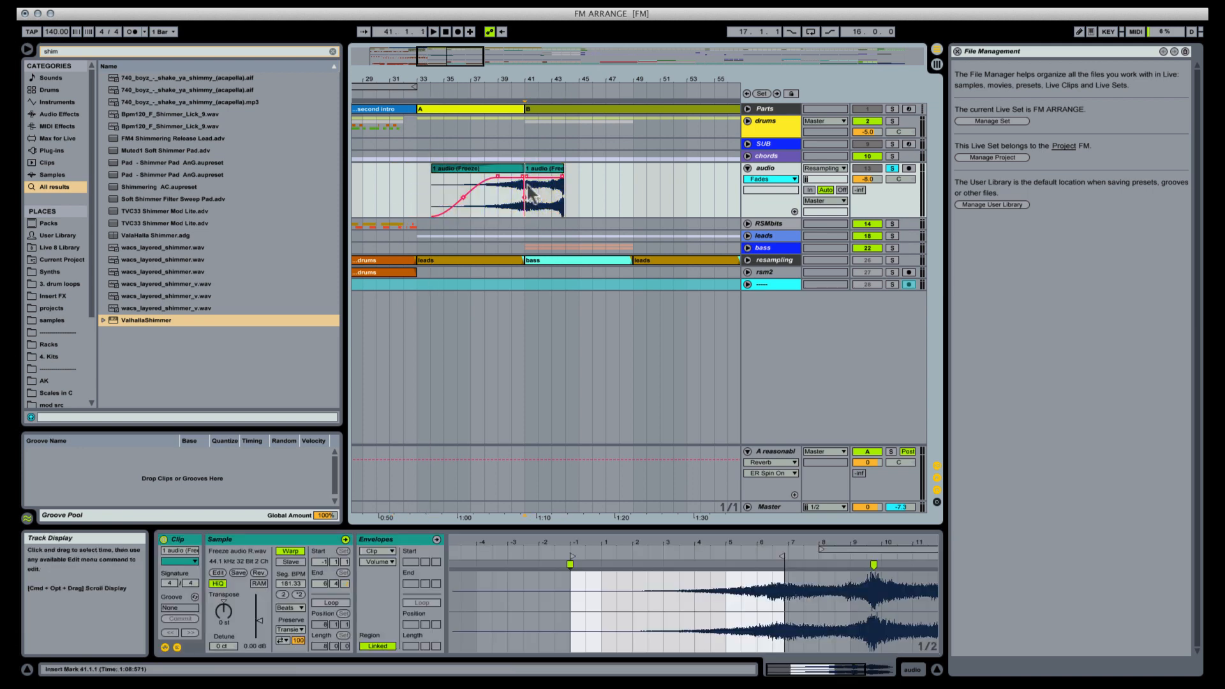
# Step: Delete the split-off piece after bar 41 and extend the remaining clip's start back to bar 32
pyautogui.press('Delete')
pyautogui.click(488, 175)
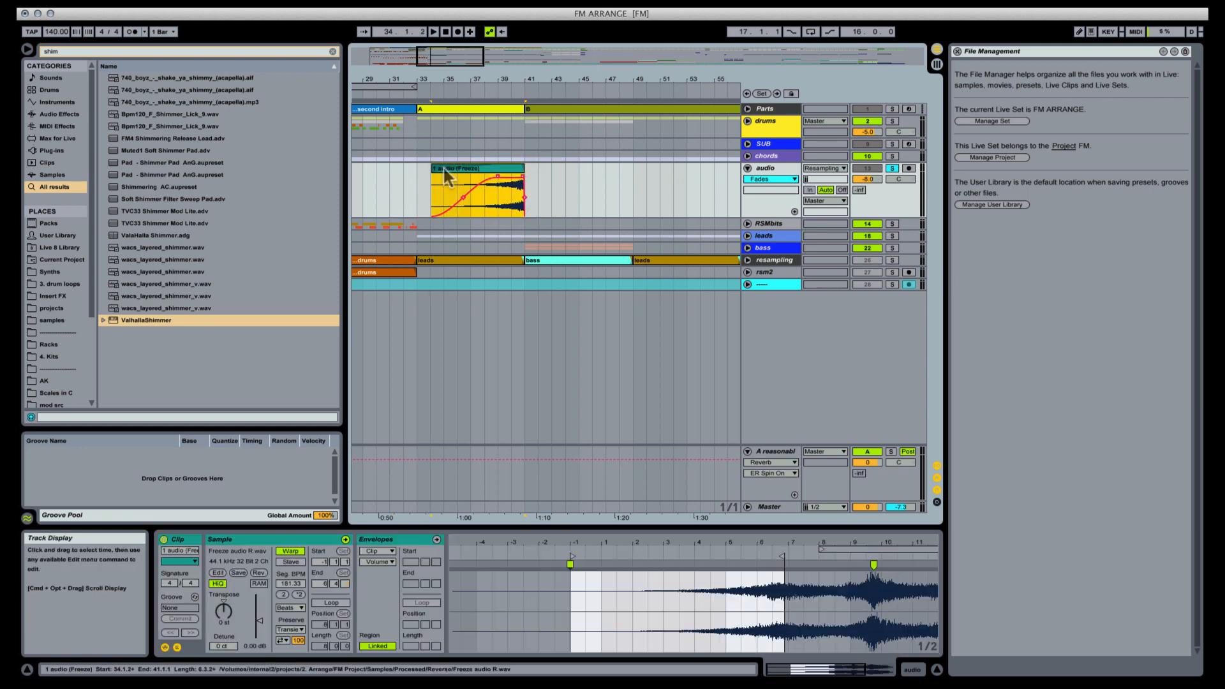
pyautogui.click(436, 166)
pyautogui.moveTo(414, 172); pyautogui.dragTo(404, 171)
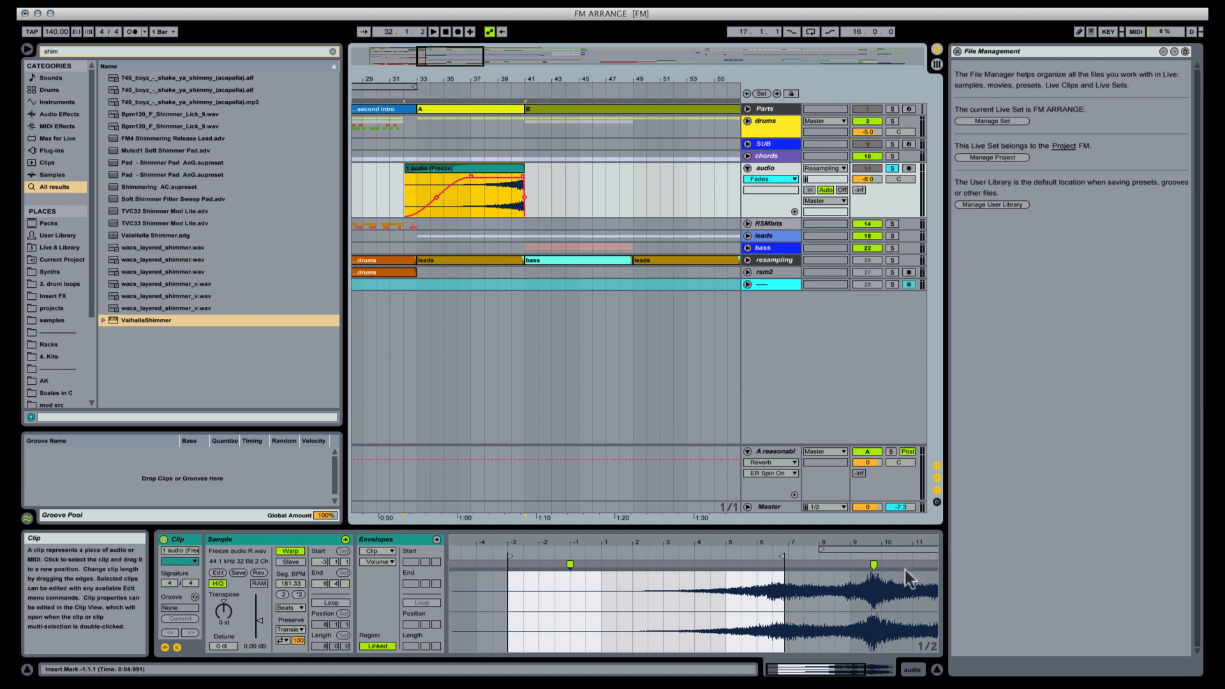
# Step: Pin the clip's end with a warp marker, pull the first marker back to -13.1.1 and play the clip
pyautogui.click(785, 566)
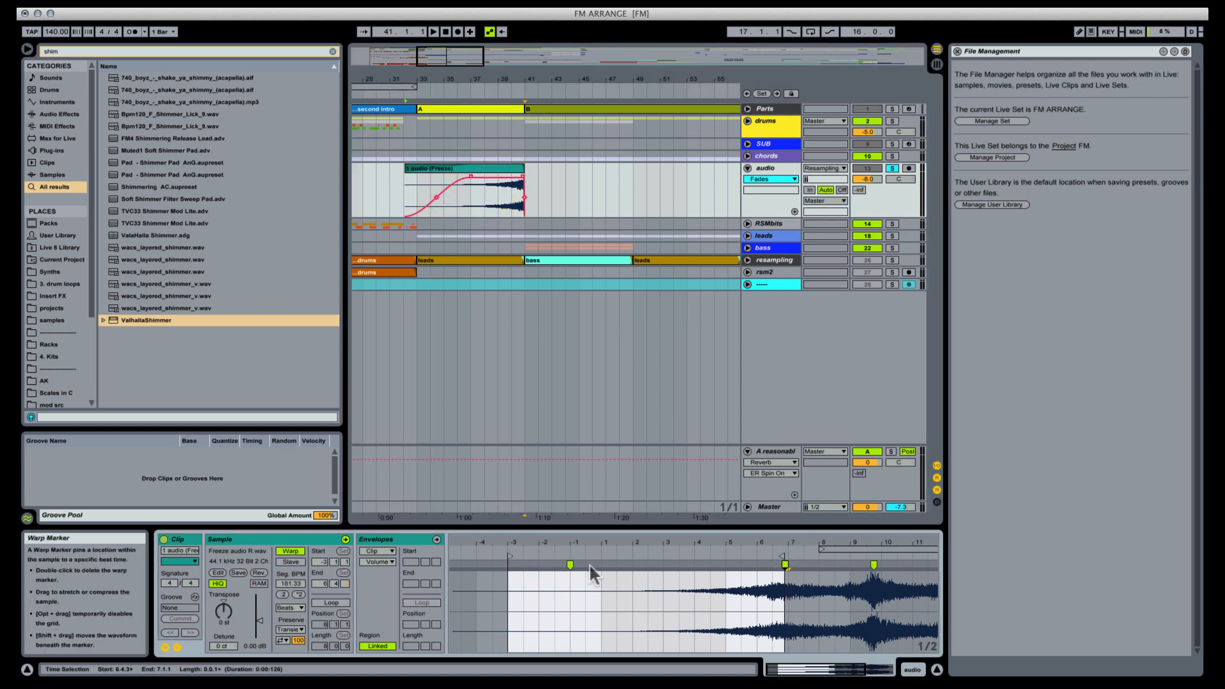
pyautogui.moveTo(570, 565)
pyautogui.mouseDown()
pyautogui.moveTo(436, 564)
pyautogui.moveTo(469, 568)
pyautogui.mouseUp()
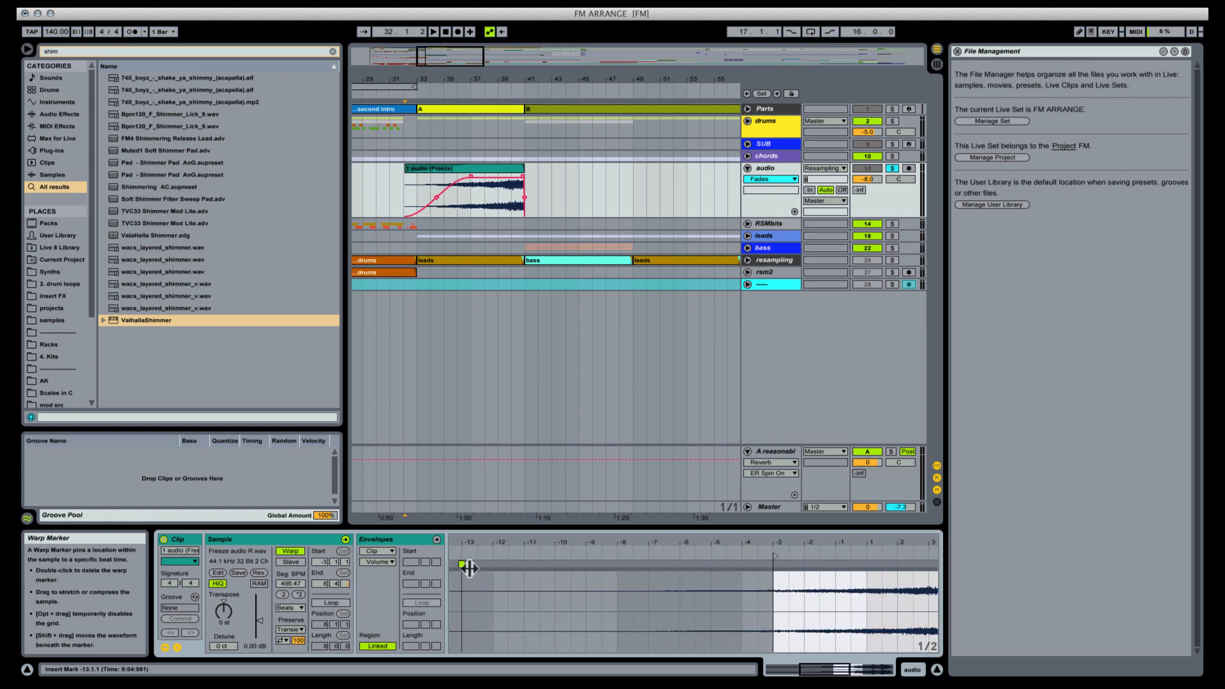
pyautogui.click(415, 180)
pyautogui.press('space')
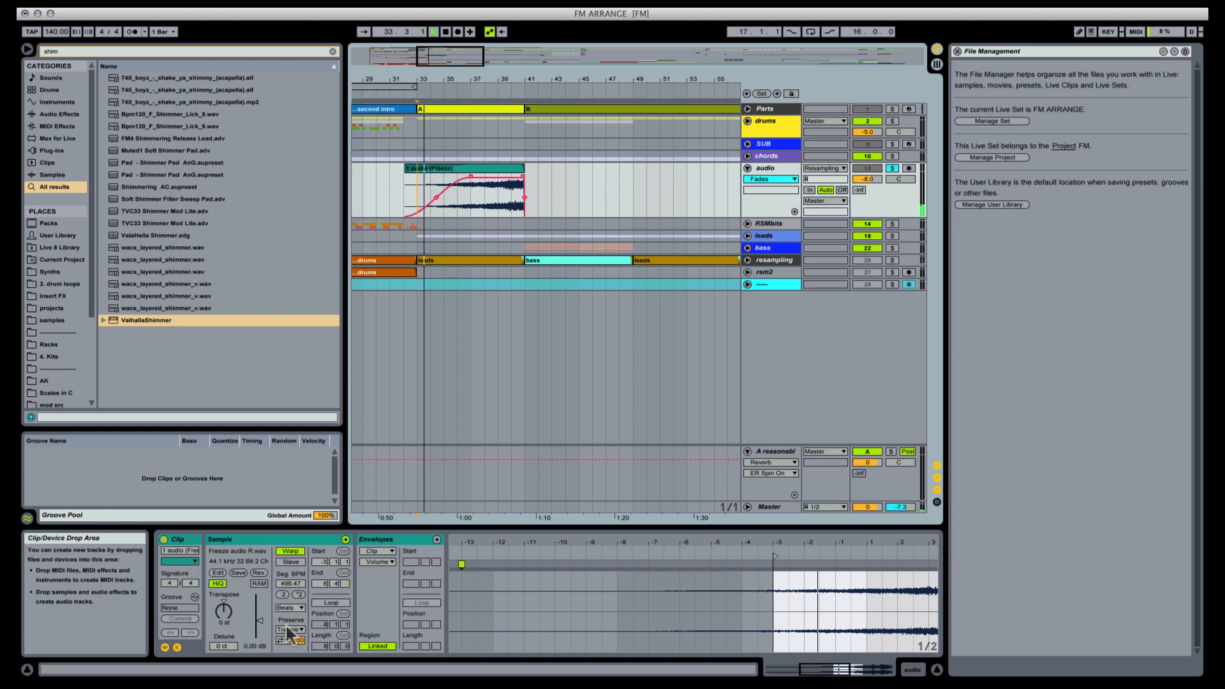
# Step: Audition the Complex, Texture and Tones warp modes during playback and return the clip to Beats
pyautogui.click(295, 607)
pyautogui.click(290, 656)
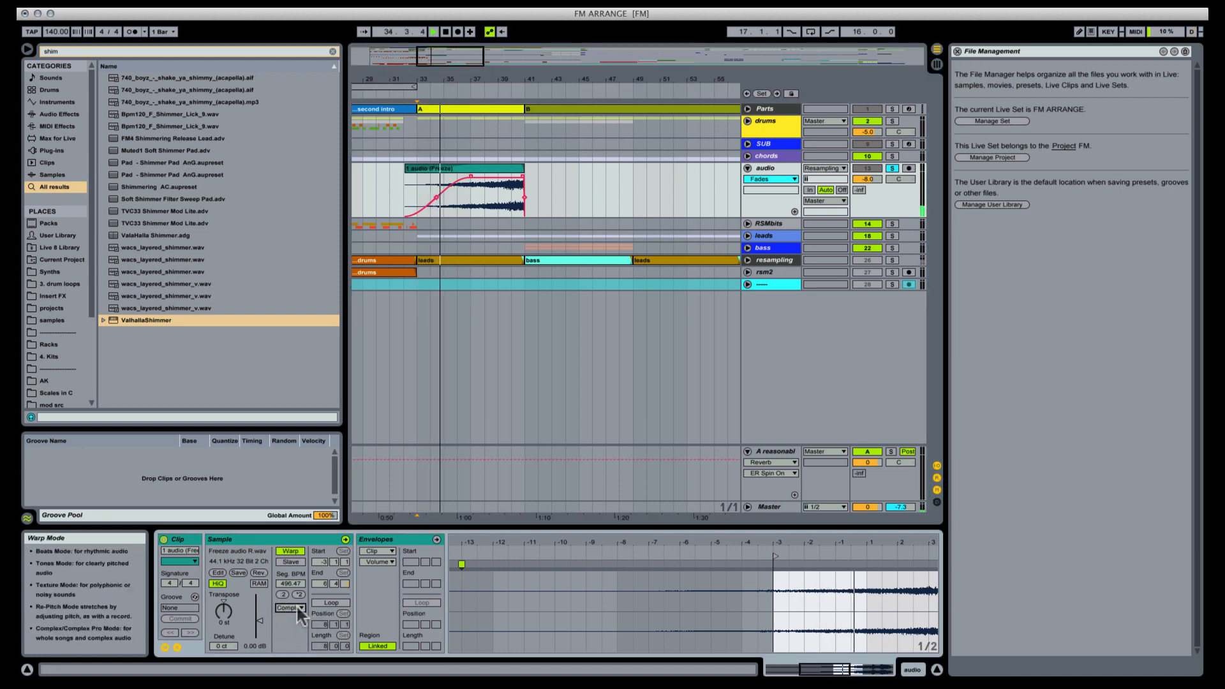
pyautogui.click(286, 607)
pyautogui.click(292, 636)
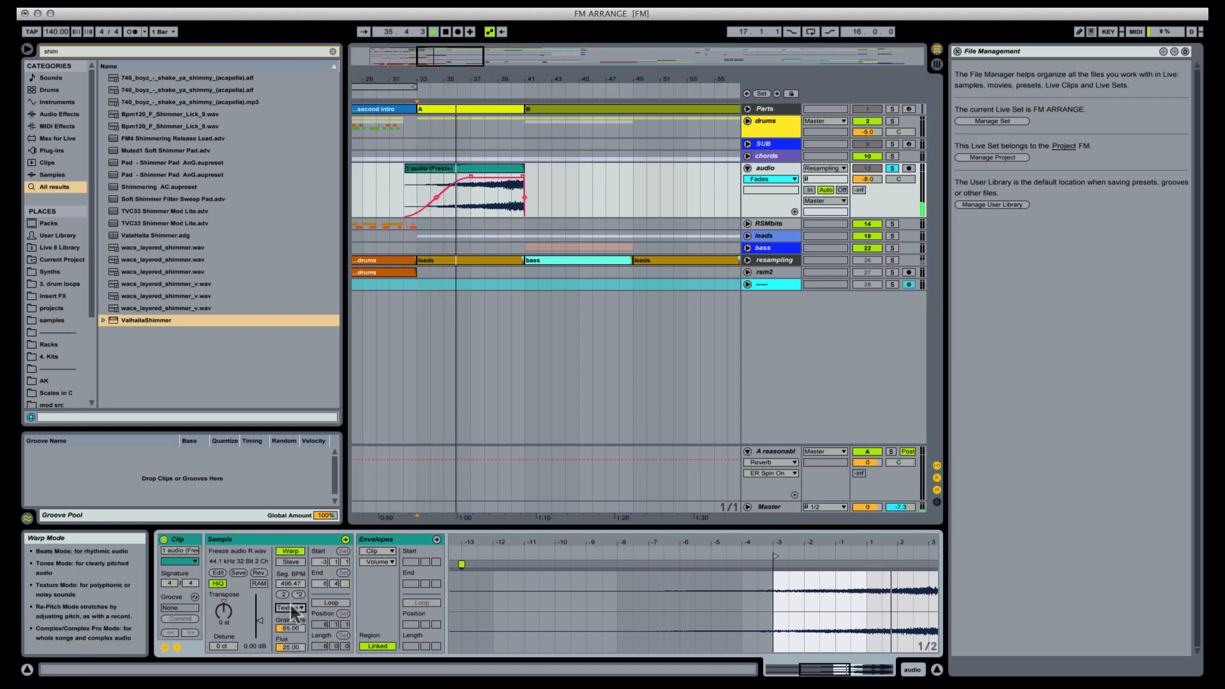
pyautogui.click(290, 607)
pyautogui.click(296, 628)
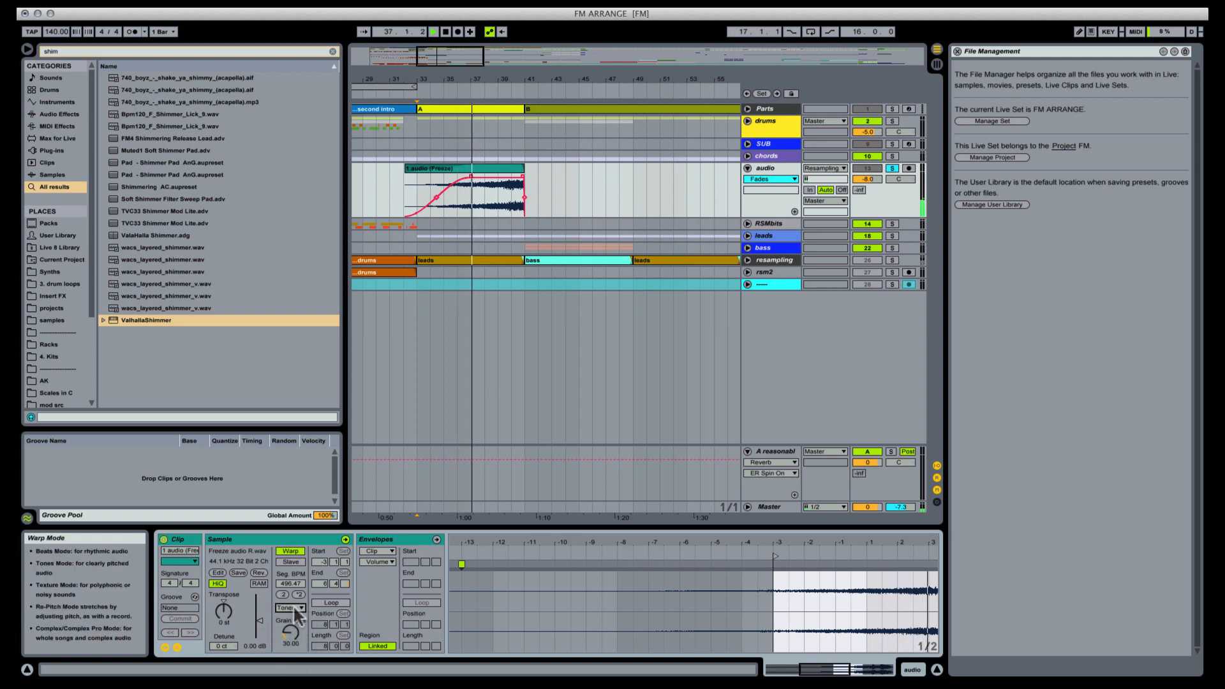
pyautogui.click(296, 608)
pyautogui.click(285, 617)
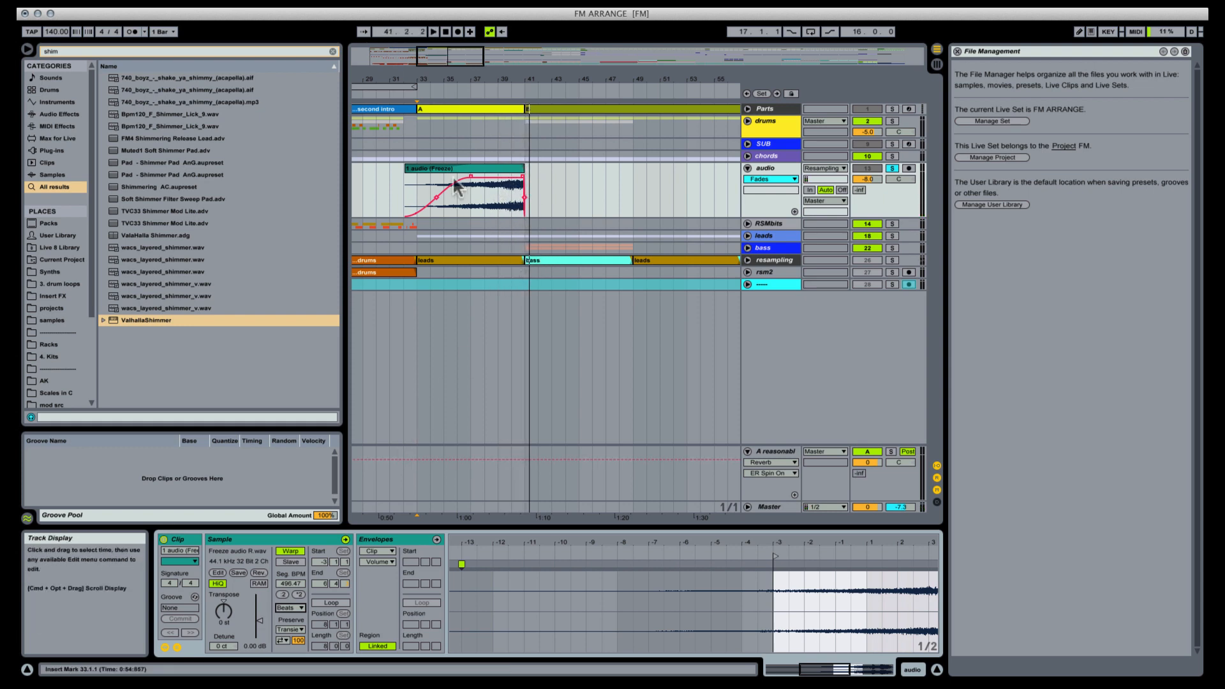
# Step: Lengthen the clip's fade-in slightly, to about bar 37
pyautogui.moveTo(471, 177); pyautogui.dragTo(476, 178)
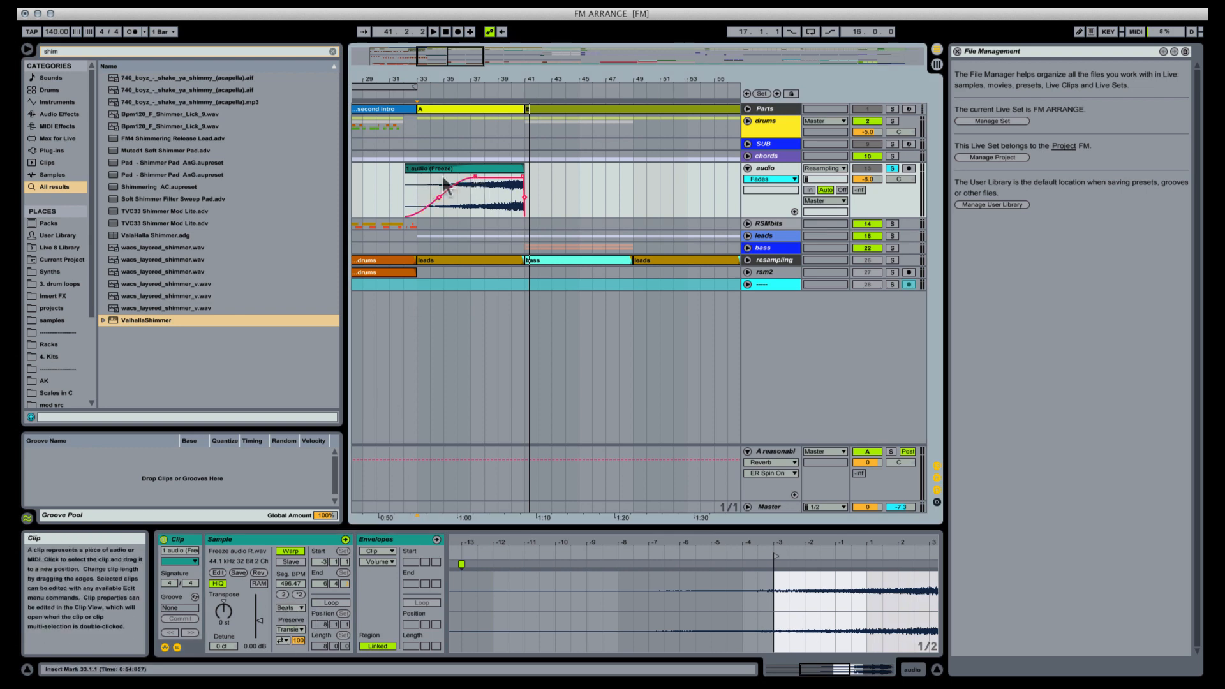
pyautogui.press('space')
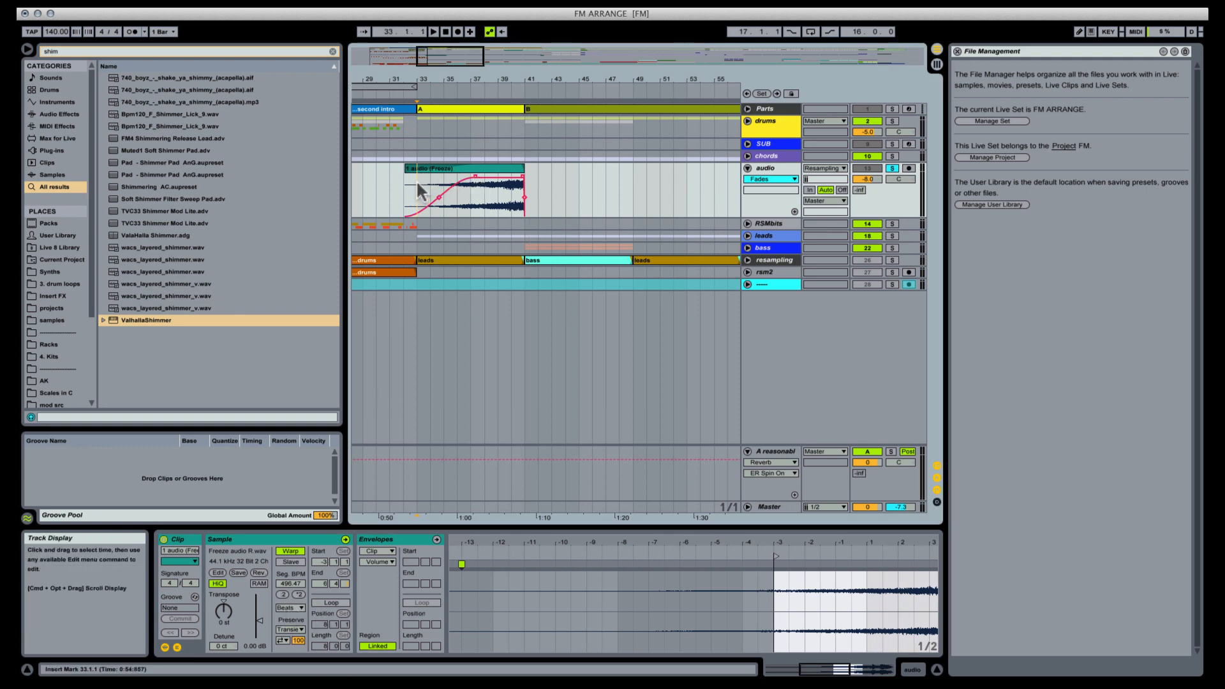
# Step: Search the browser for "pan" and add Auto Pan to the audio track
pyautogui.click(783, 166)
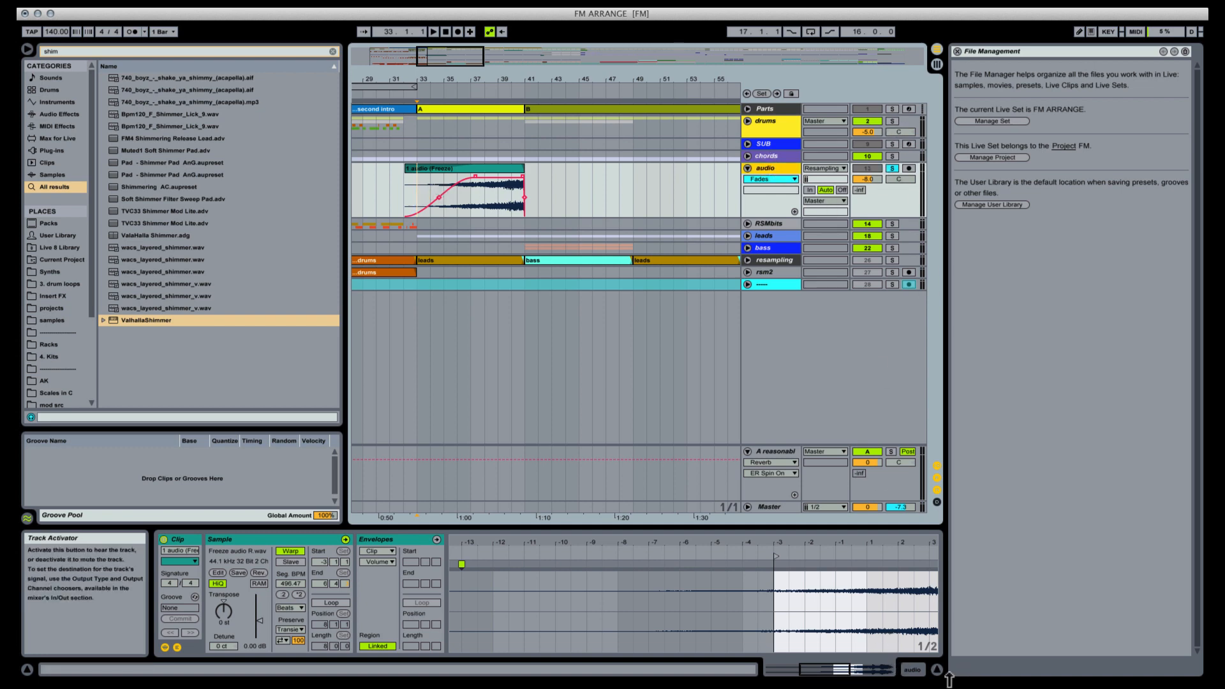
pyautogui.click(913, 670)
pyautogui.press('super+f')
pyautogui.write('pan')
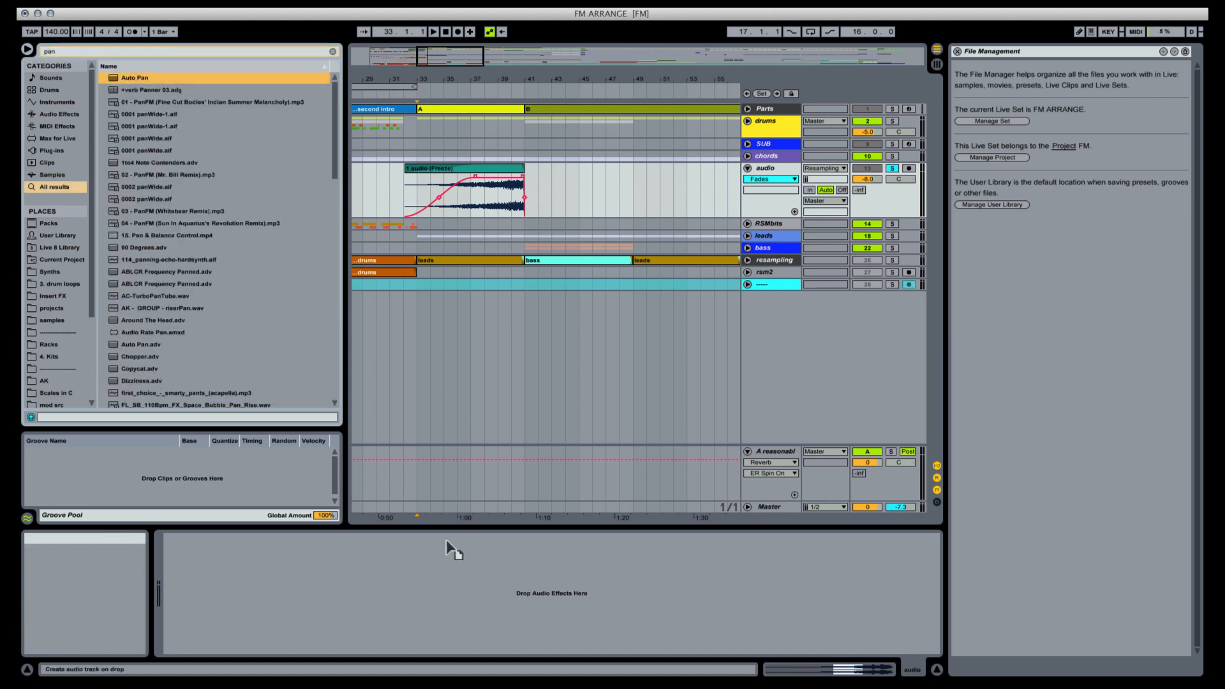
pyautogui.moveTo(134, 77); pyautogui.dragTo(282, 509)
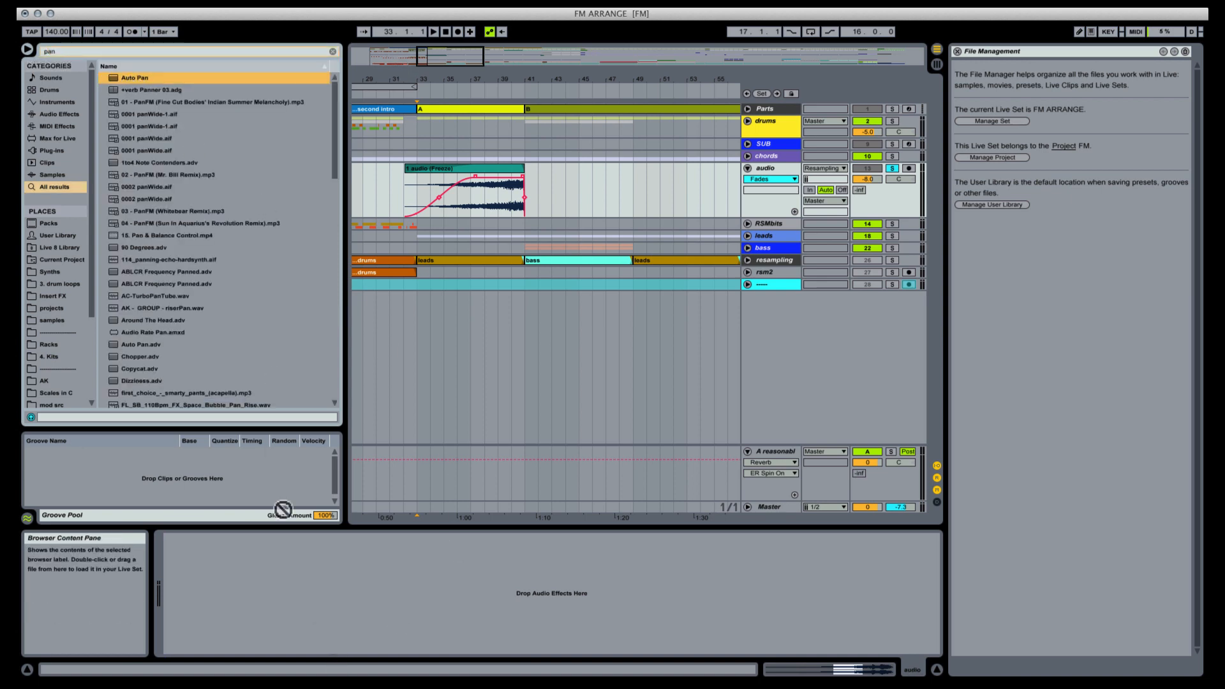
pyautogui.moveTo(261, 574); pyautogui.dragTo(263, 574)
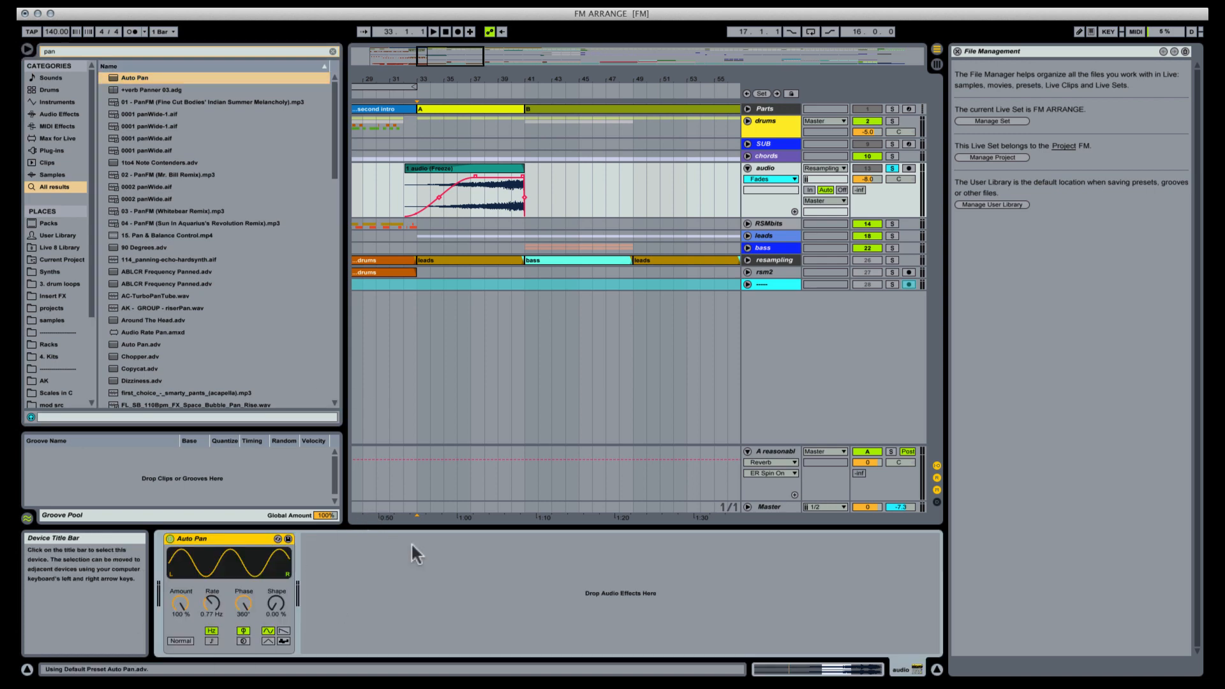
# Step: Set the Auto Pan rate to 1.48 Hz while playing the clip and solo the drums track together with the audio track
pyautogui.click(426, 191)
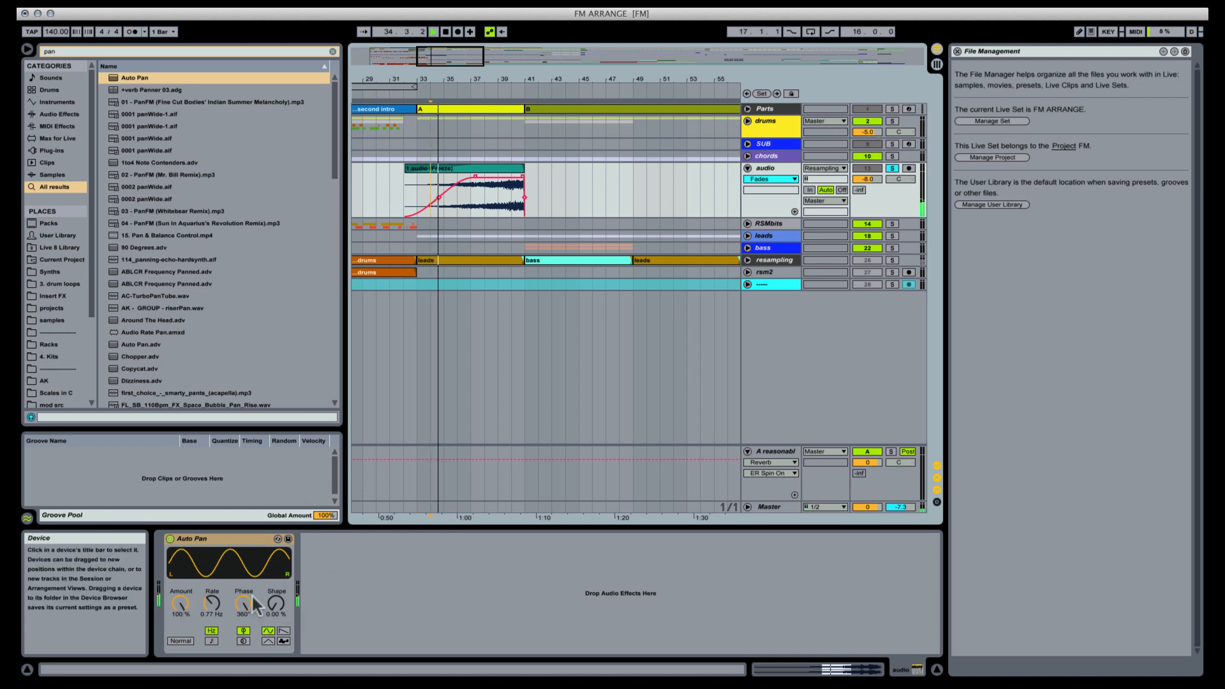
pyautogui.moveTo(212, 603)
pyautogui.mouseDown()
pyautogui.moveTo(211, 541)
pyautogui.moveTo(212, 597)
pyautogui.mouseUp()
pyautogui.press('space')
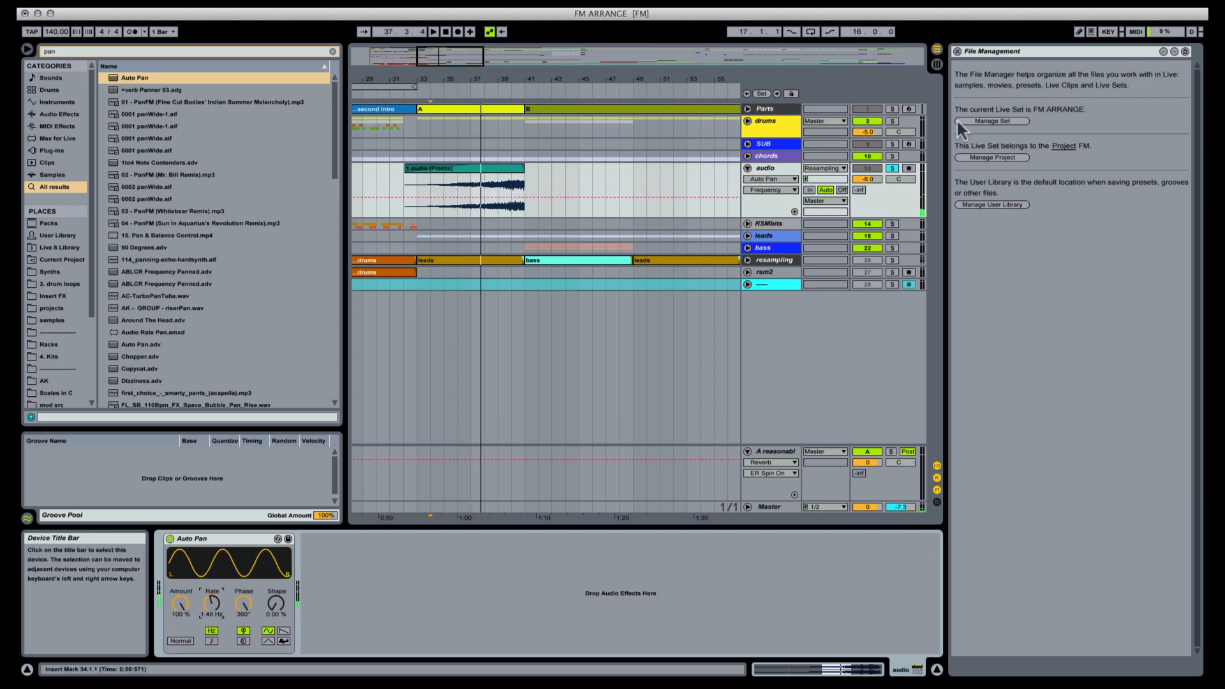
pyautogui.keyDown('super'); pyautogui.click(892, 122); pyautogui.keyUp('super')
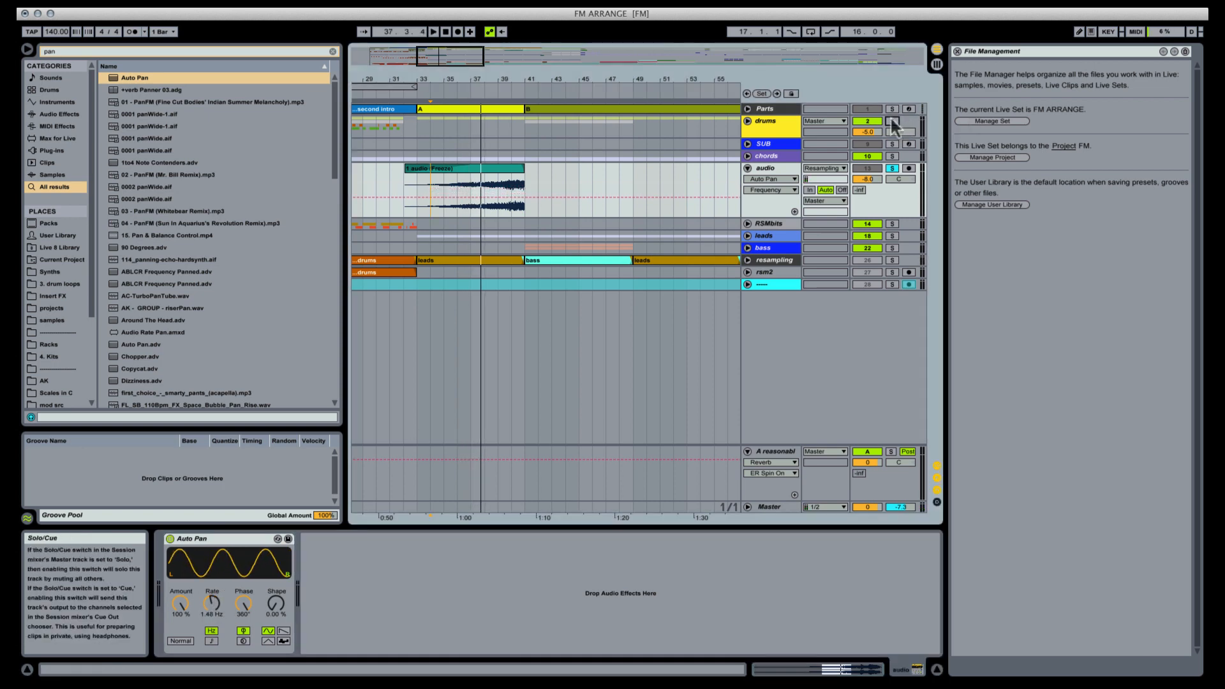
# Step: Automate the Auto Pan frequency over the clip, rising from about bar 34, dipping mid-clip and climbing to 14.6 Hz at bar 41
pyautogui.click(212, 602)
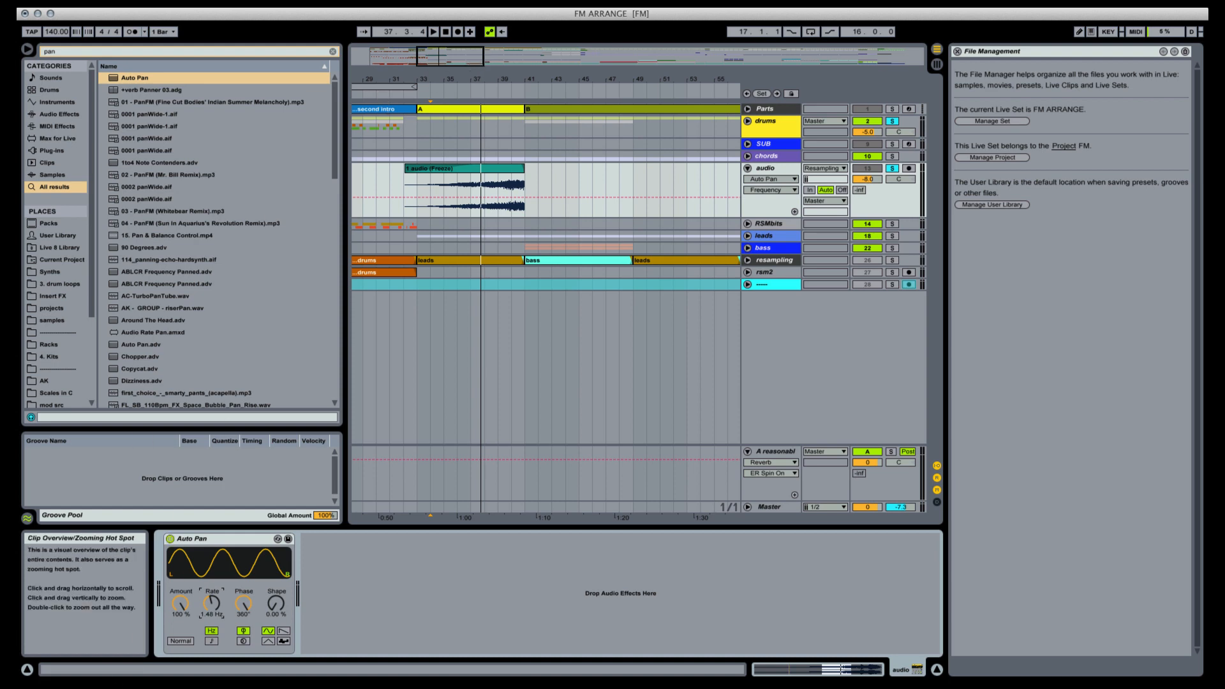
pyautogui.click(401, 196)
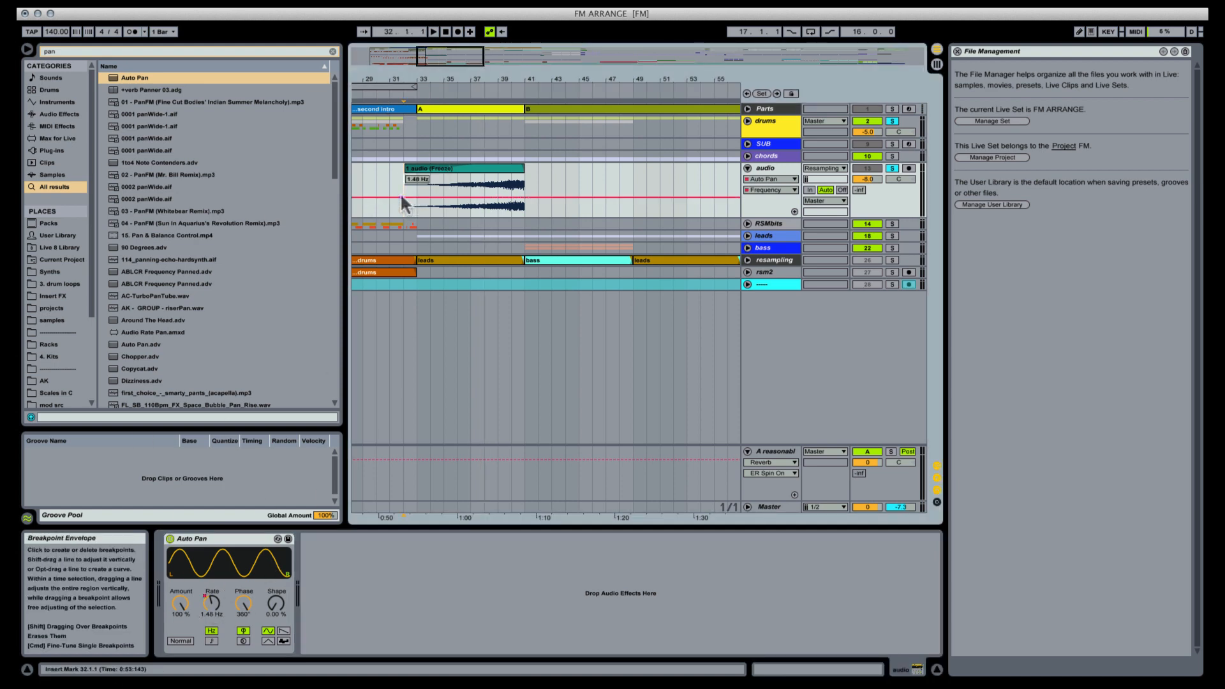
pyautogui.click(436, 178)
pyautogui.press('space')
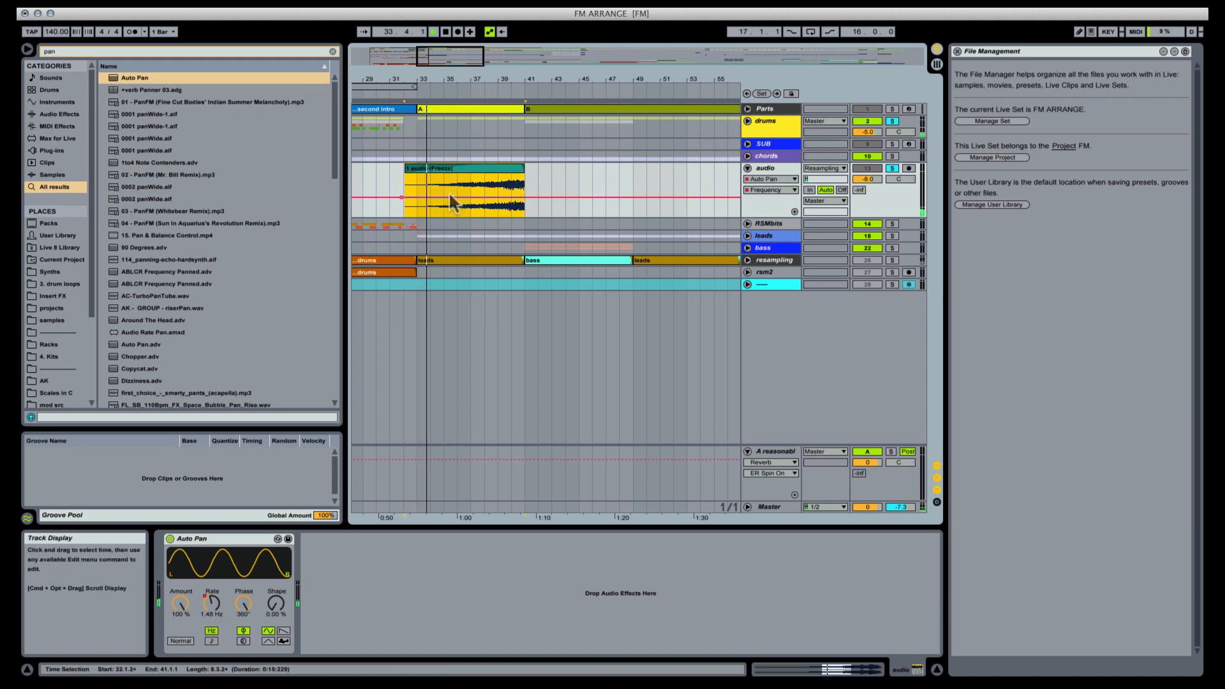
pyautogui.press('space')
pyautogui.press('space')
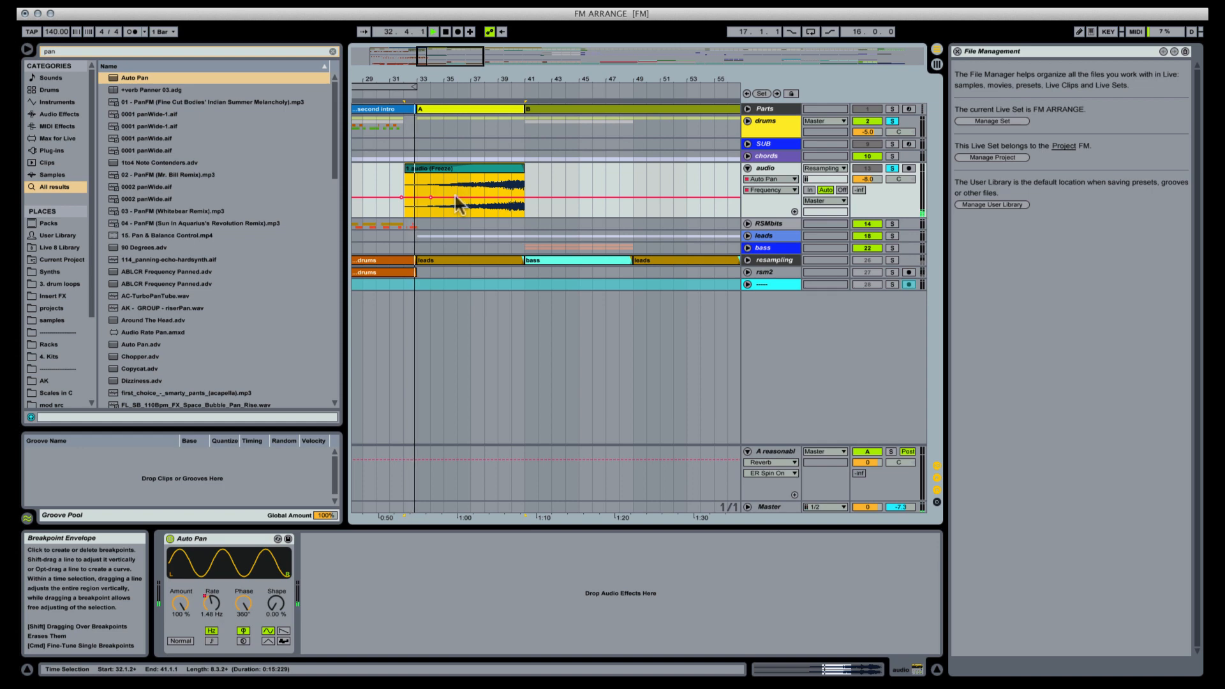
pyautogui.moveTo(449, 198); pyautogui.dragTo(522, 184)
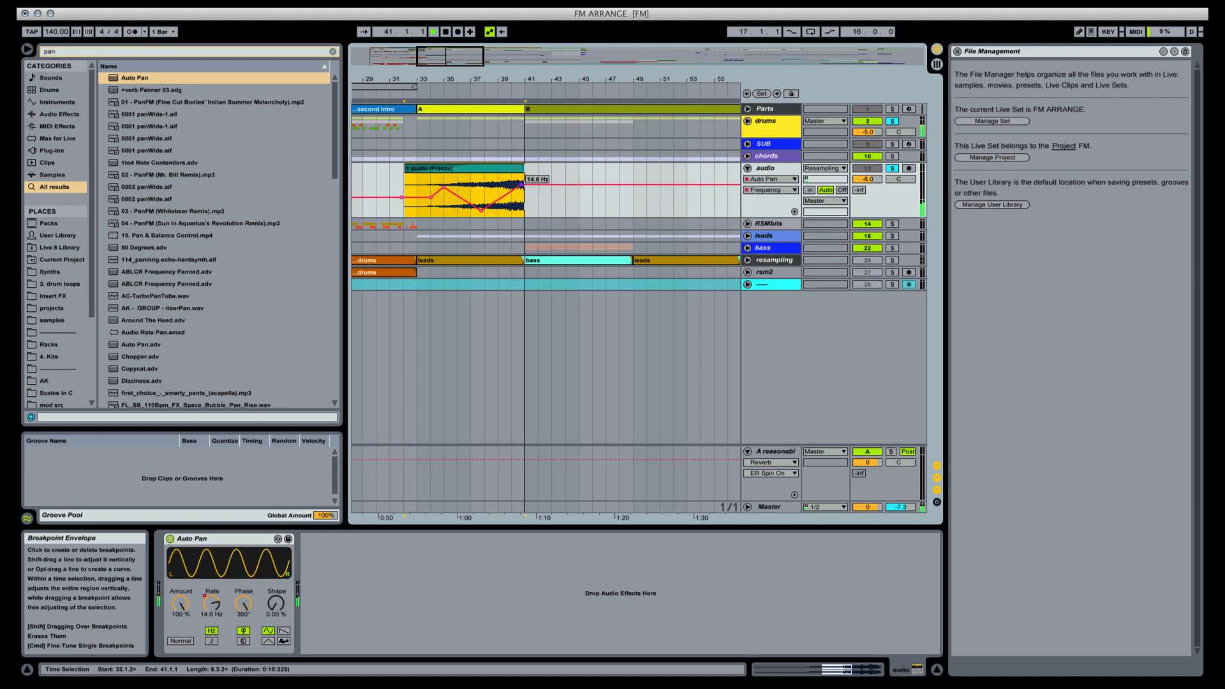
pyautogui.press('space')
# Step: Automate the Auto Pan shape during playback, rising from 0% near bar 34 to about 95% near bar 40
pyautogui.press('space')
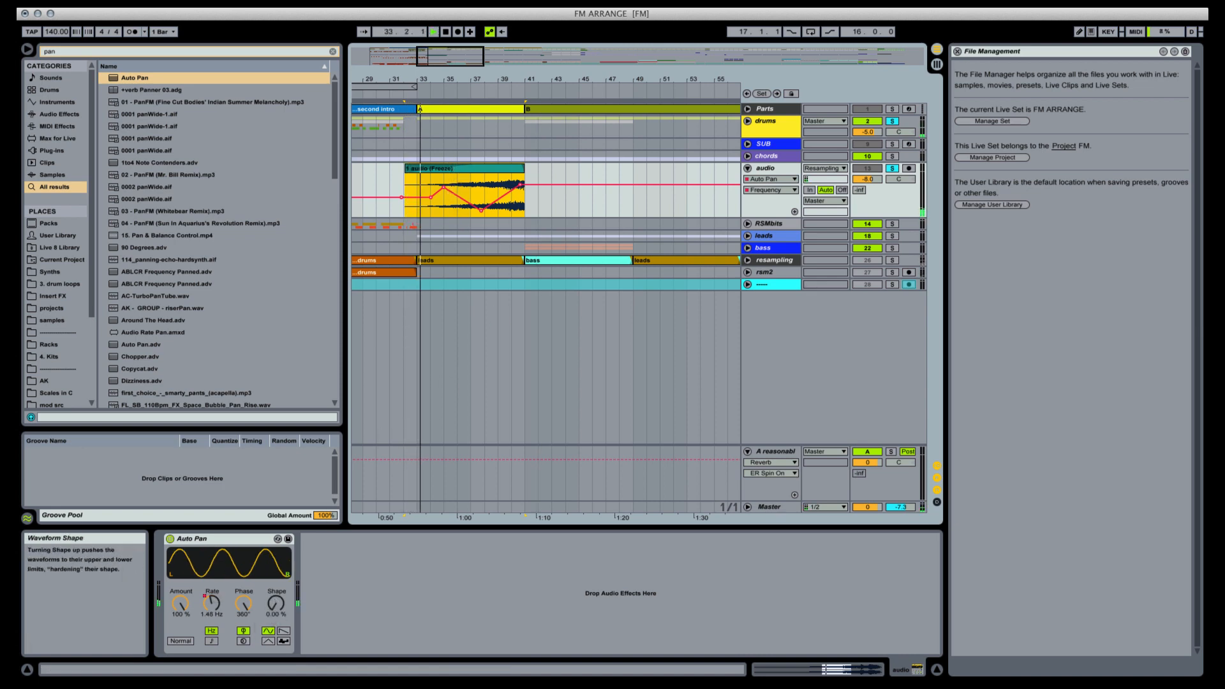
pyautogui.click(273, 604)
pyautogui.click(429, 215)
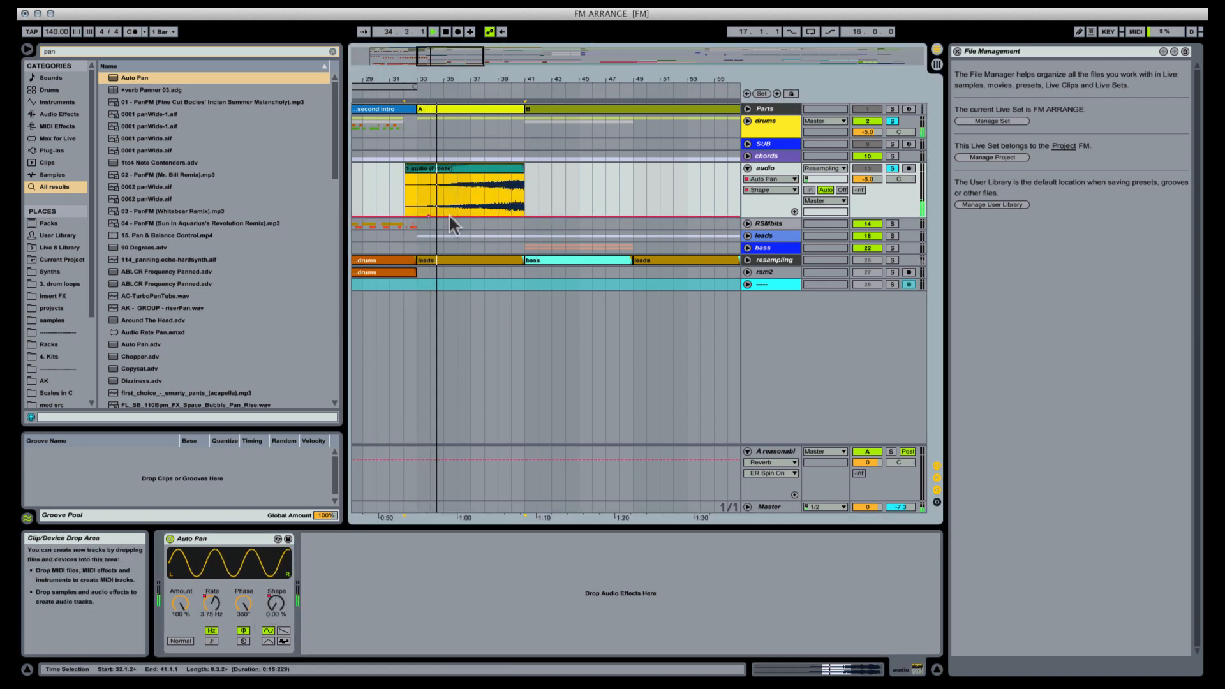
pyautogui.moveTo(456, 216); pyautogui.dragTo(516, 175)
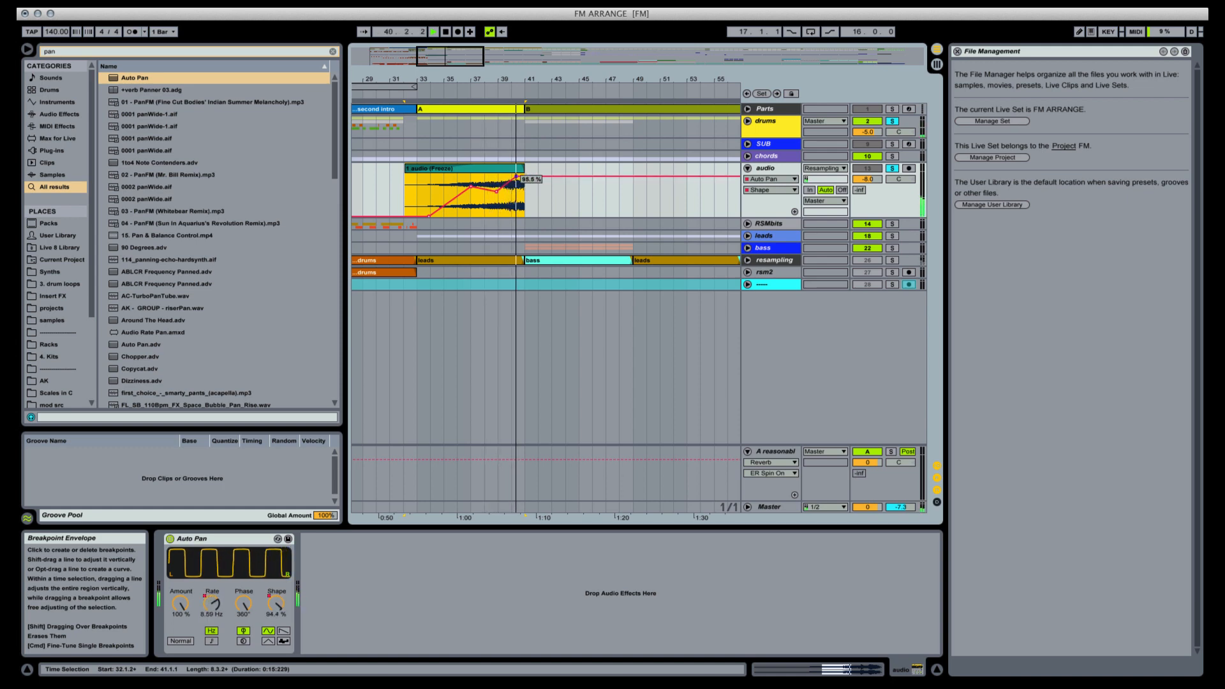
pyautogui.press('space')
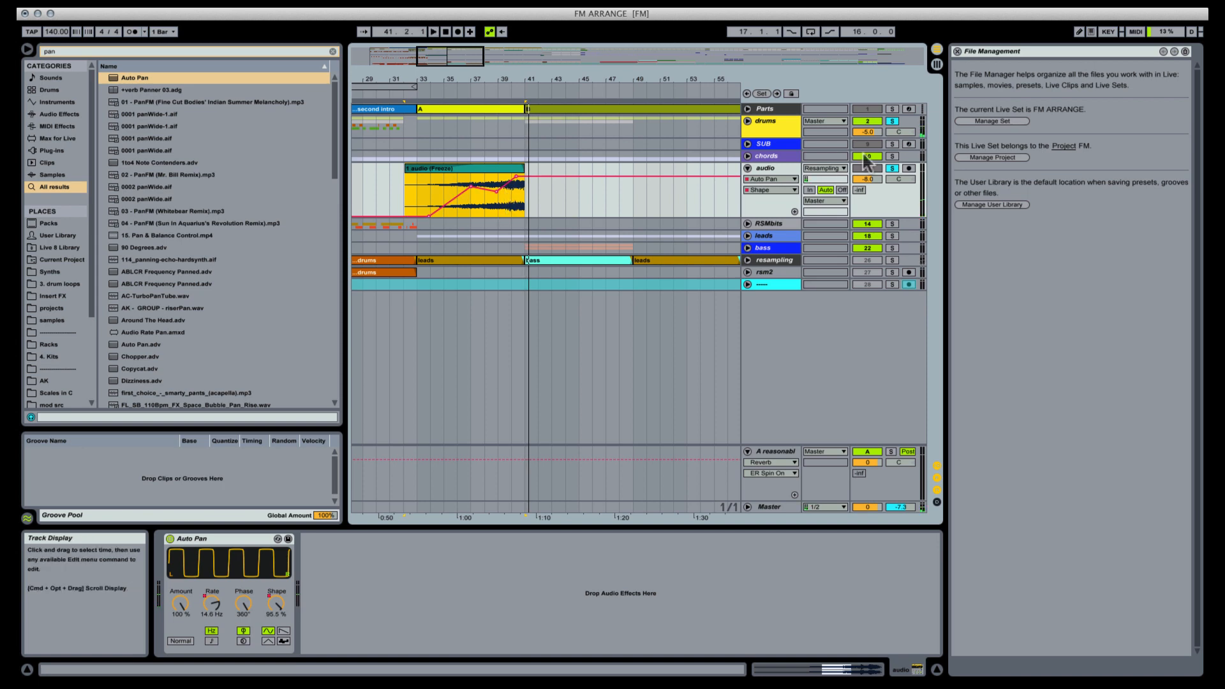
# Step: Turn off the solo on the drums and audio tracks and play the transition in the full mix
pyautogui.click(893, 121)
pyautogui.click(431, 168)
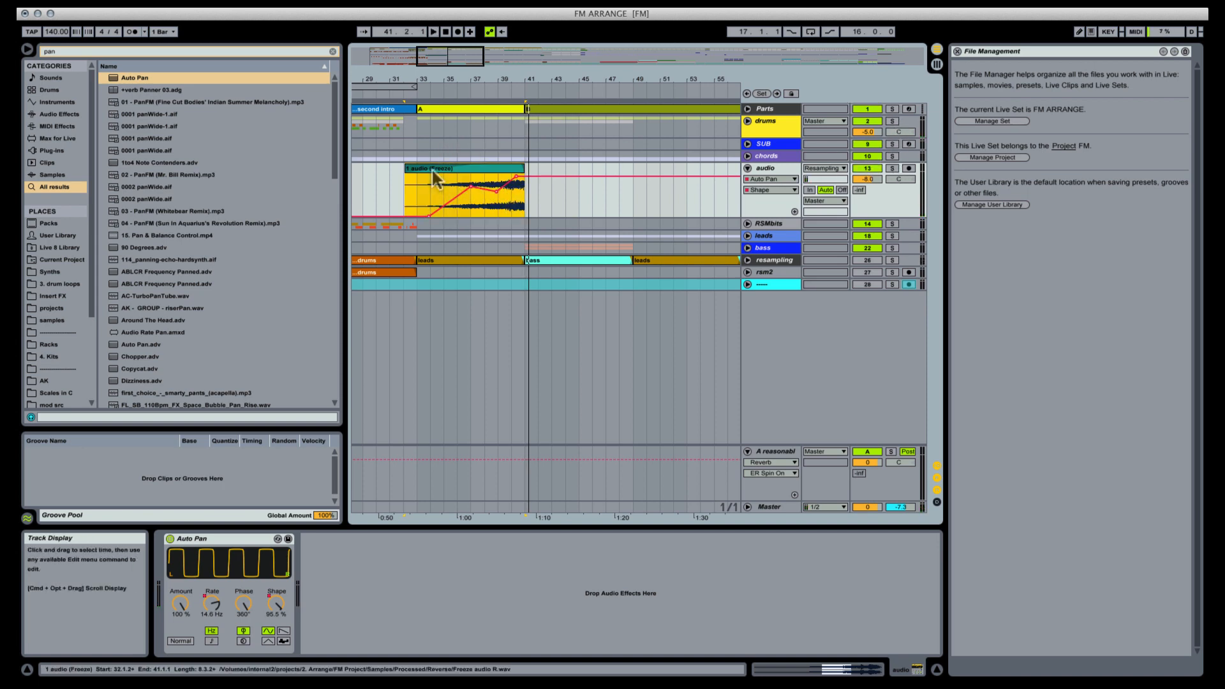
pyautogui.press('space')
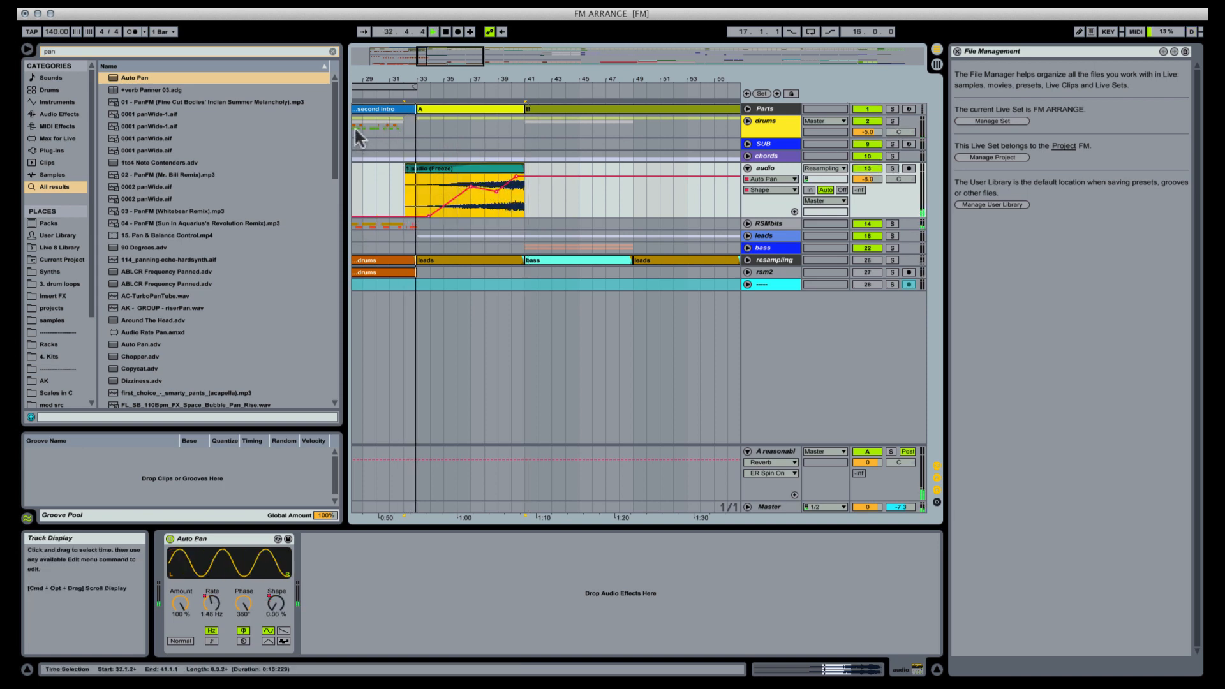
pyautogui.moveTo(440, 80); pyautogui.dragTo(440, 93)
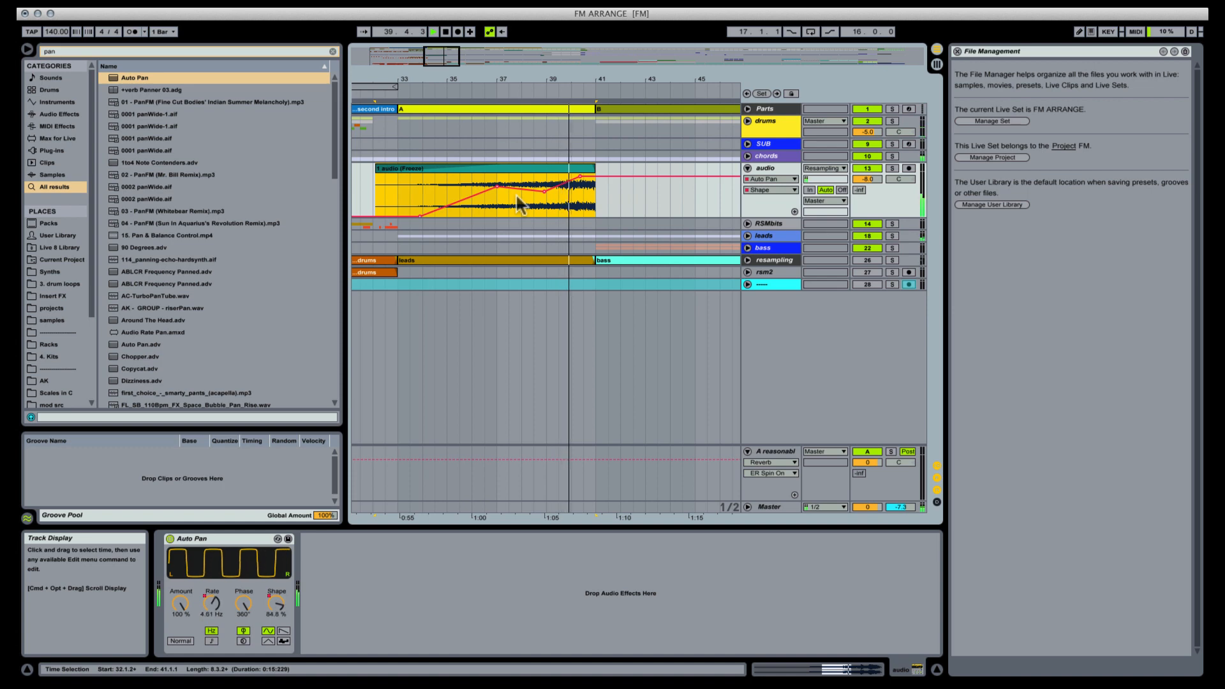
# Step: Reshape the Auto Pan frequency automation so its low point sits at about bar 37, replaying the transition
pyautogui.click(212, 603)
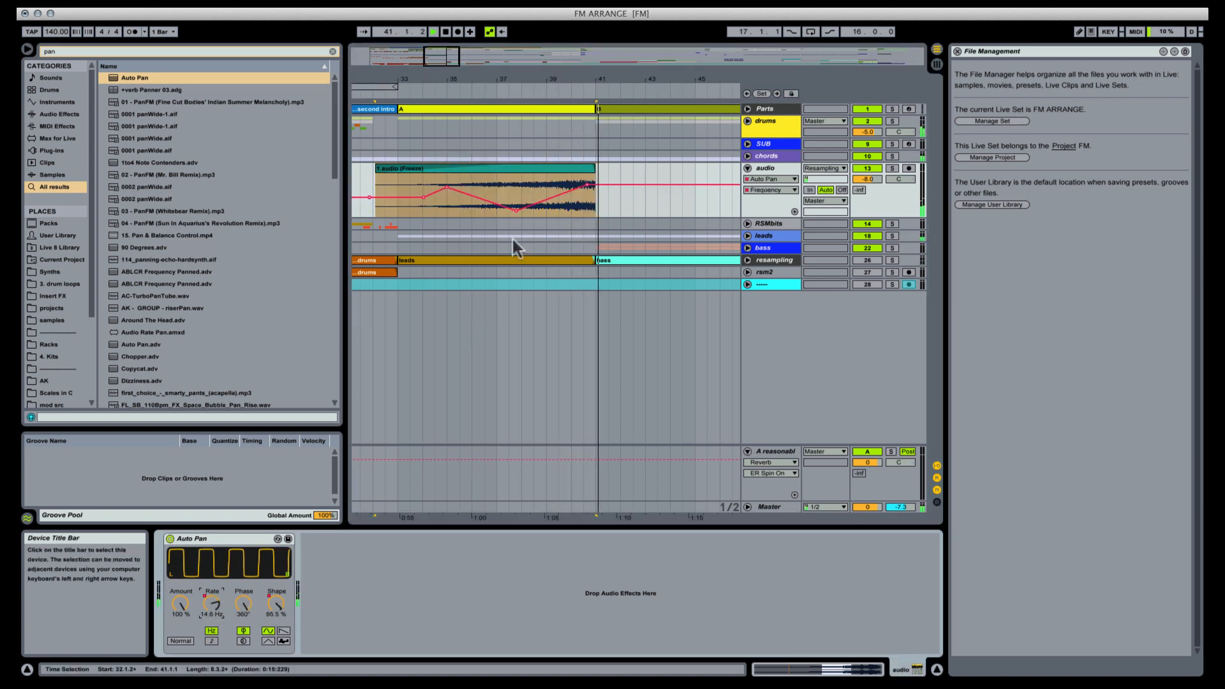
pyautogui.press('space')
pyautogui.click(437, 168)
pyautogui.press('space')
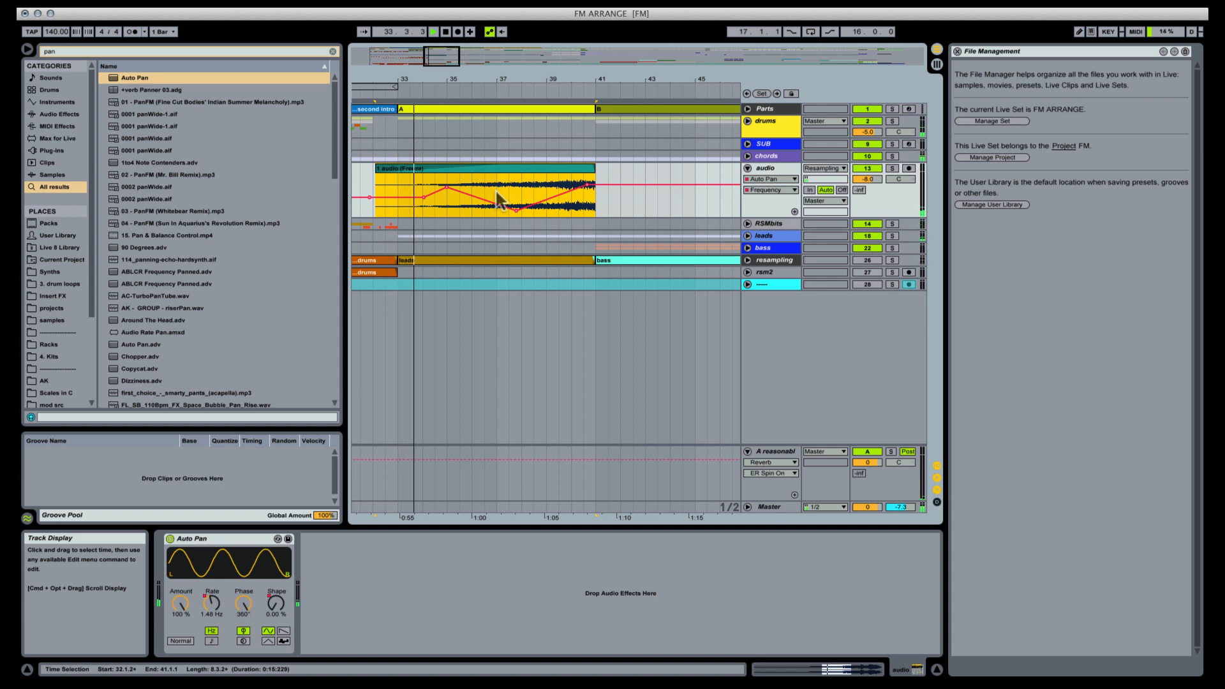
pyautogui.click(493, 189)
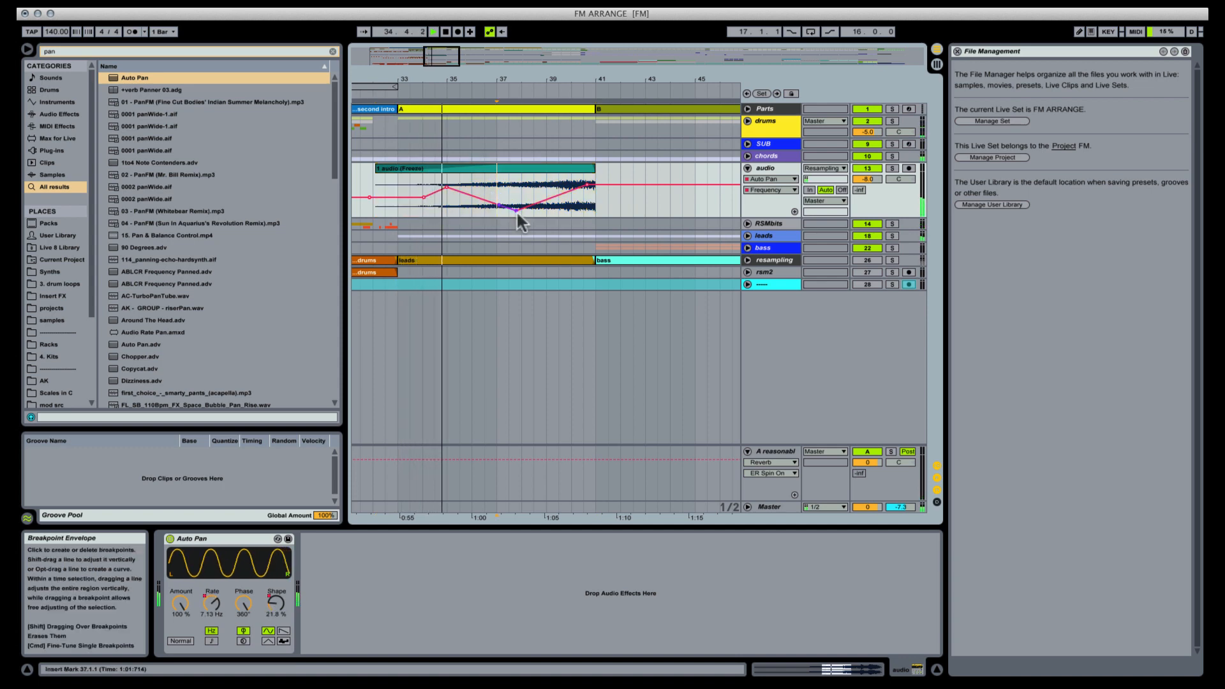
pyautogui.moveTo(516, 211); pyautogui.dragTo(515, 209)
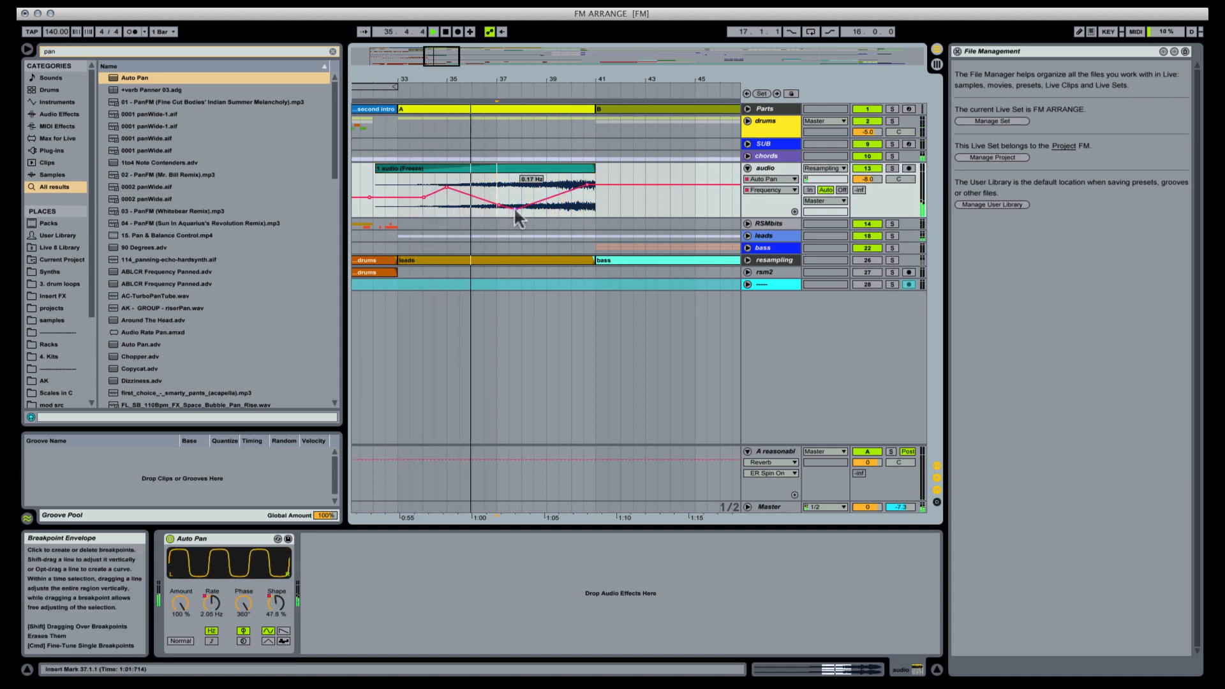
pyautogui.click(516, 209)
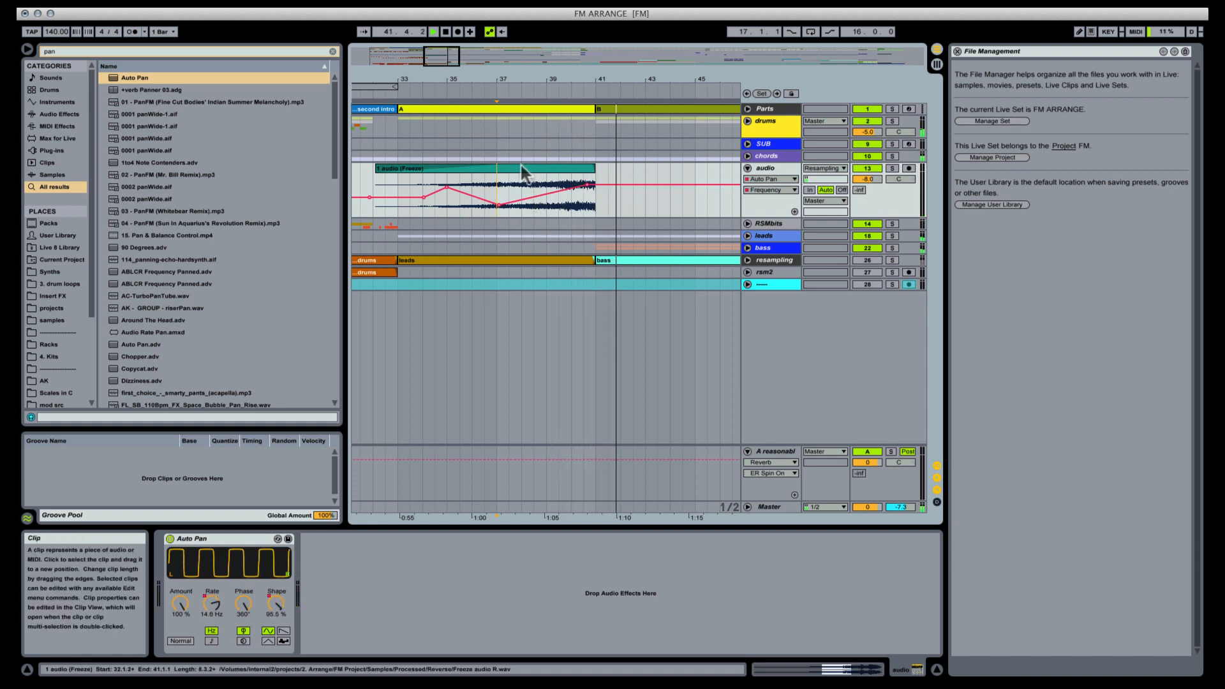
# Step: Stop playback, then freeze and flatten the audio track so the automated Auto Pan is rendered into the reversed clip
pyautogui.click(527, 172)
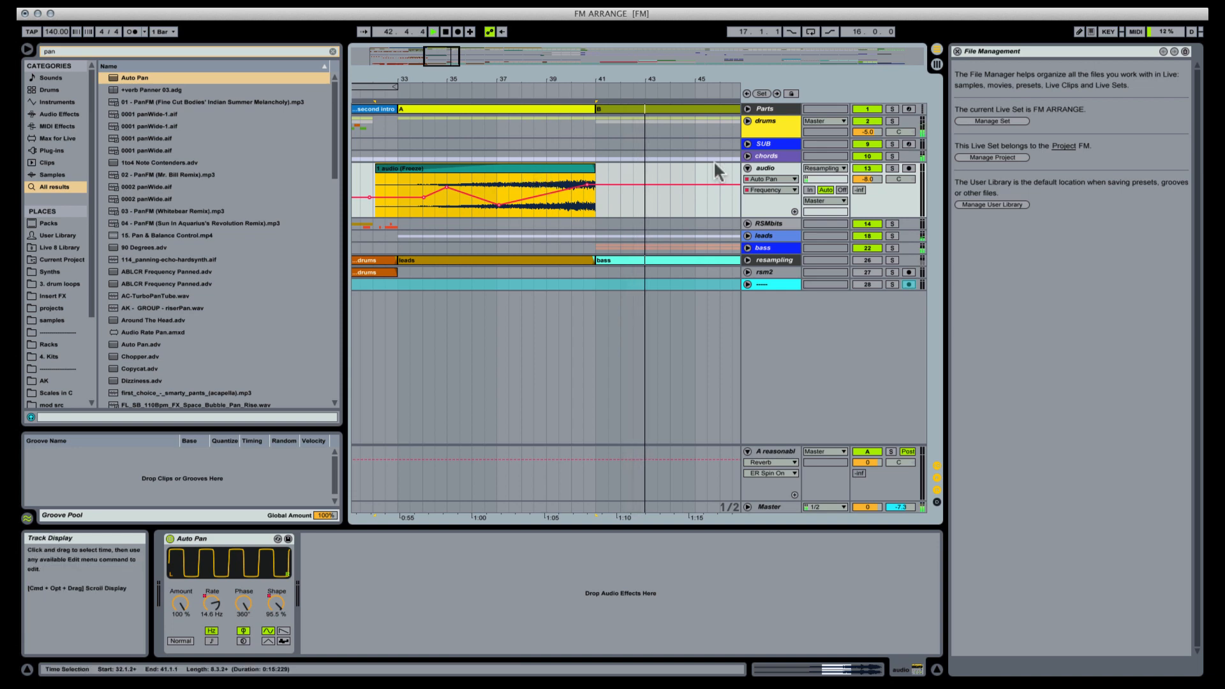
pyautogui.press('space')
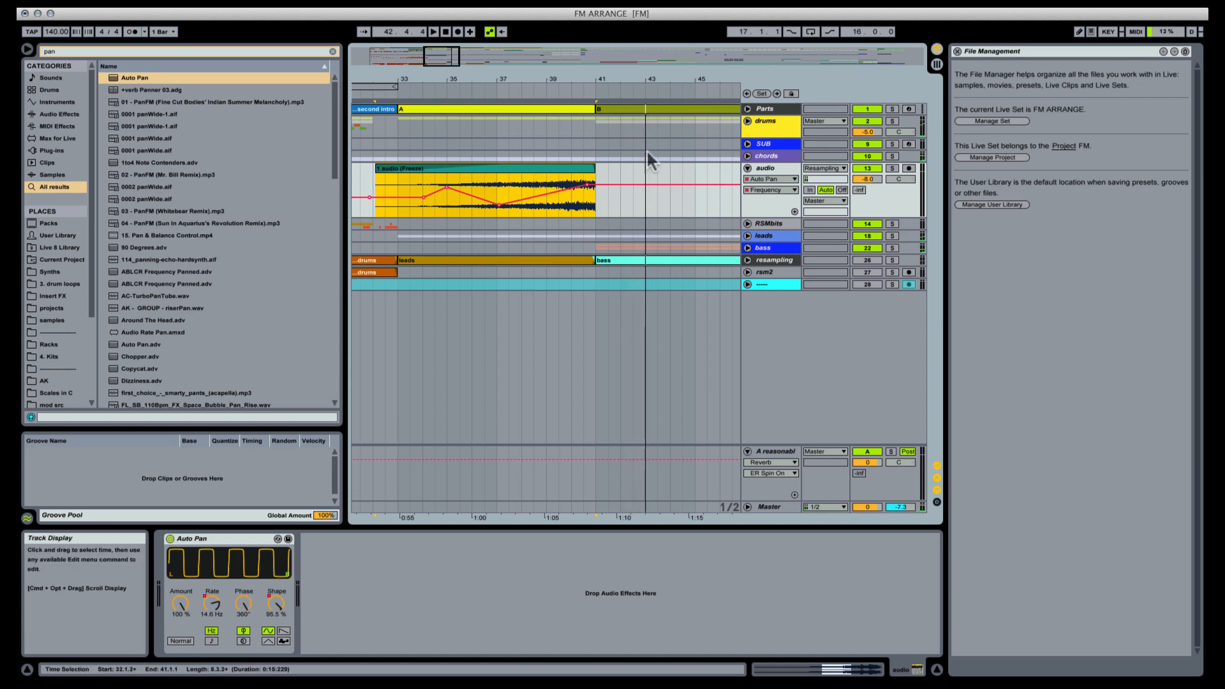
pyautogui.rightClick(782, 167)
pyautogui.click(795, 240)
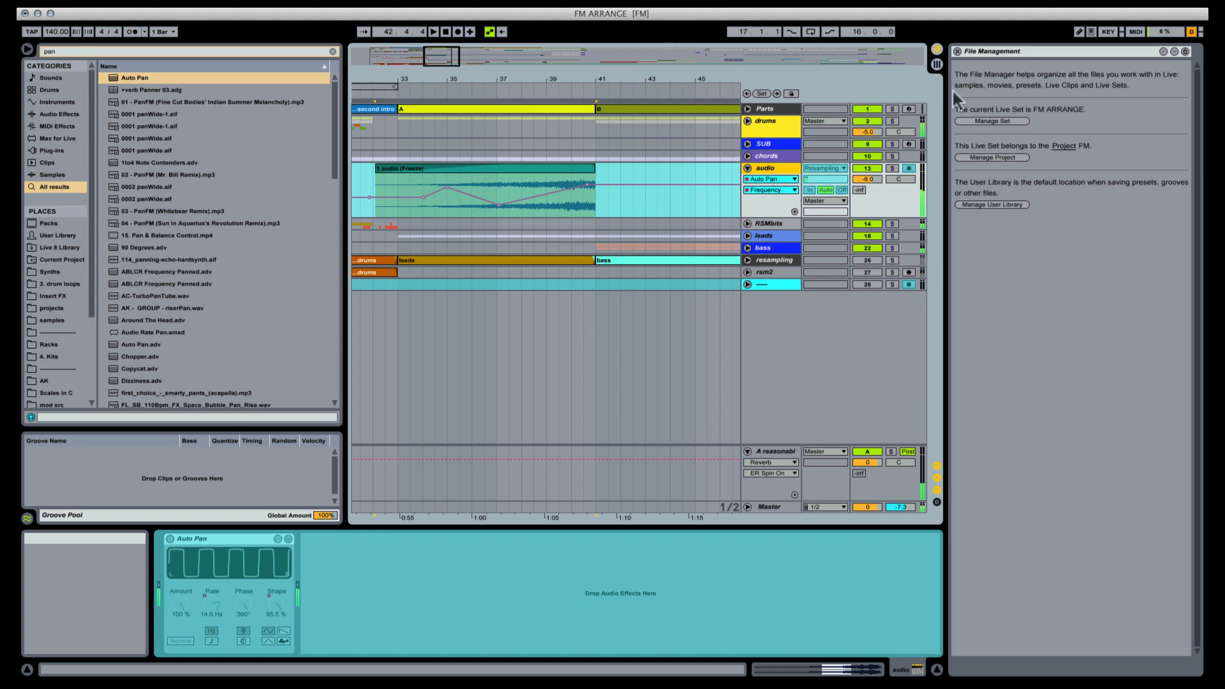
pyautogui.rightClick(764, 165)
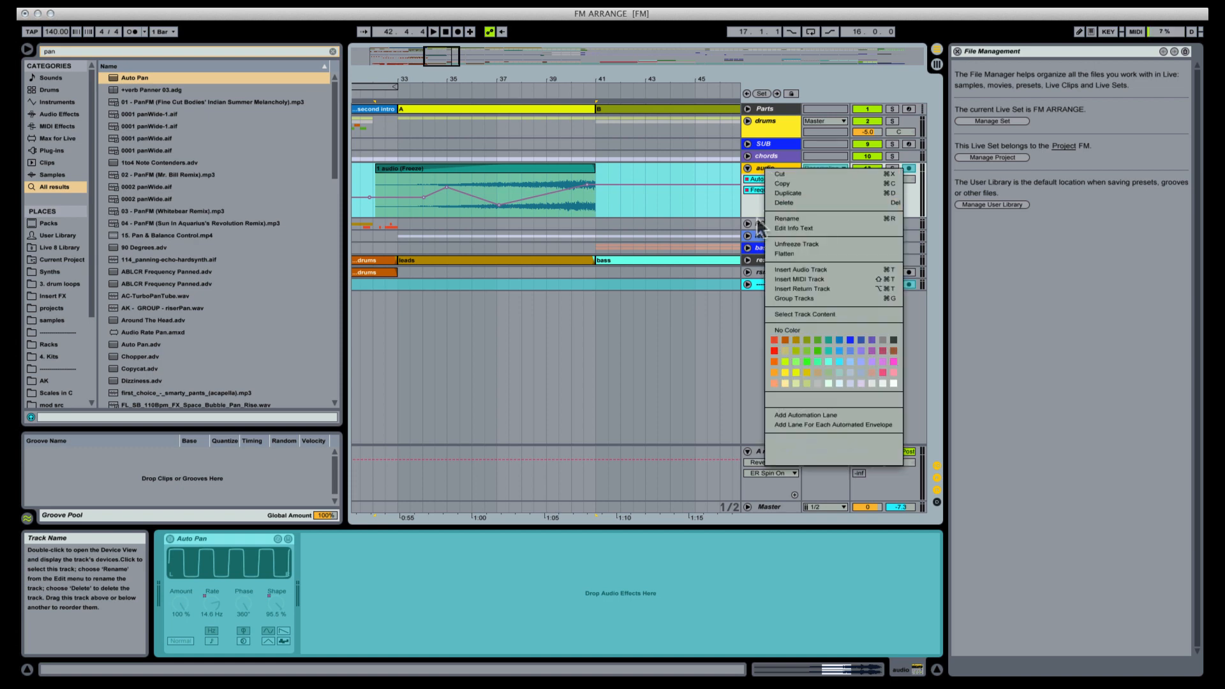
pyautogui.click(784, 253)
# Step: Split the flattened transition clip at bar 33 and reactivate the short piece before the split
pyautogui.click(447, 172)
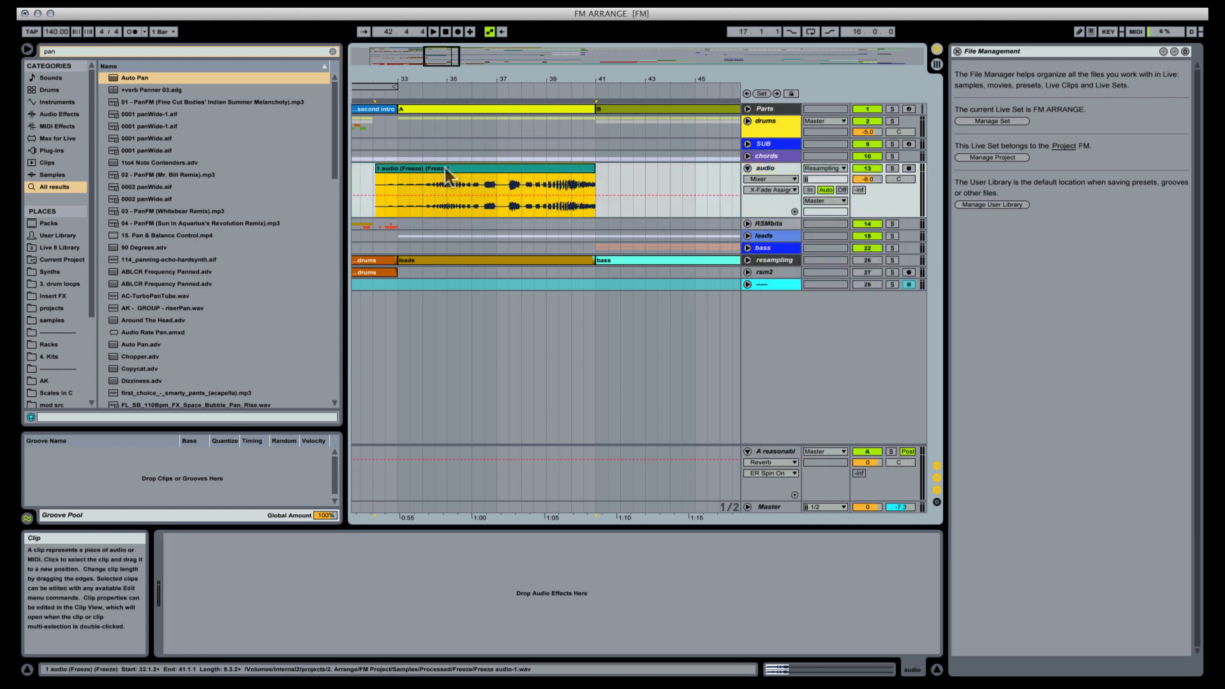
pyautogui.moveTo(393, 75); pyautogui.dragTo(433, 128)
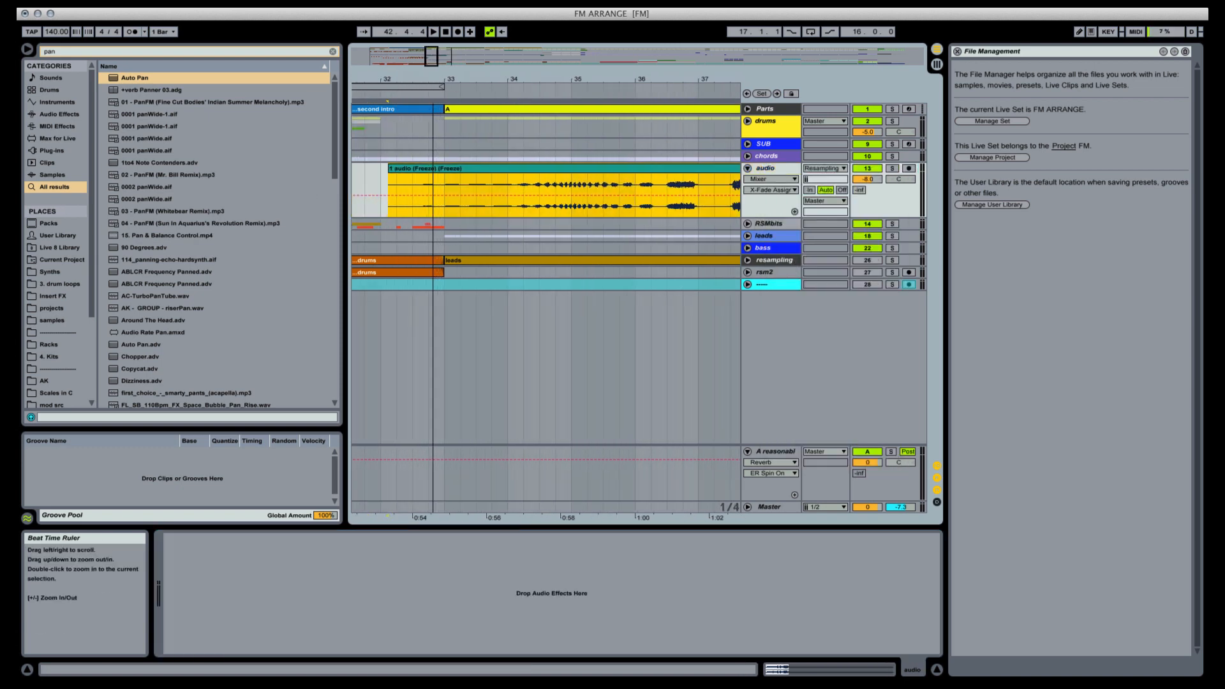
pyautogui.click(439, 182)
pyautogui.press('super+e')
pyautogui.click(426, 170)
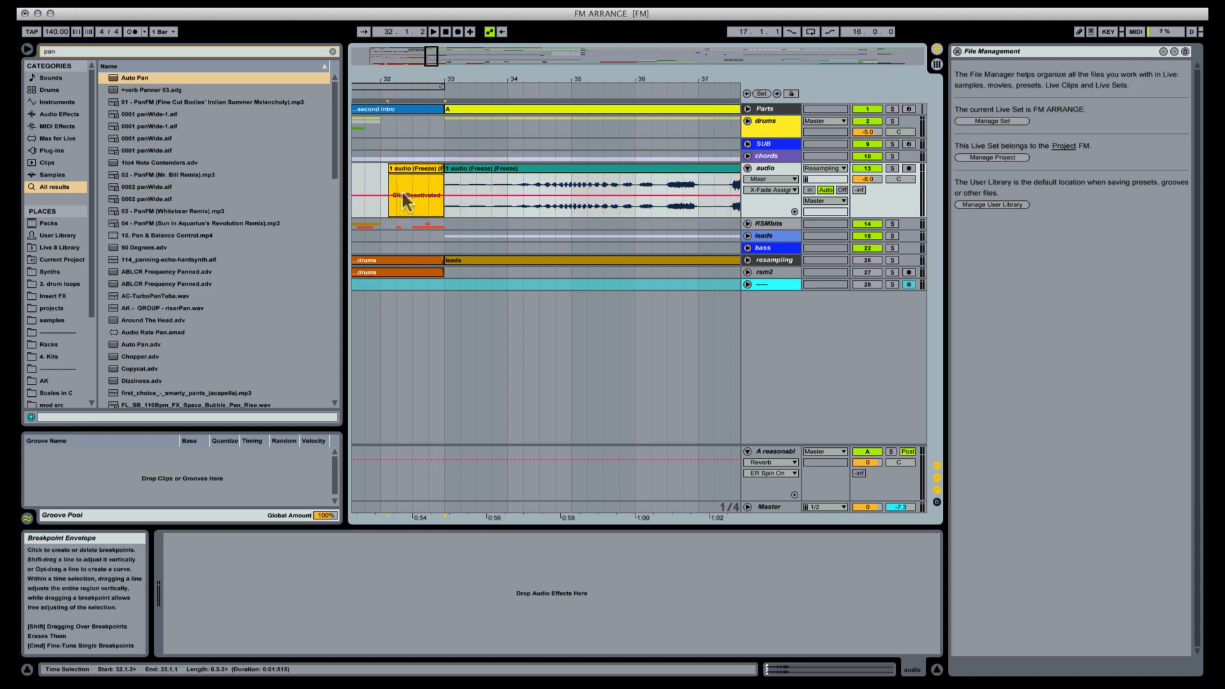
pyautogui.press('0')
# Step: Replay the piece leading into bar 33, comparing the audio track soloed and in the full mix
pyautogui.press('space')
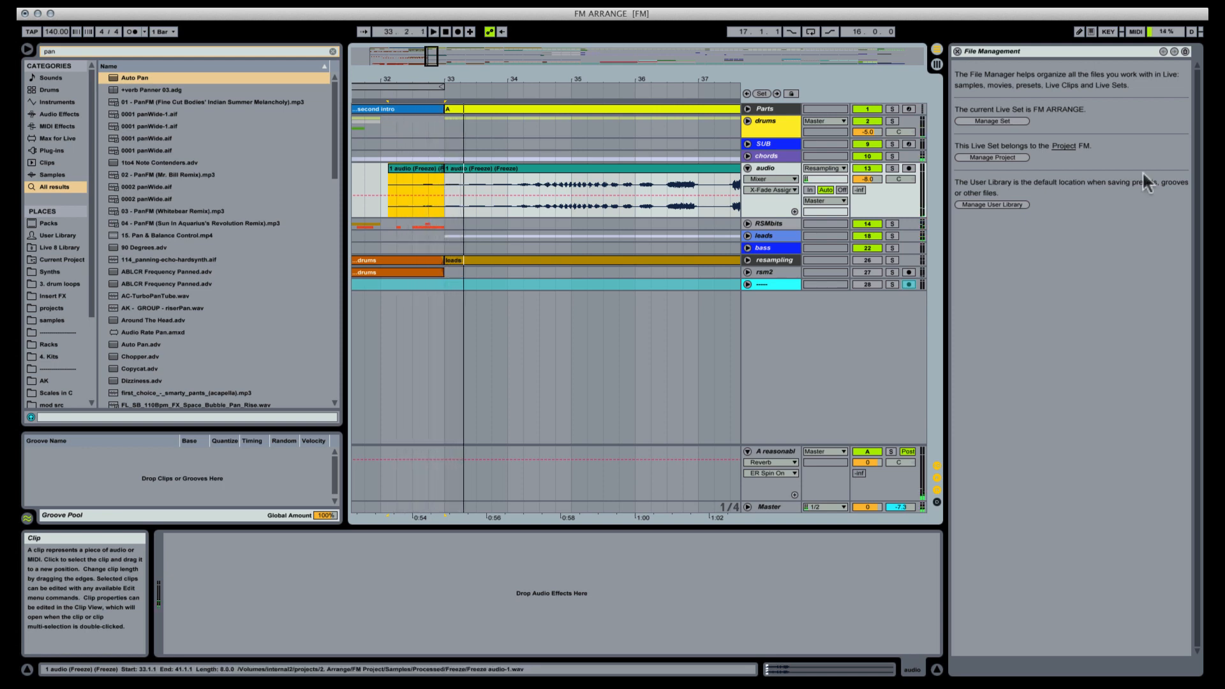
pyautogui.press('space')
pyautogui.press('space')
pyautogui.click(892, 168)
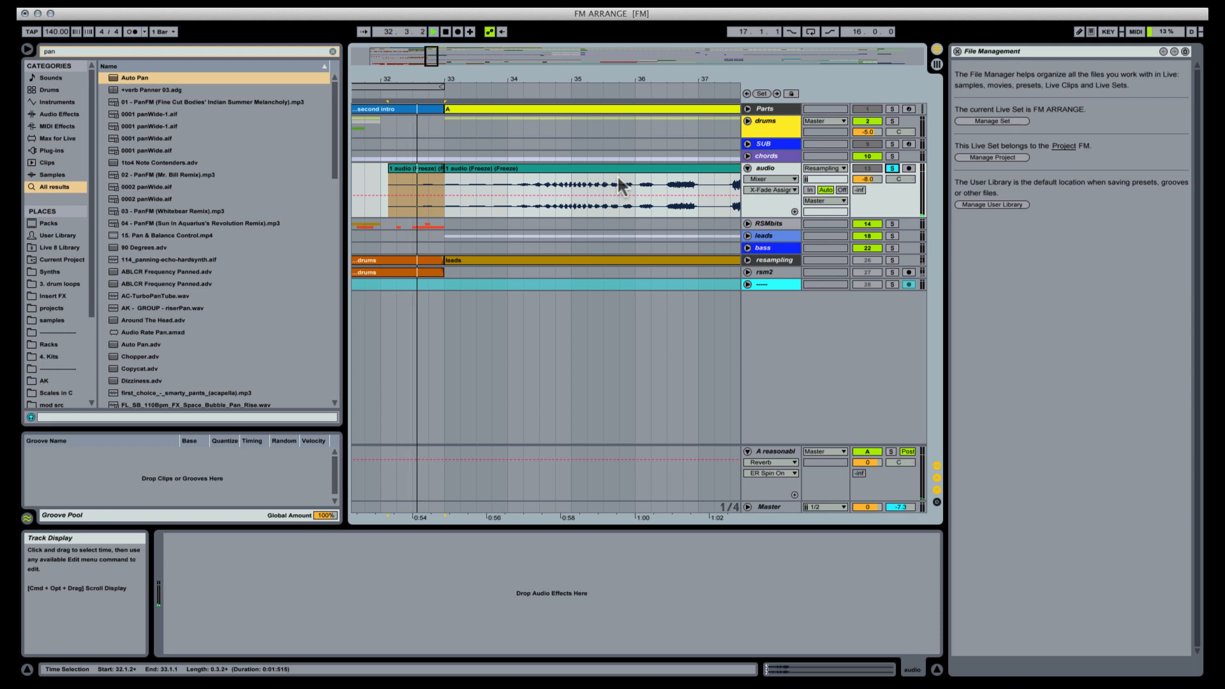
pyautogui.click(892, 168)
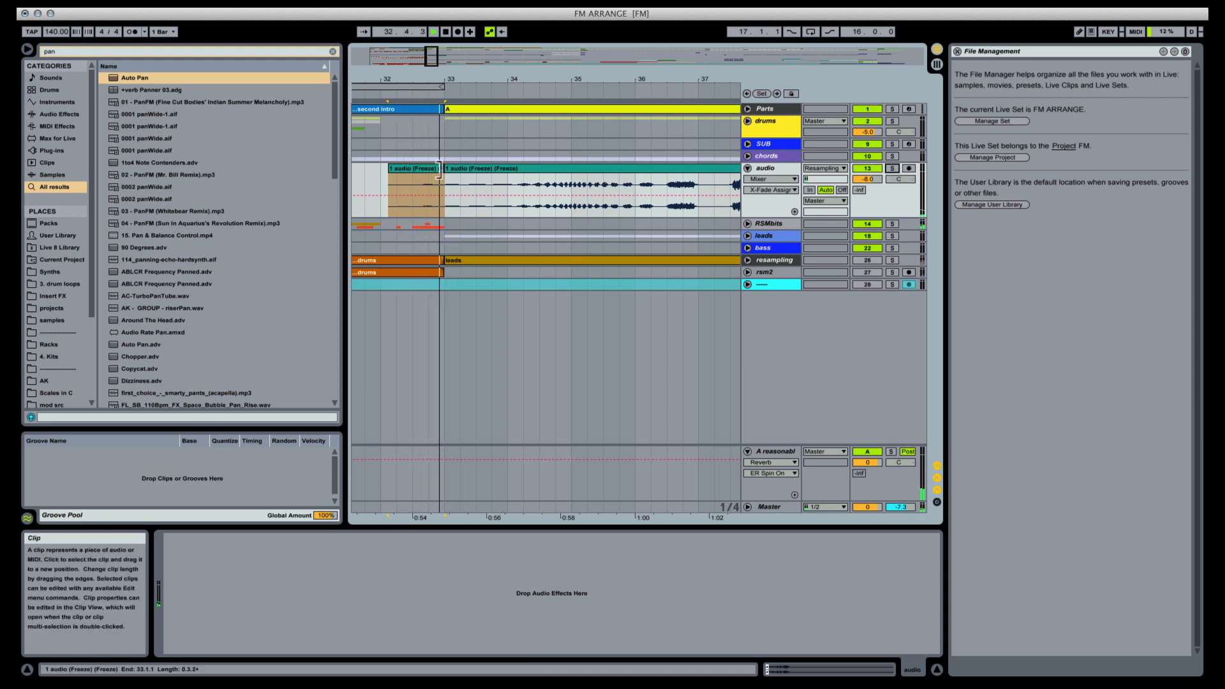
# Step: Raise the audio track's volume to -3.9 dB while replaying the clip from bar 33
pyautogui.click(477, 177)
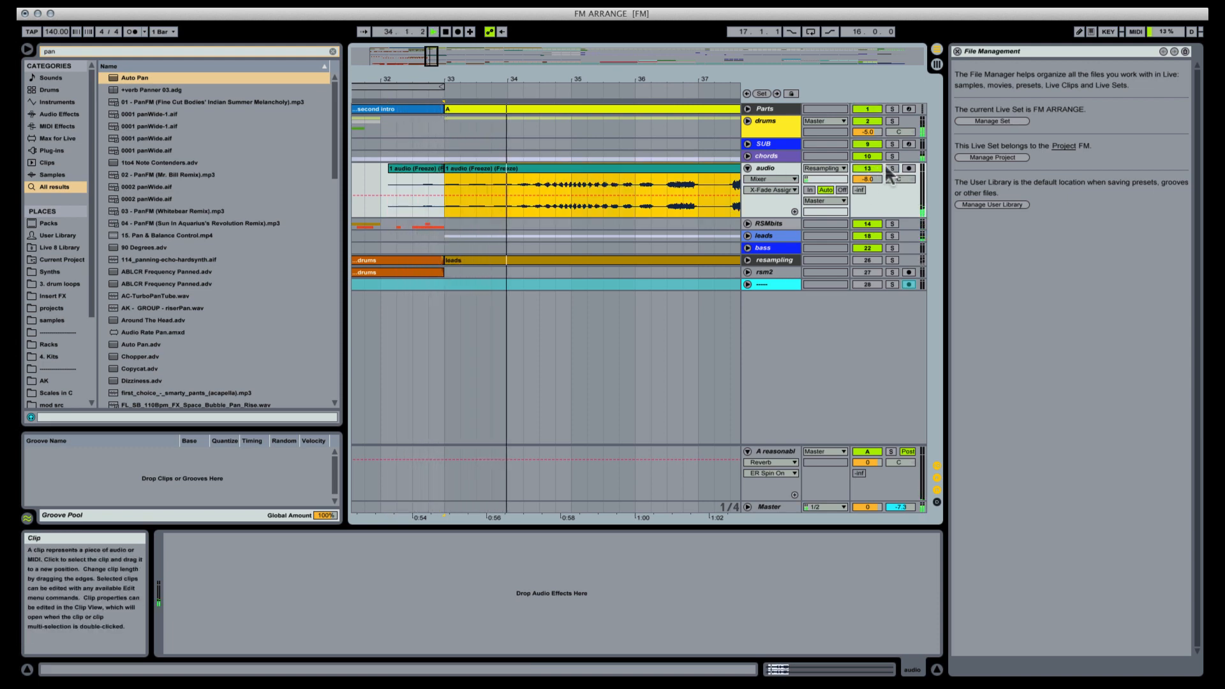
pyautogui.moveTo(870, 176); pyautogui.dragTo(870, 177)
pyautogui.press('space')
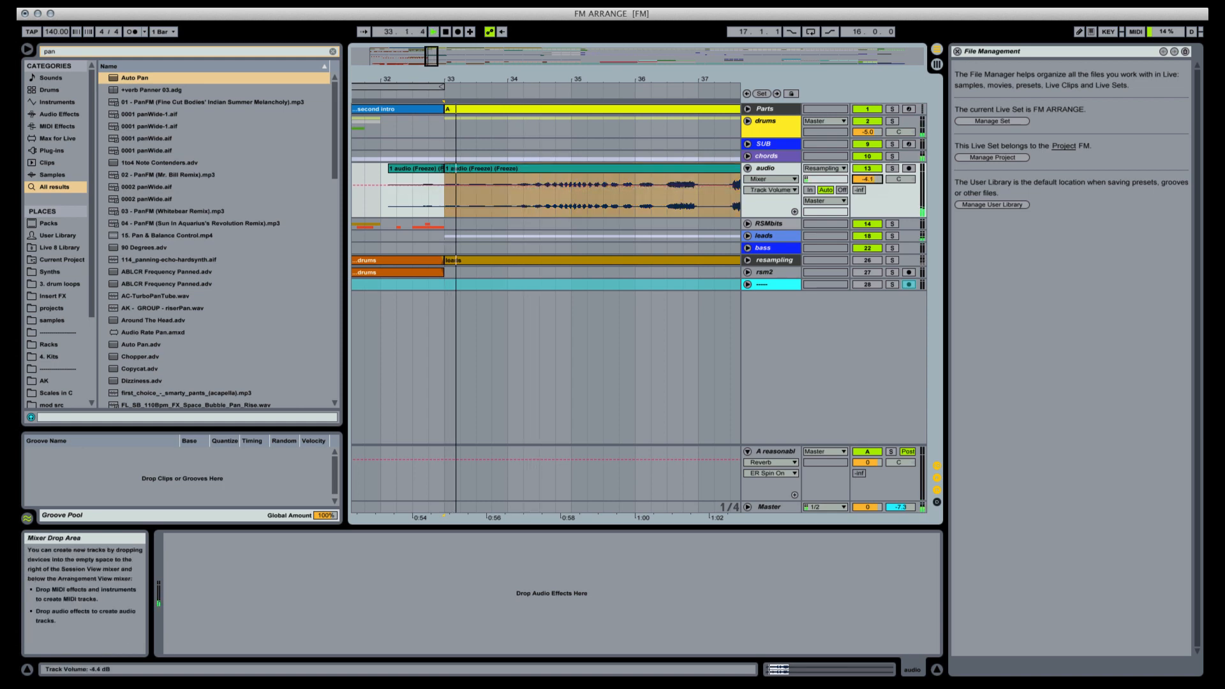
# Step: Split the transition clip at bar 36, at 36.3 and at bar 37
pyautogui.click(636, 190)
pyautogui.press('super+e')
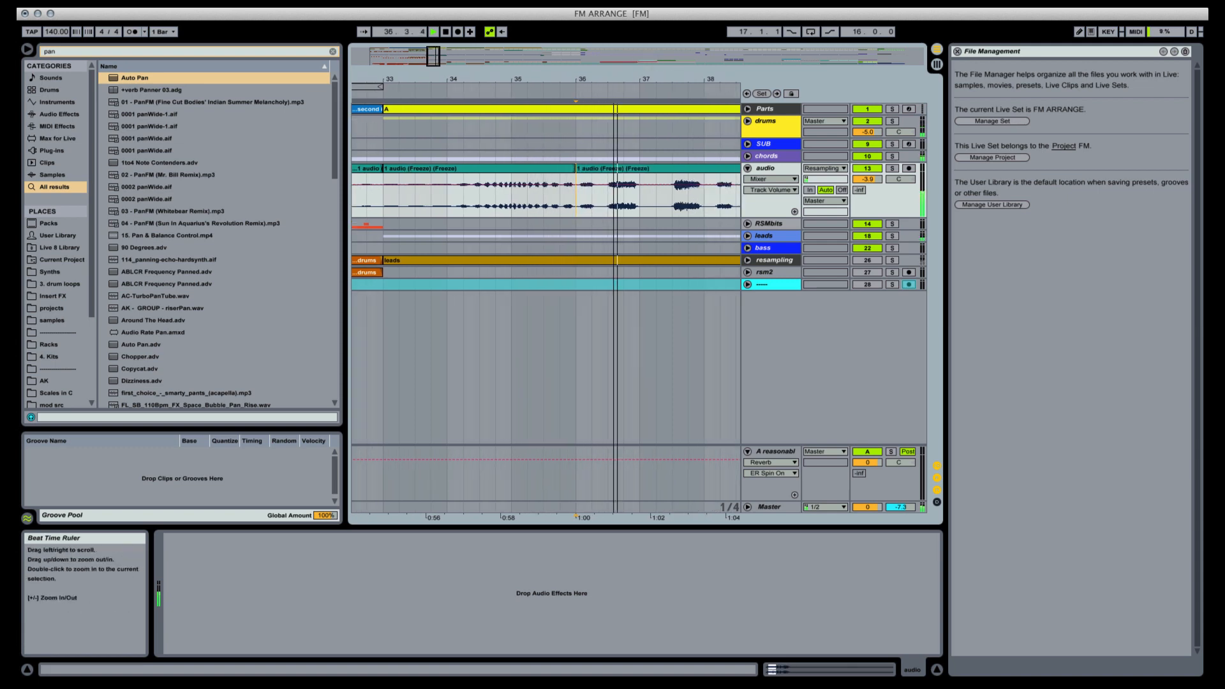
pyautogui.press('space')
pyautogui.click(578, 190)
pyautogui.press('super+e')
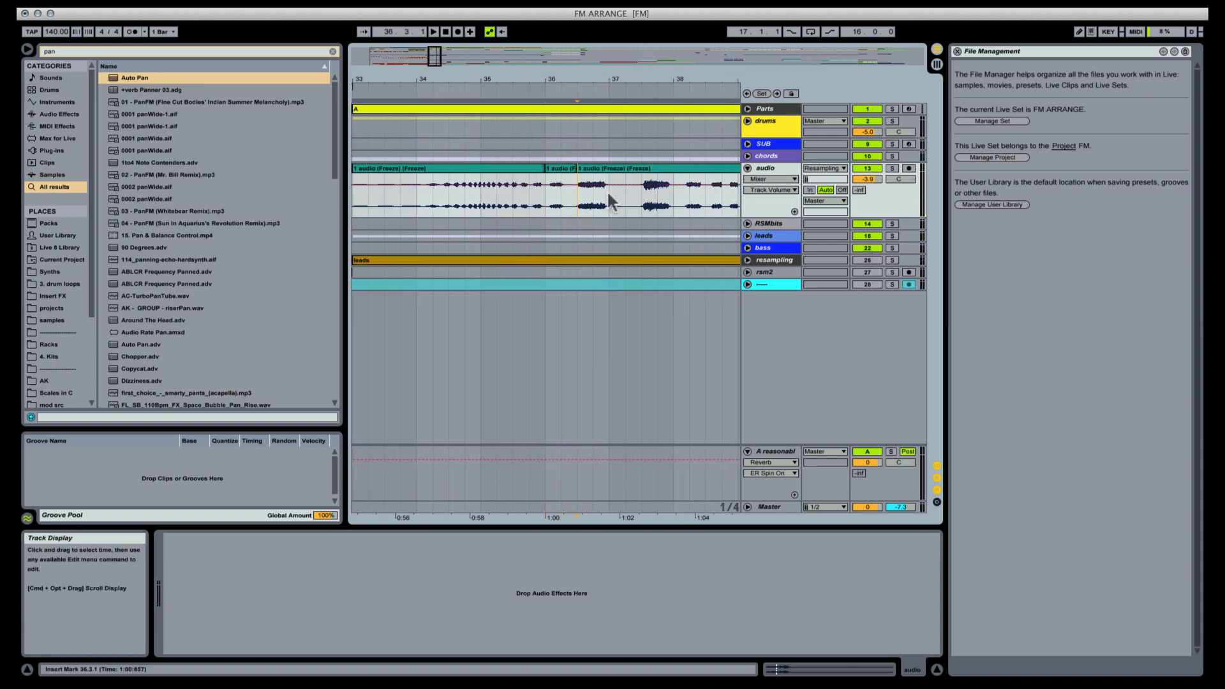
pyautogui.click(608, 190)
pyautogui.press('super+e')
# Step: Shorten the slice between 36.3 and bar 37, nudge its position to leave a gap before bar 37, and replay from bar 36
pyautogui.click(593, 168)
pyautogui.click(593, 170)
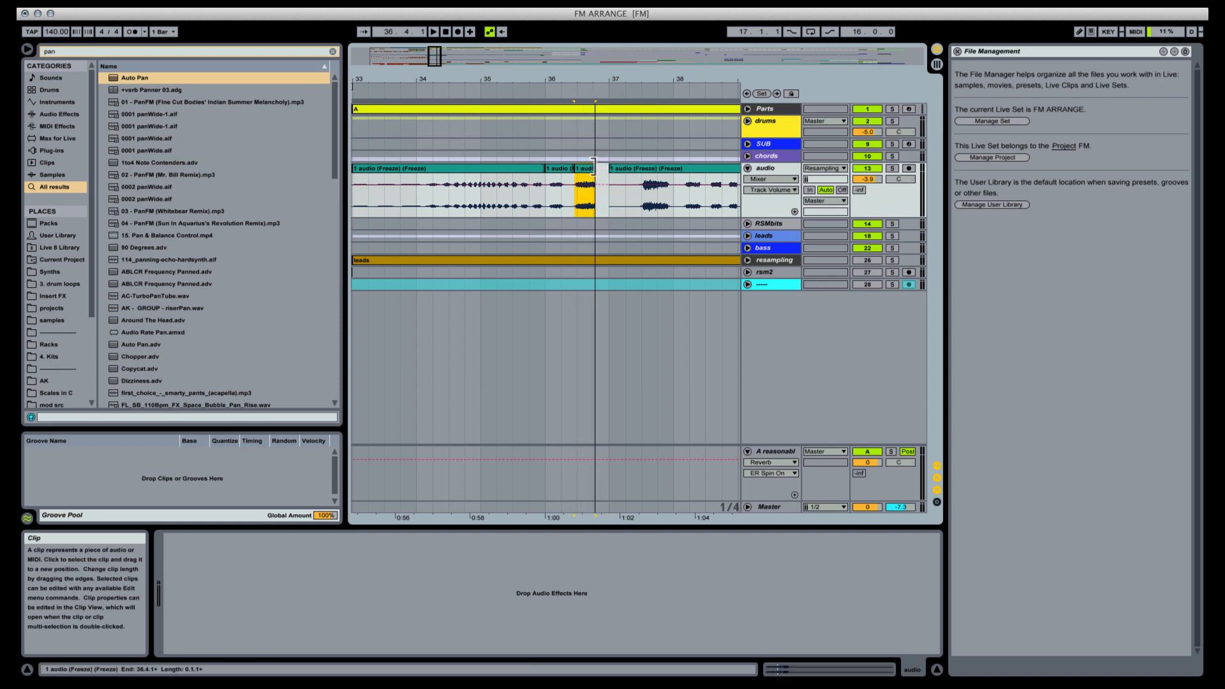
pyautogui.click(541, 193)
pyautogui.press('space')
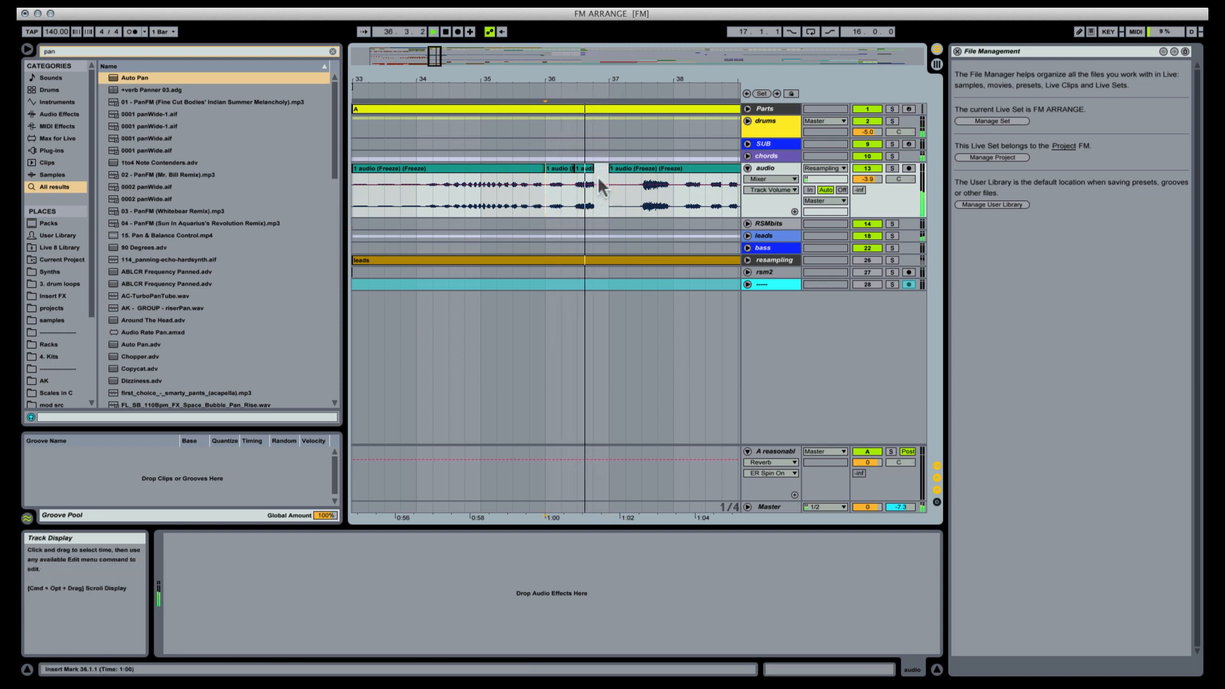
pyautogui.click(587, 171)
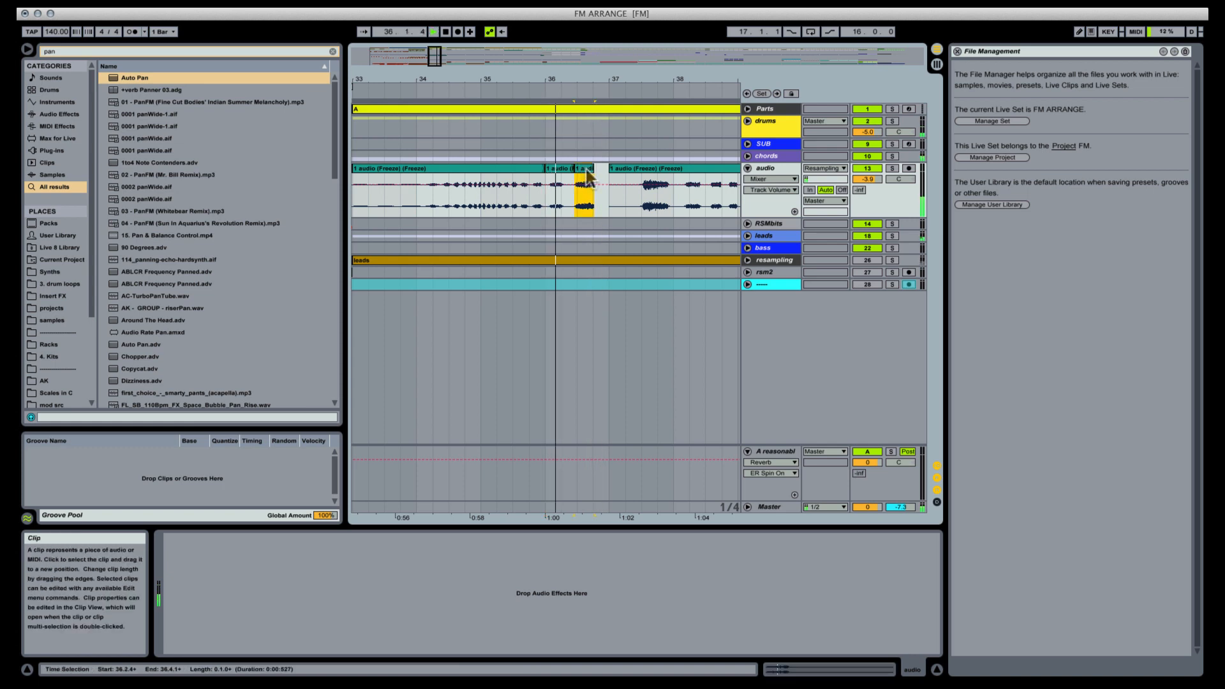
pyautogui.click(548, 206)
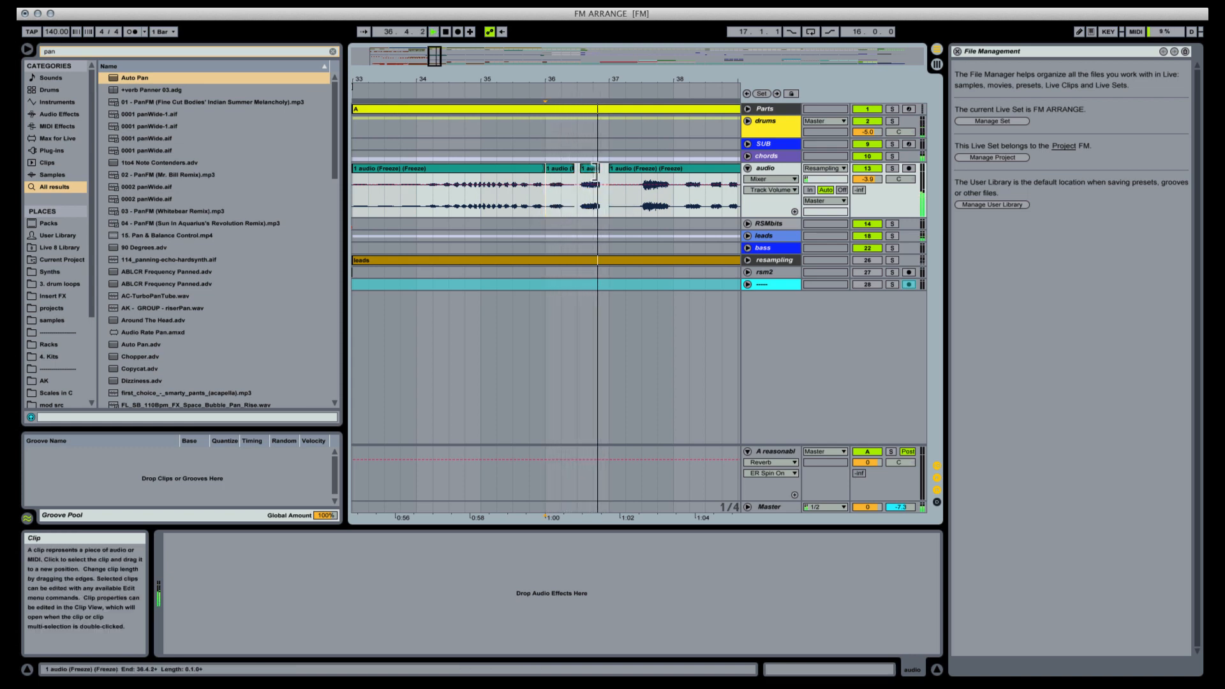
pyautogui.press('space')
pyautogui.press('space')
# Step: Show the clip fades, add a fade-in to the short slice near 36.3, and replay from bar 36
pyautogui.press('super+alt+f')
pyautogui.press('space')
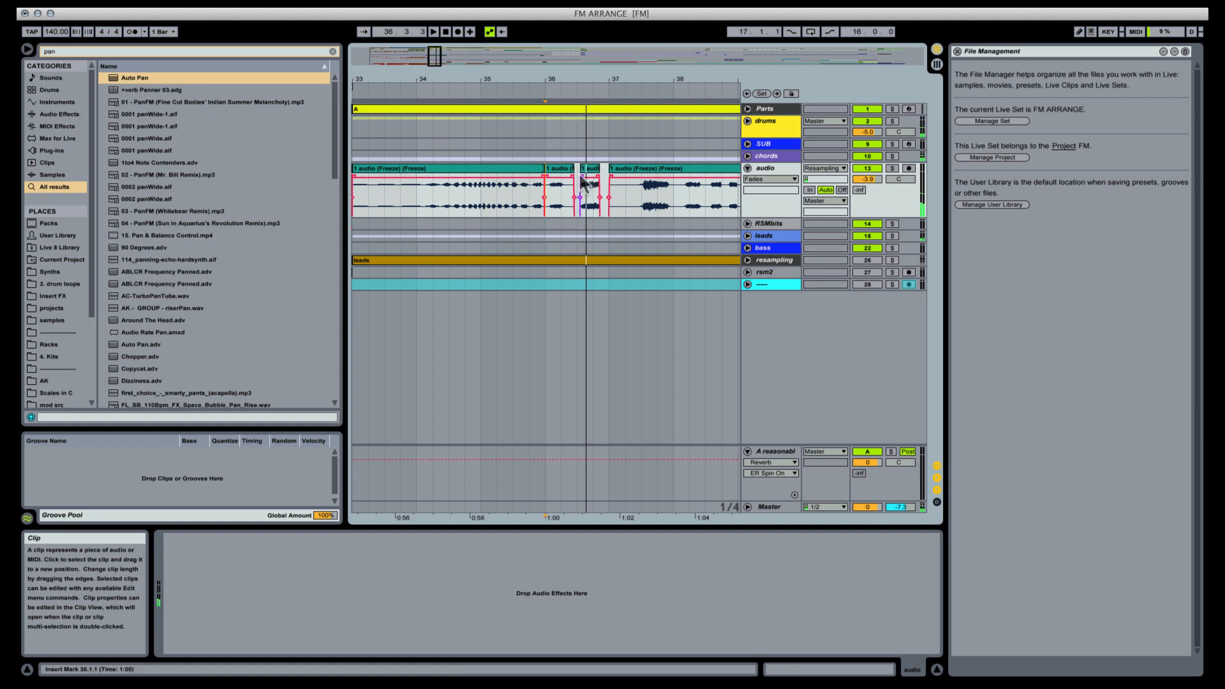
pyautogui.moveTo(581, 177); pyautogui.dragTo(590, 176)
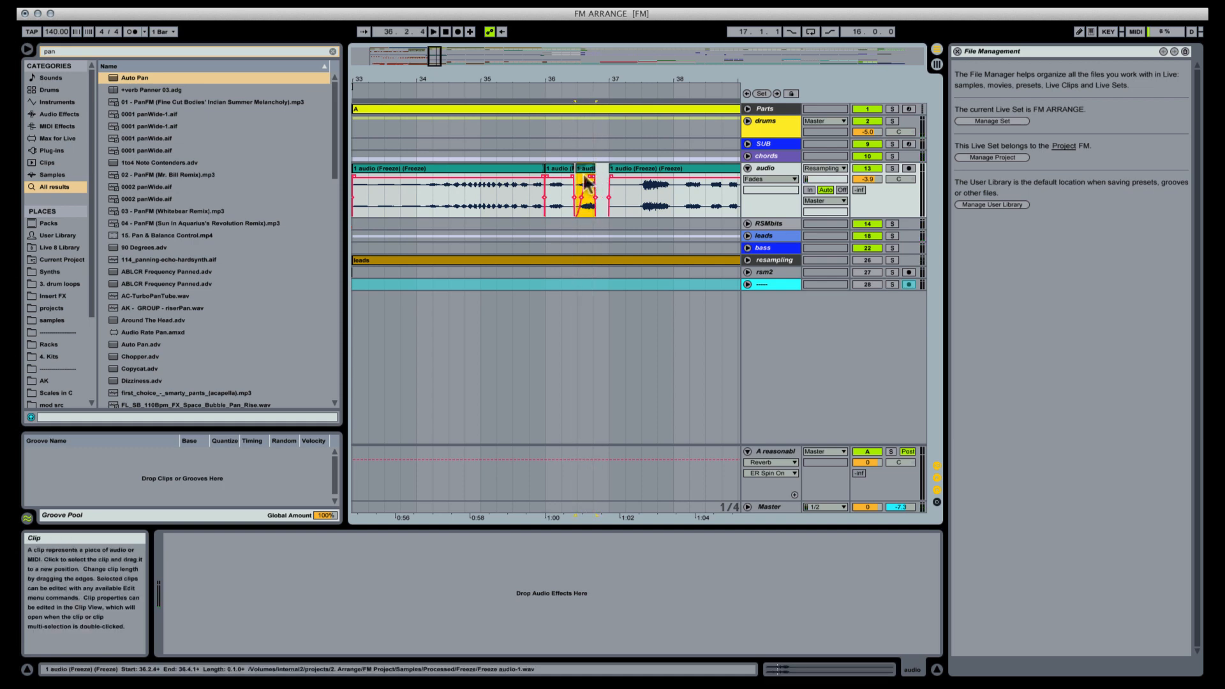
pyautogui.click(546, 190)
pyautogui.press('space')
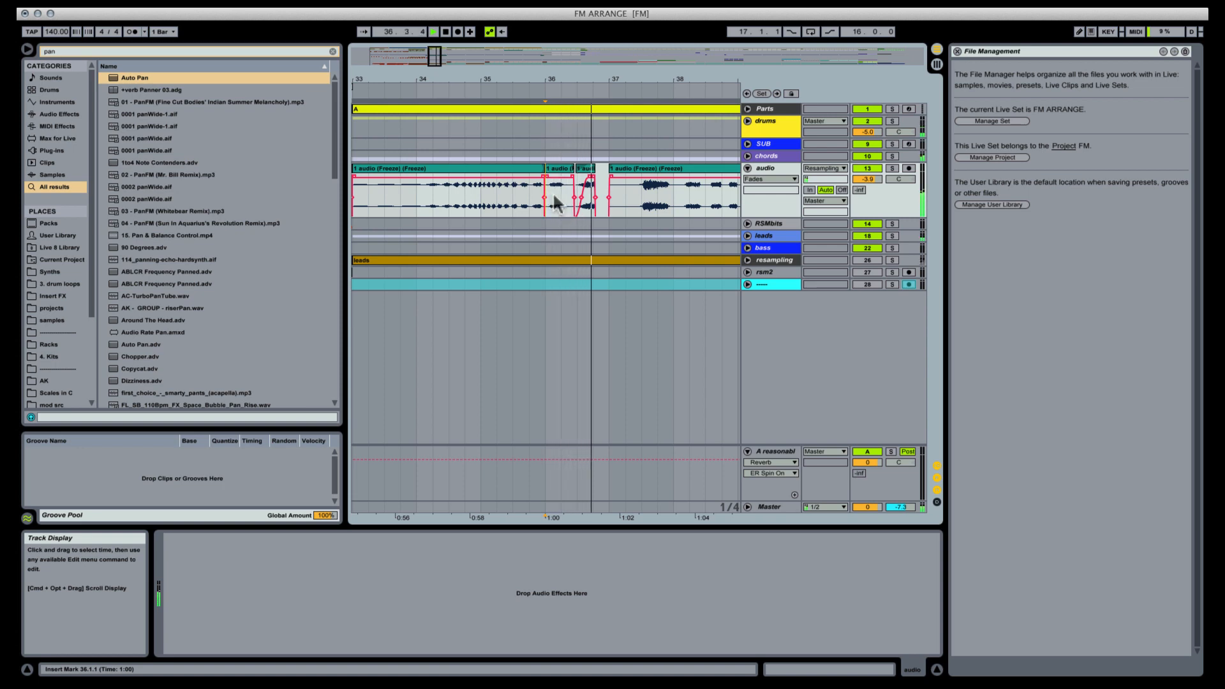
# Step: Trim the start of the final clip from bar 37 to bar 39 and play through into section B
pyautogui.moveTo(663, 79); pyautogui.dragTo(550, 52)
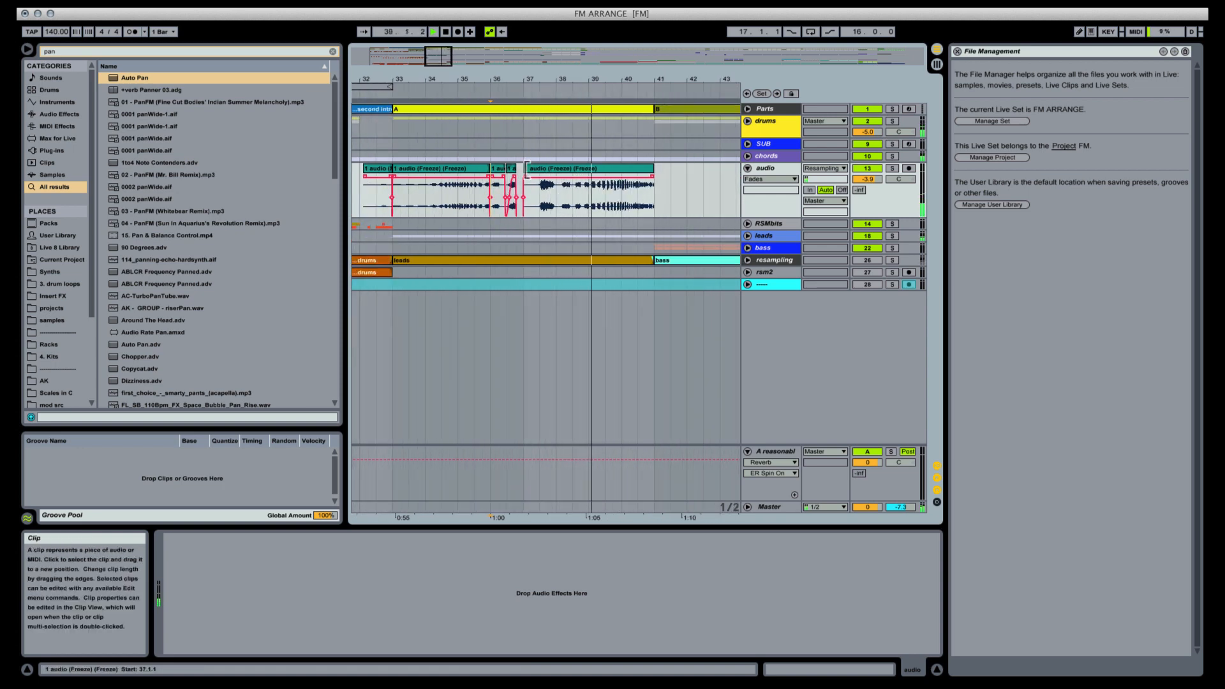
pyautogui.moveTo(525, 169); pyautogui.dragTo(588, 169)
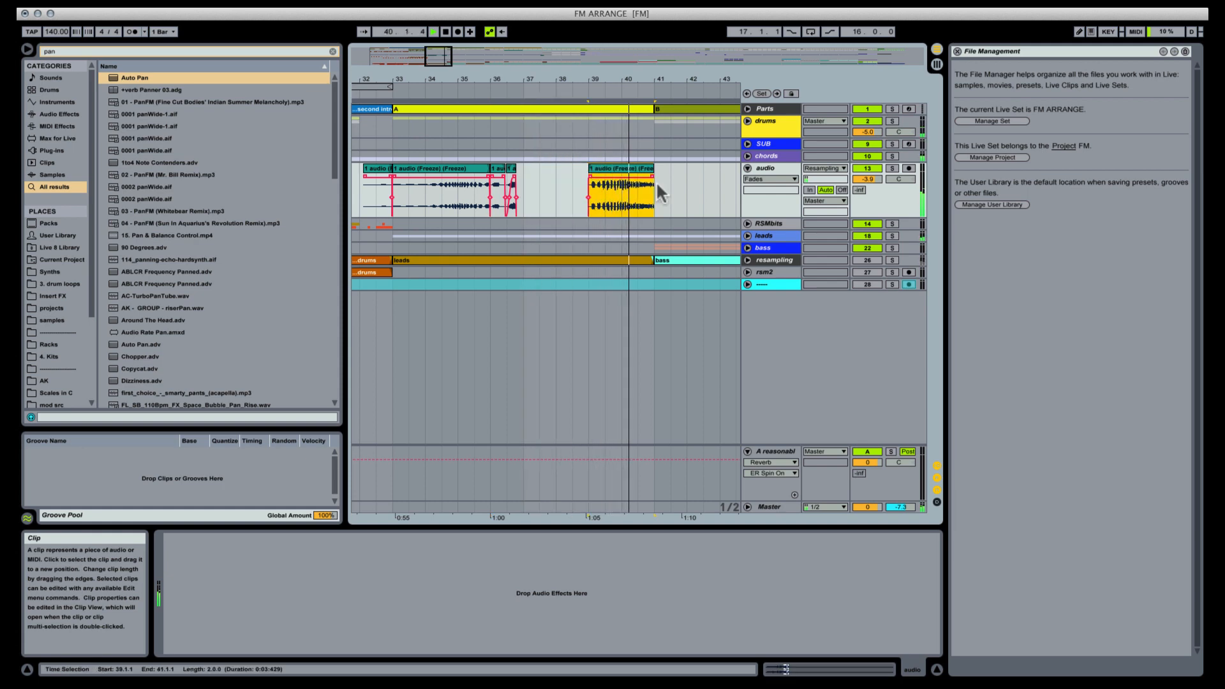
pyautogui.press('space')
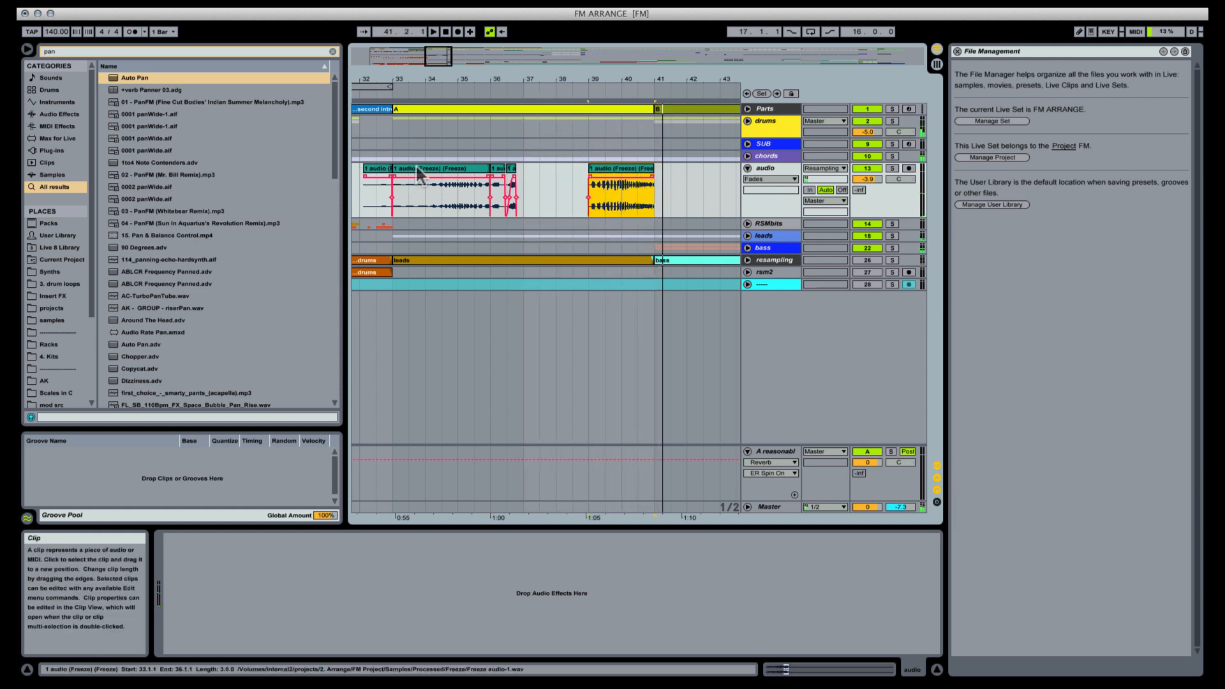
# Step: Copy the first 1.2.0 bars of the bar 33 clip to bar 37 and extend the copy to bar 39
pyautogui.click(408, 175)
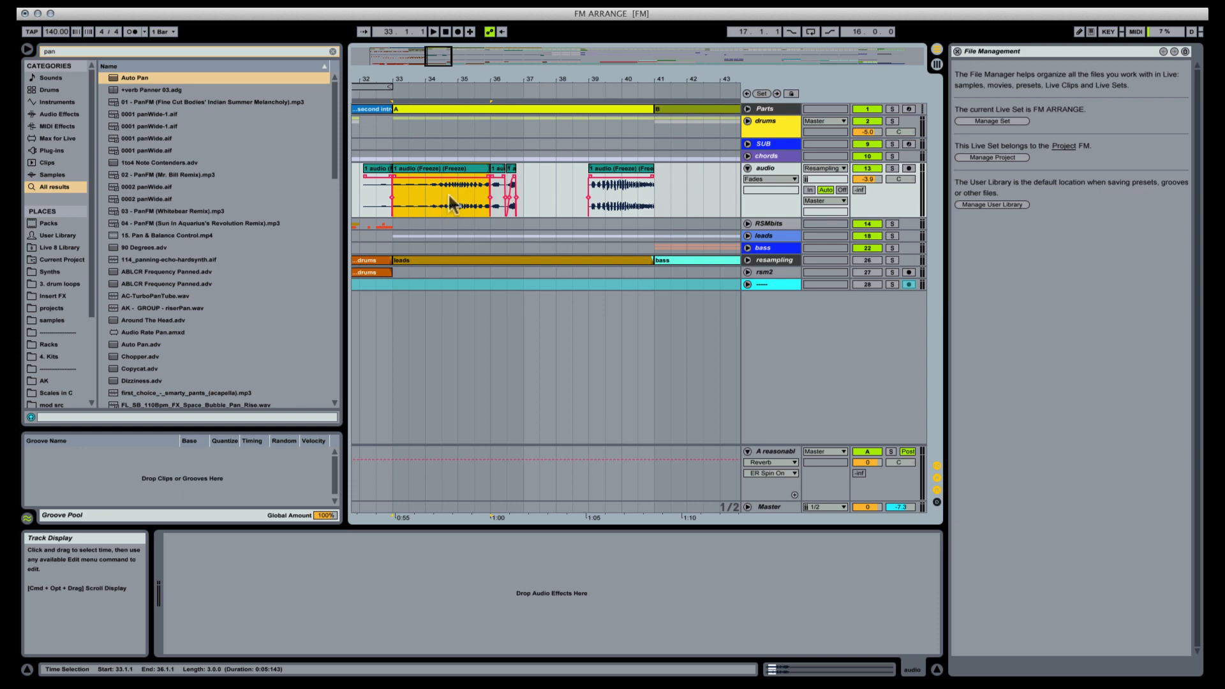
pyautogui.moveTo(448, 193); pyautogui.dragTo(400, 189)
pyautogui.click(525, 178)
pyautogui.press('super+v')
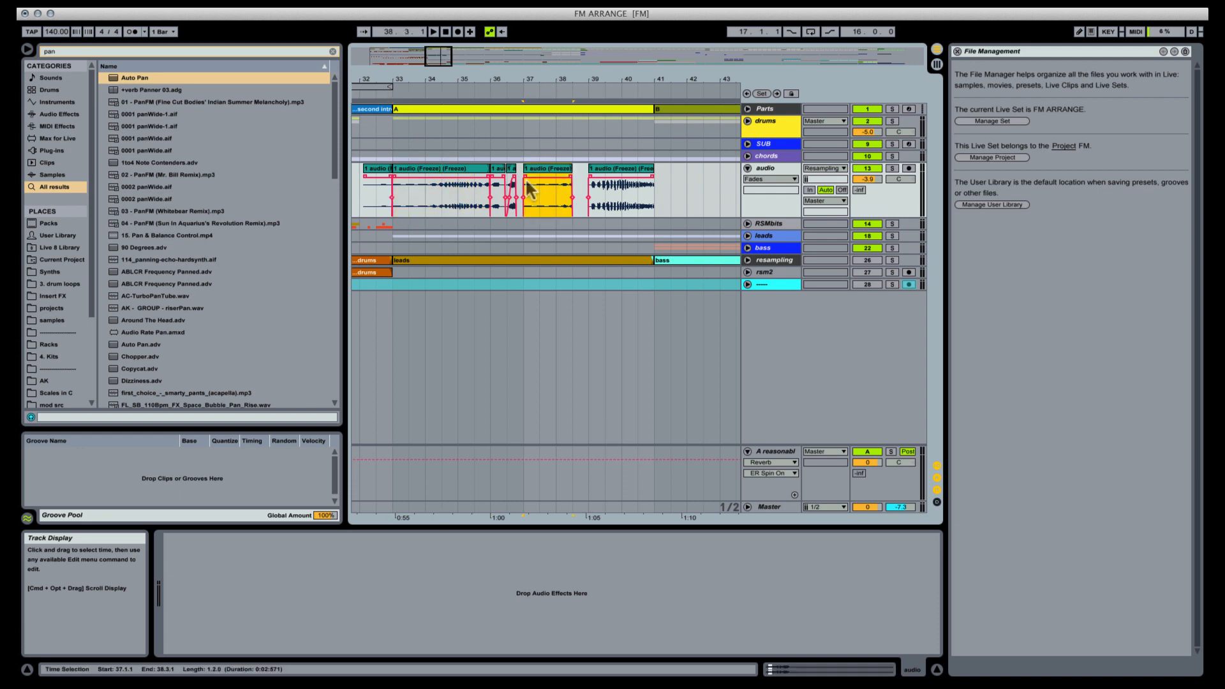
pyautogui.press('space')
pyautogui.moveTo(571, 167); pyautogui.dragTo(585, 165)
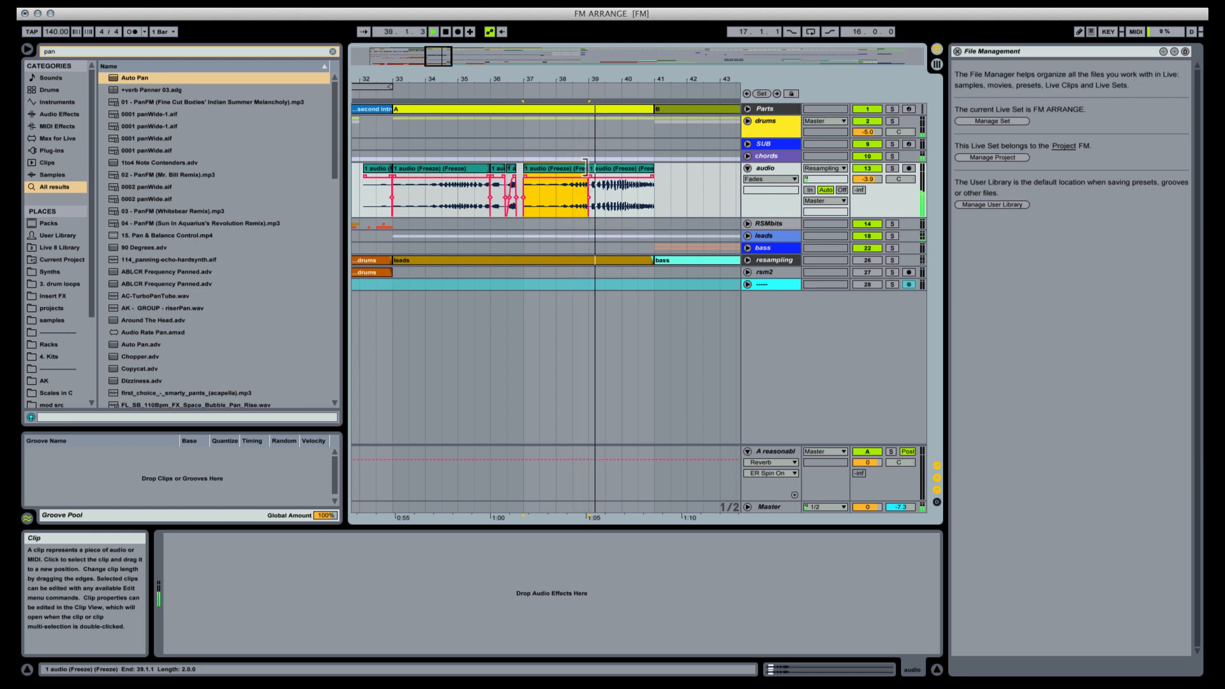
# Step: Turn on looping for the bar 37 clip, move its start marker to bar 3 of the sample, and replay it
pyautogui.click(823, 671)
pyautogui.moveTo(478, 543); pyautogui.dragTo(479, 607)
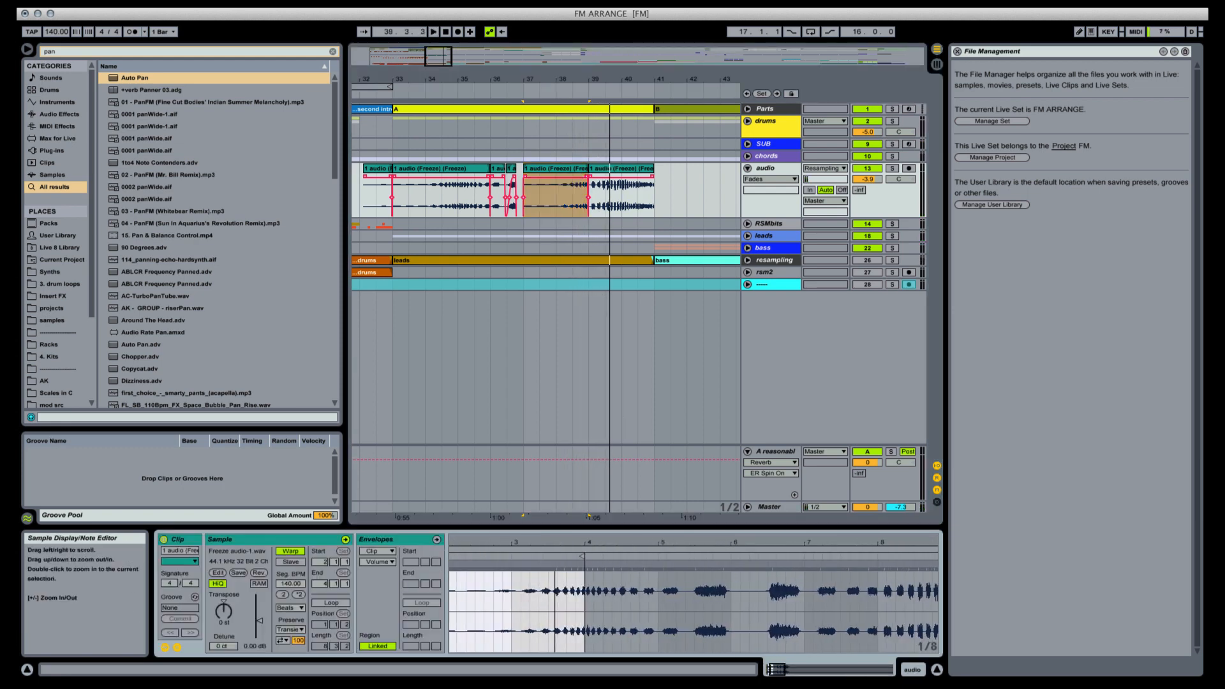
pyautogui.moveTo(555, 606)
pyautogui.mouseDown()
pyautogui.moveTo(574, 546)
pyautogui.moveTo(962, 550)
pyautogui.moveTo(555, 555)
pyautogui.moveTo(484, 541)
pyautogui.moveTo(504, 587)
pyautogui.moveTo(532, 541)
pyautogui.mouseUp()
pyautogui.click(333, 602)
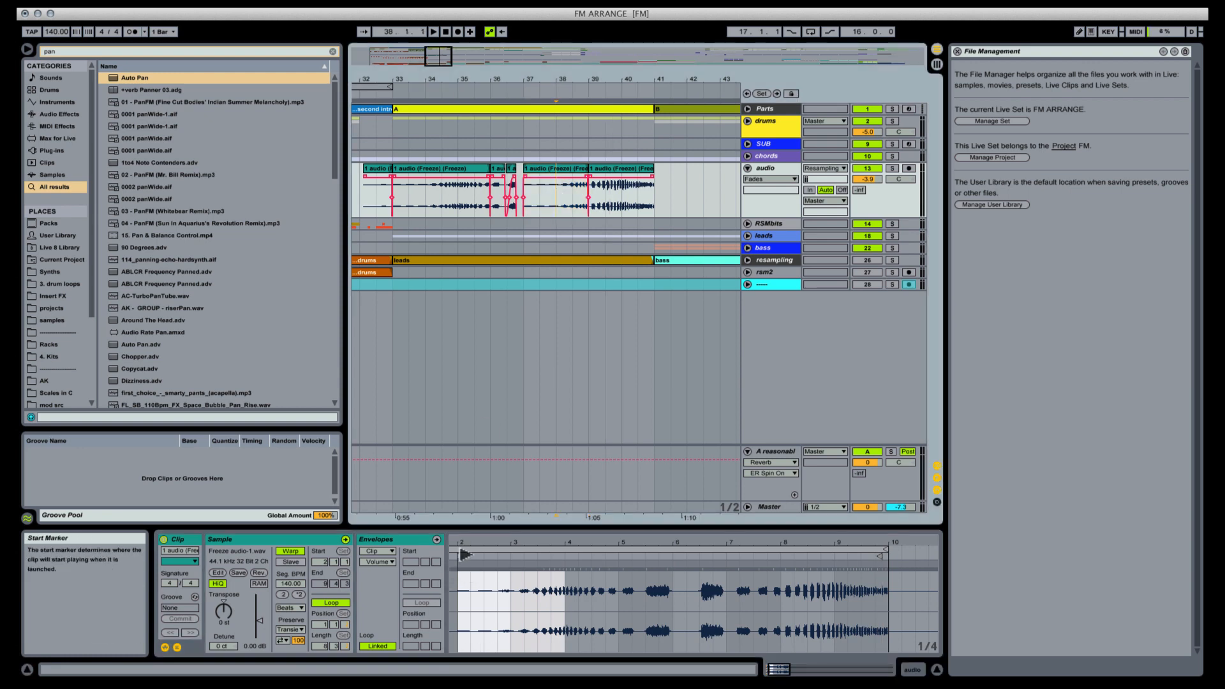
pyautogui.moveTo(460, 556); pyautogui.dragTo(484, 555)
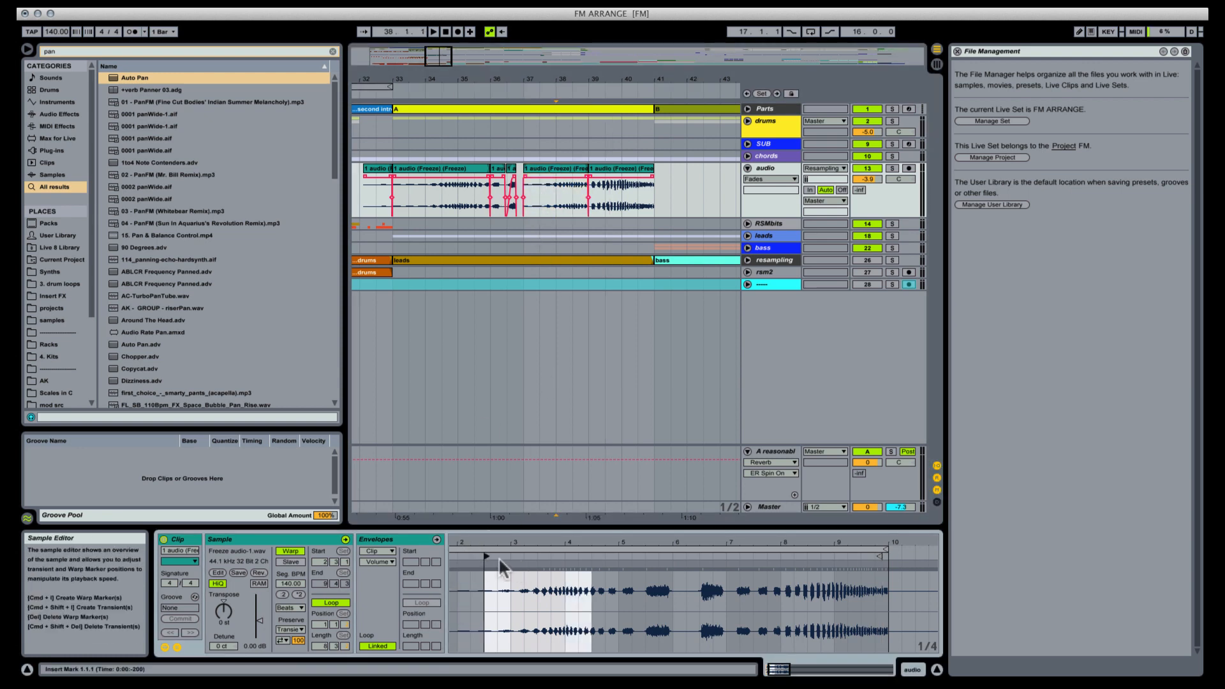
pyautogui.moveTo(490, 554); pyautogui.dragTo(514, 556)
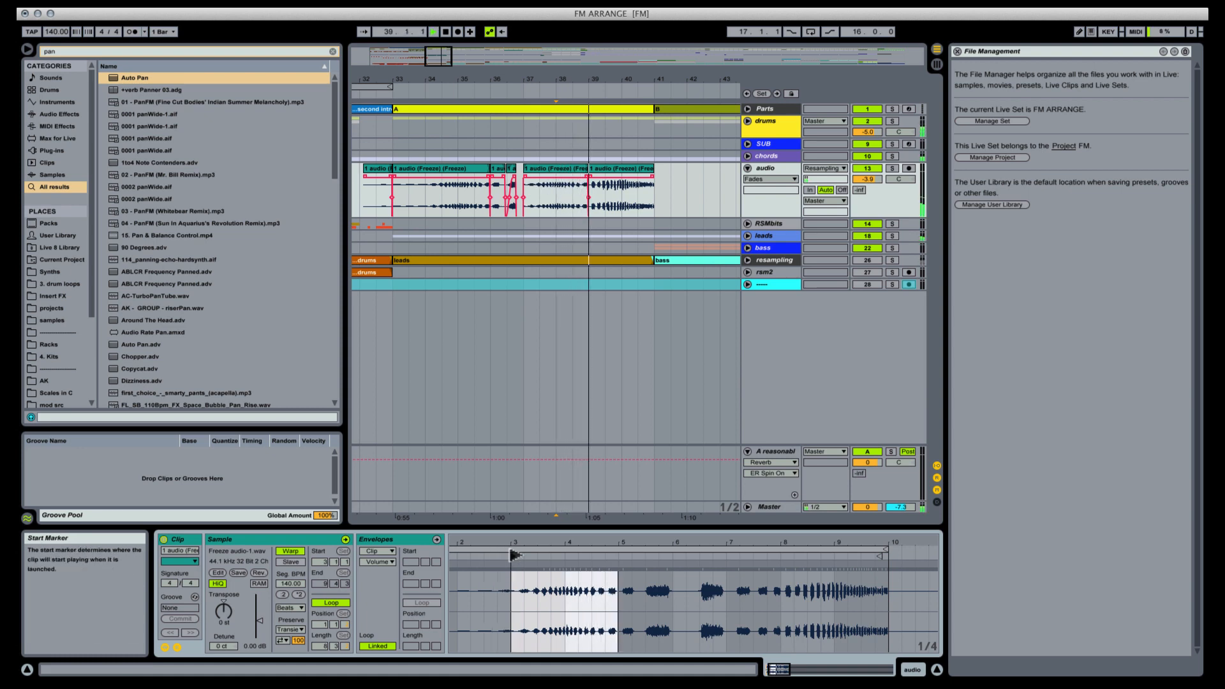
pyautogui.click(534, 203)
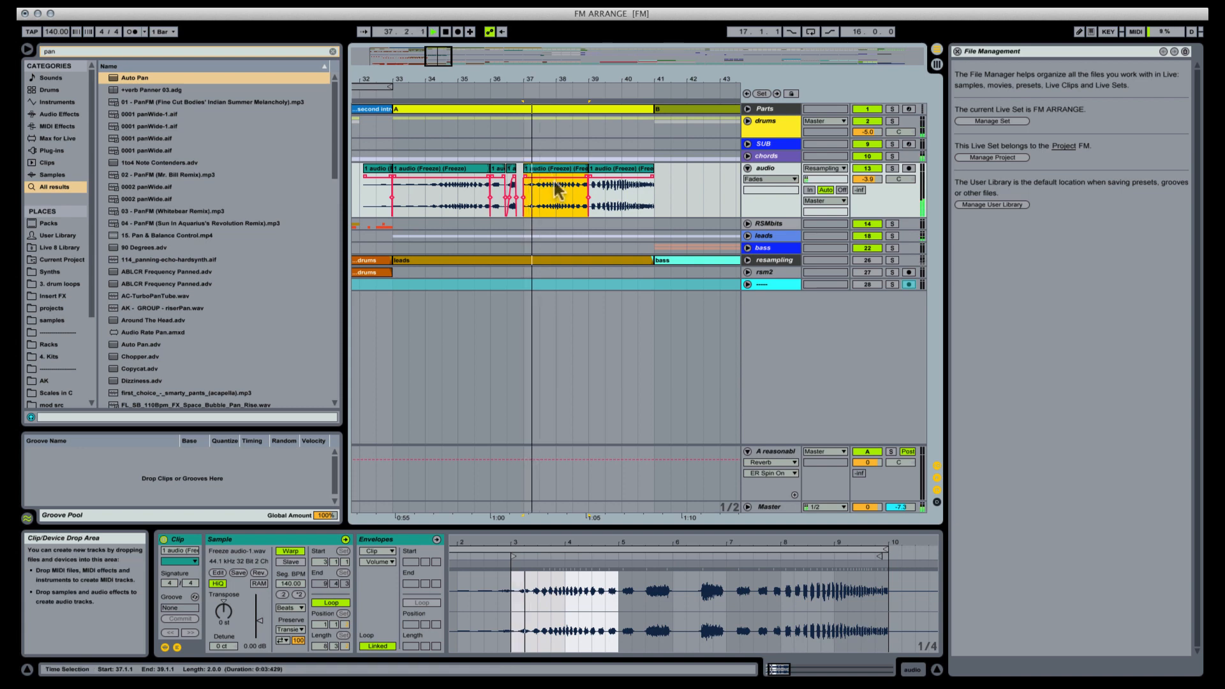
# Step: Split the last clip at 39.3 and adjust the slice at bar 39 to leave a small gap before the split
pyautogui.click(604, 175)
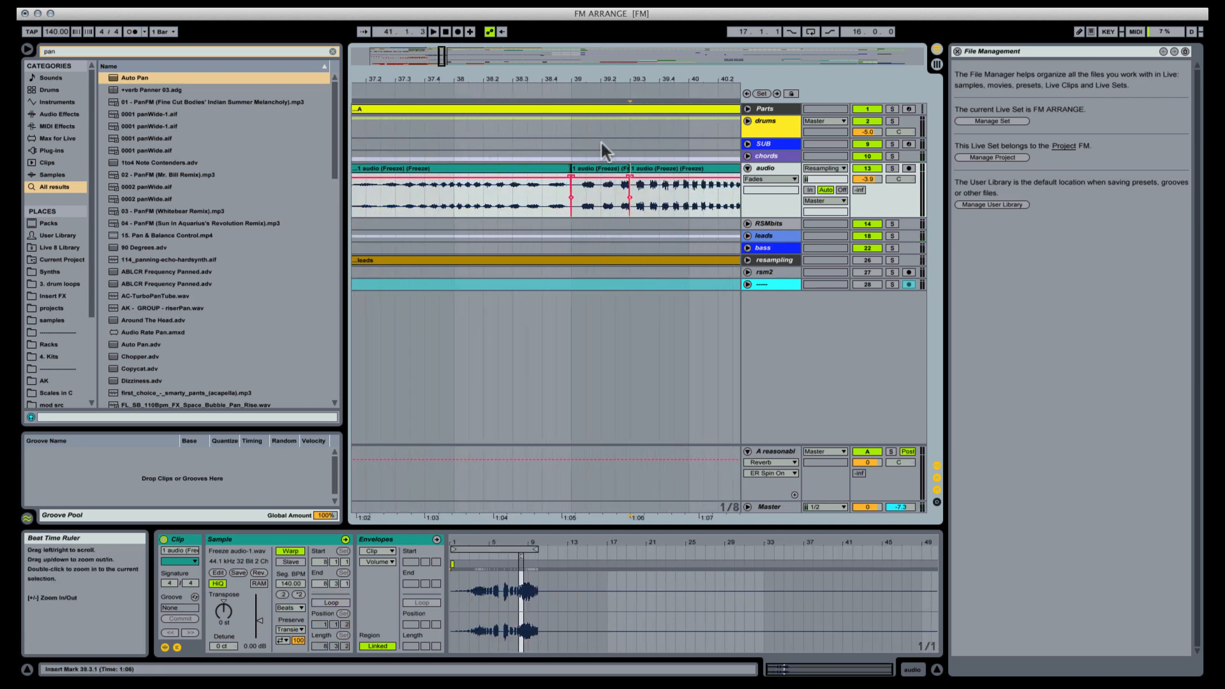
pyautogui.click(603, 170)
pyautogui.moveTo(602, 172); pyautogui.dragTo(570, 171)
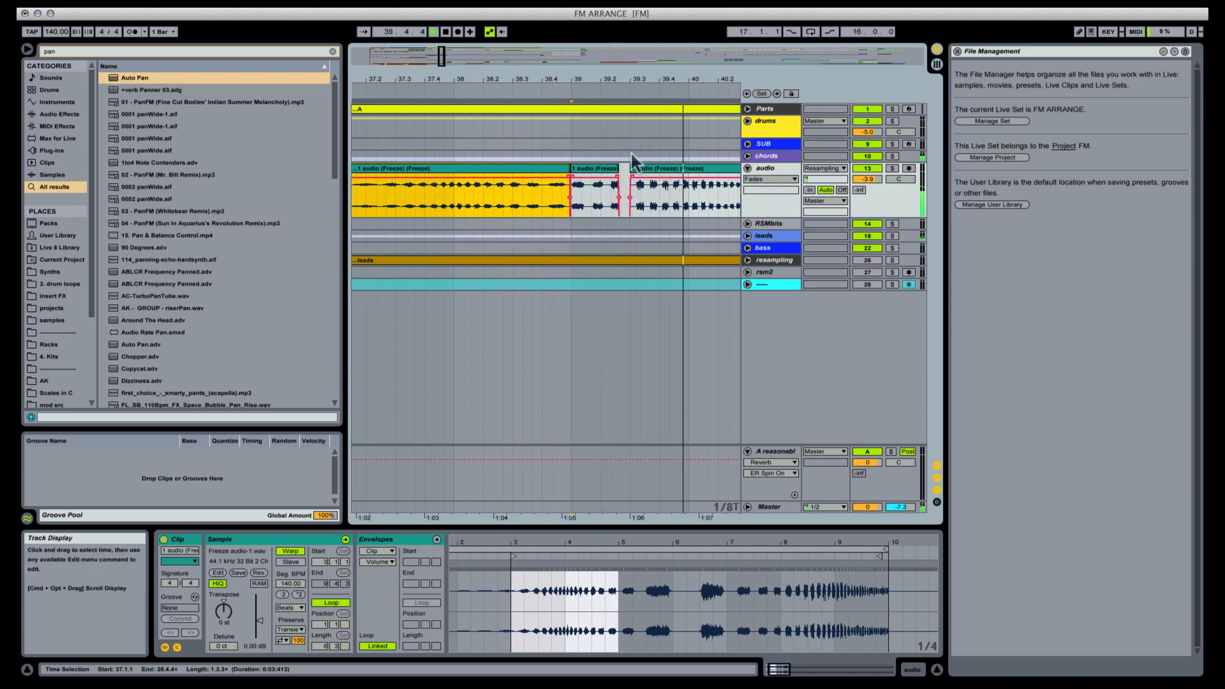
# Step: Select Komplete Audio 6 as the Soundflower (2ch) output and replay the chopped audio from bar 33
pyautogui.click(764, 3)
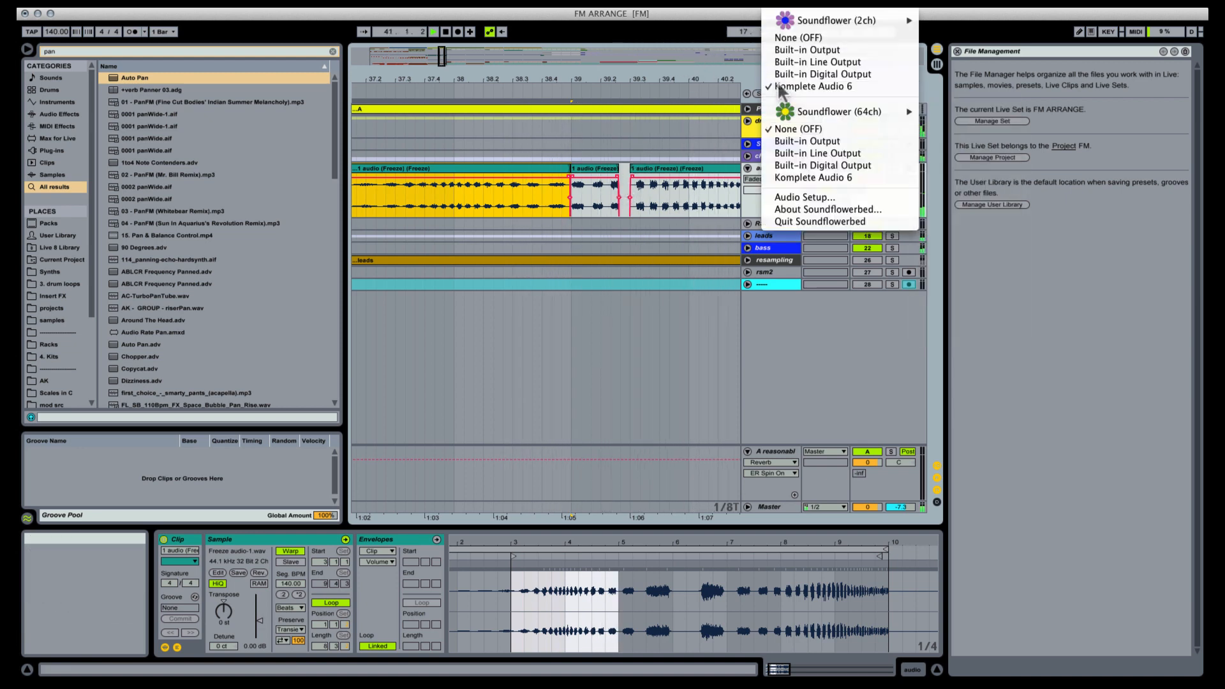
pyautogui.click(778, 88)
pyautogui.moveTo(616, 78); pyautogui.dragTo(581, 108)
pyautogui.click(553, 168)
pyautogui.press('space')
pyautogui.press('space')
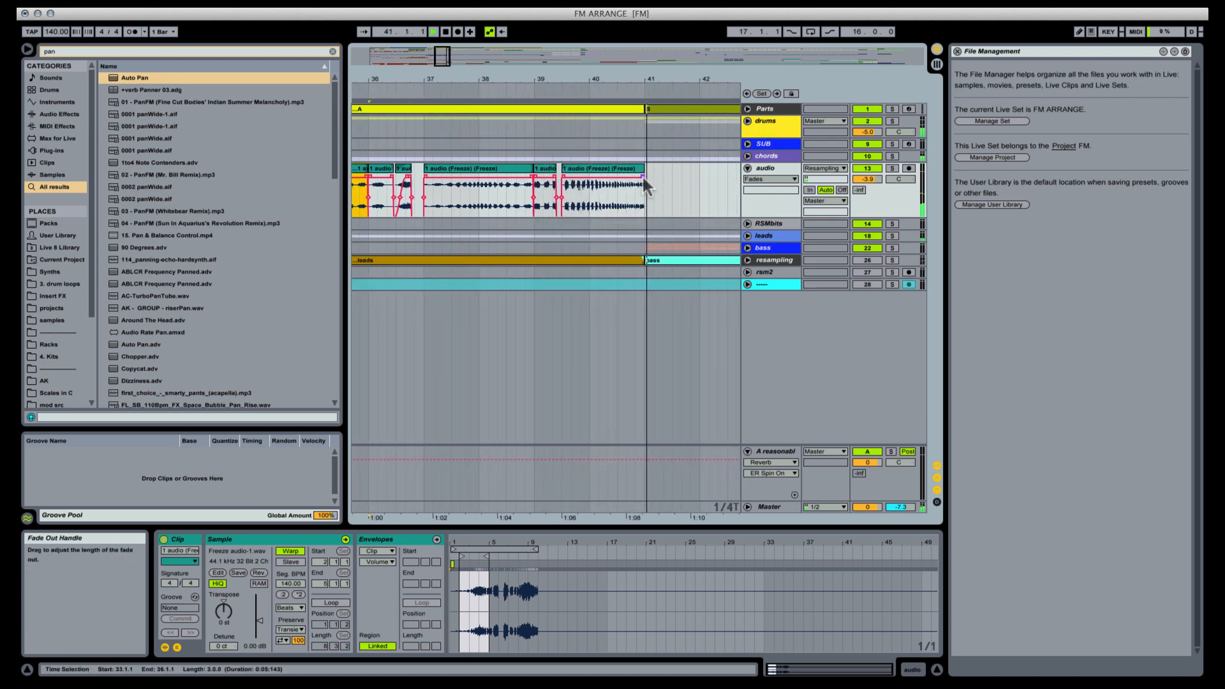
# Step: Delete the short slice at bar 39 on the audio track
pyautogui.click(547, 174)
pyautogui.press('space')
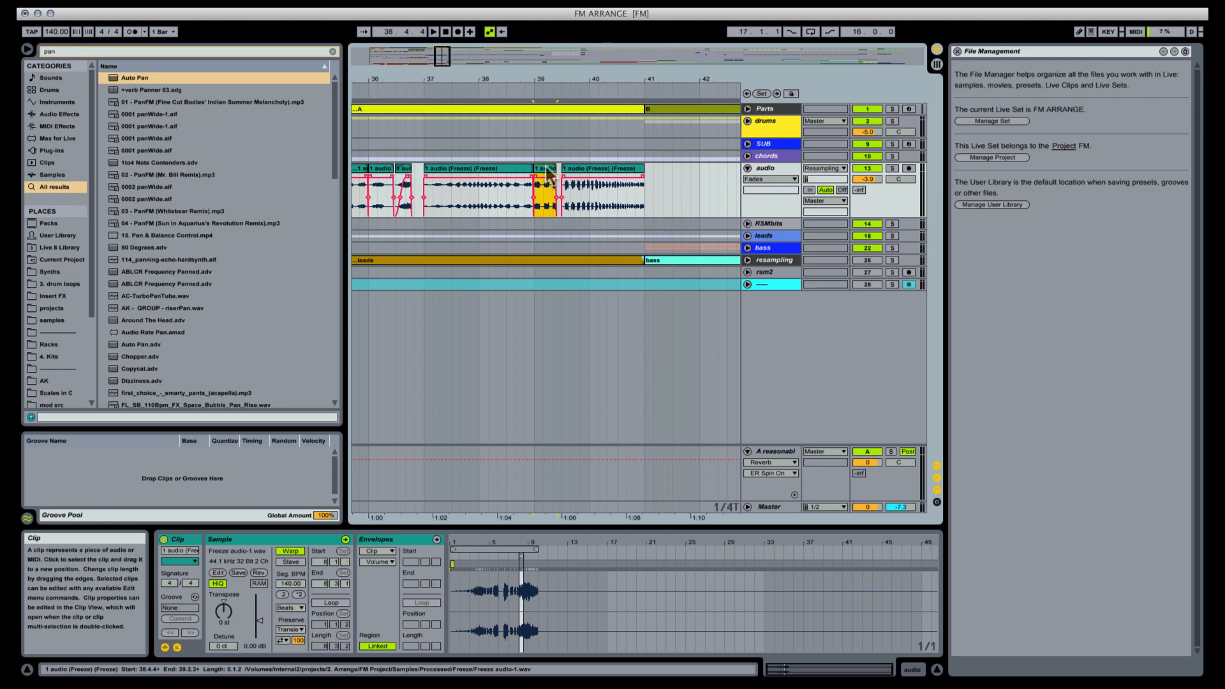
pyautogui.press('Delete')
# Step: Automate the audio track's A-reasonable reverb send to rise steadily from bar 34 to about 36.3
pyautogui.moveTo(548, 79); pyautogui.dragTo(613, 46)
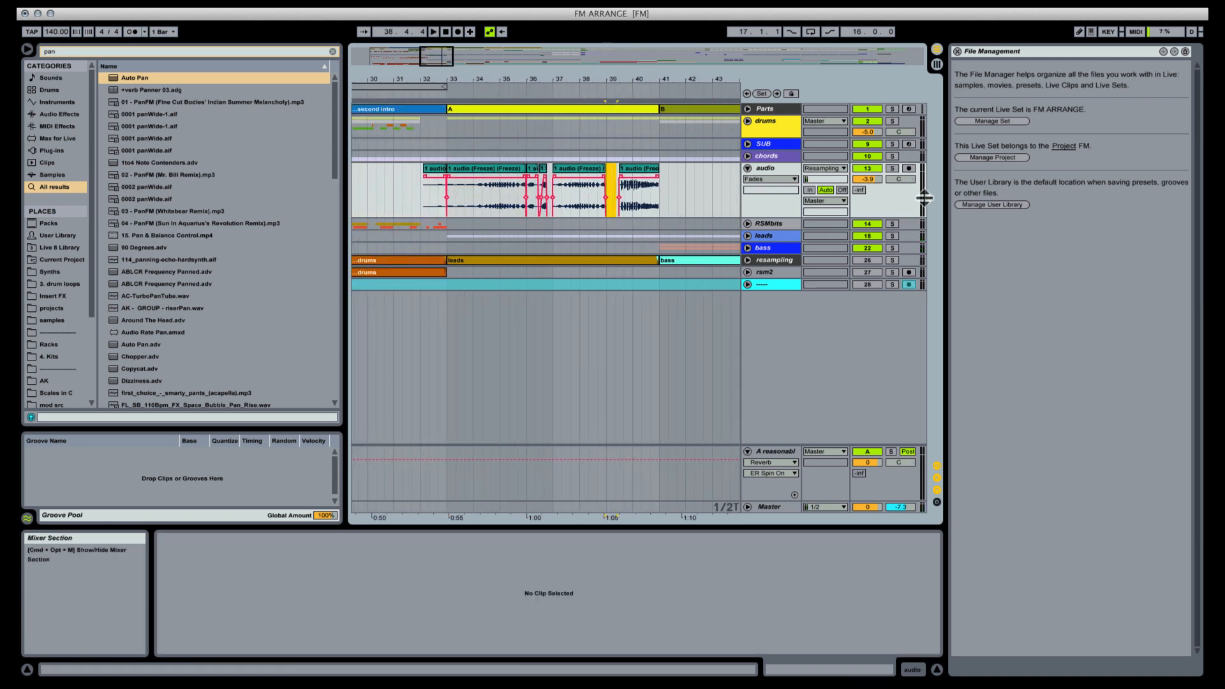
pyautogui.click(860, 191)
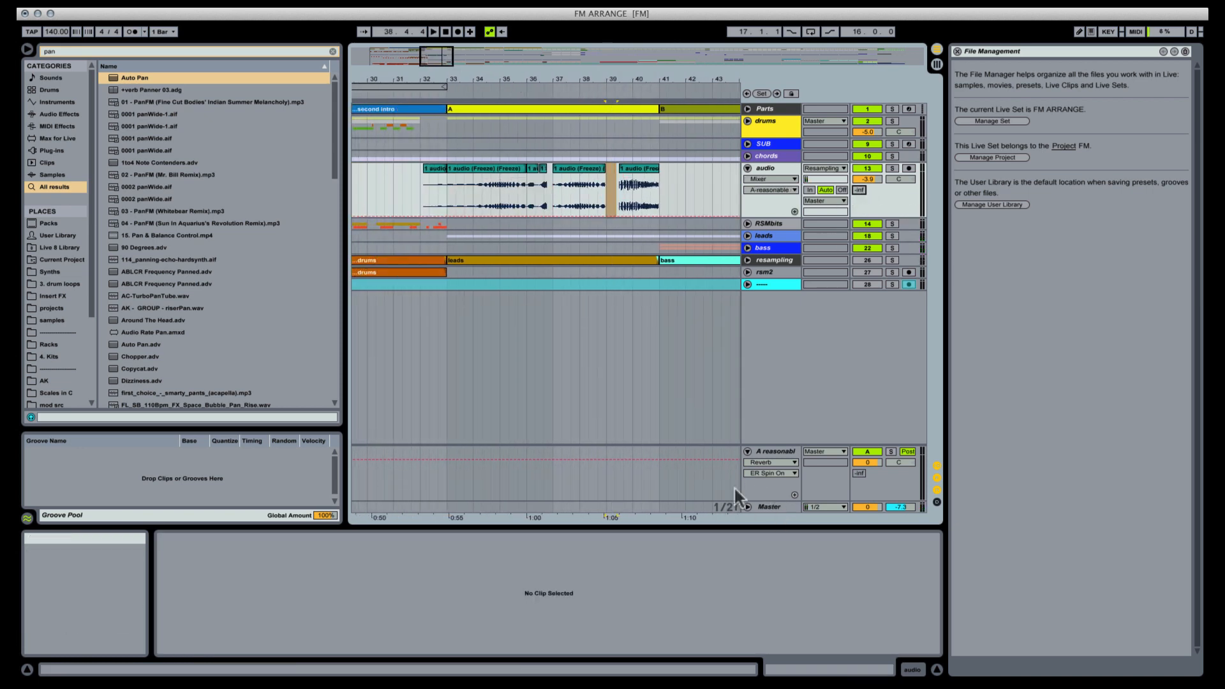
pyautogui.moveTo(480, 79); pyautogui.dragTo(448, 232)
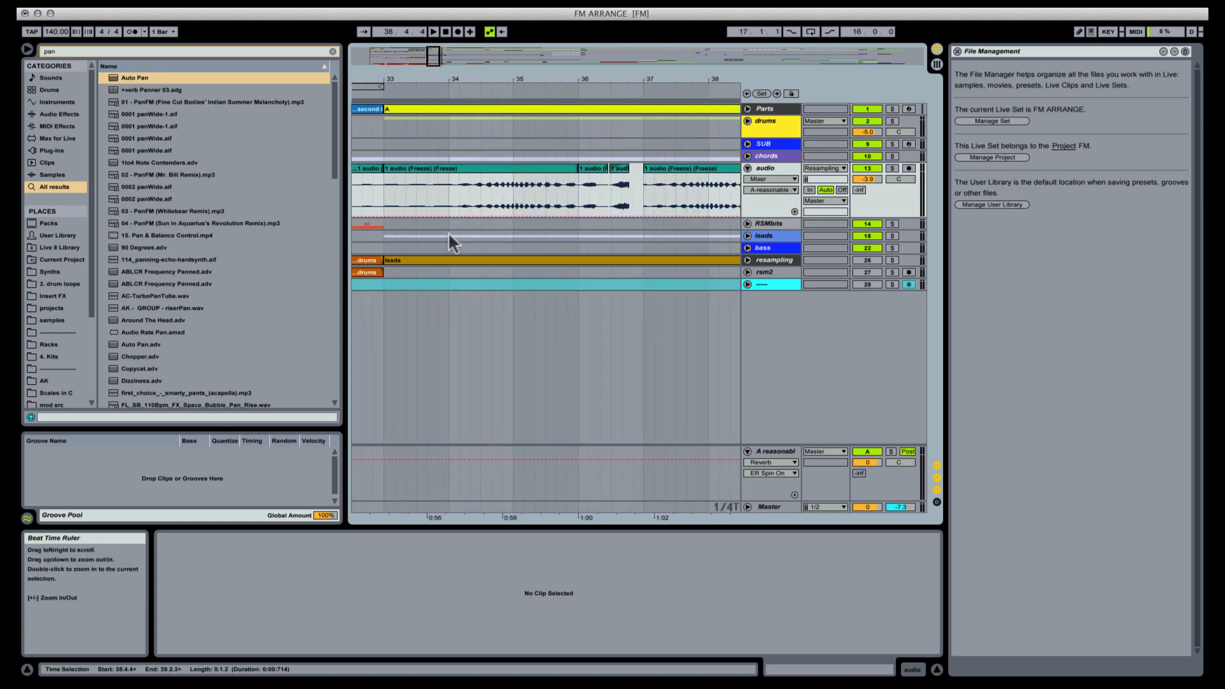
pyautogui.click(456, 217)
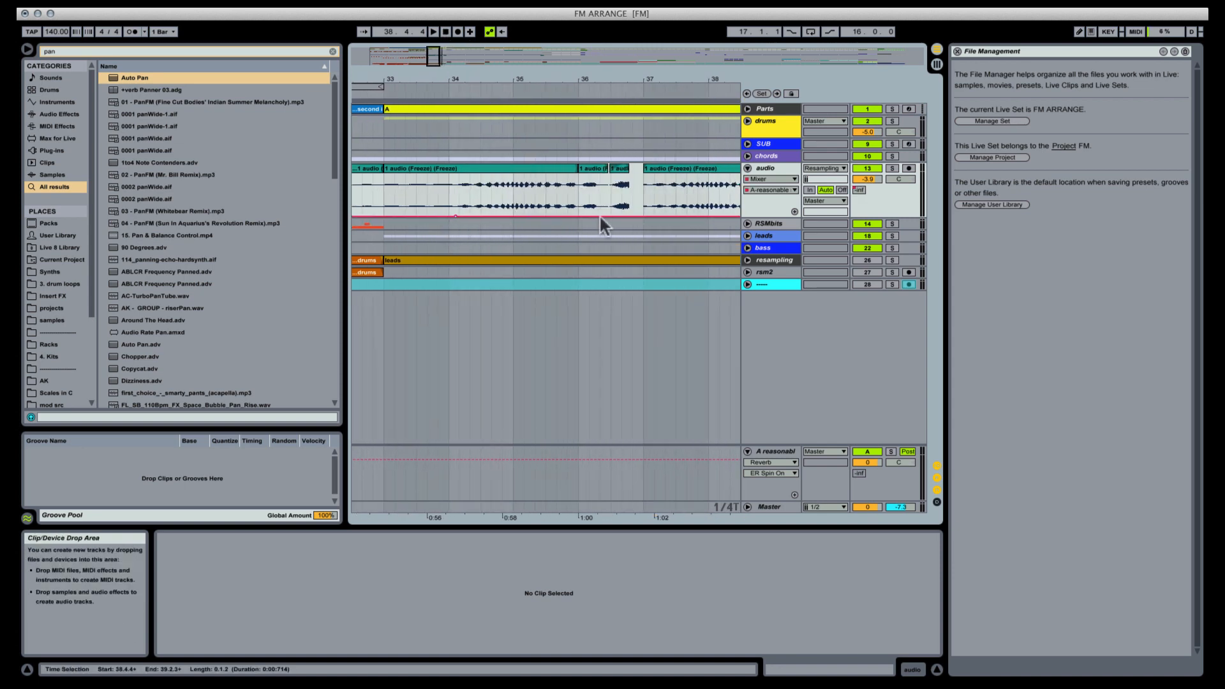
pyautogui.moveTo(623, 217); pyautogui.dragTo(617, 185)
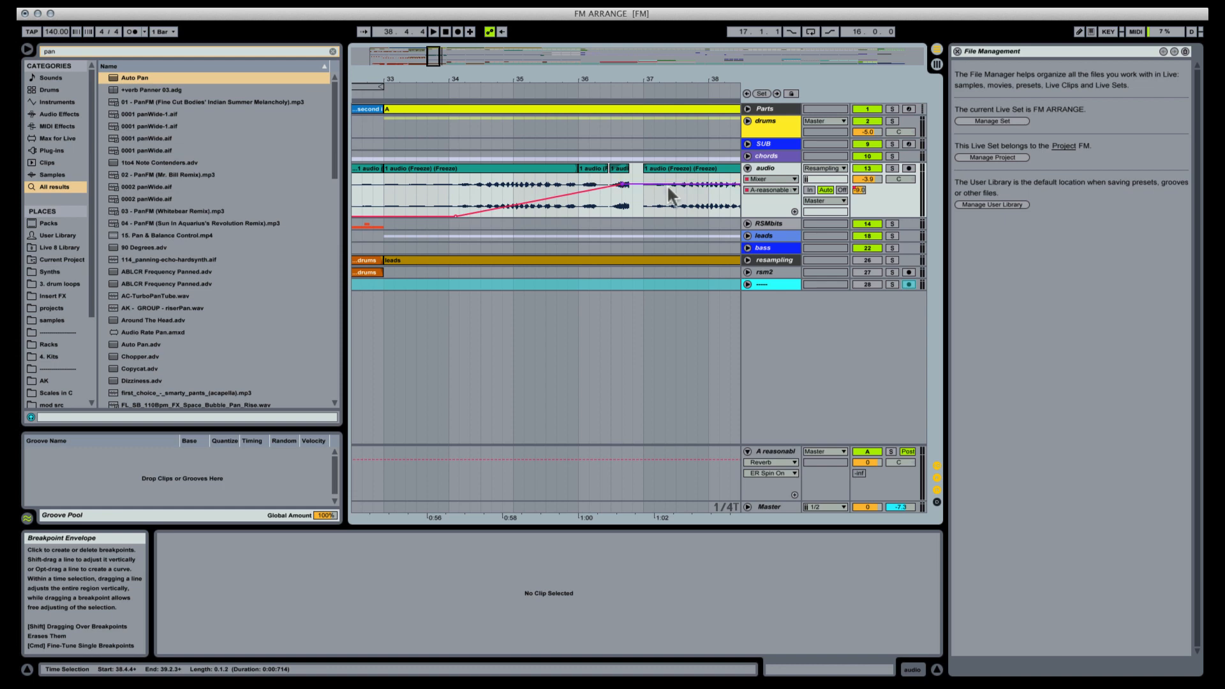
# Step: Drop the reverb send automation back to minimum at bar 37, raise its peak near 36.3, and replay from bar 34
pyautogui.click(459, 192)
pyautogui.press('space')
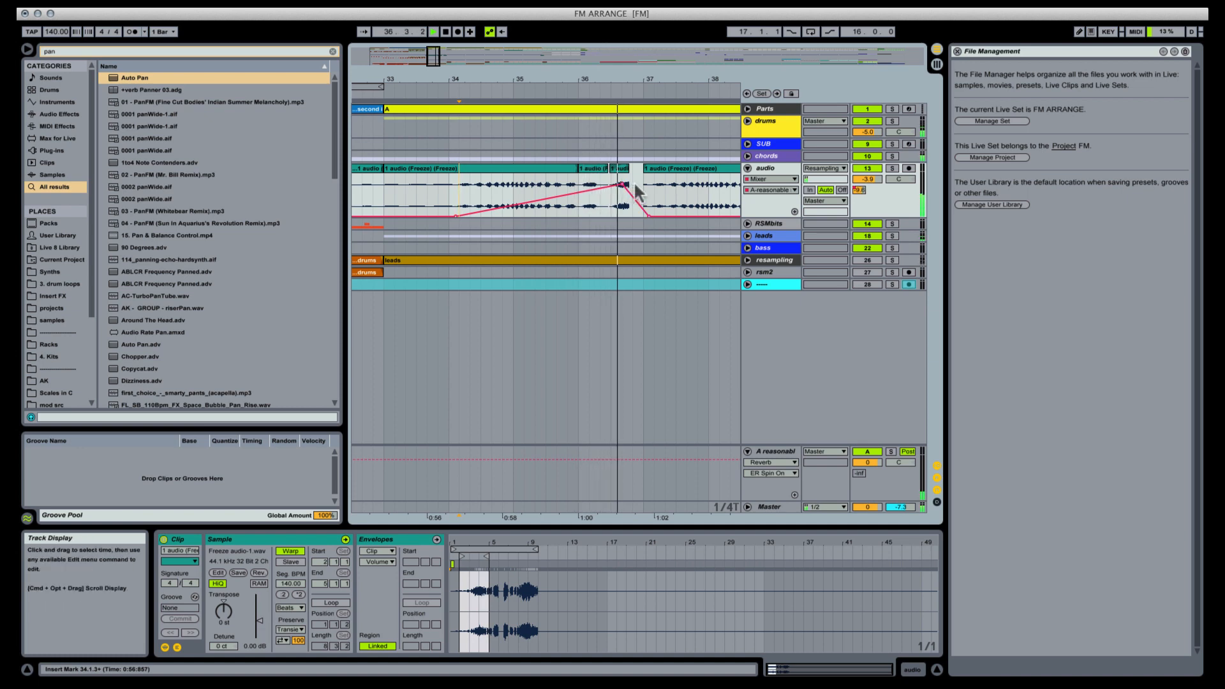
pyautogui.press('space')
pyautogui.moveTo(622, 184); pyautogui.dragTo(627, 174)
pyautogui.press('space')
# Step: Show the audio track's fades and give the bar 37 clip a long fade-in and fade-out meeting around bar 38
pyautogui.click(619, 169)
pyautogui.press('alt+super+f')
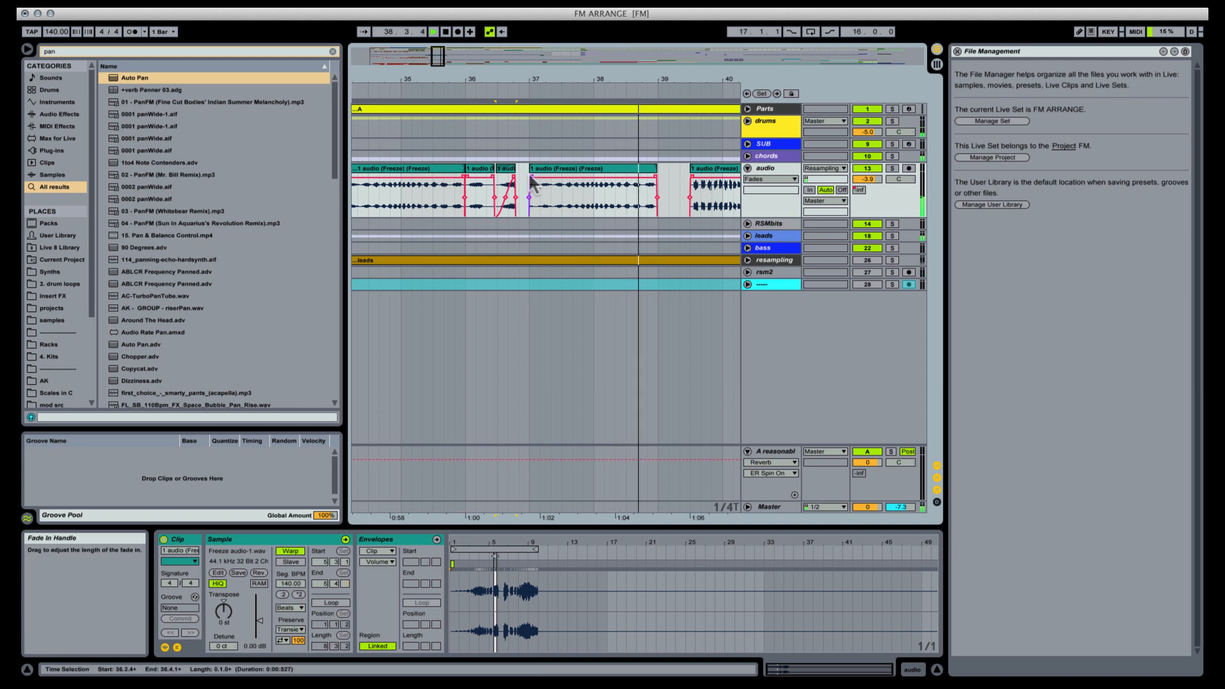
pyautogui.moveTo(535, 179); pyautogui.dragTo(595, 181)
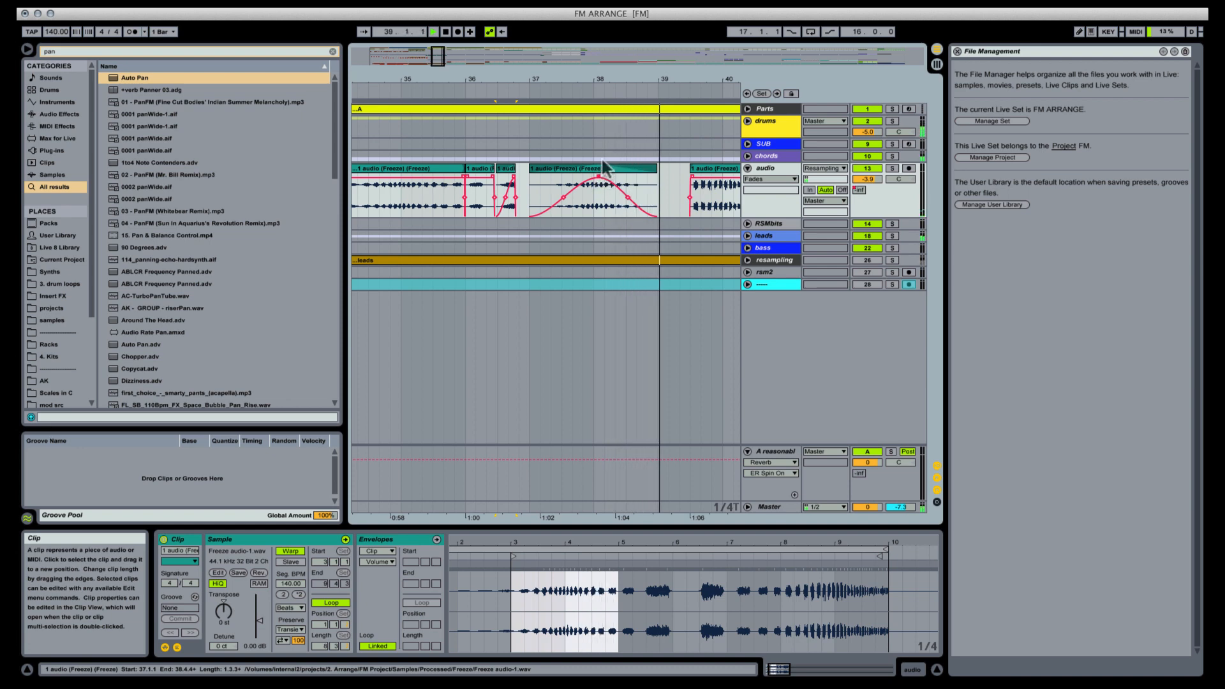
# Step: Deactivate the bar 37 clip, replay from bar 36 without it, and move it to start at 37.3
pyautogui.click(605, 179)
pyautogui.press('0')
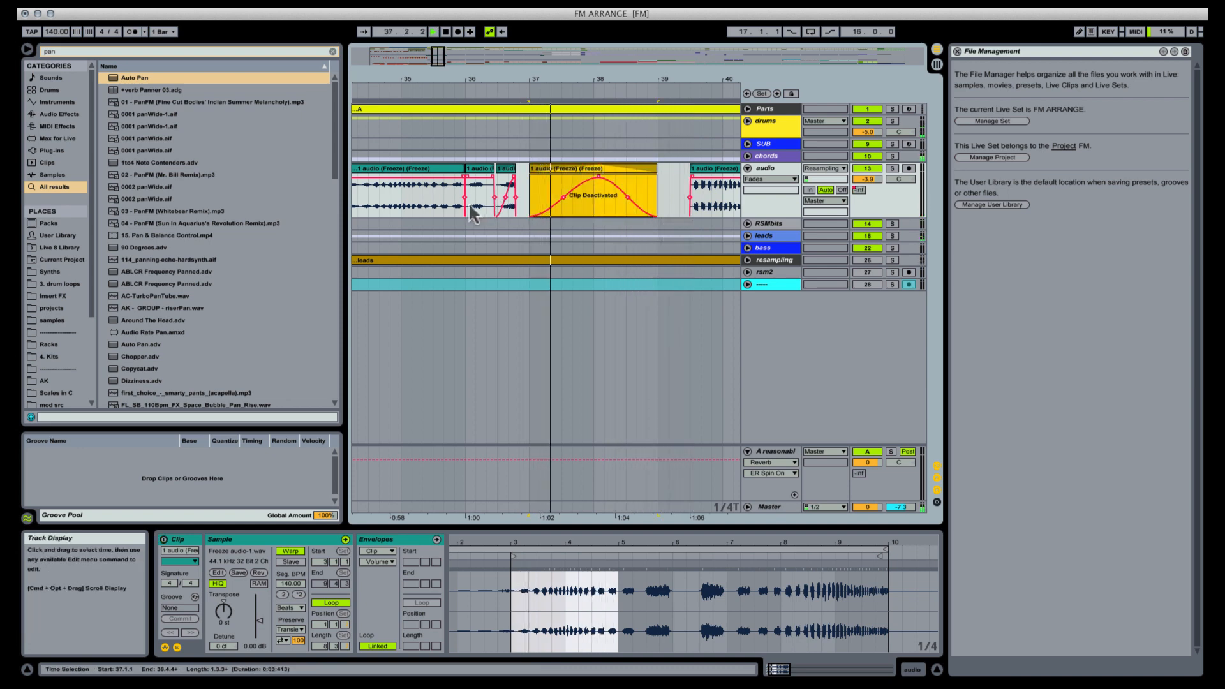
pyautogui.click(474, 203)
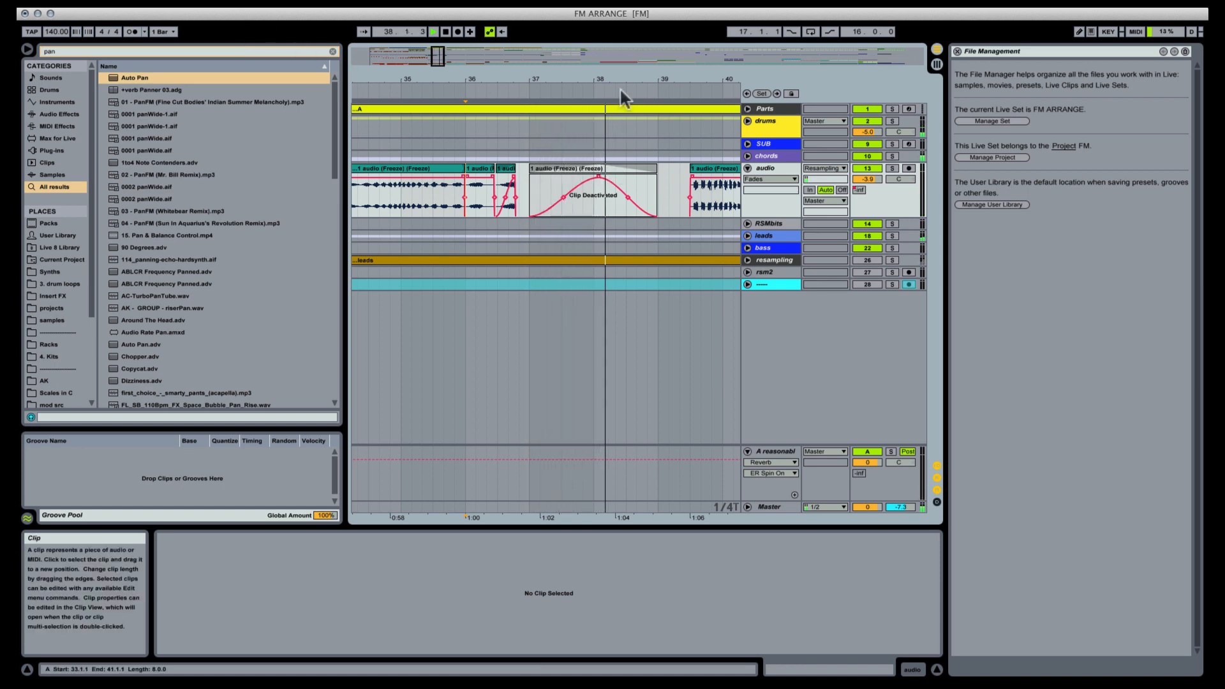
pyautogui.moveTo(606, 170); pyautogui.dragTo(633, 192)
pyautogui.click(629, 191)
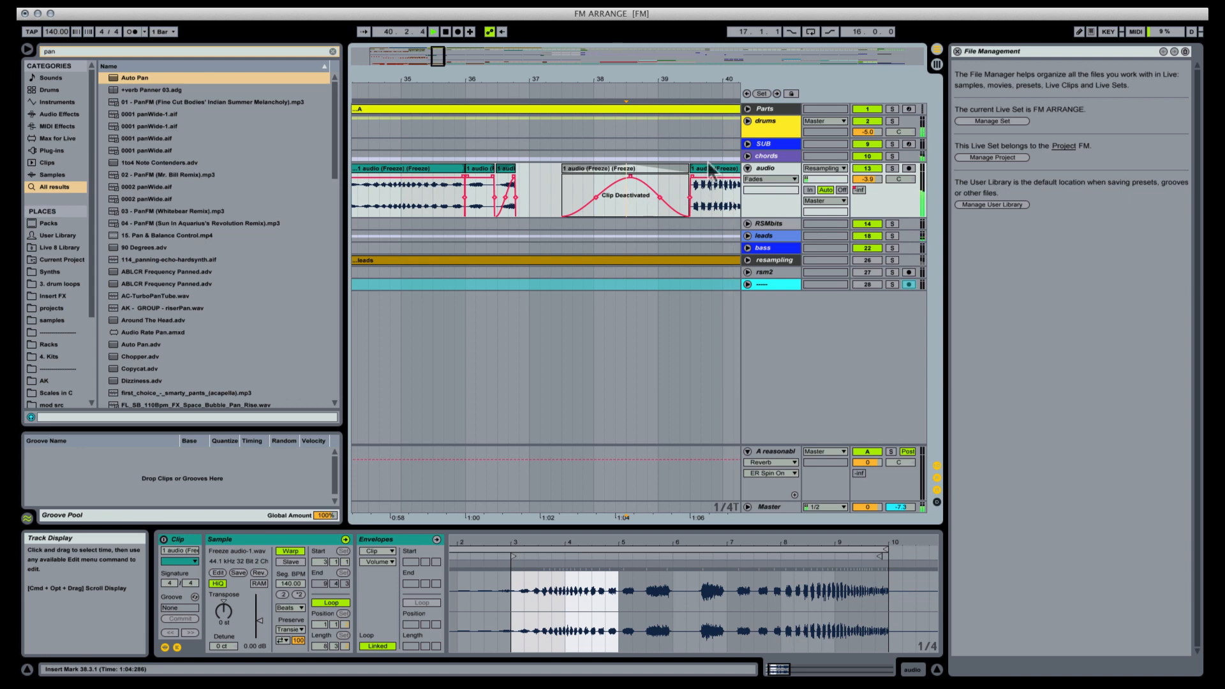
# Step: Move the deactivated faded clip to bar 38, directly before the last clip at bar 40, and reactivate it
pyautogui.moveTo(690, 76); pyautogui.dragTo(478, 77)
pyautogui.press('space')
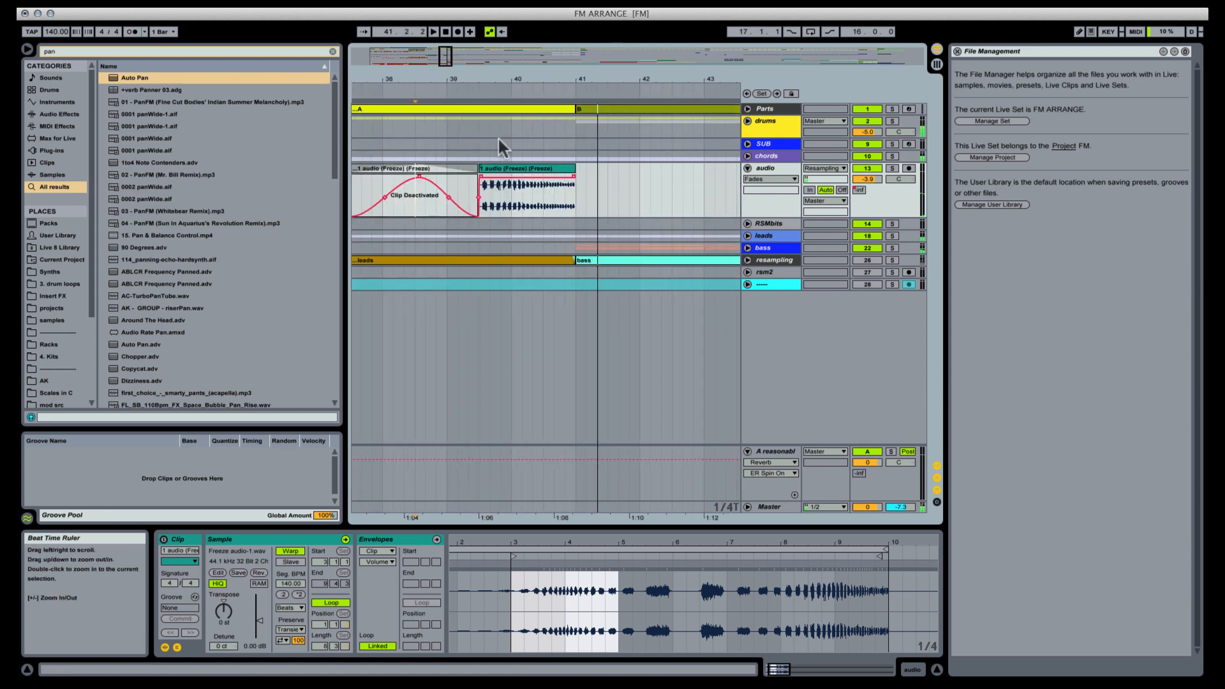
pyautogui.click(512, 171)
pyautogui.press('space')
pyautogui.moveTo(480, 168)
pyautogui.mouseDown()
pyautogui.moveTo(506, 165)
pyautogui.moveTo(475, 165)
pyautogui.mouseUp()
pyautogui.press('space')
pyautogui.press('0')
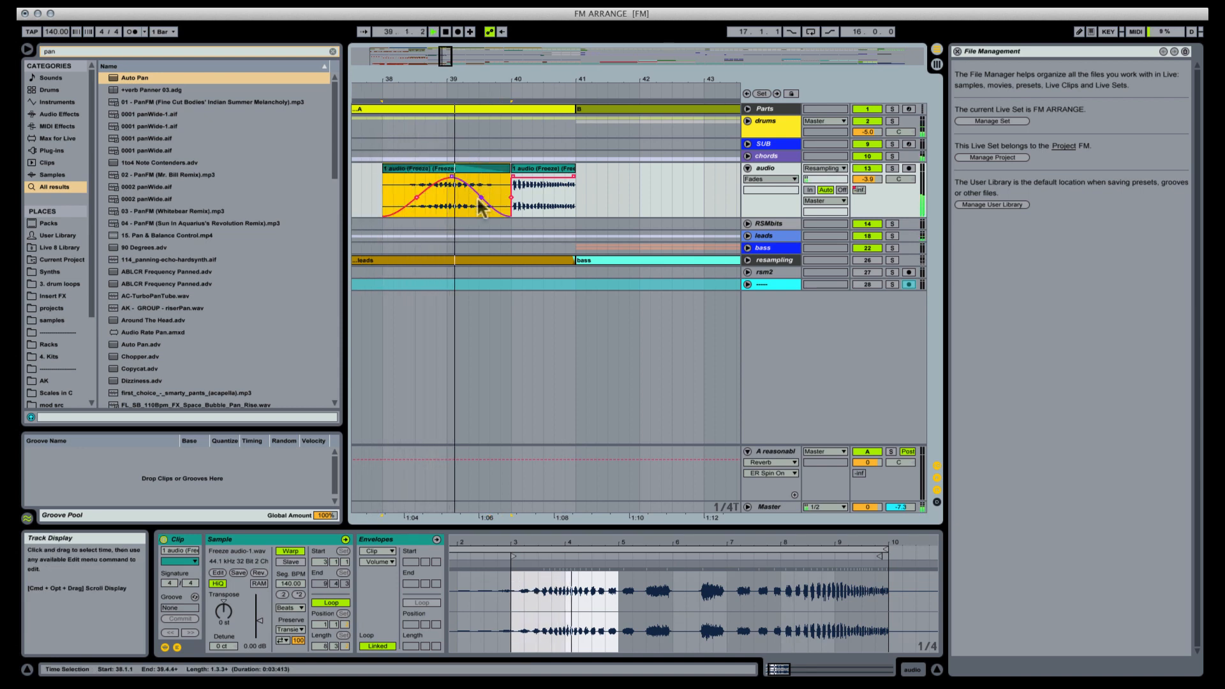
# Step: Nudge the last clip's start slightly ahead of bar 40 and add a short fade-out ending at bar 41
pyautogui.click(480, 198)
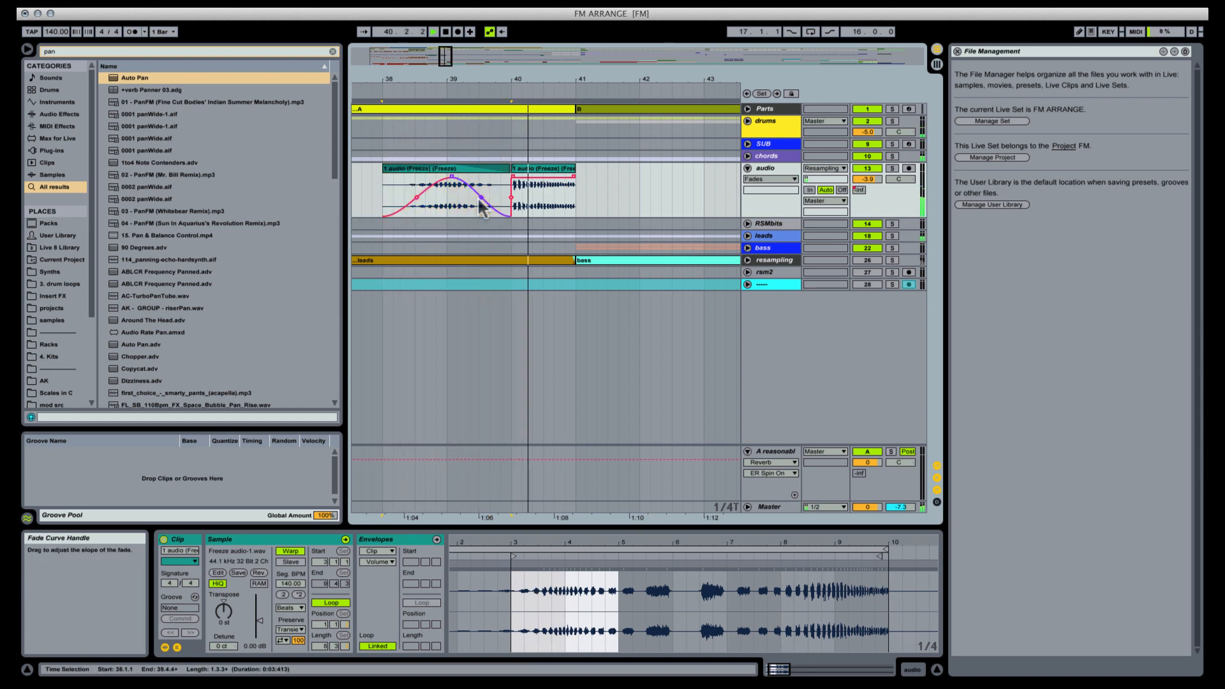
pyautogui.click(527, 174)
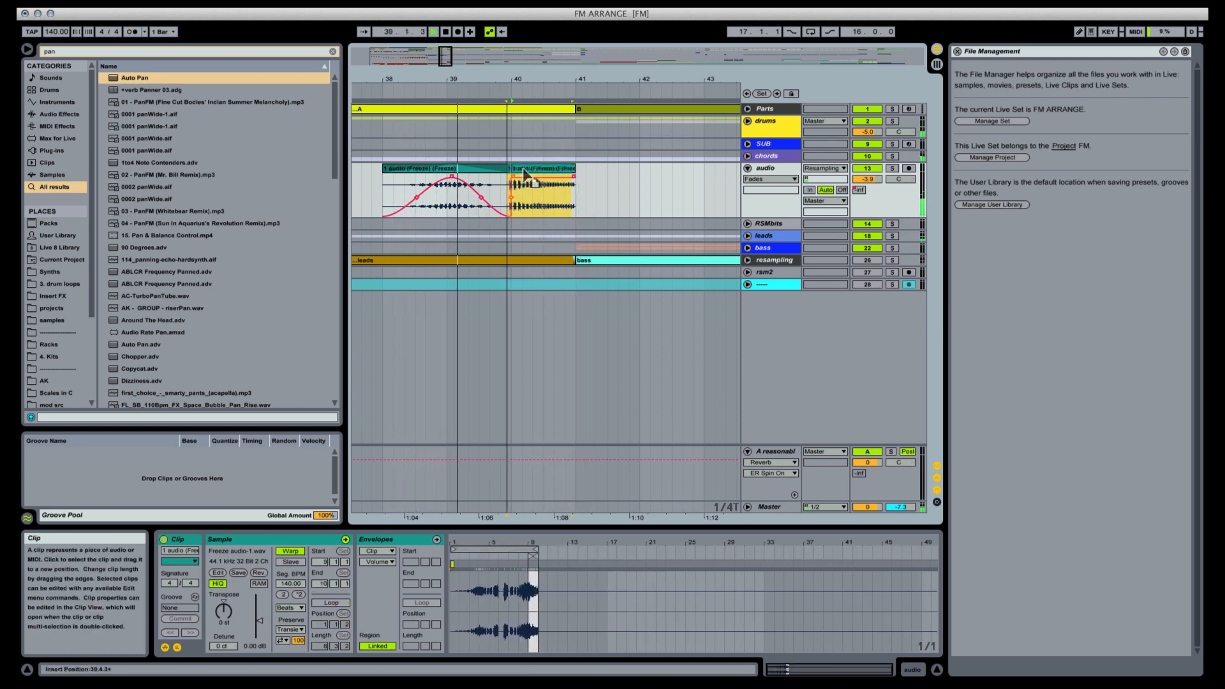
pyautogui.moveTo(525, 169); pyautogui.dragTo(523, 168)
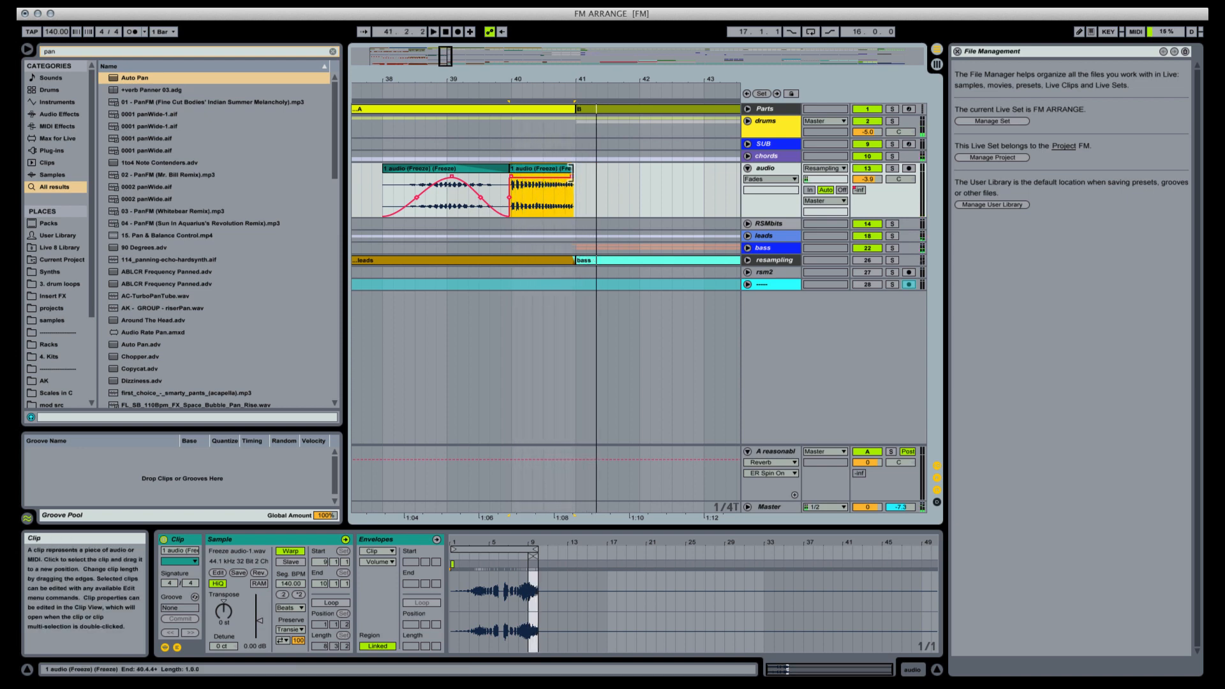
pyautogui.moveTo(575, 174); pyautogui.dragTo(560, 177)
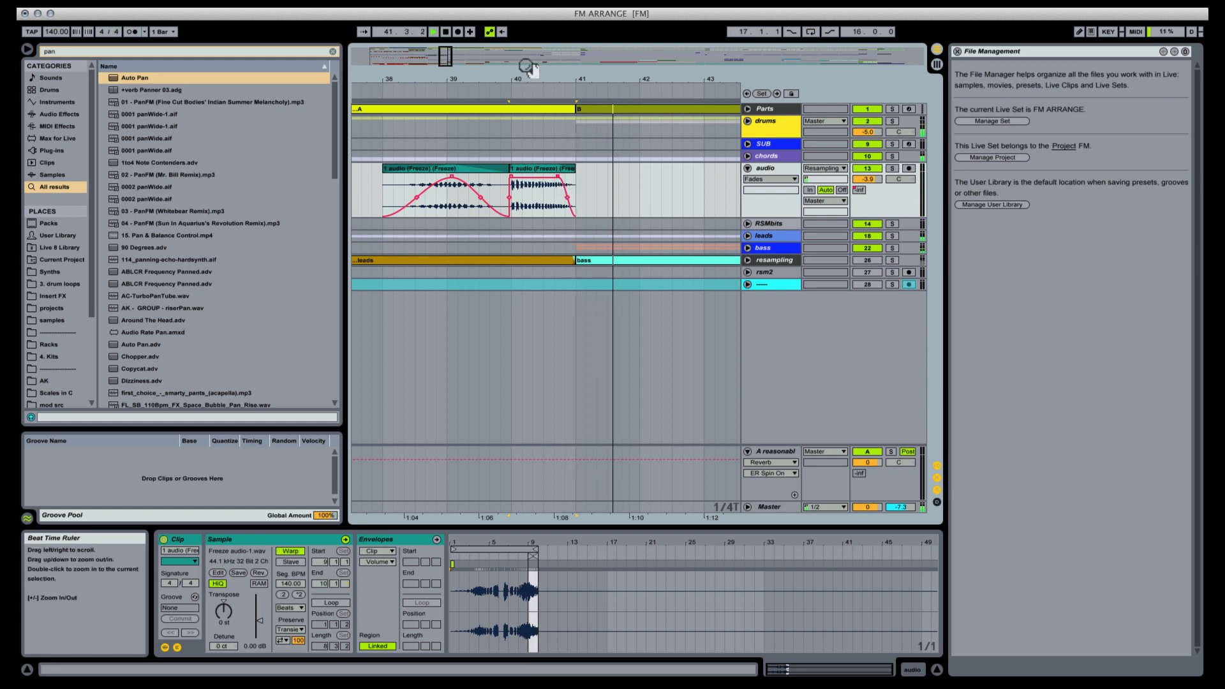
# Step: Replay from bar 38 into section B and lower the last clip's gain to -3.40 dB
pyautogui.moveTo(526, 85); pyautogui.dragTo(559, 64)
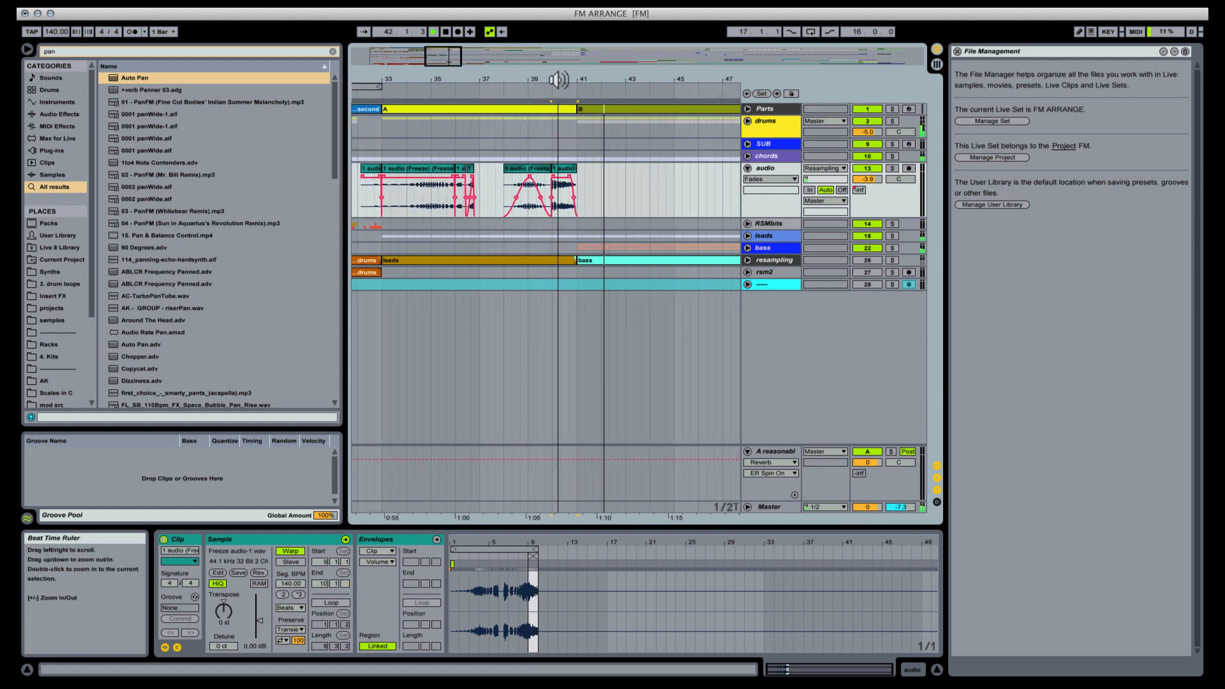
pyautogui.click(510, 167)
pyautogui.press('space')
pyautogui.press('space')
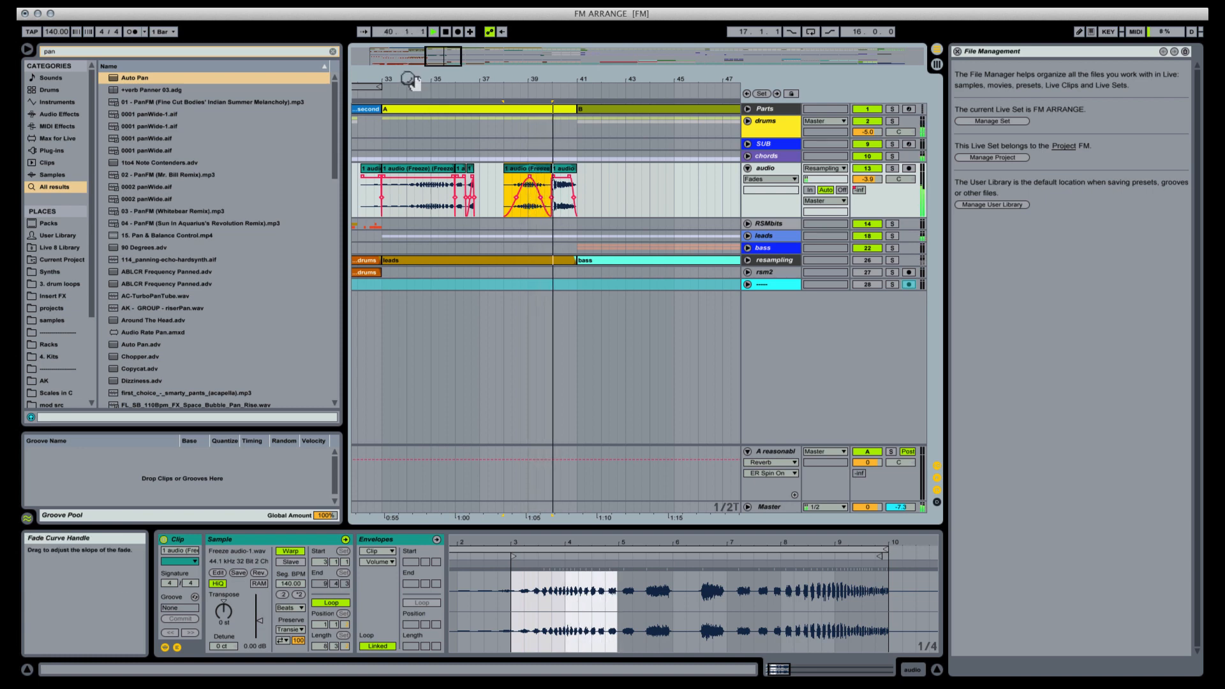
pyautogui.click(564, 169)
pyautogui.press('space')
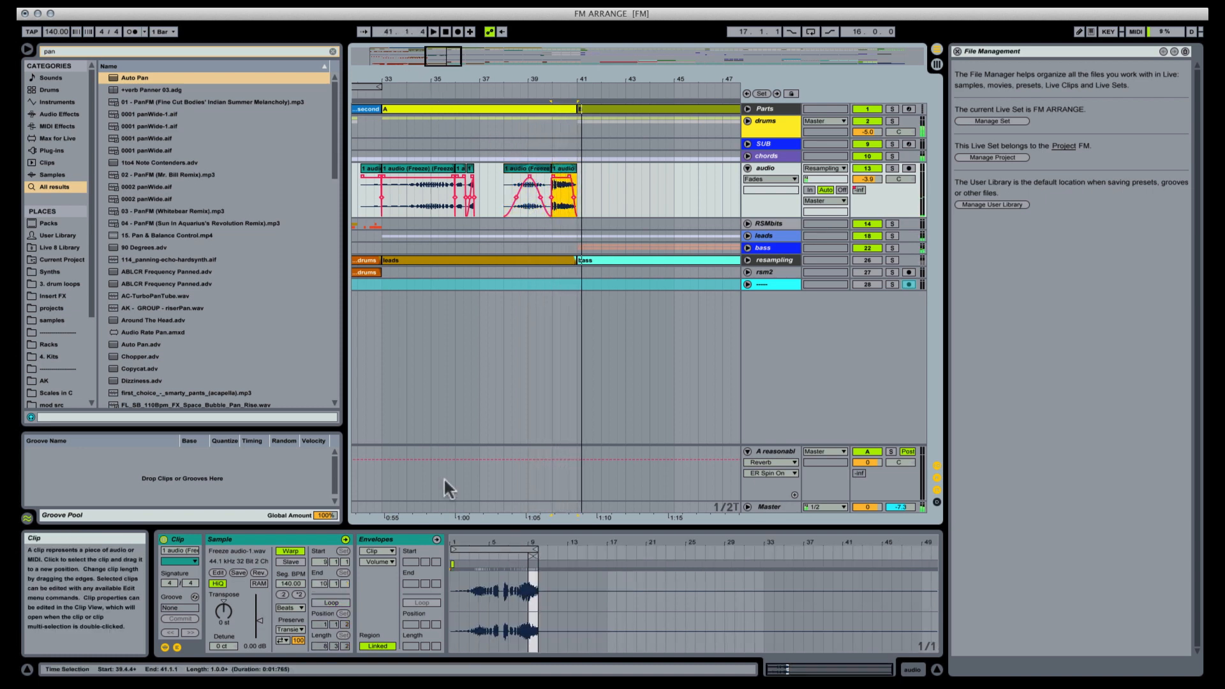
pyautogui.moveTo(259, 619); pyautogui.dragTo(259, 630)
# Step: Automate the reverb send to rise from bar 38 to a peak near 39.3, fall after bar 41, and replay it
pyautogui.click(859, 190)
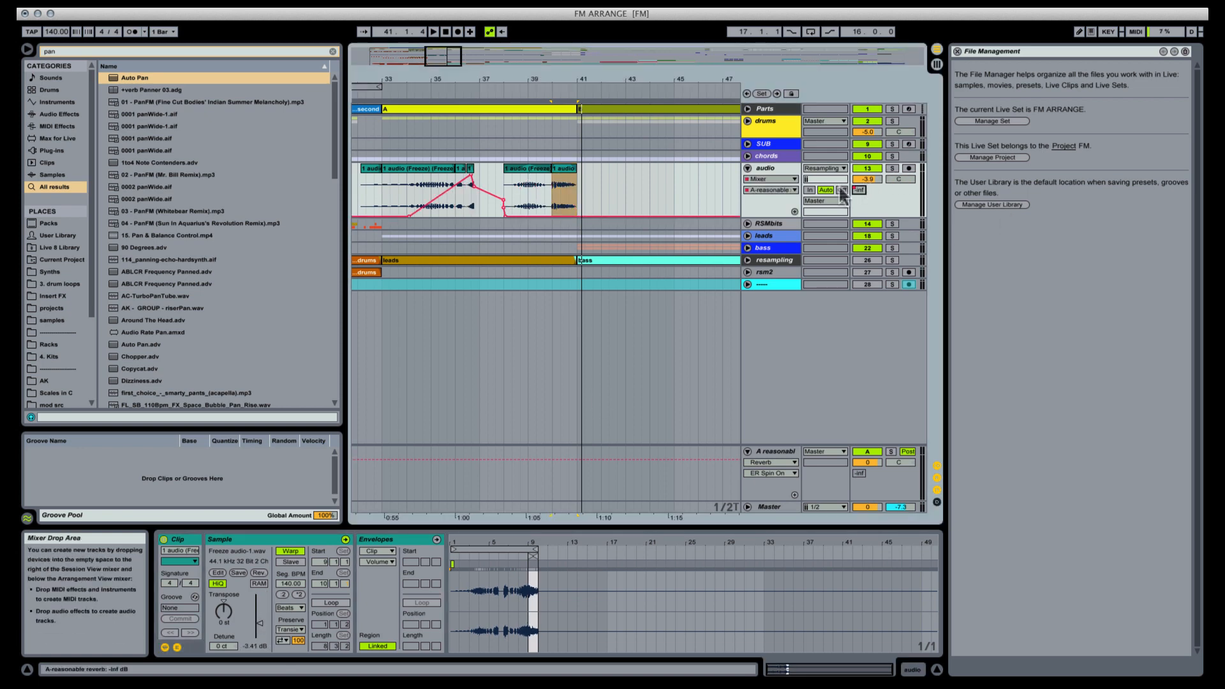
pyautogui.click(542, 218)
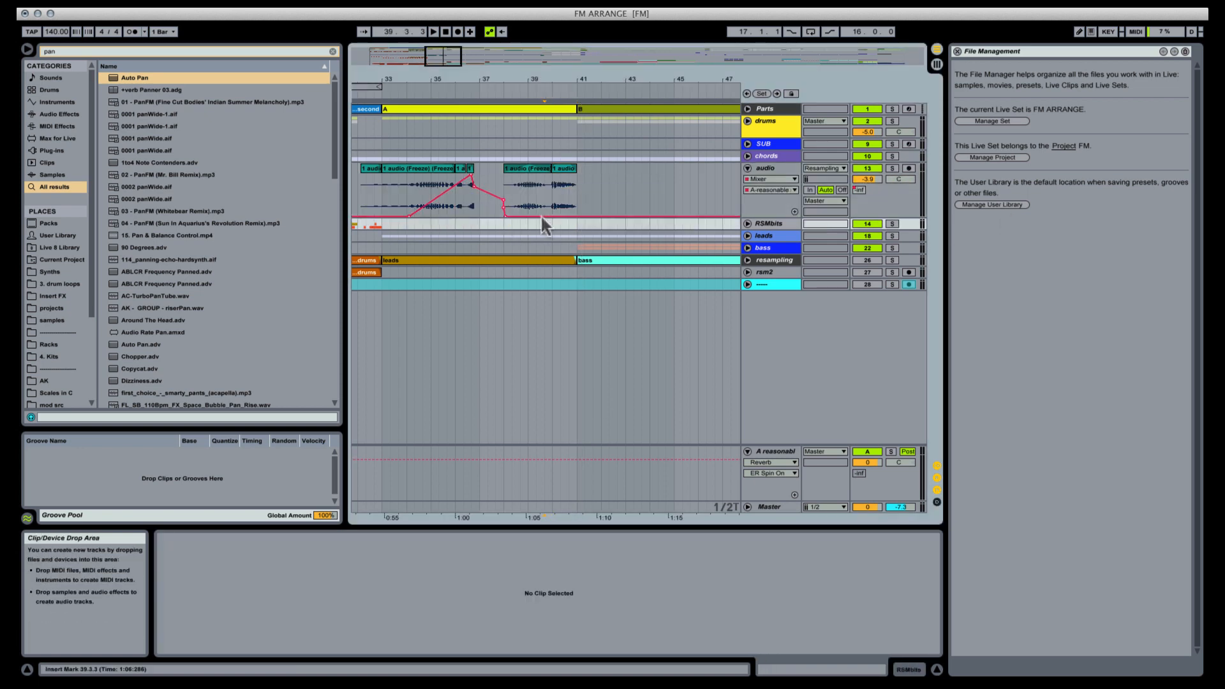
pyautogui.moveTo(542, 209); pyautogui.dragTo(573, 192)
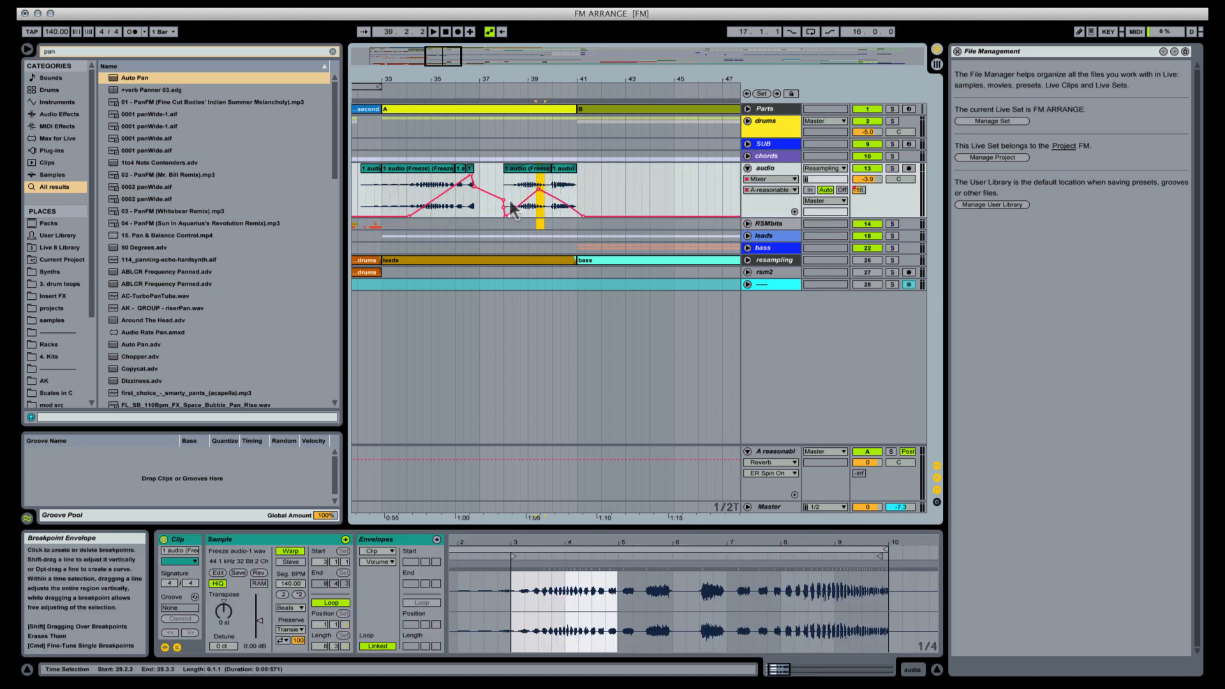
pyautogui.click(500, 173)
pyautogui.press('space')
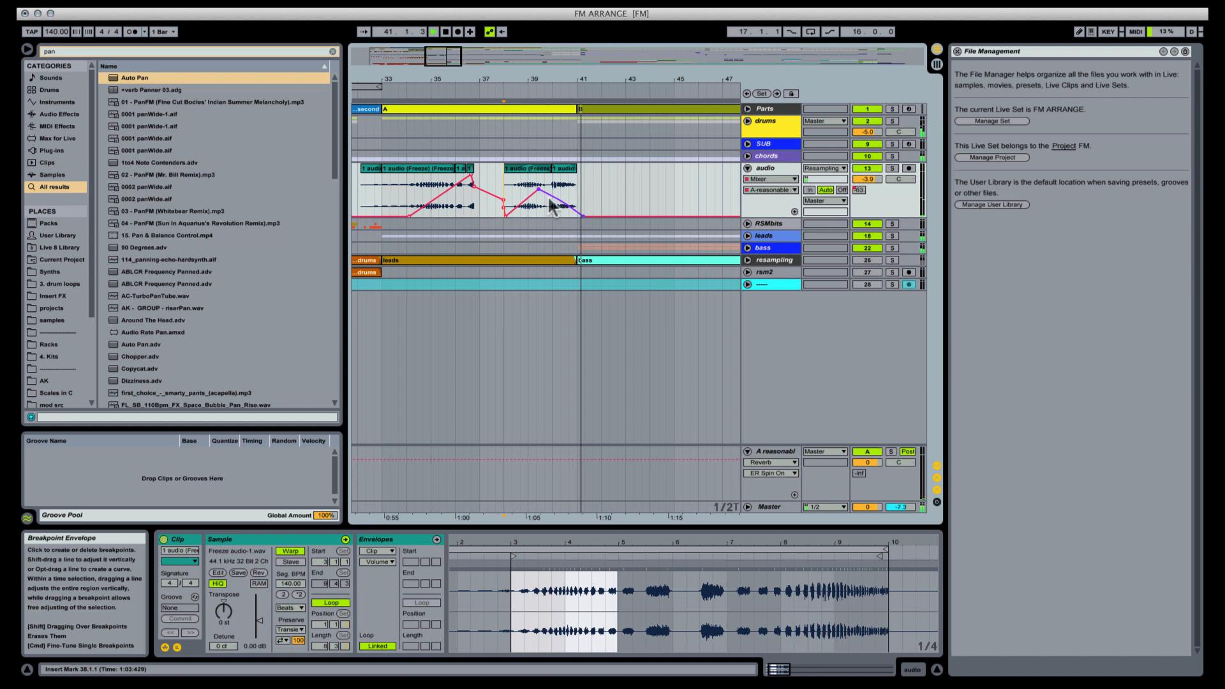
# Step: Reshape the reverb send automation to dip at bar 40 and peak again at bar 41, auditioning the result
pyautogui.moveTo(554, 198); pyautogui.dragTo(552, 175)
pyautogui.press('space')
pyautogui.press('space')
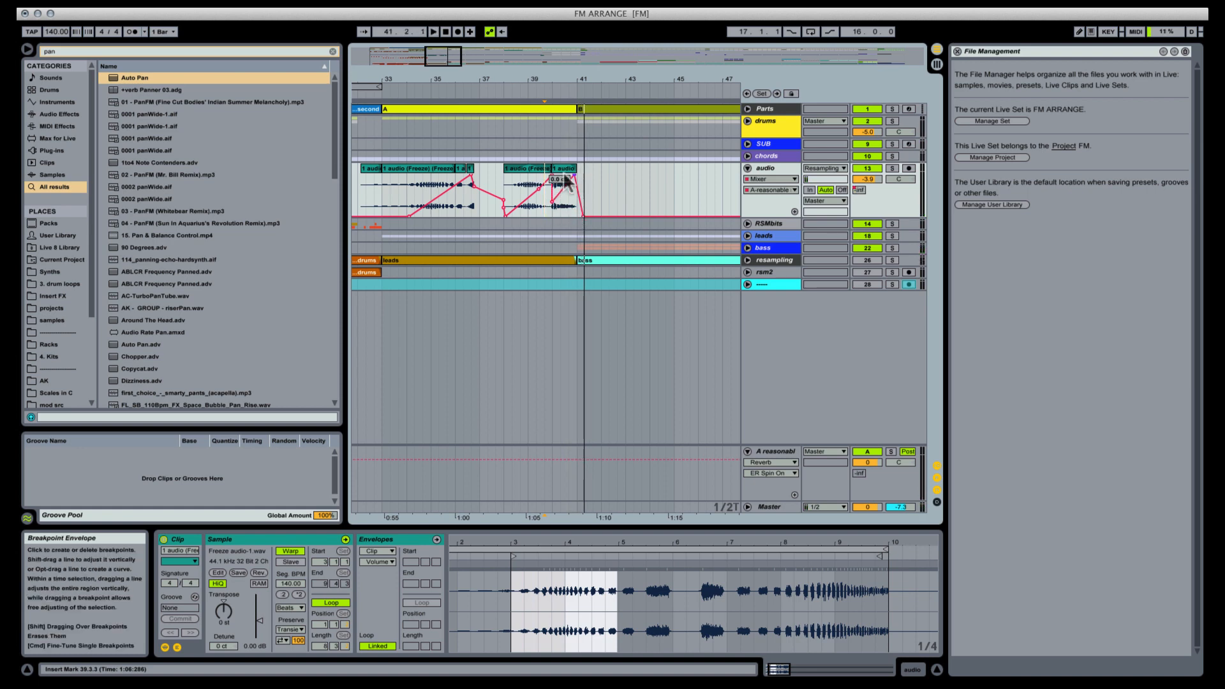
pyautogui.press('space')
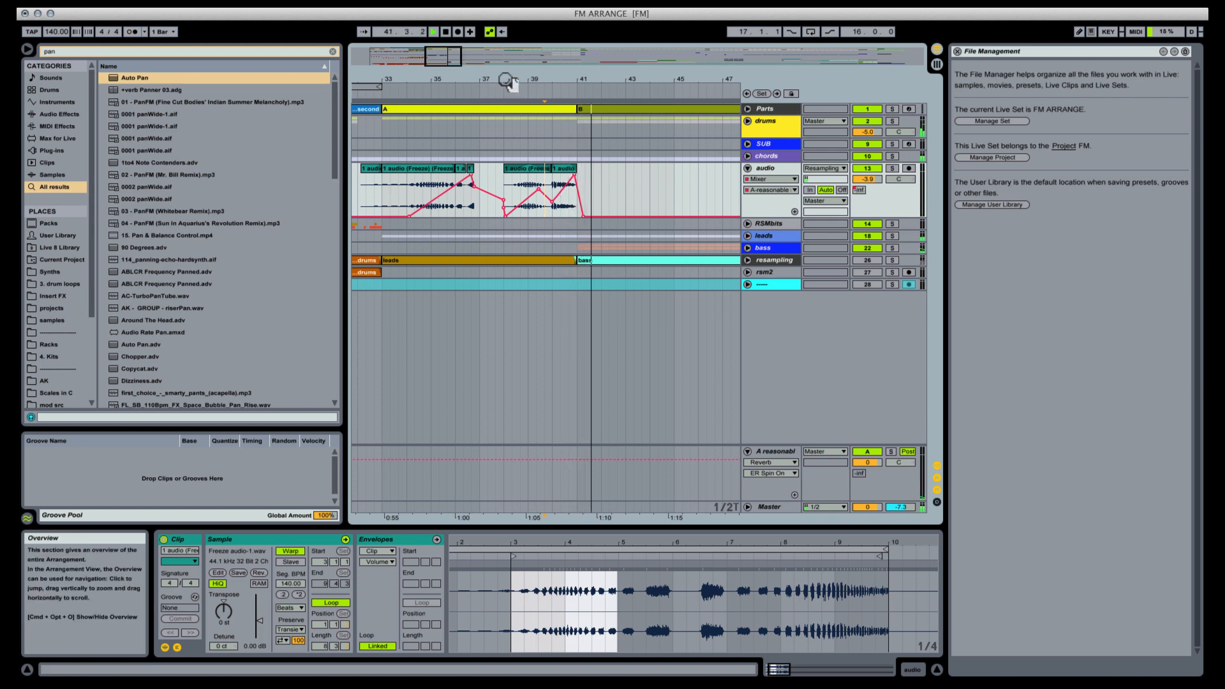
# Step: Play the arrangement from the end of the second intro into section A to review the transition
pyautogui.moveTo(505, 79); pyautogui.dragTo(505, 57)
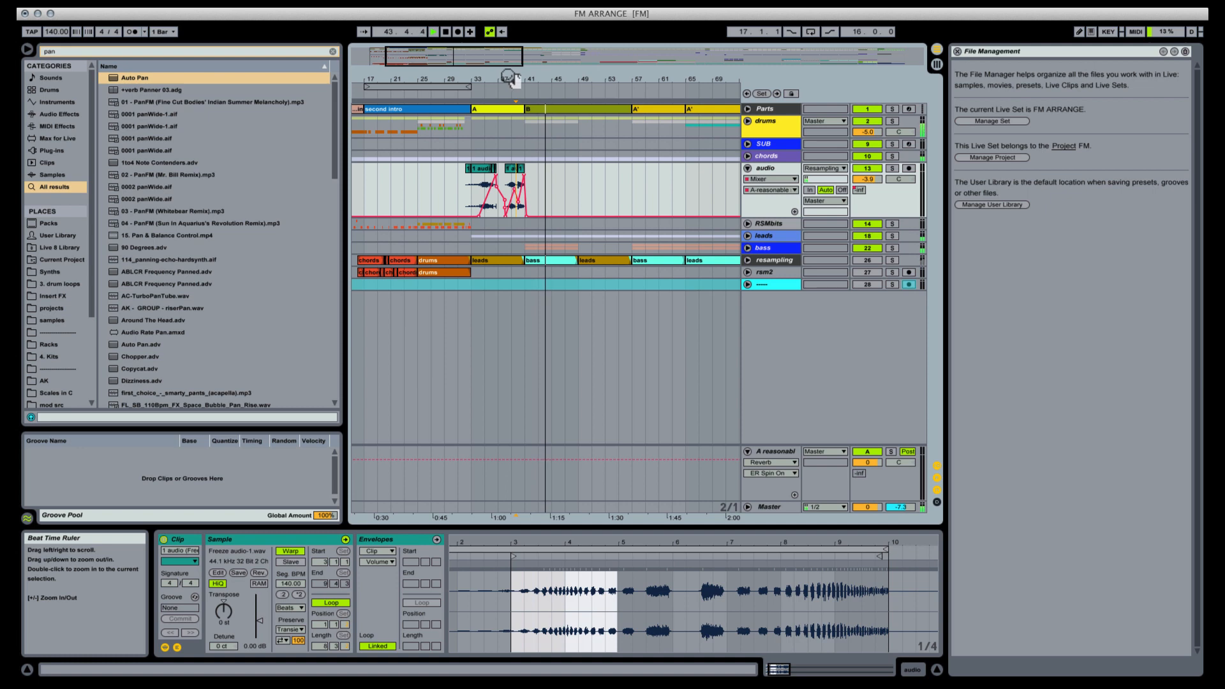
pyautogui.click(443, 133)
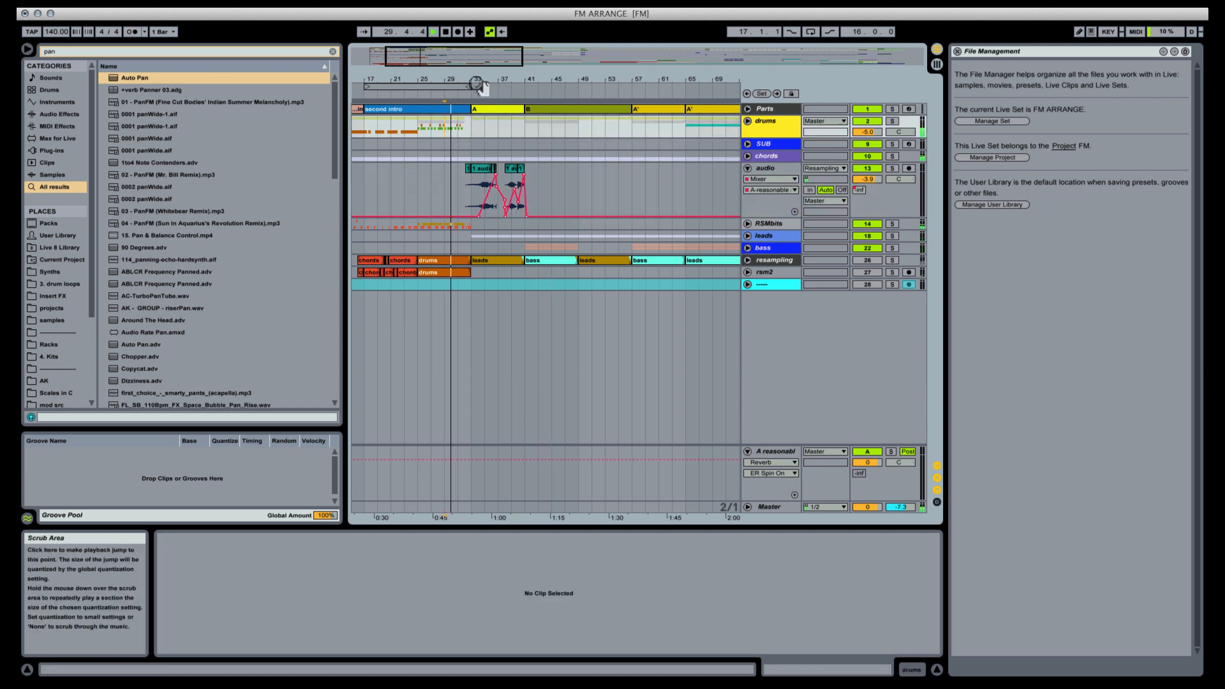
pyautogui.moveTo(473, 80); pyautogui.dragTo(439, 81)
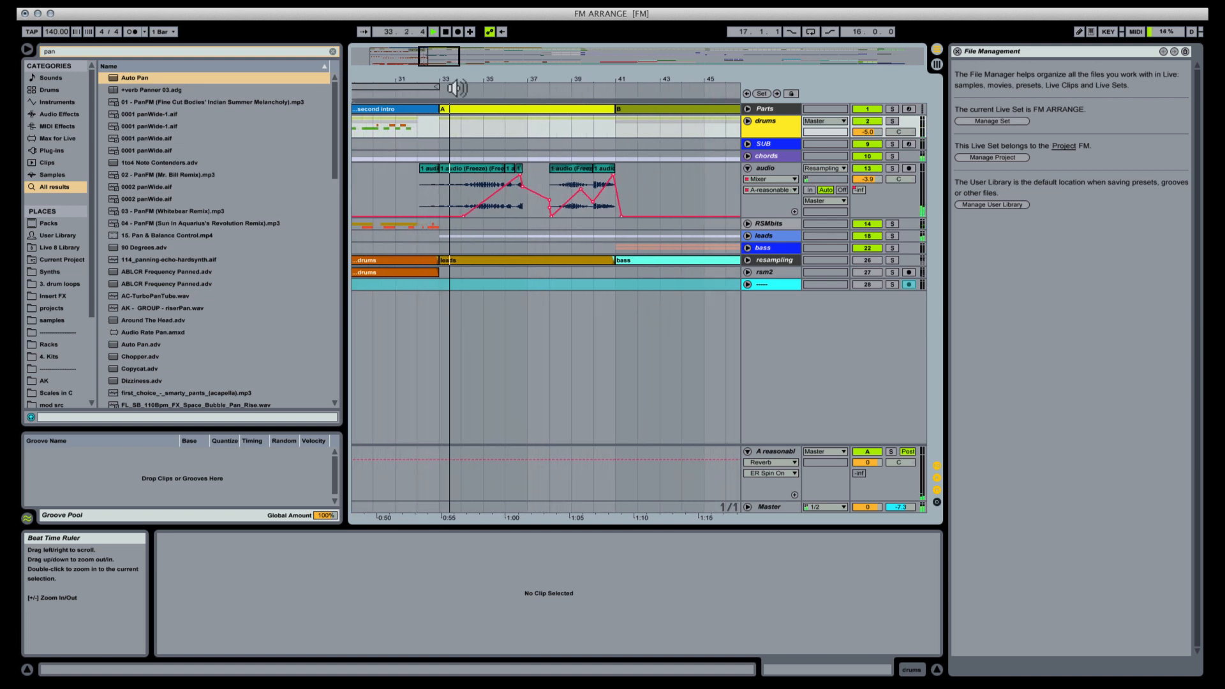
pyautogui.click(435, 174)
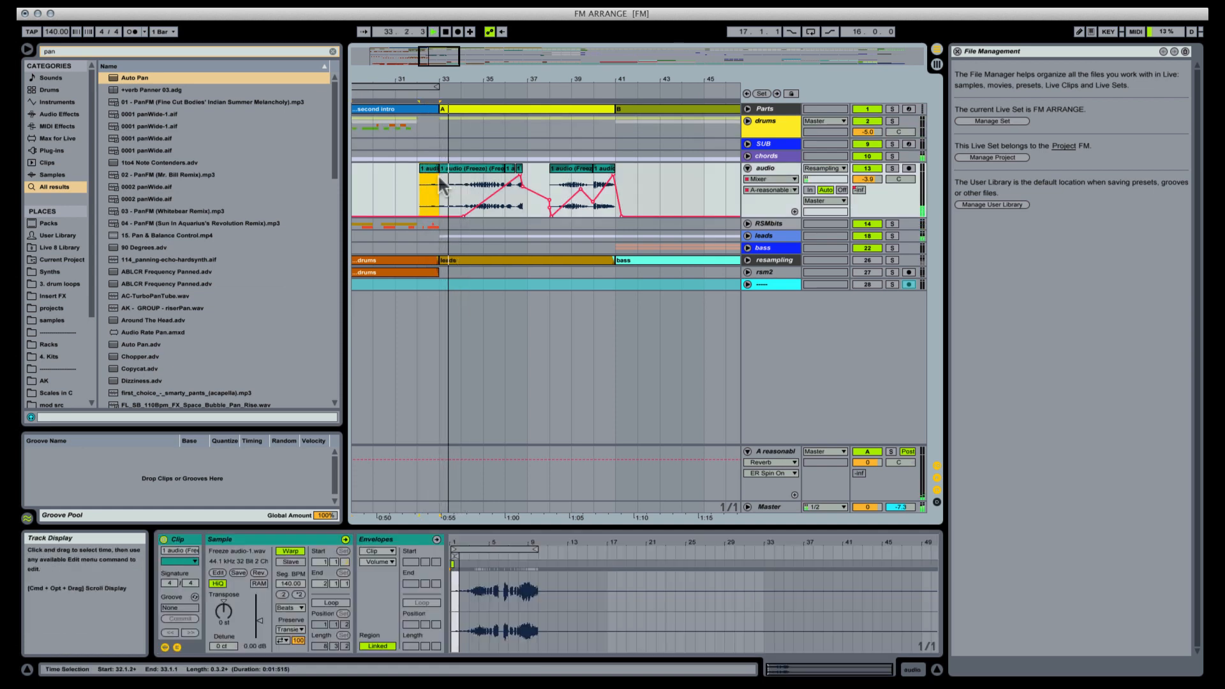
pyautogui.press('space')
# Step: Insert an empty MIDI clip on the SUB track from bar 33 to bar 41
pyautogui.moveTo(438, 144); pyautogui.dragTo(615, 140)
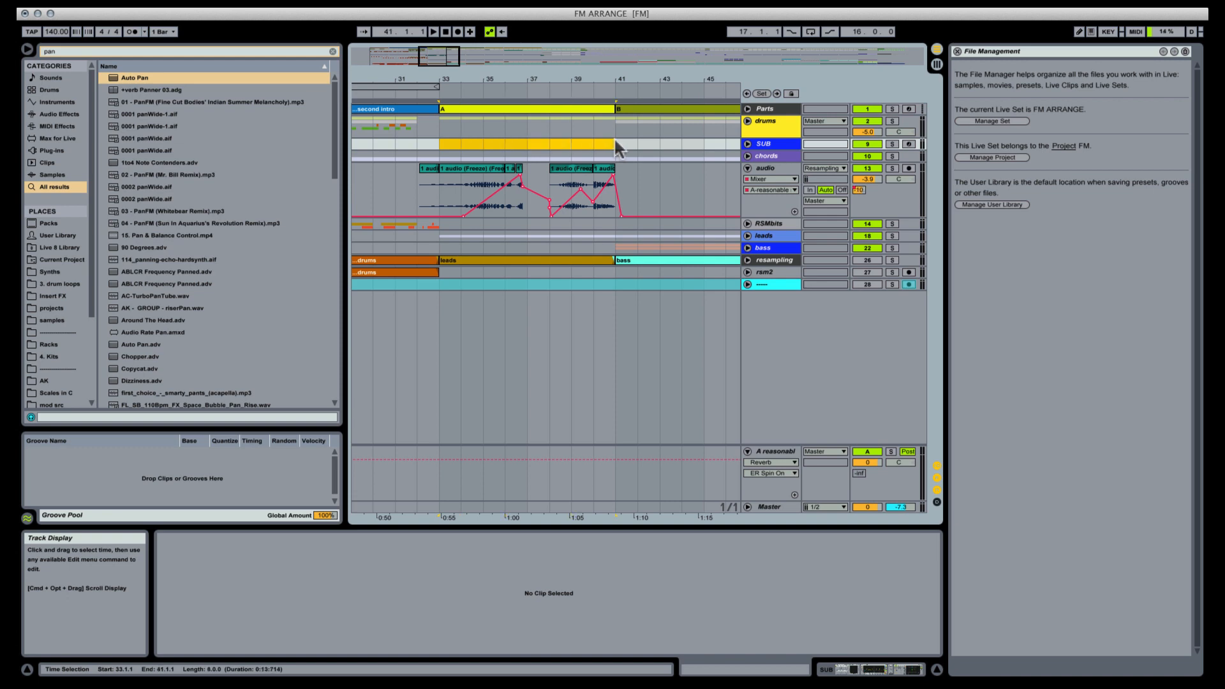
pyautogui.press('super+shift+m')
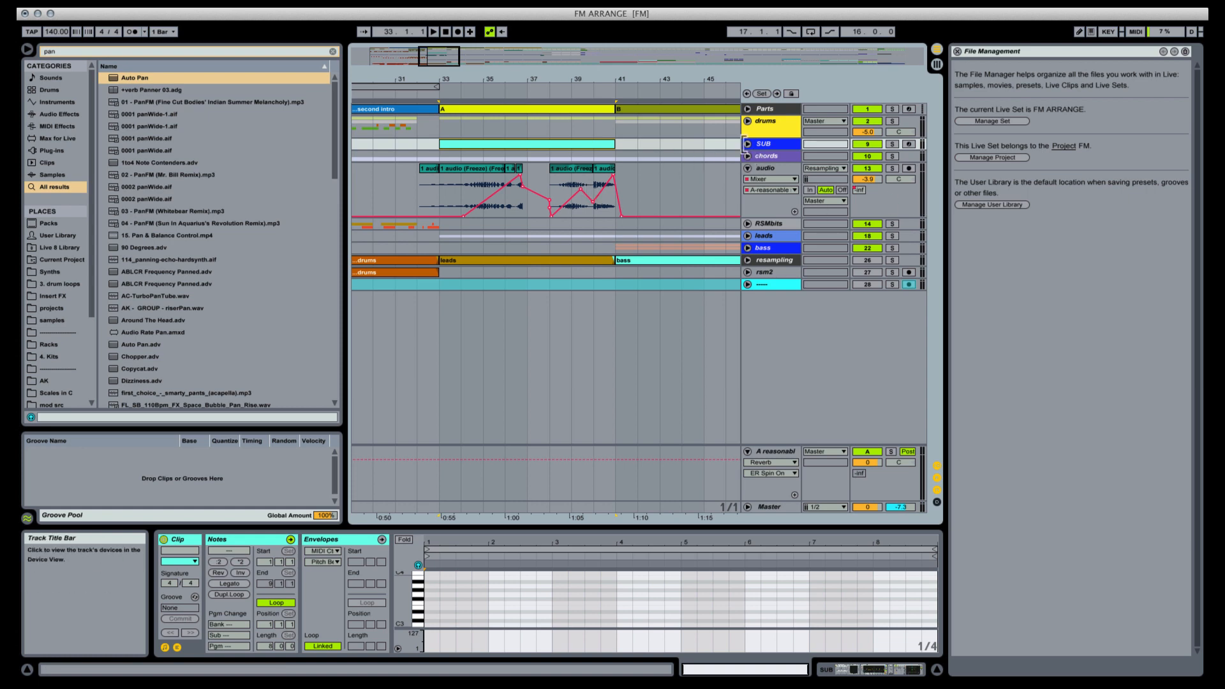
# Step: Add a one-beat note at the start of the SUB clip and move it to A3
pyautogui.click(747, 143)
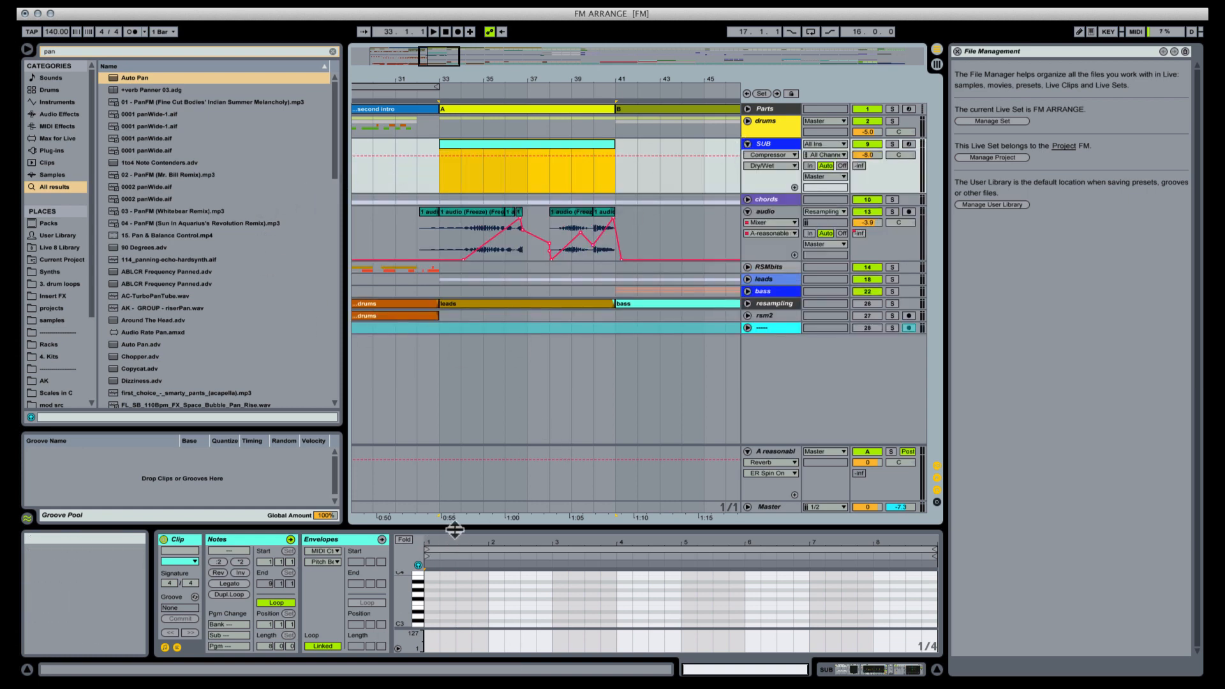
pyautogui.moveTo(454, 528); pyautogui.dragTo(454, 367)
pyautogui.doubleClick(433, 503)
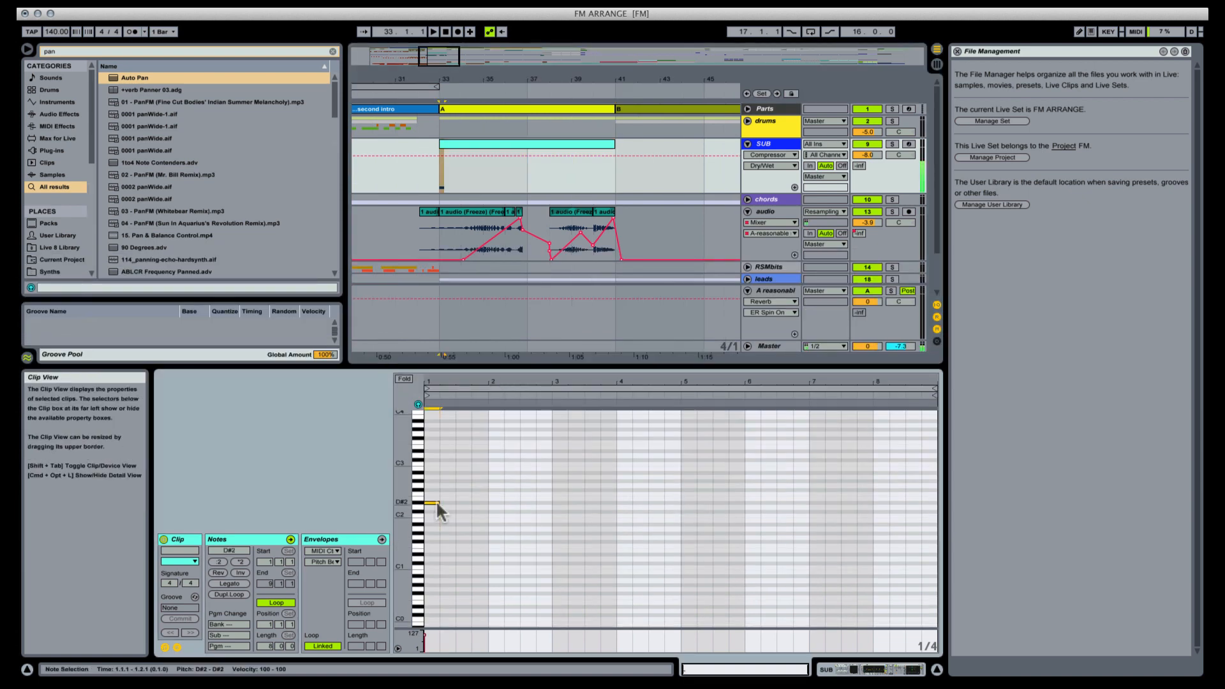
pyautogui.moveTo(433, 502); pyautogui.dragTo(449, 439)
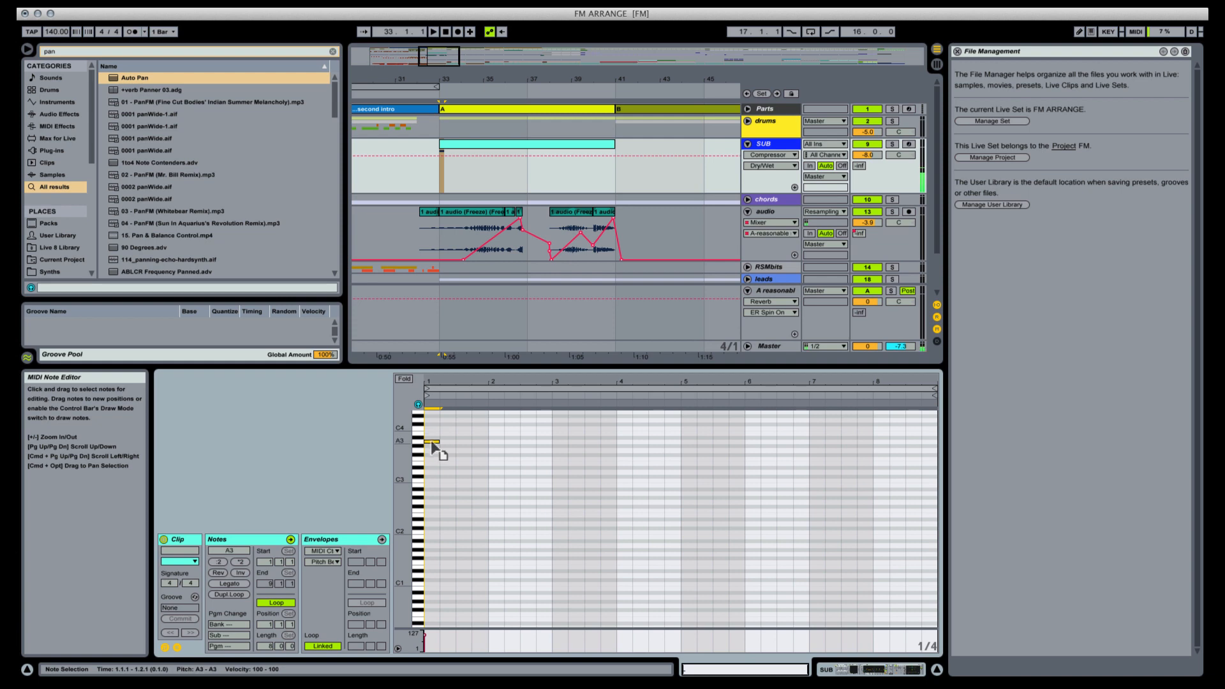
# Step: Examine the SUB track's FM8 patch, including its operators, FM matrix and operator Z's filter envelope
pyautogui.click(869, 670)
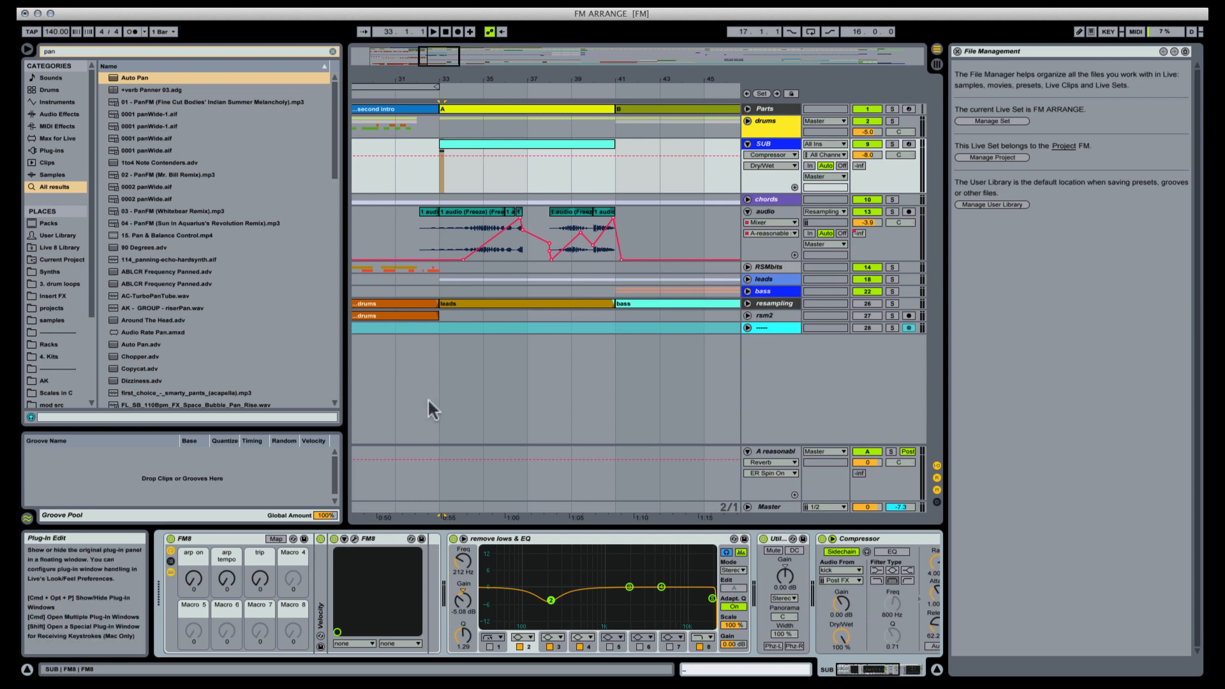
pyautogui.press('super+alt+p')
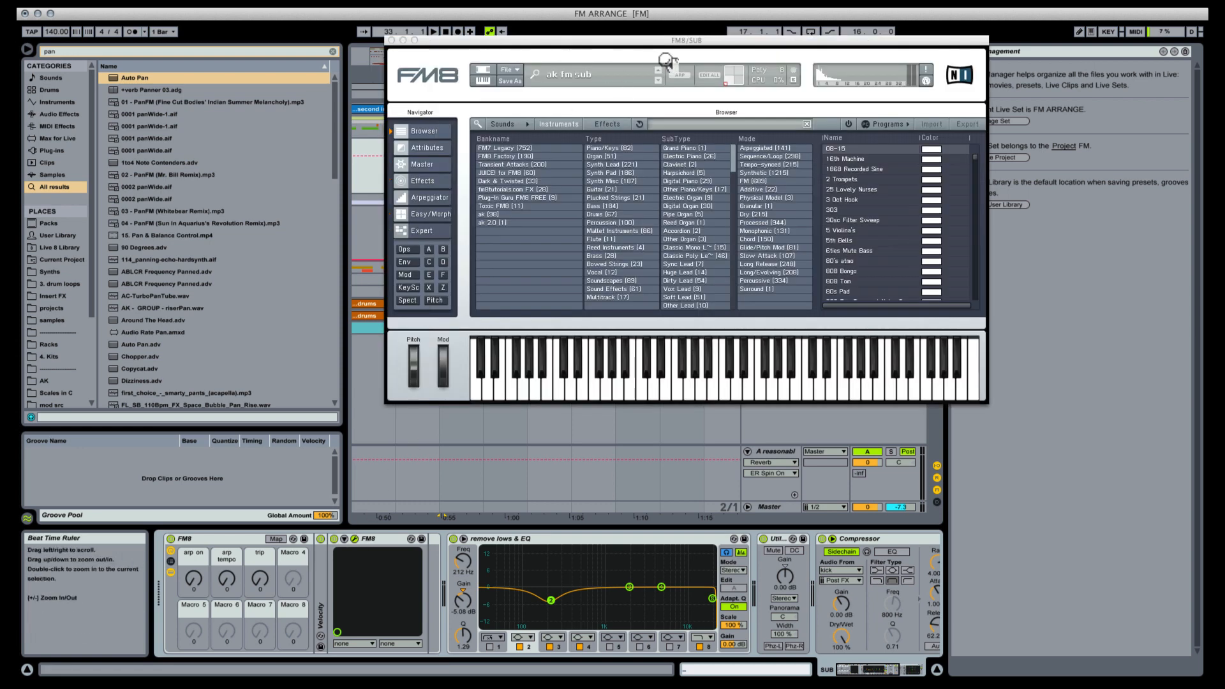
pyautogui.click(400, 250)
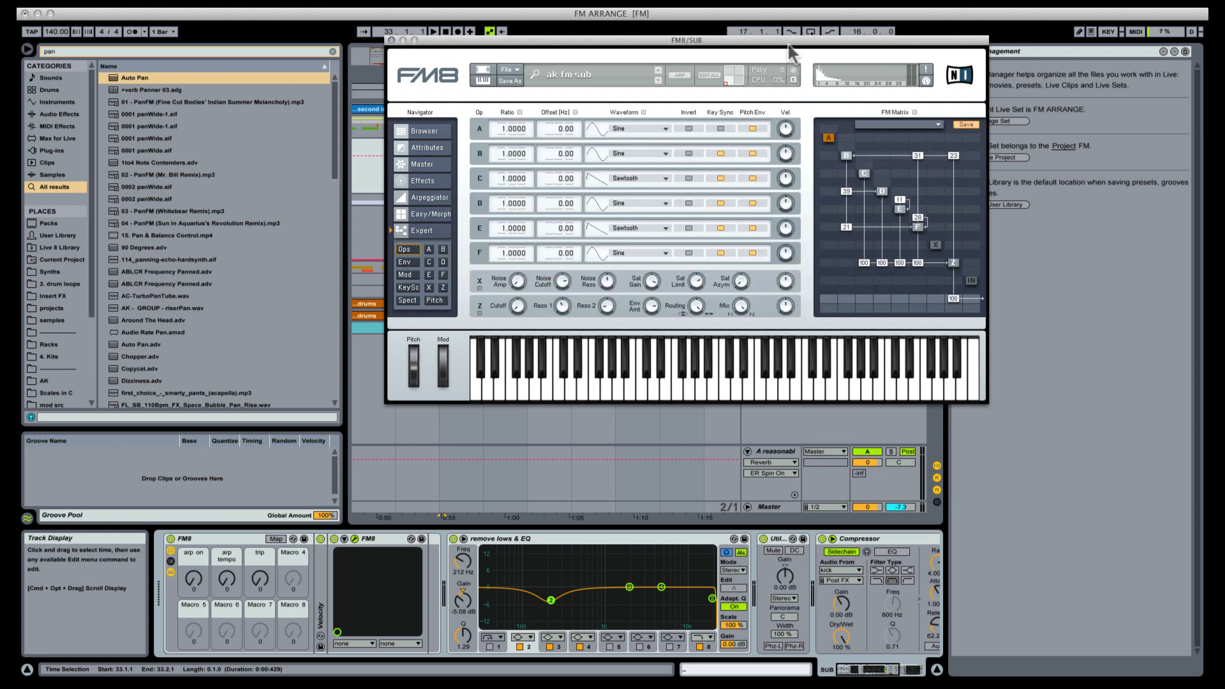
pyautogui.moveTo(791, 54); pyautogui.dragTo(614, 62)
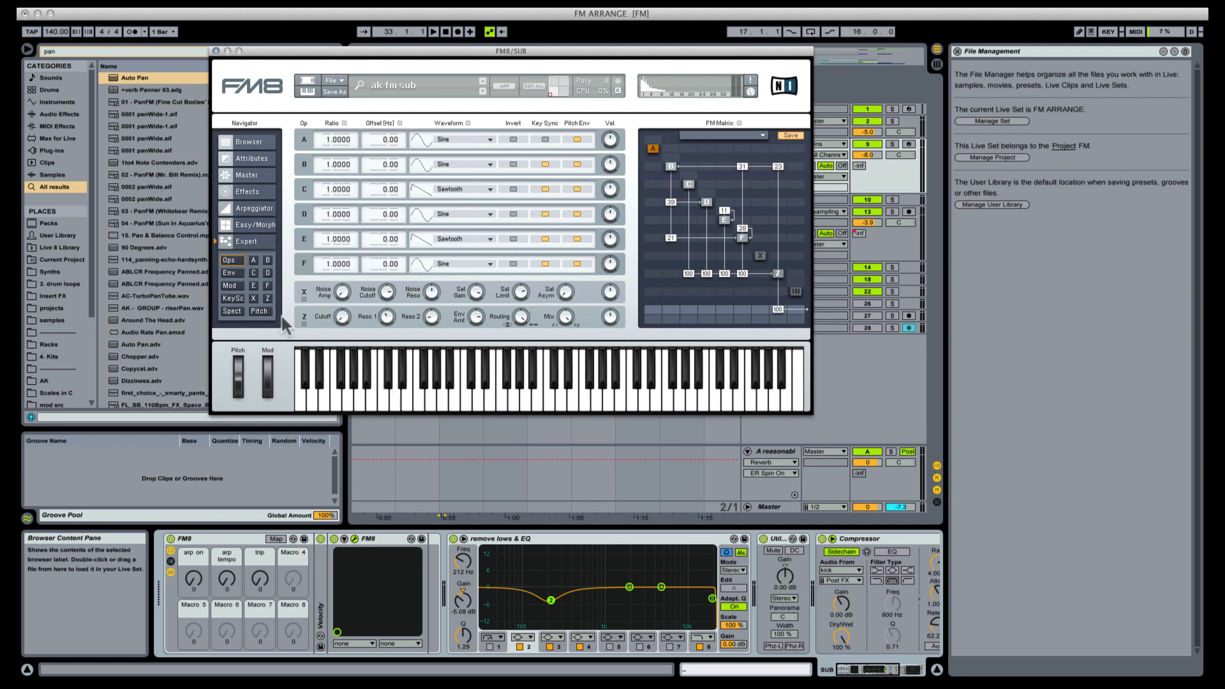
pyautogui.click(267, 299)
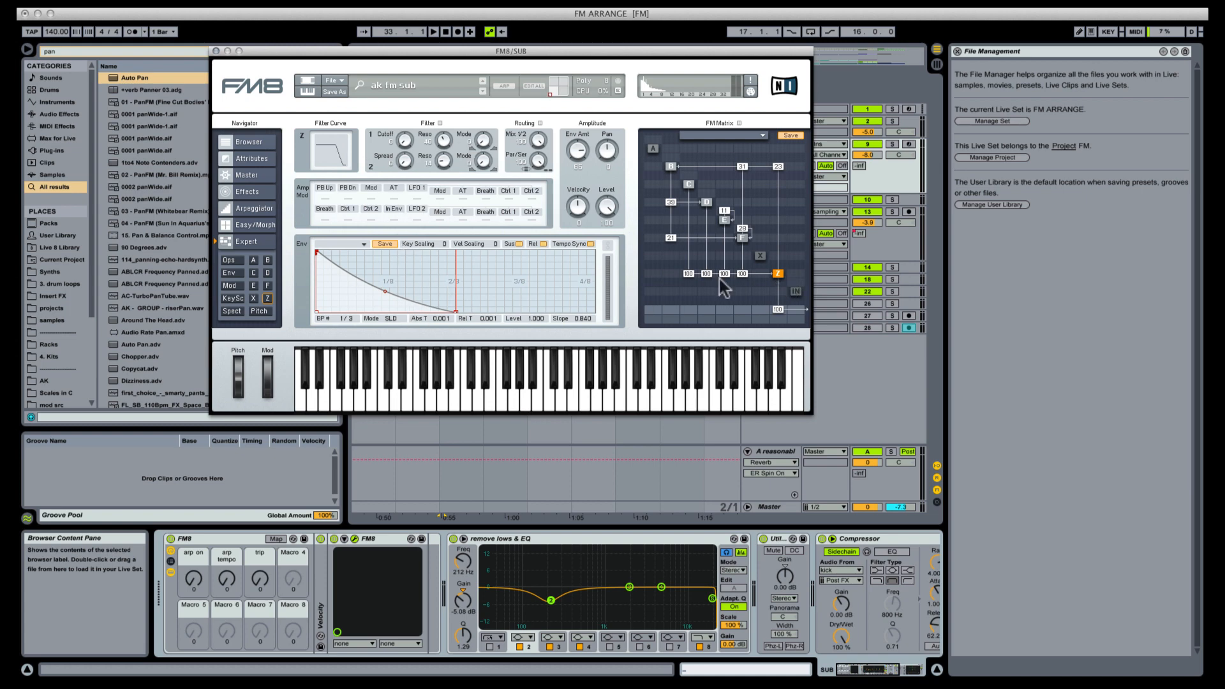
# Step: Arm the SUB track to audition its FM8 patch, and close the synth window
pyautogui.moveTo(684, 59); pyautogui.dragTo(688, 280)
pyautogui.click(909, 144)
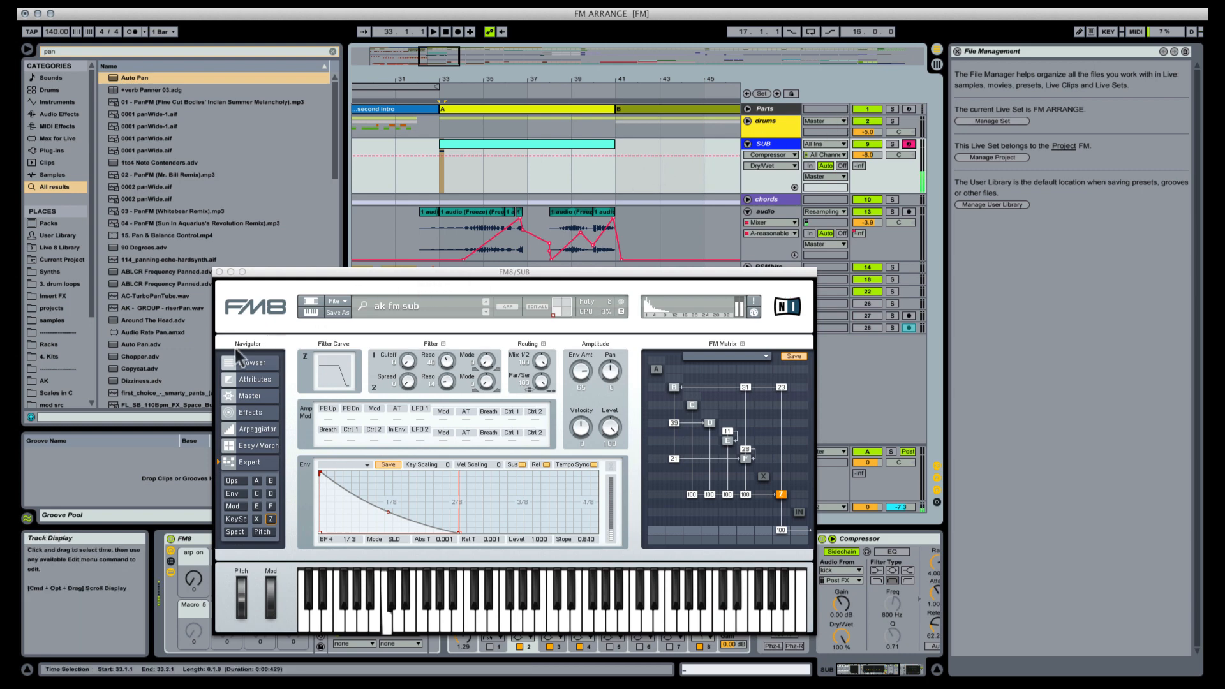
pyautogui.click(220, 273)
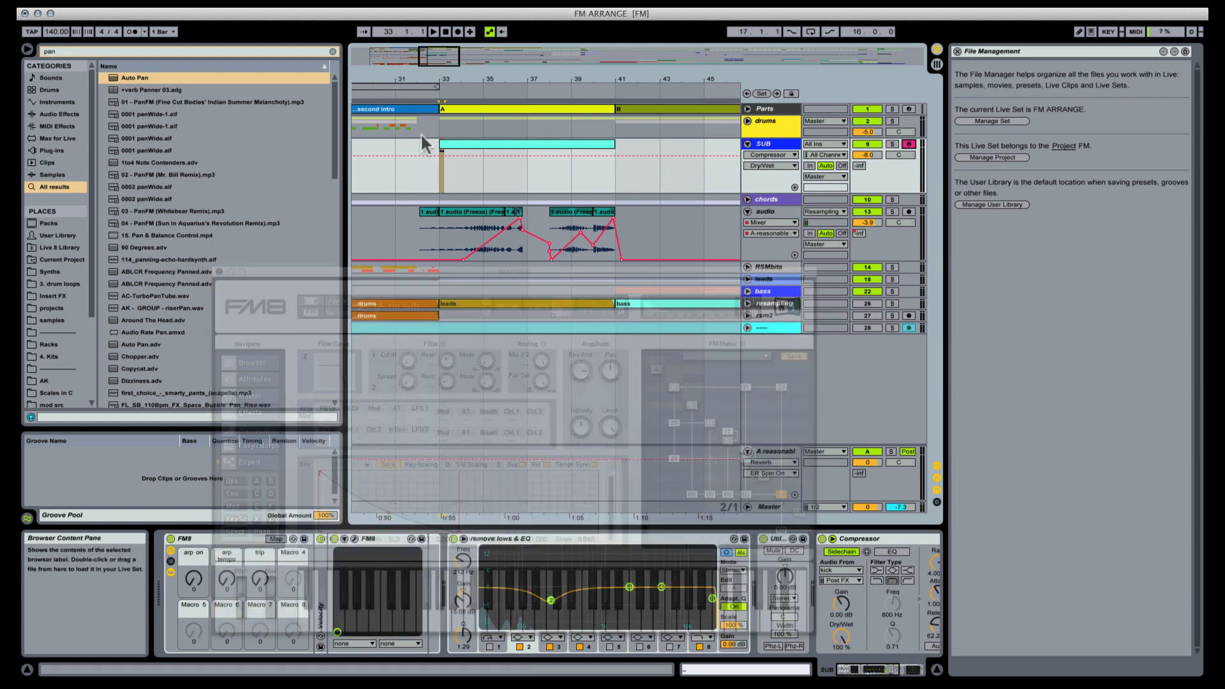
# Step: Delete the SUB clip under section A and insert a new MIDI track directly below the SUB track
pyautogui.click(570, 144)
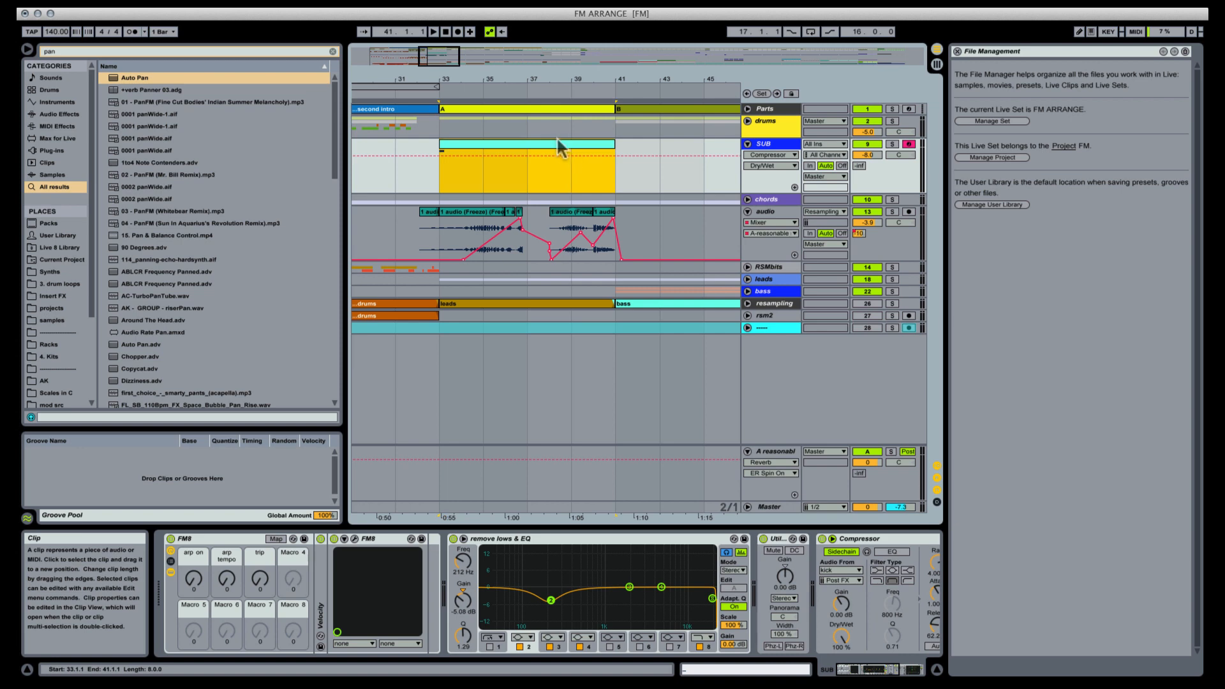
pyautogui.click(766, 144)
pyautogui.press('super+shift+t')
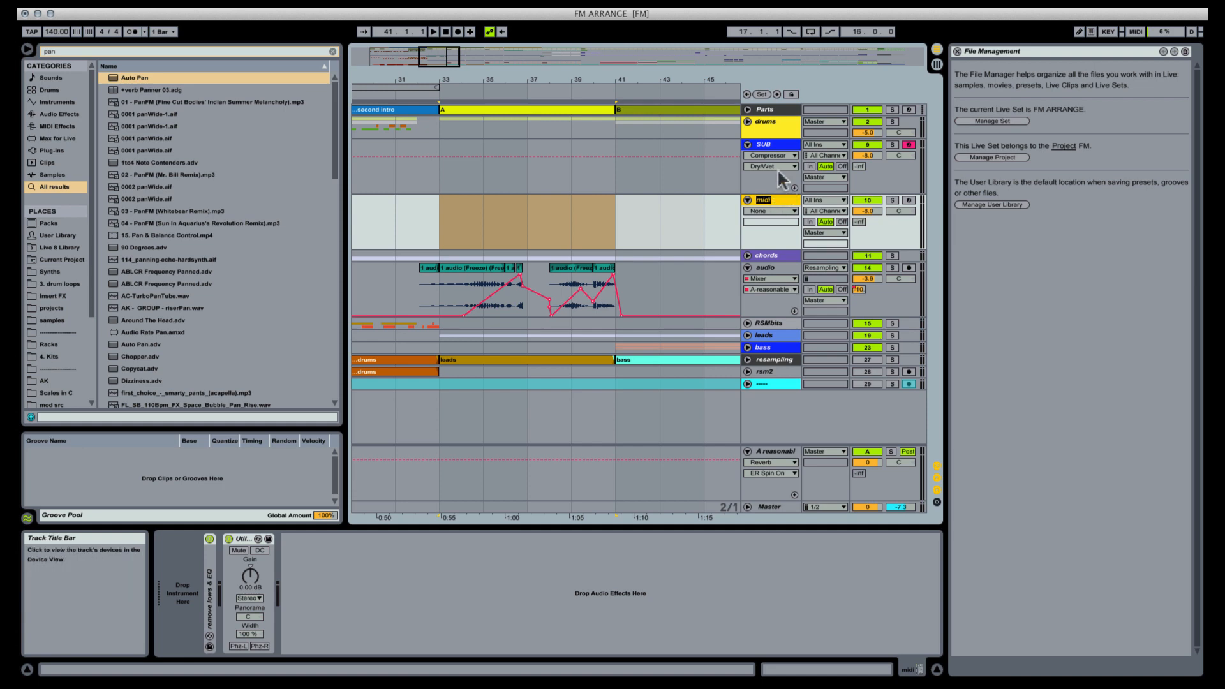
# Step: Rename the SUB track pluckSUB and the new MIDI track PureSub
pyautogui.click(773, 148)
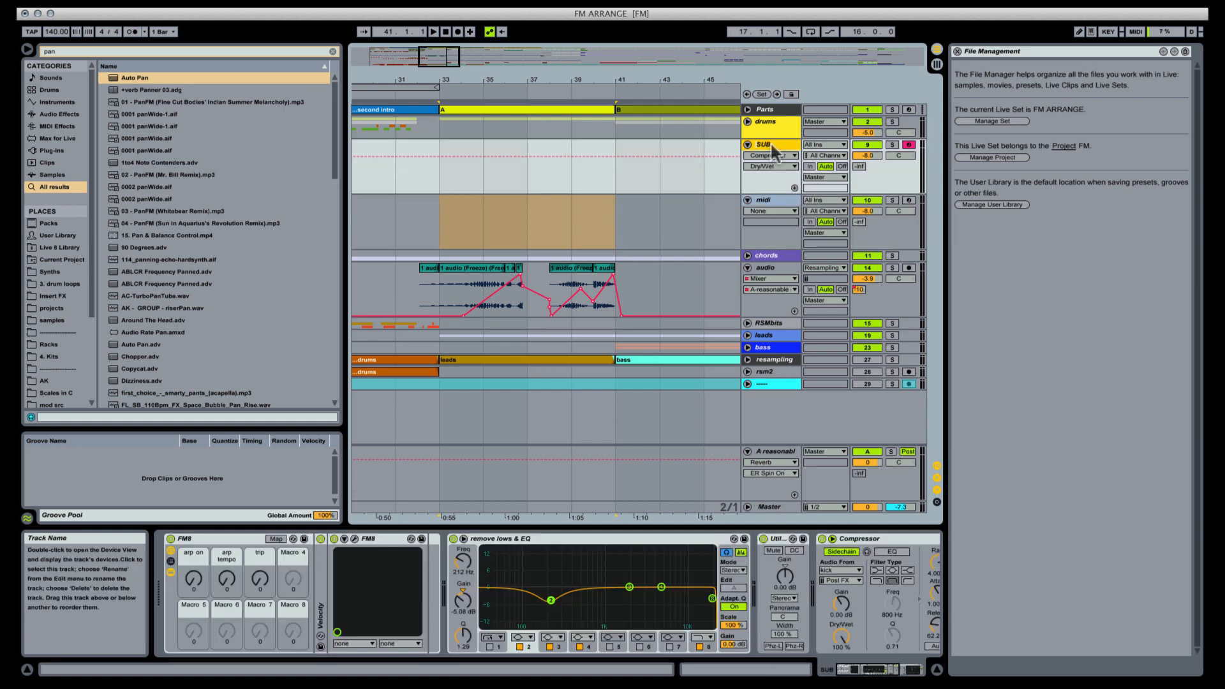
pyautogui.press('Down')
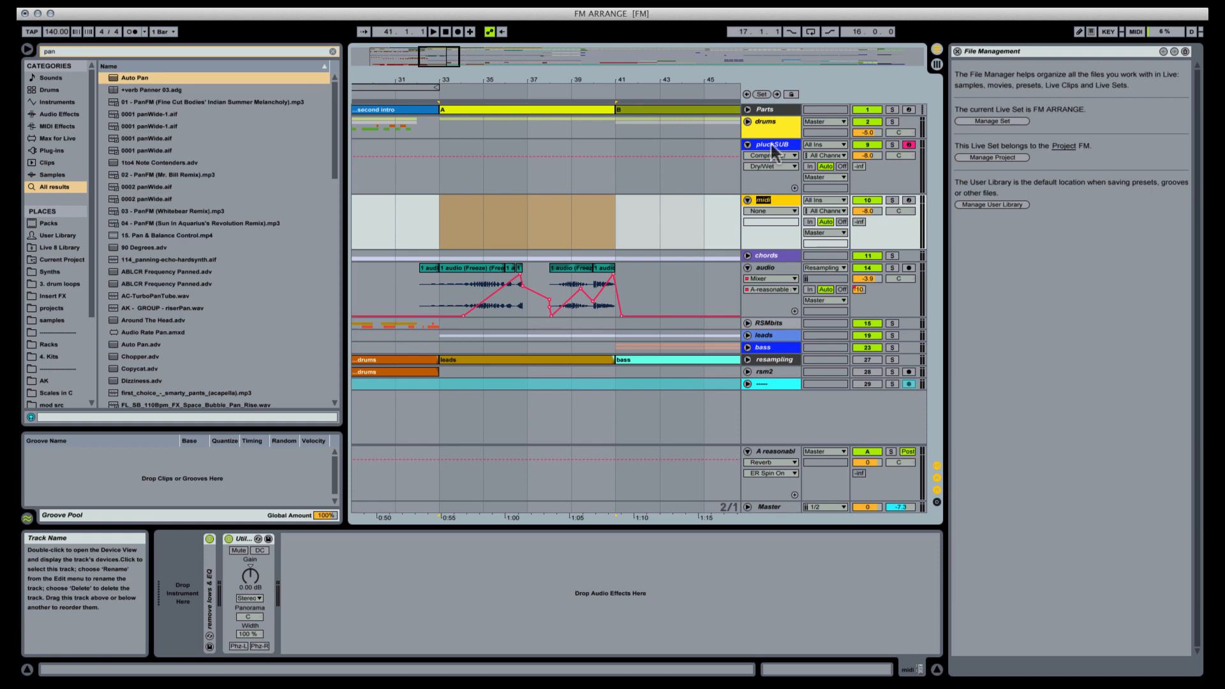
pyautogui.press('Return')
pyautogui.press('super+r')
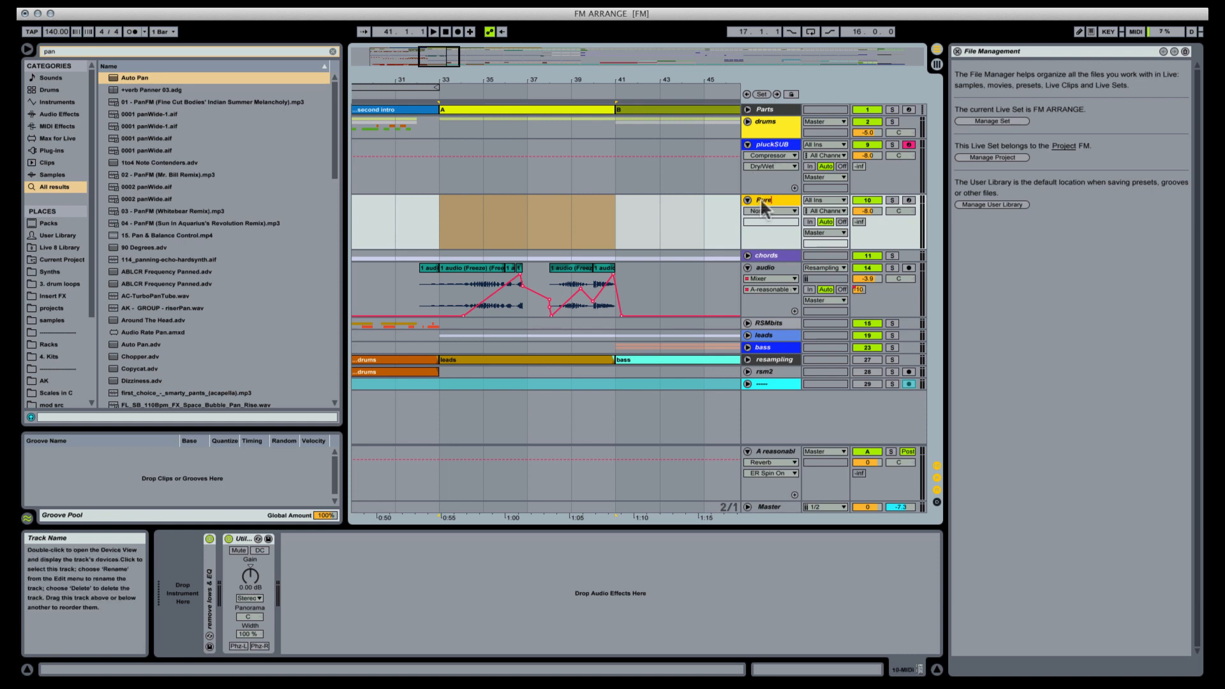
pyautogui.write('PureSub')
pyautogui.press('Return')
# Step: Search the browser for "fm8" and load FM8.adg onto the PureSub track, placing its window clear of the mixer
pyautogui.press('super+f')
pyautogui.write('fm8')
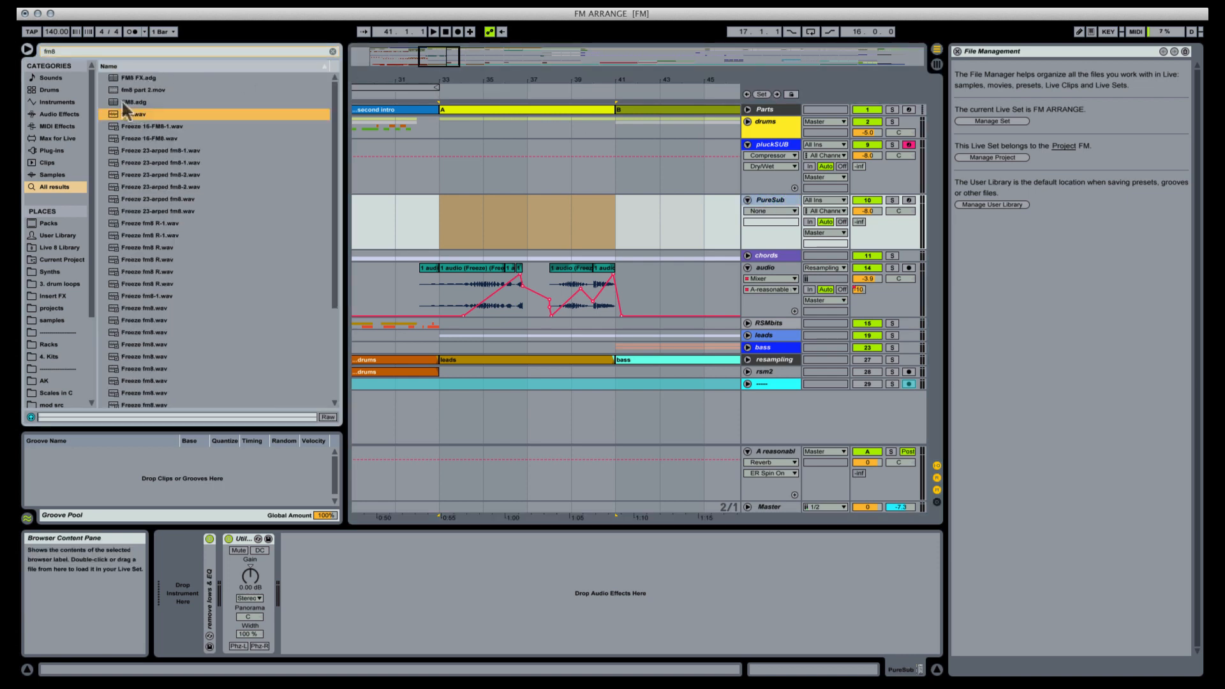
pyautogui.click(132, 104)
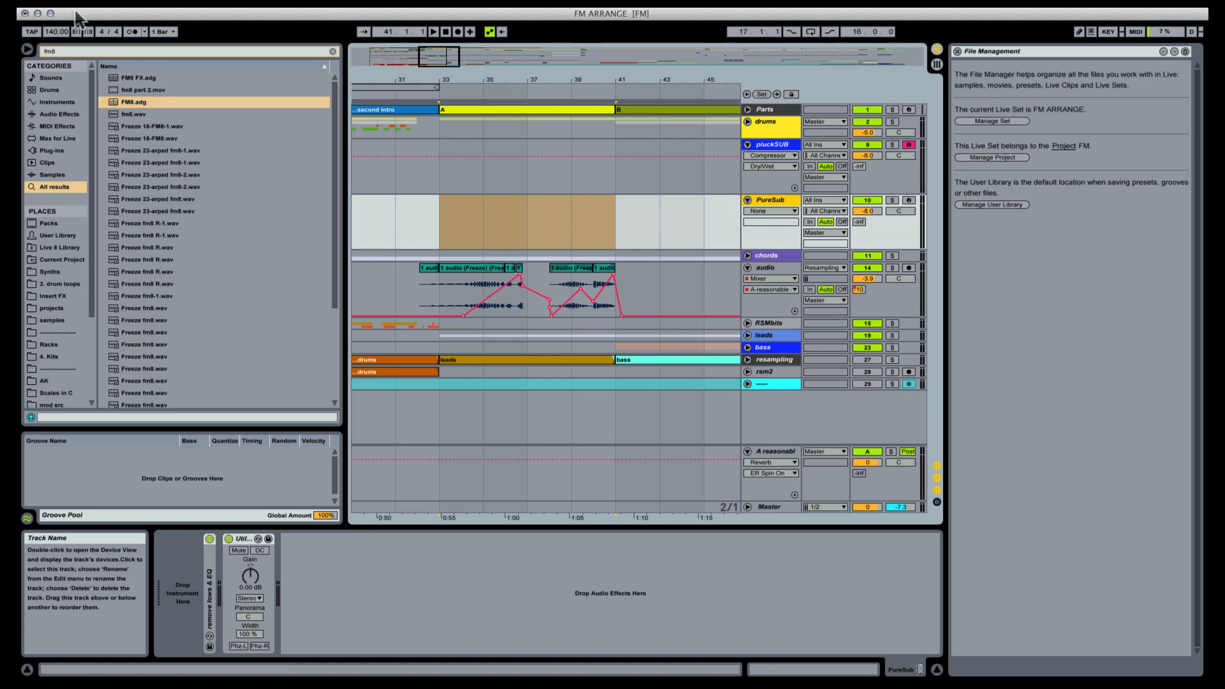
pyautogui.moveTo(133, 103); pyautogui.dragTo(177, 572)
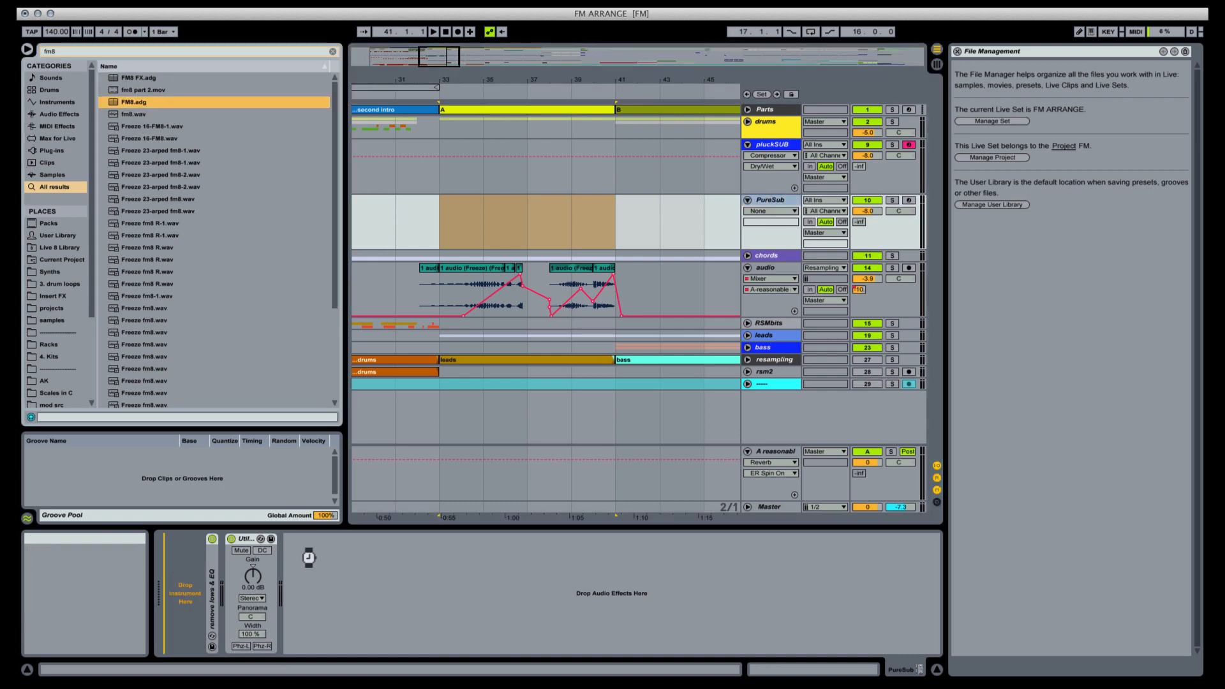
pyautogui.moveTo(468, 264); pyautogui.dragTo(335, 81)
# Step: Deactivate the "remove lows & EQ" and Utility devices on PureSub and arm the track
pyautogui.doubleClick(455, 587)
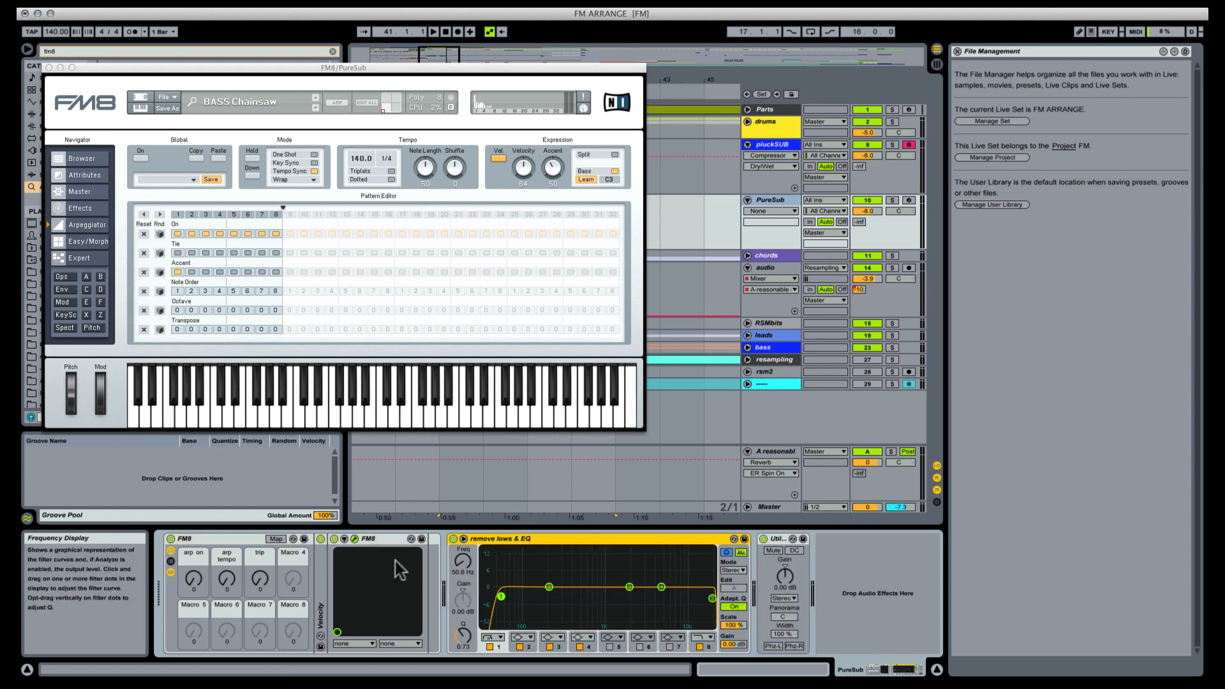
pyautogui.click(453, 539)
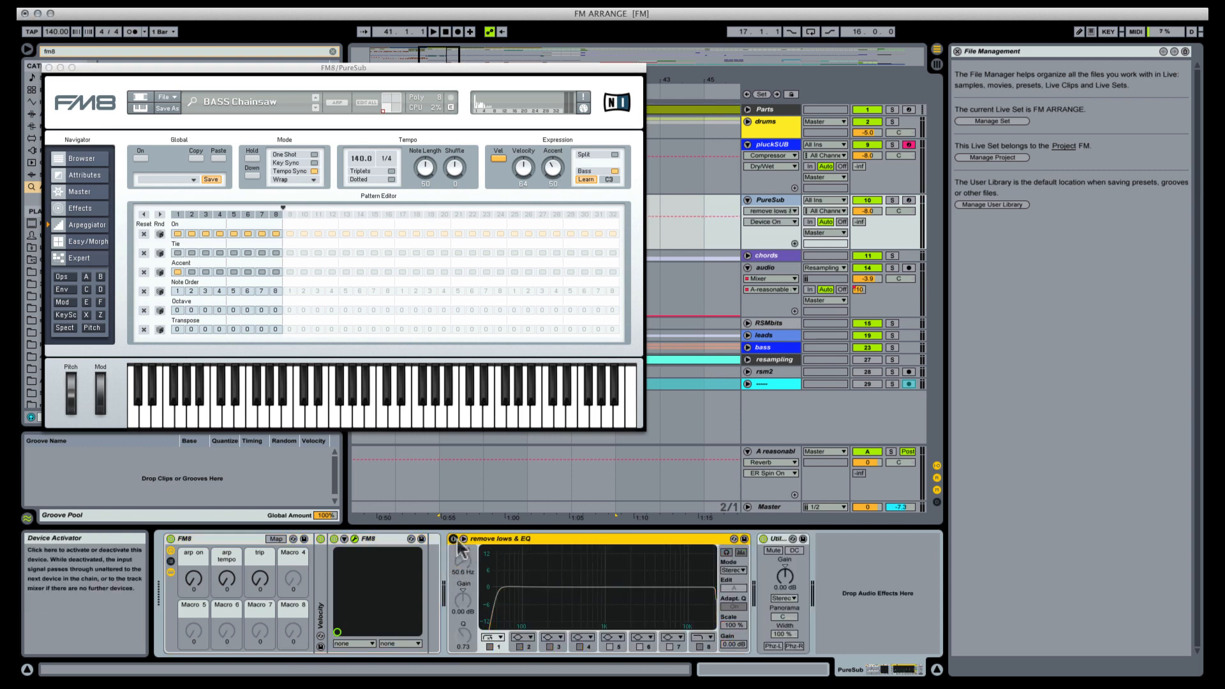
pyautogui.click(764, 539)
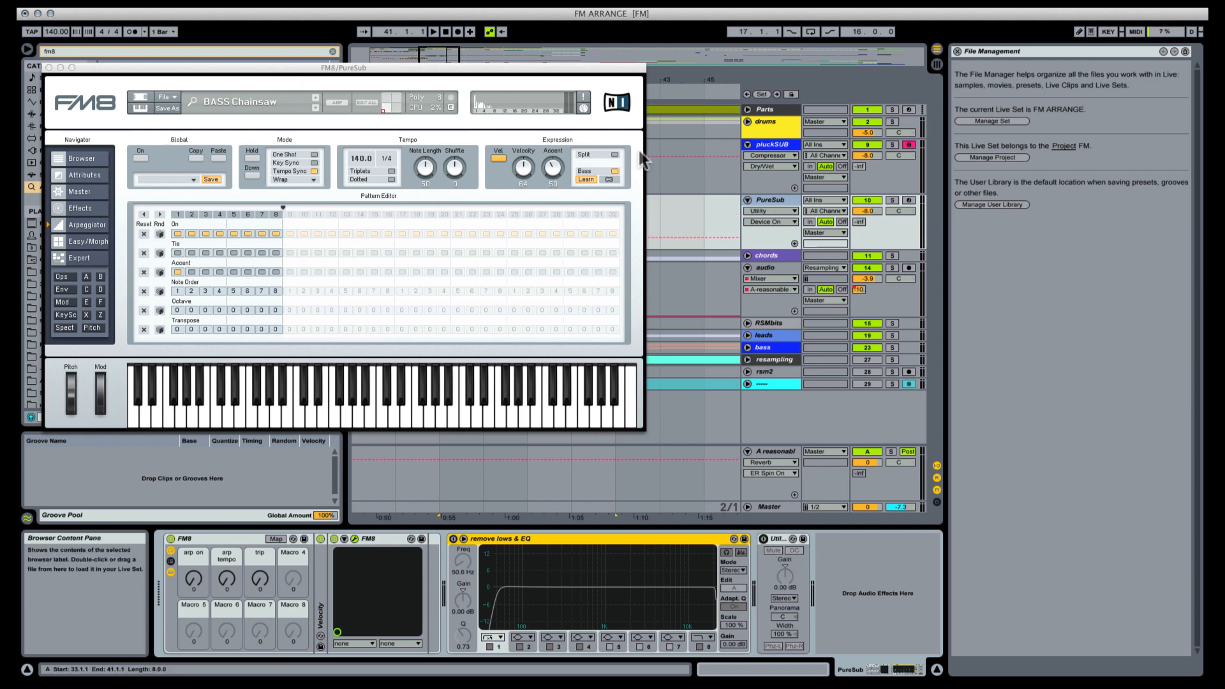
pyautogui.click(909, 200)
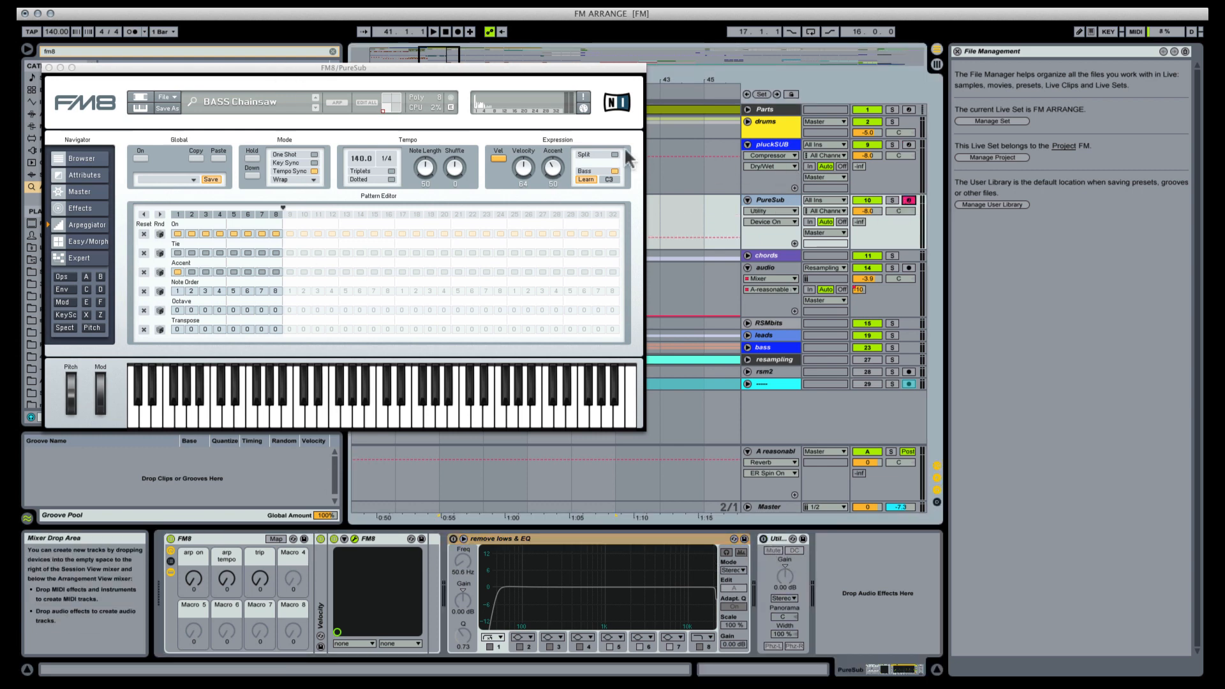
# Step: Start a new blank FM8 sound and set operator F's output level to 100 in the FM matrix
pyautogui.click(170, 97)
pyautogui.click(179, 101)
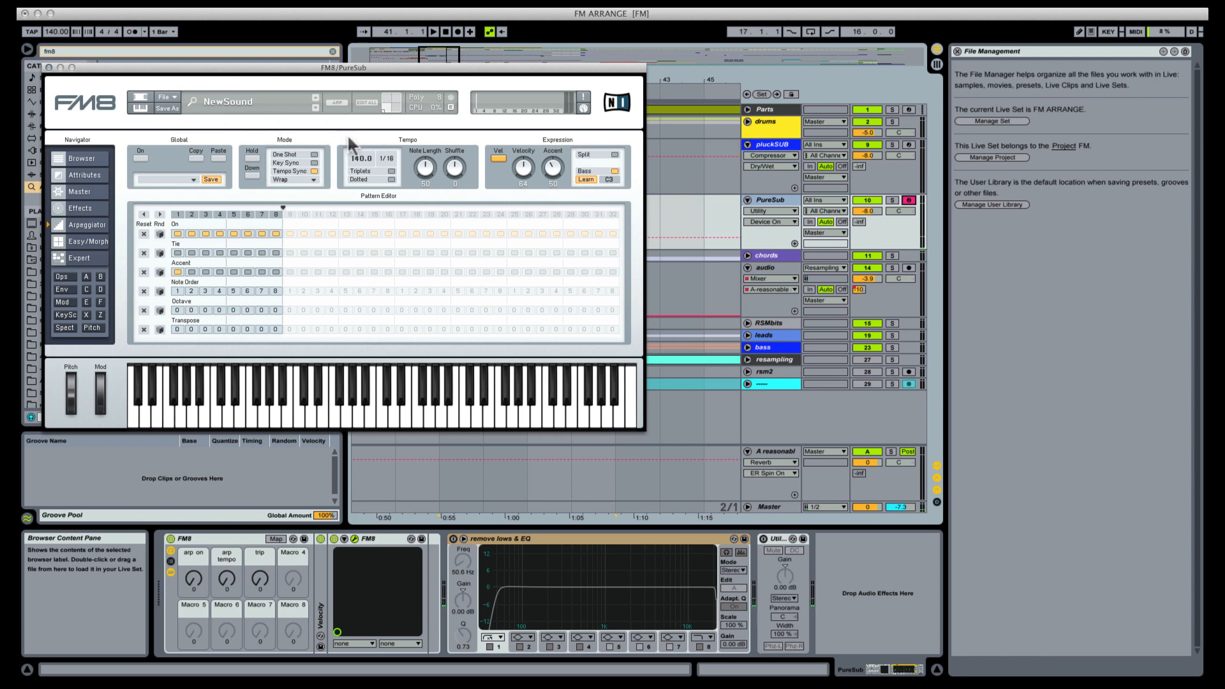
pyautogui.click(62, 277)
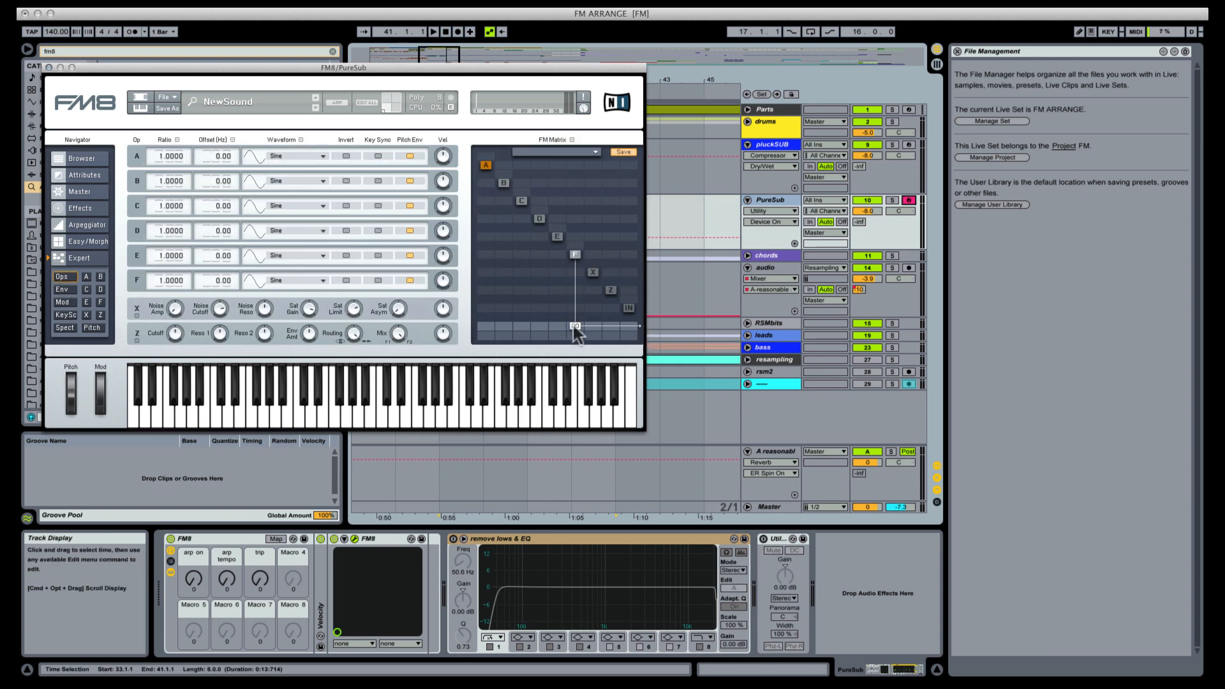
pyautogui.moveTo(576, 331); pyautogui.dragTo(541, 97)
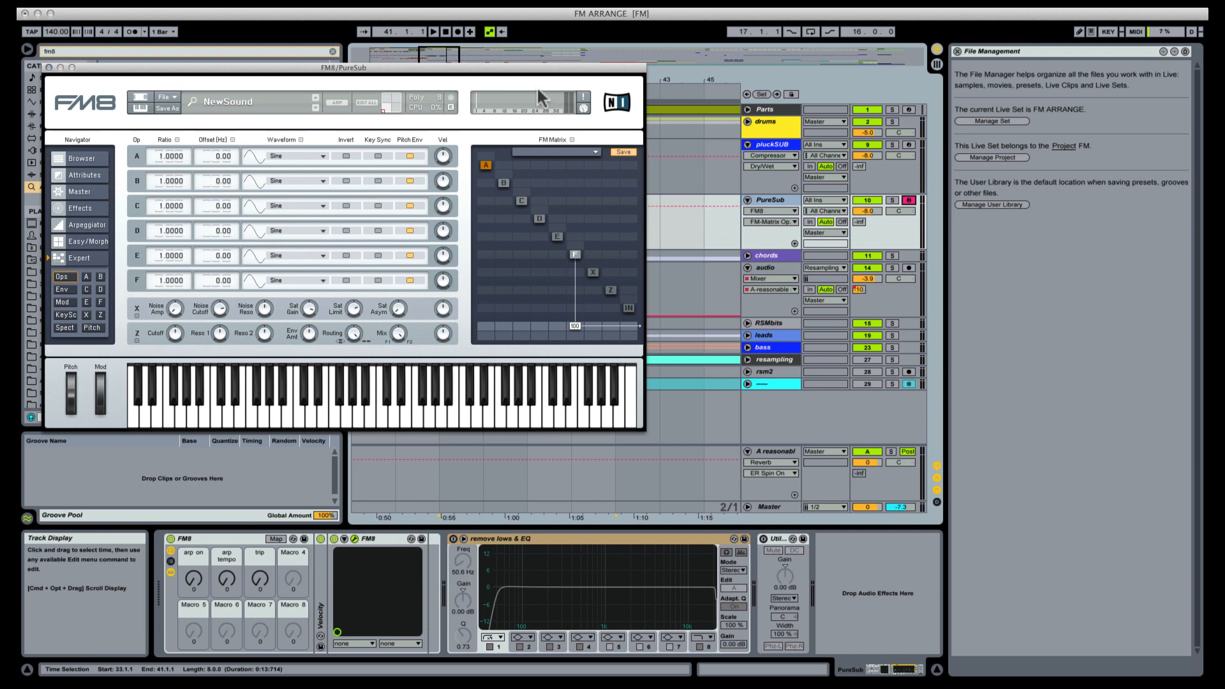
# Step: Lengthen the attack of operator F's envelope to 0.015
pyautogui.click(100, 302)
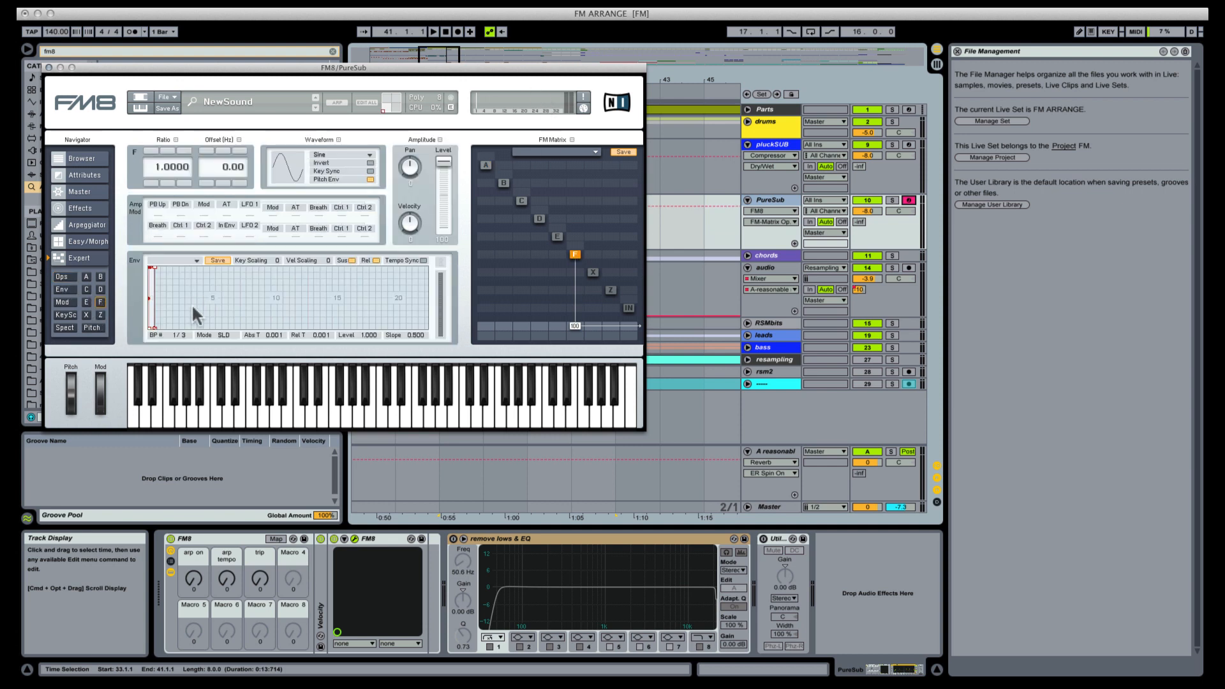
pyautogui.doubleClick(152, 291)
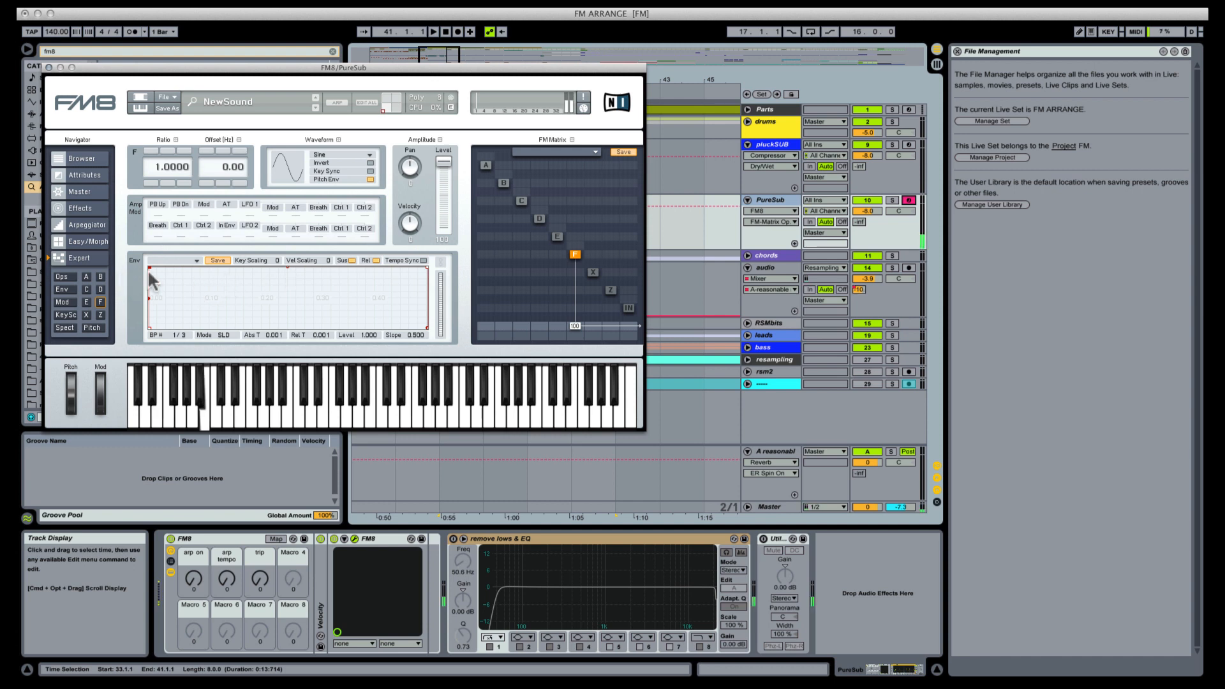
pyautogui.moveTo(150, 266); pyautogui.dragTo(157, 267)
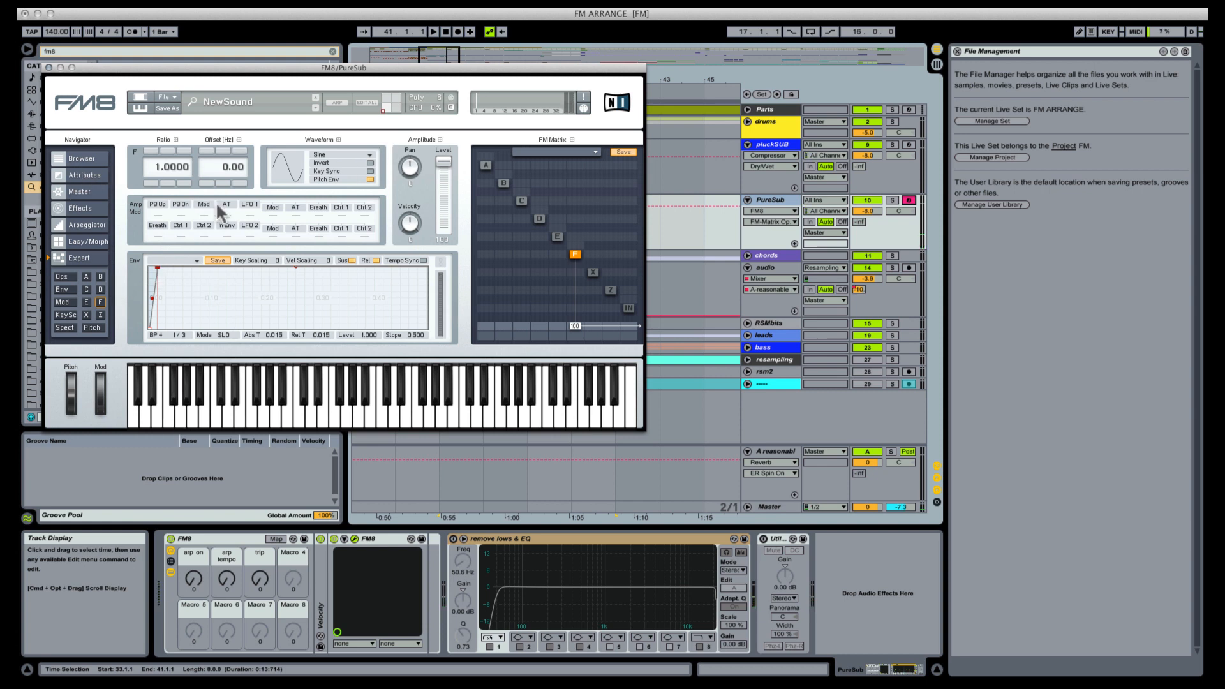
# Step: Enable Invert on operator F's sine waveform and test its Pitch Env switch
pyautogui.click(89, 160)
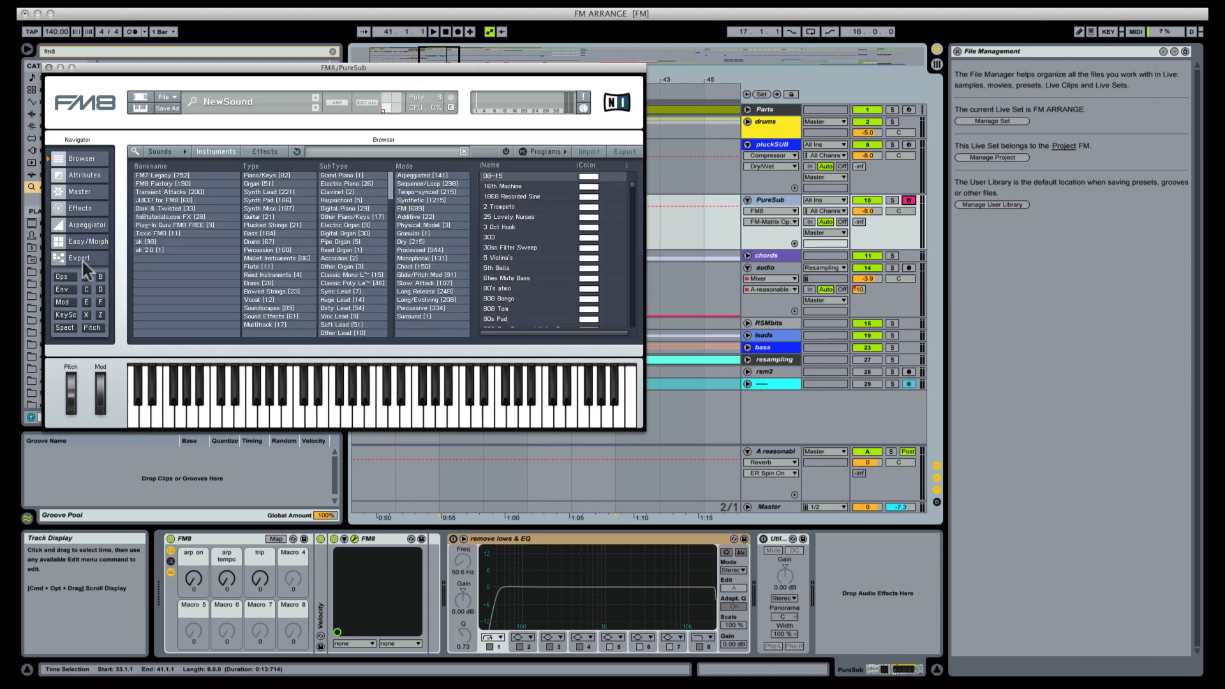
pyautogui.click(101, 302)
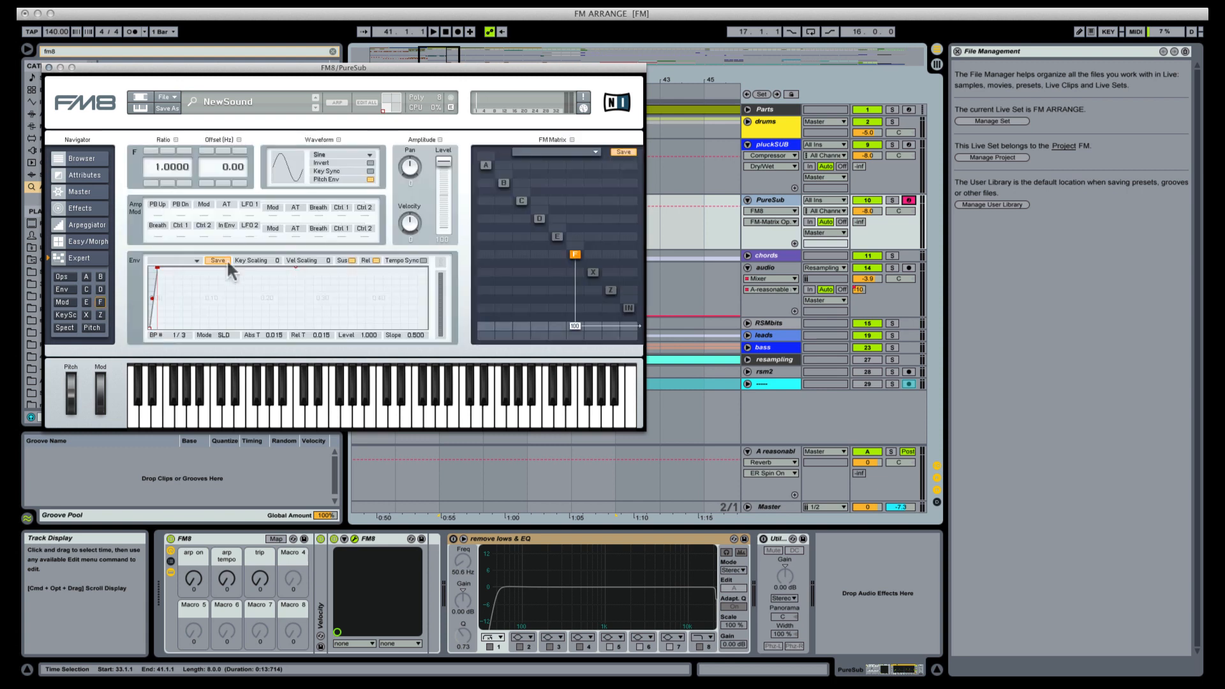
pyautogui.click(370, 164)
pyautogui.click(341, 180)
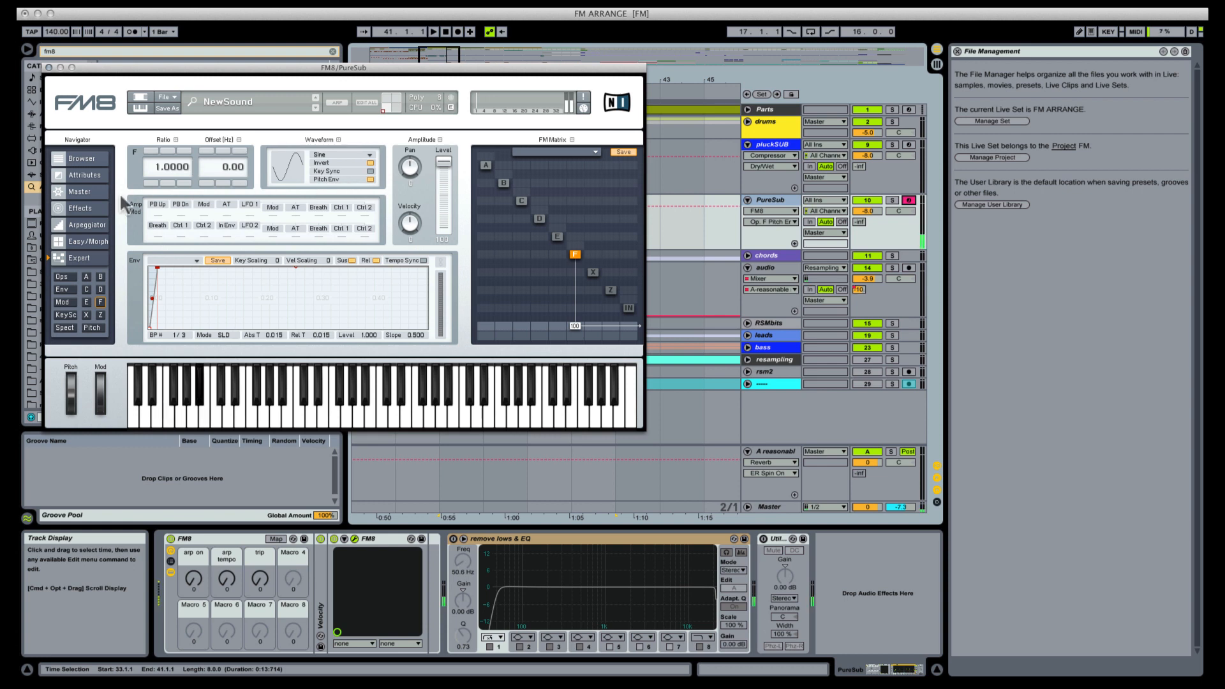
# Step: Enable FM8's Cabinet effect and raise its Bass to 11
pyautogui.click(76, 209)
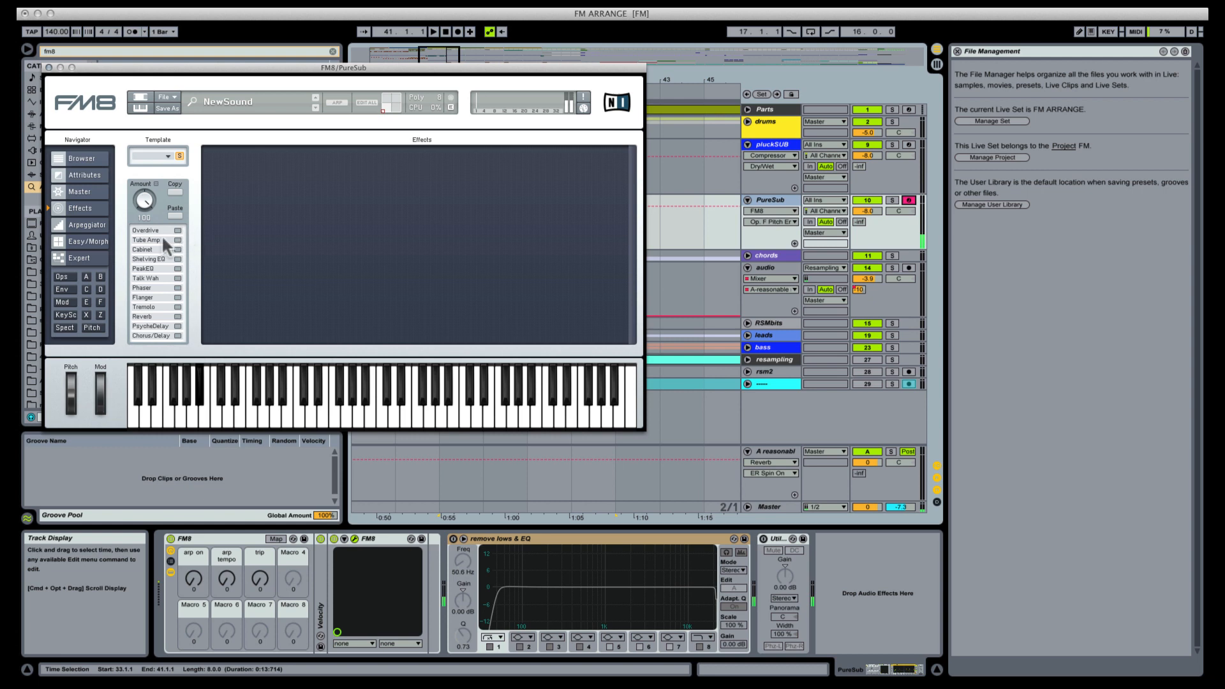
pyautogui.click(177, 249)
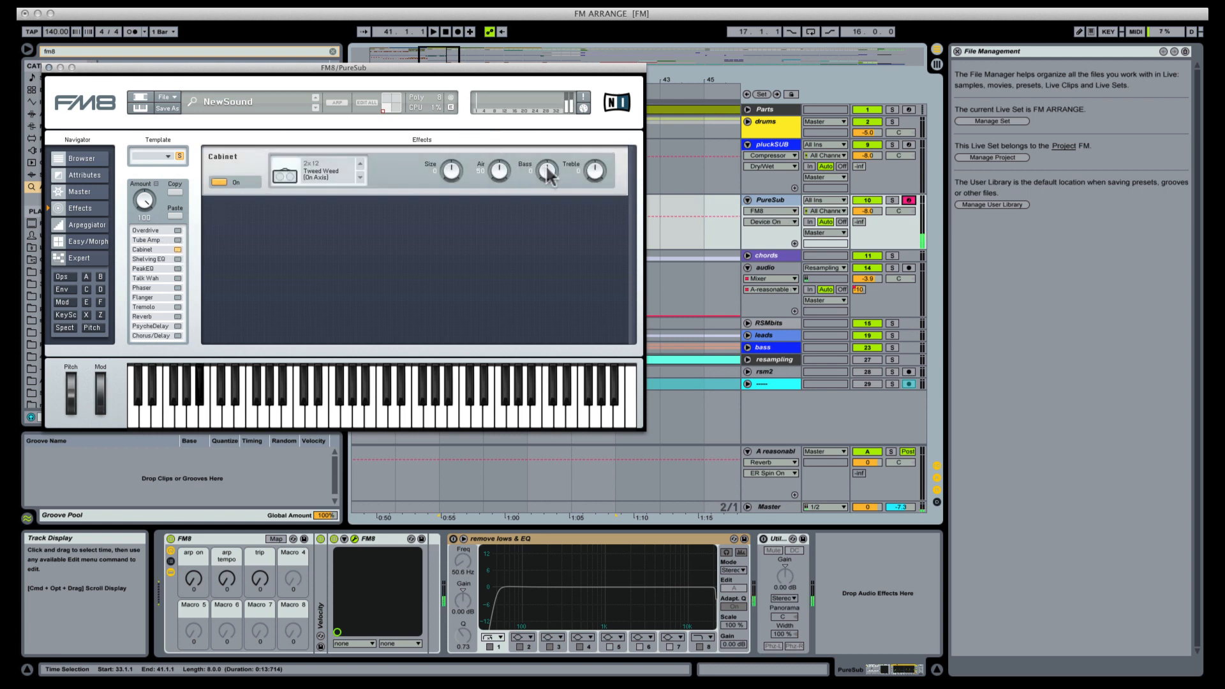
pyautogui.moveTo(546, 168); pyautogui.dragTo(554, 148)
# Step: Select Komplete Audio 6 as the output for Soundflower (2ch)
pyautogui.click(786, 5)
pyautogui.moveTo(770, 5)
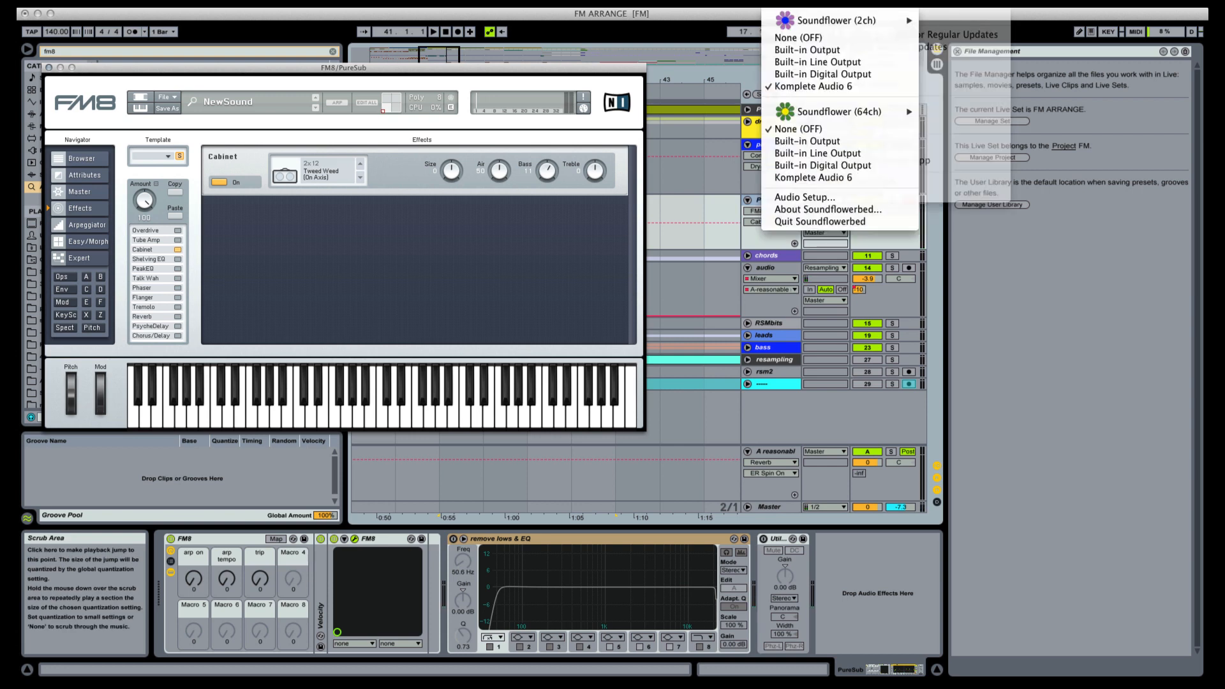
pyautogui.click(792, 84)
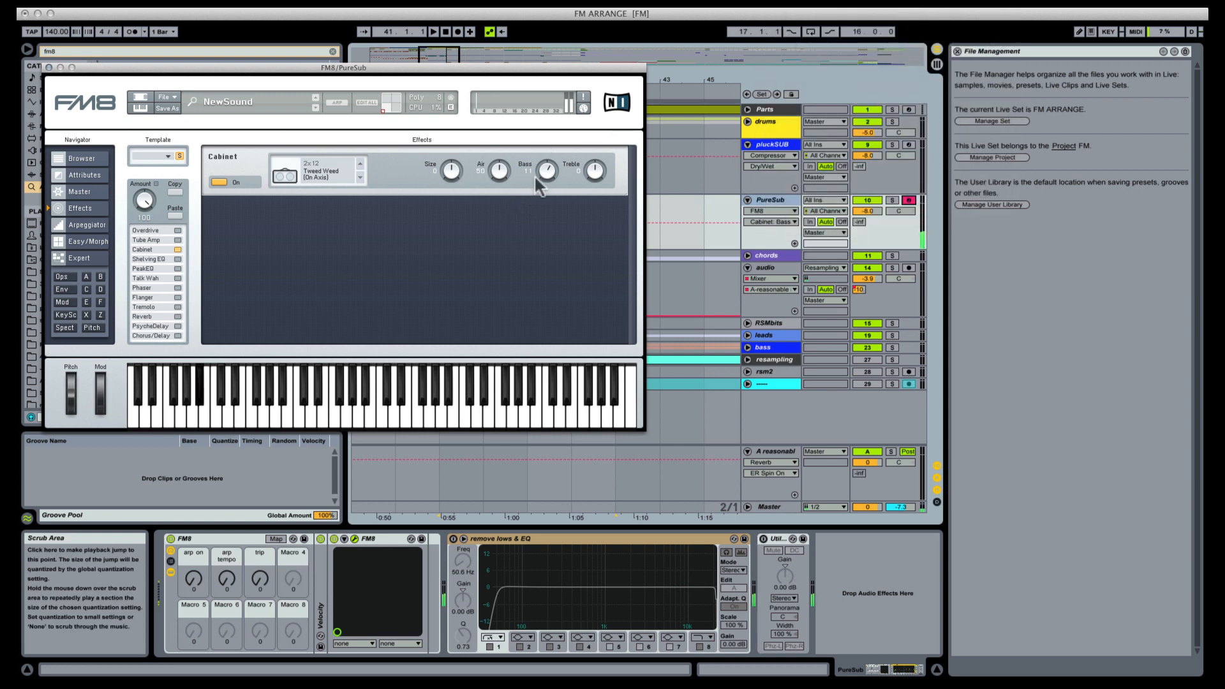
# Step: Switch the Cabinet effect's model to 4x10 Bass-WR (On Axis) and try out the Tube Amp effect
pyautogui.click(360, 163)
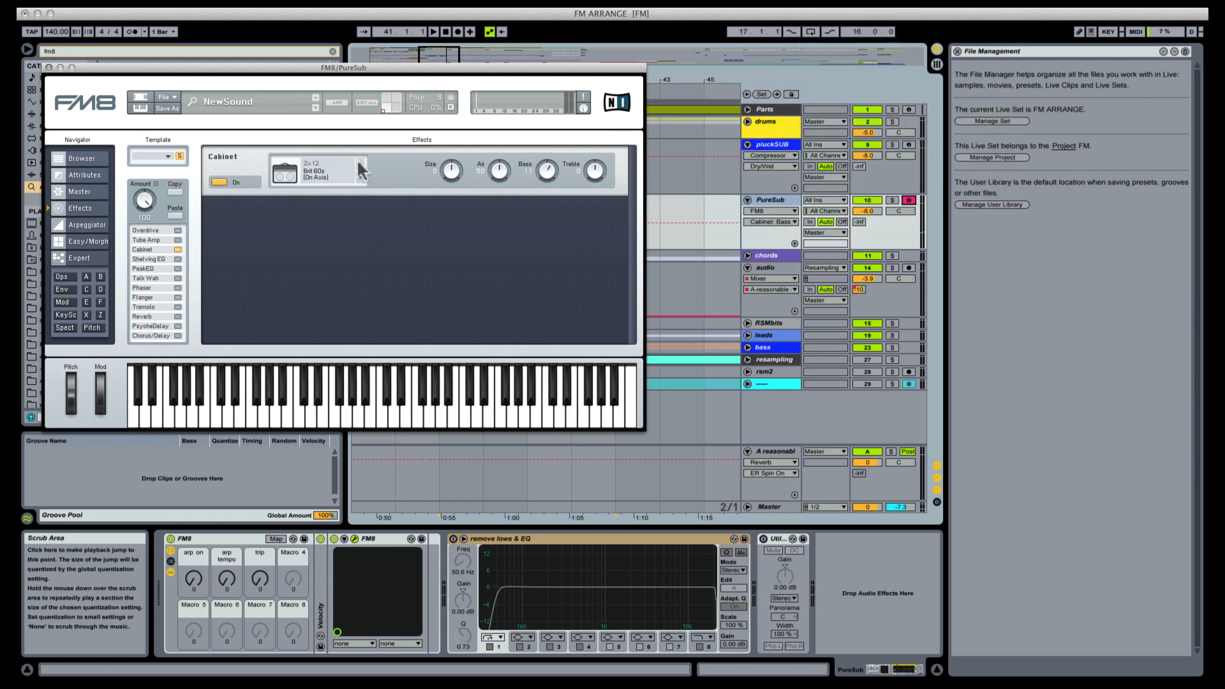
pyautogui.click(360, 163)
pyautogui.click(360, 164)
pyautogui.click(360, 163)
pyautogui.click(178, 240)
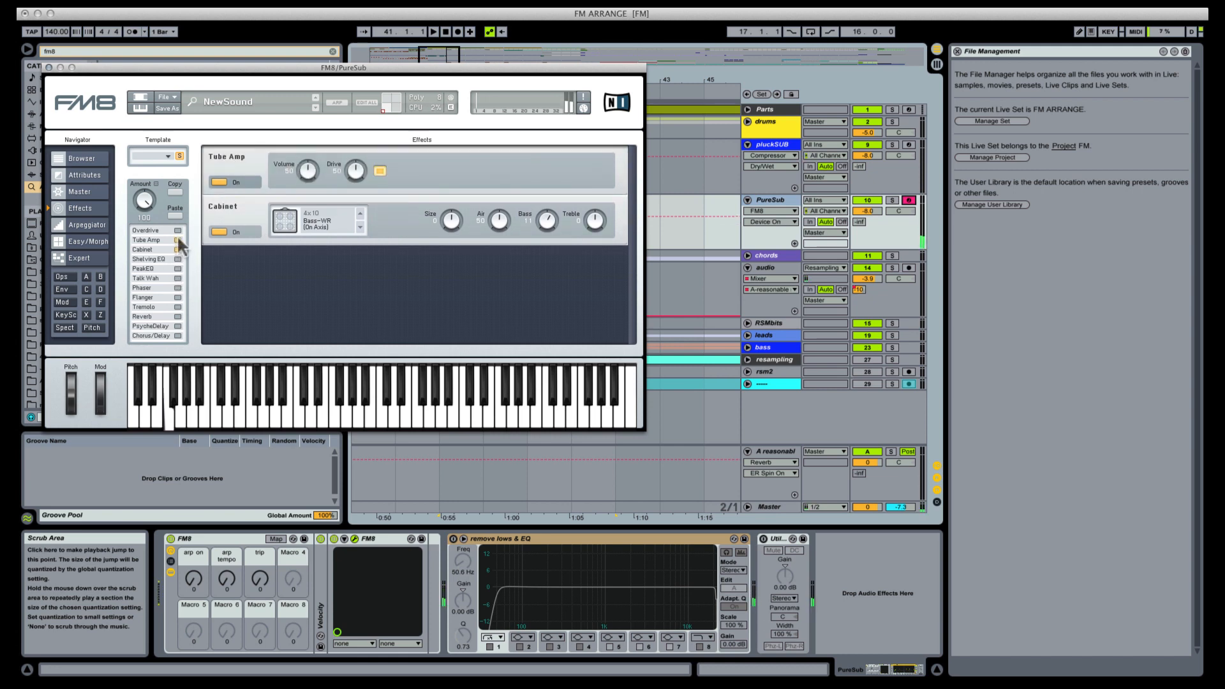
pyautogui.click(178, 240)
# Step: Enable FM8's Overdrive with Drive 14, Bass 73 and Volume 74, and adjust its Tone
pyautogui.click(178, 230)
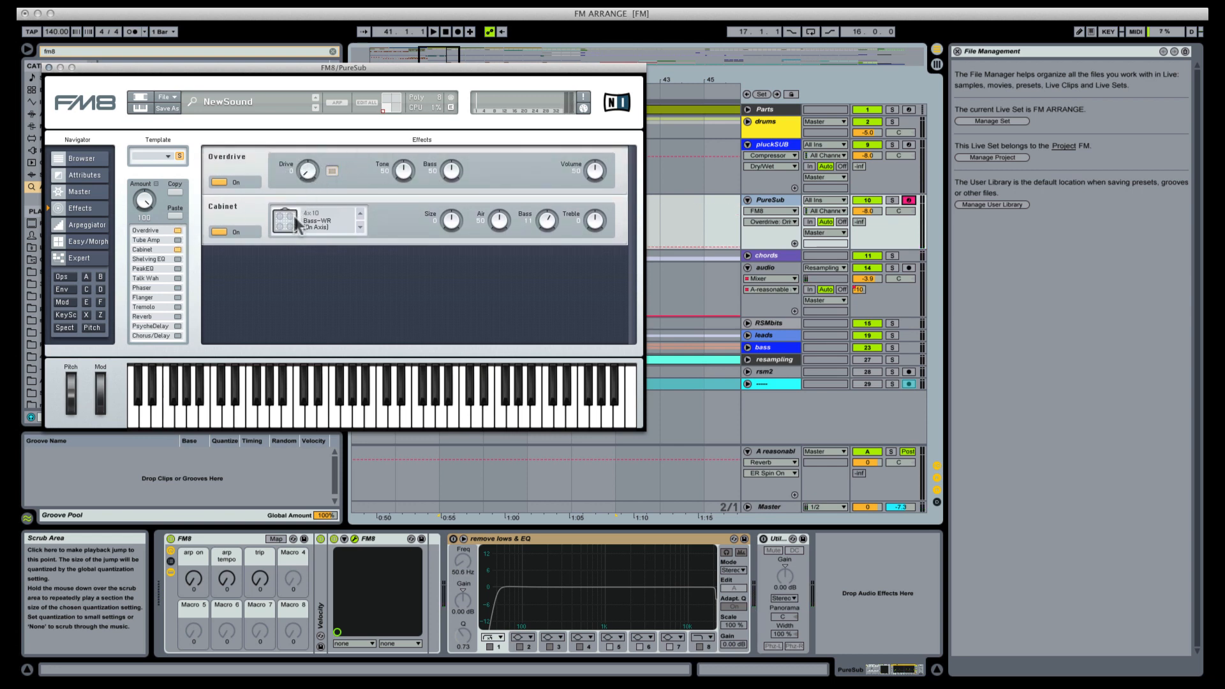
pyautogui.moveTo(290, 199); pyautogui.dragTo(288, 198)
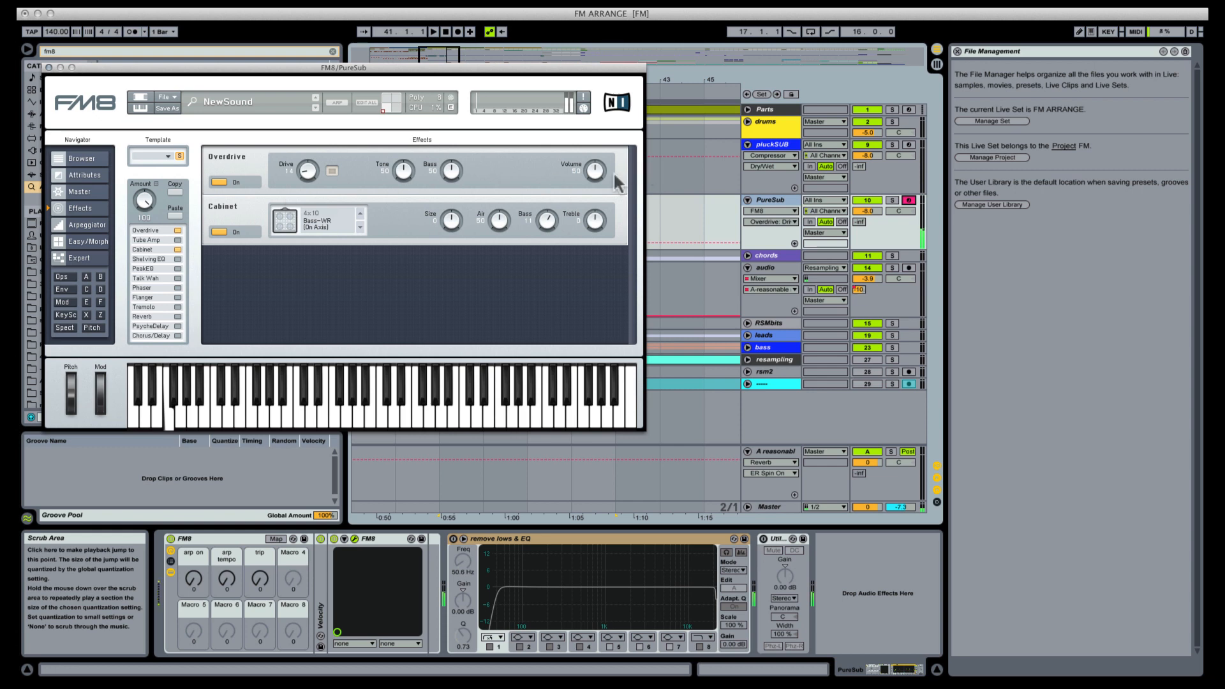
pyautogui.moveTo(595, 168); pyautogui.dragTo(560, 154)
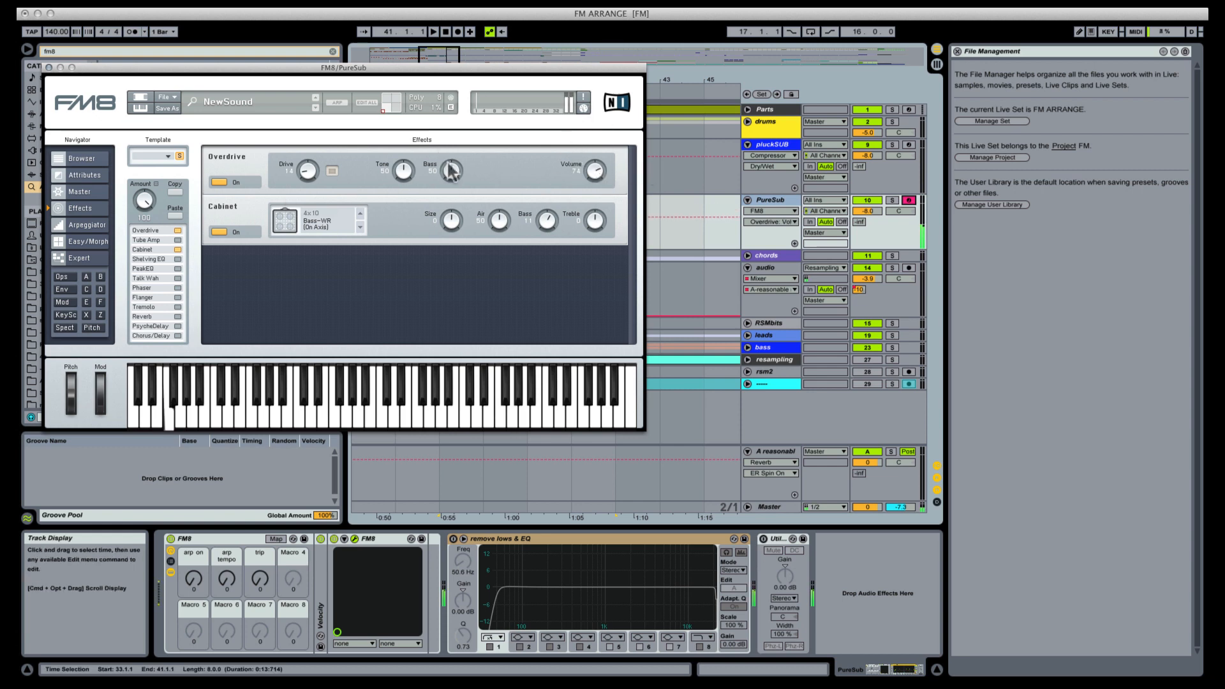
pyautogui.moveTo(461, 163); pyautogui.dragTo(455, 150)
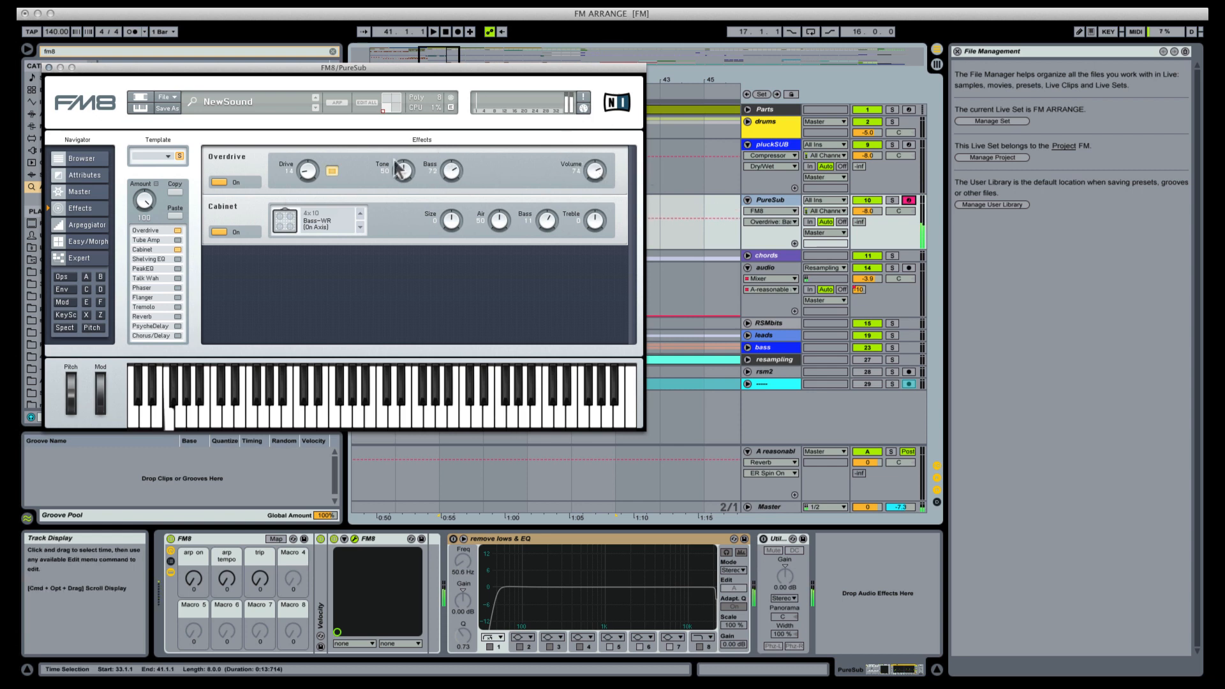
pyautogui.moveTo(401, 184); pyautogui.dragTo(397, 190)
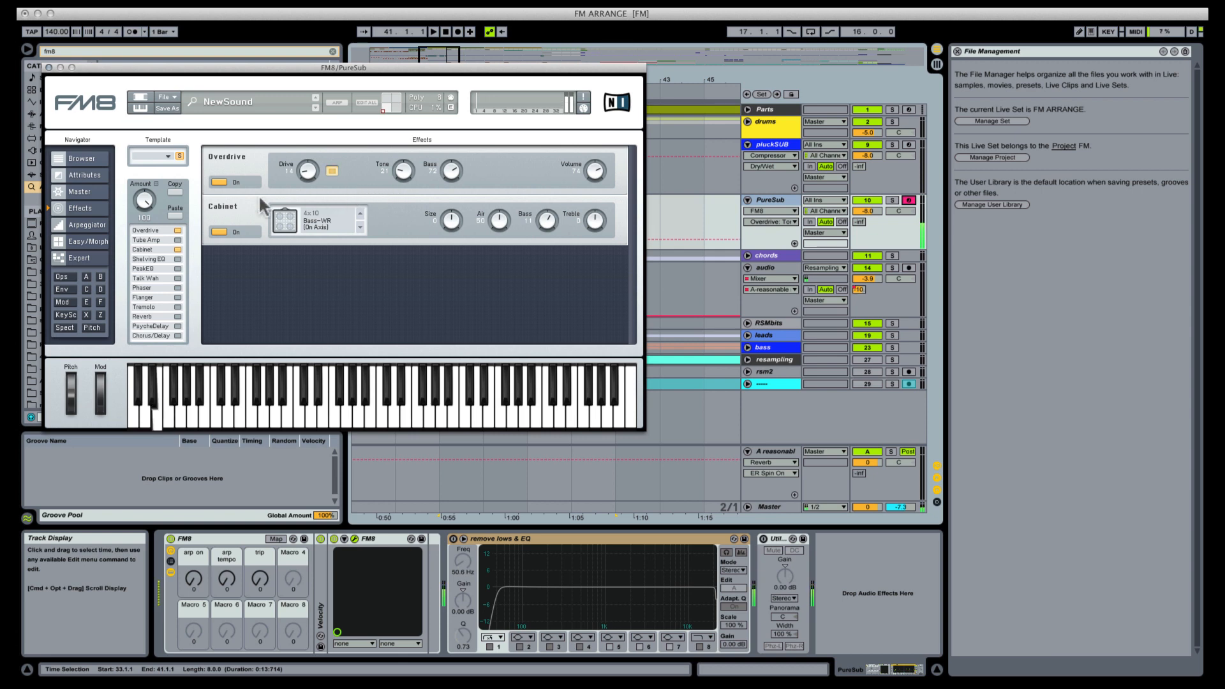
# Step: Close the FM8 window, insert an empty MIDI clip on PureSub from bar 33 to 41, and open its note editor
pyautogui.click(50, 67)
pyautogui.click(425, 219)
pyautogui.moveTo(422, 203); pyautogui.dragTo(622, 197)
pyautogui.press('super+shift+m')
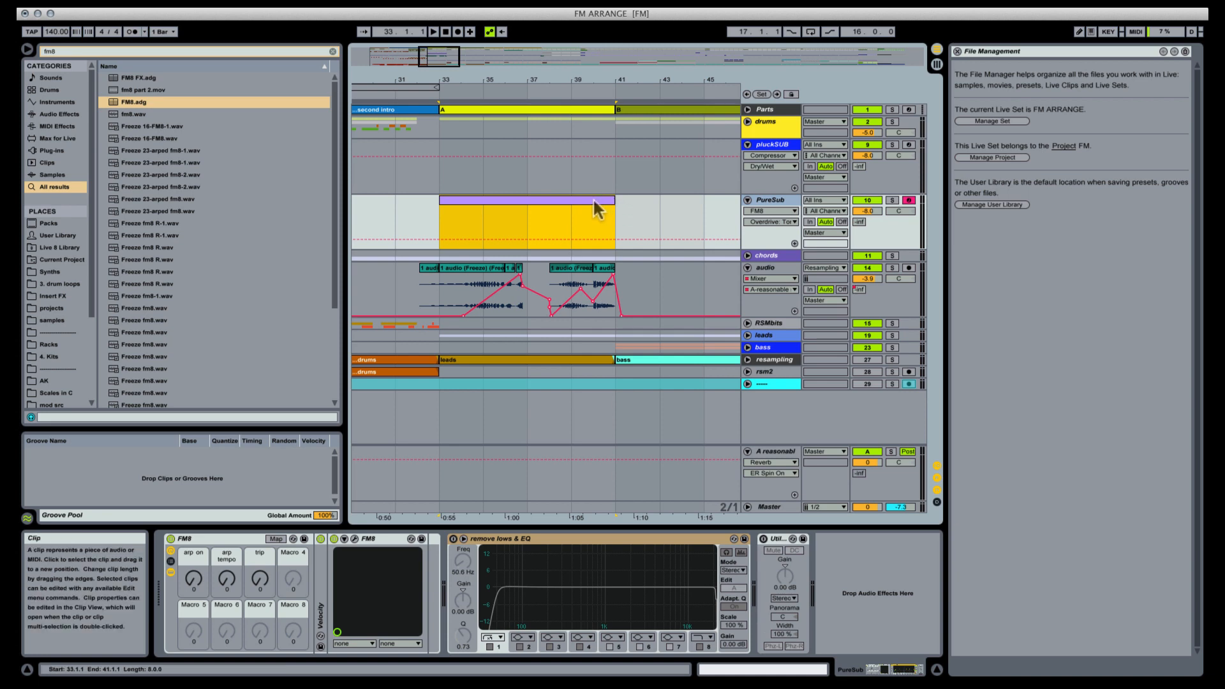
pyautogui.doubleClick(592, 198)
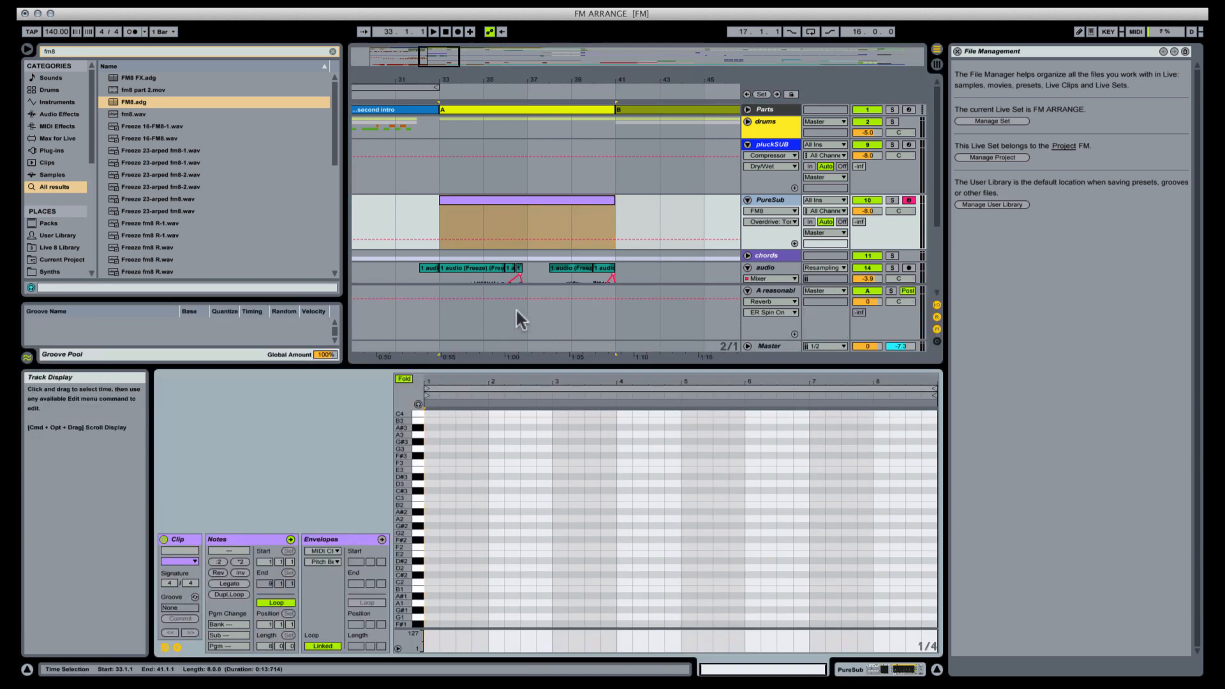
# Step: Solo the chords and leads tracks and play section A from bar 33
pyautogui.scroll(-3, 739, 204)
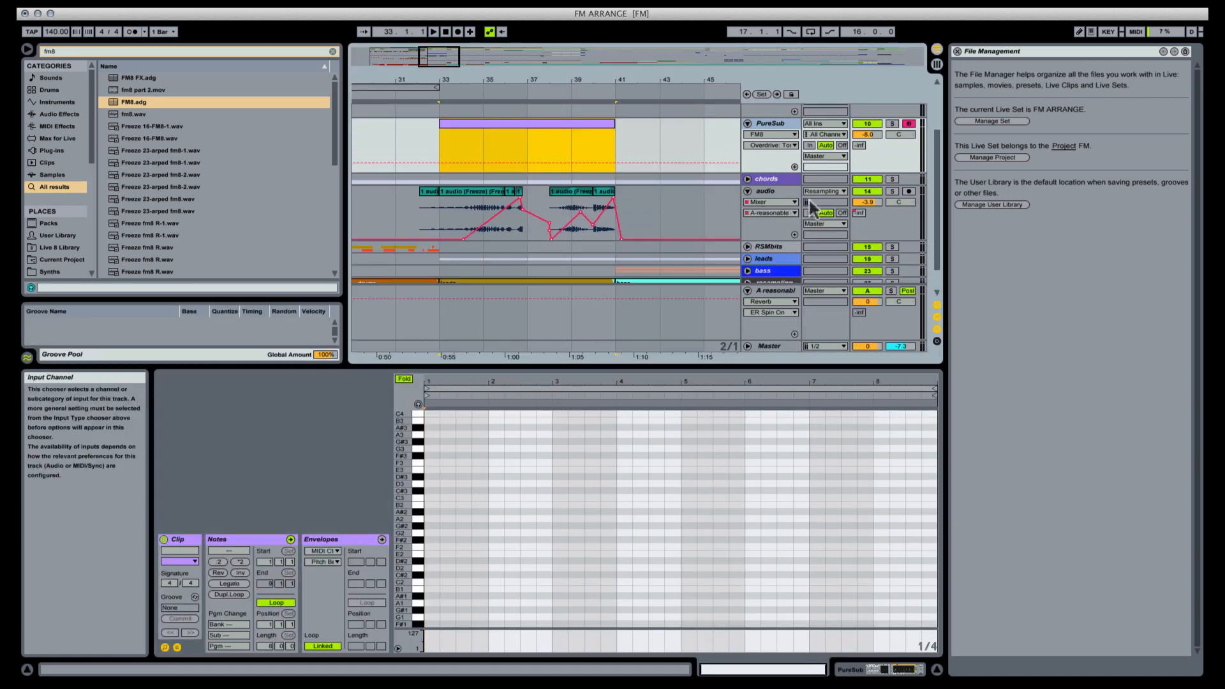
pyautogui.click(892, 178)
pyautogui.press('space')
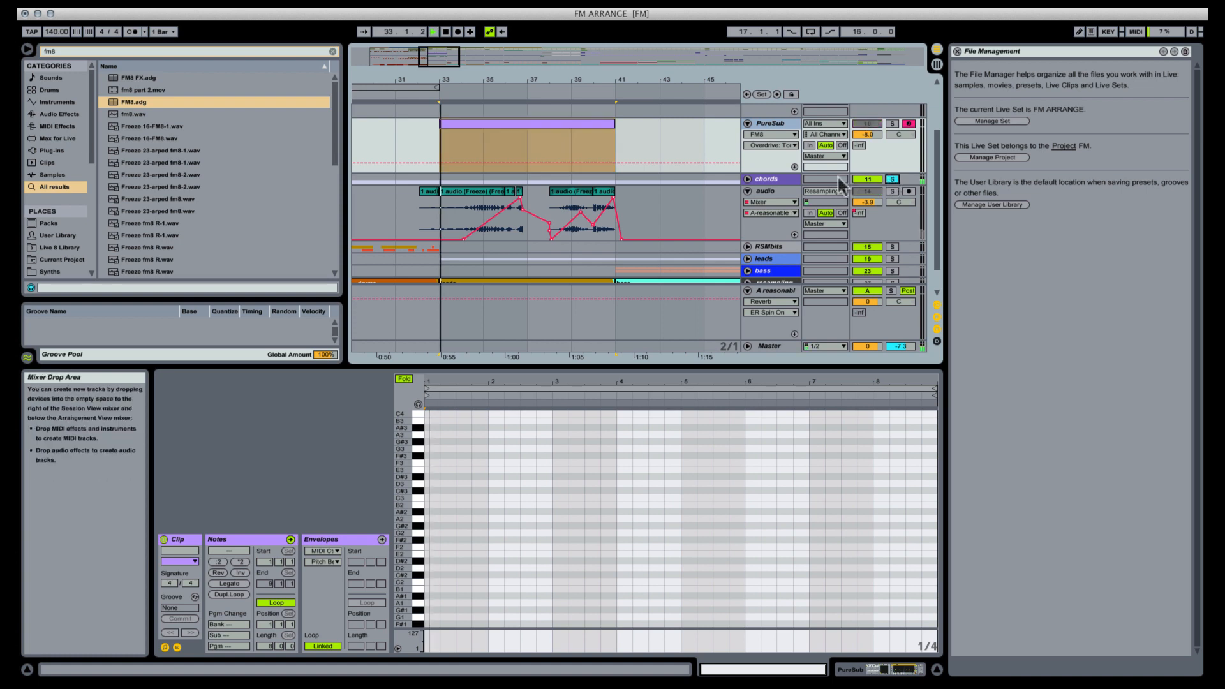
pyautogui.scroll(-1, 610, 205)
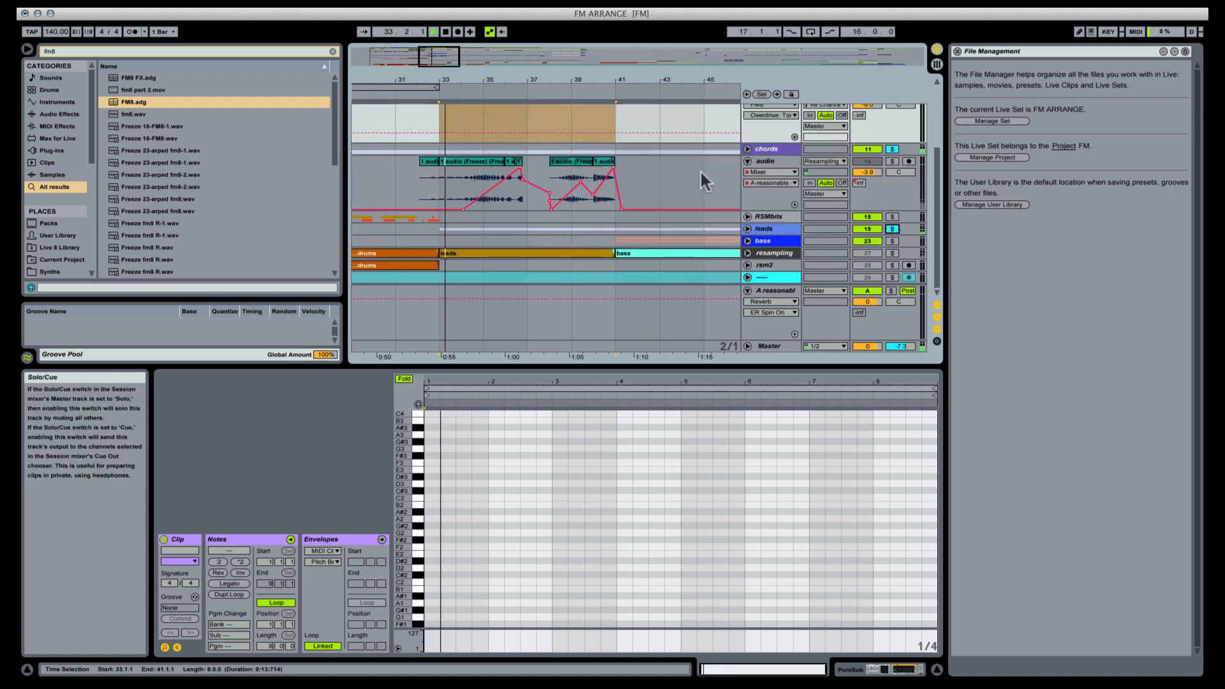
pyautogui.scroll(2, 638, 191)
pyautogui.click(552, 160)
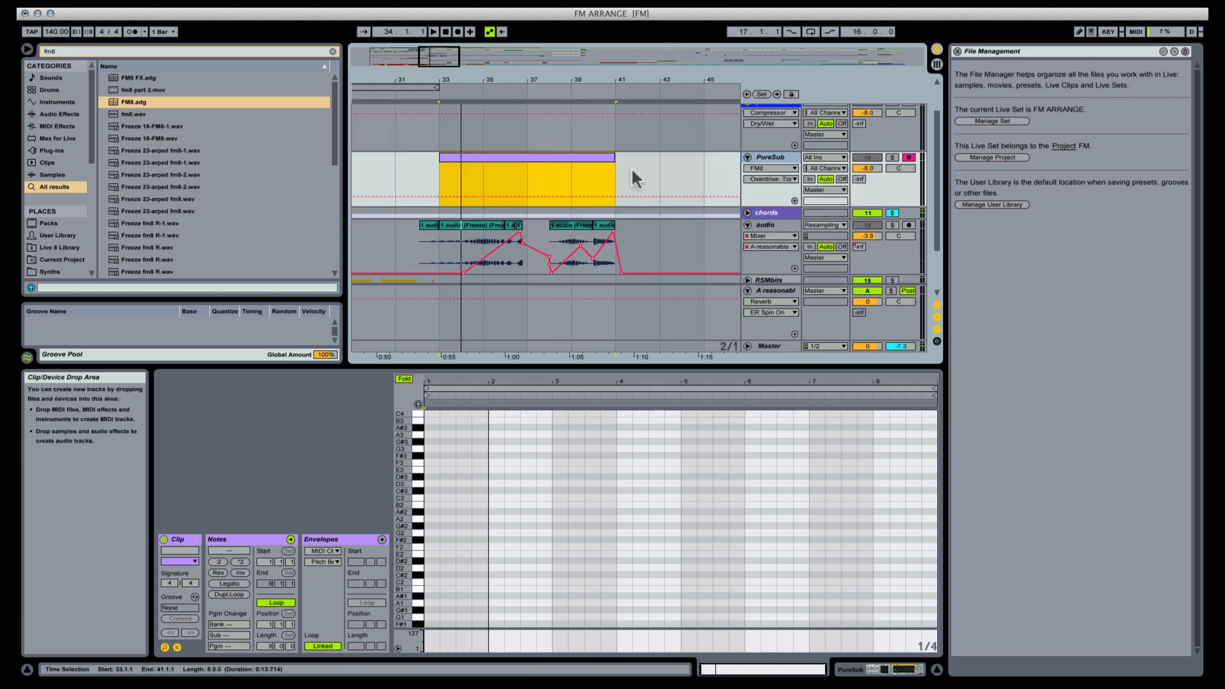
# Step: Add a half-bar F#5 note at the start of the PureSub clip and reselect Komplete Audio 6 as the Soundflower (2ch) output
pyautogui.click(422, 429)
pyautogui.scroll(5, 423, 434)
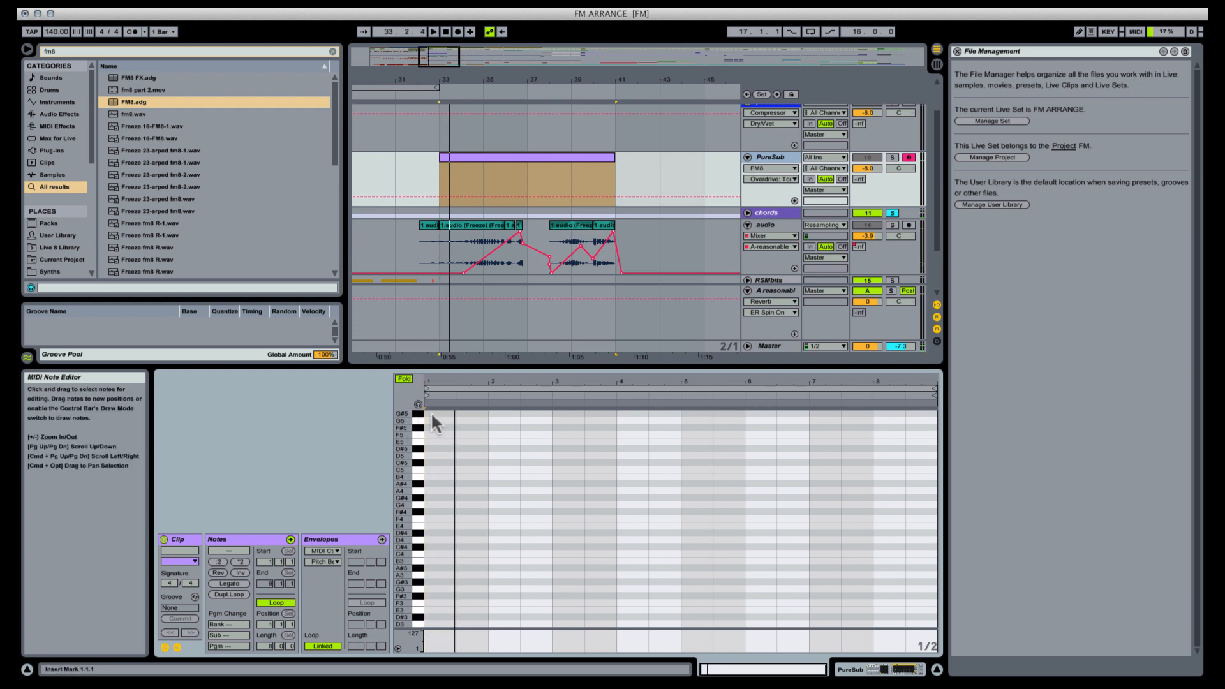
pyautogui.doubleClick(437, 427)
pyautogui.doubleClick(428, 429)
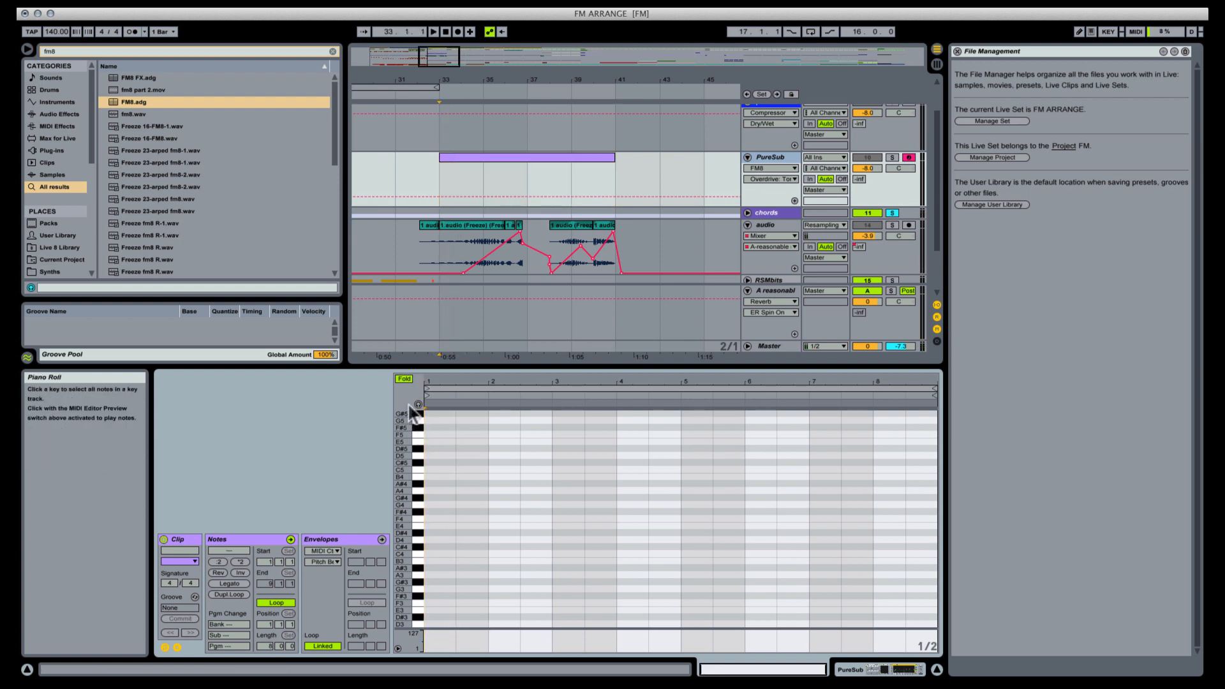
pyautogui.doubleClick(435, 428)
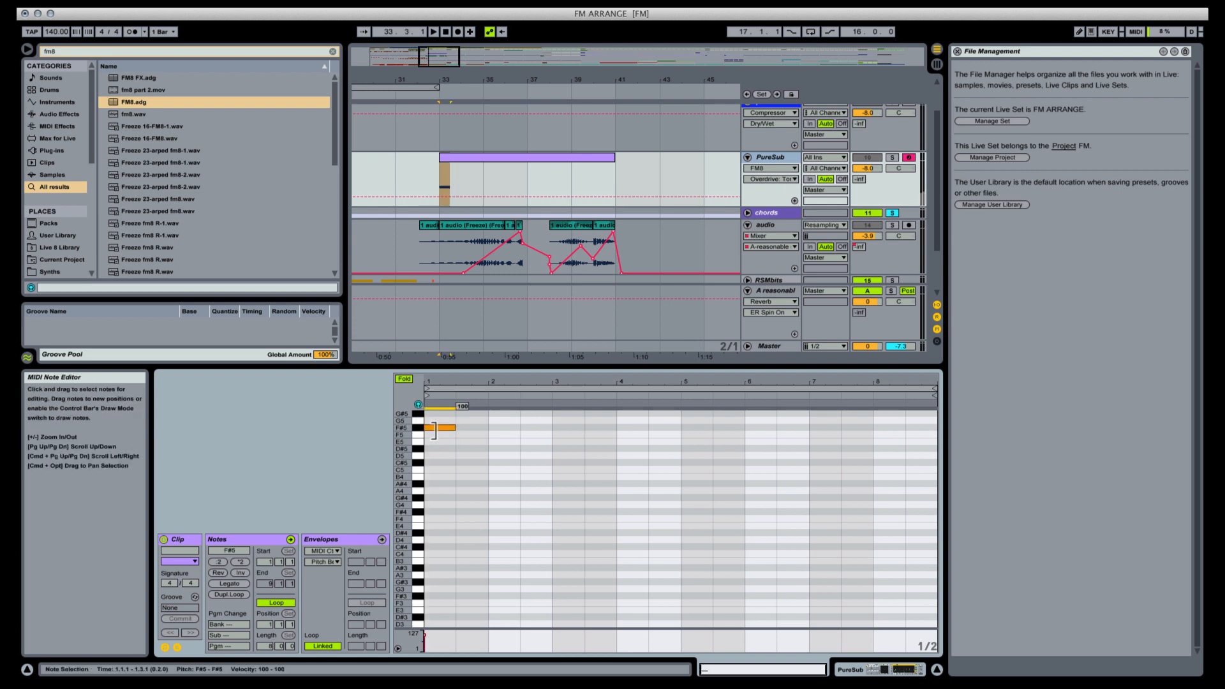
pyautogui.click(772, 4)
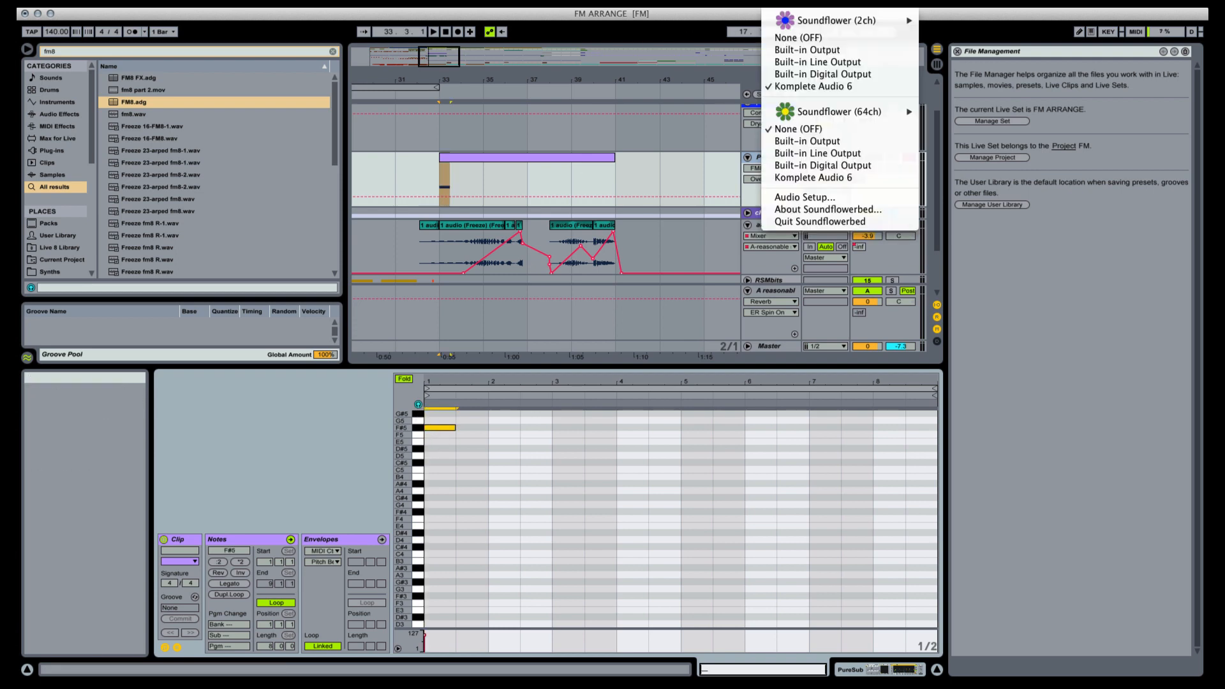
pyautogui.click(794, 87)
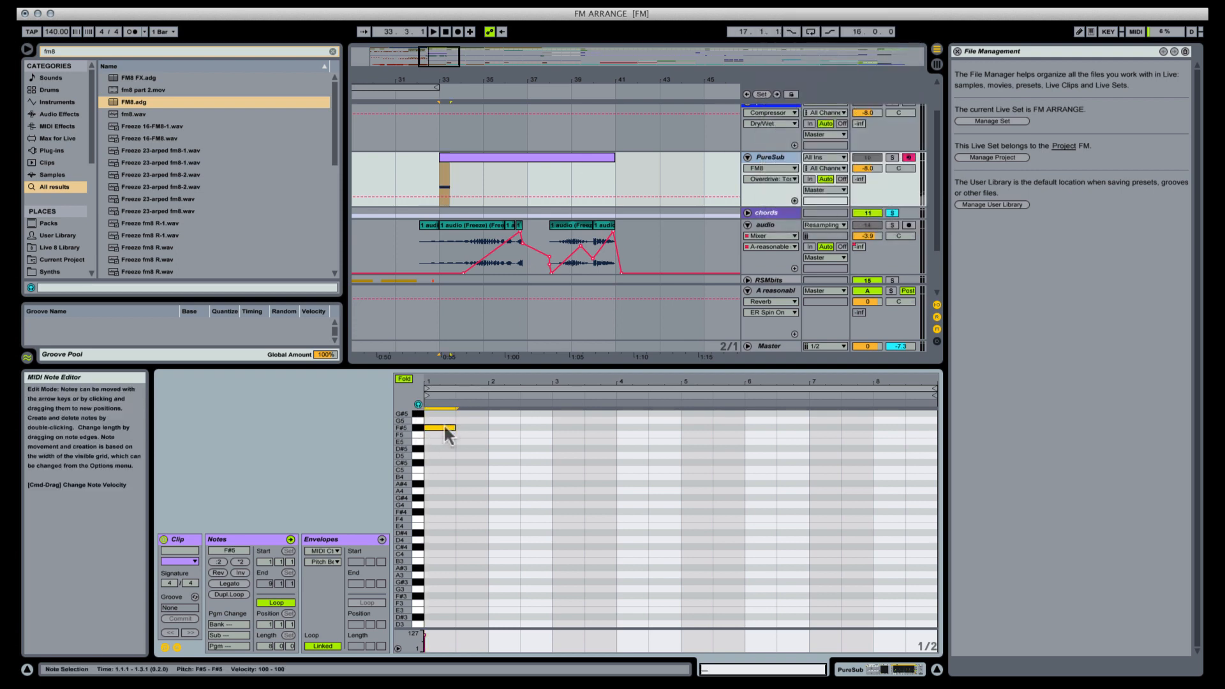
# Step: Move the first note down to F#4, extend it to nearly a full bar, and add a one-bar B4 note in bar 2
pyautogui.press('space')
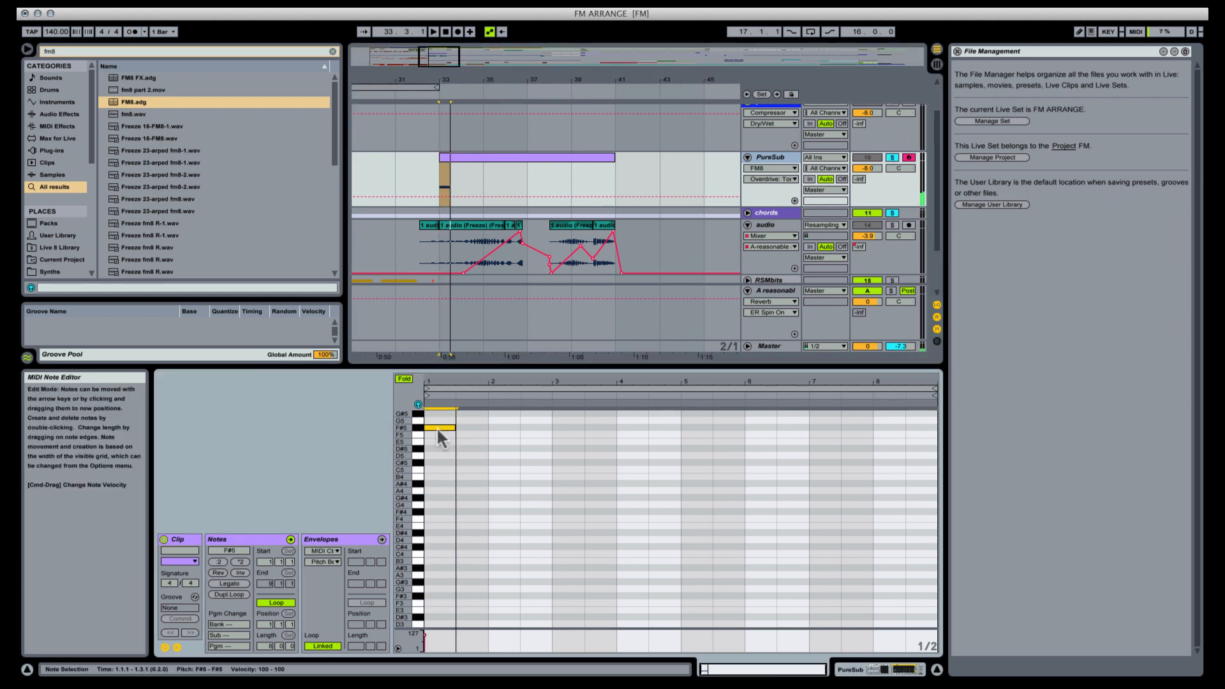
pyautogui.moveTo(436, 427); pyautogui.dragTo(552, 479)
pyautogui.press('space')
pyautogui.press('space')
pyautogui.doubleClick(503, 499)
pyautogui.press('space')
# Step: Add a one-bar A4 note in bar 3 and a one-bar F#4 note in bar 4 of the PureSub clip
pyautogui.click(562, 488)
pyautogui.doubleClick(562, 491)
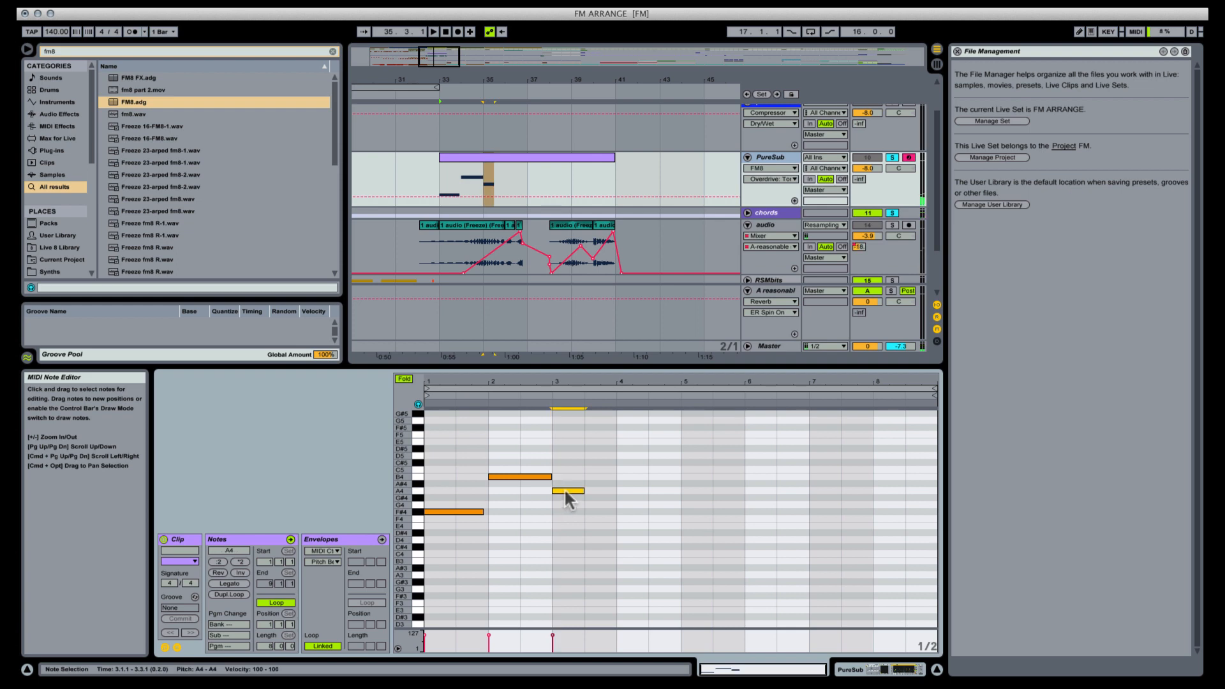
pyautogui.moveTo(584, 491); pyautogui.dragTo(680, 512)
pyautogui.doubleClick(633, 511)
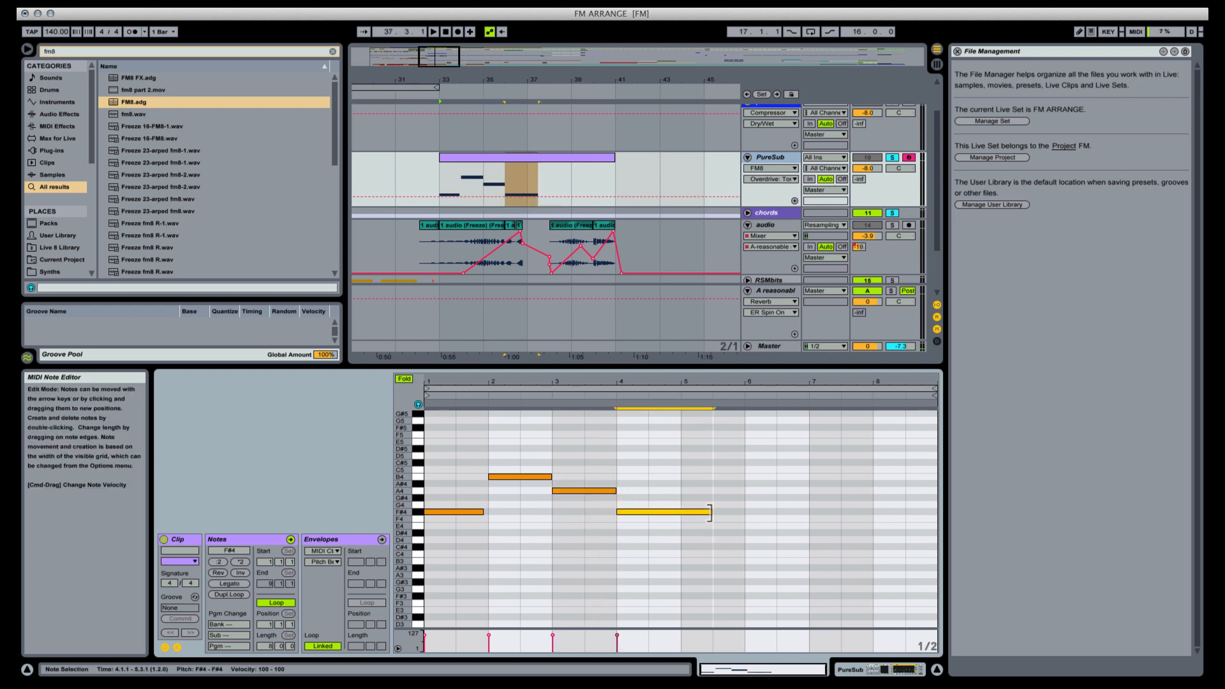
# Step: Play the bassline against the chords and set the PureSub track volume to -6.6
pyautogui.press('space')
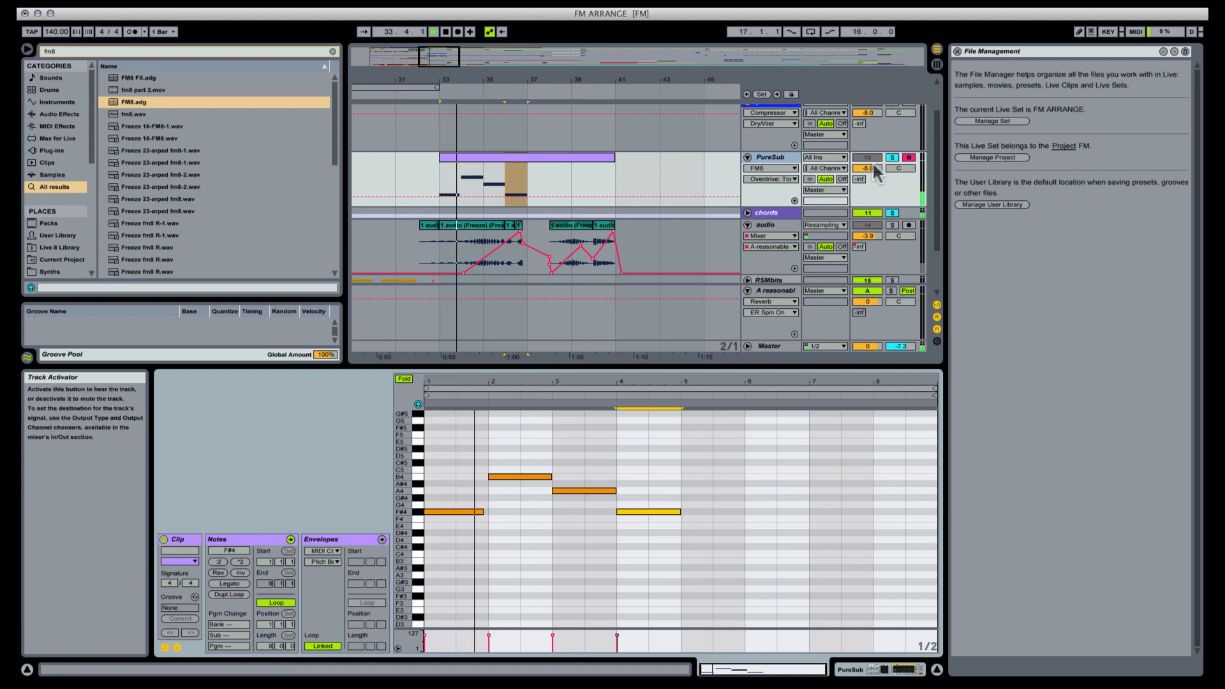
pyautogui.moveTo(867, 168); pyautogui.dragTo(867, 161)
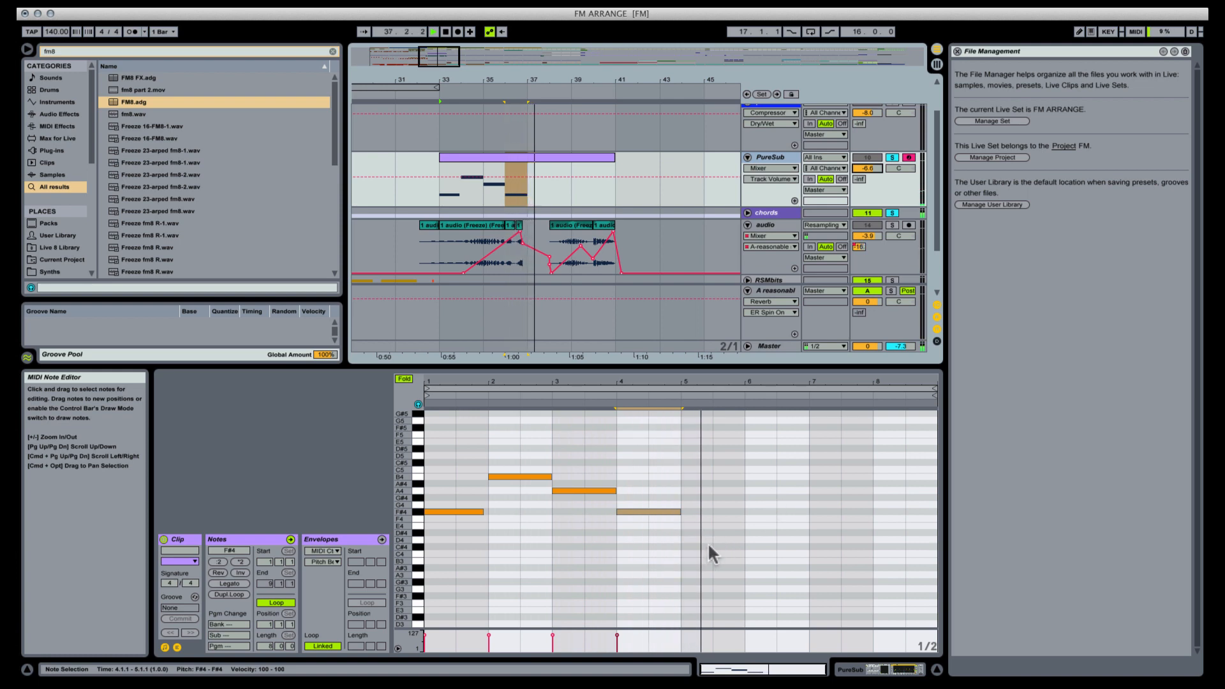
pyautogui.press('space')
# Step: Shorten the PureSub clip to end at bar 37 and try extending it back out to bar 41
pyautogui.click(565, 160)
pyautogui.moveTo(607, 157); pyautogui.dragTo(520, 154)
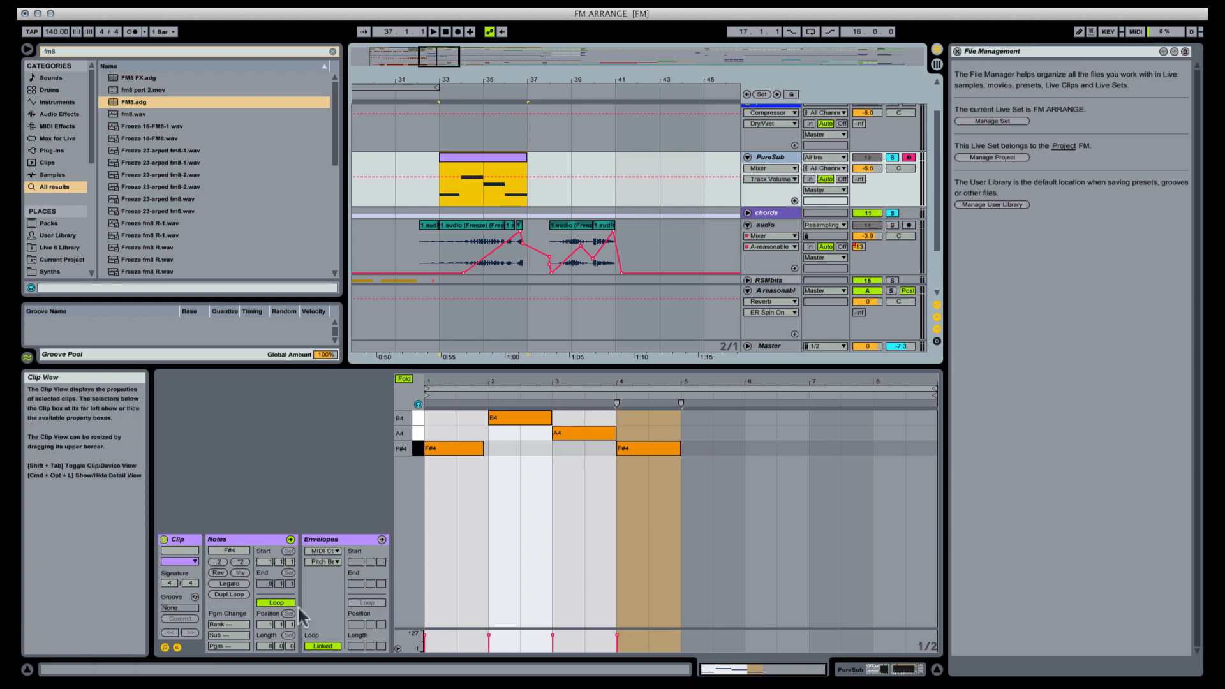
pyautogui.click(271, 608)
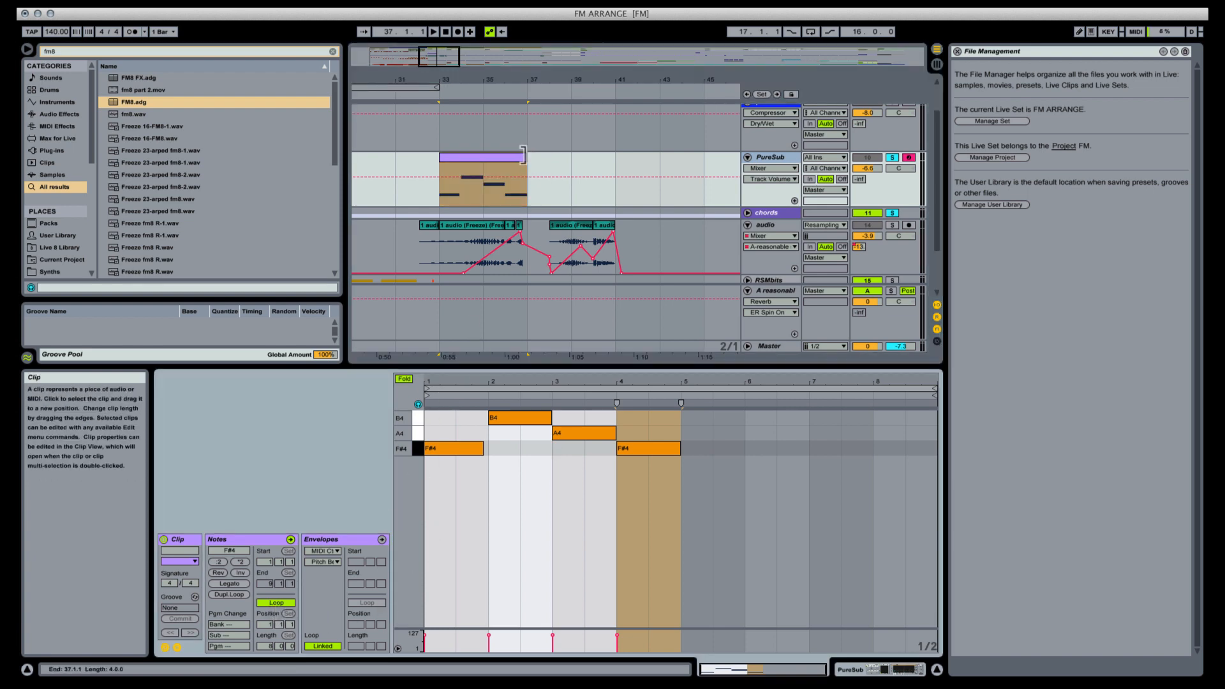
pyautogui.moveTo(523, 155); pyautogui.dragTo(610, 155)
pyautogui.press('super+z')
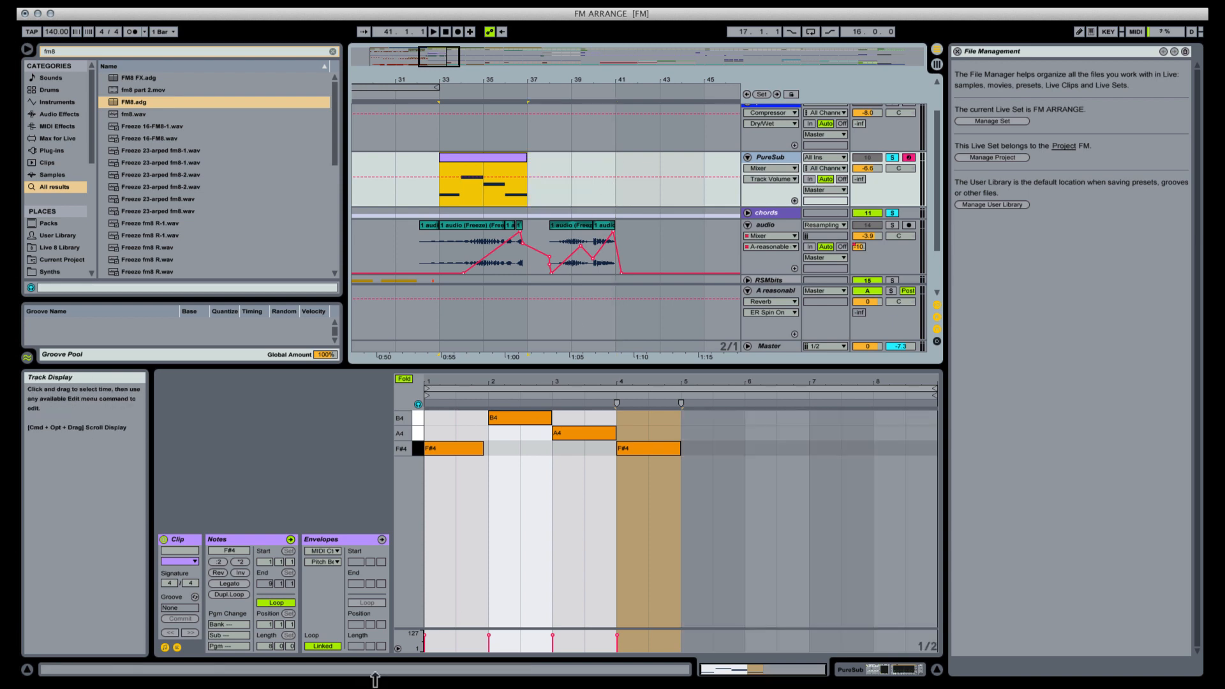
# Step: Set the PureSub clip's loop length to four bars, enable Loop, and extend the clip to bar 41
pyautogui.click(276, 602)
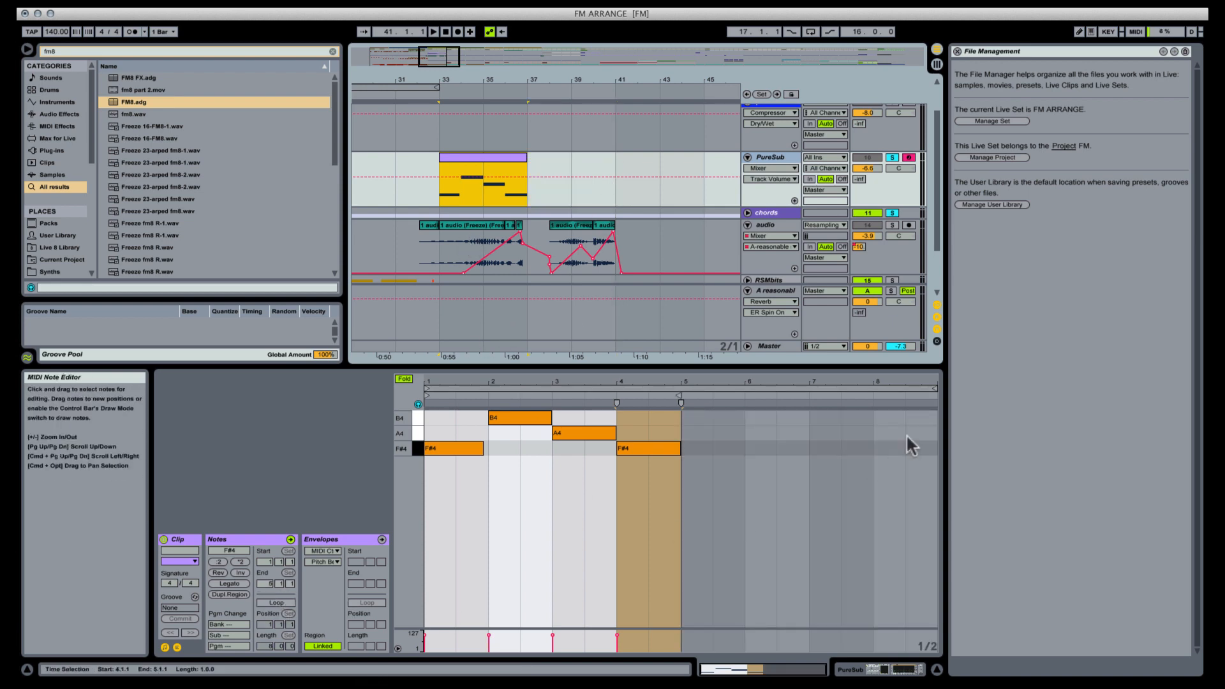
pyautogui.moveTo(527, 166)
pyautogui.mouseDown()
pyautogui.moveTo(610, 165)
pyautogui.moveTo(527, 166)
pyautogui.mouseUp()
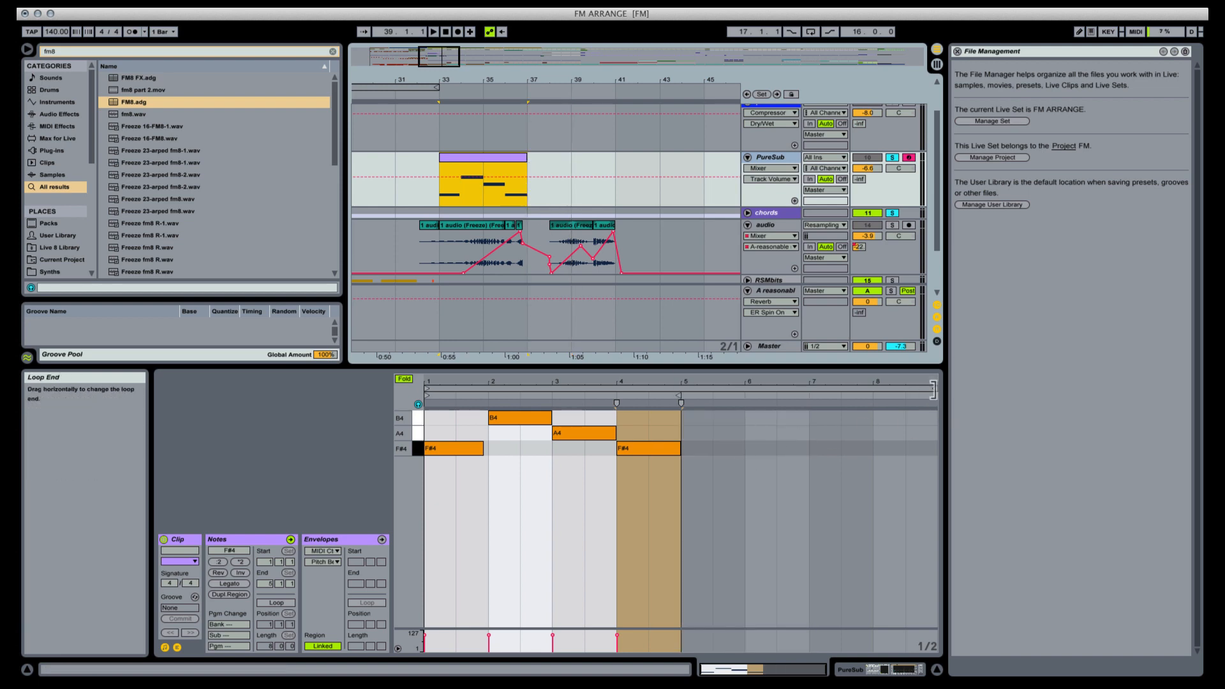
pyautogui.moveTo(934, 390); pyautogui.dragTo(700, 379)
pyautogui.moveTo(527, 165); pyautogui.dragTo(603, 160)
pyautogui.hotkey('ctrl', 'z')
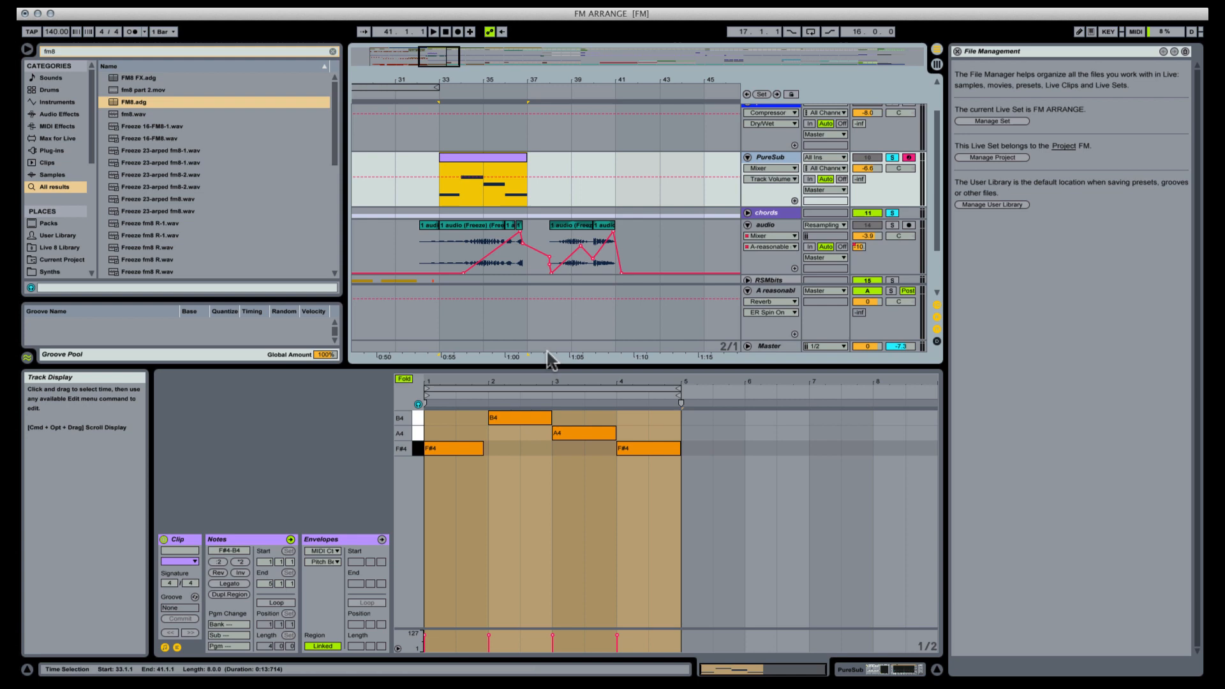
pyautogui.click(281, 602)
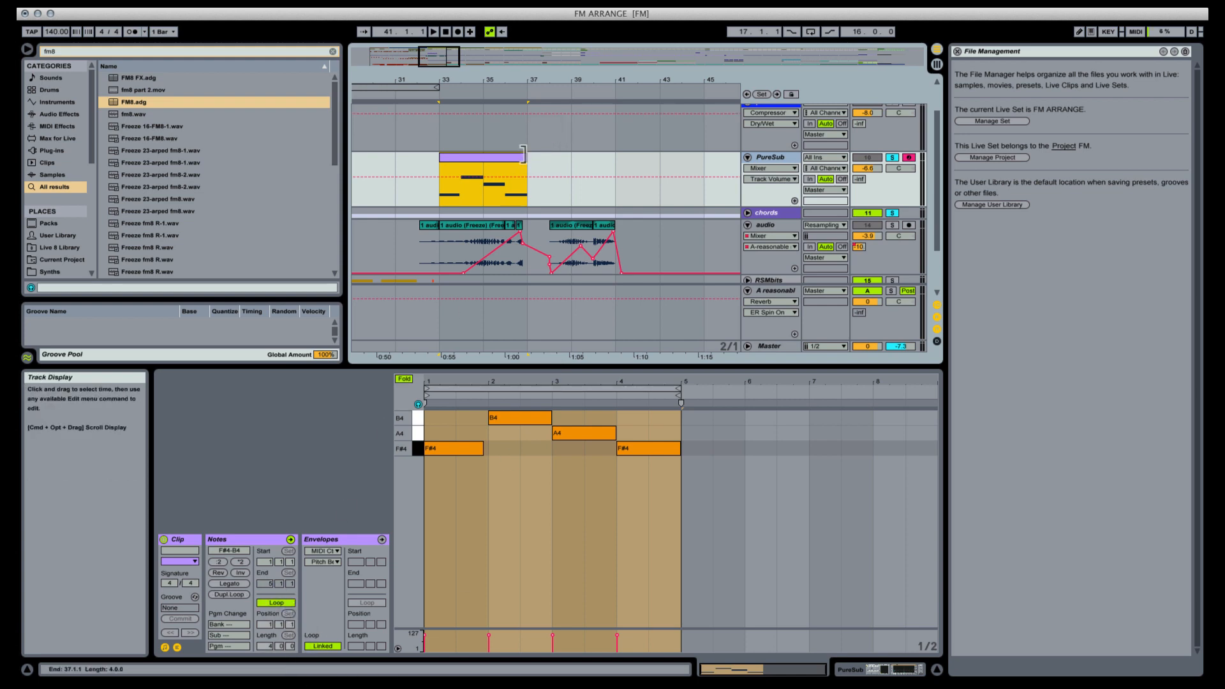
pyautogui.moveTo(523, 153); pyautogui.dragTo(607, 151)
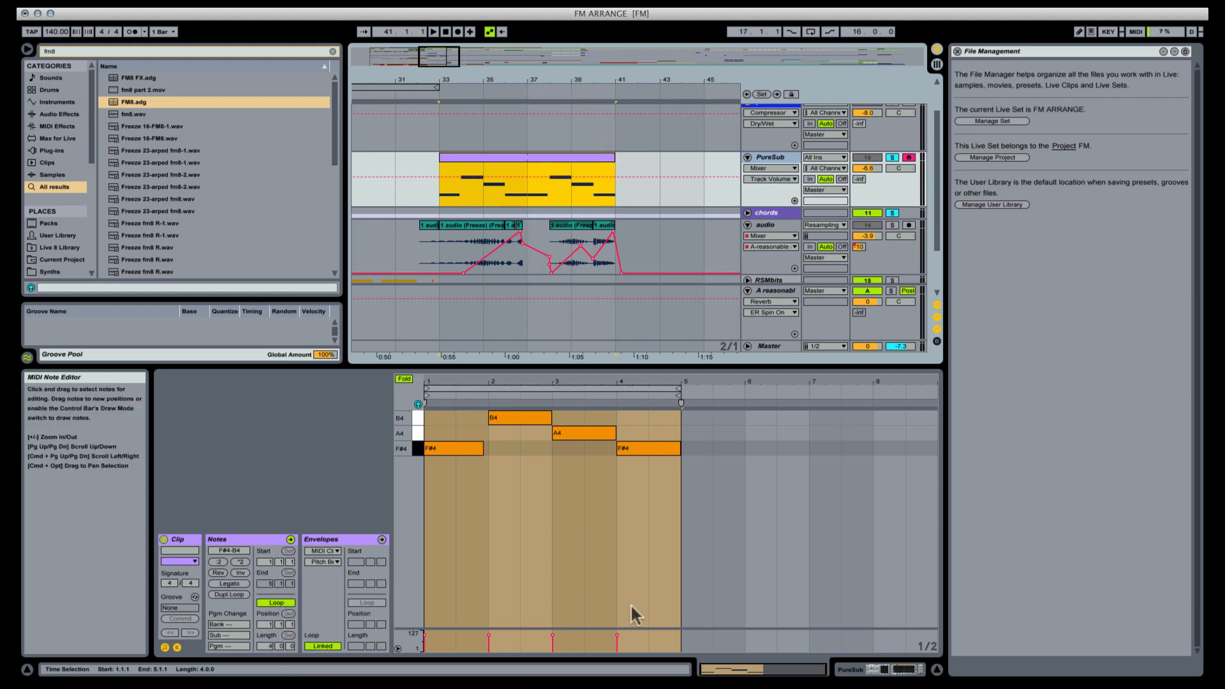
# Step: Transpose all the PureSub clip's notes down three octaves to the F#1–B1 range, checking the sound by playing it
pyautogui.click(519, 500)
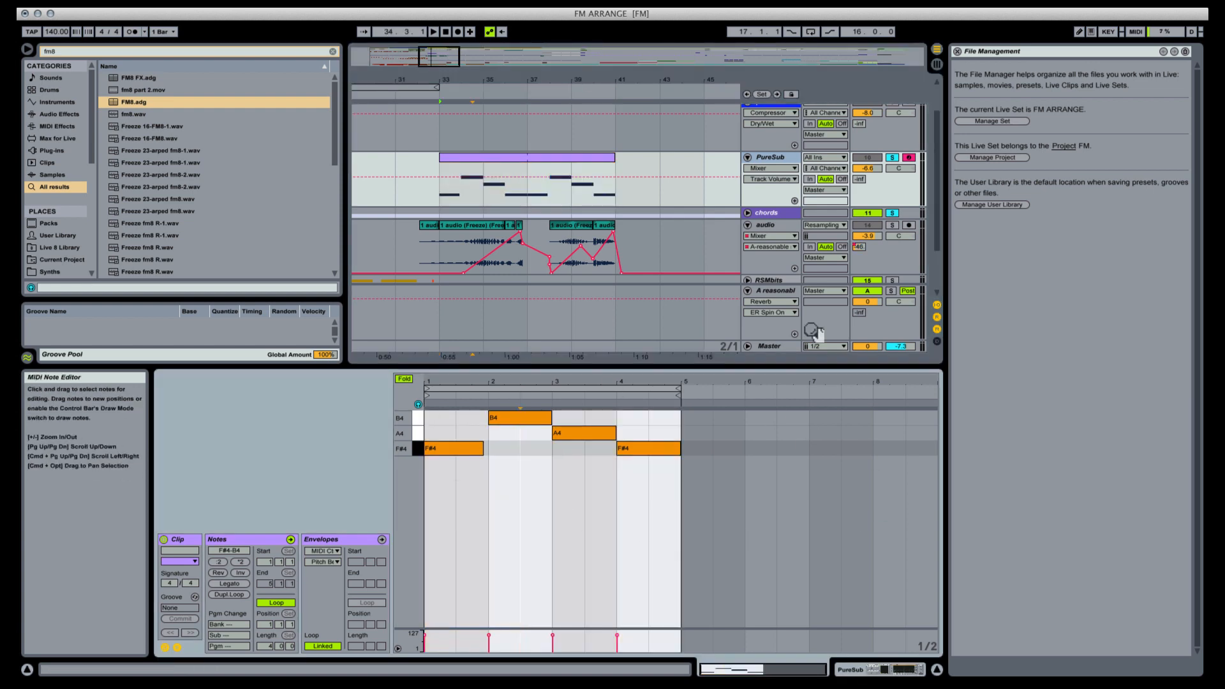
pyautogui.press('super+a')
pyautogui.hotkey('shift', 'Down')
pyautogui.hotkey('shift', 'Down')
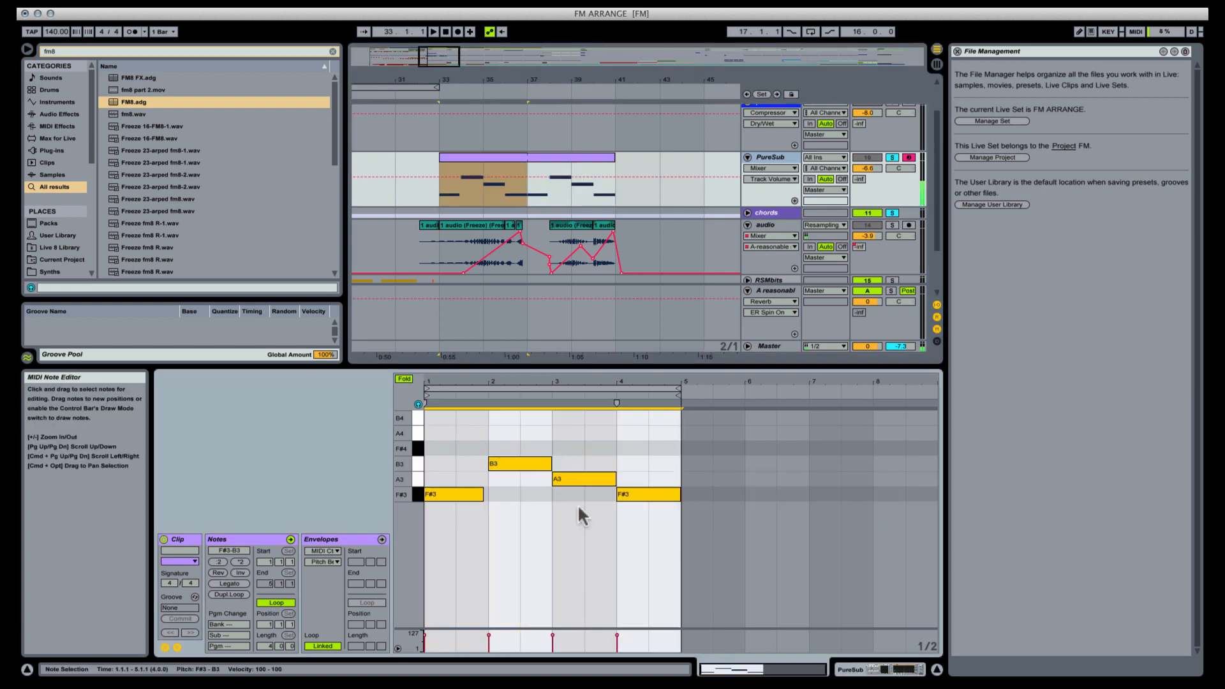
pyautogui.press('space')
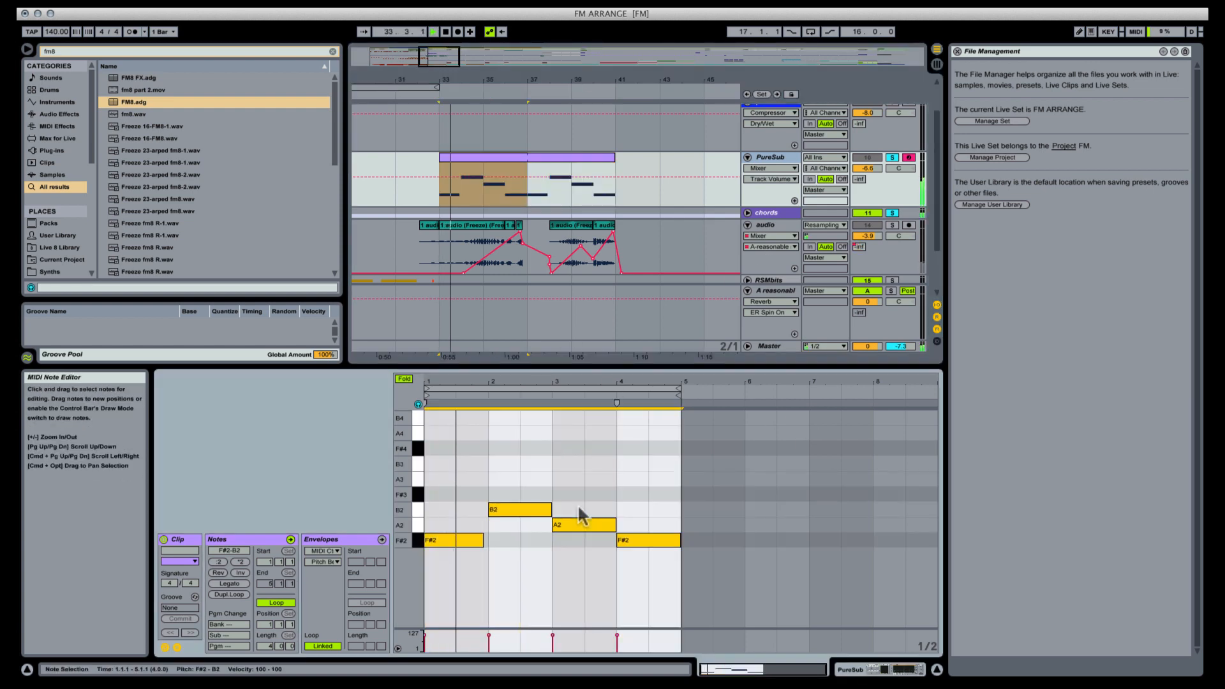
pyautogui.hotkey('shift', 'Down')
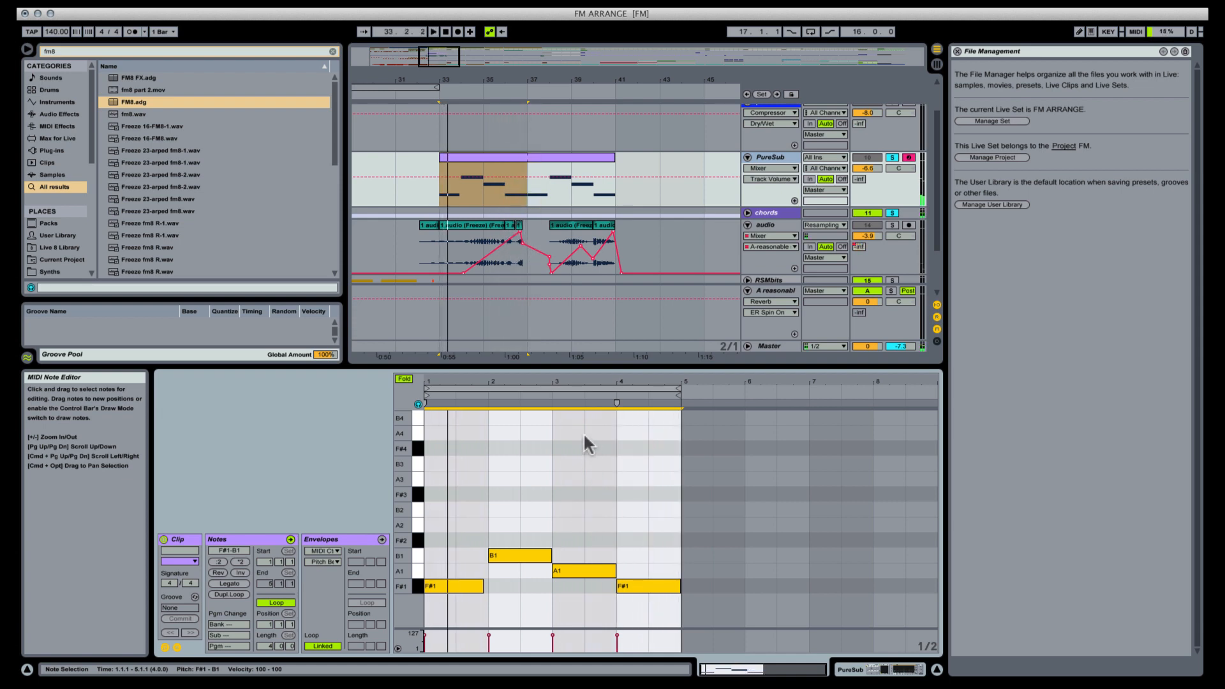
# Step: Transpose all the PureSub clip's notes down one more octave to the F#0–B0 range and listen to the result
pyautogui.hotkey('shift', 'Down')
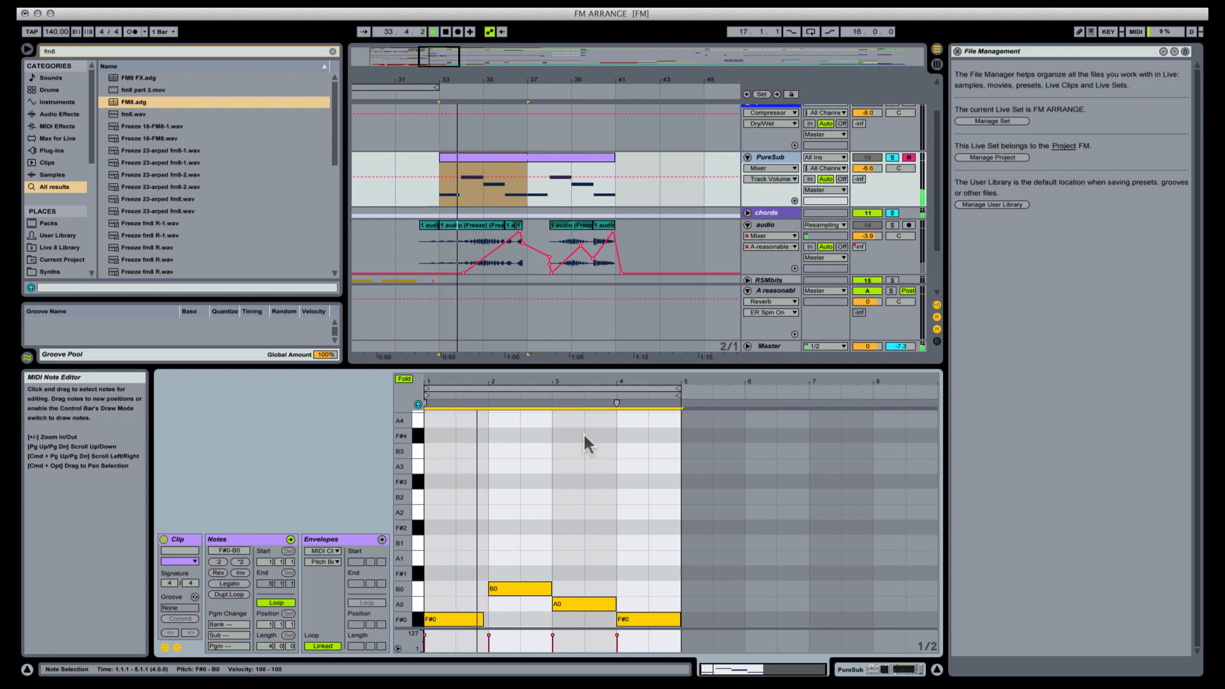
pyautogui.click(599, 507)
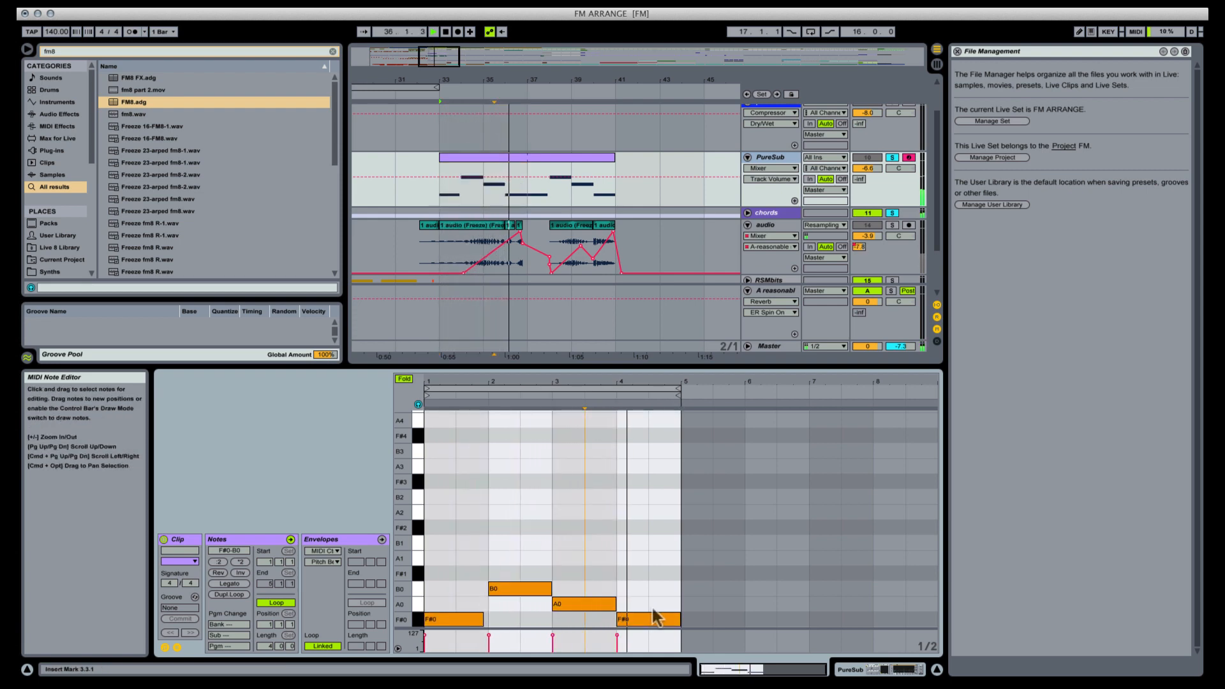
pyautogui.press('space')
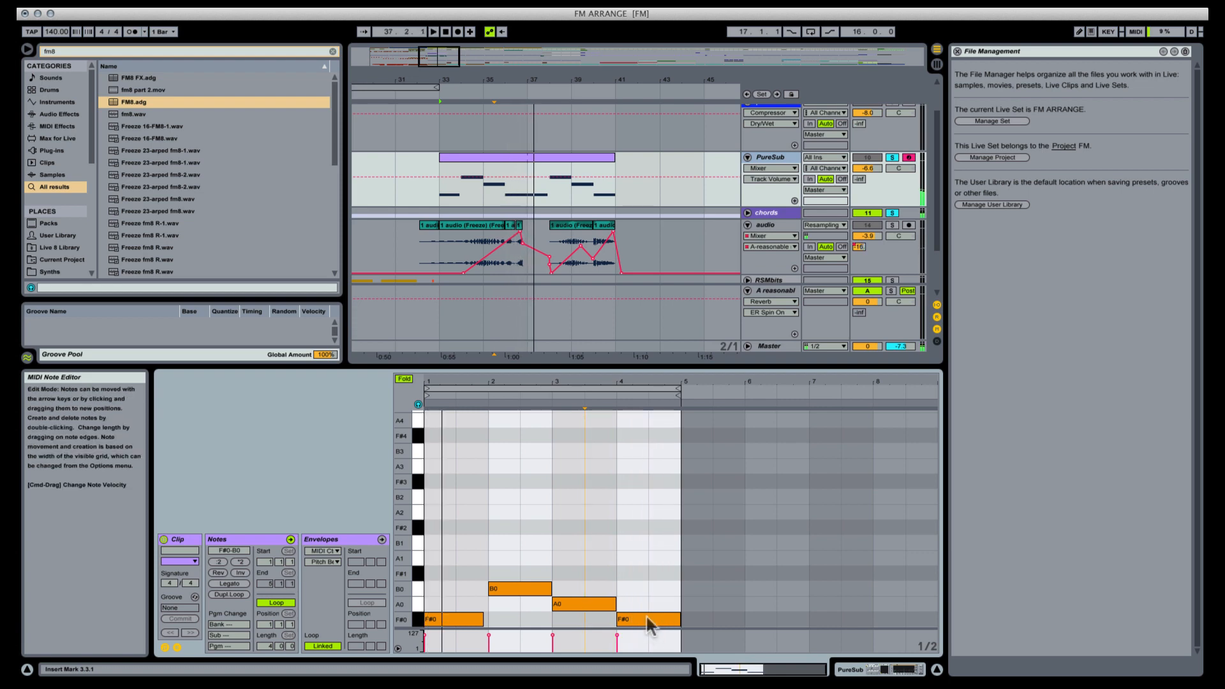
# Step: Raise the last note of the PureSub bassline, in bar 4 of the clip, to B1 and check it with playback
pyautogui.click(658, 619)
pyautogui.hotkey('shift', 'Up')
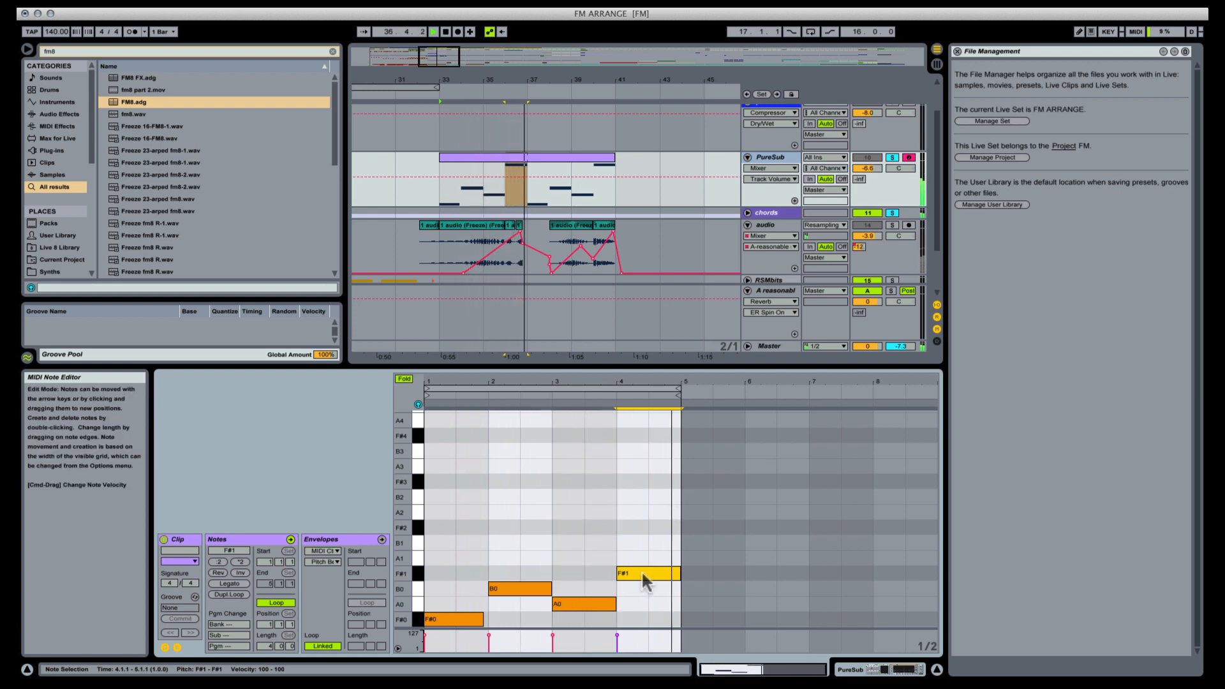
pyautogui.press('space')
pyautogui.moveTo(644, 582); pyautogui.dragTo(647, 548)
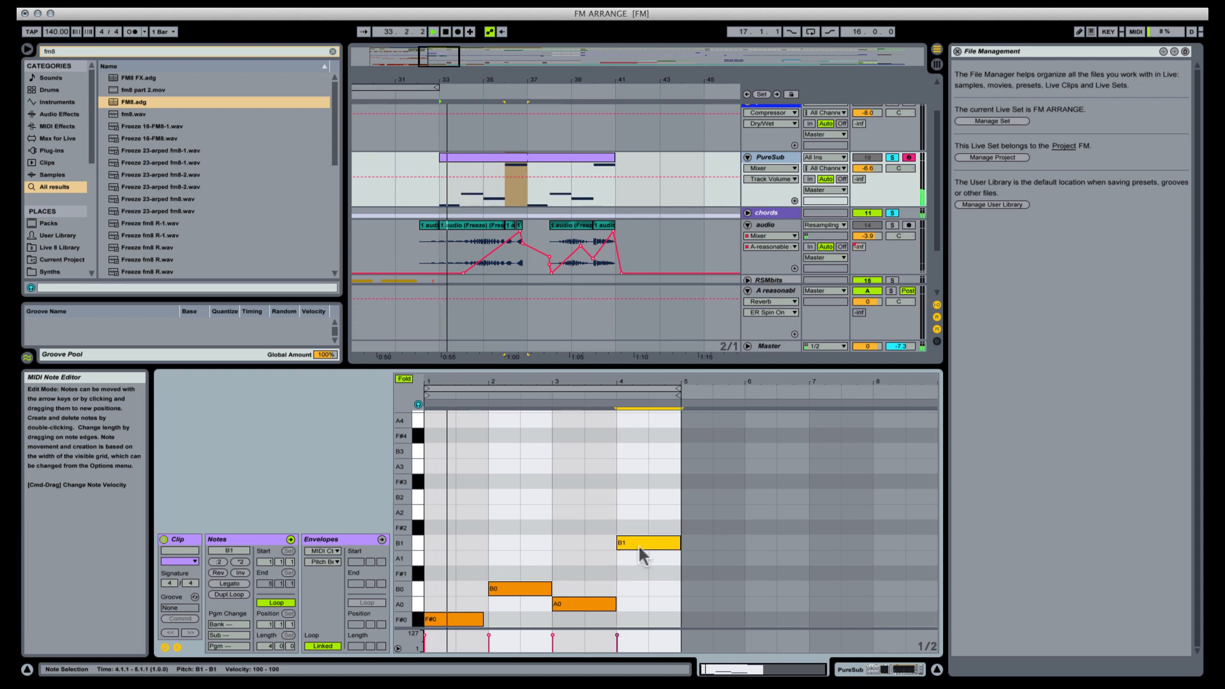
pyautogui.press('Tab')
pyautogui.press('Tab')
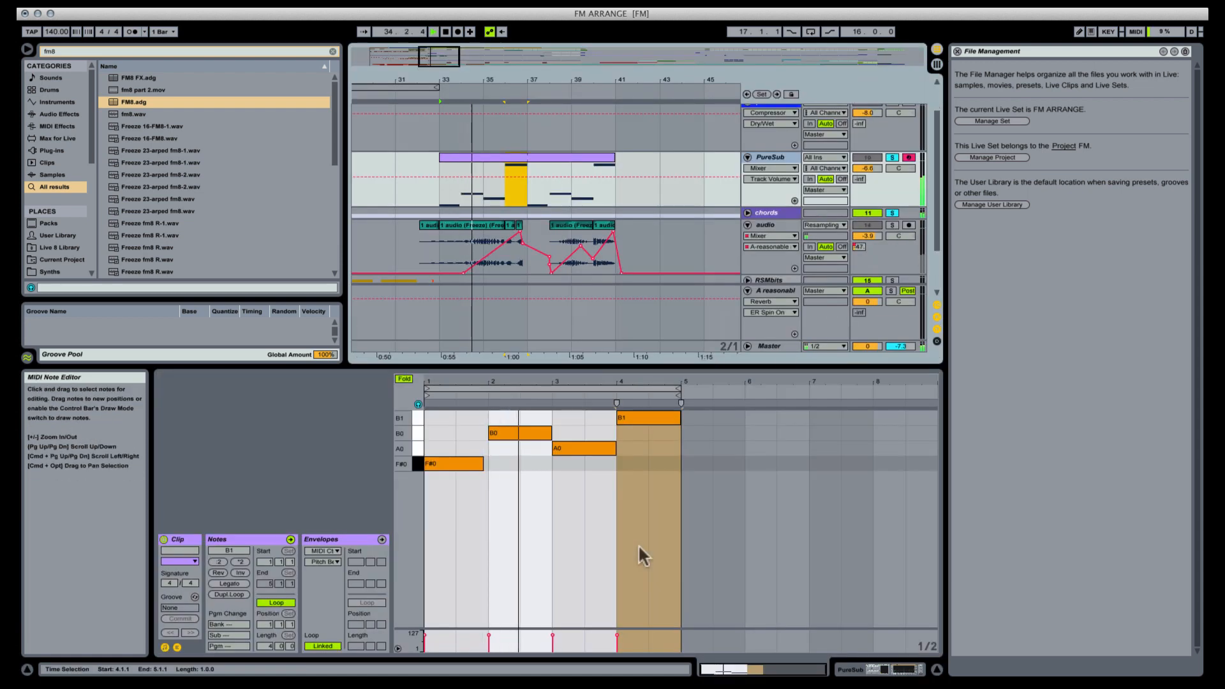
pyautogui.press('space')
# Step: Reselect Komplete Audio 6 as the Soundflower (2ch) output and play the PureSub clip through from bar 33
pyautogui.click(771, 4)
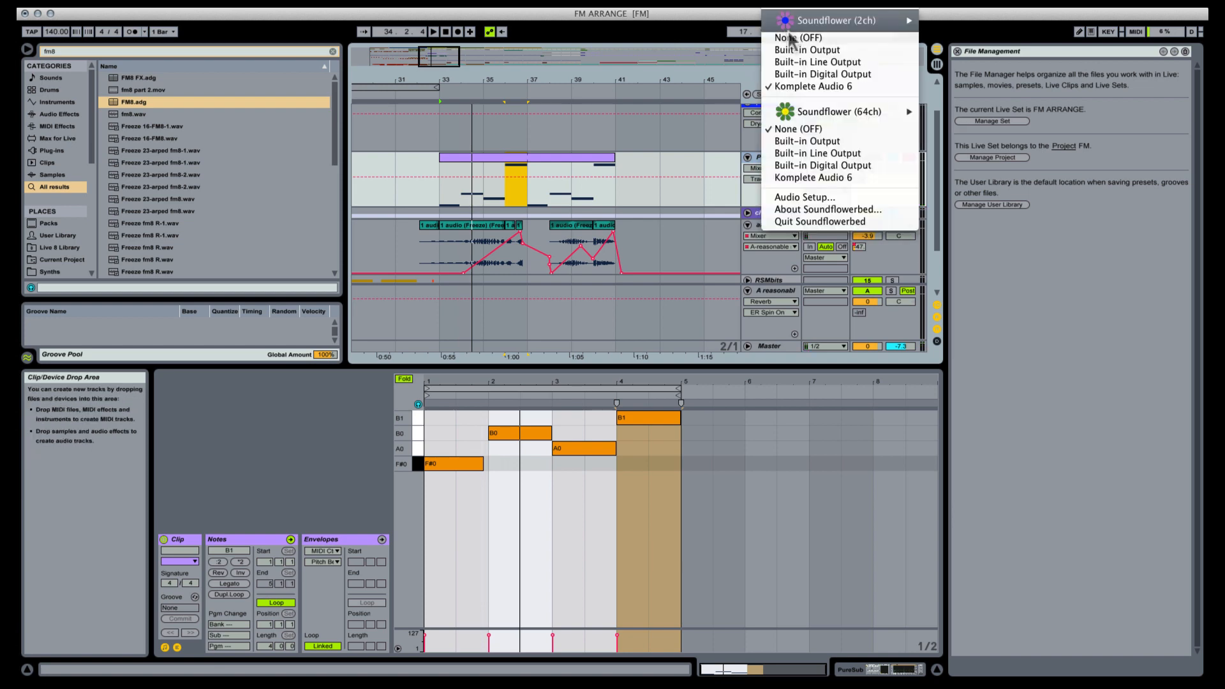
pyautogui.click(809, 86)
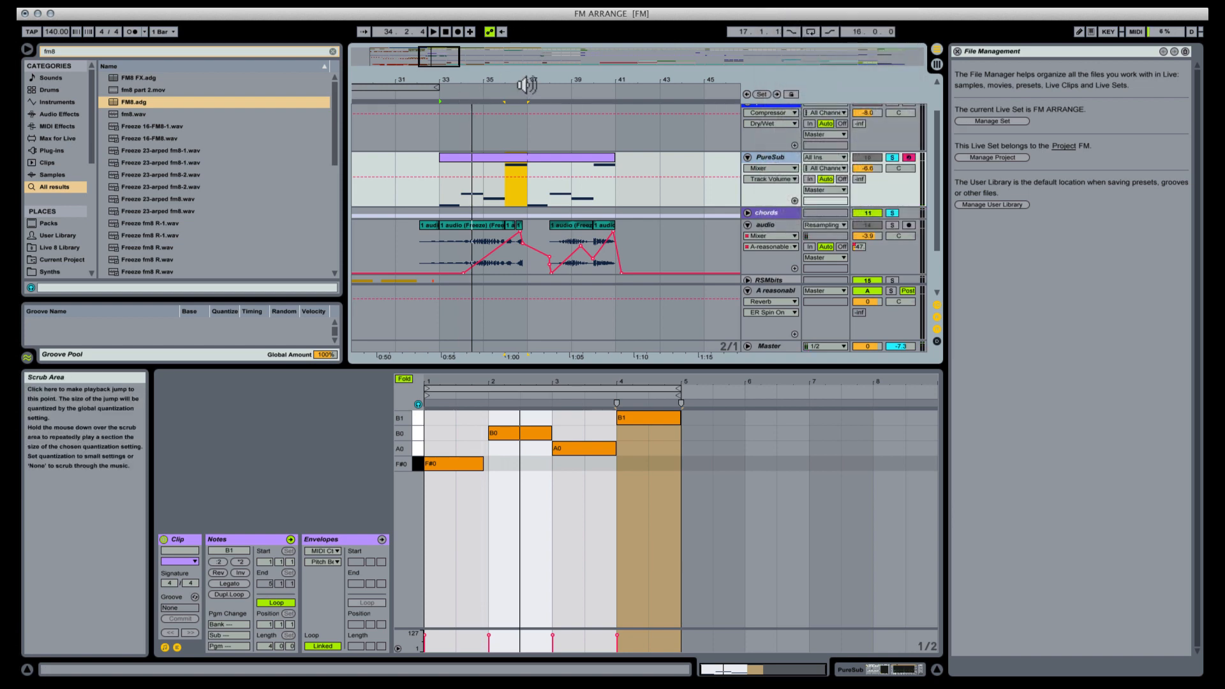
pyautogui.moveTo(534, 77)
pyautogui.mouseDown()
pyautogui.moveTo(536, 30)
pyautogui.moveTo(537, 71)
pyautogui.mouseUp()
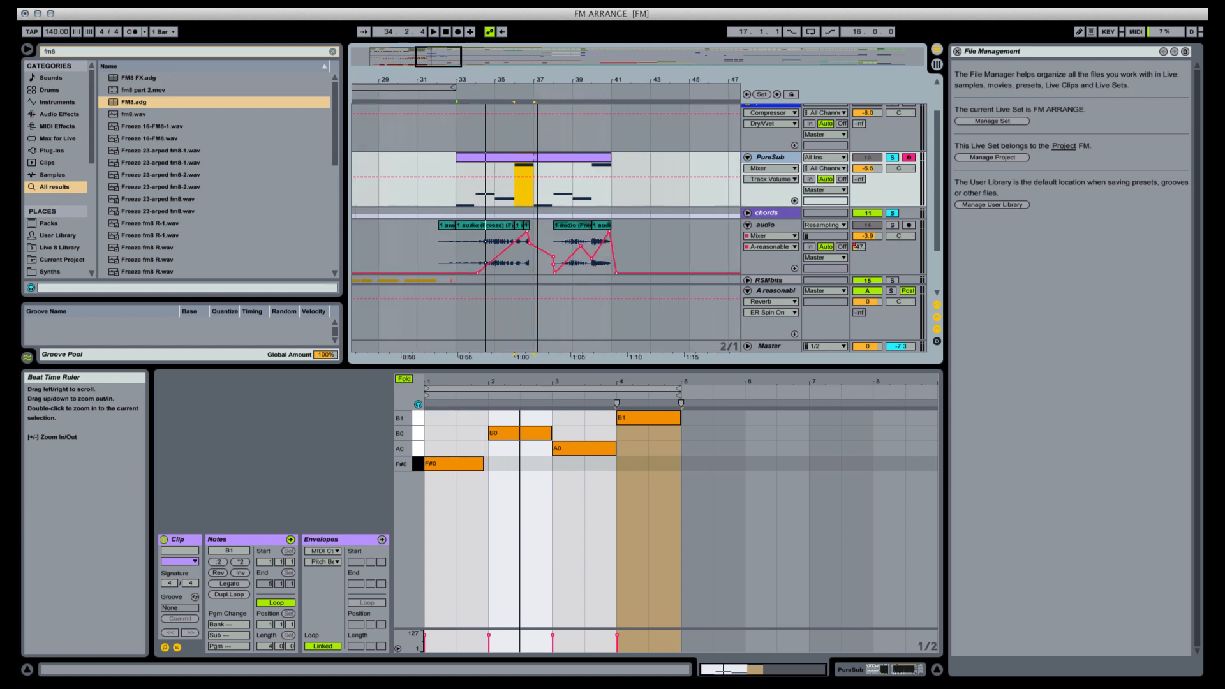
pyautogui.click(479, 158)
pyautogui.press('space')
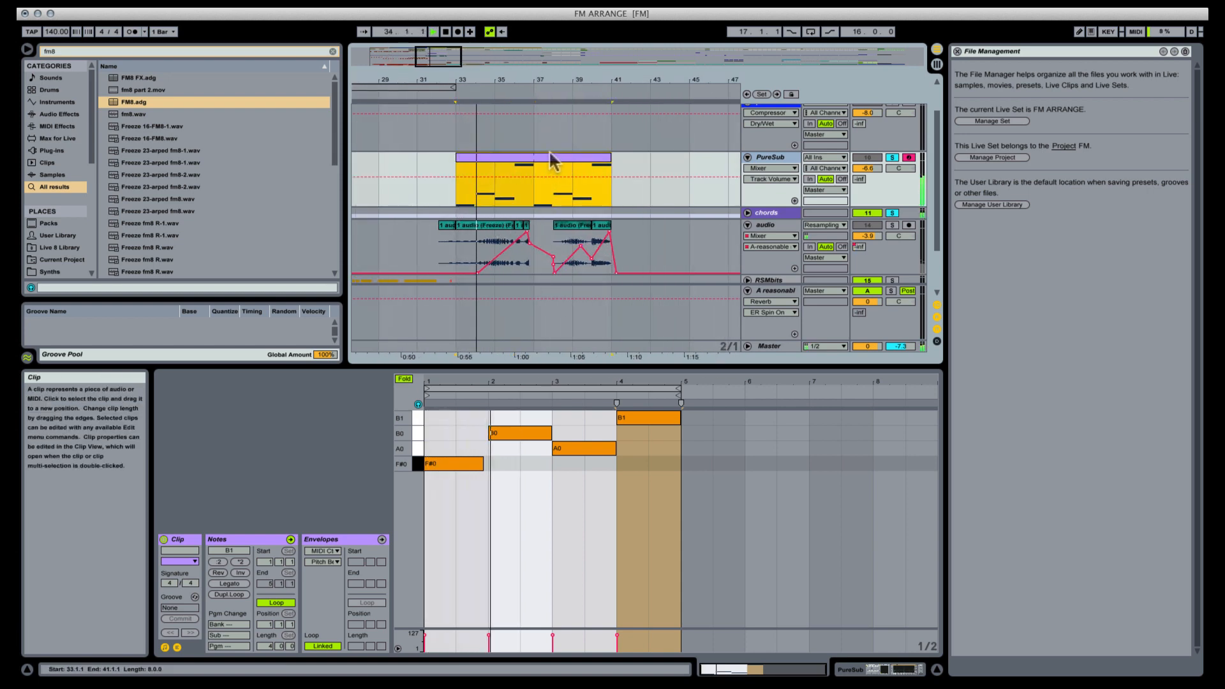
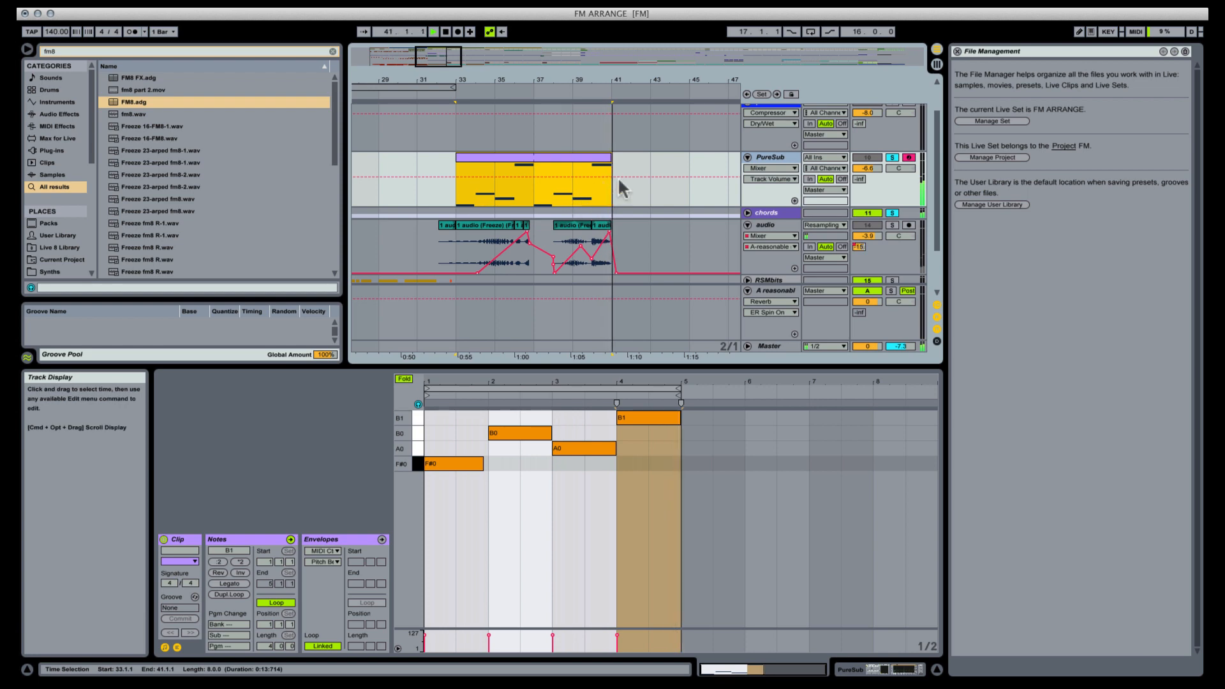
pyautogui.press('space')
# Step: Set the PureSub FM8's pitch-bend range to 12 up and -12 down in its Pitch settings, and close the plug-in window
pyautogui.click(777, 158)
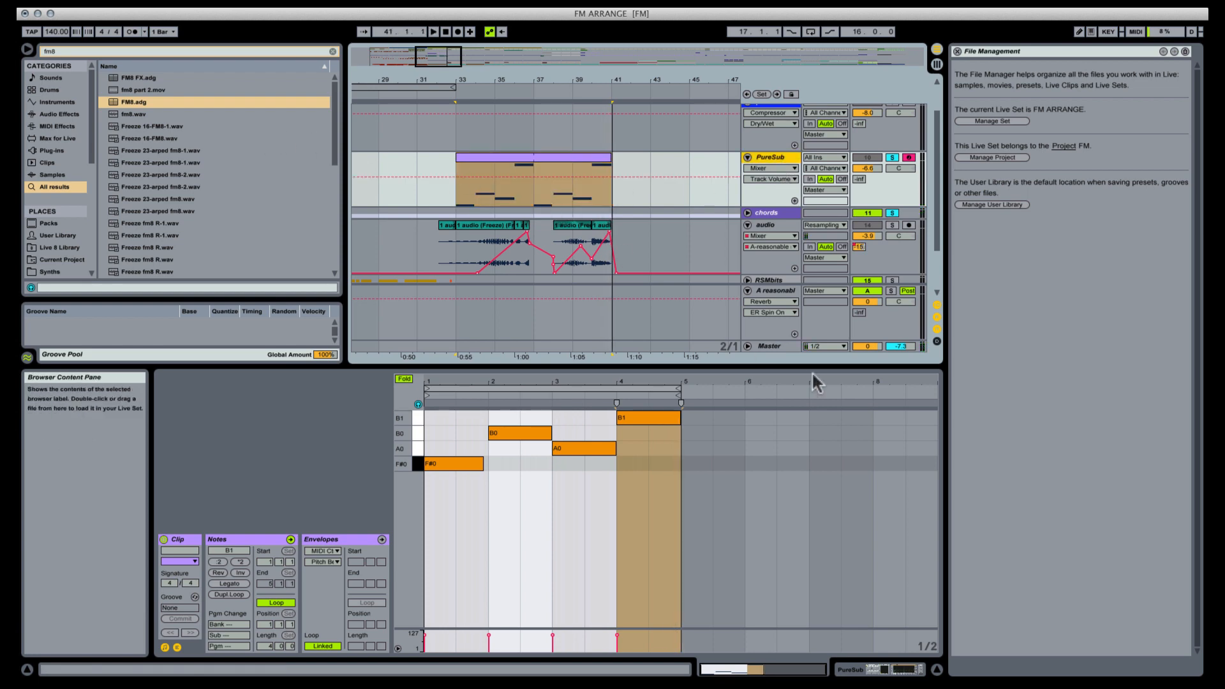
pyautogui.click(892, 668)
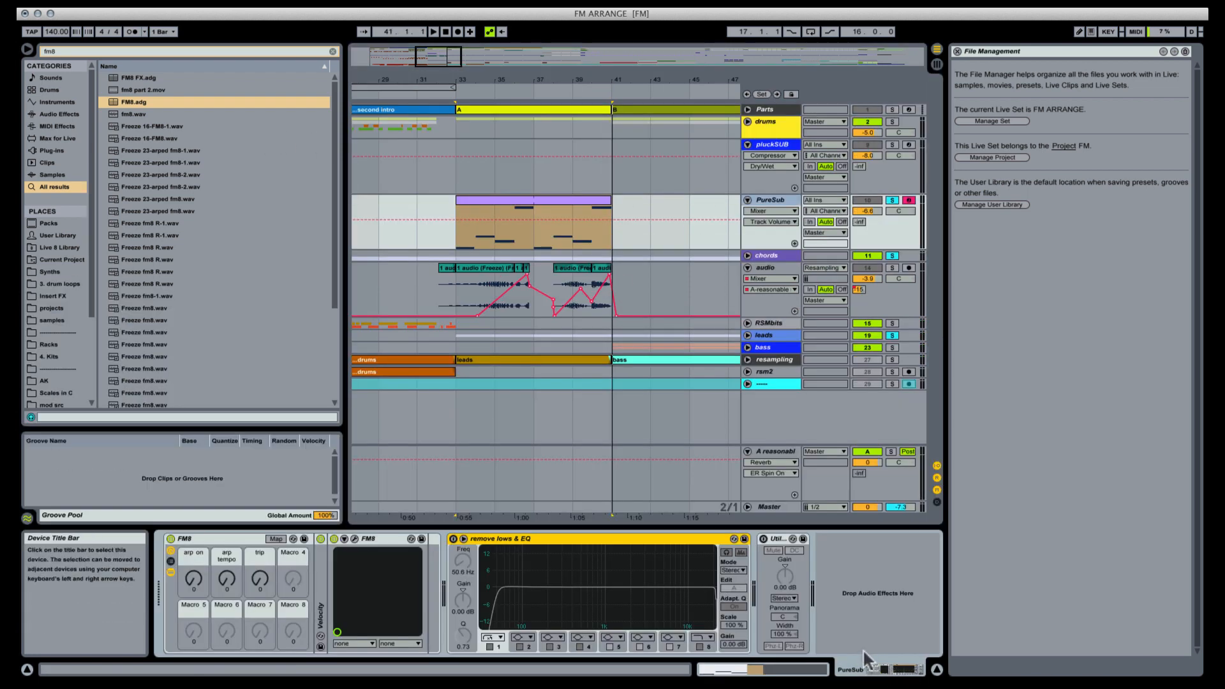
pyautogui.click(355, 540)
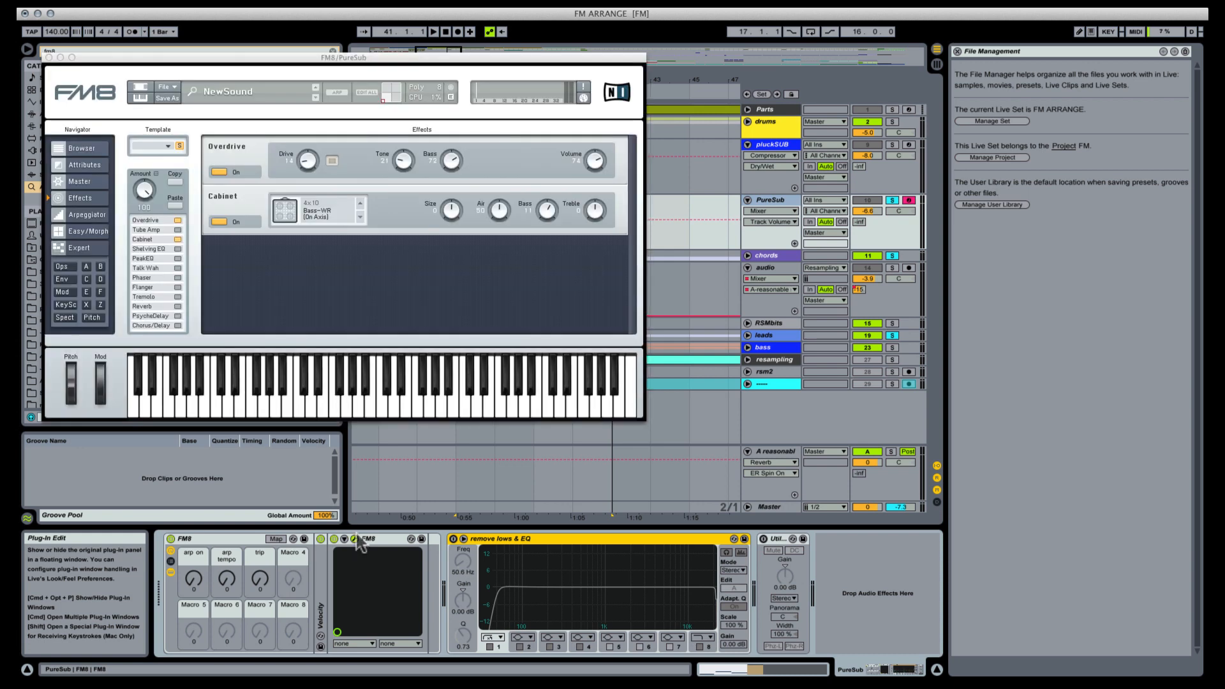
pyautogui.click(91, 317)
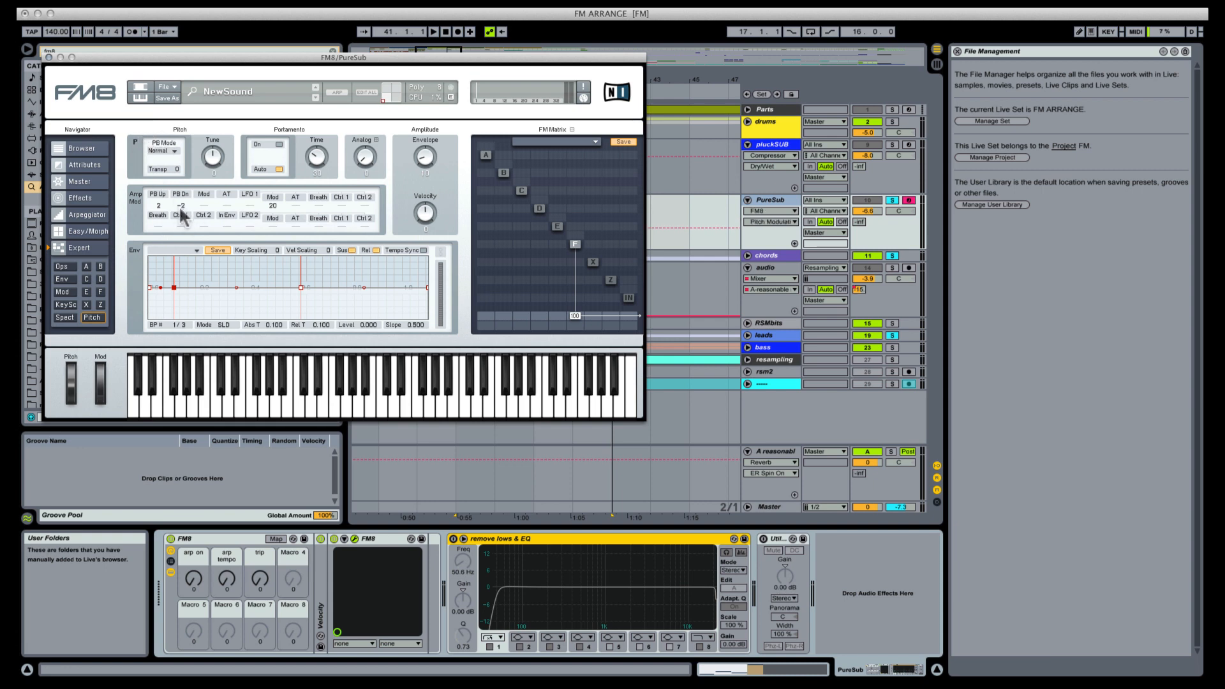
pyautogui.moveTo(176, 216); pyautogui.dragTo(169, 233)
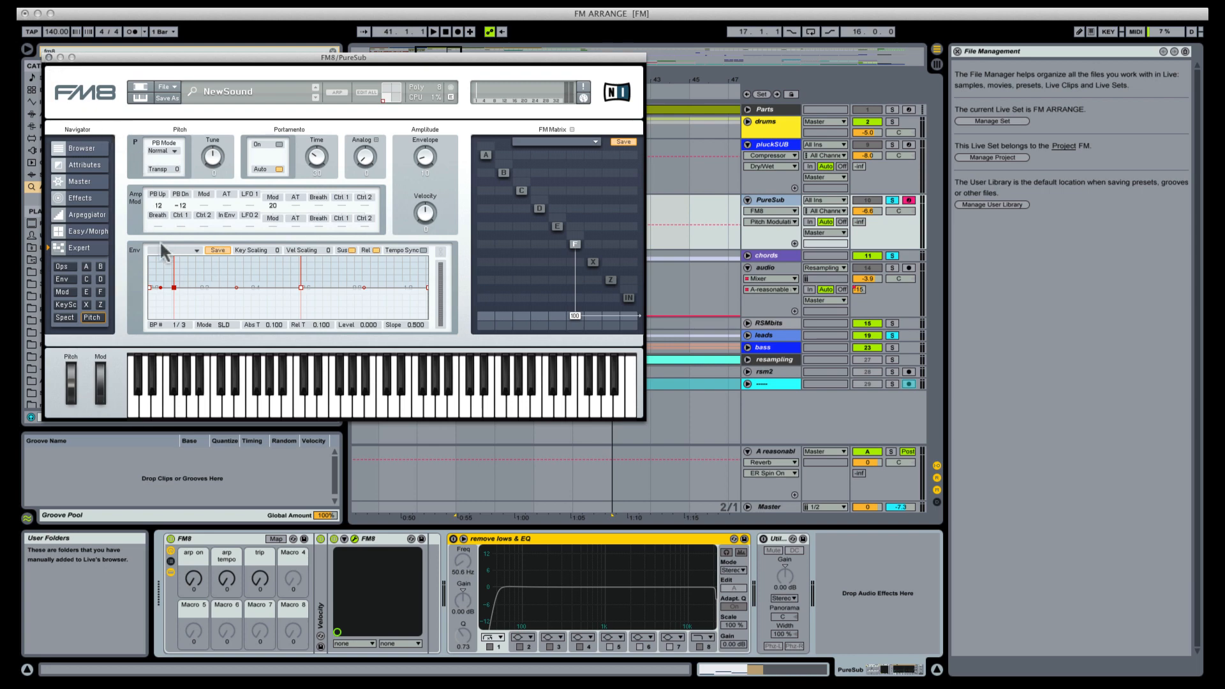
pyautogui.click(49, 58)
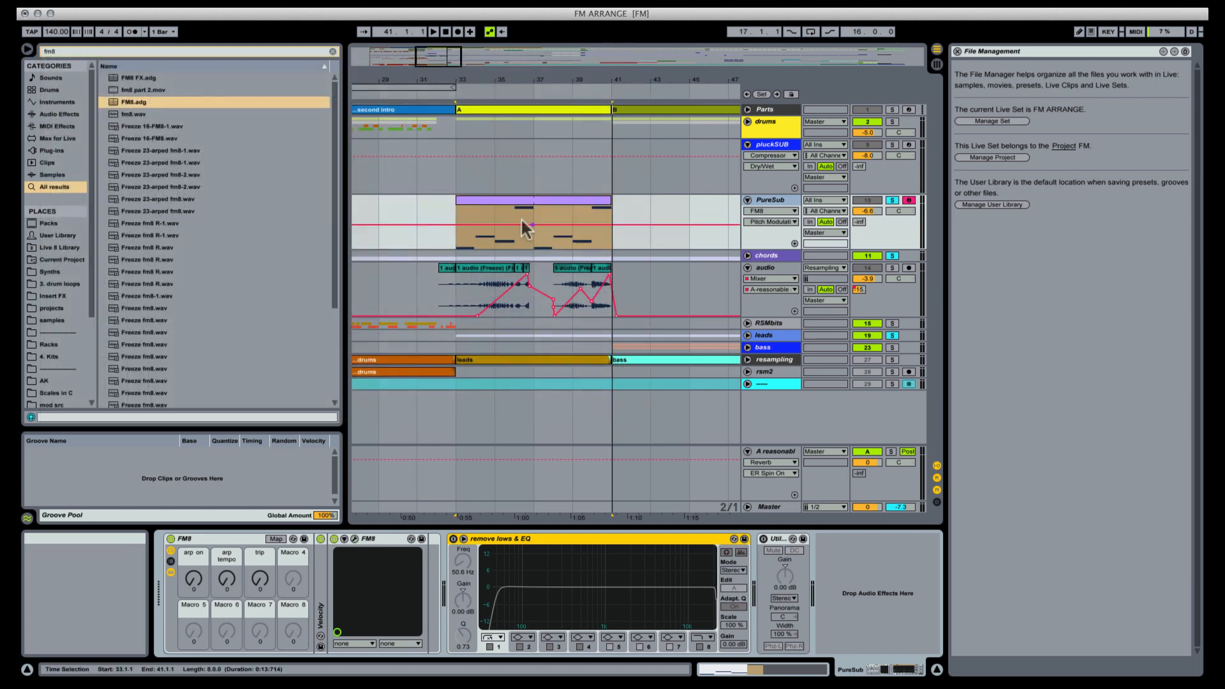
# Step: Show the PureSub clip's Pitch Bend envelope and add breakpoints along its centre line across the four bars
pyautogui.click(735, 671)
pyautogui.click(315, 564)
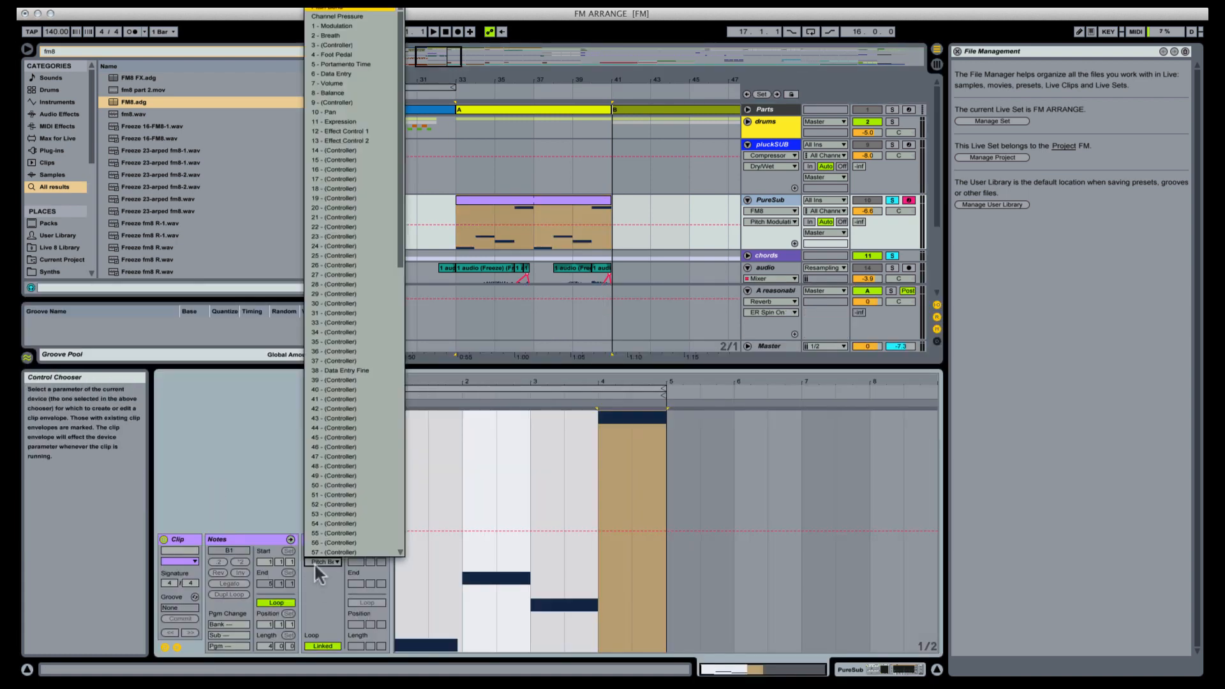
pyautogui.click(314, 563)
pyautogui.click(401, 531)
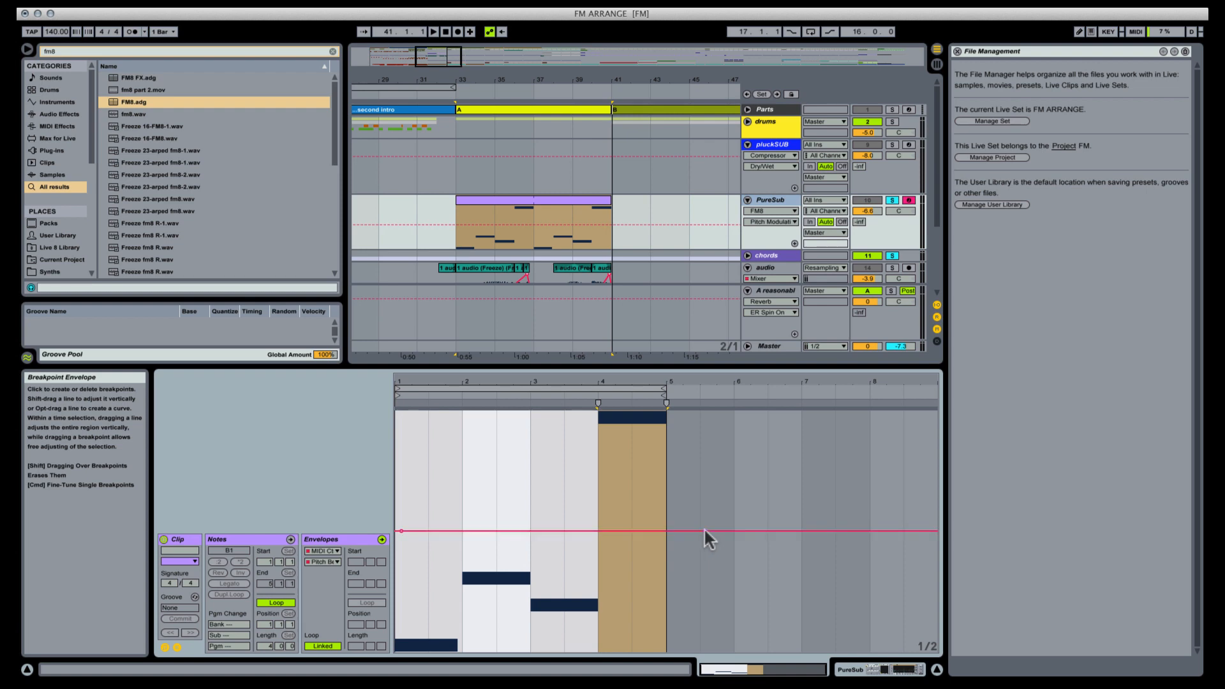
pyautogui.click(482, 531)
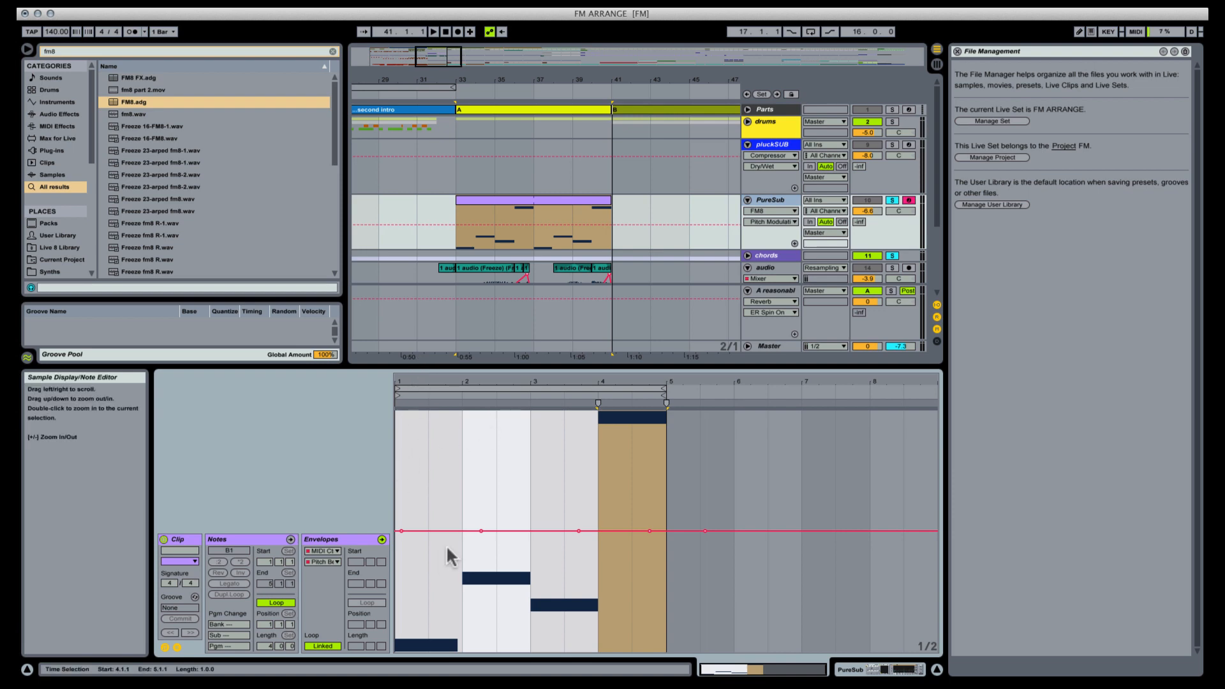
# Step: During playback, draw a full downward pitch-bend dip late in bar 2 and an upward spike peaking at the start of bar 2
pyautogui.press('space')
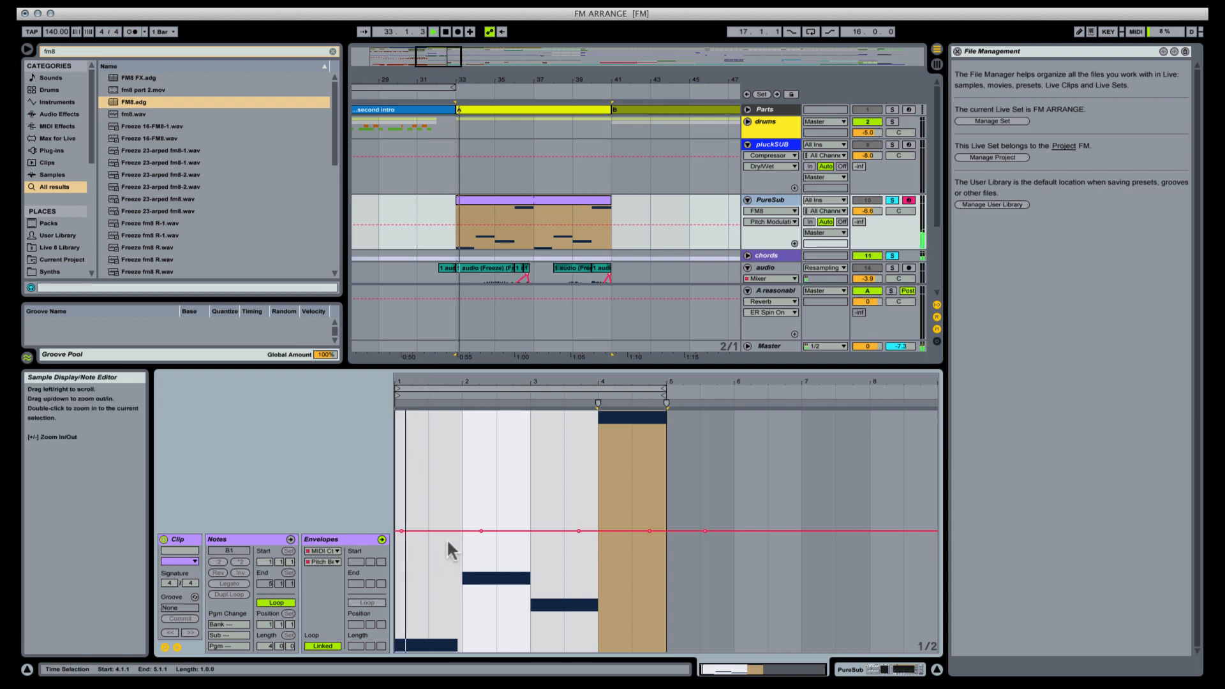
pyautogui.click(536, 531)
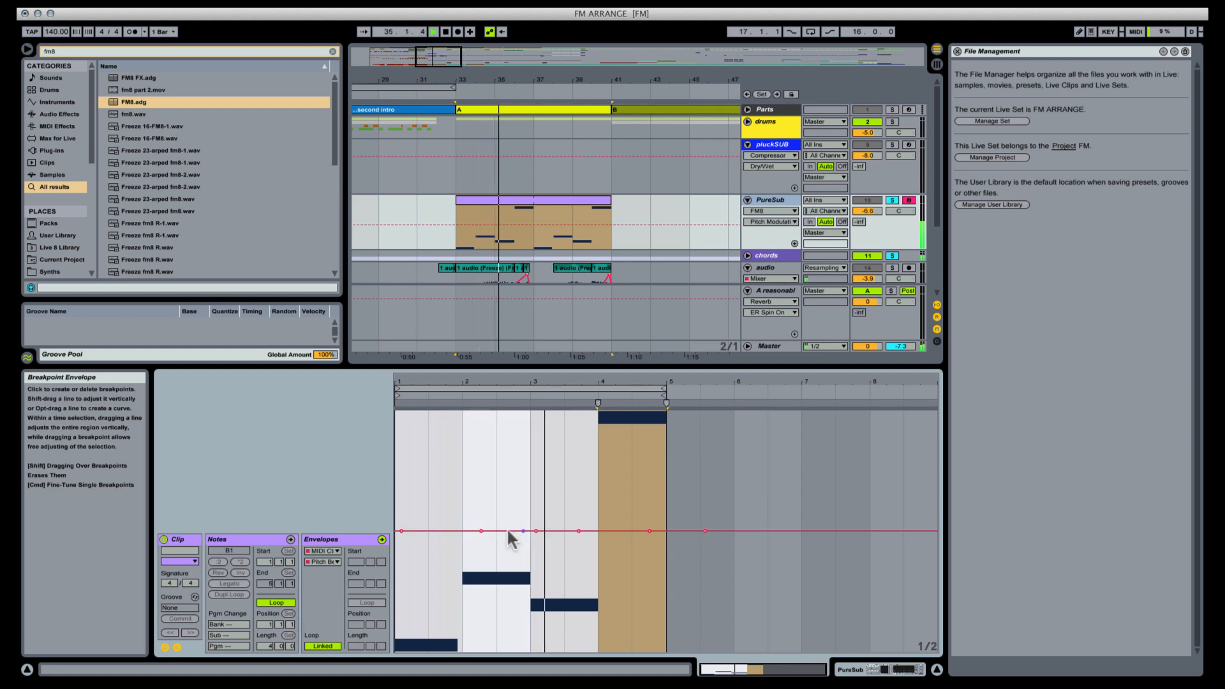
pyautogui.click(506, 531)
pyautogui.moveTo(518, 531); pyautogui.dragTo(517, 651)
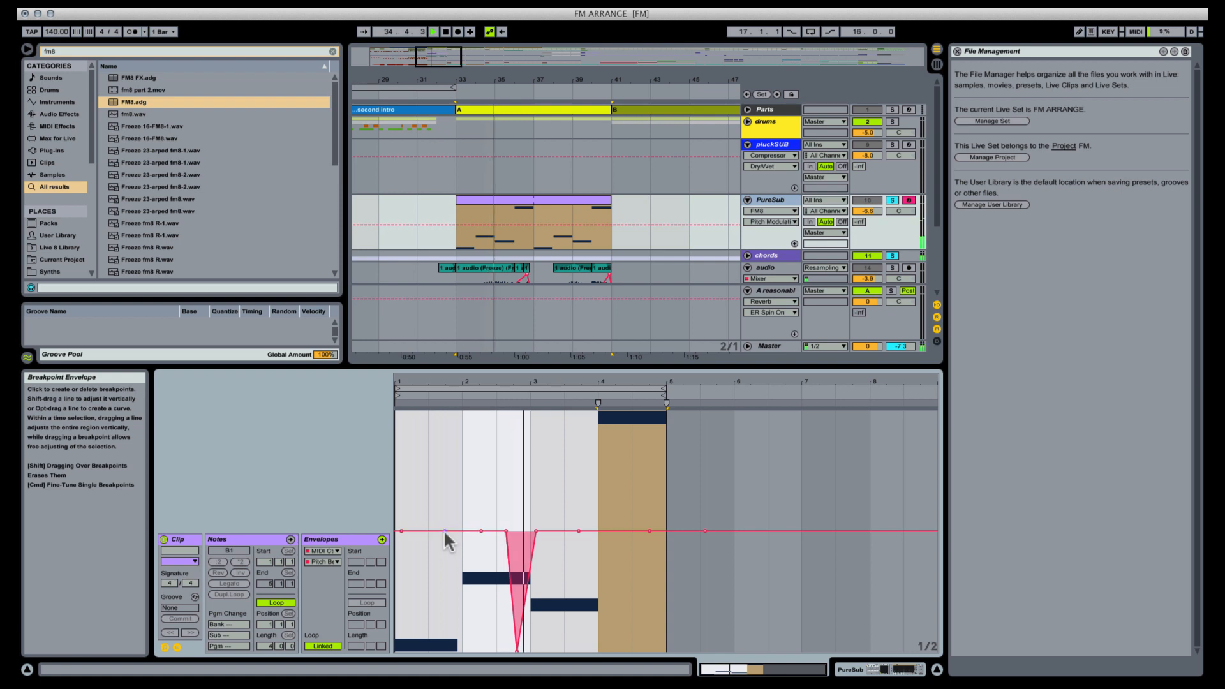
pyautogui.click(445, 531)
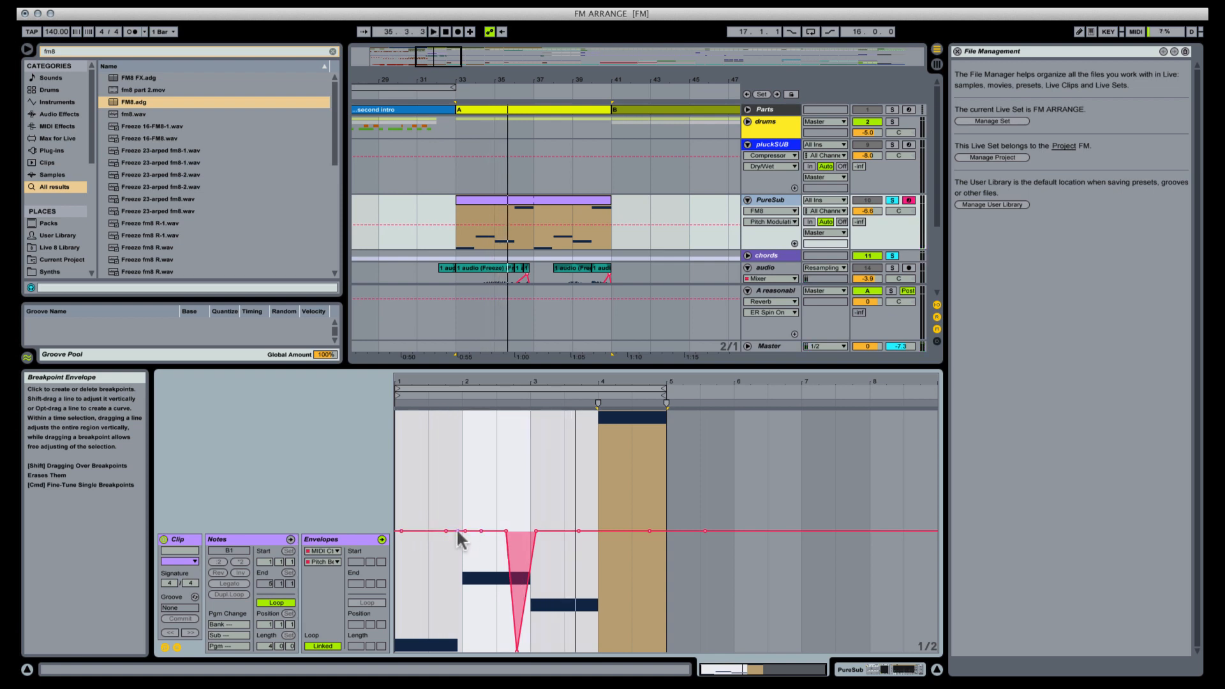
pyautogui.moveTo(461, 531); pyautogui.dragTo(462, 433)
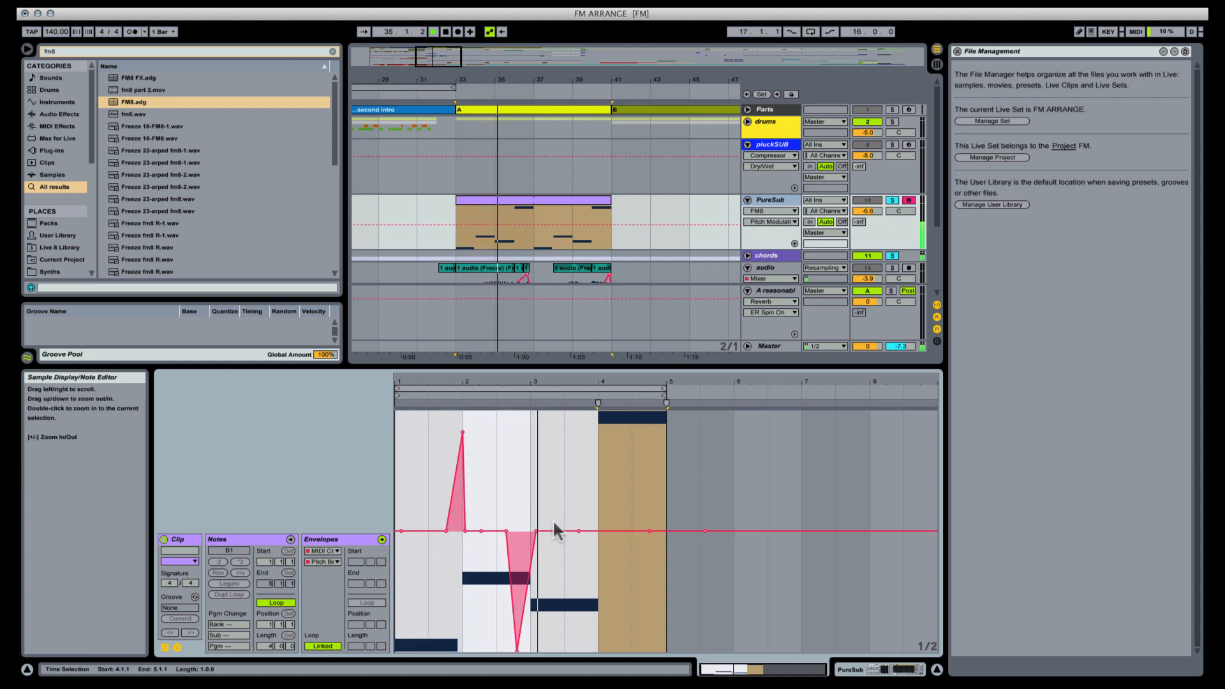
# Step: Remove the dip late in bar 2 and draw a full downward pitch-bend dip in the first half of bar 3
pyautogui.click(517, 650)
pyautogui.click(565, 531)
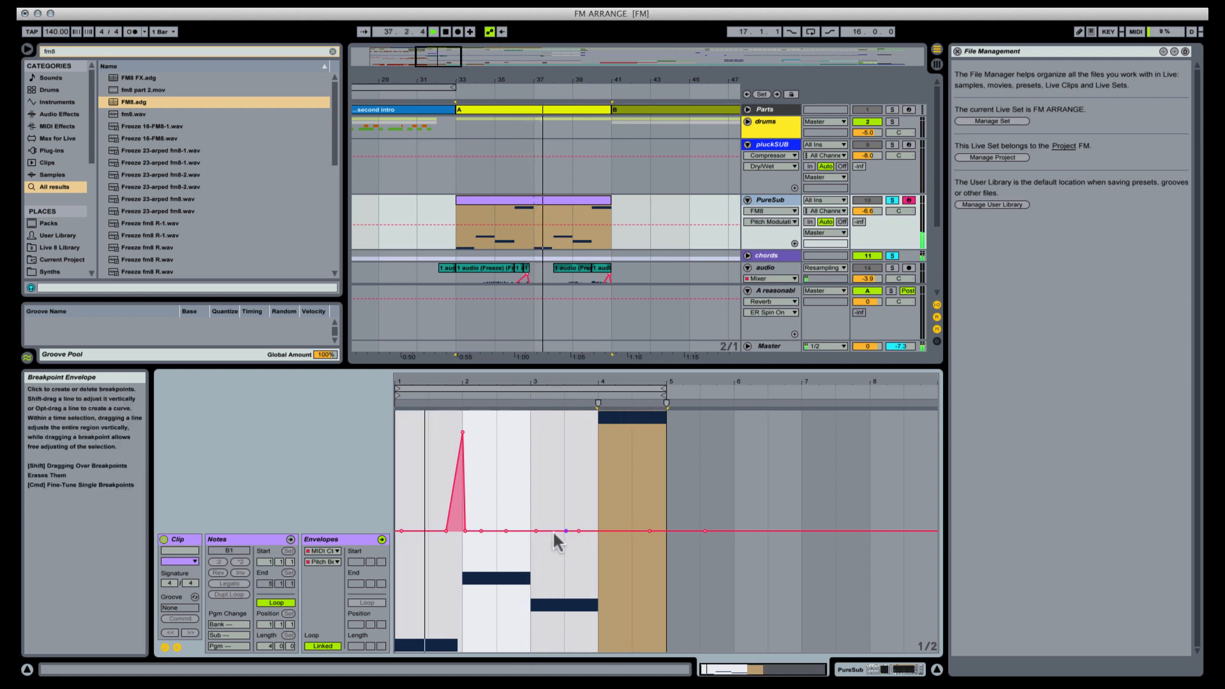
pyautogui.moveTo(548, 531); pyautogui.dragTo(549, 651)
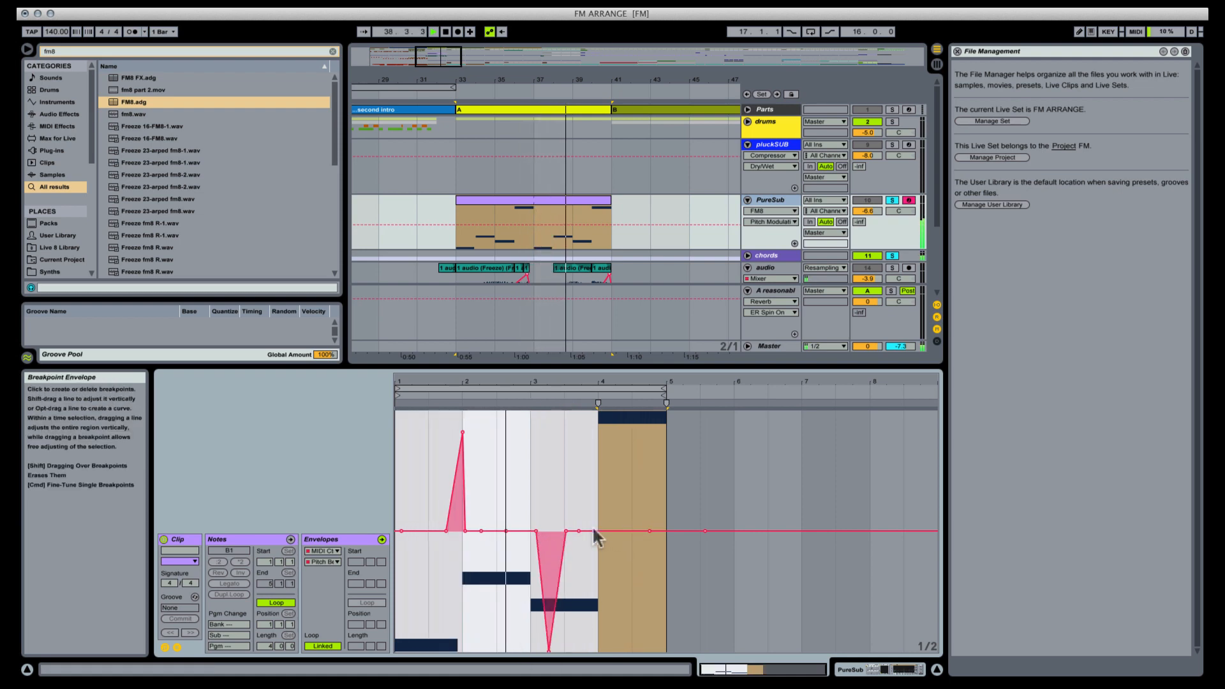
# Step: Draw a curved pitch-bend fall to the minimum through bar 4, hold it to the clip's end, and return to centre just after
pyautogui.moveTo(649, 531); pyautogui.dragTo(649, 651)
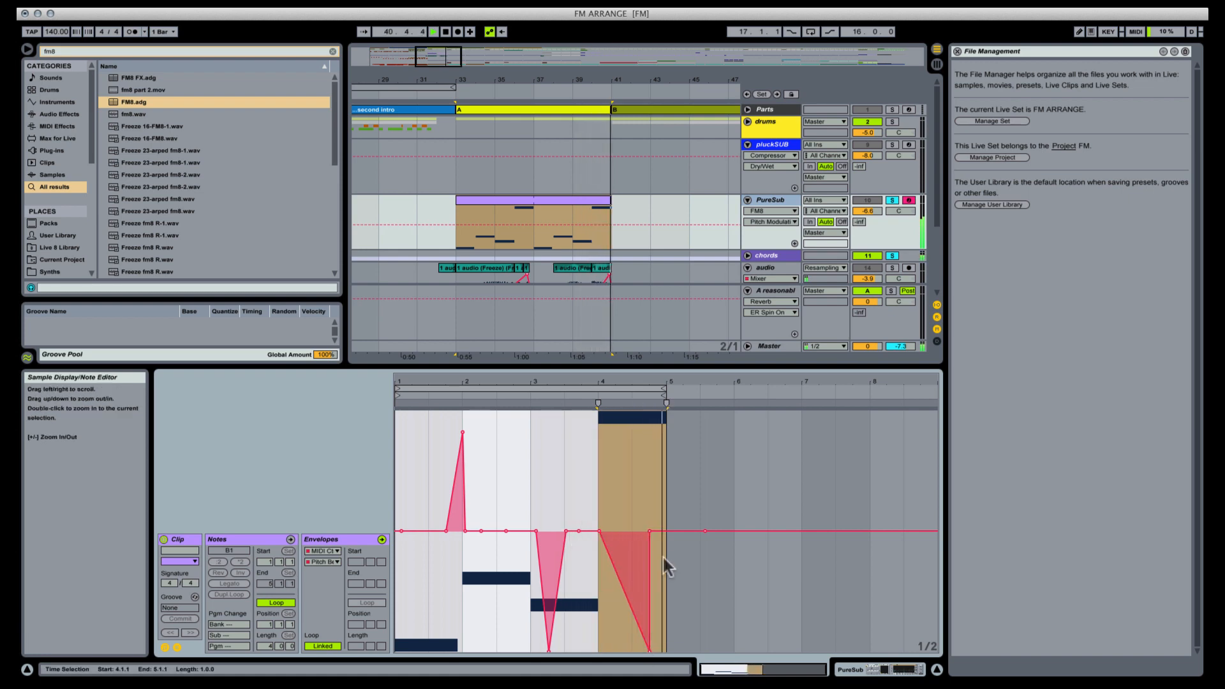
pyautogui.click(676, 531)
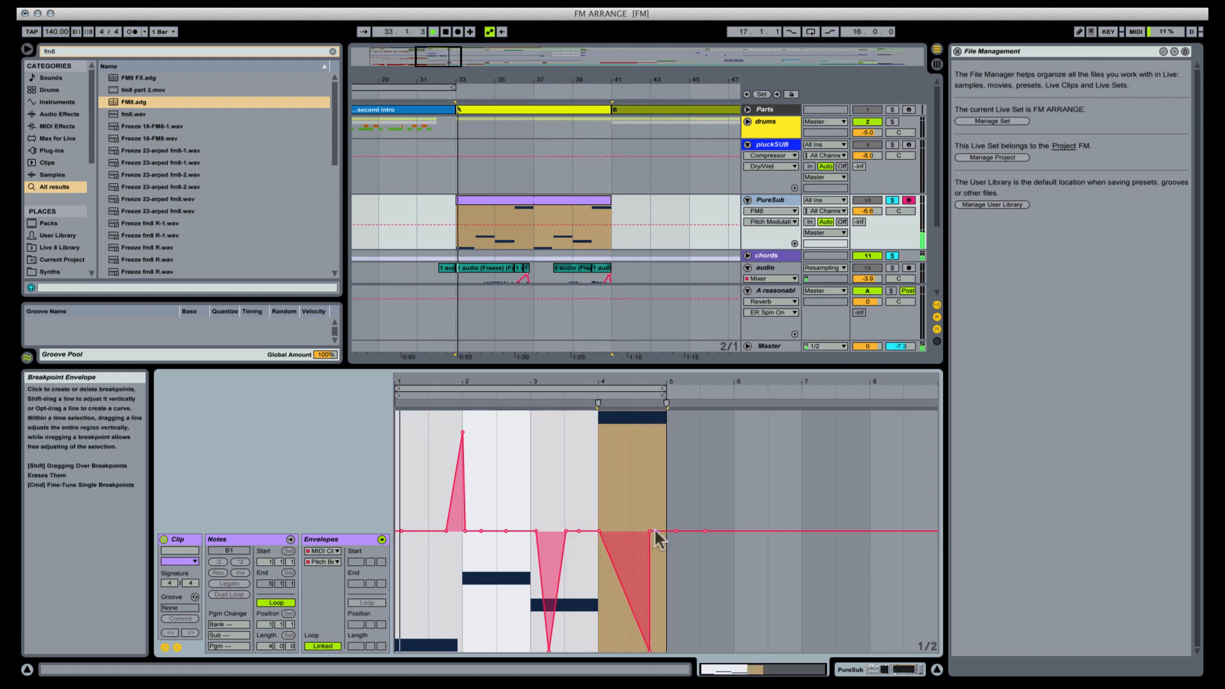
pyautogui.click(649, 531)
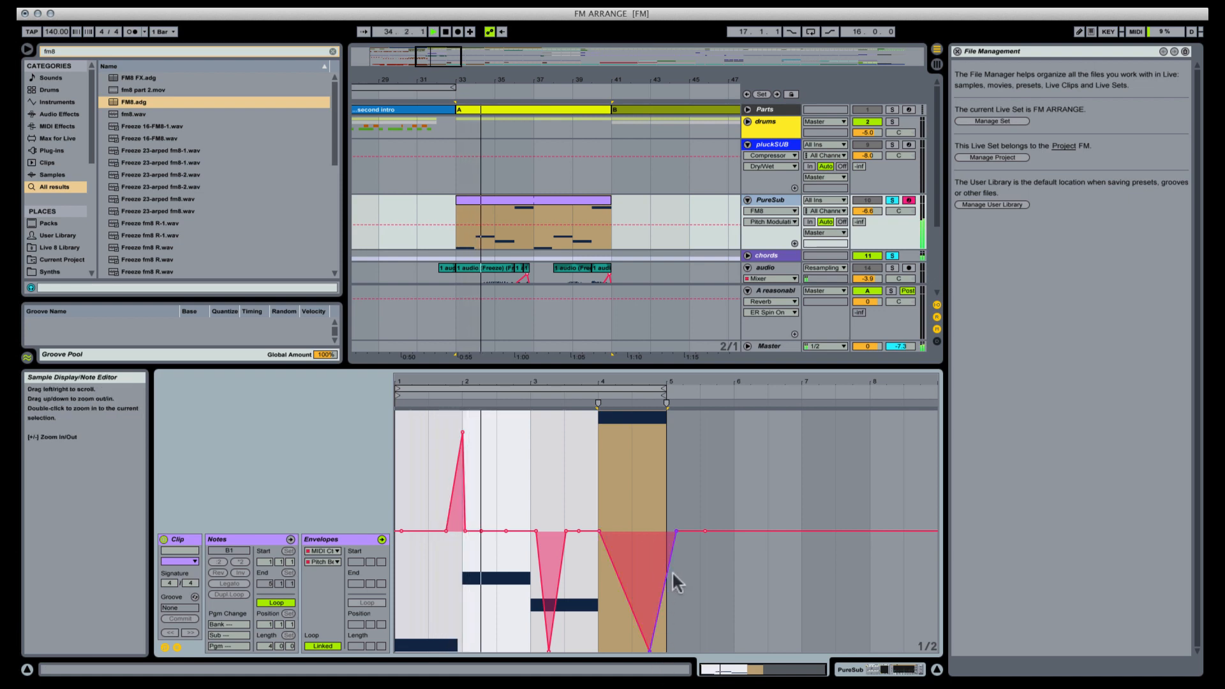
pyautogui.moveTo(664, 593); pyautogui.dragTo(666, 650)
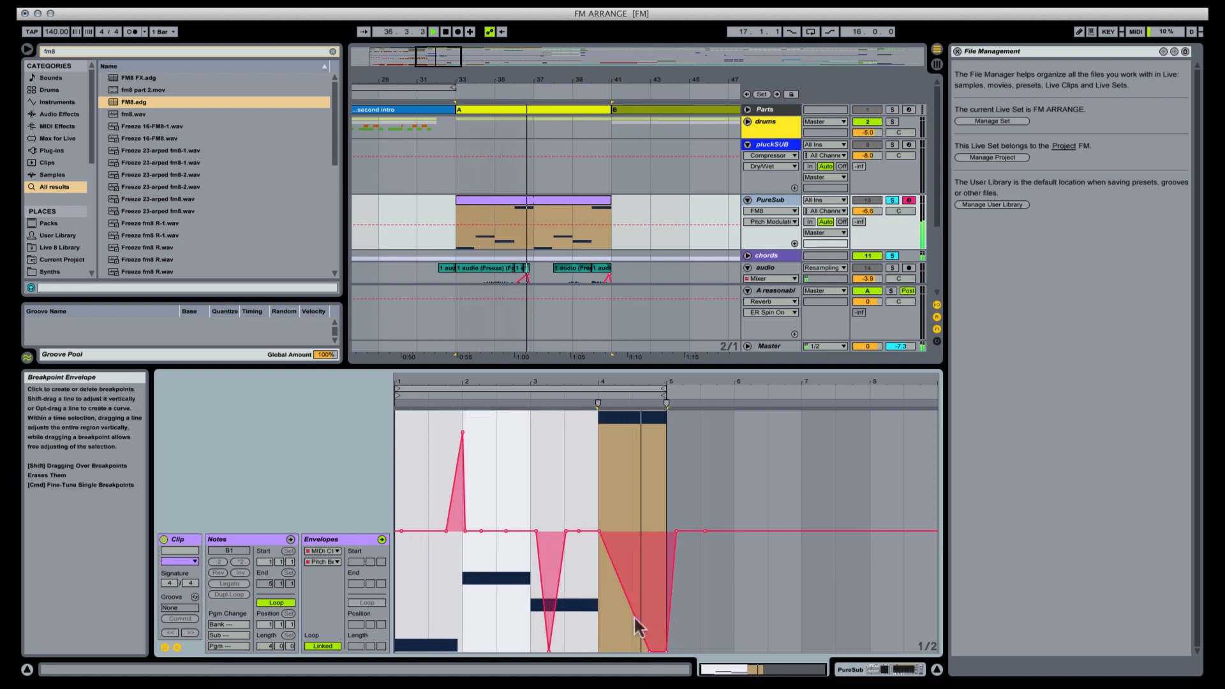
pyautogui.moveTo(642, 624); pyautogui.dragTo(643, 600)
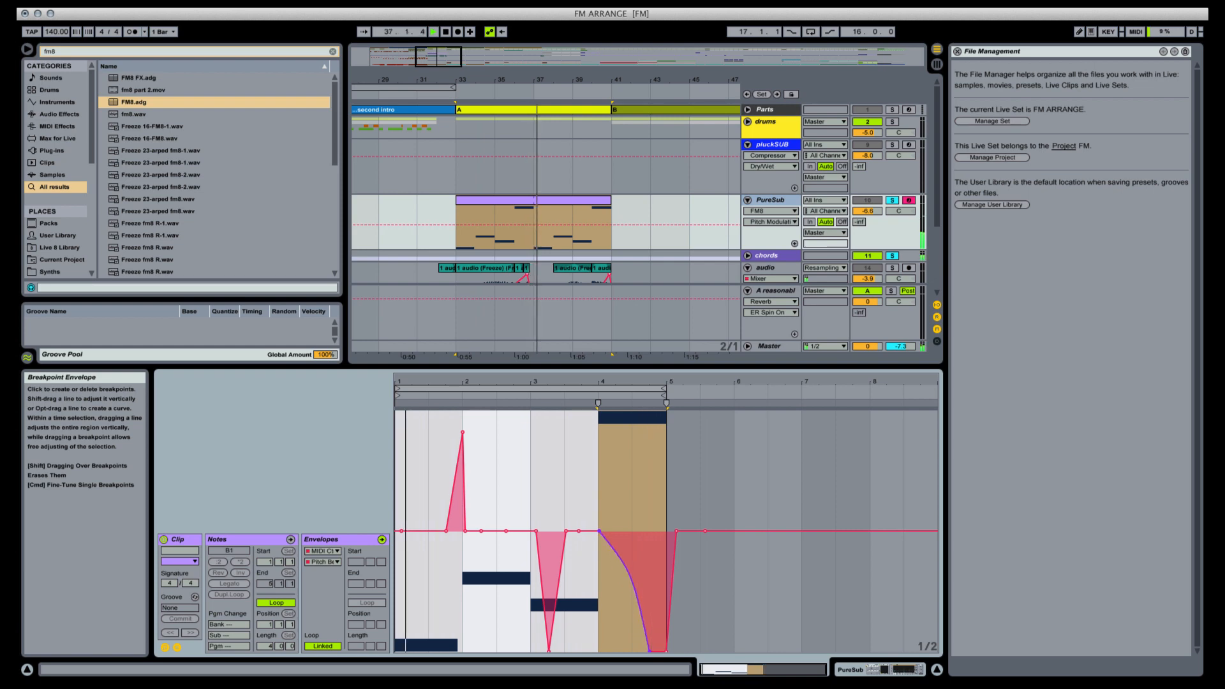
# Step: Remove the pitch-bend dip in bar 3 and raise the envelope's starting point so the pitch falls steeply into bar 1
pyautogui.click(535, 530)
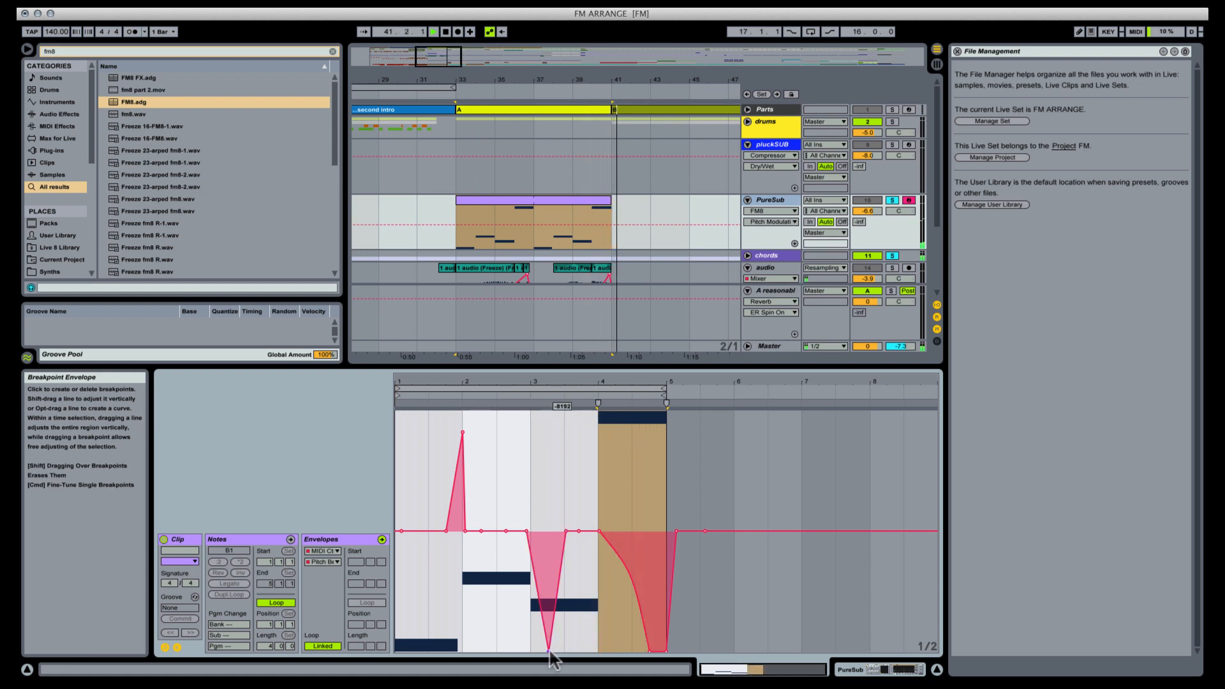
pyautogui.click(548, 652)
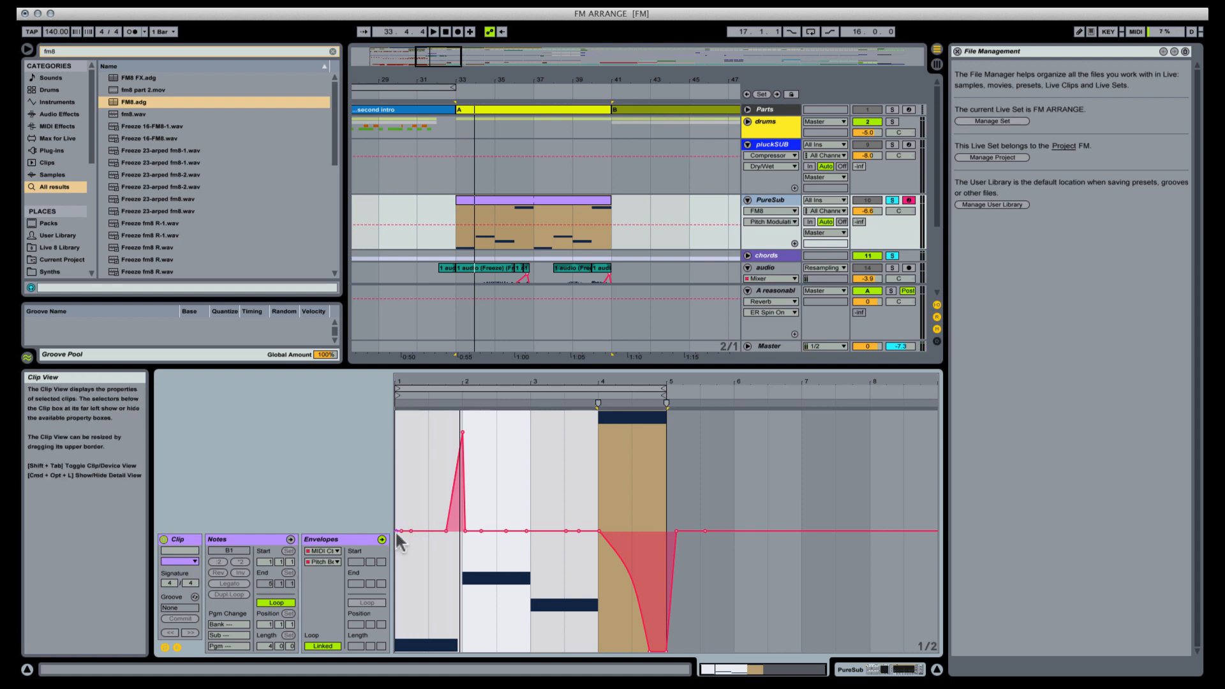
pyautogui.moveTo(382, 449); pyautogui.dragTo(385, 419)
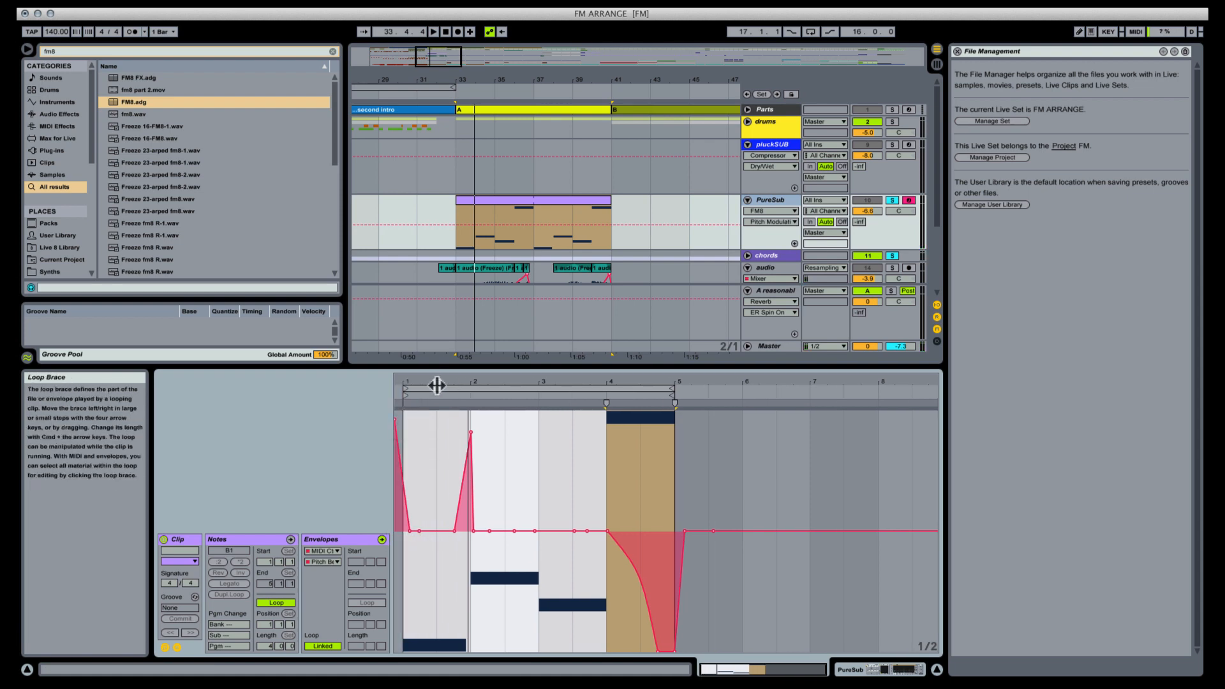
# Step: Play the soloed PureSub part through section A and into section B to check the pitch-bend slides
pyautogui.moveTo(419, 381); pyautogui.dragTo(436, 439)
pyautogui.press('space')
pyautogui.press('space')
pyautogui.press('space')
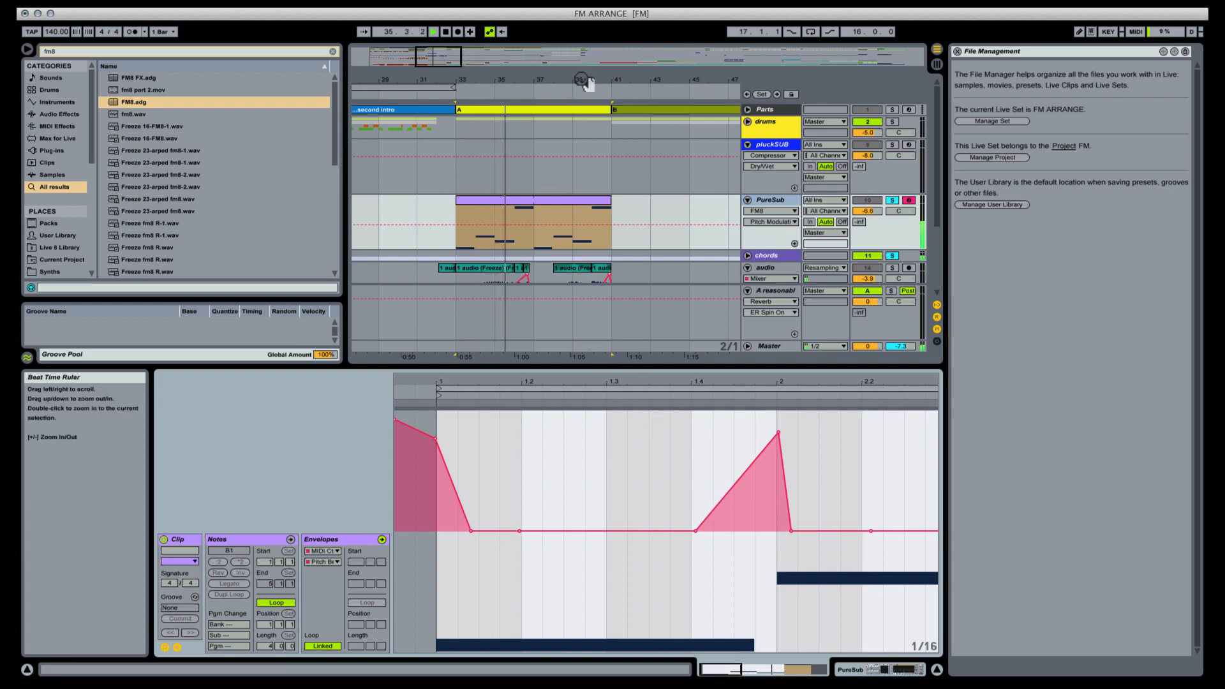
pyautogui.moveTo(584, 80); pyautogui.dragTo(445, 90)
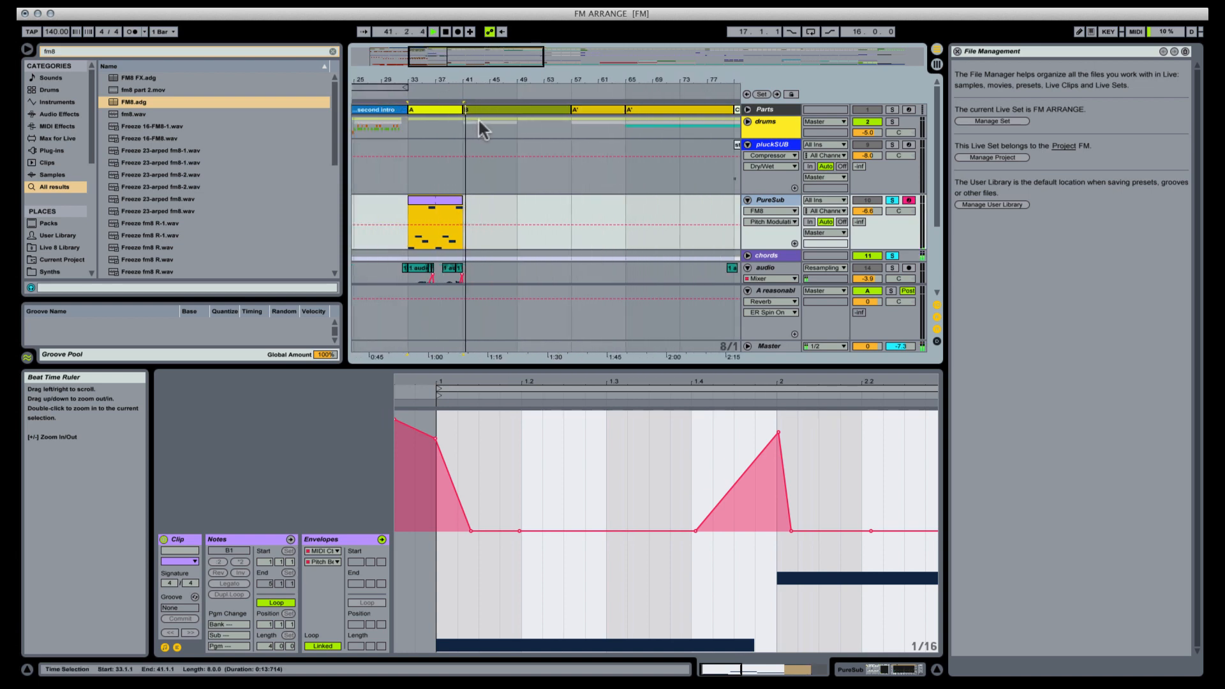
pyautogui.click(465, 205)
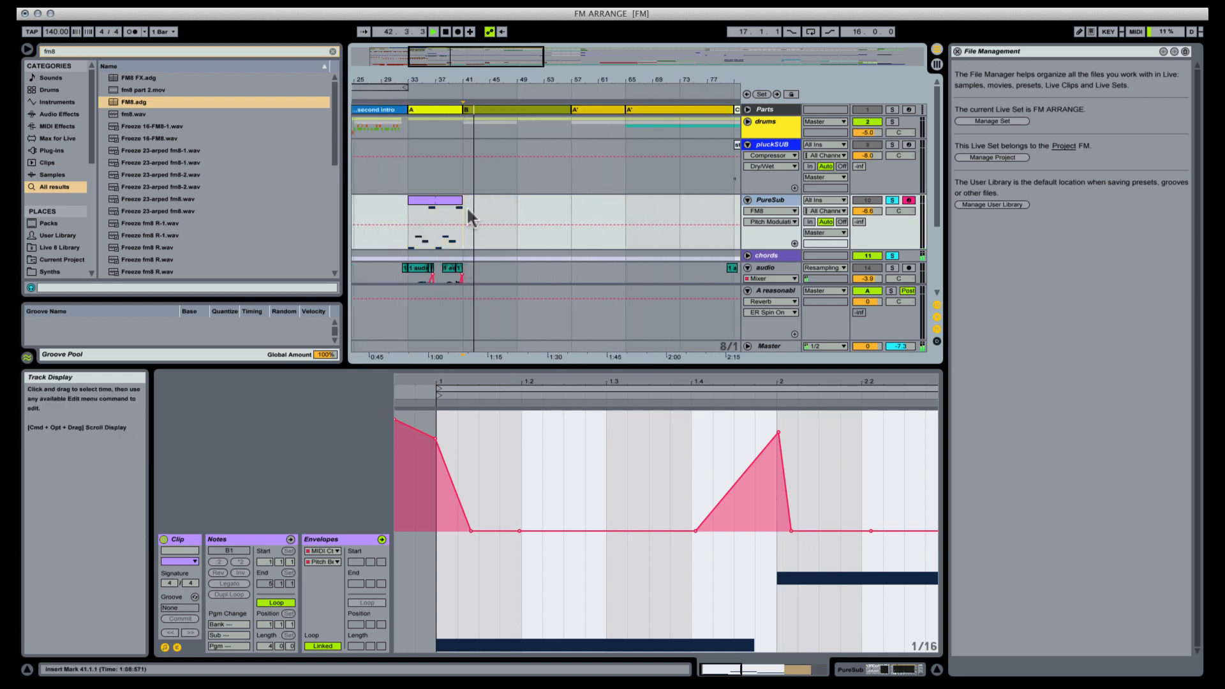
pyautogui.press('space')
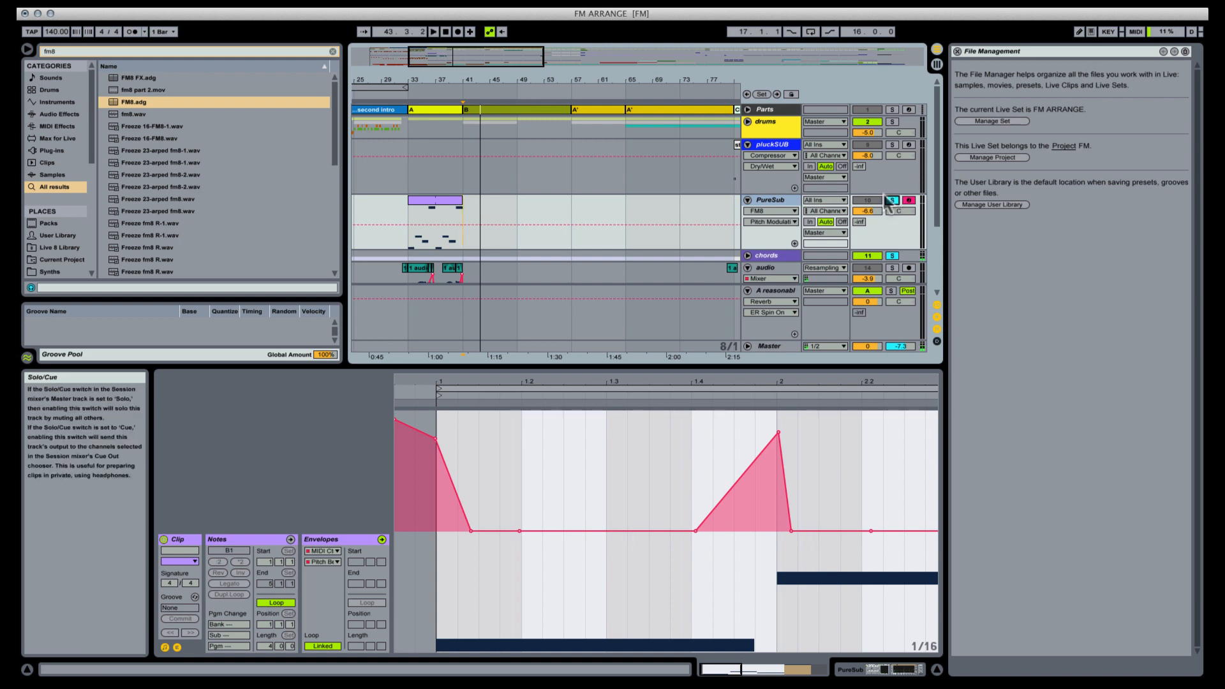
# Step: Unsolo the PureSub track and play the full arrangement from the second intro through section A
pyautogui.click(892, 201)
pyautogui.moveTo(424, 80); pyautogui.dragTo(536, 80)
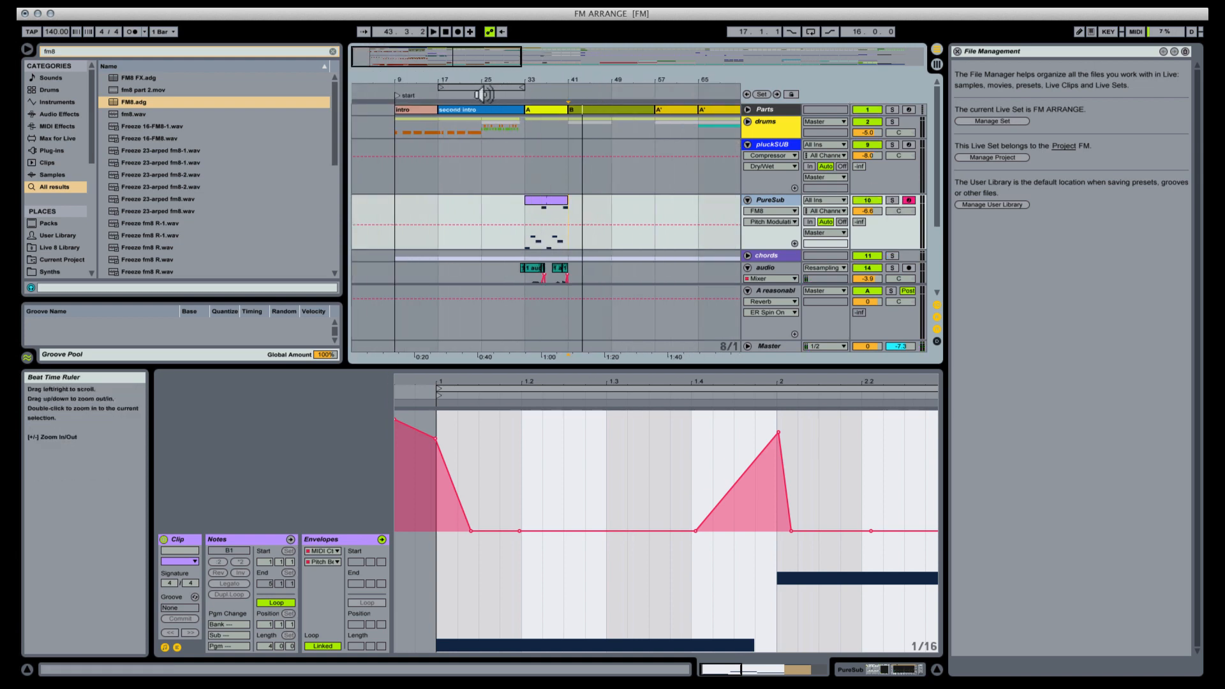
pyautogui.click(481, 108)
pyautogui.press('space')
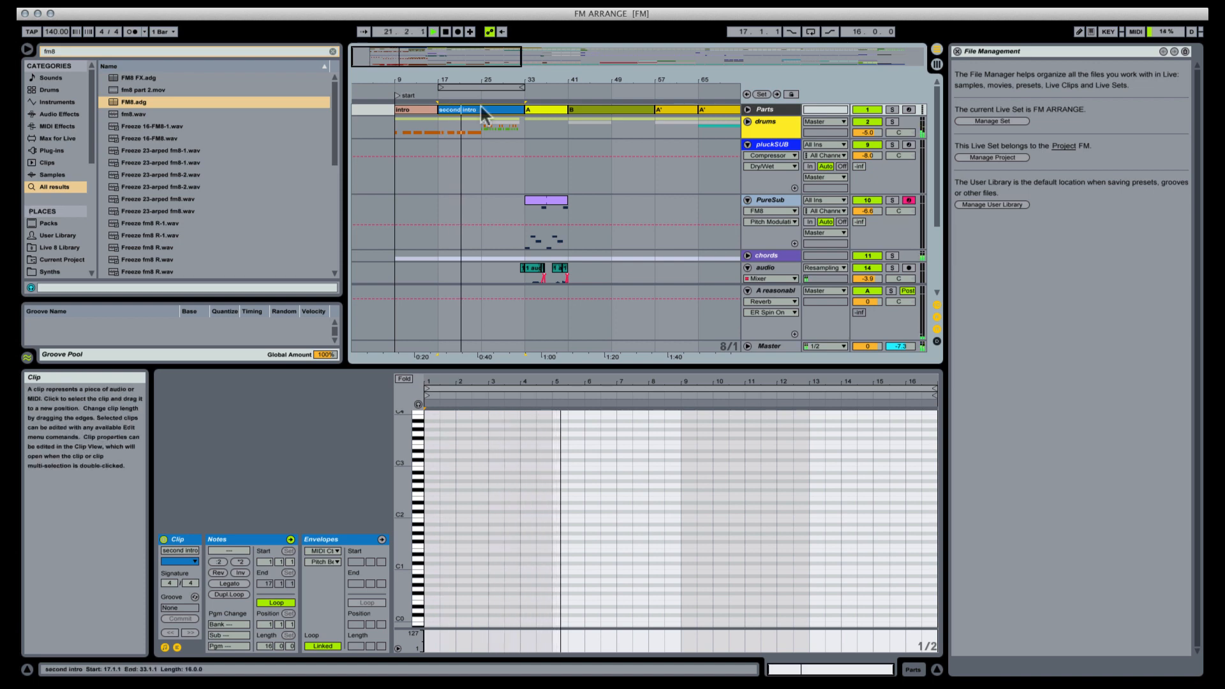
pyautogui.scroll(-4, 533, 191)
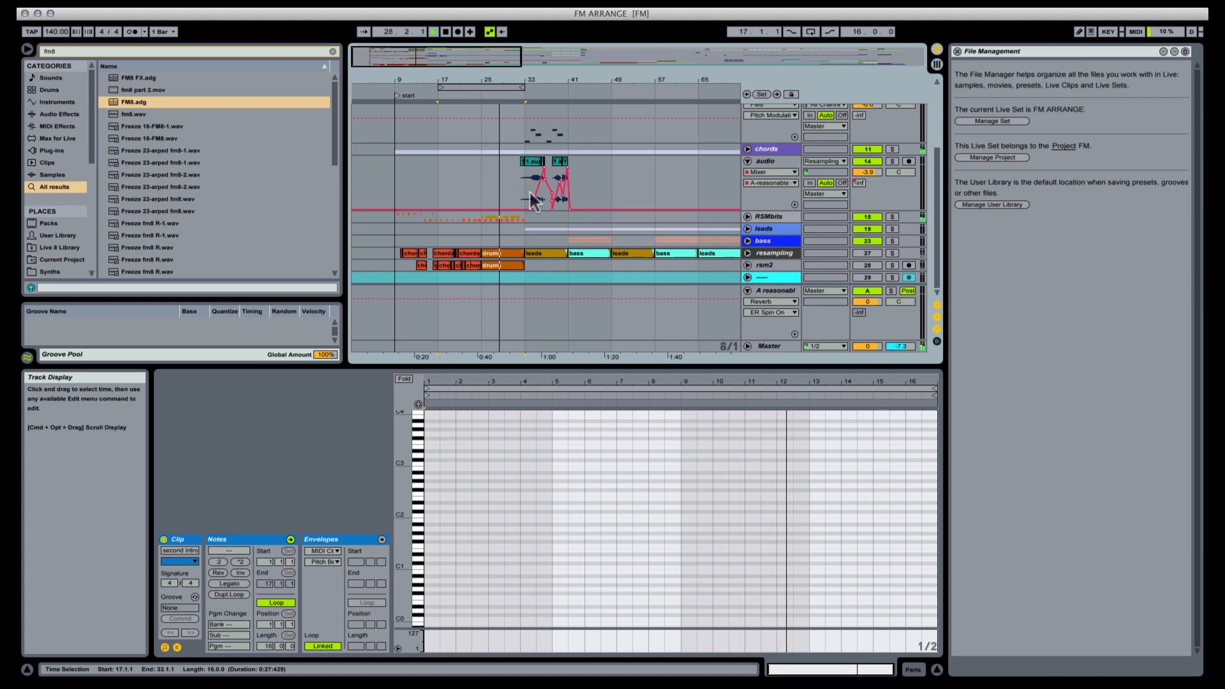
pyautogui.scroll(5, 548, 201)
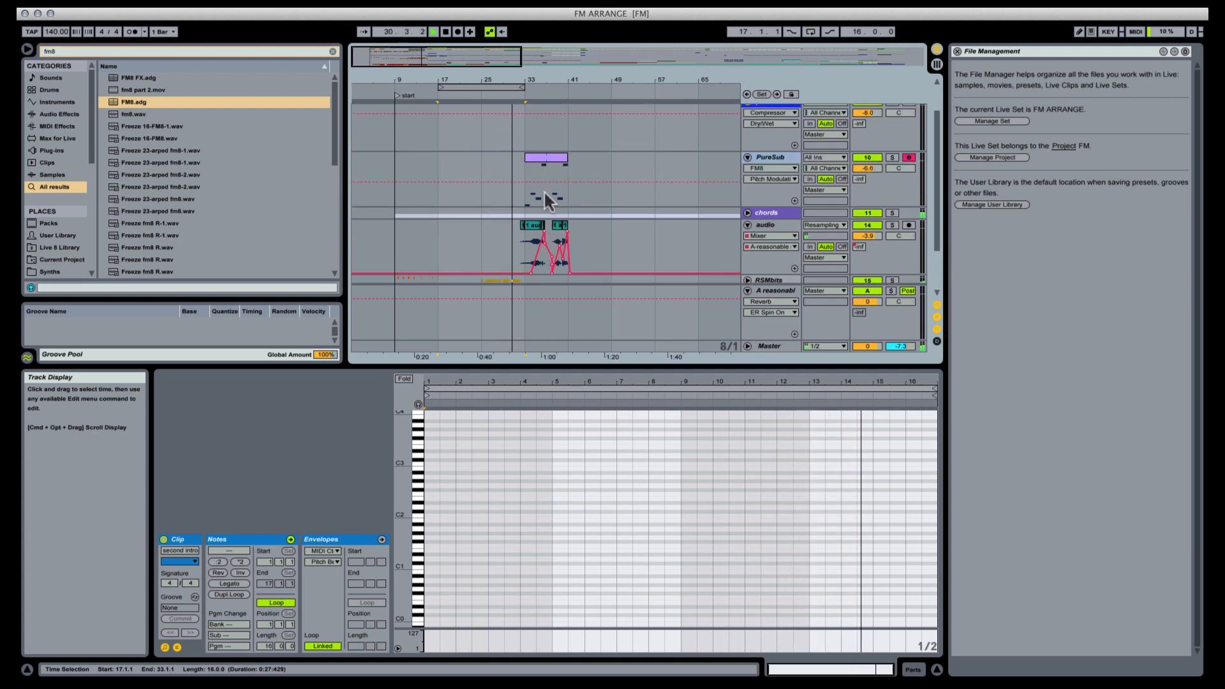
pyautogui.scroll(3, 548, 201)
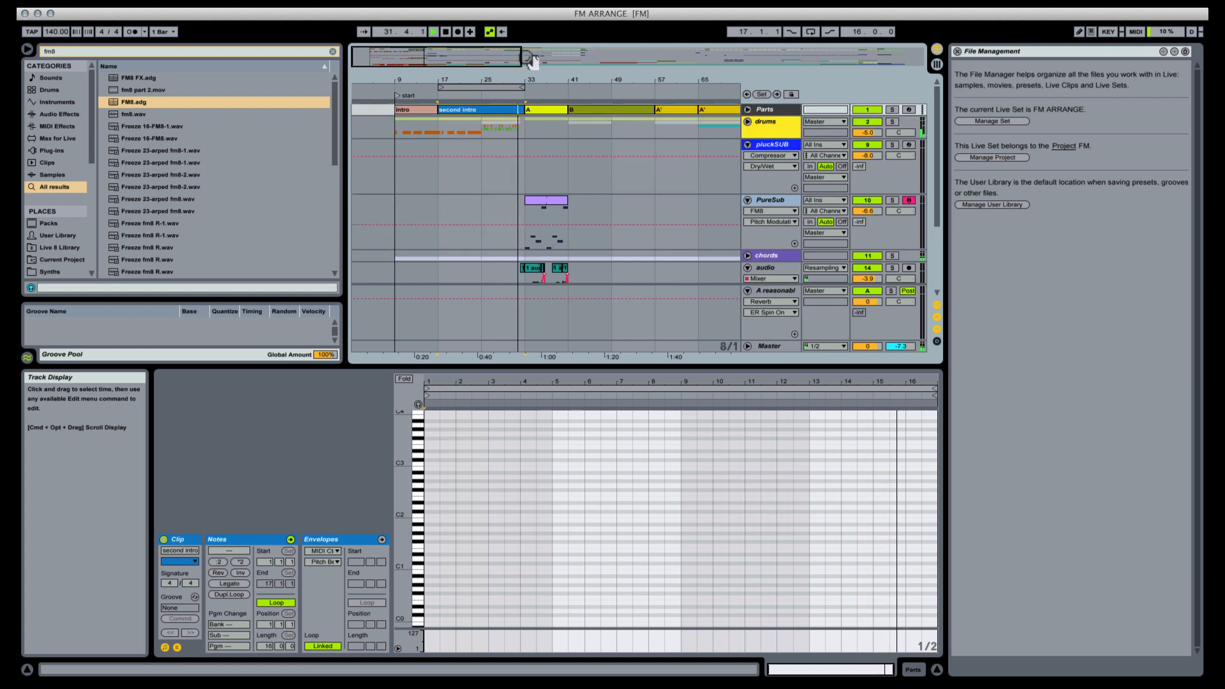
pyautogui.moveTo(531, 79)
pyautogui.mouseDown()
pyautogui.moveTo(531, 116)
pyautogui.moveTo(528, 102)
pyautogui.mouseUp()
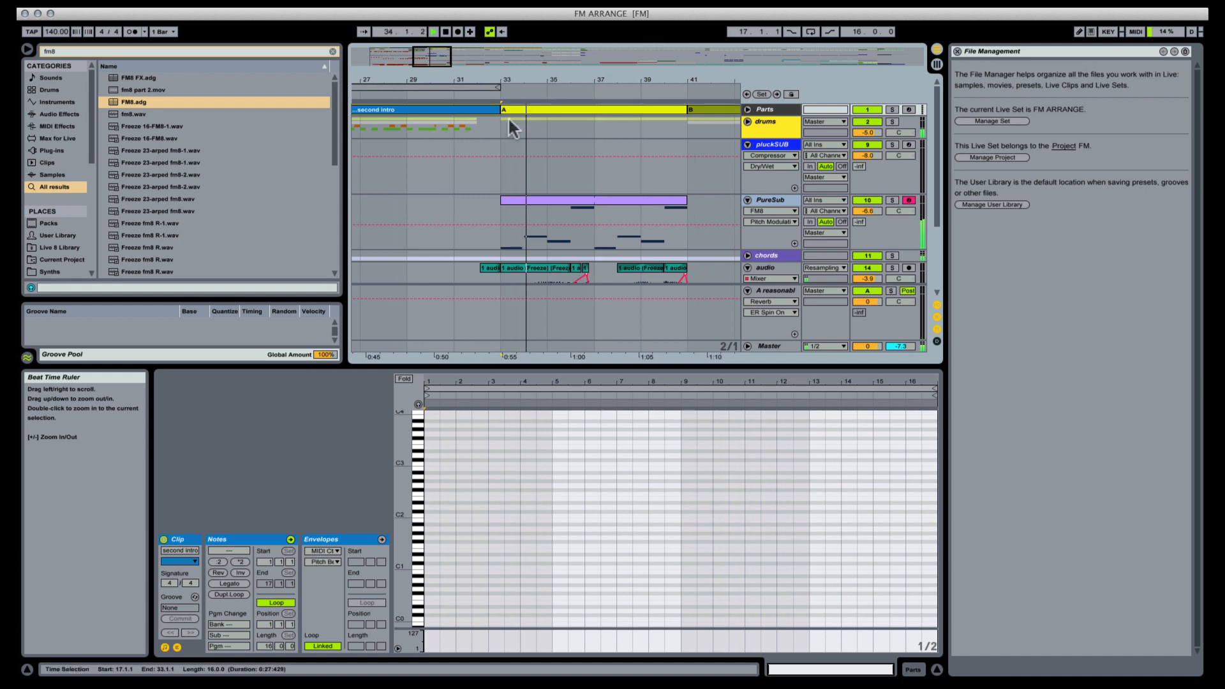
pyautogui.scroll(-3, 502, 121)
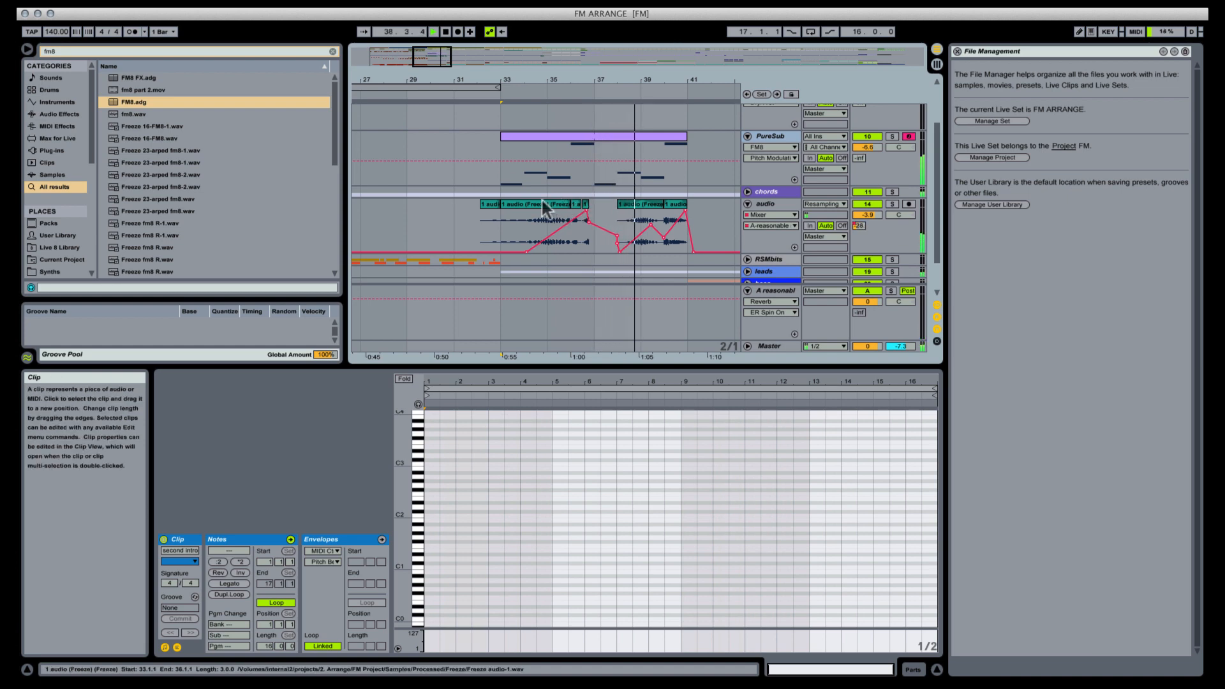
# Step: Deactivate the audio clip starting at bar 38 and trim the start of the clip just before section B slightly later
pyautogui.click(657, 206)
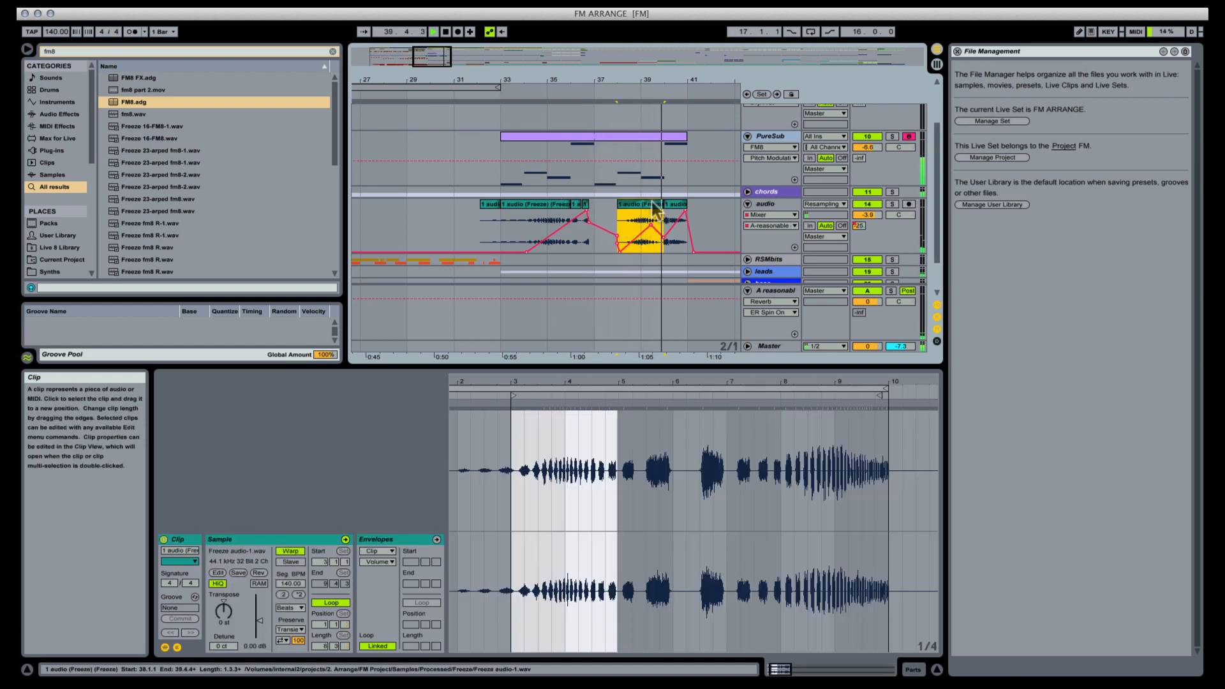
pyautogui.press('0')
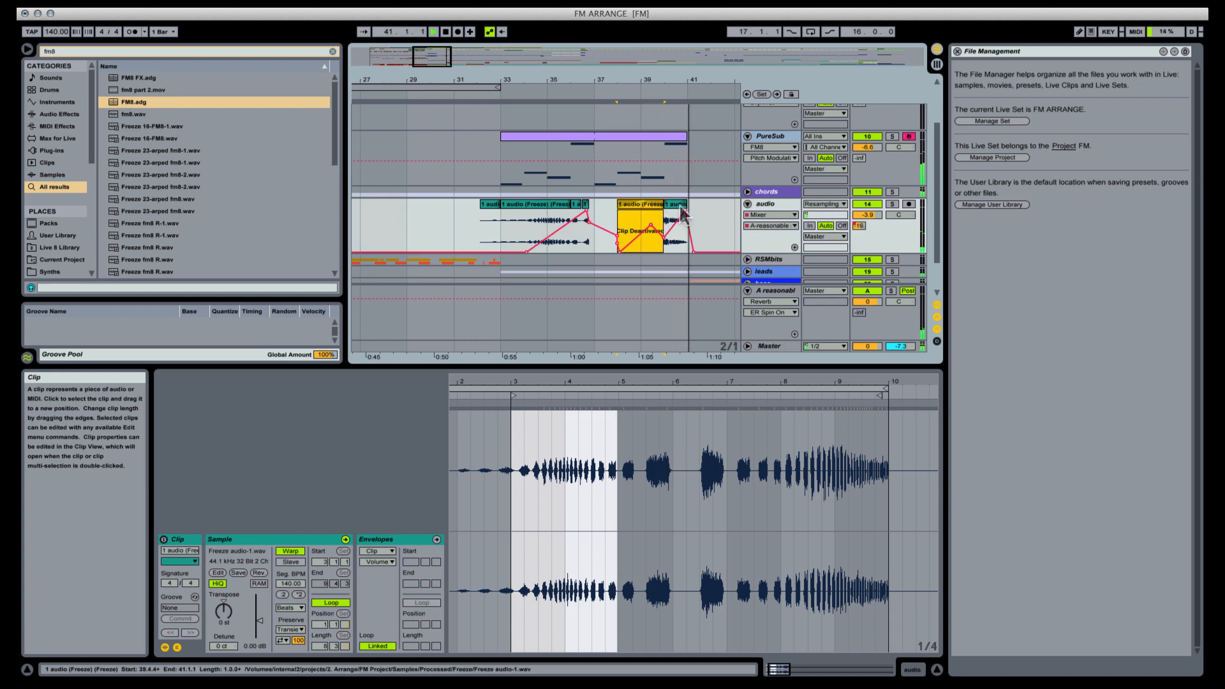
pyautogui.click(677, 214)
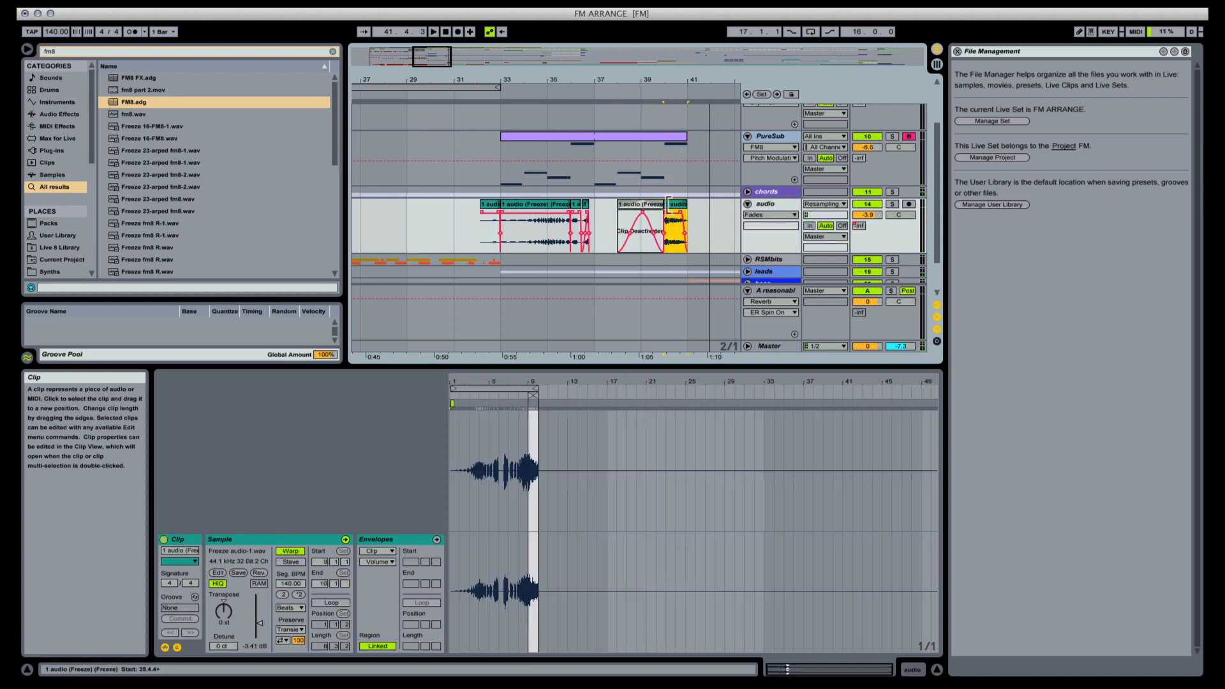
pyautogui.moveTo(667, 202); pyautogui.dragTo(672, 200)
# Step: During playback from bar 33, shorten the three-bar audio clip so that it ends at bar 35
pyautogui.click(533, 210)
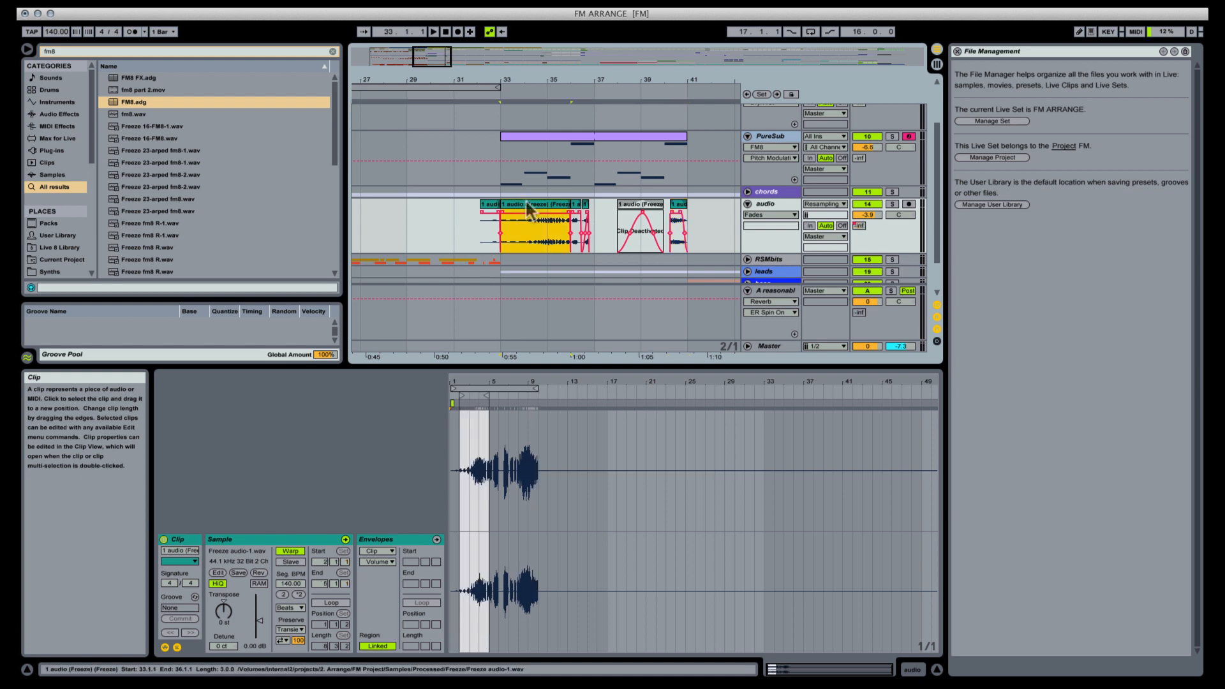
pyautogui.press('space')
pyautogui.moveTo(565, 203); pyautogui.dragTo(549, 203)
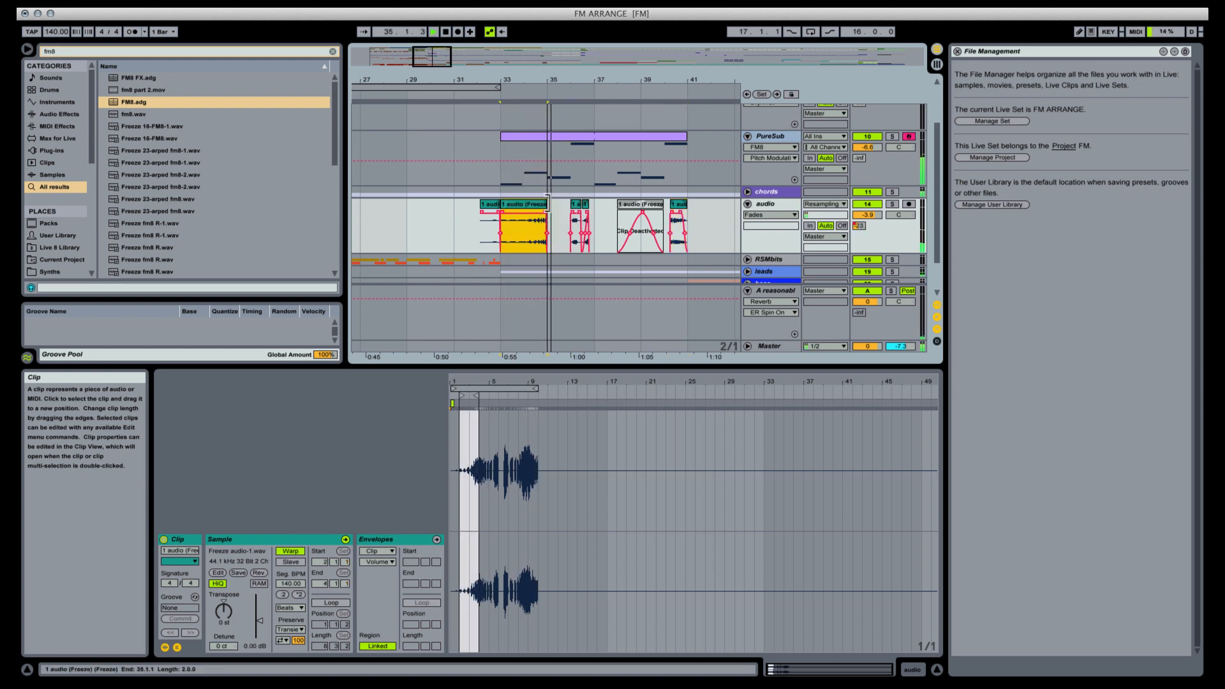
# Step: Copy the short audio clip at bar 36 twice into the gap in bar 35 and play the result
pyautogui.click(576, 210)
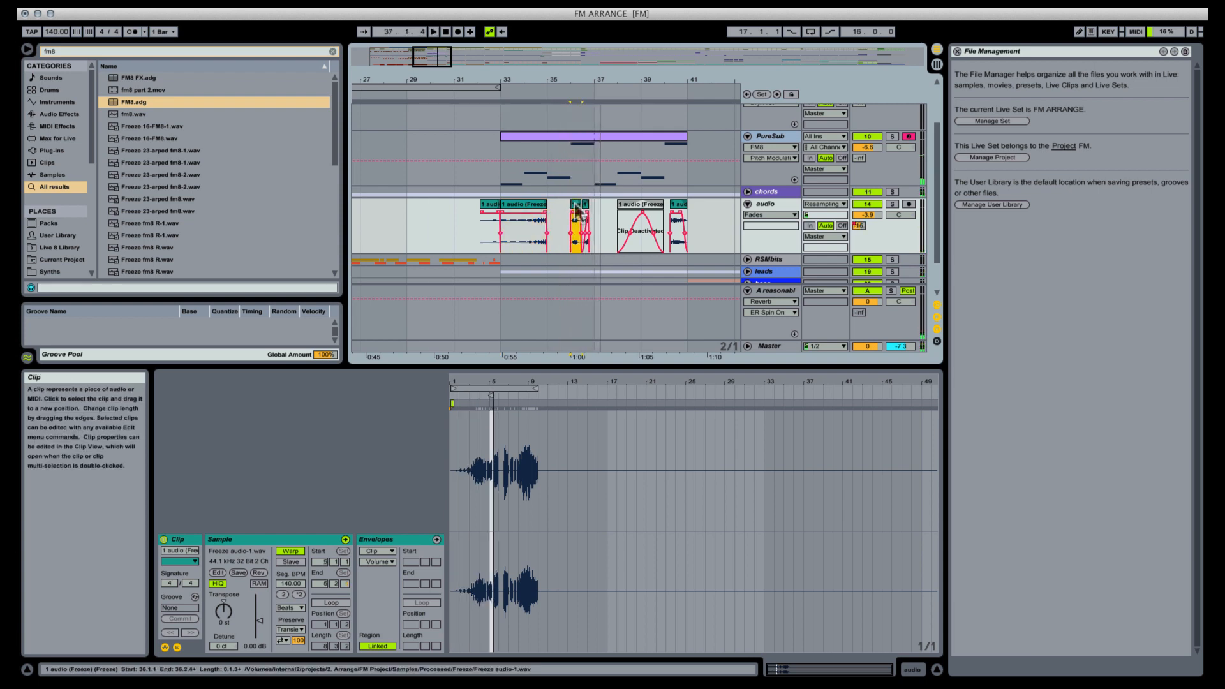
pyautogui.moveTo(576, 210)
pyautogui.mouseDown()
pyautogui.moveTo(554, 211)
pyautogui.moveTo(568, 211)
pyautogui.mouseUp()
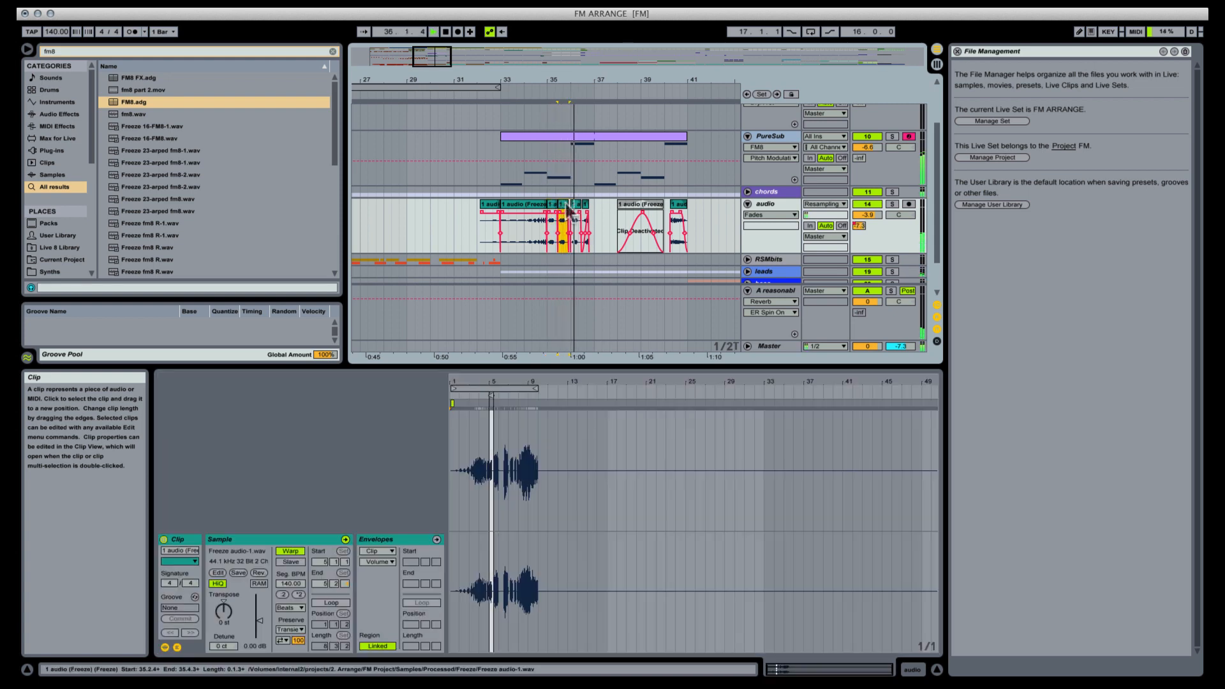
pyautogui.press('space')
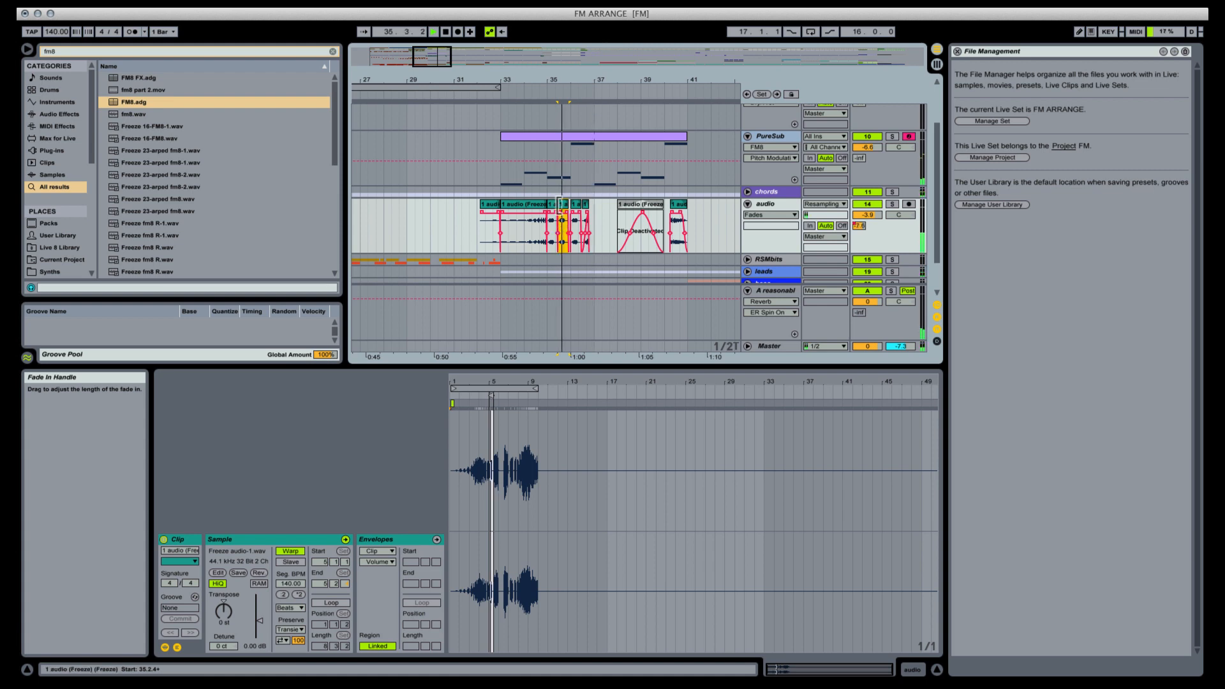
pyautogui.click(554, 207)
pyautogui.press('space')
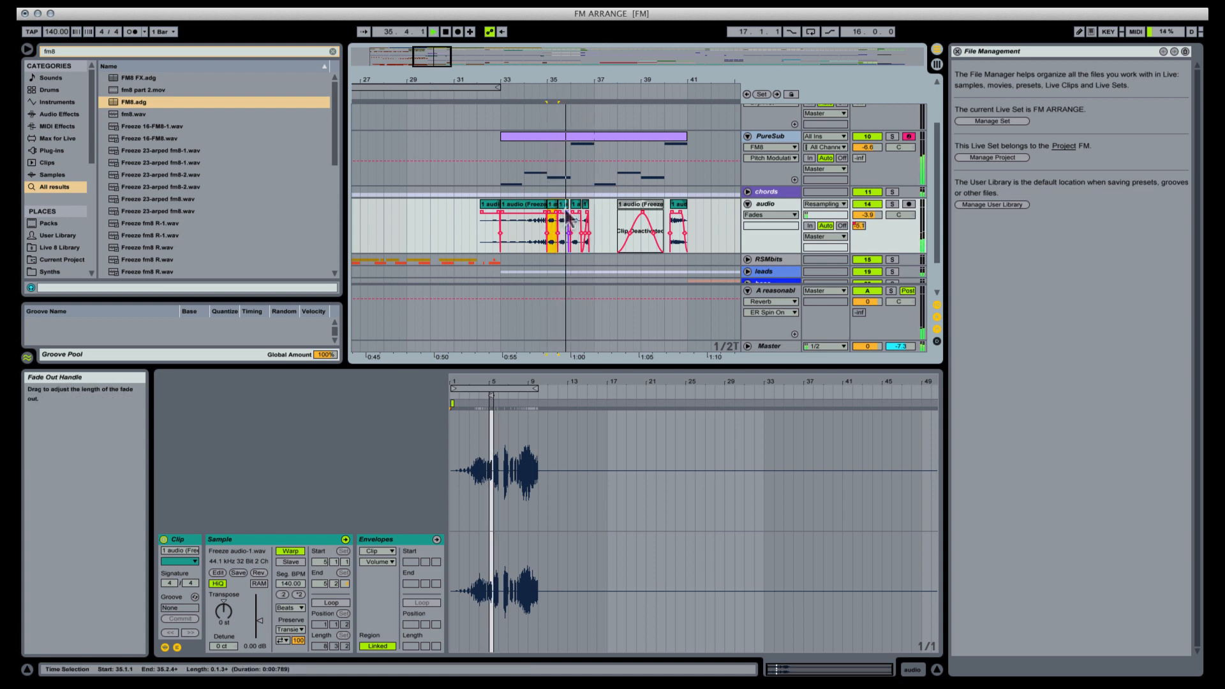
# Step: Move the second copied audio clip slightly later so it ends near bar 36, and play from bar 35
pyautogui.moveTo(559, 83); pyautogui.dragTo(559, 108)
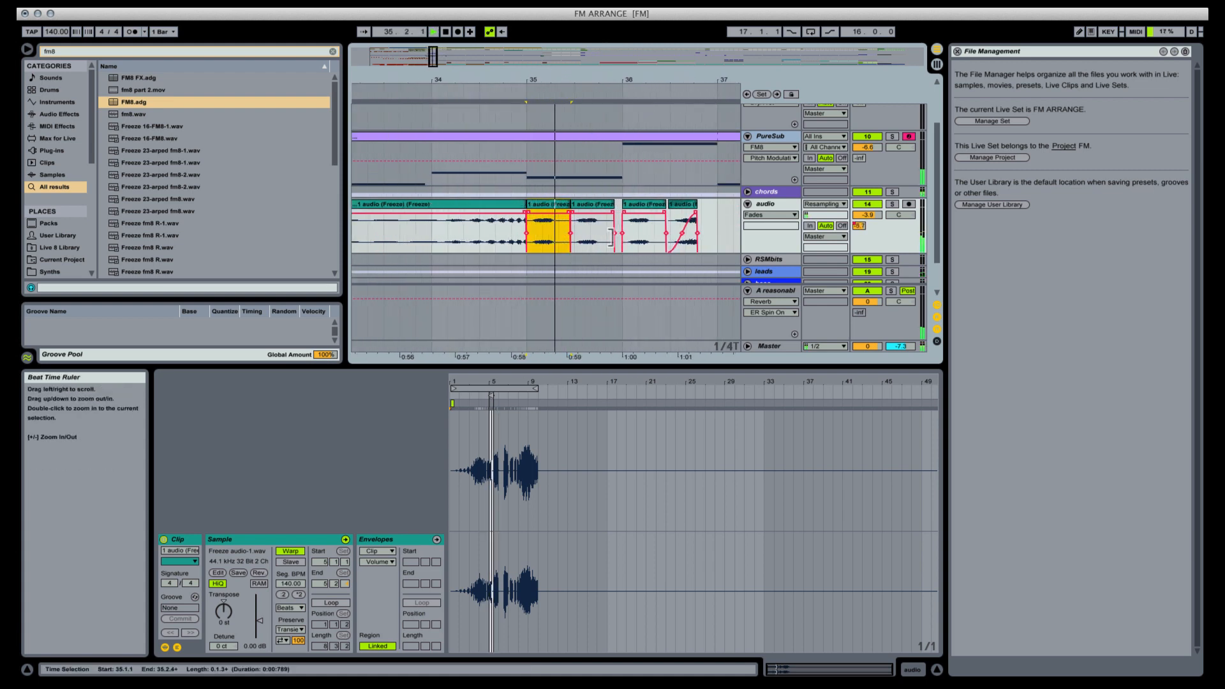
pyautogui.click(589, 202)
pyautogui.press('space')
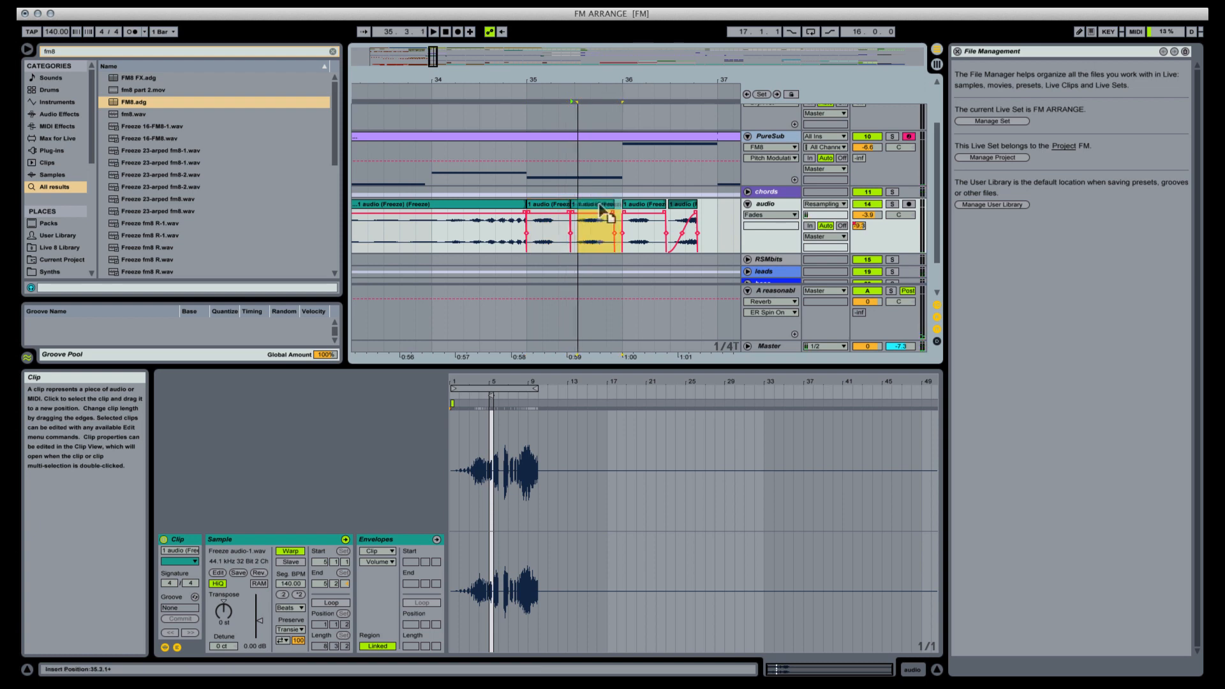
pyautogui.click(541, 210)
pyautogui.press('space')
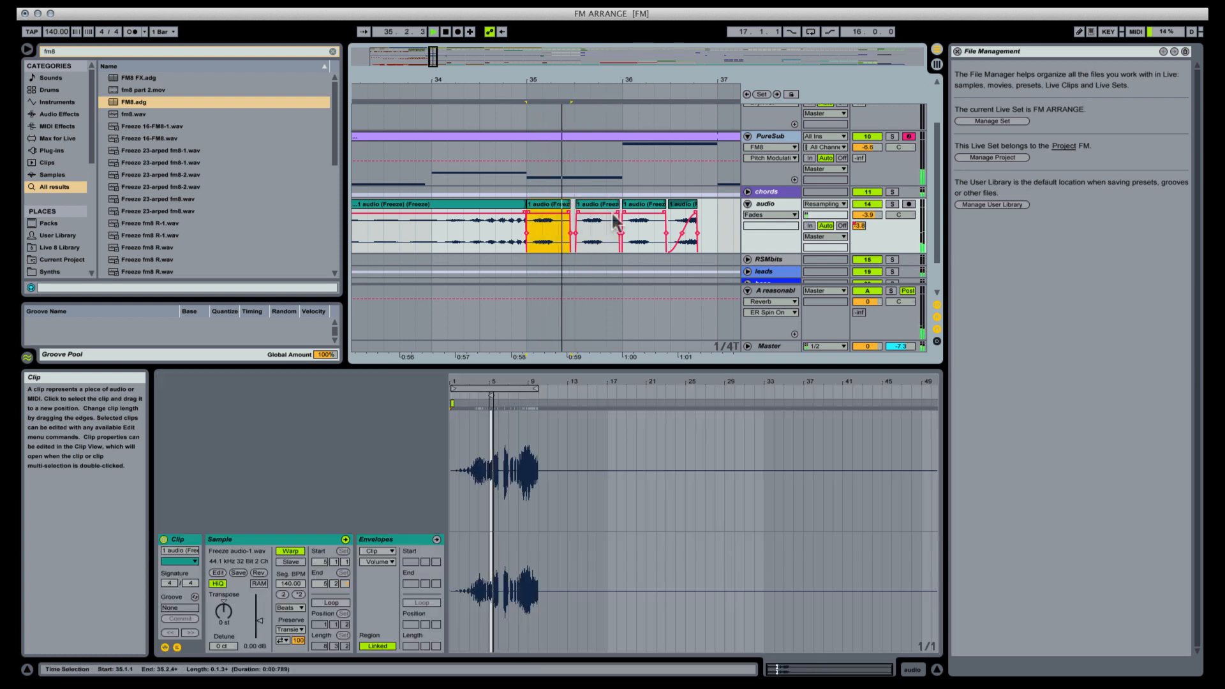
# Step: Transpose the short audio clip at bar 36 by -12 st and turn off its warping
pyautogui.click(644, 219)
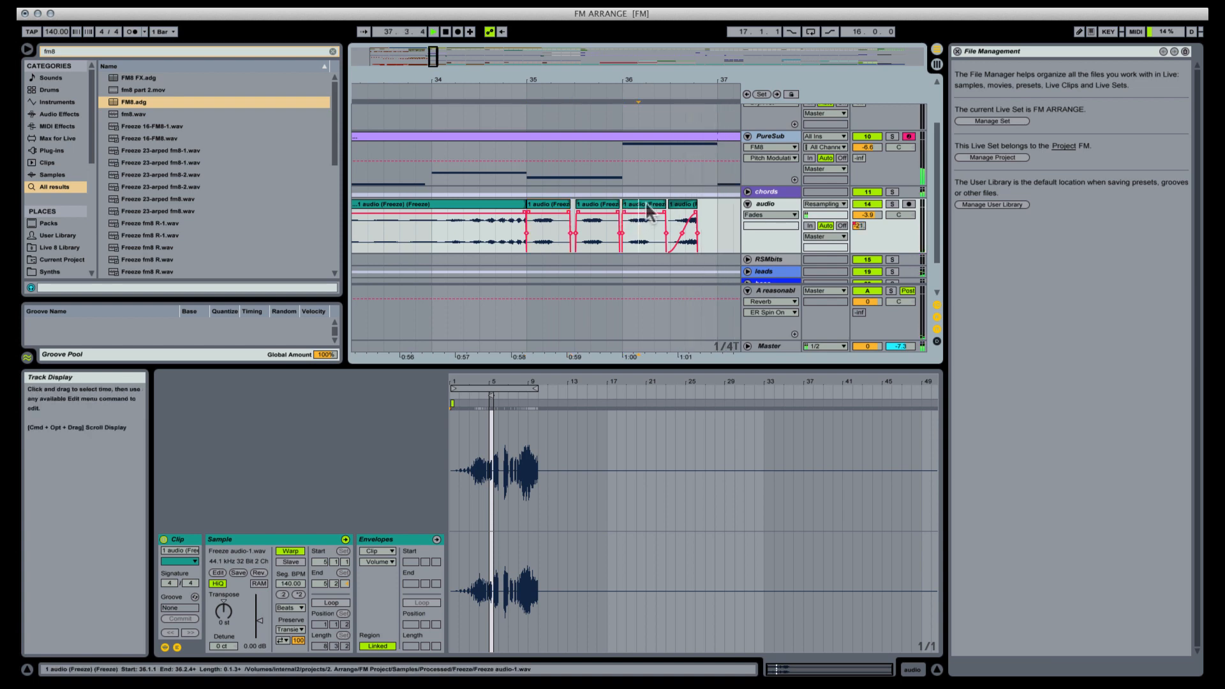
pyautogui.click(645, 205)
pyautogui.press('space')
pyautogui.press('space')
pyautogui.press('space')
pyautogui.click(226, 614)
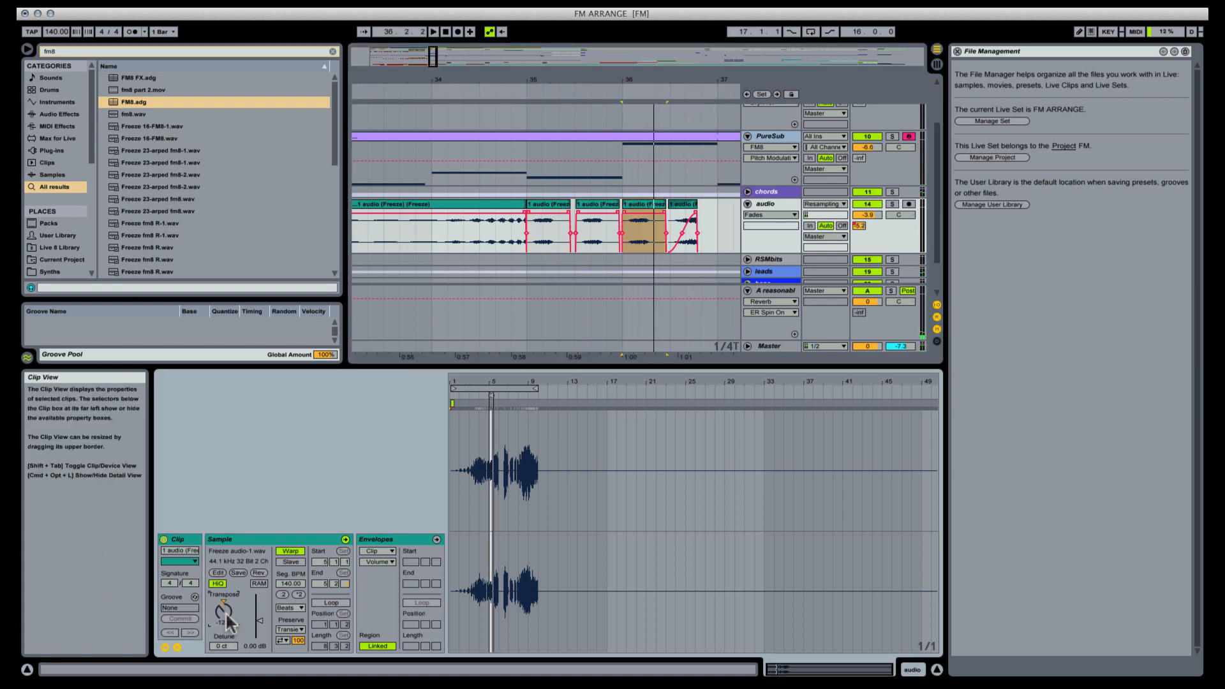
pyautogui.press('space')
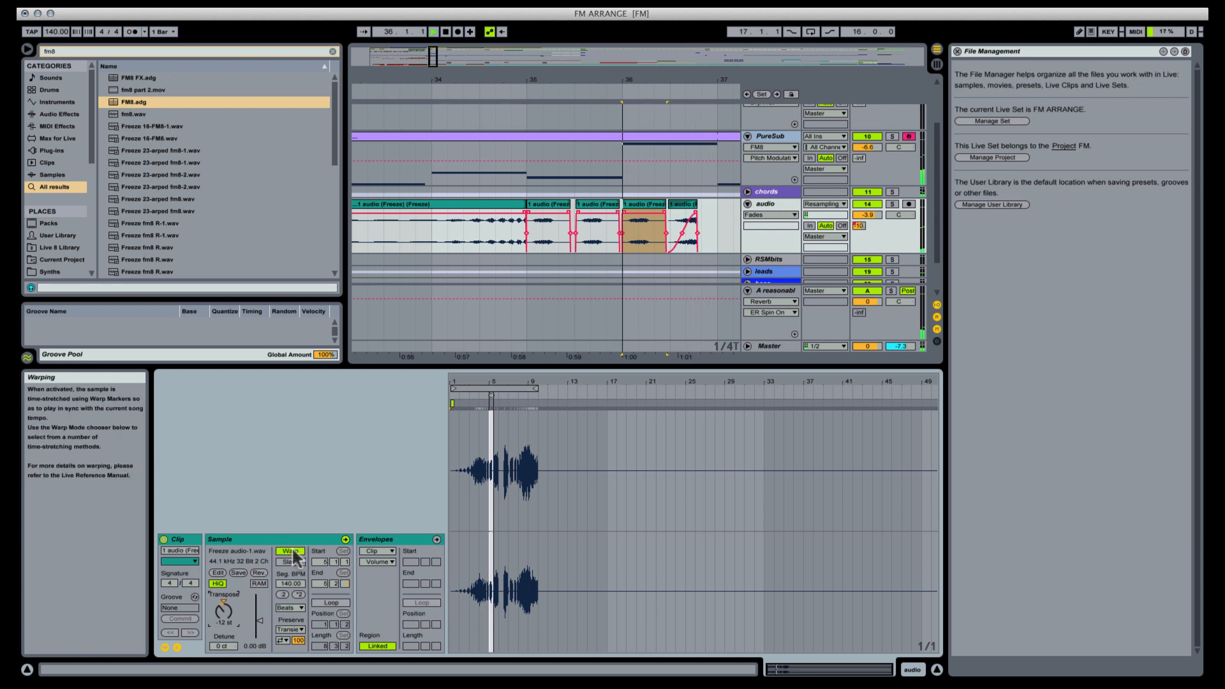
pyautogui.click(288, 551)
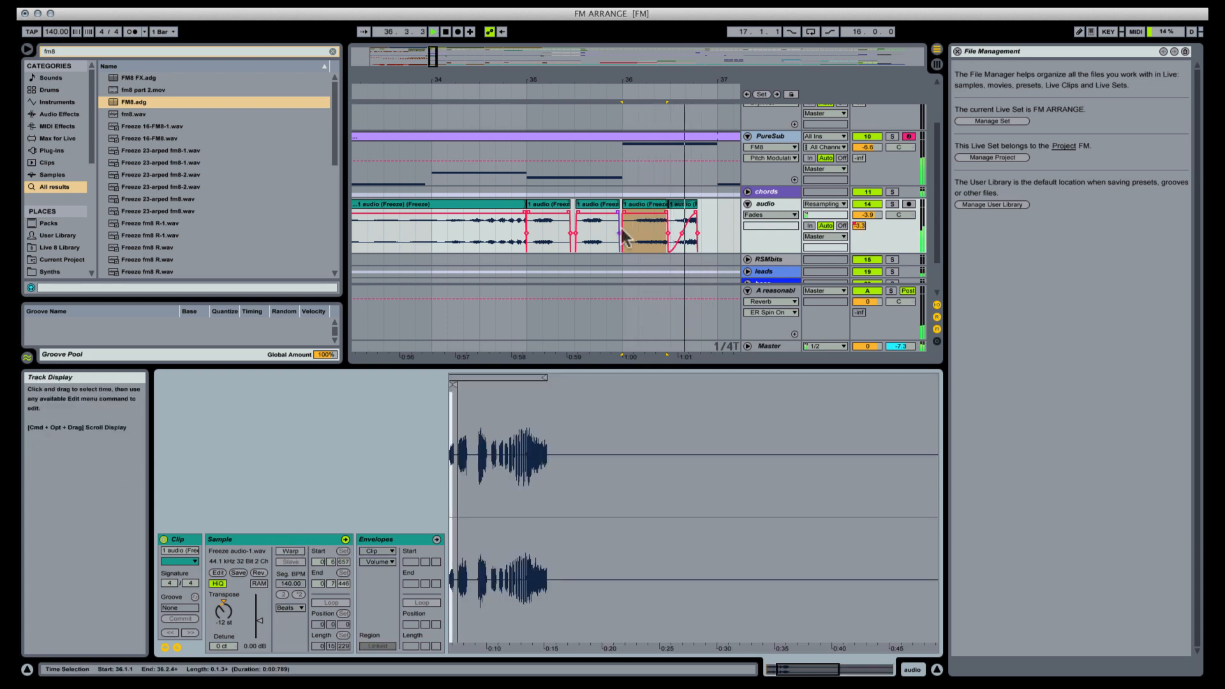
# Step: Shorten the end of the transposed audio clip at bar 36 while auditioning it repeatedly
pyautogui.press('space')
pyautogui.press('space')
pyautogui.press('space')
pyautogui.moveTo(666, 206)
pyautogui.mouseDown()
pyautogui.moveTo(643, 213)
pyautogui.moveTo(663, 203)
pyautogui.mouseUp()
pyautogui.press('space')
pyautogui.press('space')
pyautogui.press('space')
pyautogui.press('space')
pyautogui.press('space')
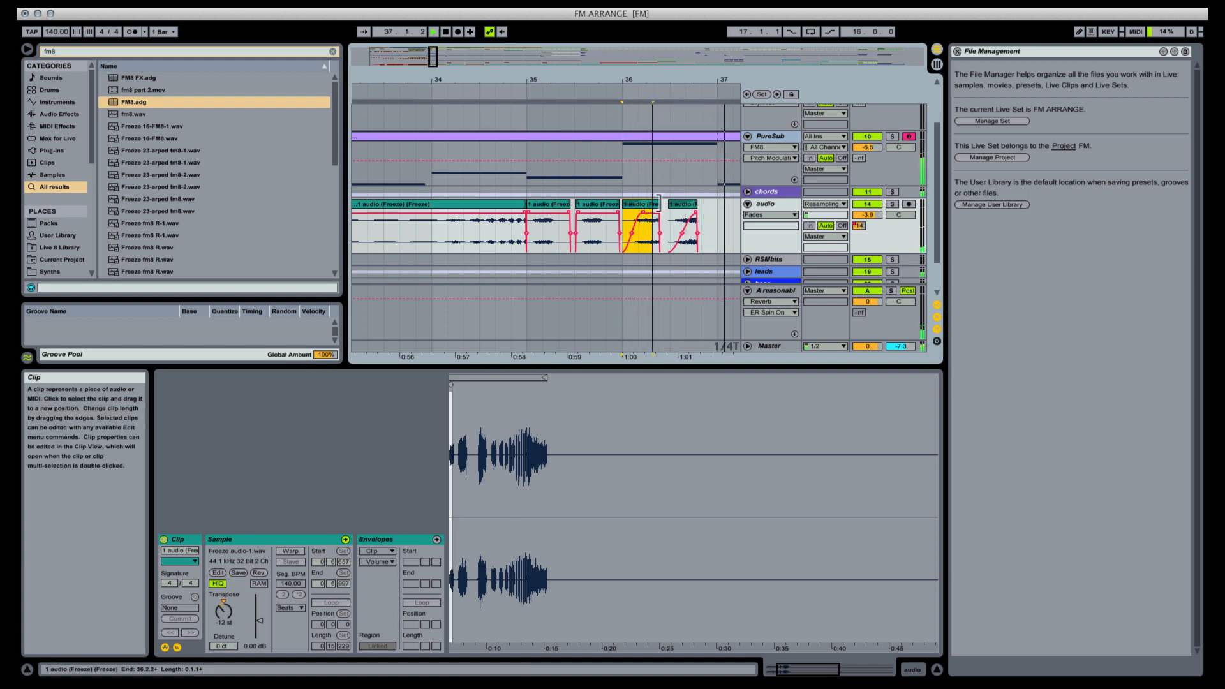
pyautogui.press('space')
pyautogui.press('space')
pyautogui.press('space')
# Step: Try to move part of the transposed audio clip slightly earlier, and undo that move
pyautogui.moveTo(646, 205); pyautogui.dragTo(641, 205)
pyautogui.press('space')
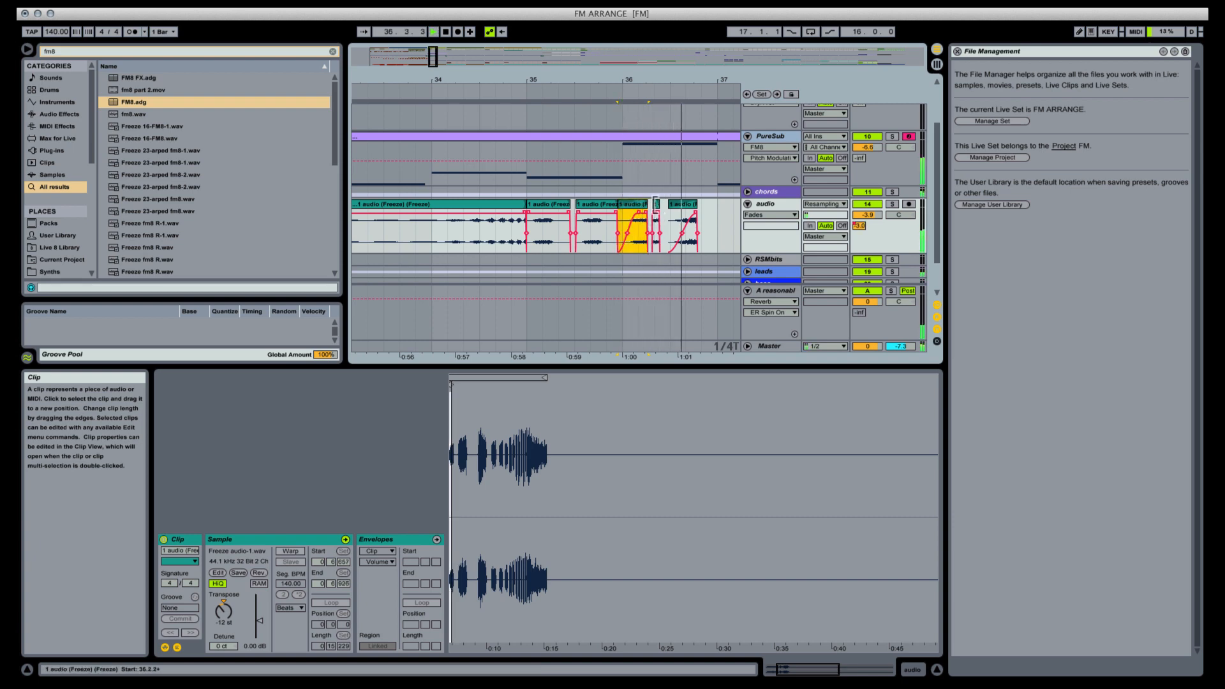
pyautogui.press('super+z')
pyautogui.press('super+z')
pyautogui.press('super+shift+z')
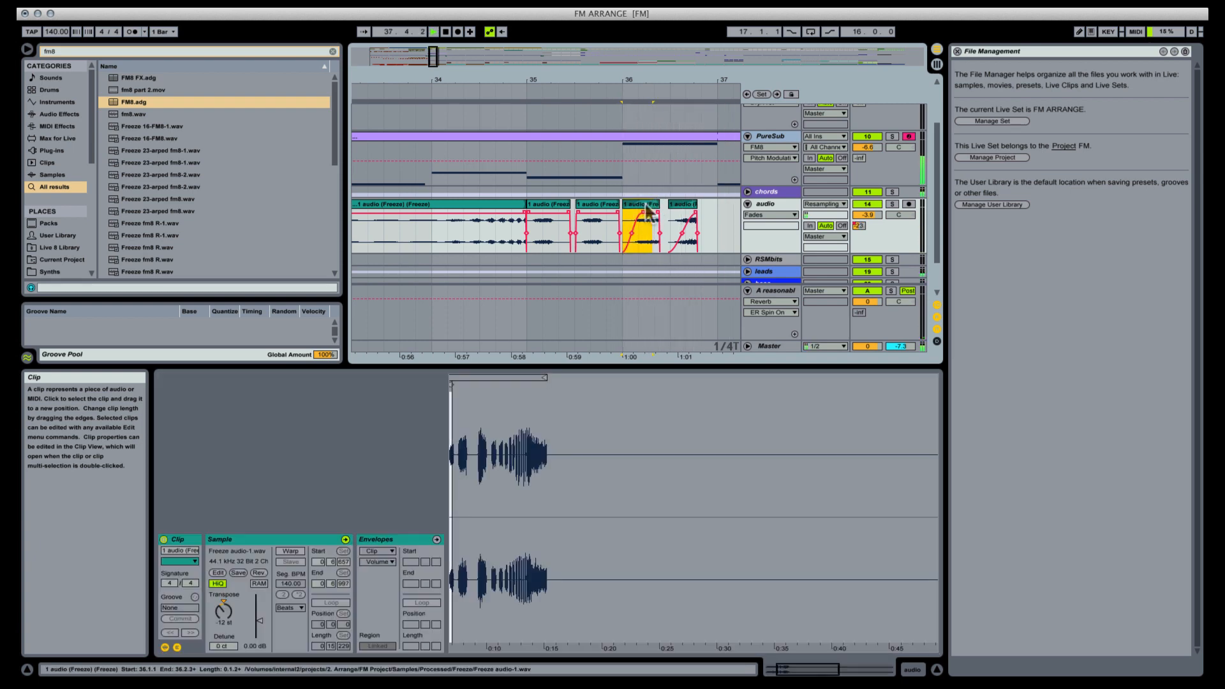
# Step: Move the entire transposed audio clip slightly ahead of bar 36 and play through to the end of section A
pyautogui.moveTo(646, 205); pyautogui.dragTo(642, 204)
pyautogui.press('space')
pyautogui.press('space')
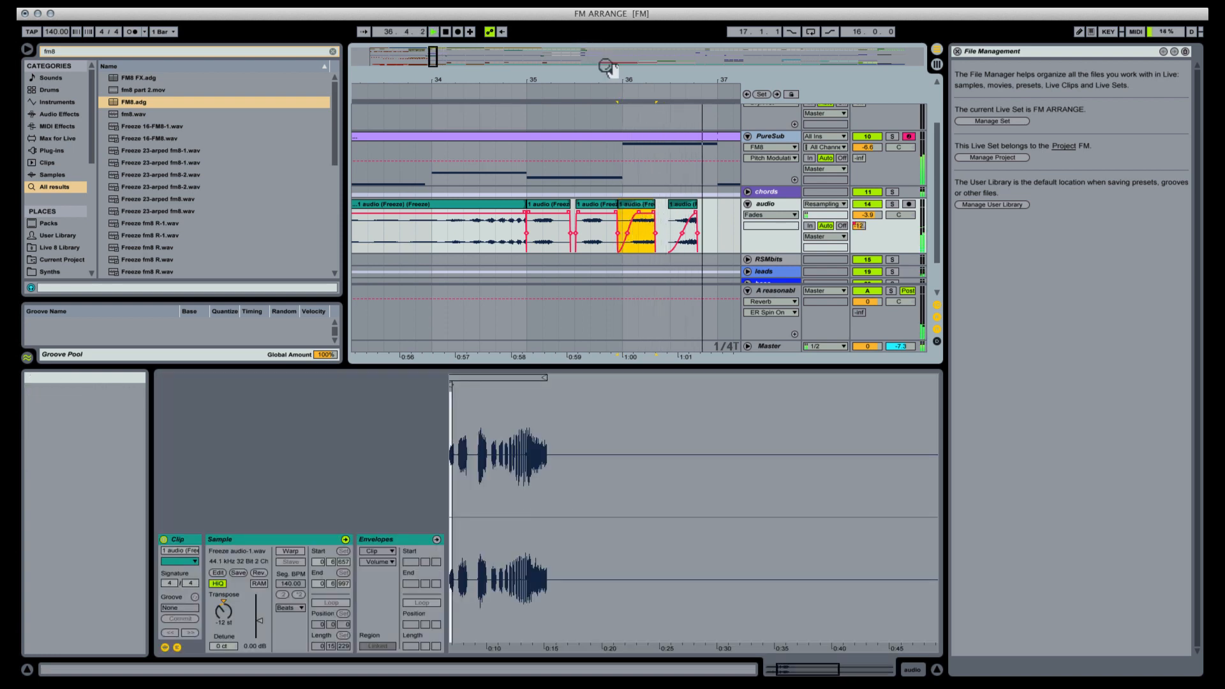
pyautogui.moveTo(623, 82); pyautogui.dragTo(538, 94)
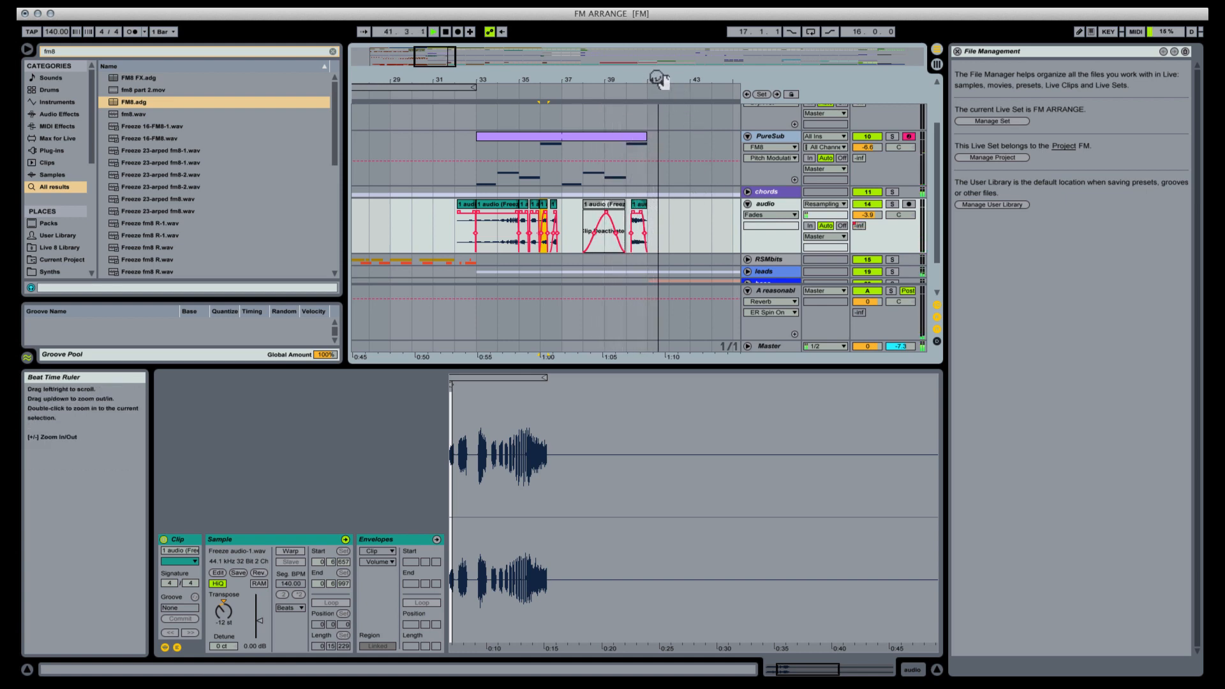
# Step: Consolidate the PureSub clip in section A into one unlooped eight-bar clip and place the insert marker at bar 40
pyautogui.moveTo(656, 80); pyautogui.dragTo(617, 80)
pyautogui.click(586, 147)
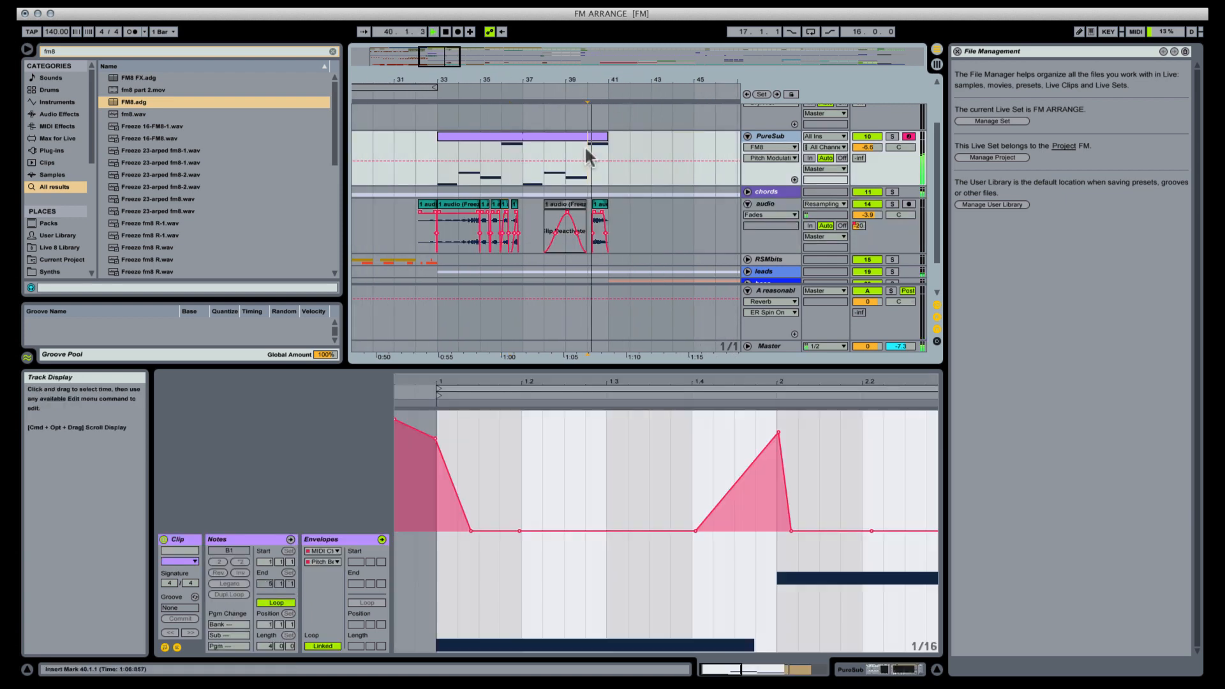
pyautogui.click(556, 135)
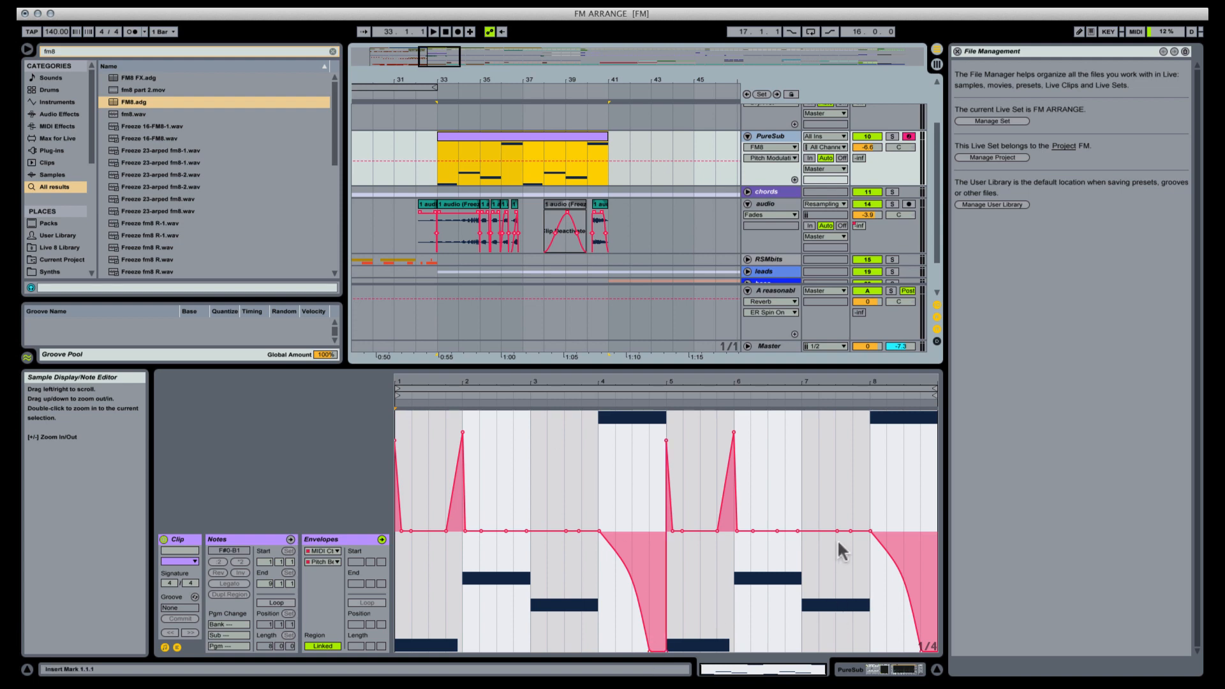
pyautogui.click(585, 180)
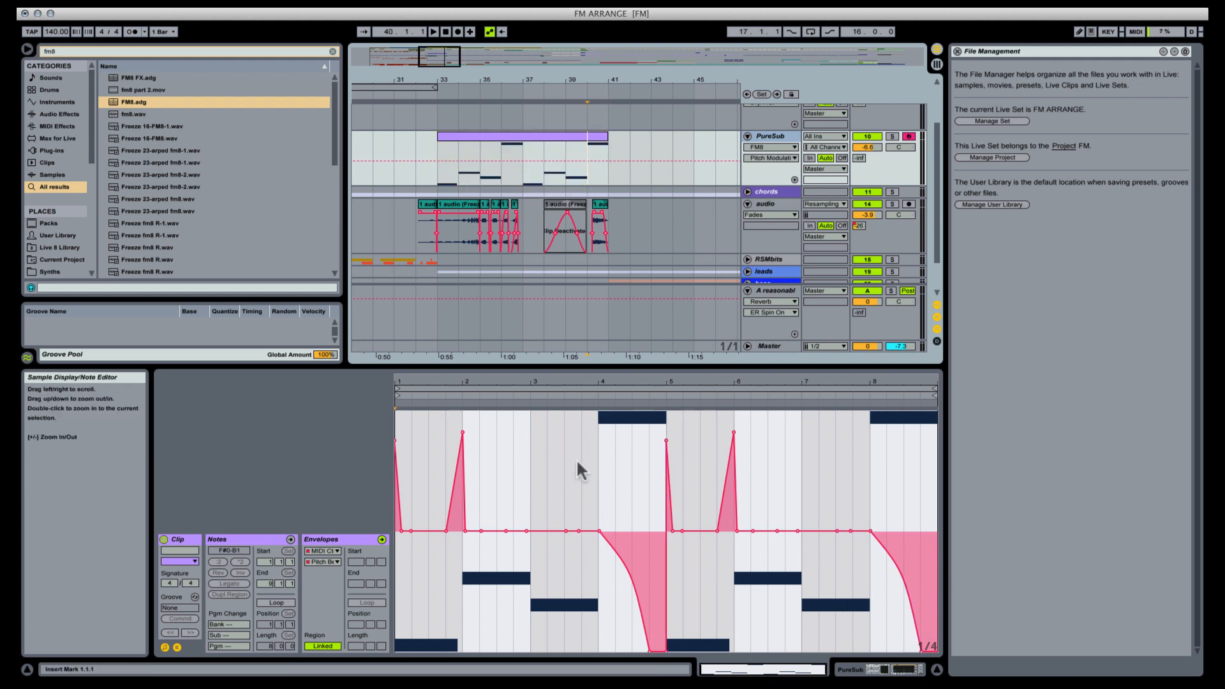
# Step: Replace the curved pitch-bend drop in bar 8 of the PureSub clip with a straight slide past the clip's end, auditioning from bar 36
pyautogui.click(501, 175)
pyautogui.press('space')
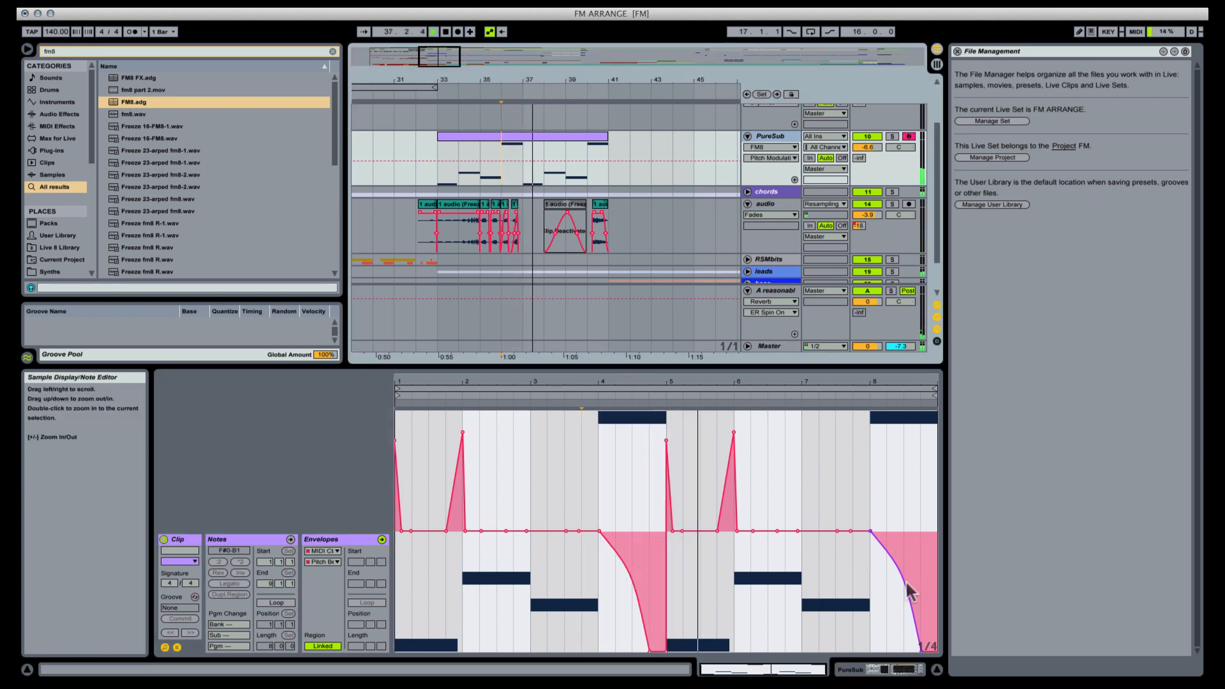
pyautogui.click(921, 651)
pyautogui.moveTo(934, 531); pyautogui.dragTo(926, 650)
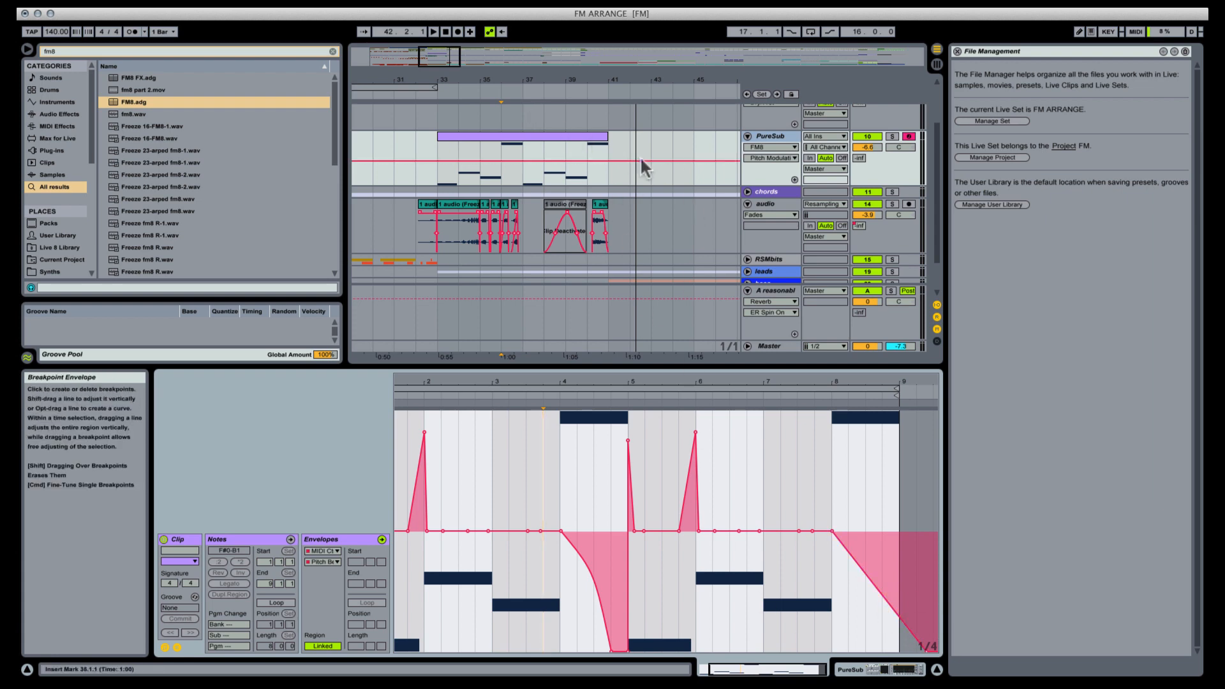
pyautogui.click(499, 138)
pyautogui.press('space')
pyautogui.press('space')
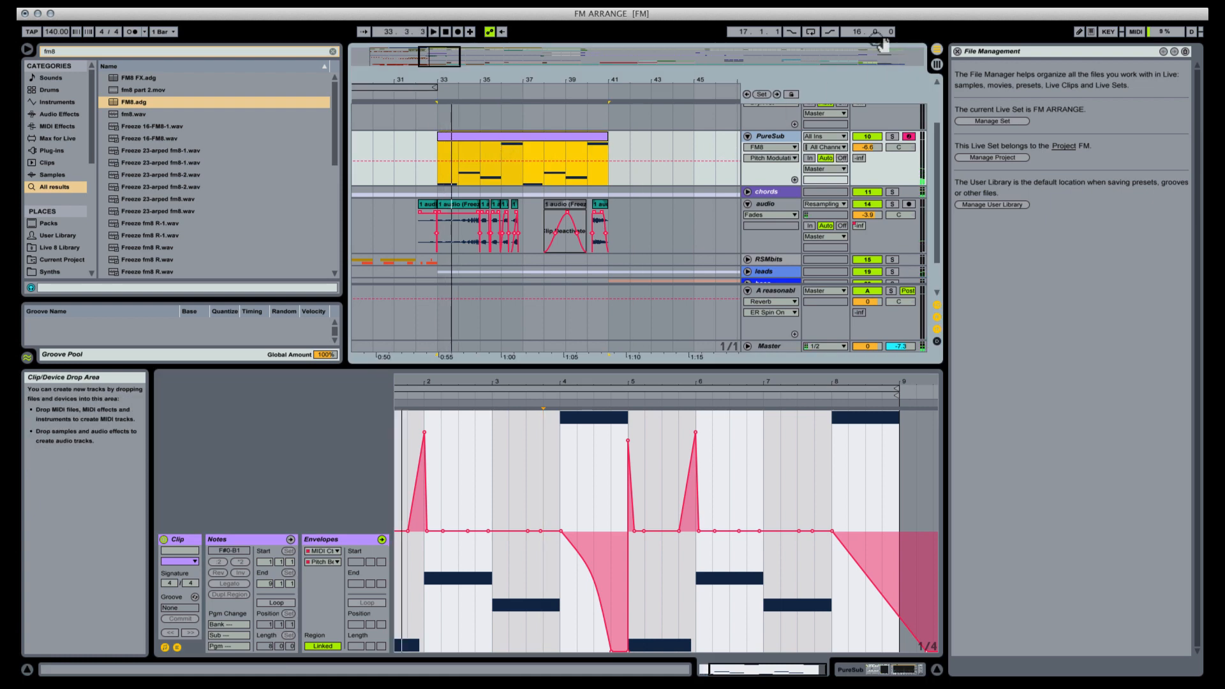
# Step: Play section A from bar 33 through the transition into section B
pyautogui.click(770, 3)
pyautogui.click(803, 84)
pyautogui.press('space')
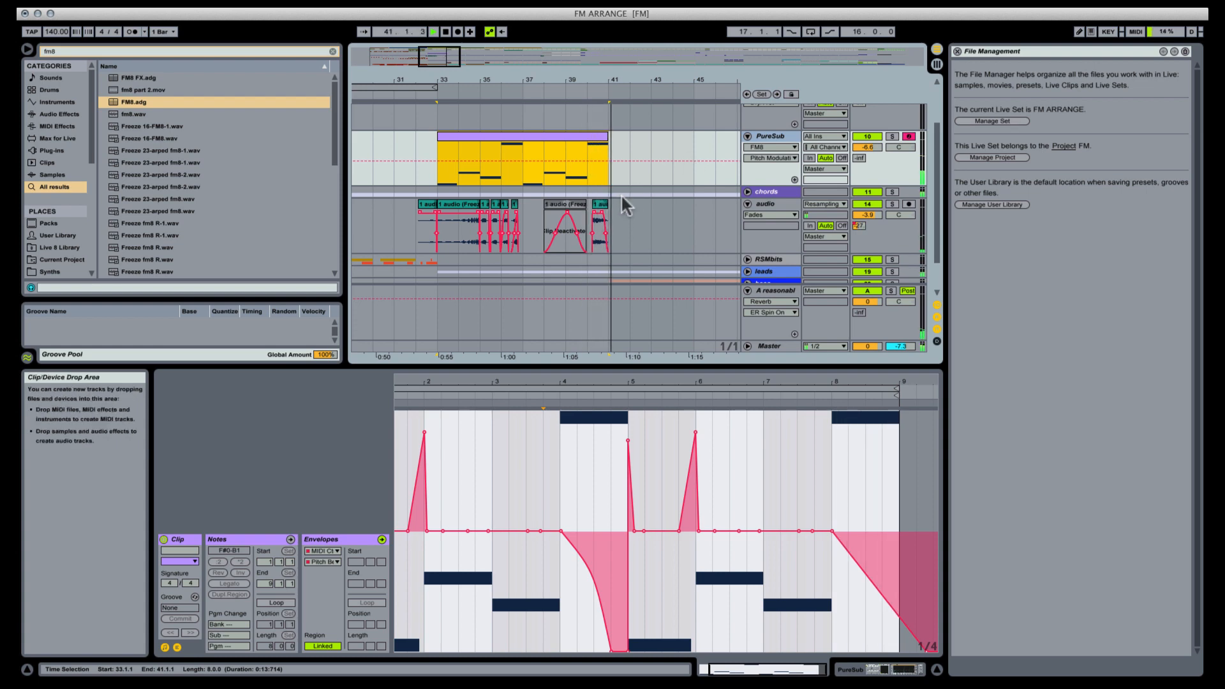
pyautogui.scroll(2, 618, 183)
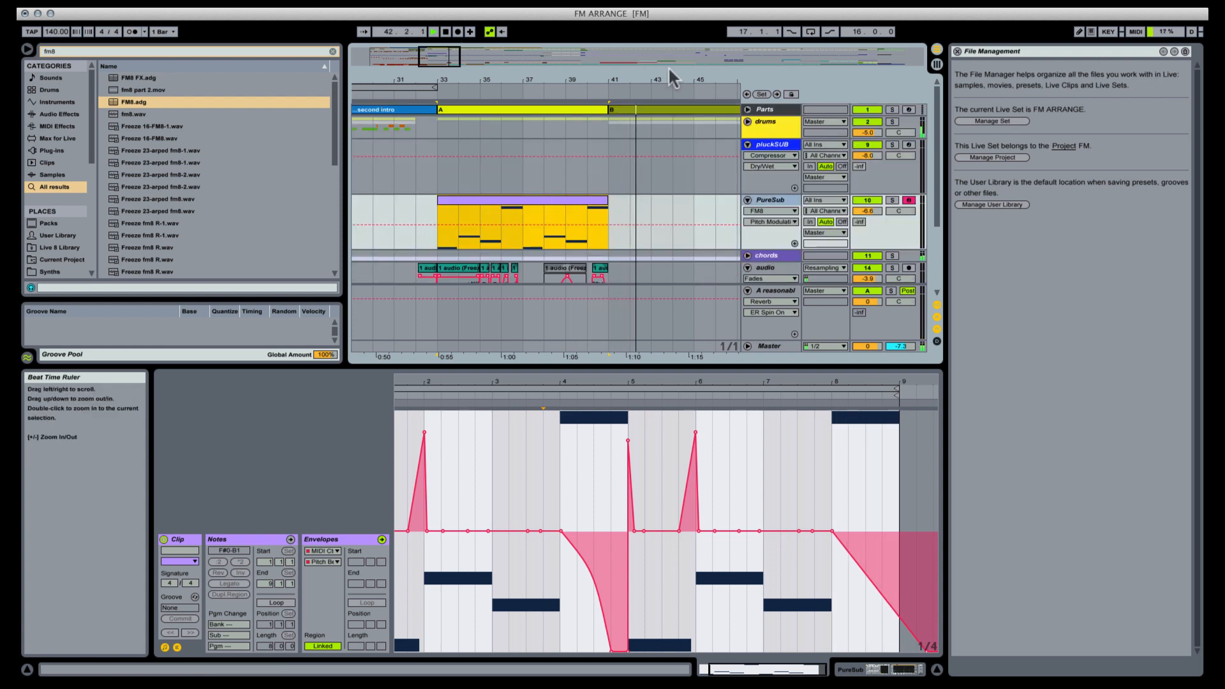
pyautogui.moveTo(686, 79); pyautogui.dragTo(550, 47)
# Step: Fold all tracks, solo the drums group, play it from the start of section A, and unfold it
pyautogui.click(500, 110)
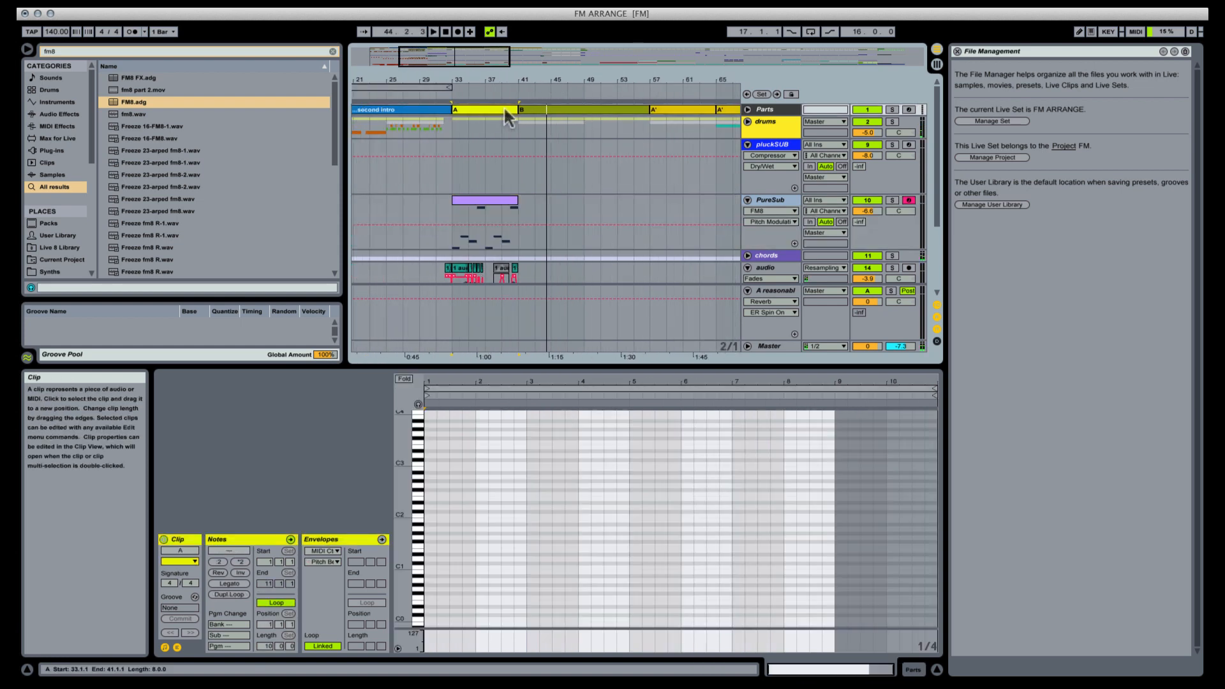
pyautogui.keyDown('alt'); pyautogui.click(747, 199); pyautogui.keyUp('alt')
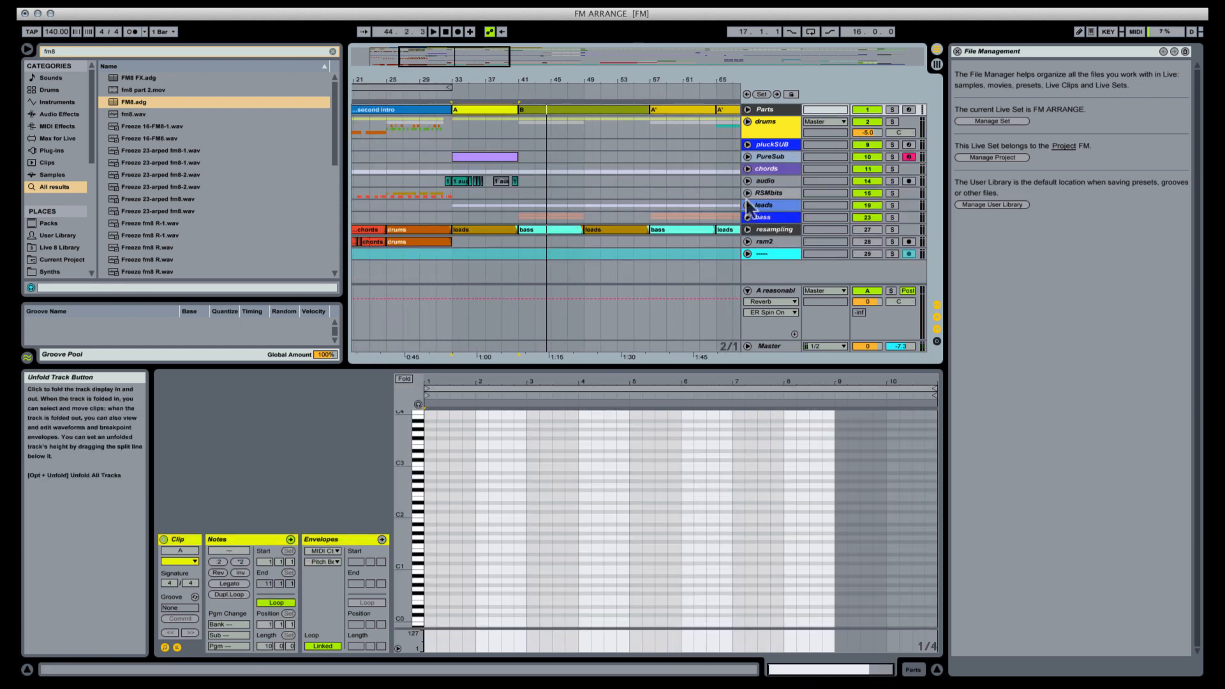
pyautogui.click(892, 121)
pyautogui.press('space')
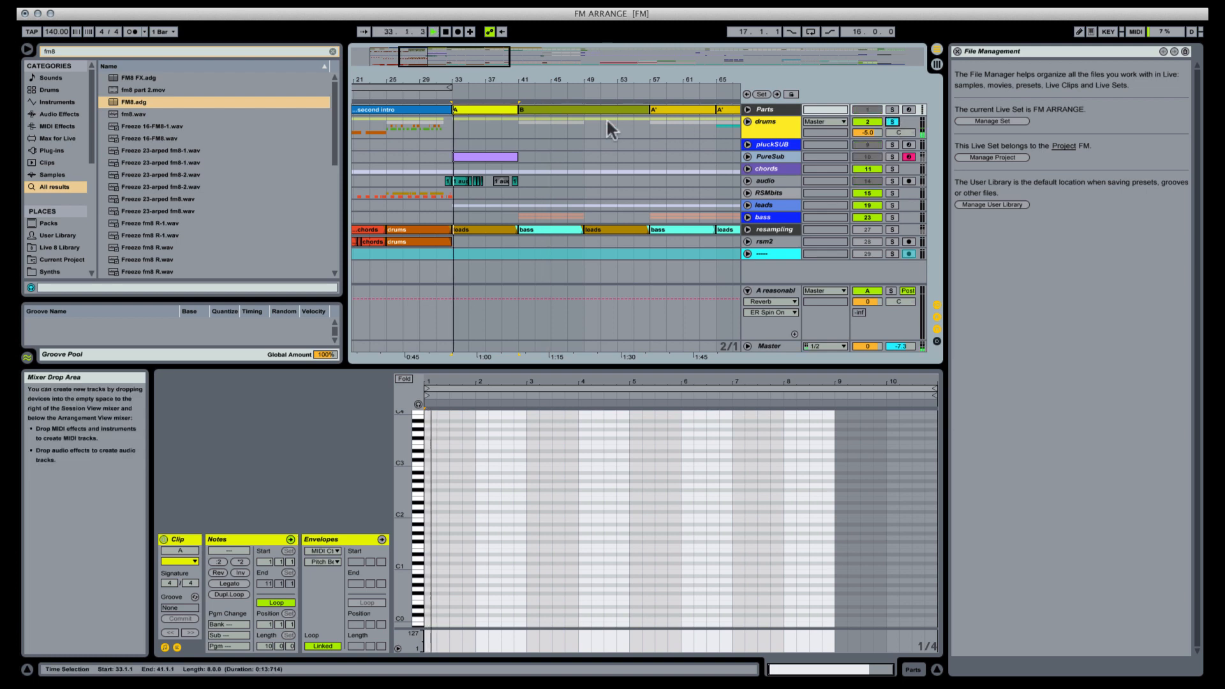
pyautogui.click(747, 122)
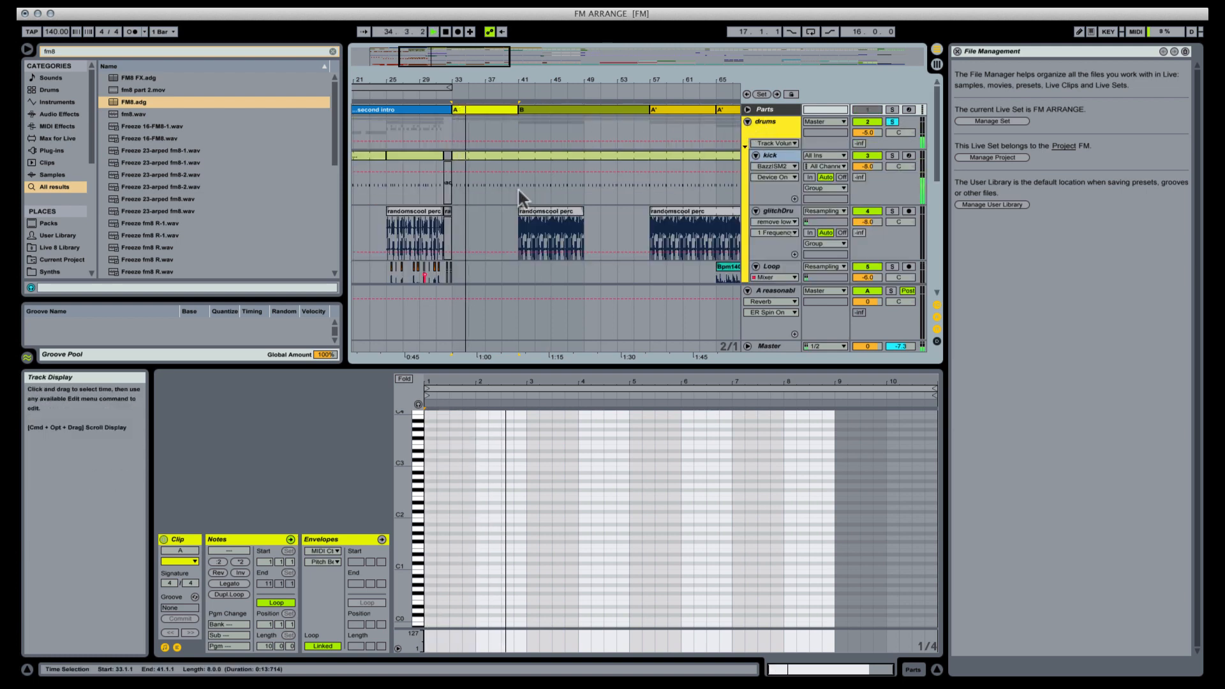
# Step: Show the kick track's send A automation and draw a ramp rising across section A that drops back at bar 41
pyautogui.click(518, 186)
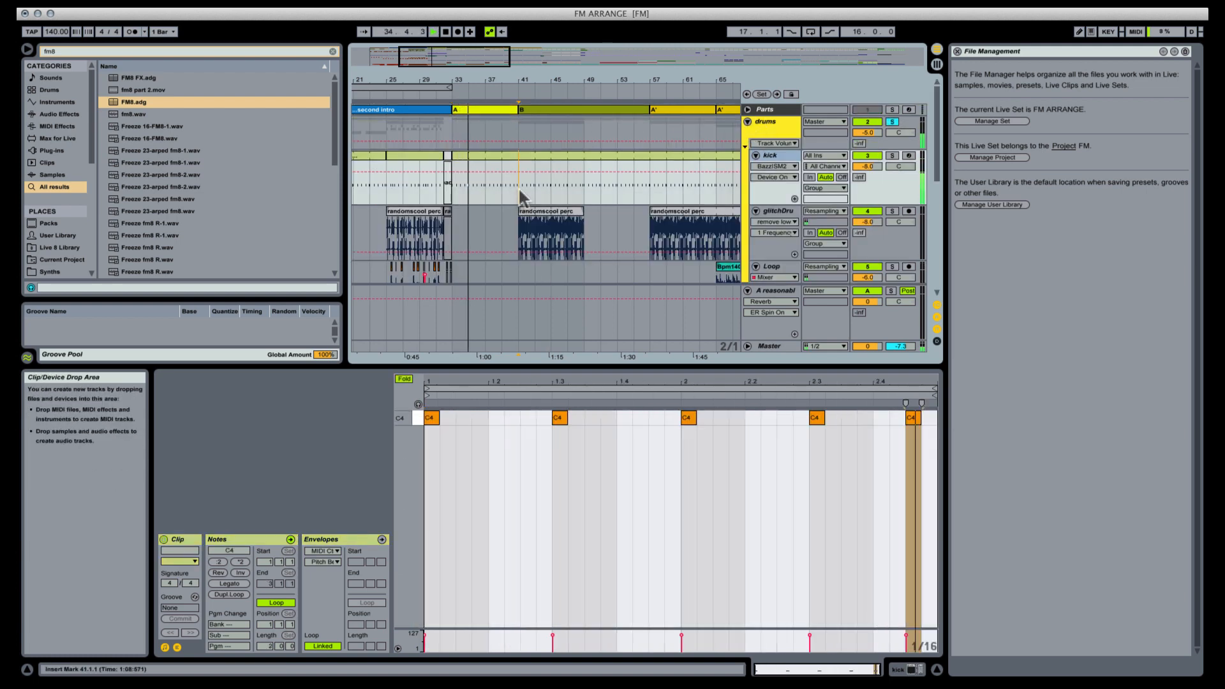
pyautogui.click(487, 156)
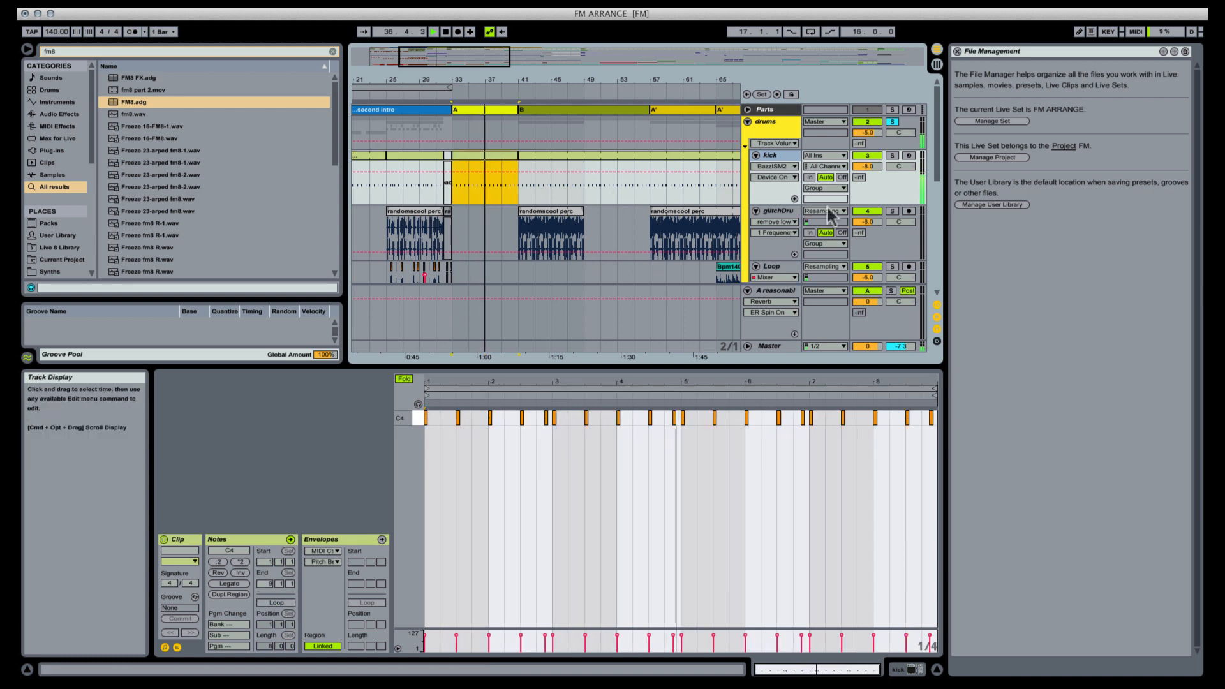
pyautogui.click(860, 178)
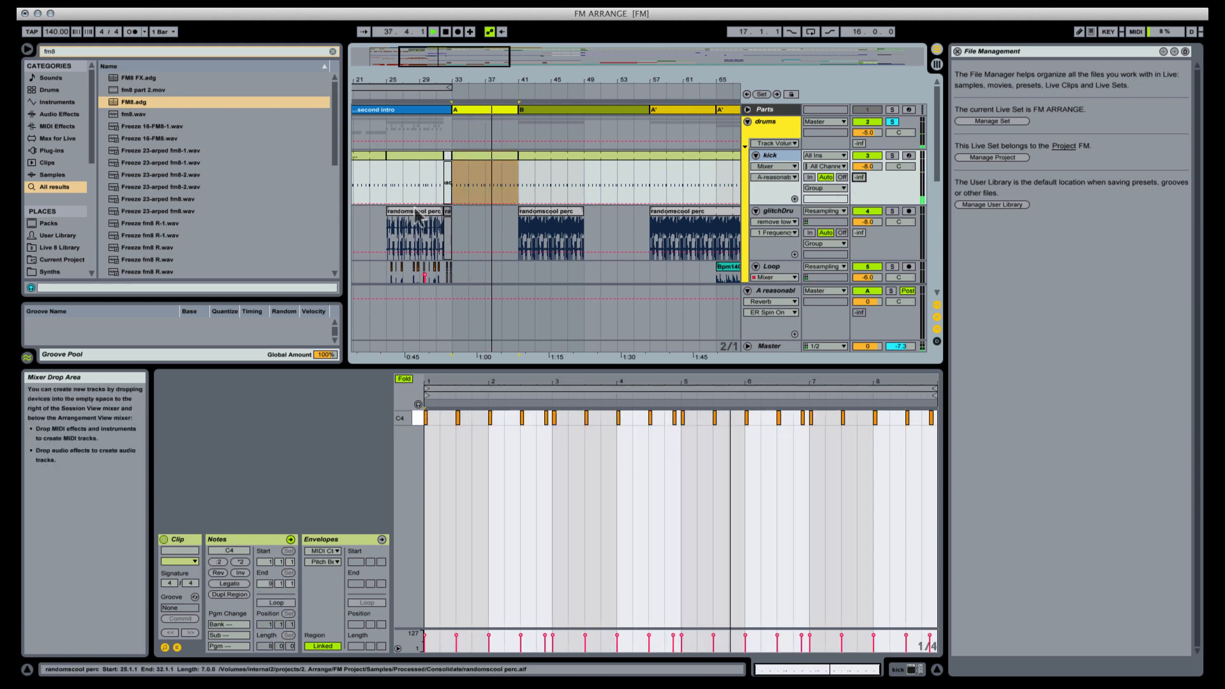
pyautogui.click(453, 203)
pyautogui.moveTo(515, 203); pyautogui.dragTo(515, 182)
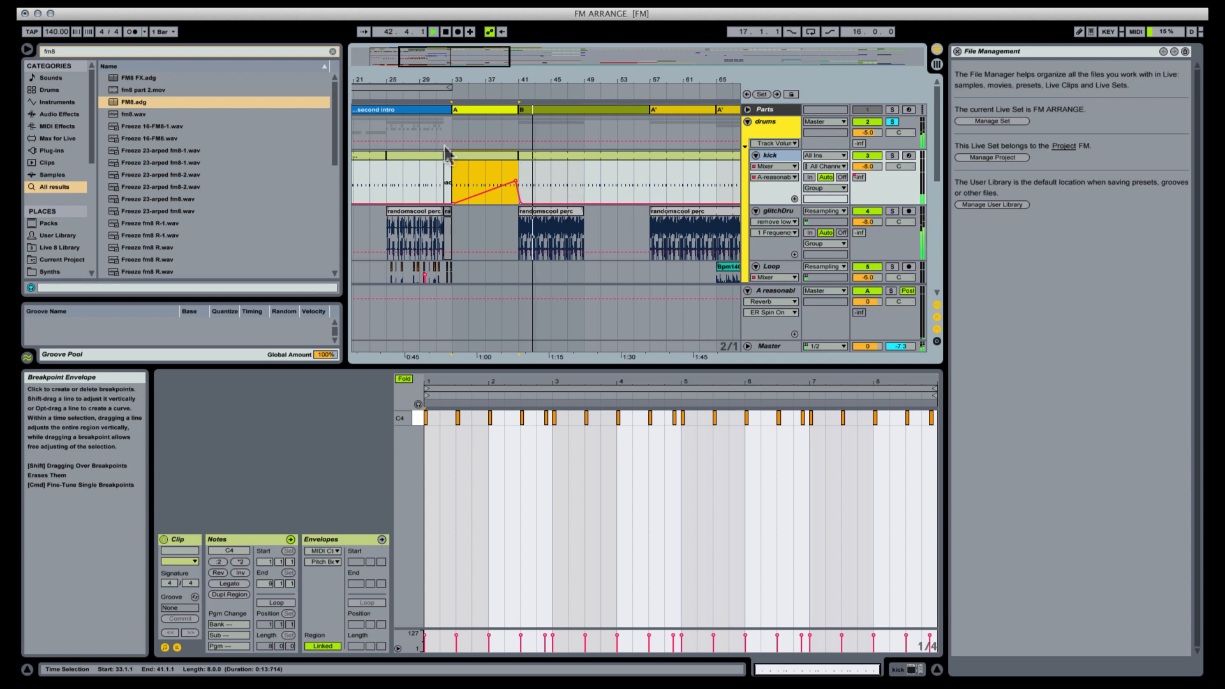
# Step: Bow the kick's send A ramp slightly upward across section A and audition it from bar 33
pyautogui.press('space')
pyautogui.press('space')
pyautogui.moveTo(486, 191); pyautogui.dragTo(486, 185)
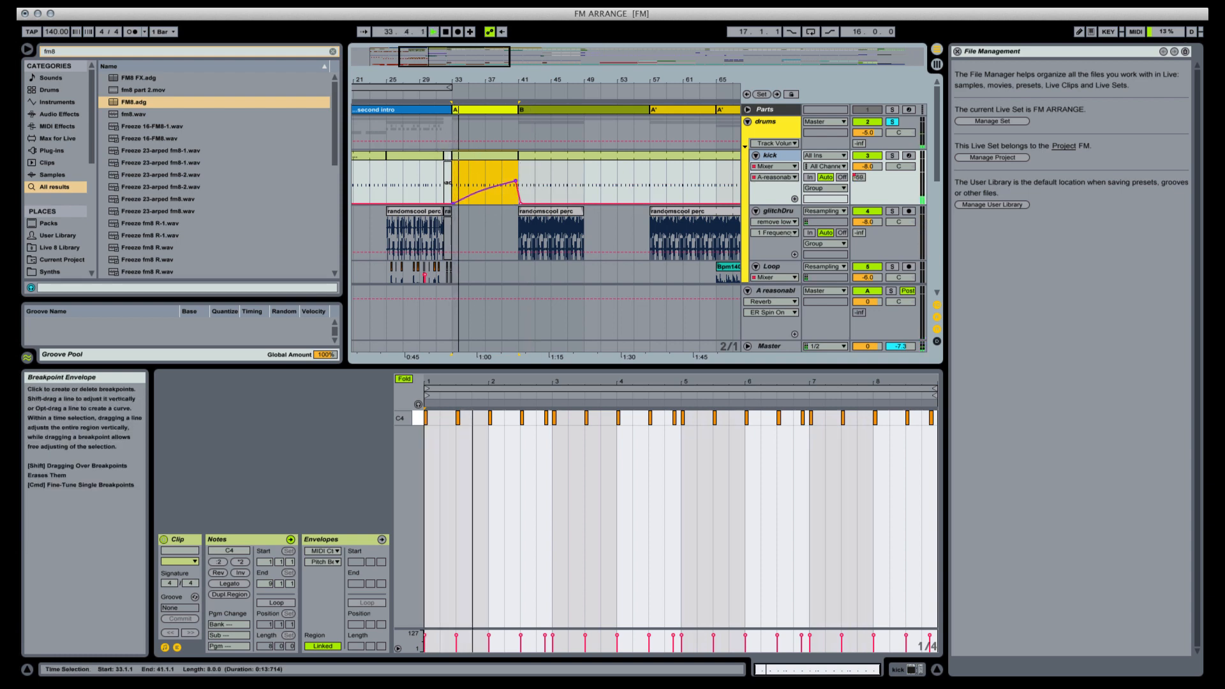
pyautogui.press('space')
# Step: Fold the drums group, solo and unfold the chords group, and play it from bar 33
pyautogui.click(747, 122)
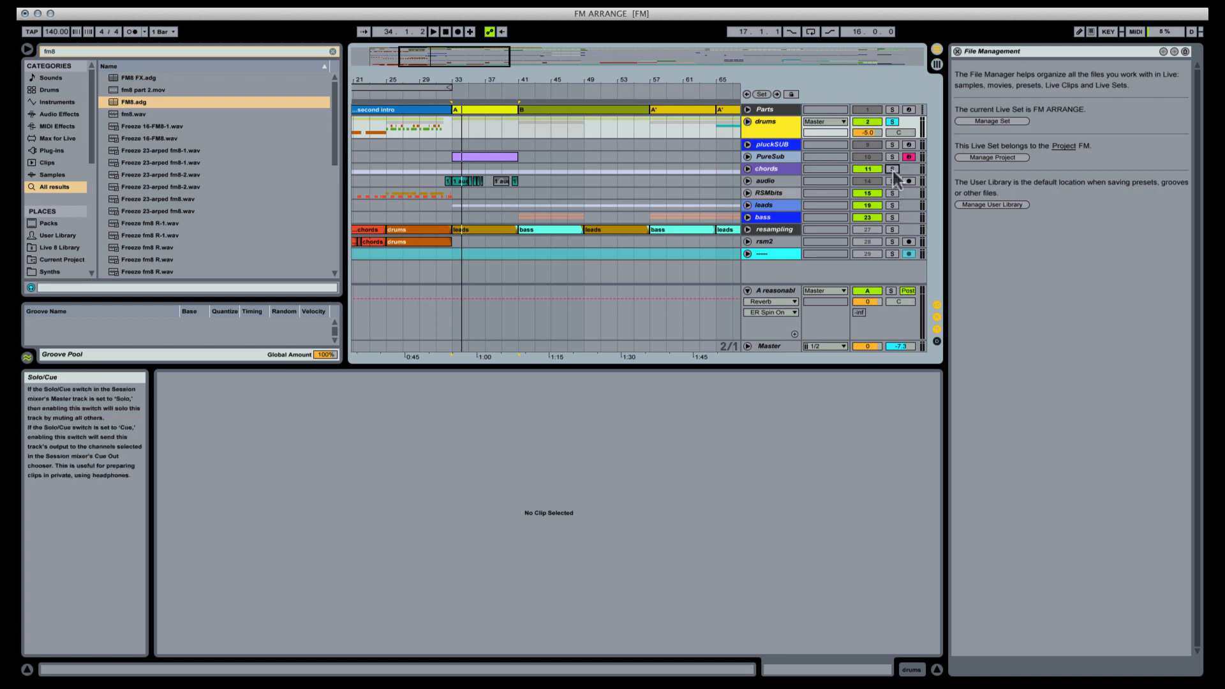
pyautogui.press('space')
pyautogui.click(747, 169)
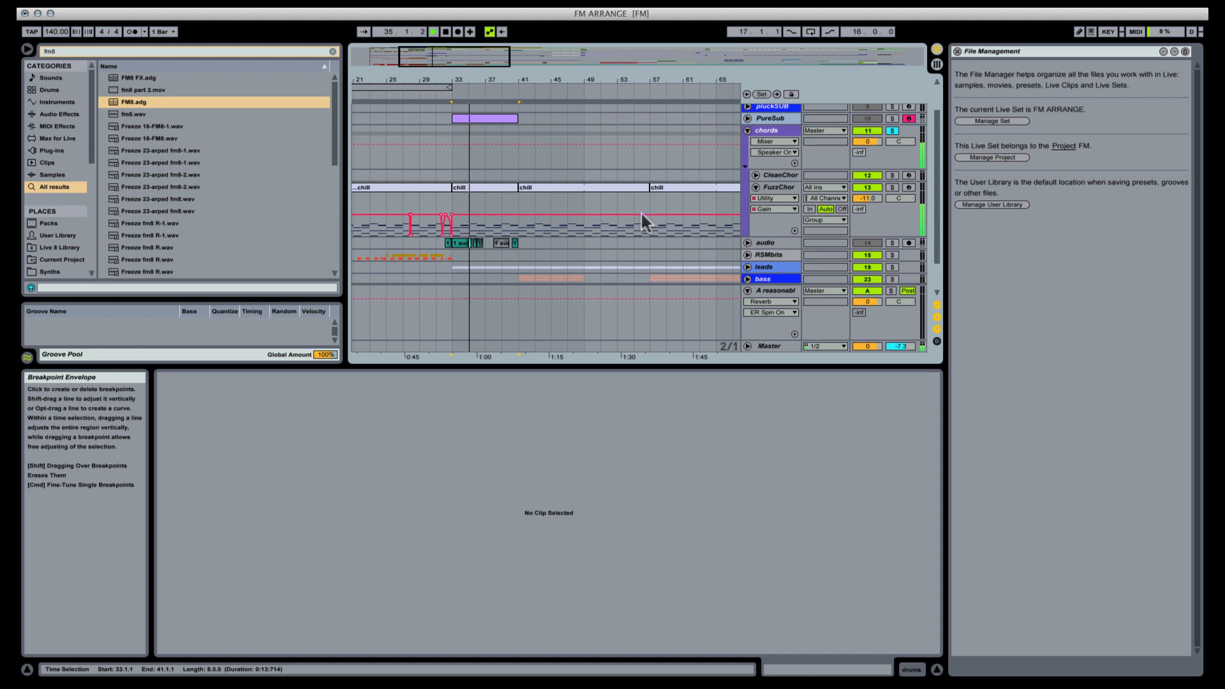
# Step: Display the FuzzChords track's FM8 Noise Amplitude automation in its own lane around section A
pyautogui.click(776, 198)
pyautogui.click(779, 218)
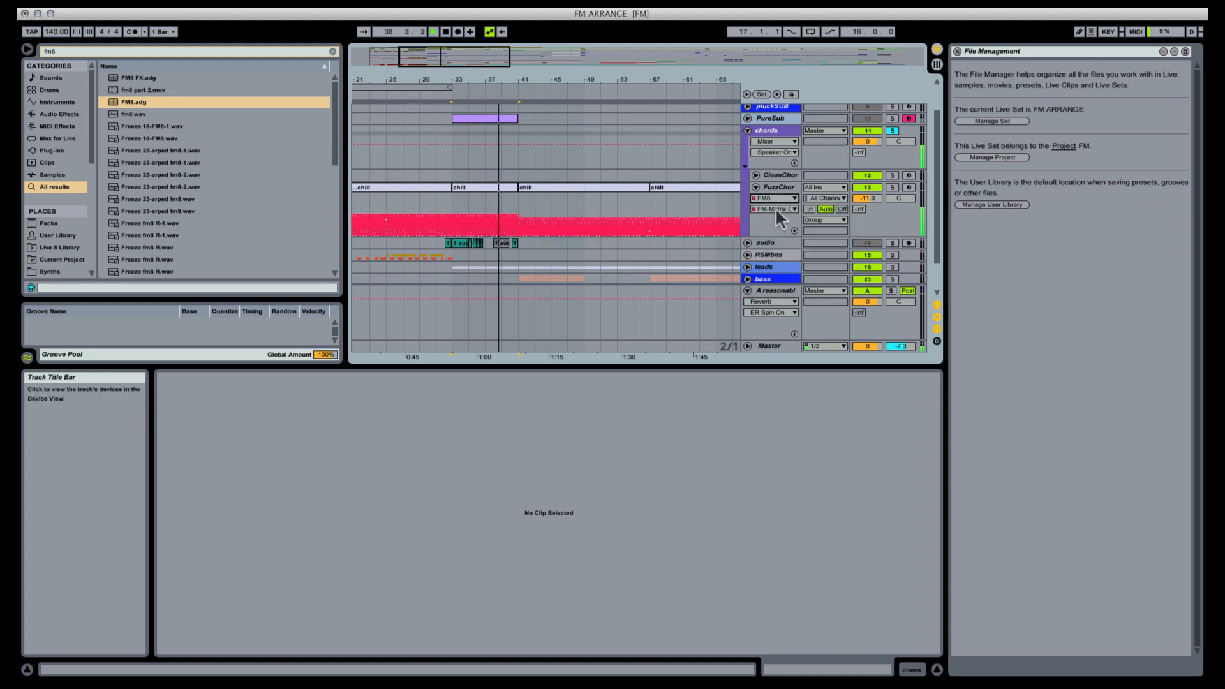
pyautogui.click(775, 208)
pyautogui.click(786, 265)
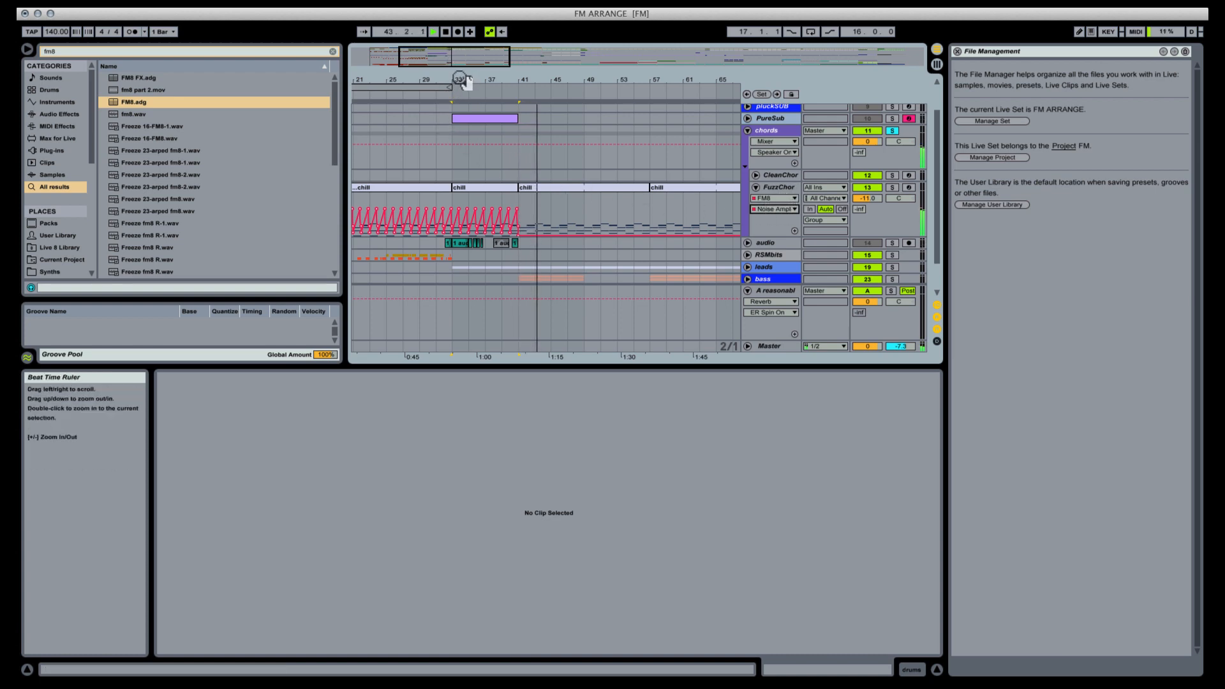
pyautogui.moveTo(464, 82); pyautogui.dragTo(457, 115)
pyautogui.press('space')
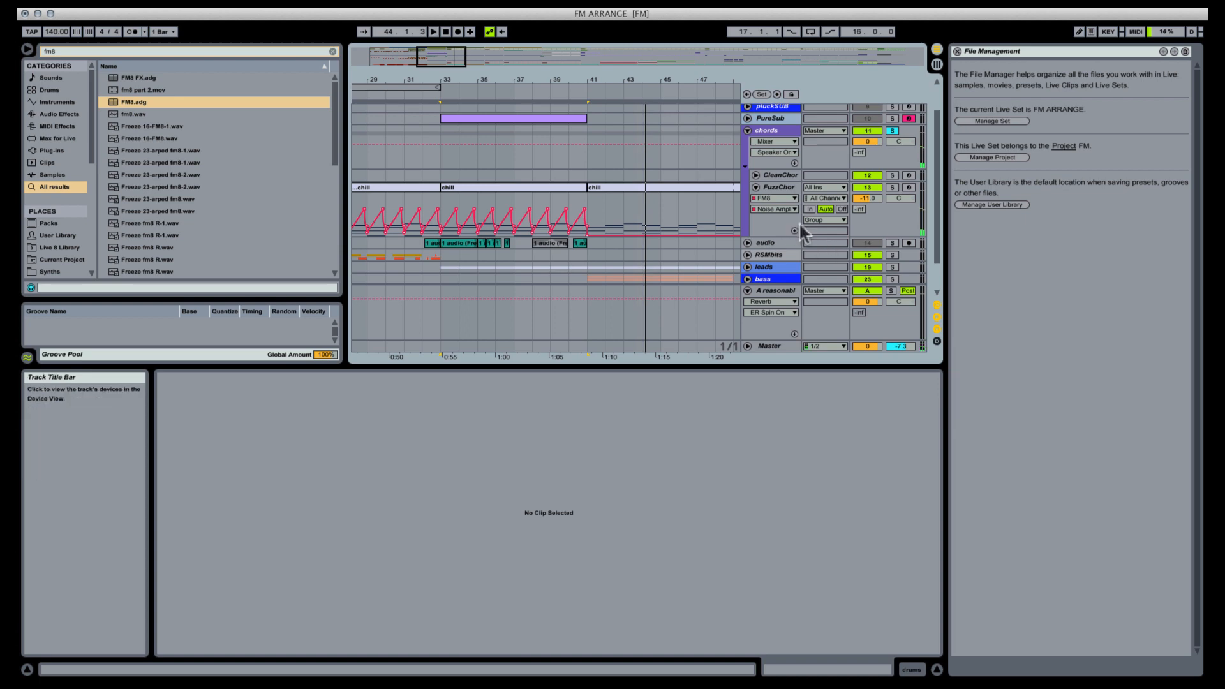
pyautogui.click(794, 230)
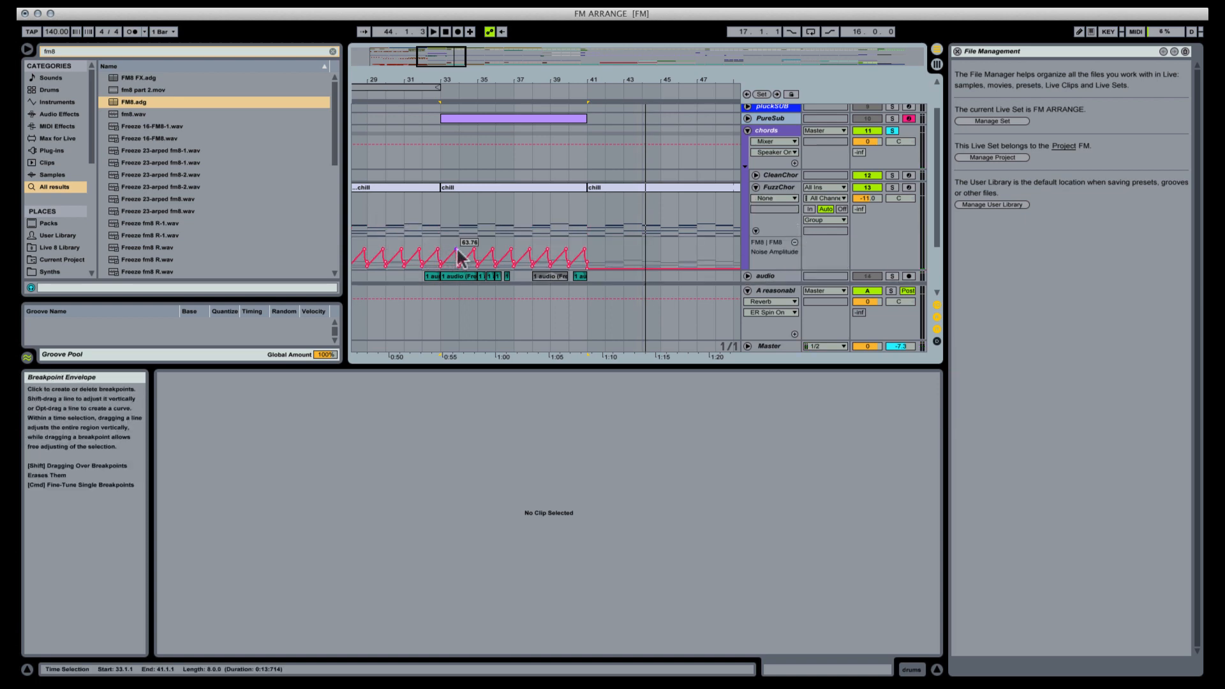
# Step: Reshape the FuzzChords Noise Amplitude sawtooth into decaying curves over bars 33 to 35 with a taller peak near bar 36, and audition it
pyautogui.press('space')
pyautogui.moveTo(456, 249); pyautogui.dragTo(449, 247)
pyautogui.press('space')
pyautogui.press('space')
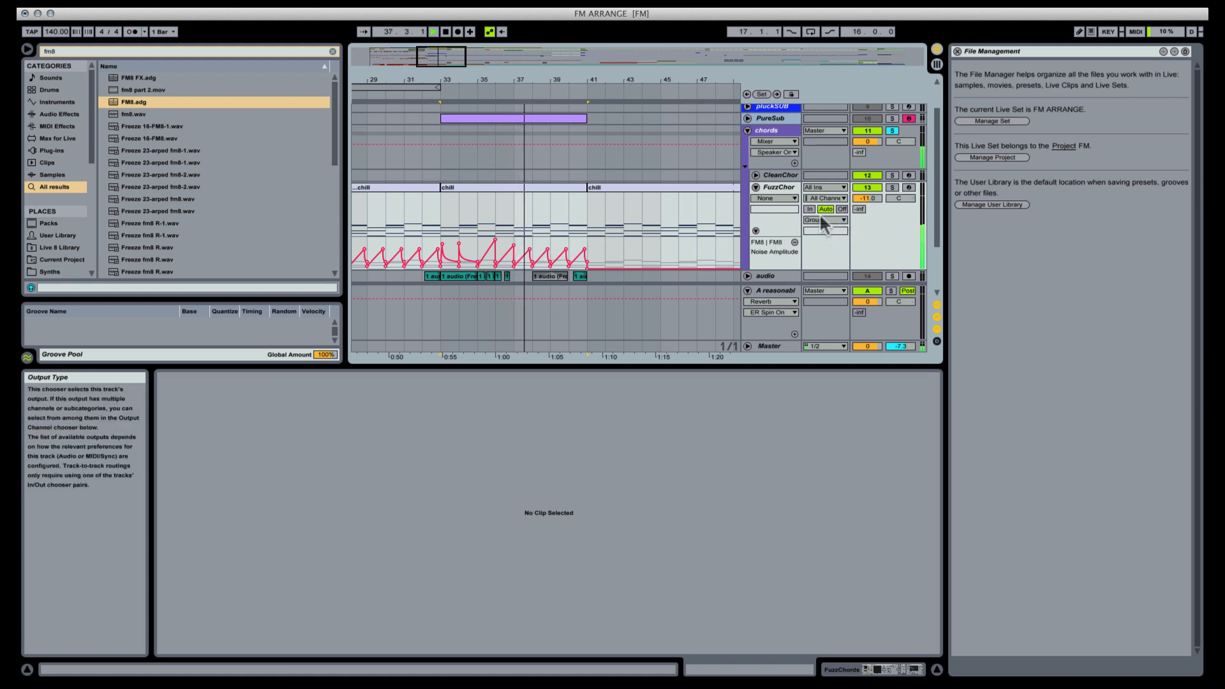
# Step: Show the FuzzChords track's Auto Filter automation and its device chain, and audition the chords from bars 31 and 33
pyautogui.click(829, 188)
pyautogui.click(830, 189)
pyautogui.click(829, 200)
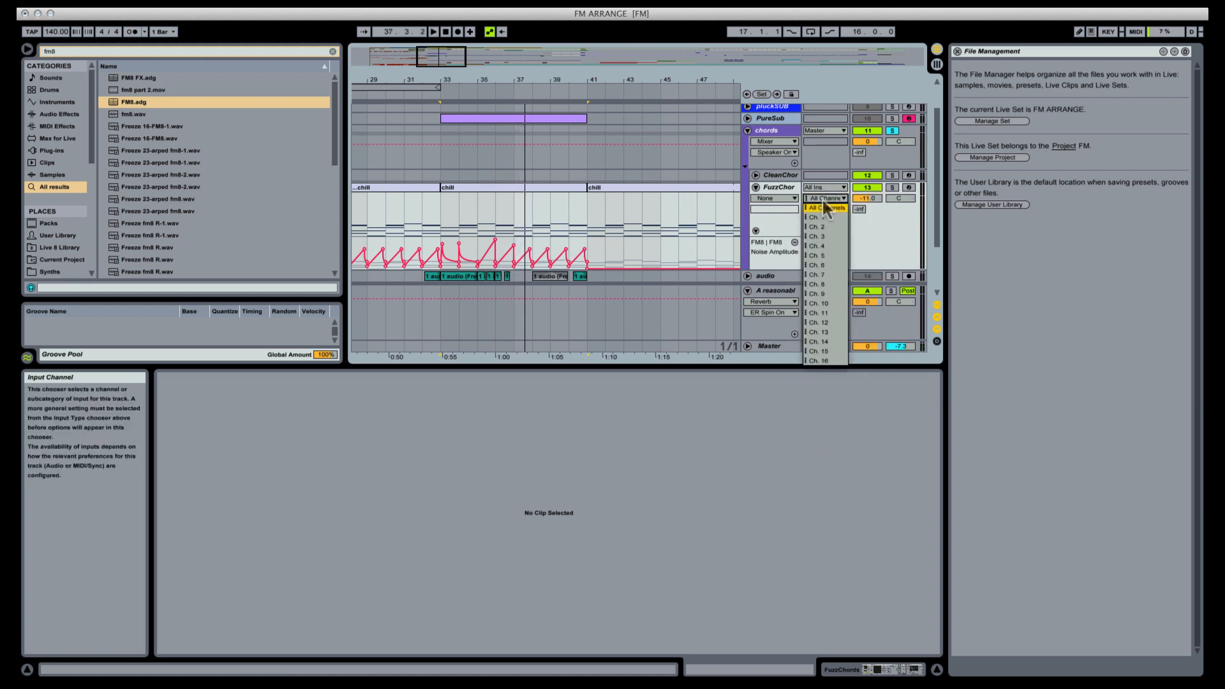
pyautogui.click(823, 200)
pyautogui.click(773, 198)
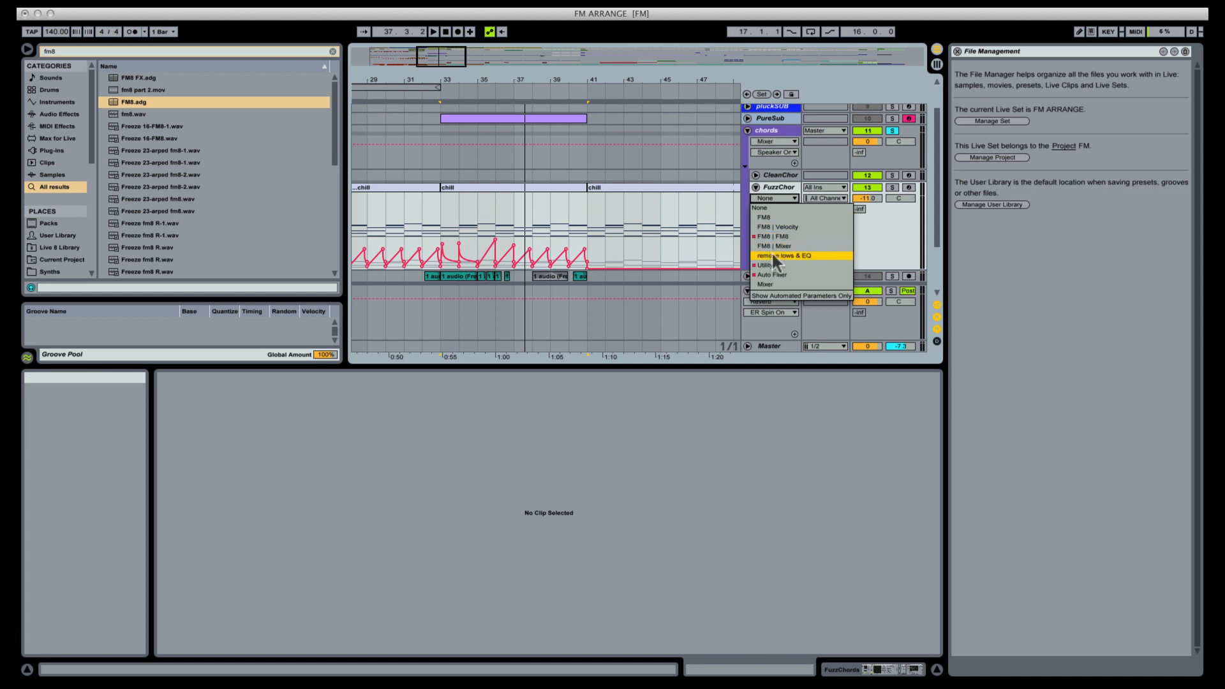
pyautogui.click(774, 274)
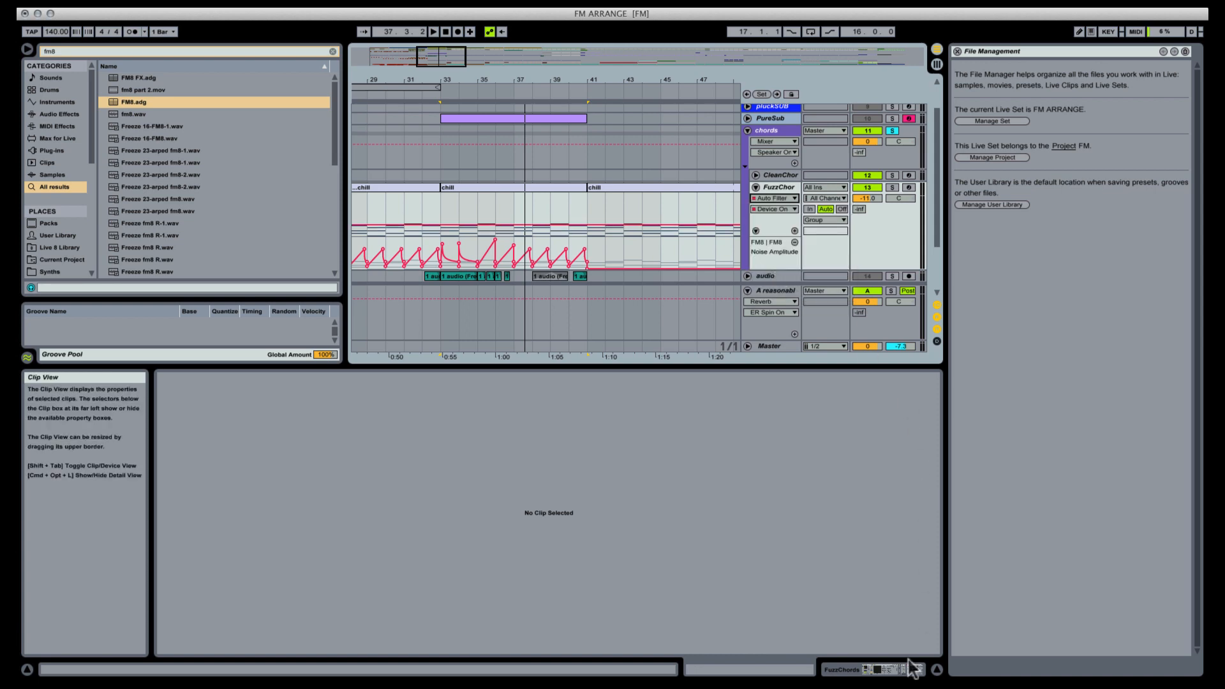
pyautogui.click(884, 670)
pyautogui.press('space')
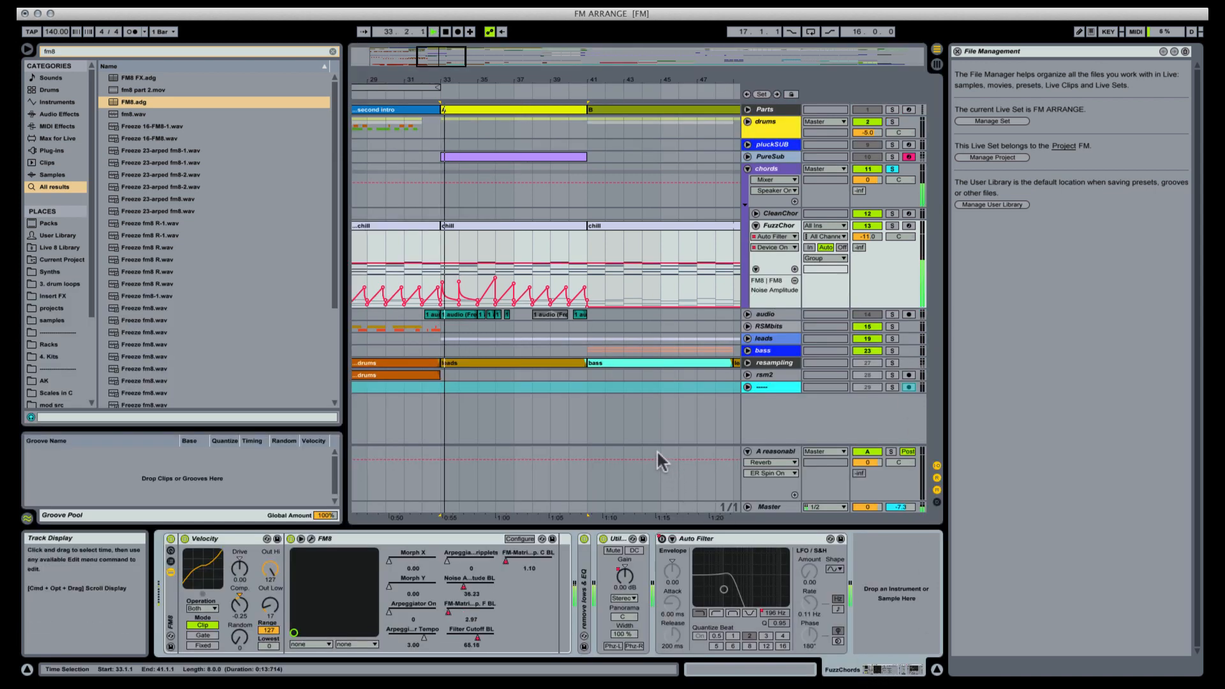
pyautogui.click(400, 241)
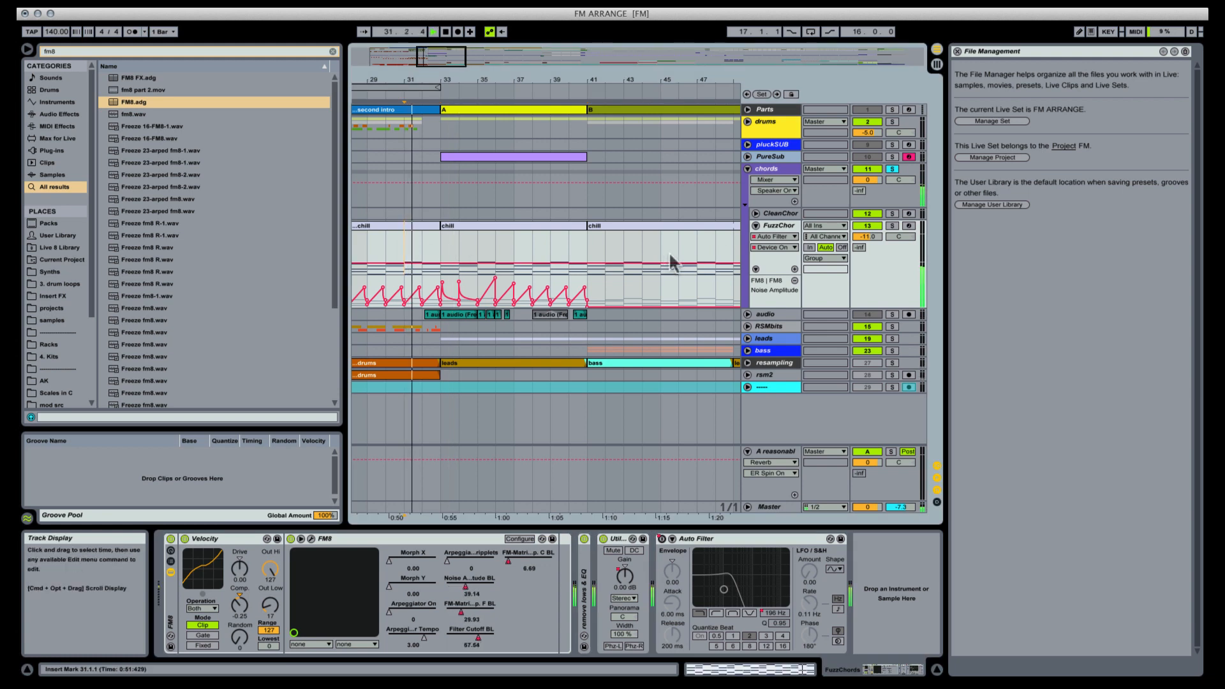
pyautogui.click(440, 234)
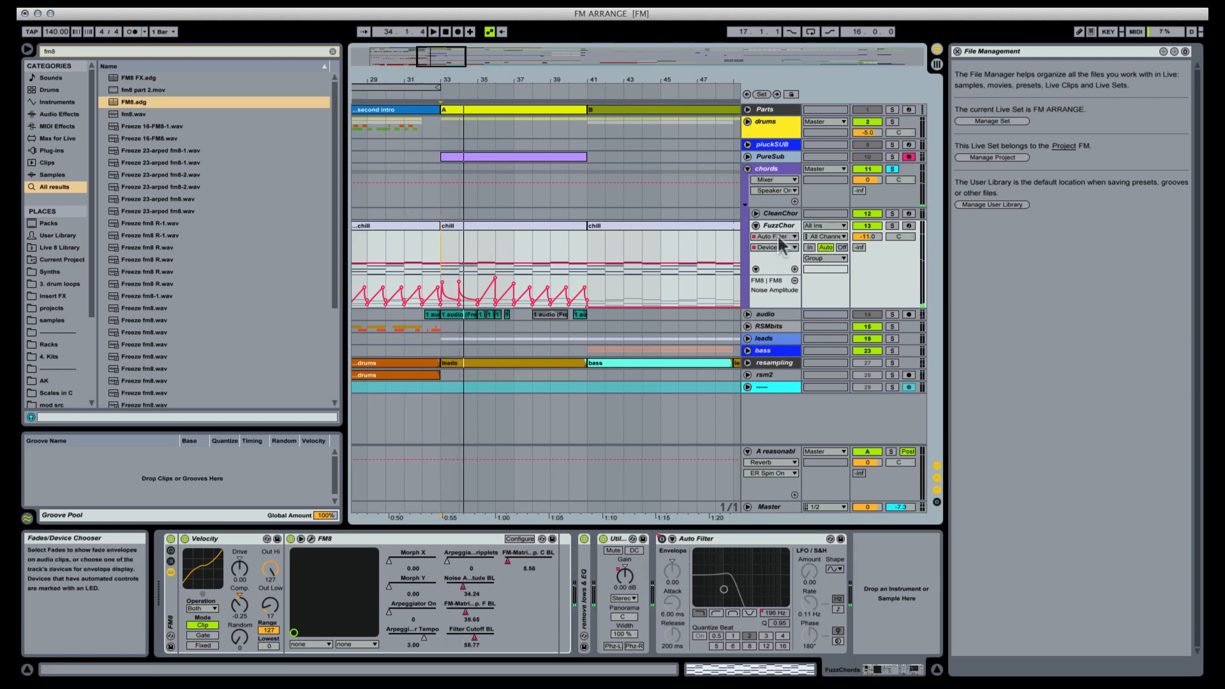
# Step: Give the Auto Filter's Device On automation its own lane and draw the filter on from bar 33 to bar 41
pyautogui.rightClick(661, 538)
pyautogui.click(449, 236)
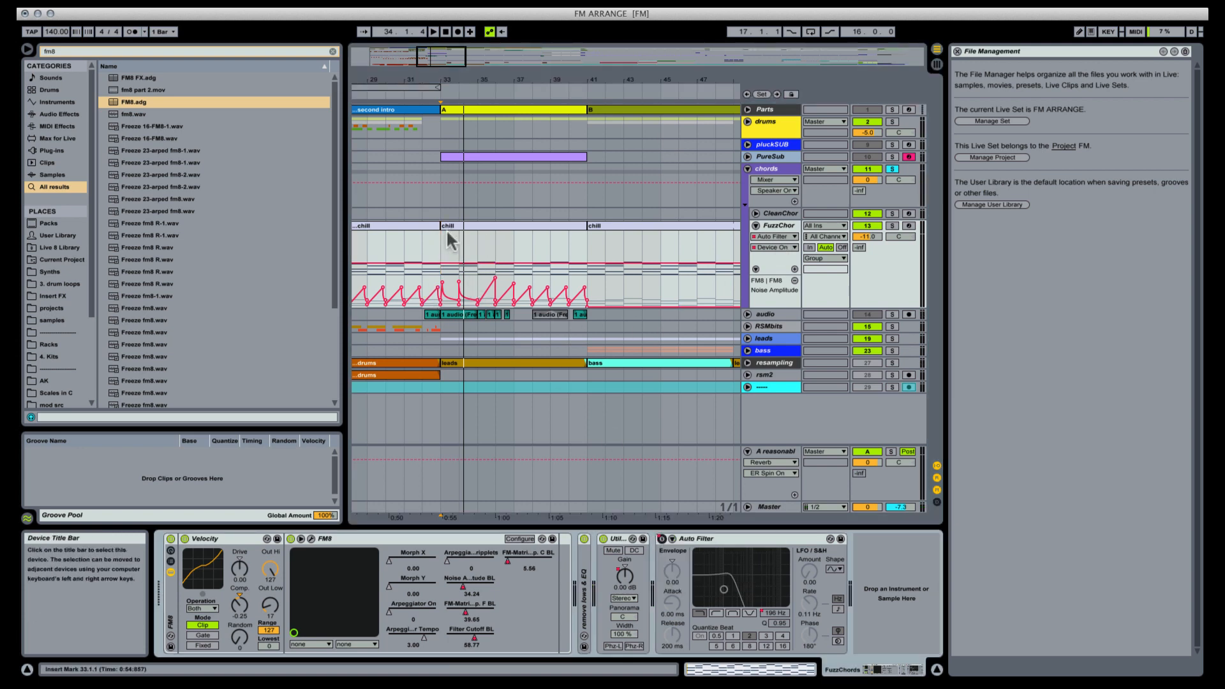
pyautogui.press('space')
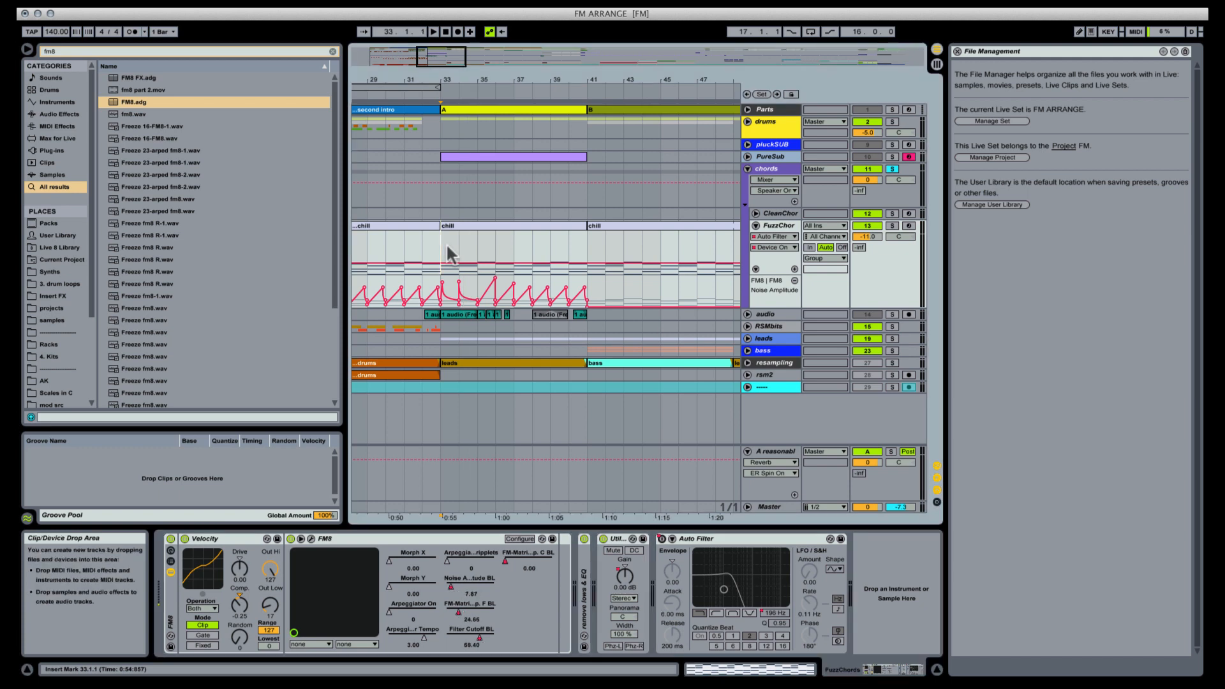
pyautogui.click(794, 281)
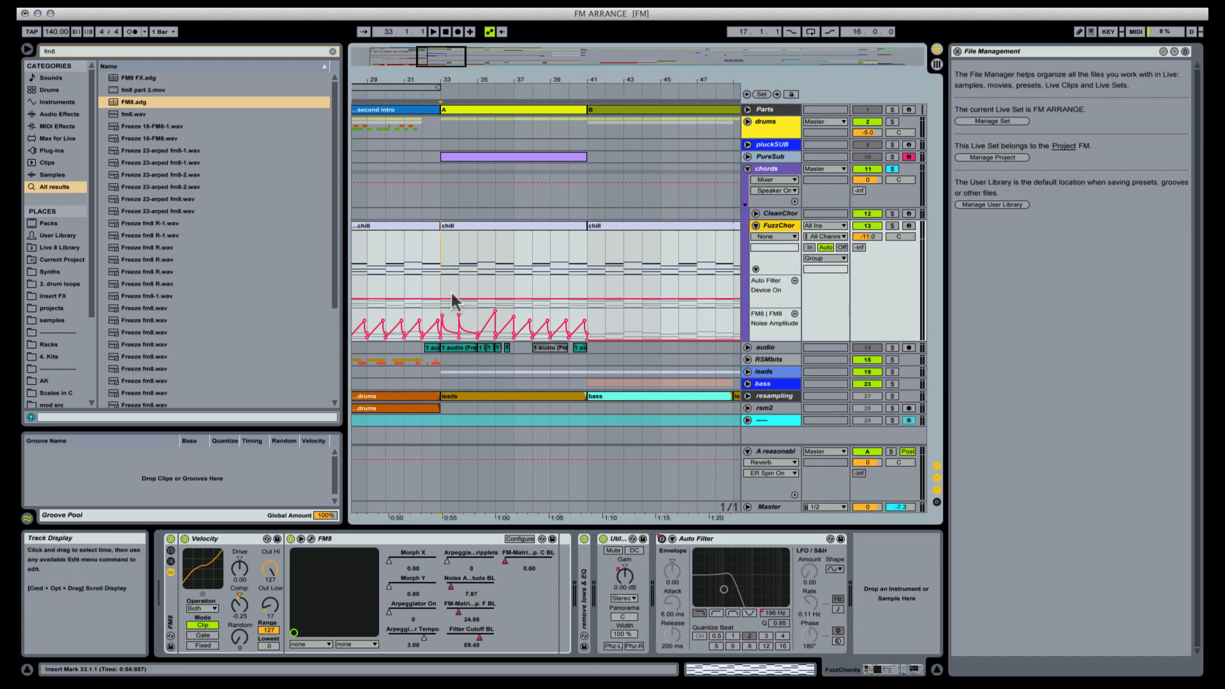
pyautogui.press('super+b')
pyautogui.moveTo(447, 283); pyautogui.dragTo(510, 283)
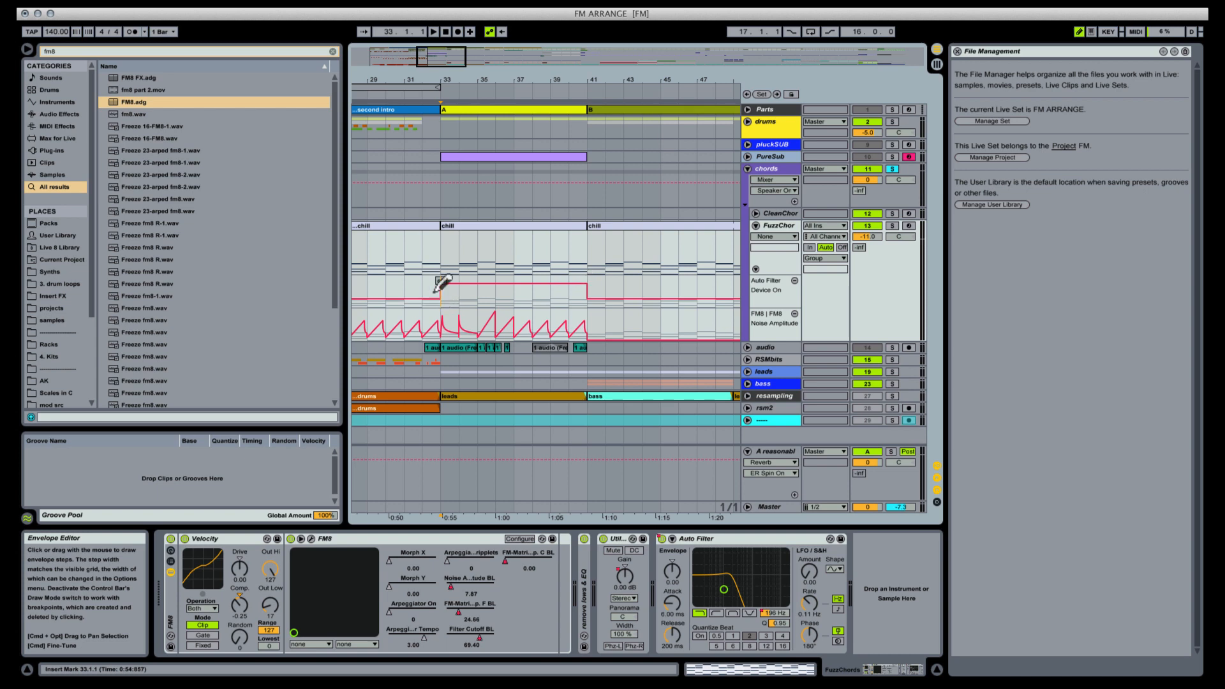
# Step: Add an automation lane for the Auto Filter Frequency and raise a peak to about 11.6 kHz just after bar 33 during playback
pyautogui.click(779, 612)
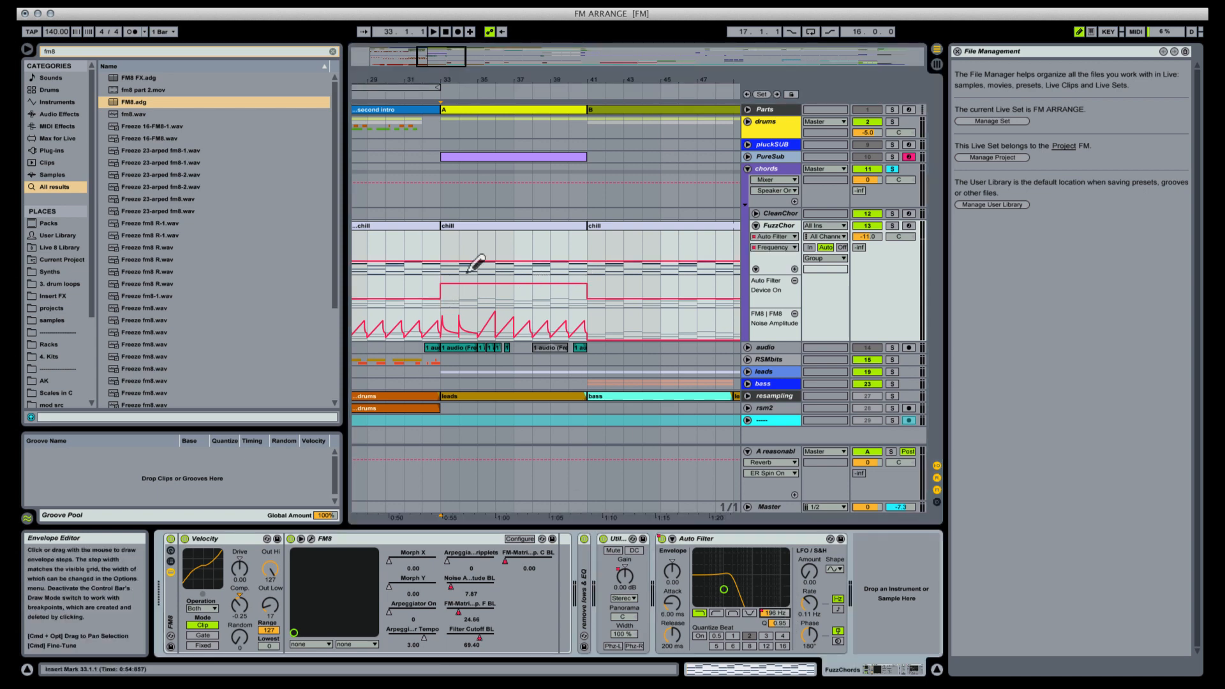
pyautogui.moveTo(447, 80); pyautogui.dragTo(433, 144)
pyautogui.click(794, 268)
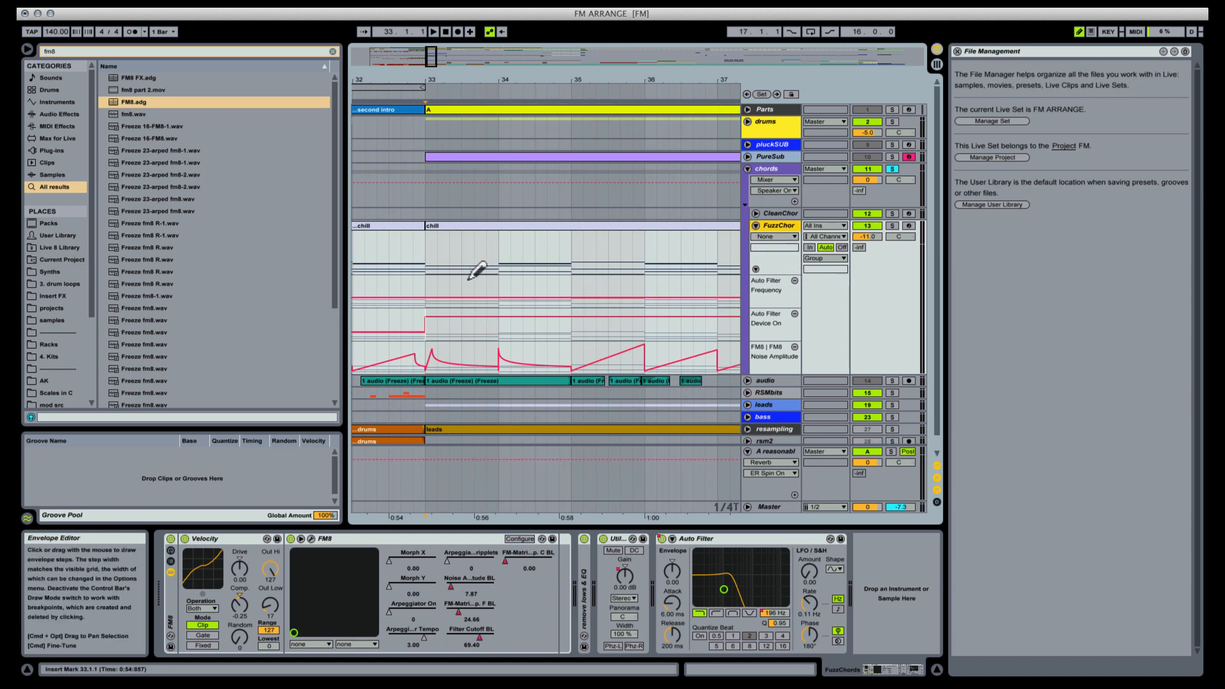
pyautogui.press('space')
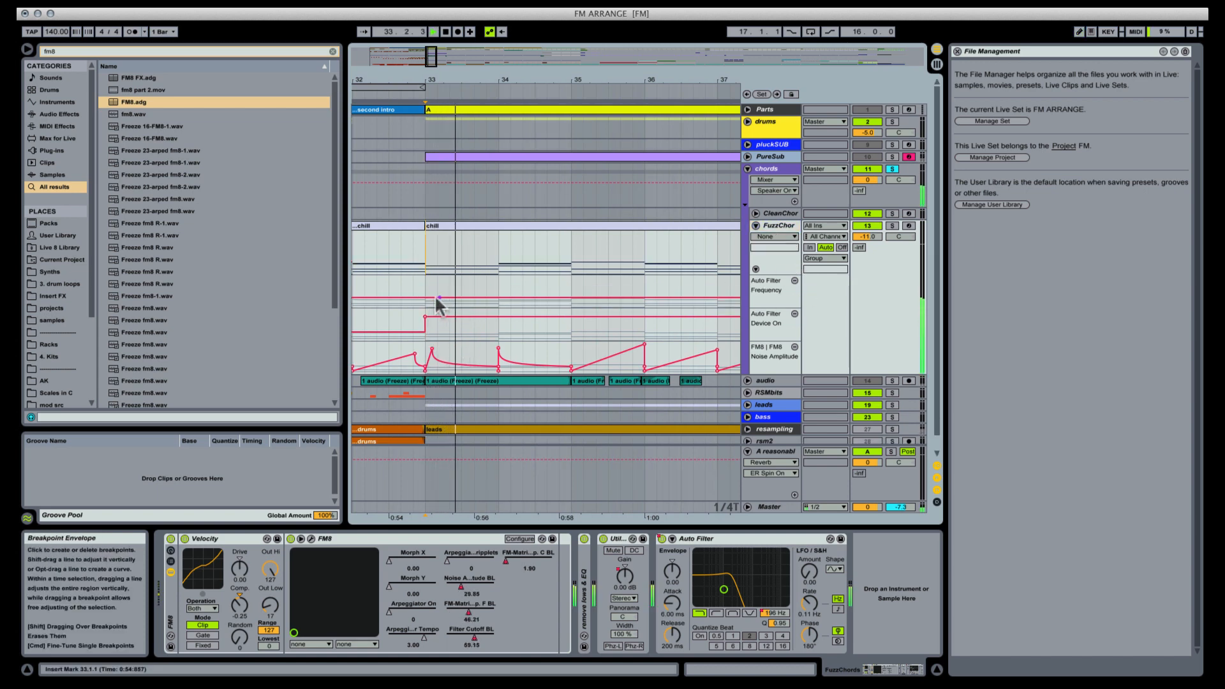
pyautogui.moveTo(434, 297); pyautogui.dragTo(434, 279)
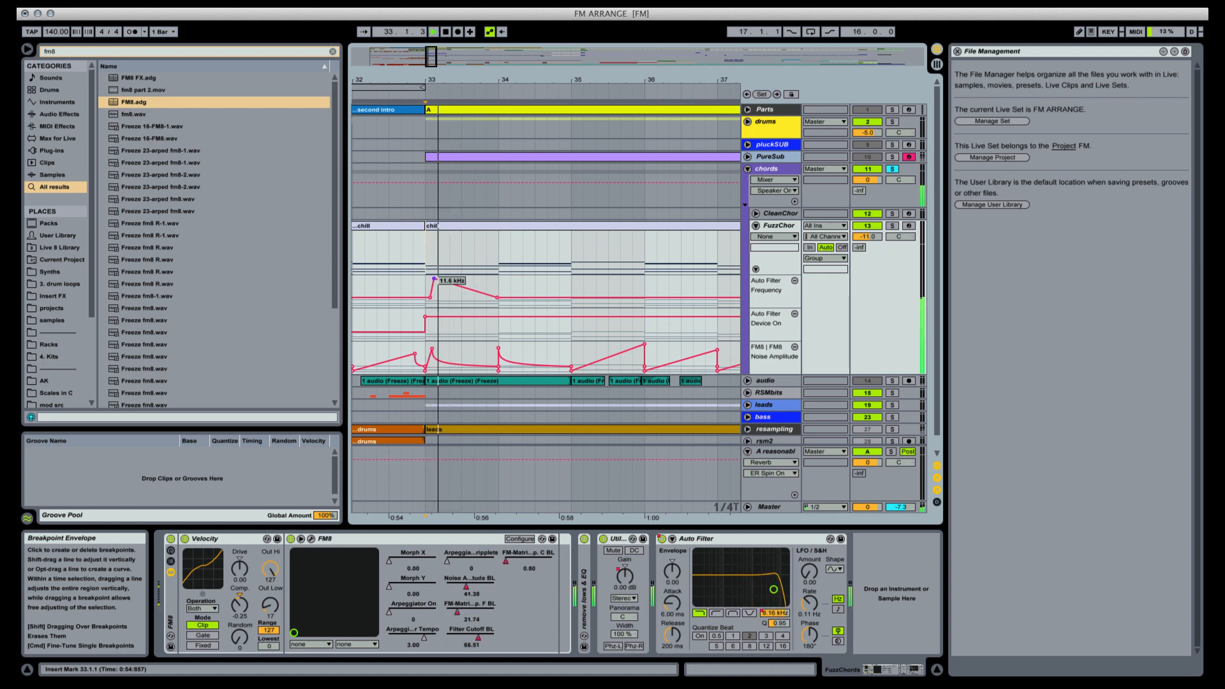
# Step: Add more sharp peaks to the Auto Filter Frequency automation across bar 33, raising one to about 19.9 kHz, and audition them
pyautogui.press('space')
pyautogui.moveTo(440, 289); pyautogui.dragTo(464, 279)
pyautogui.press('space')
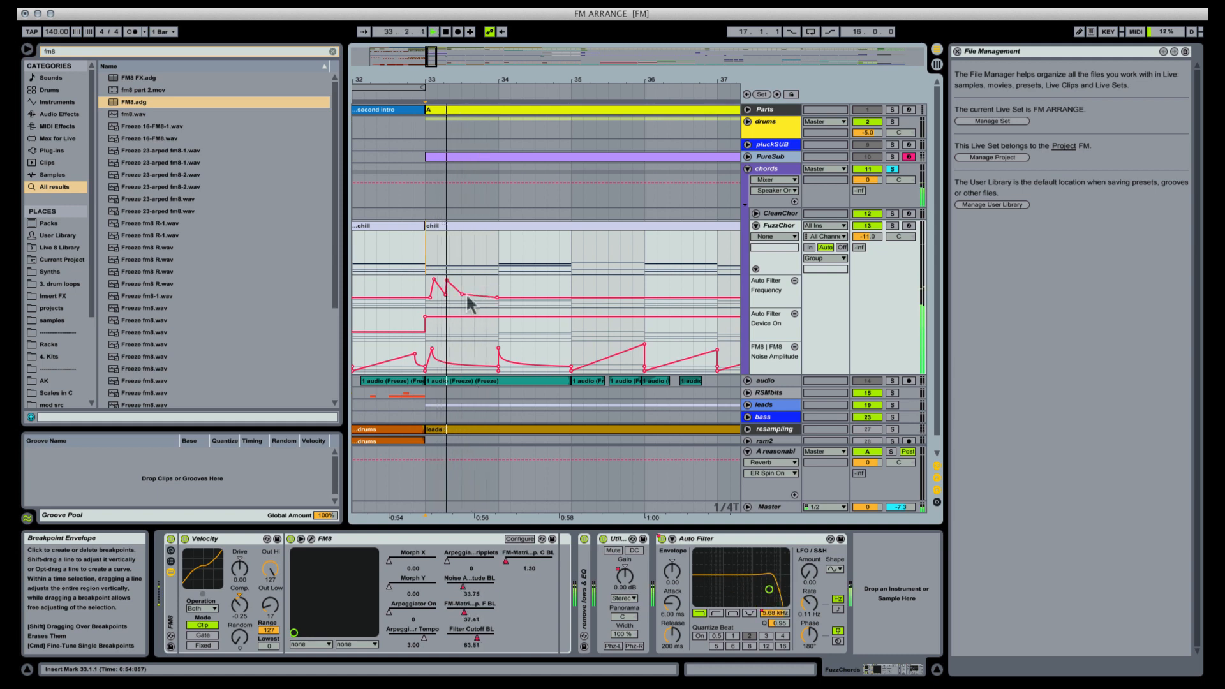
pyautogui.moveTo(483, 281)
pyautogui.mouseDown()
pyautogui.moveTo(497, 276)
pyautogui.moveTo(480, 282)
pyautogui.mouseUp()
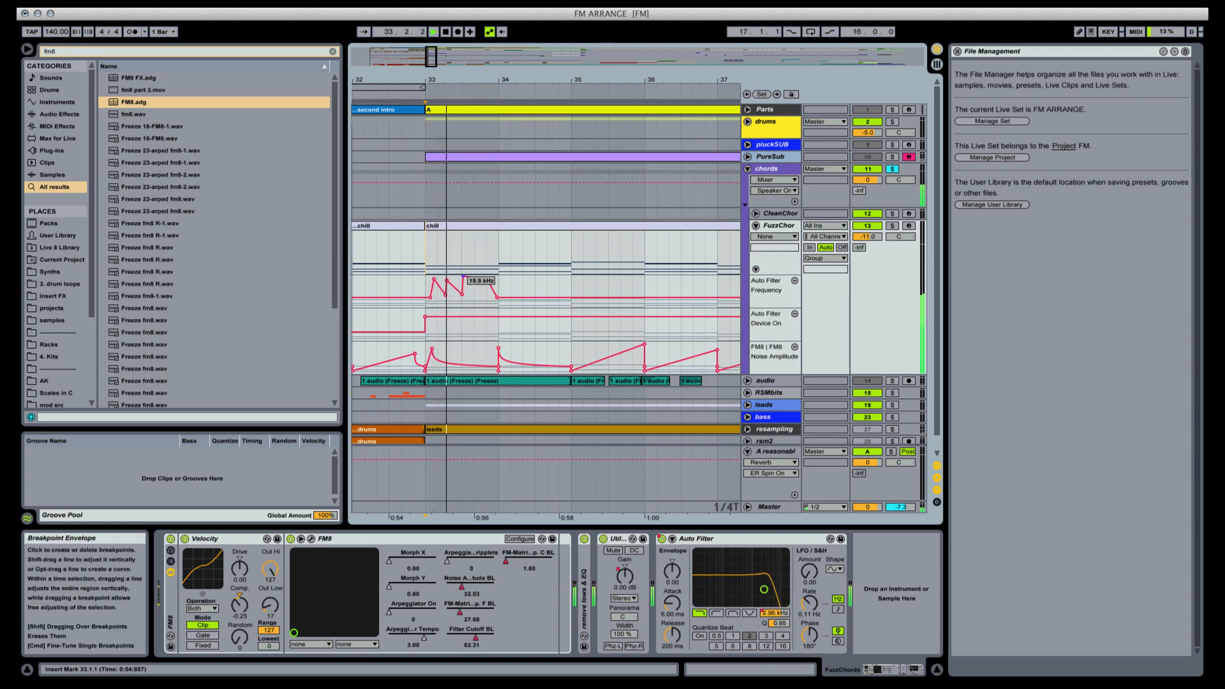
pyautogui.press('space')
pyautogui.press('space')
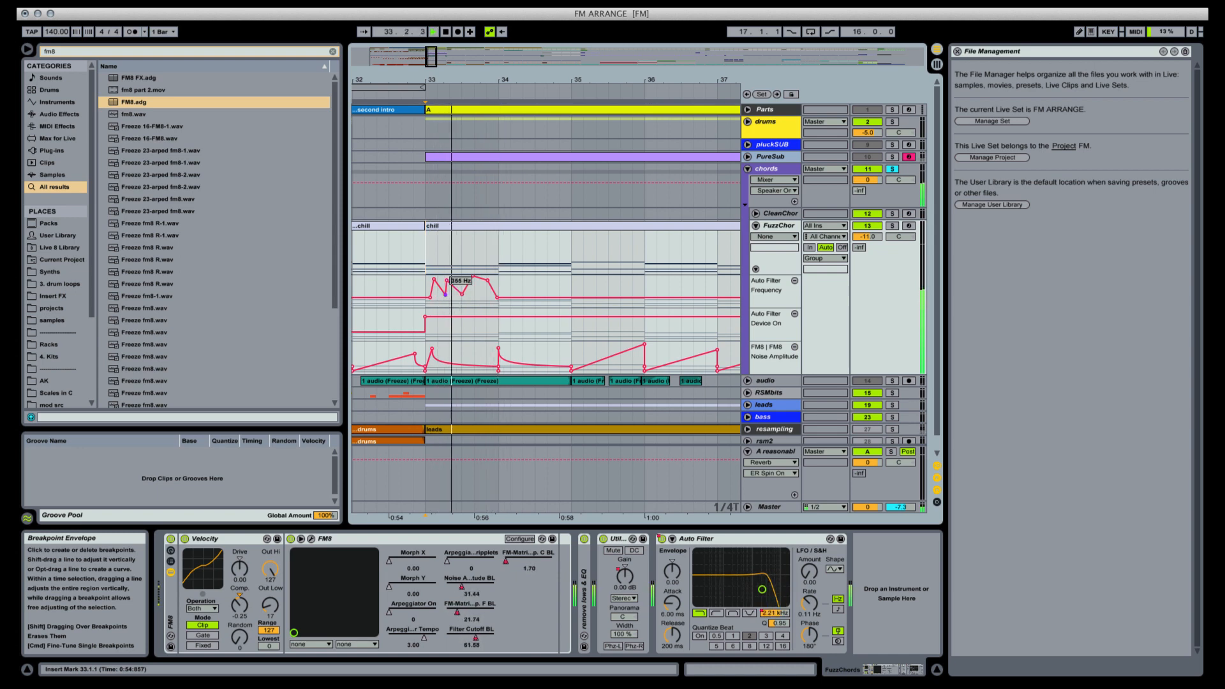
# Step: Raise the dips between the Frequency peaks in bar 33 to make them shallower, and audition the chords
pyautogui.moveTo(445, 292); pyautogui.dragTo(462, 288)
pyautogui.press('space')
pyautogui.press('space')
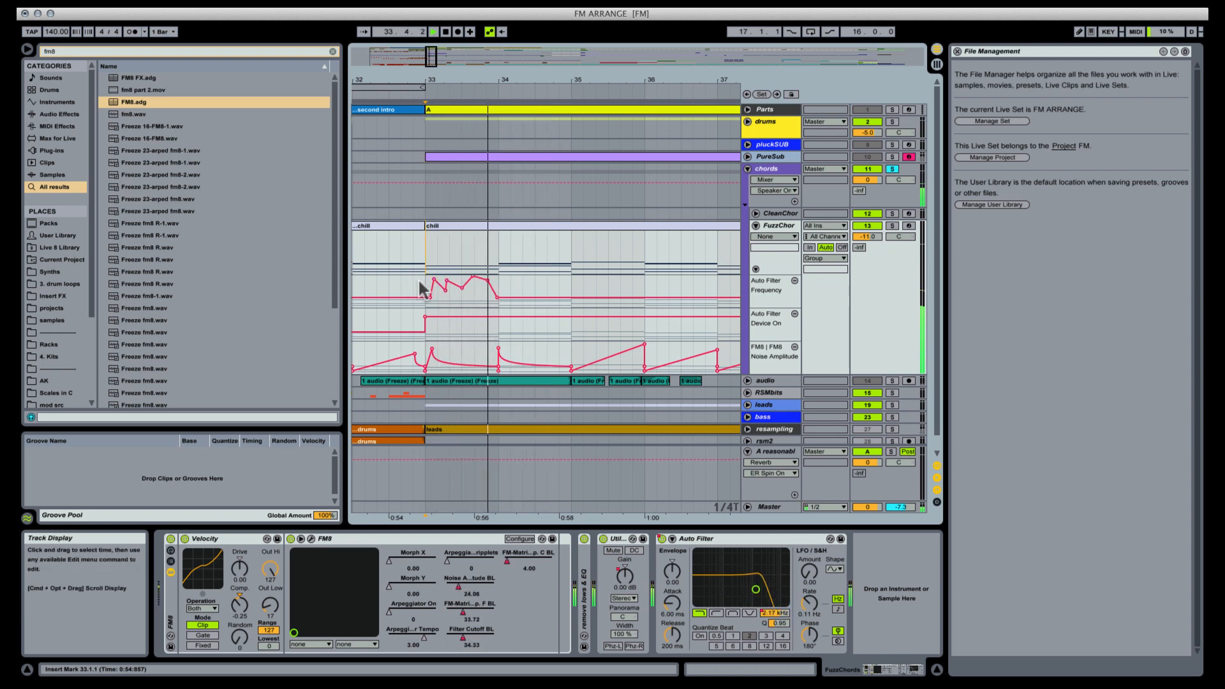
# Step: Draw a curved Auto Filter Frequency rise across bar 34 that peaks at bar 35 during playback
pyautogui.press('space')
pyautogui.press('space')
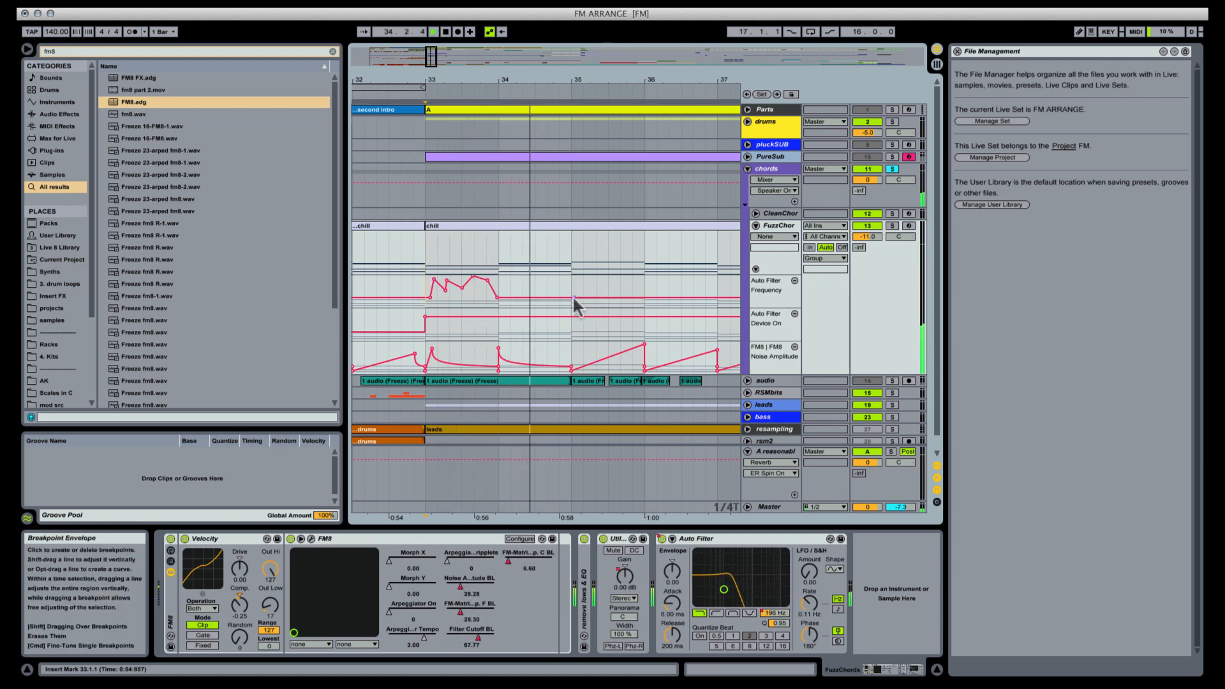
pyautogui.moveTo(571, 298); pyautogui.dragTo(545, 263)
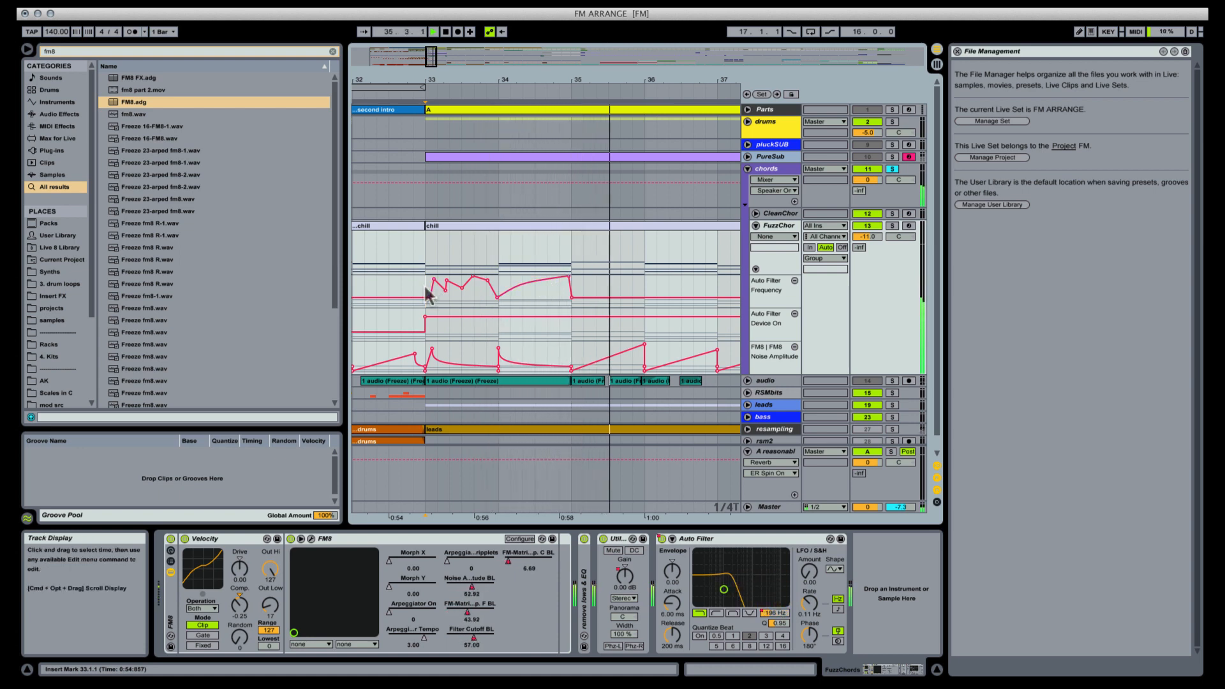
# Step: Duplicate the Auto Filter Frequency automation of bars 33 to 35 three times so the pattern runs to bar 41
pyautogui.moveTo(426, 284); pyautogui.dragTo(572, 295)
pyautogui.press('super+d')
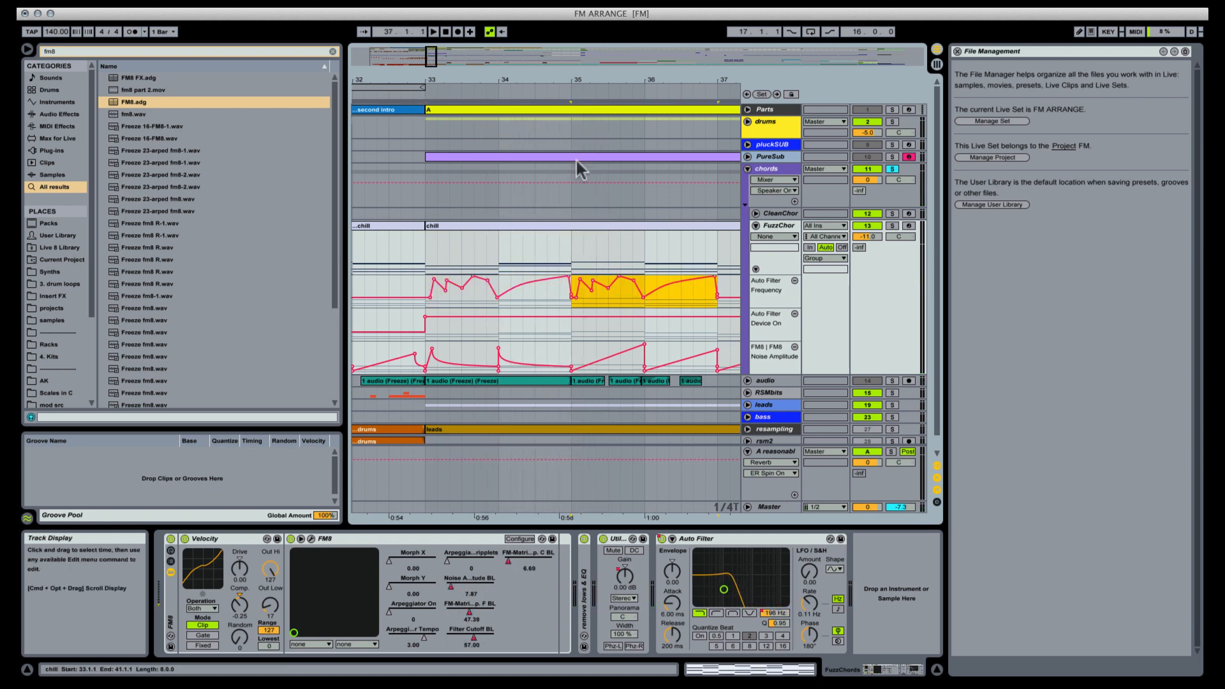
pyautogui.moveTo(615, 81); pyautogui.dragTo(512, 54)
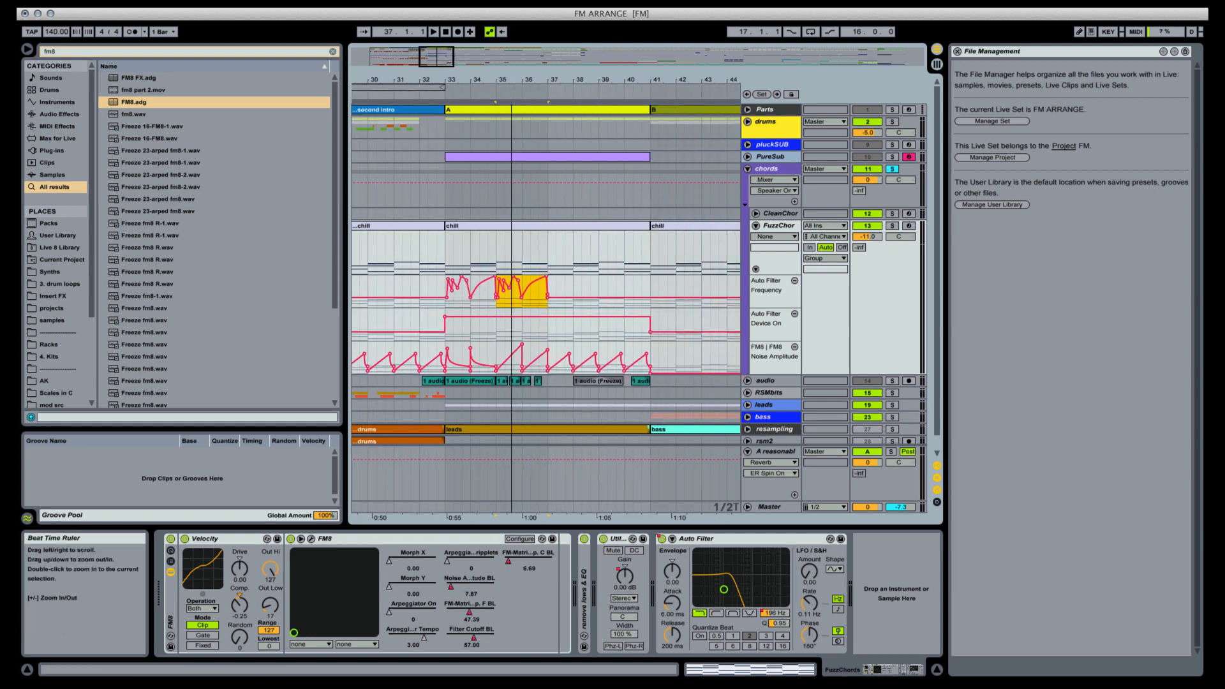
pyautogui.press('super+d')
pyautogui.press('super+d')
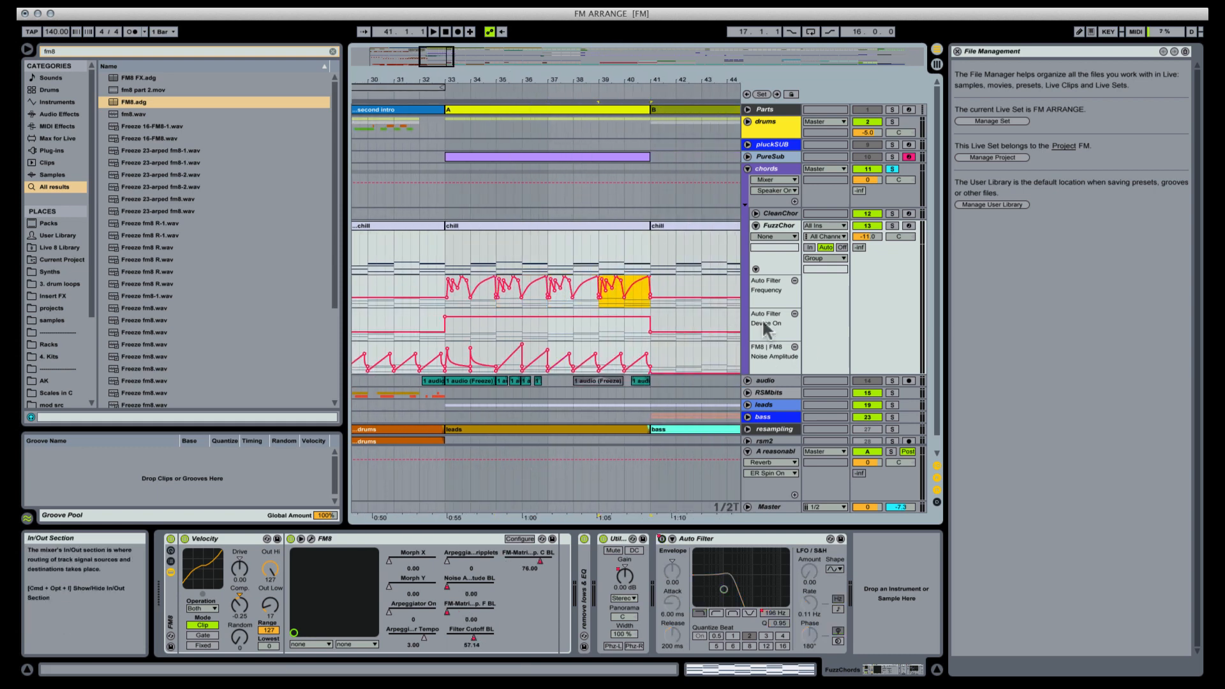
# Step: Show the FM8 Filter Cutoff BL automation on the FuzzChords track and give it its own lane
pyautogui.click(774, 237)
pyautogui.click(770, 276)
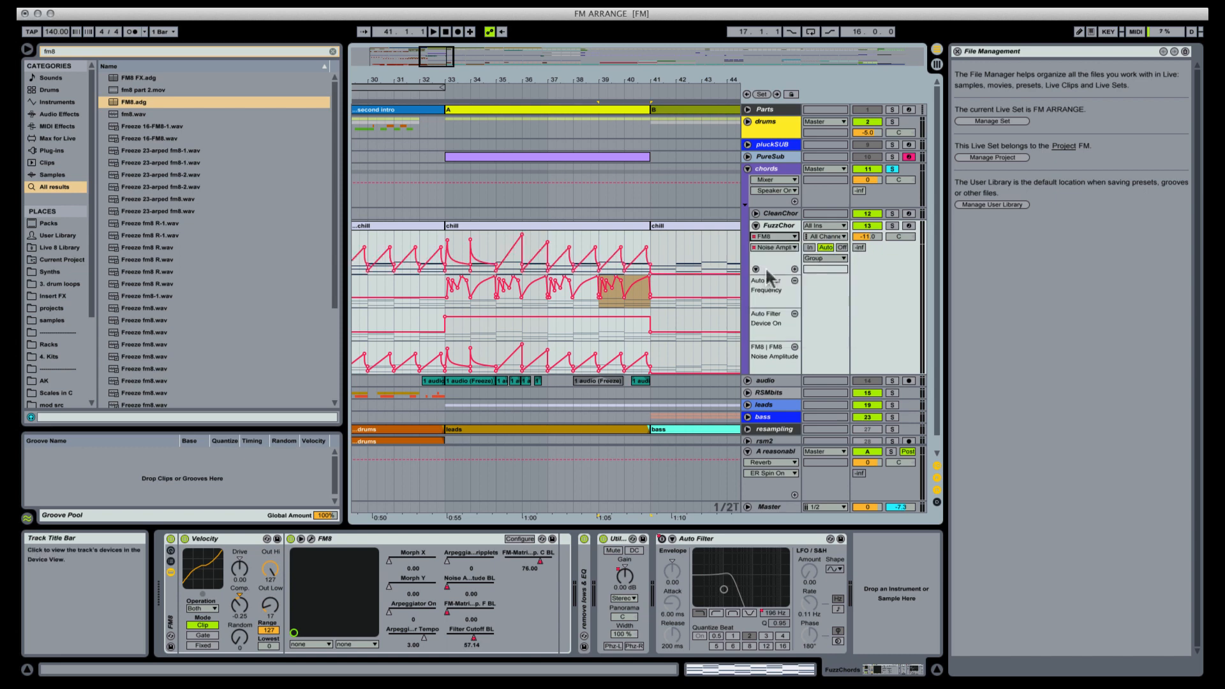
pyautogui.click(773, 247)
pyautogui.click(775, 329)
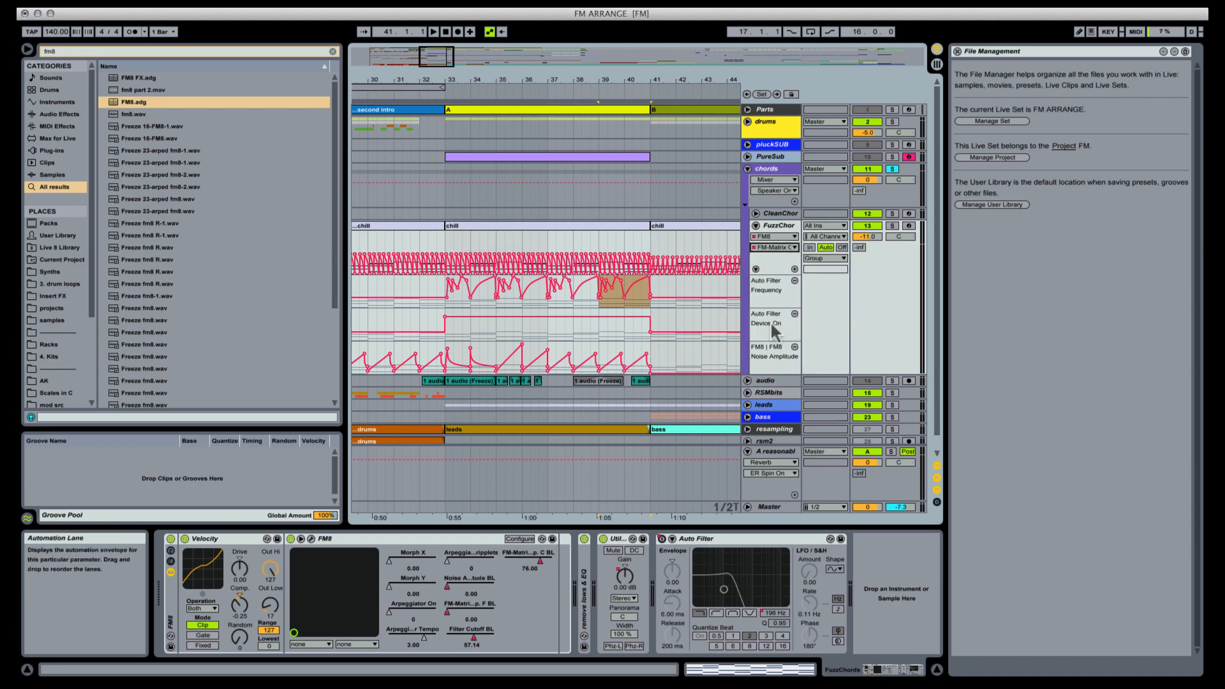
pyautogui.click(773, 248)
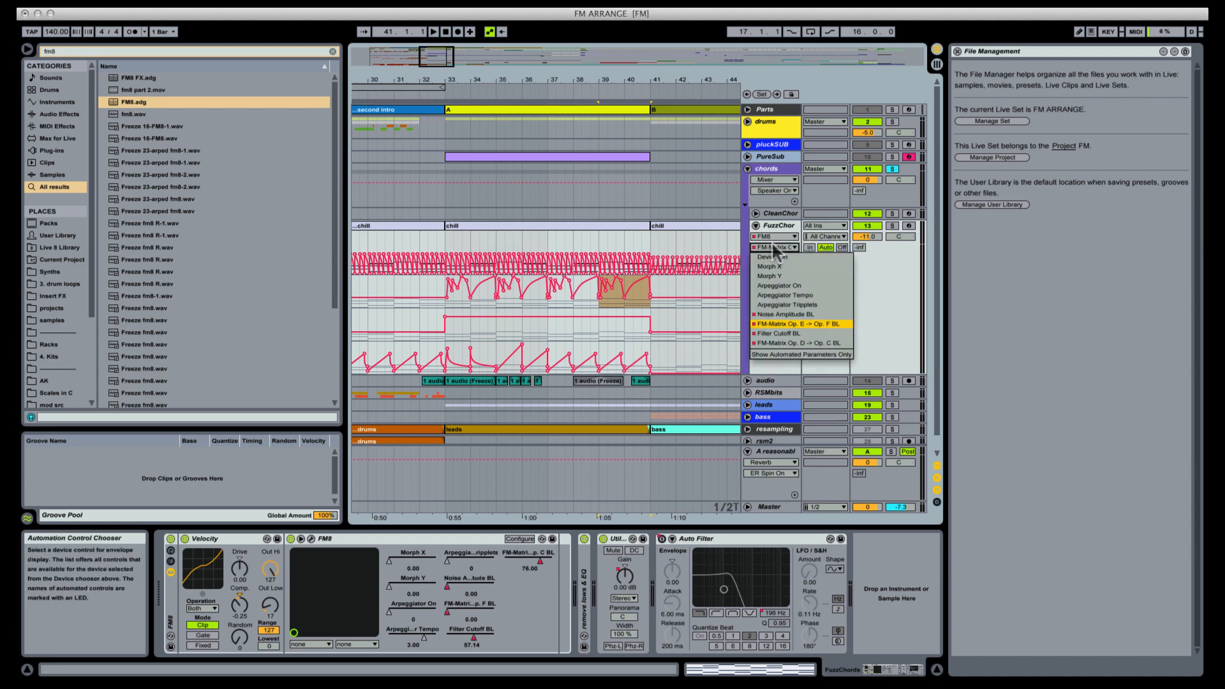
pyautogui.click(789, 334)
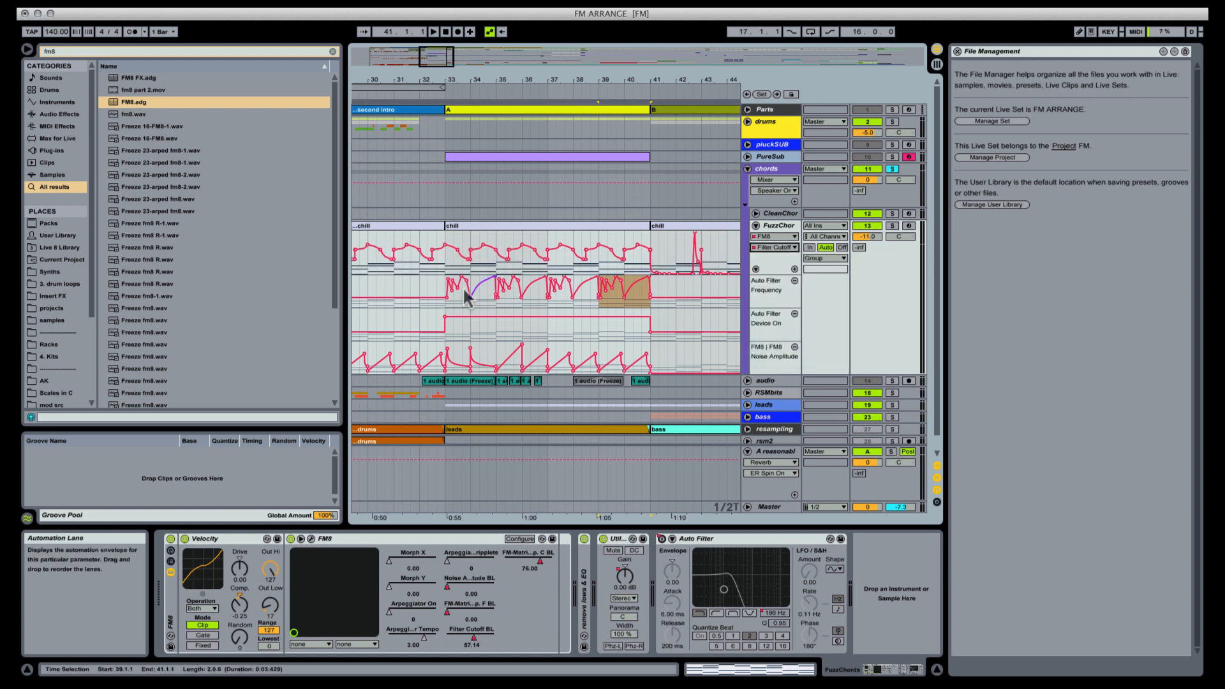
pyautogui.click(794, 268)
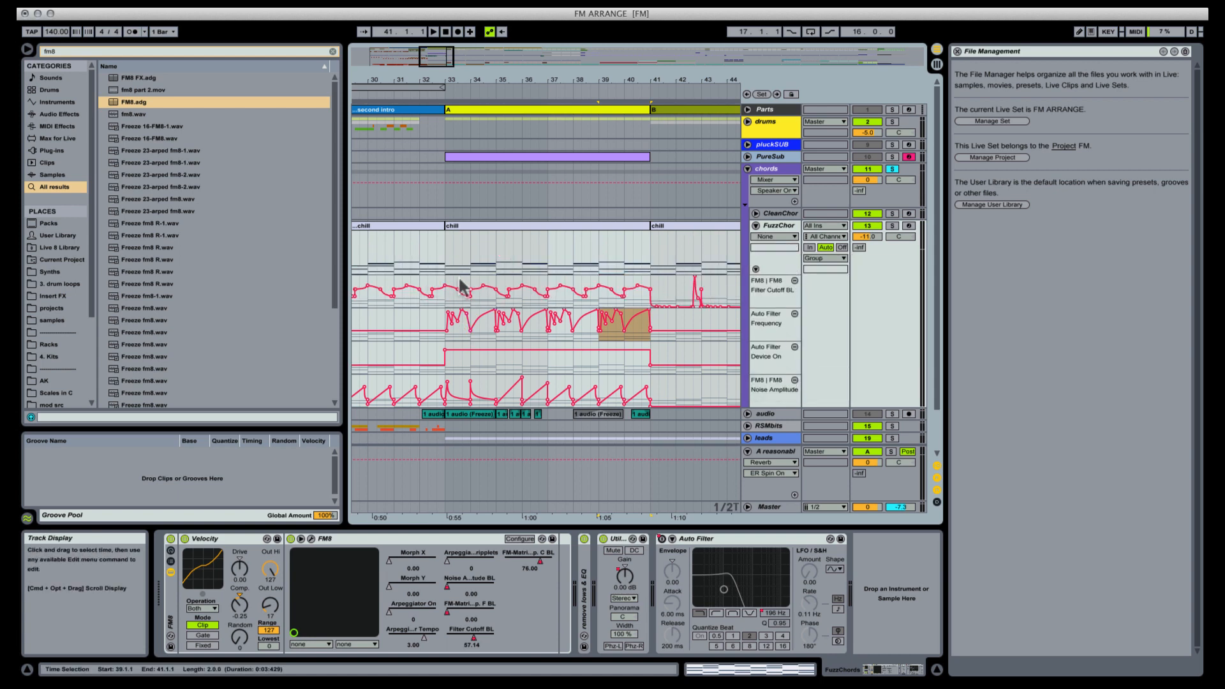
# Step: Pull the Filter Cutoff BL automation down into a deep dip around 33.2 and audition it from bar 33
pyautogui.moveTo(456, 79); pyautogui.dragTo(427, 307)
pyautogui.click(386, 279)
pyautogui.press('space')
pyautogui.press('space')
pyautogui.press('space')
pyautogui.press('space')
pyautogui.press('space')
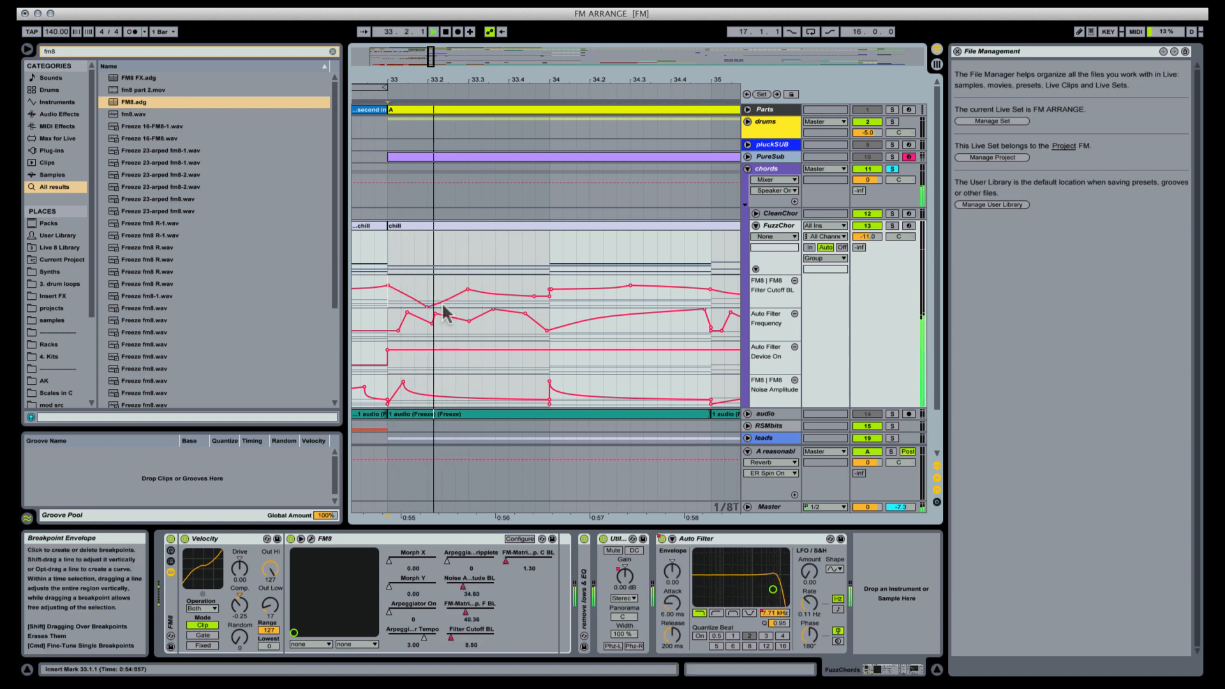
# Step: Try a second Filter Cutoff BL dip down to 0.00 just before 33.4 during playback
pyautogui.press('space')
pyautogui.press('space')
pyautogui.moveTo(521, 294)
pyautogui.mouseDown()
pyautogui.moveTo(520, 281)
pyautogui.moveTo(506, 307)
pyautogui.mouseUp()
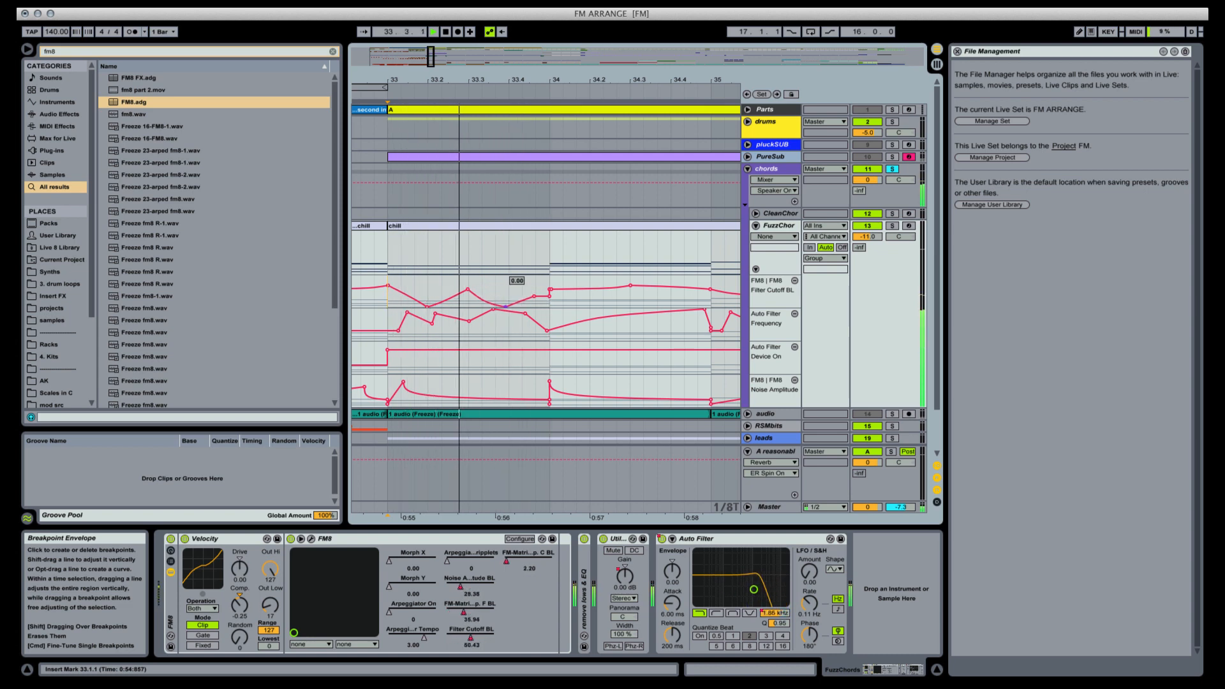
pyautogui.click(507, 307)
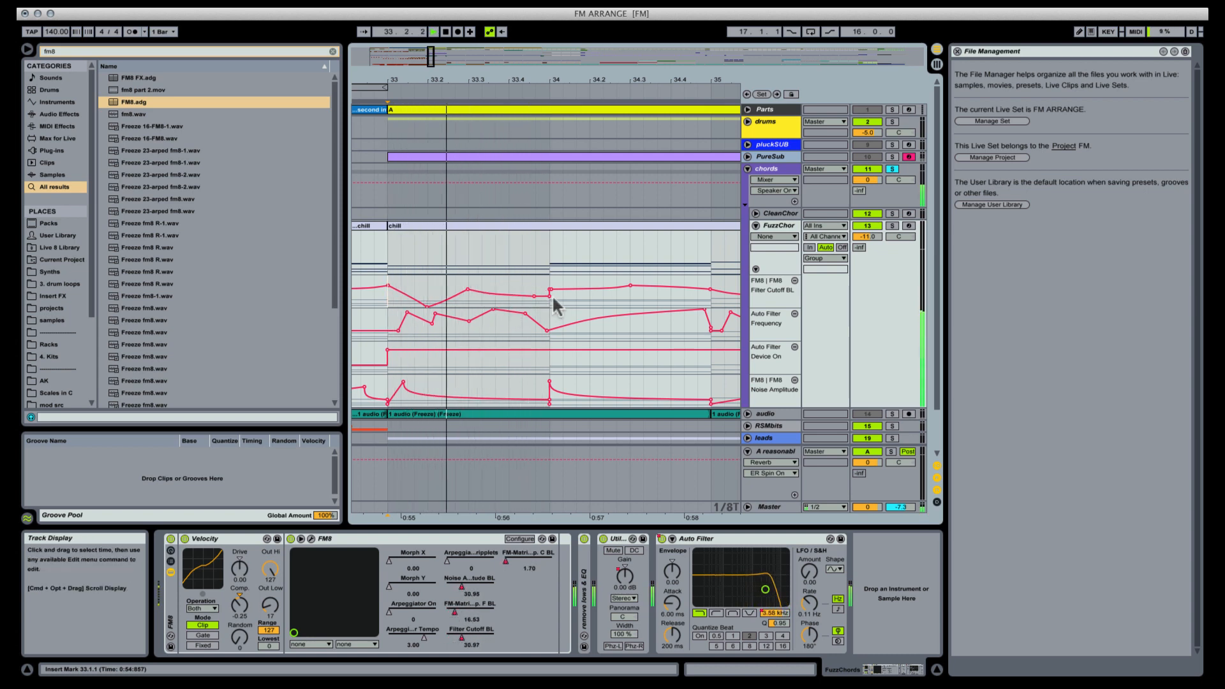
# Step: Reshape the FuzzChor track's FM8 Filter Cutoff automation in bar 34 by raising the peak near 34.3 and adding a dip on each side
pyautogui.moveTo(617, 287); pyautogui.dragTo(617, 281)
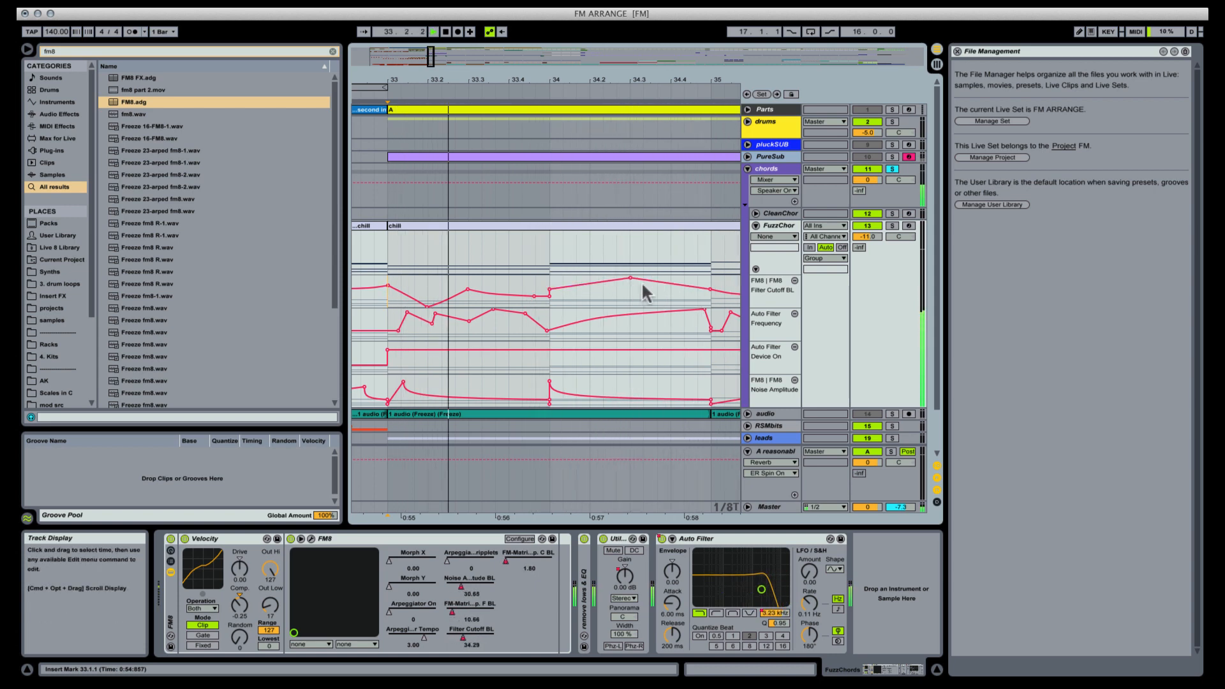
pyautogui.moveTo(671, 284); pyautogui.dragTo(669, 298)
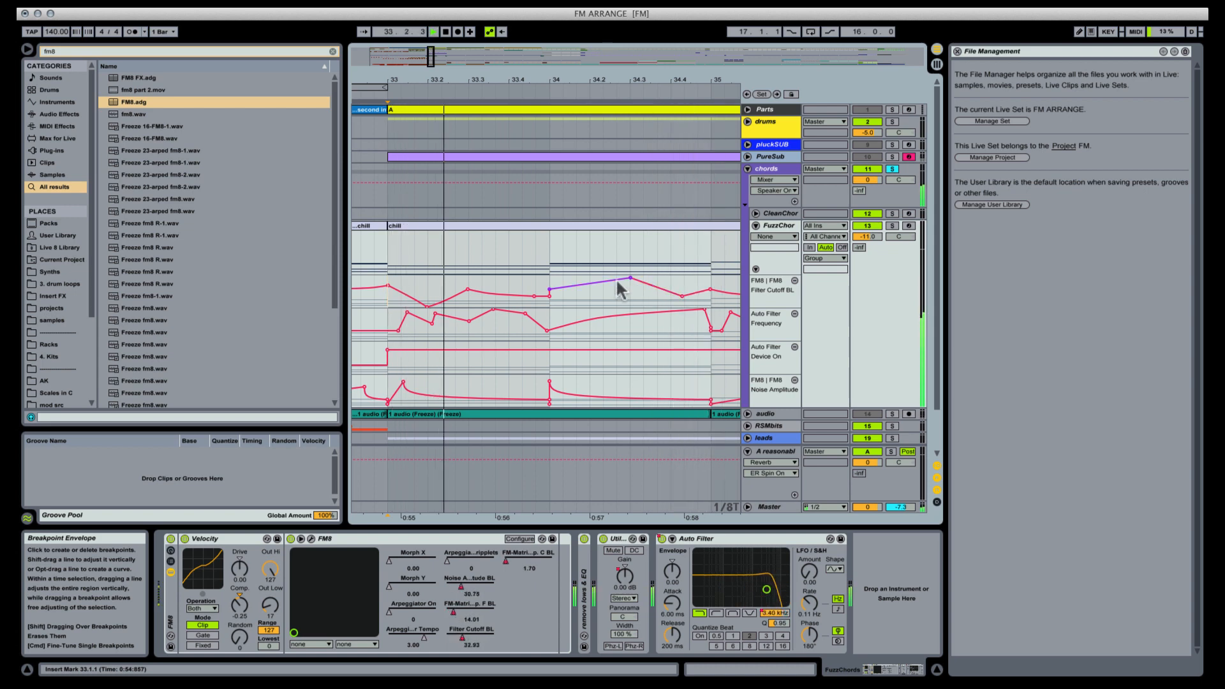
pyautogui.moveTo(602, 281); pyautogui.dragTo(601, 292)
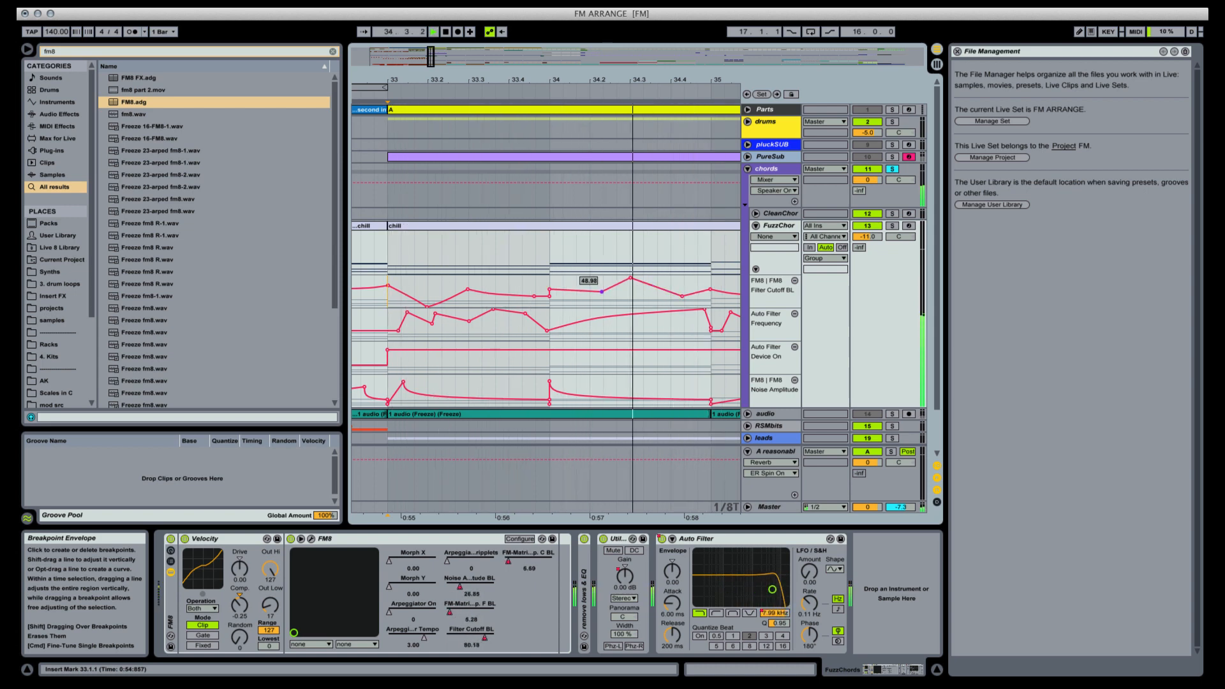
# Step: Duplicate the Filter Cutoff automation from 33.1.1 to 34.3.1 repeatedly through section A, up to bar 39
pyautogui.moveTo(672, 80); pyautogui.dragTo(601, 55)
pyautogui.press('space')
pyautogui.moveTo(471, 283); pyautogui.dragTo(618, 285)
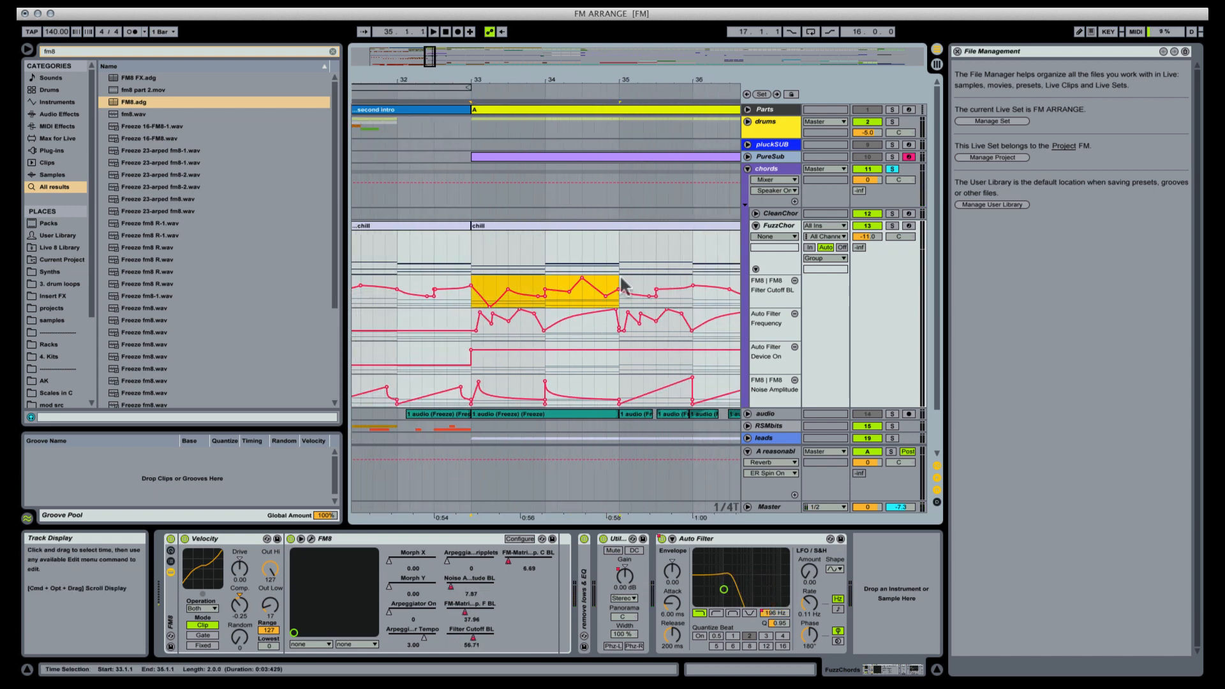
pyautogui.click(629, 85)
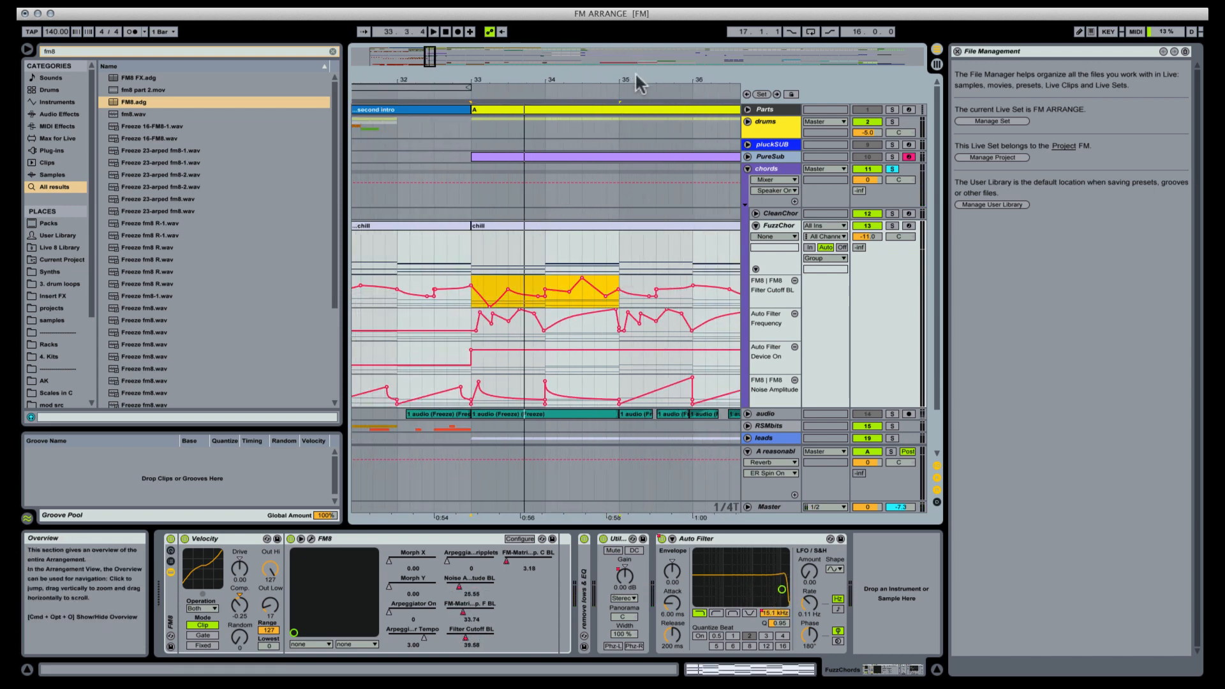
pyautogui.moveTo(472, 284); pyautogui.dragTo(582, 286)
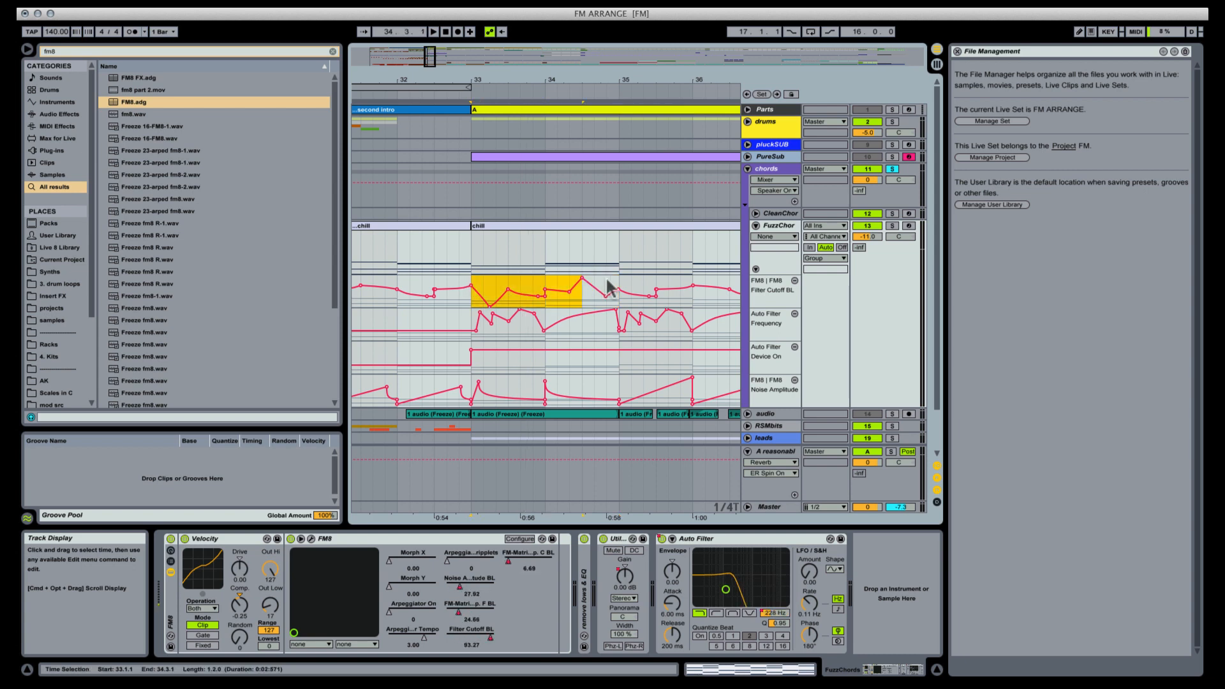
pyautogui.moveTo(634, 82); pyautogui.dragTo(545, 83)
pyautogui.hotkey('ctrl', 'd')
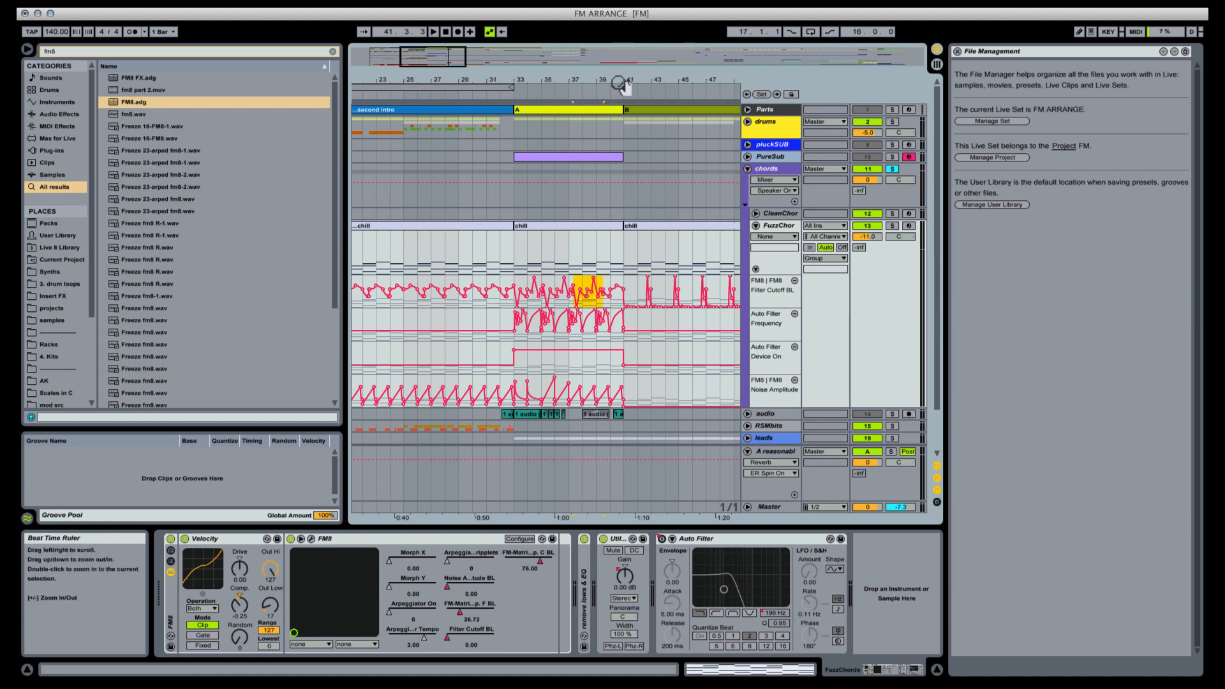
# Step: Audition the end of section A and raise the Filter Cutoff automation just before bar 41
pyautogui.moveTo(616, 83); pyautogui.dragTo(615, 105)
pyautogui.press('space')
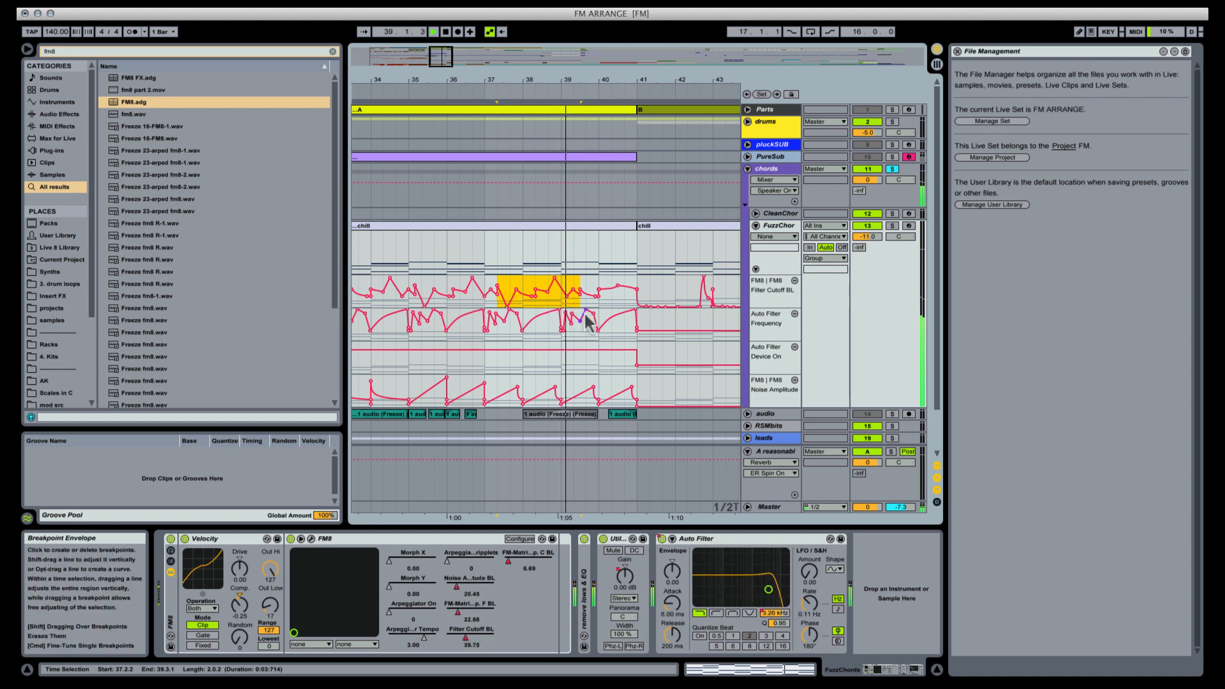
pyautogui.click(592, 297)
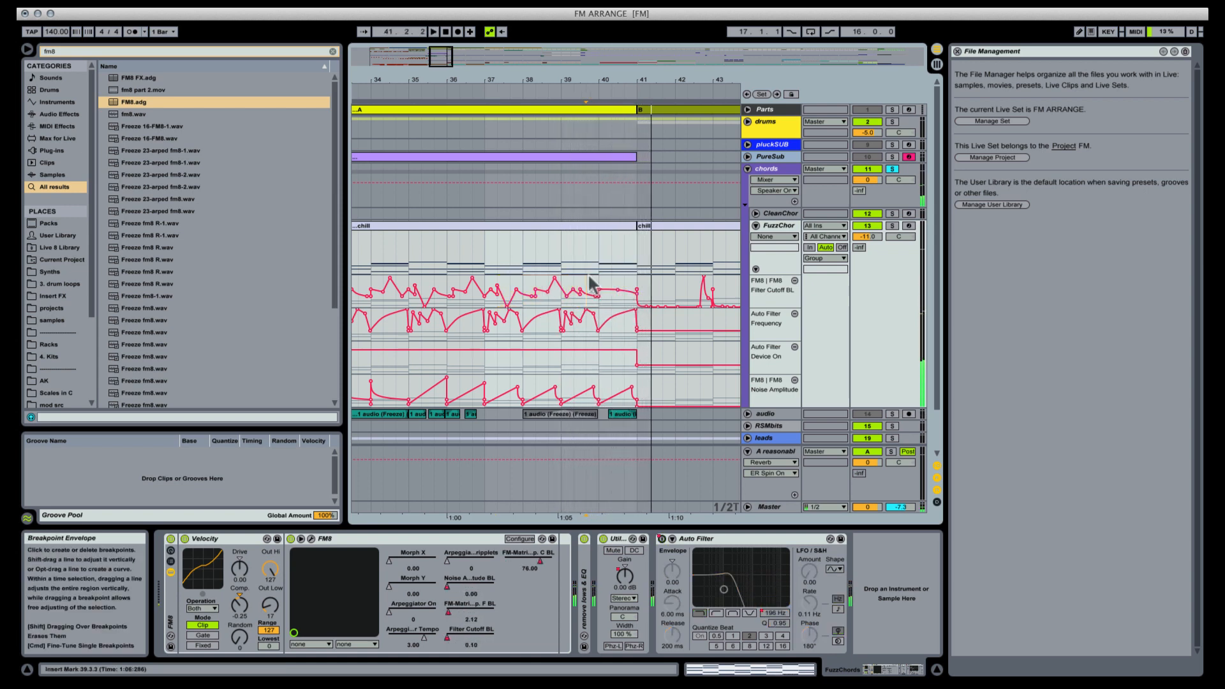
pyautogui.press('space')
pyautogui.click(600, 282)
pyautogui.press('space')
pyautogui.moveTo(631, 292); pyautogui.dragTo(632, 281)
pyautogui.press('space')
# Step: Unsolo the chords group, solo the audio track and play its frozen clip from bar 33
pyautogui.moveTo(600, 80); pyautogui.dragTo(598, 39)
pyautogui.click(892, 169)
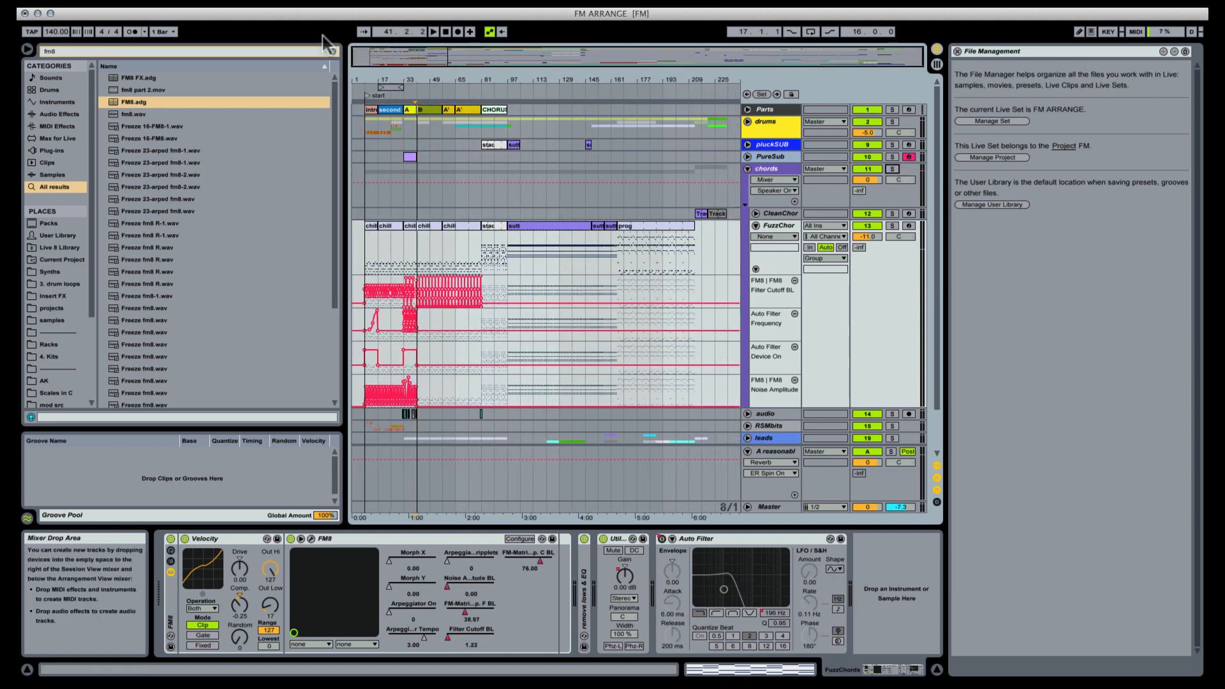
pyautogui.moveTo(395, 75); pyautogui.dragTo(458, 86)
pyautogui.scroll(-2, 765, 357)
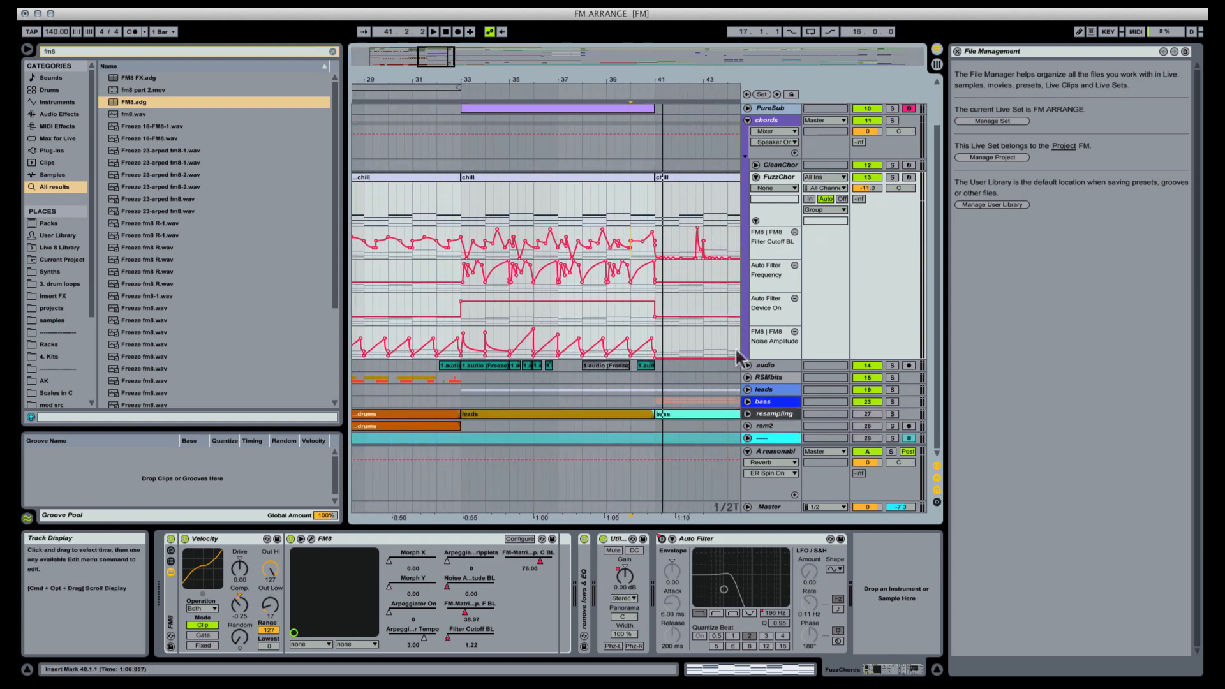
pyautogui.click(775, 367)
pyautogui.click(892, 365)
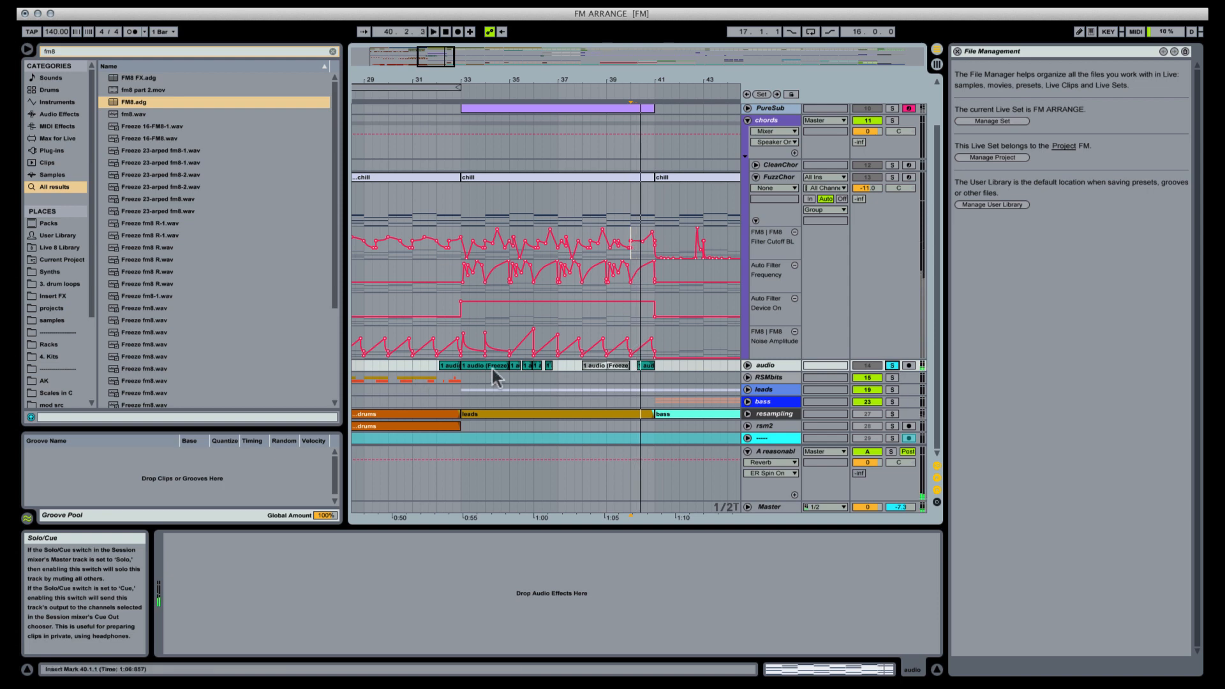
pyautogui.click(493, 366)
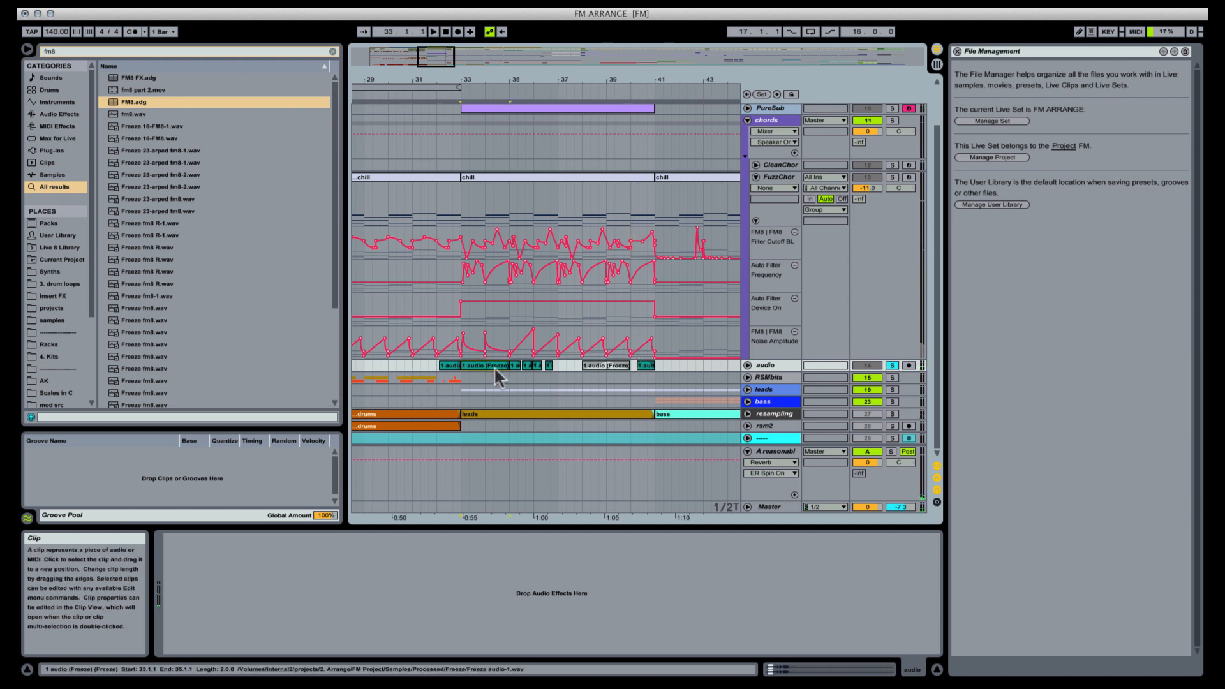
# Step: Rename the audio track as noise
pyautogui.click(747, 366)
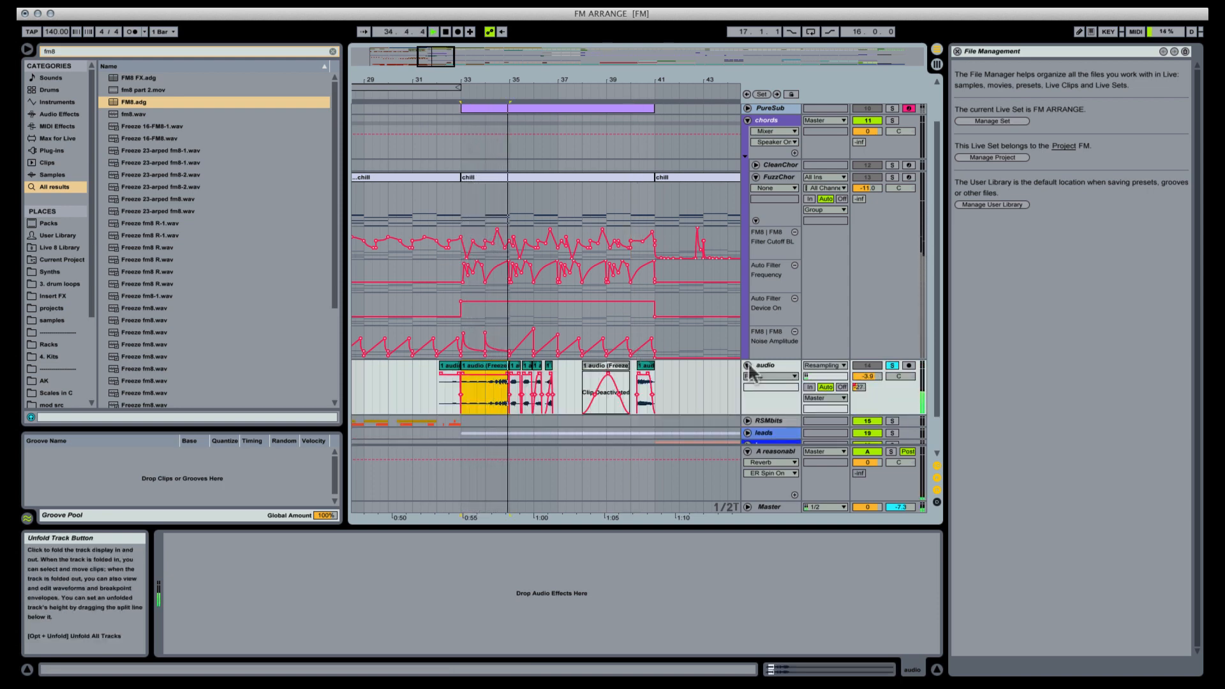
pyautogui.click(777, 367)
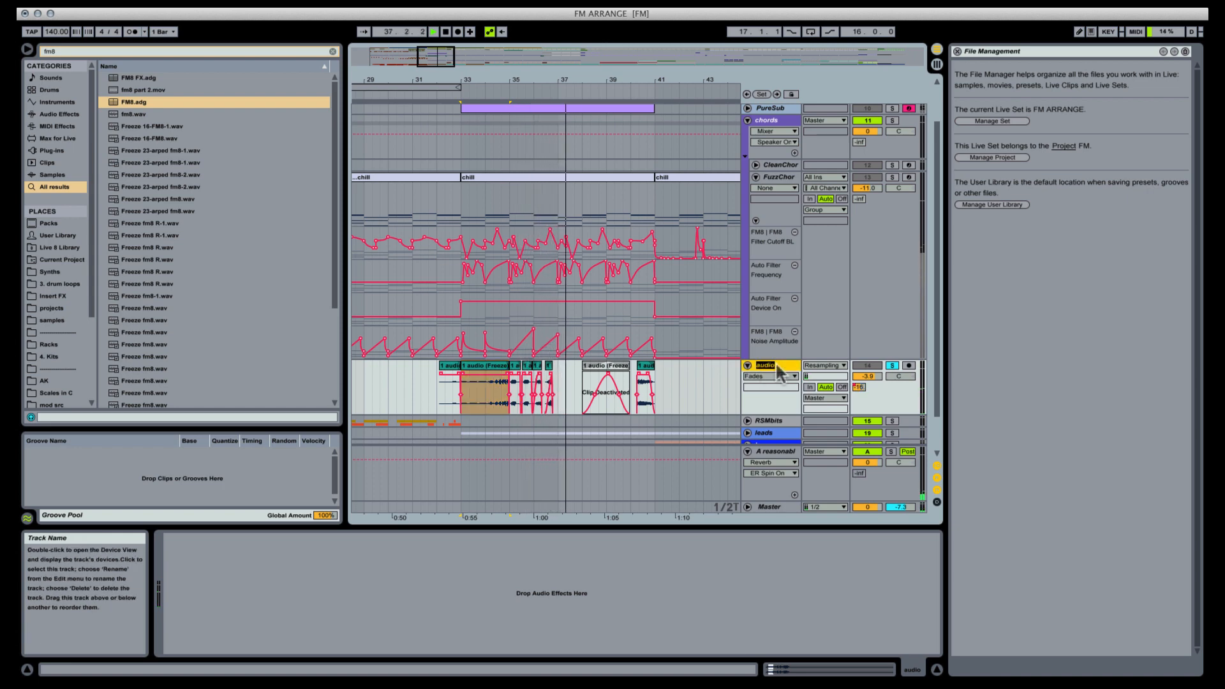
pyautogui.write('n')
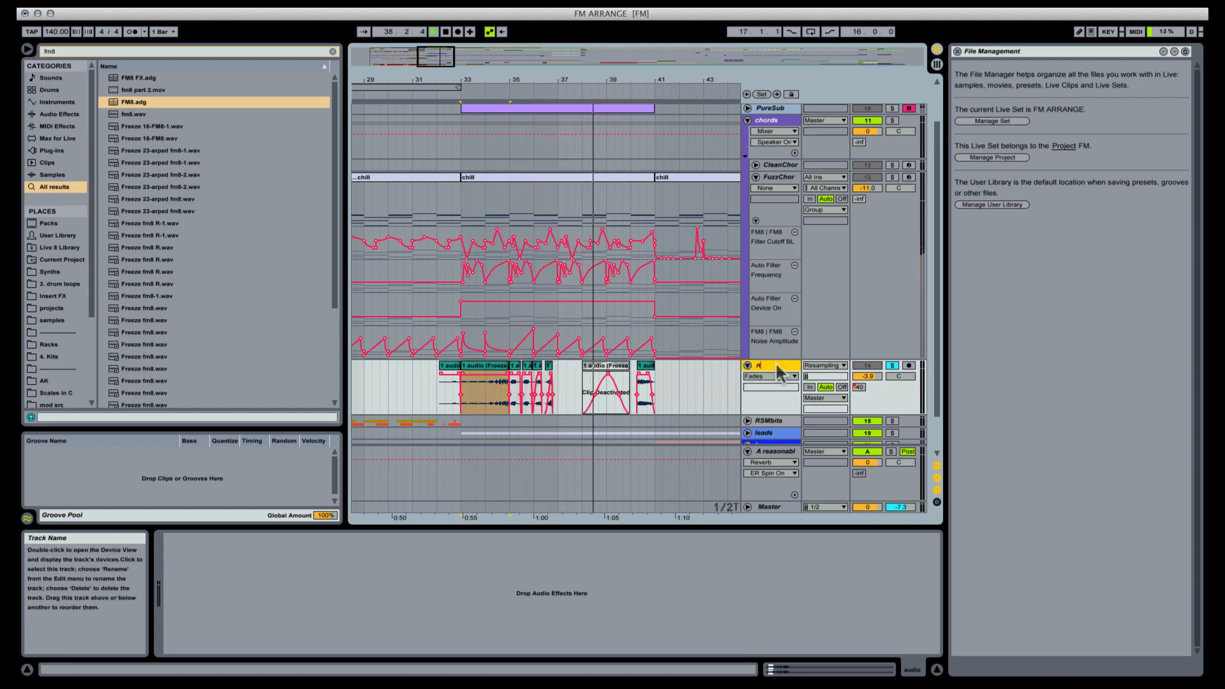
pyautogui.write('oise')
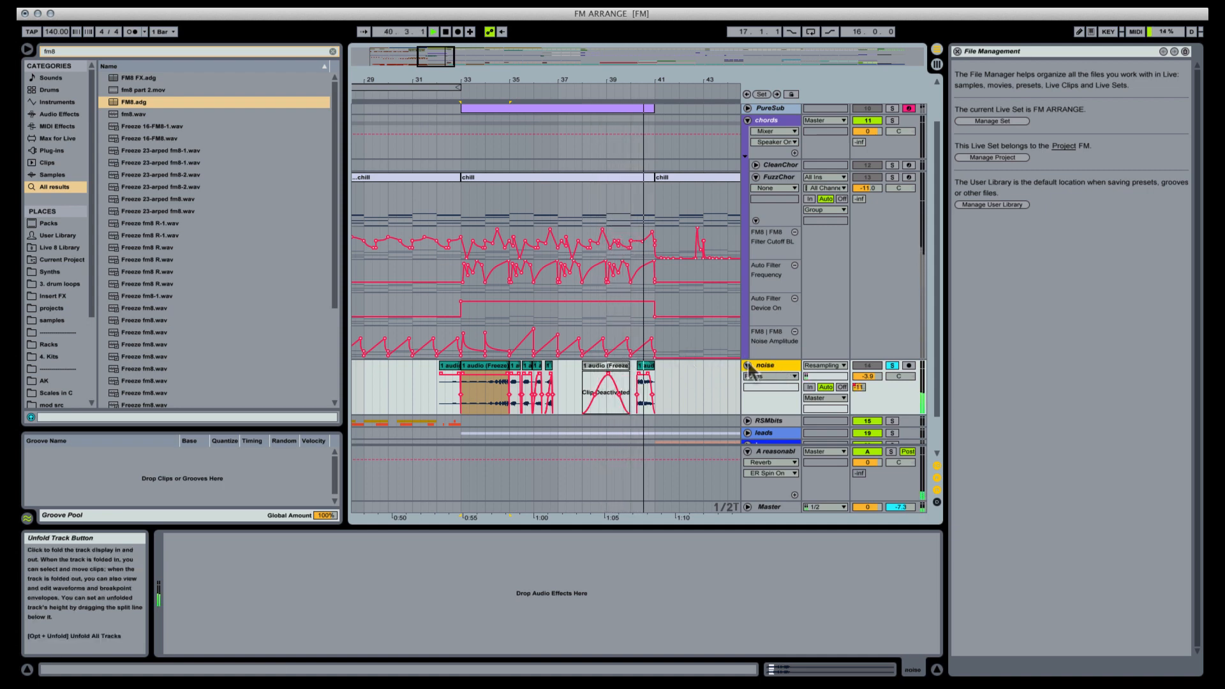
pyautogui.click(747, 365)
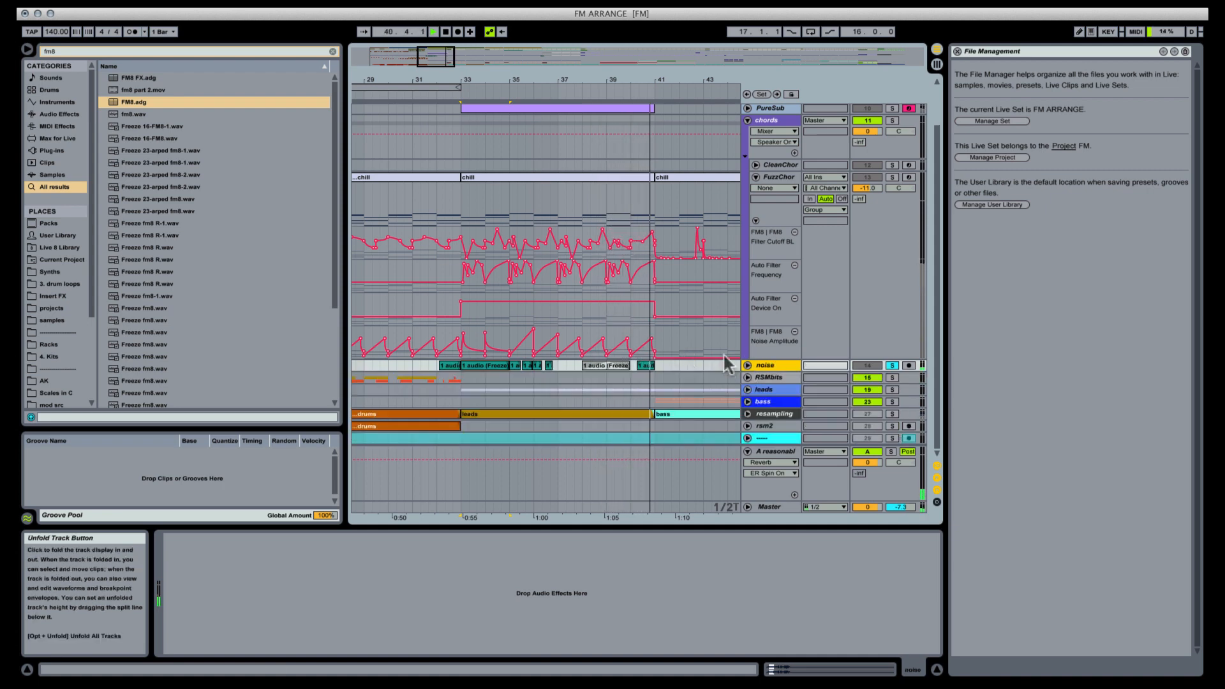
# Step: Fold the FuzzChor track together with its automation lanes
pyautogui.scroll(2, 698, 365)
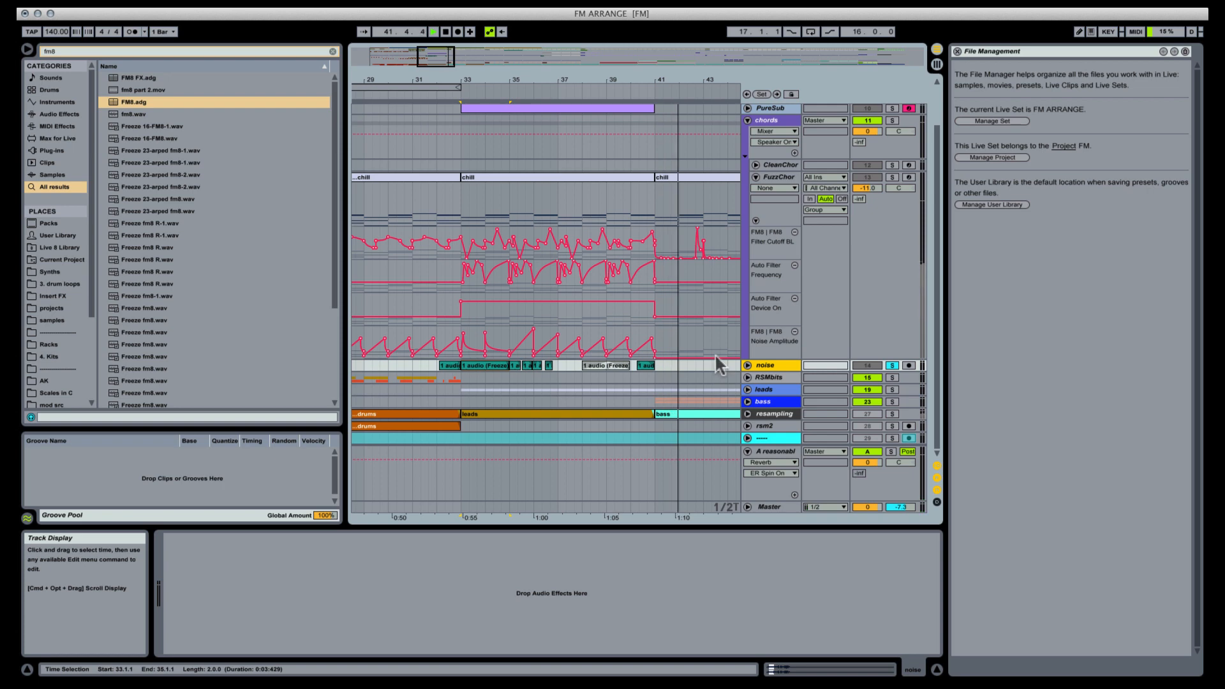
pyautogui.scroll(2, 714, 353)
pyautogui.click(755, 226)
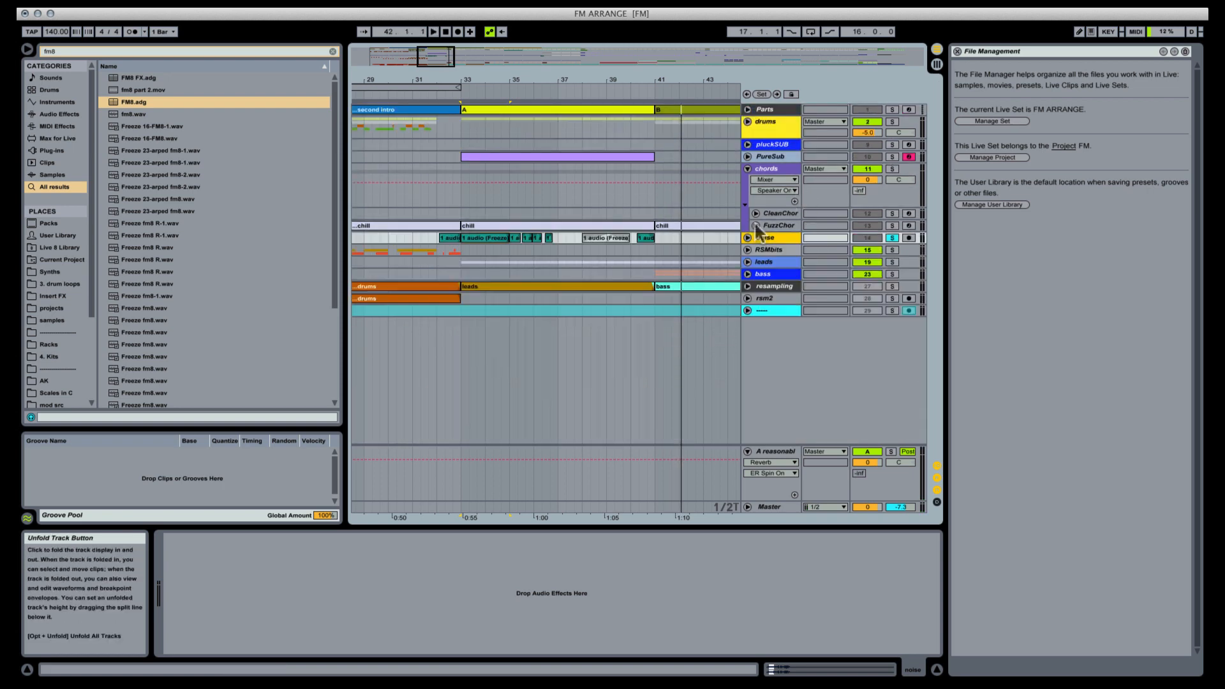
pyautogui.click(772, 130)
pyautogui.click(748, 123)
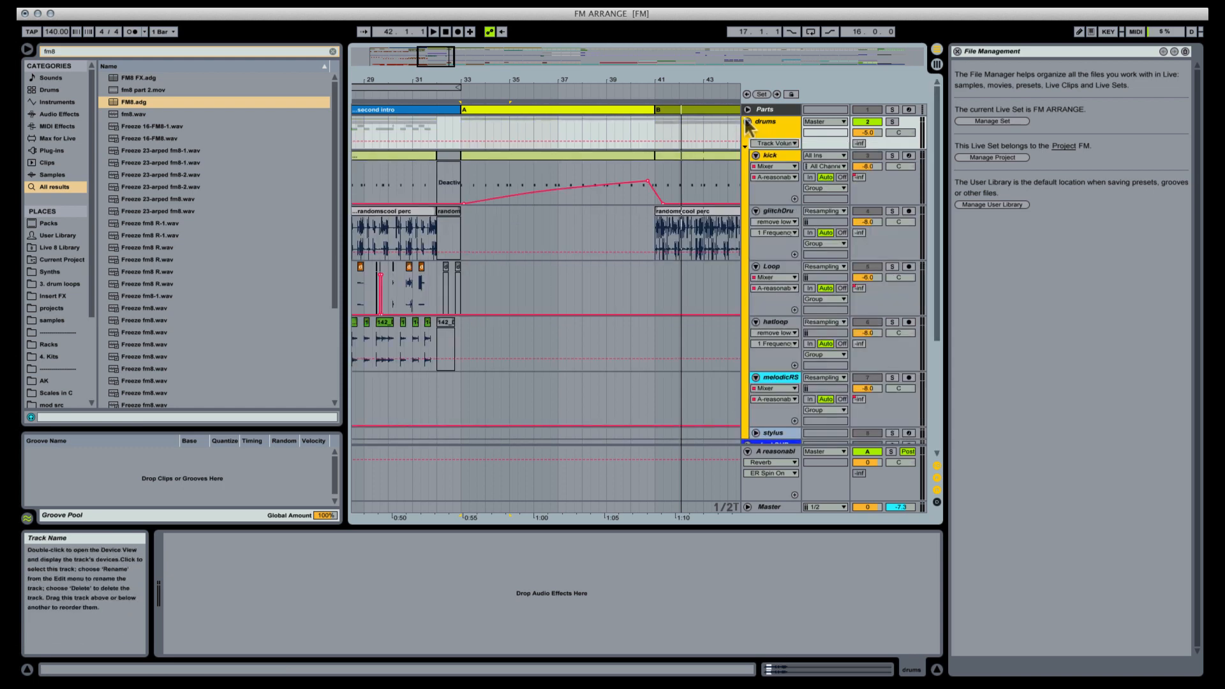
pyautogui.click(747, 122)
# Step: Move the noise track into the RSMbits group above its chords track, and unsolo it
pyautogui.click(777, 240)
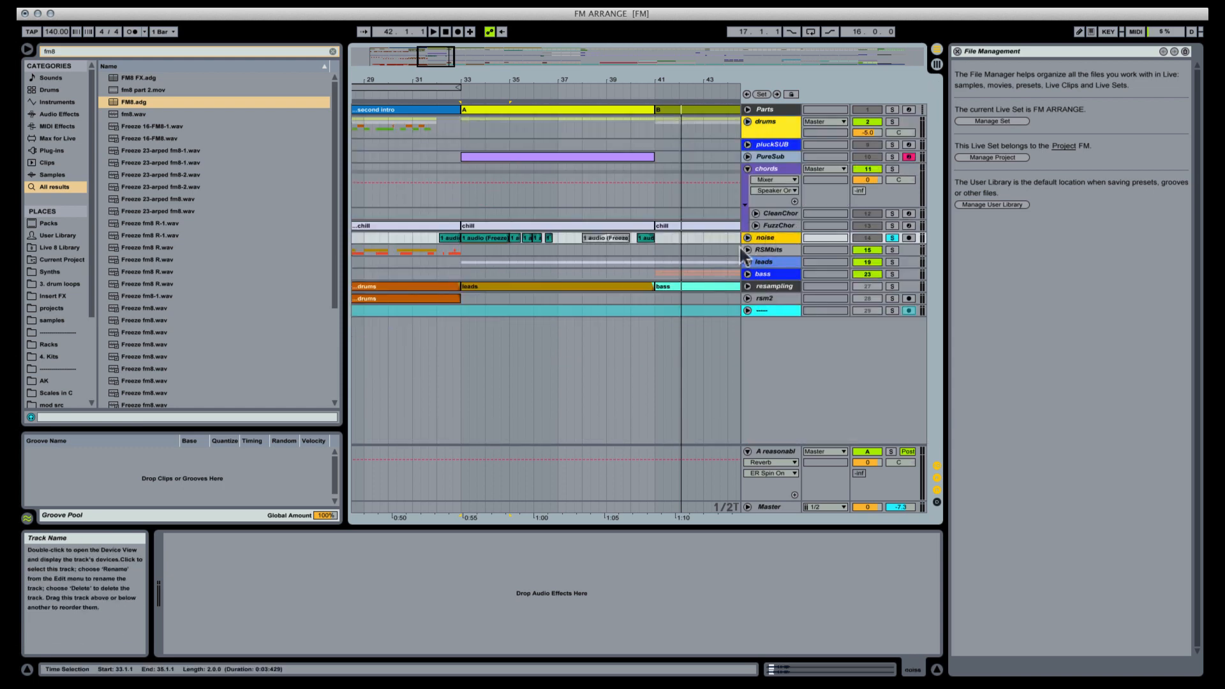
pyautogui.click(747, 250)
pyautogui.scroll(-1, 748, 253)
pyautogui.keyDown('alt'); pyautogui.click(755, 270); pyautogui.keyUp('alt')
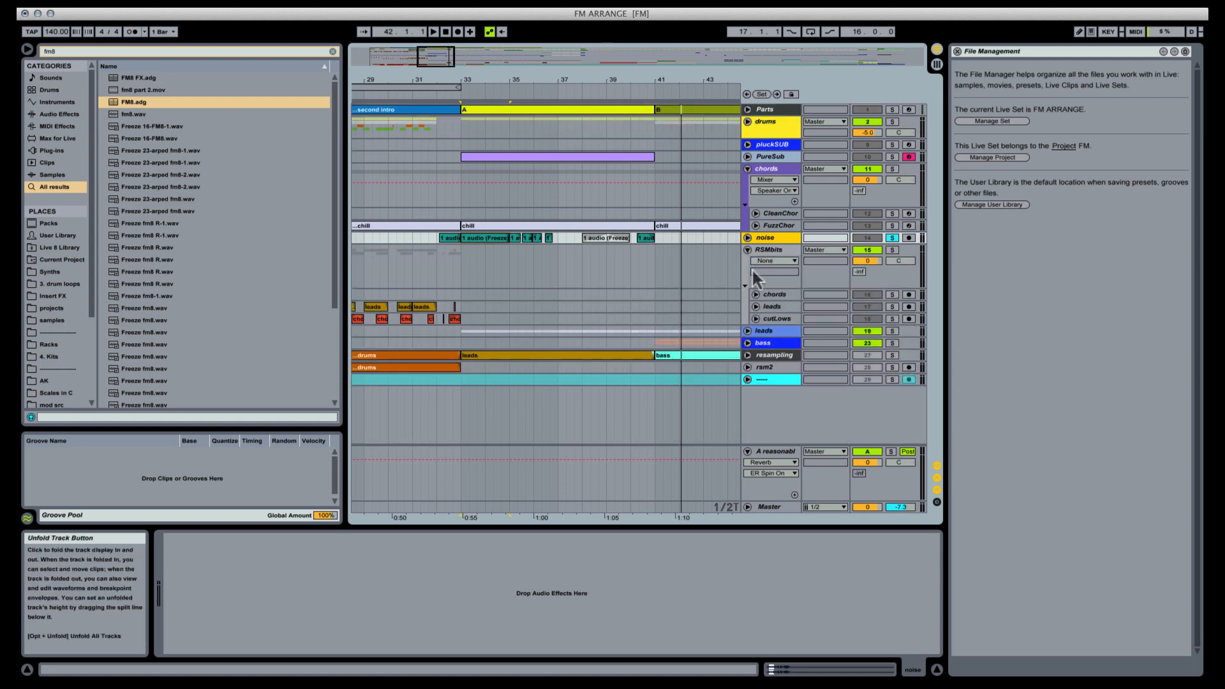
pyautogui.moveTo(772, 241); pyautogui.dragTo(777, 290)
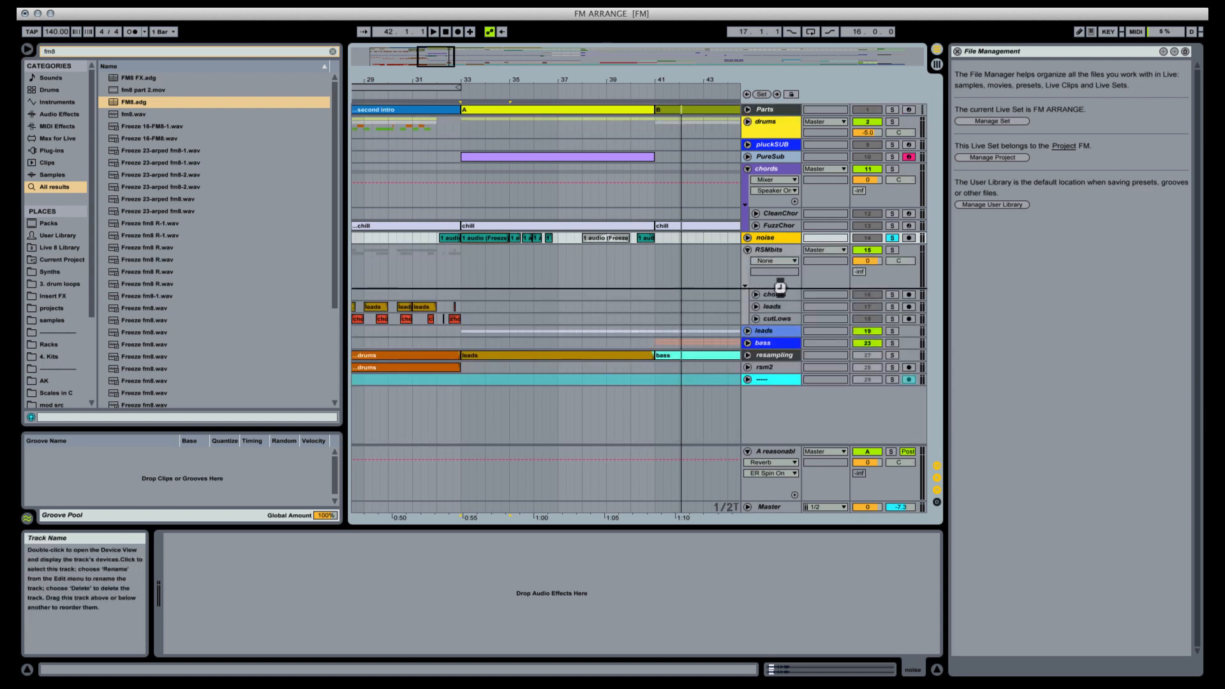
pyautogui.moveTo(742, 161); pyautogui.dragTo(775, 288)
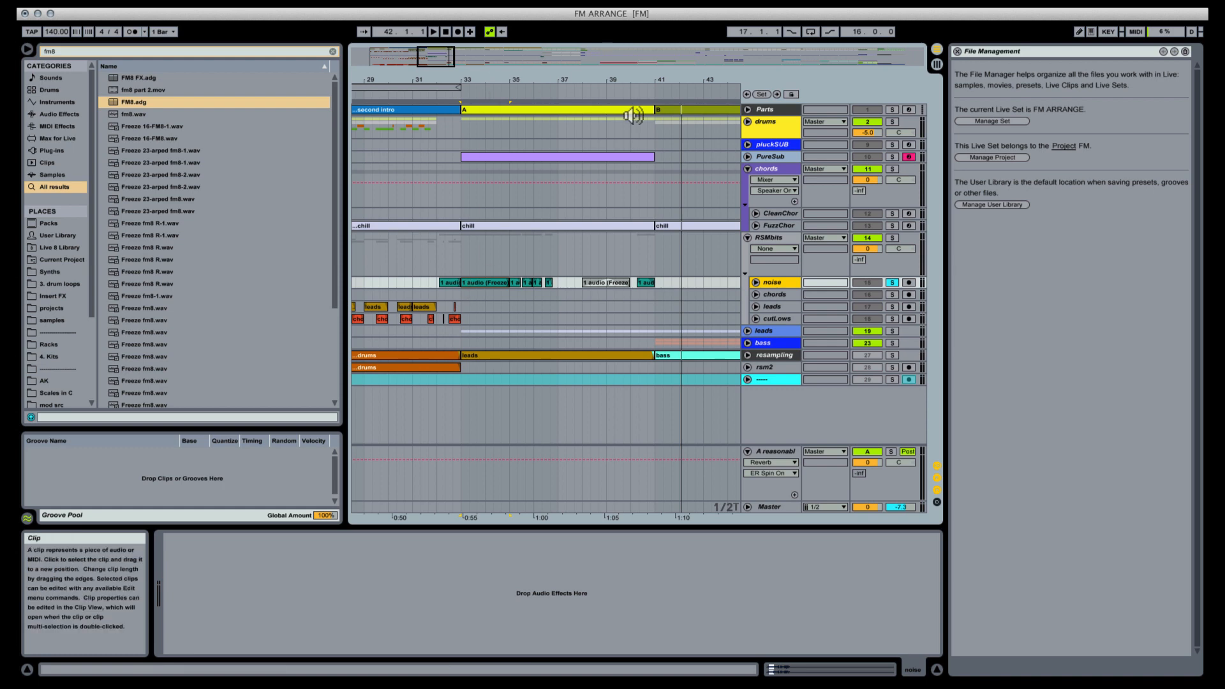
pyautogui.click(892, 283)
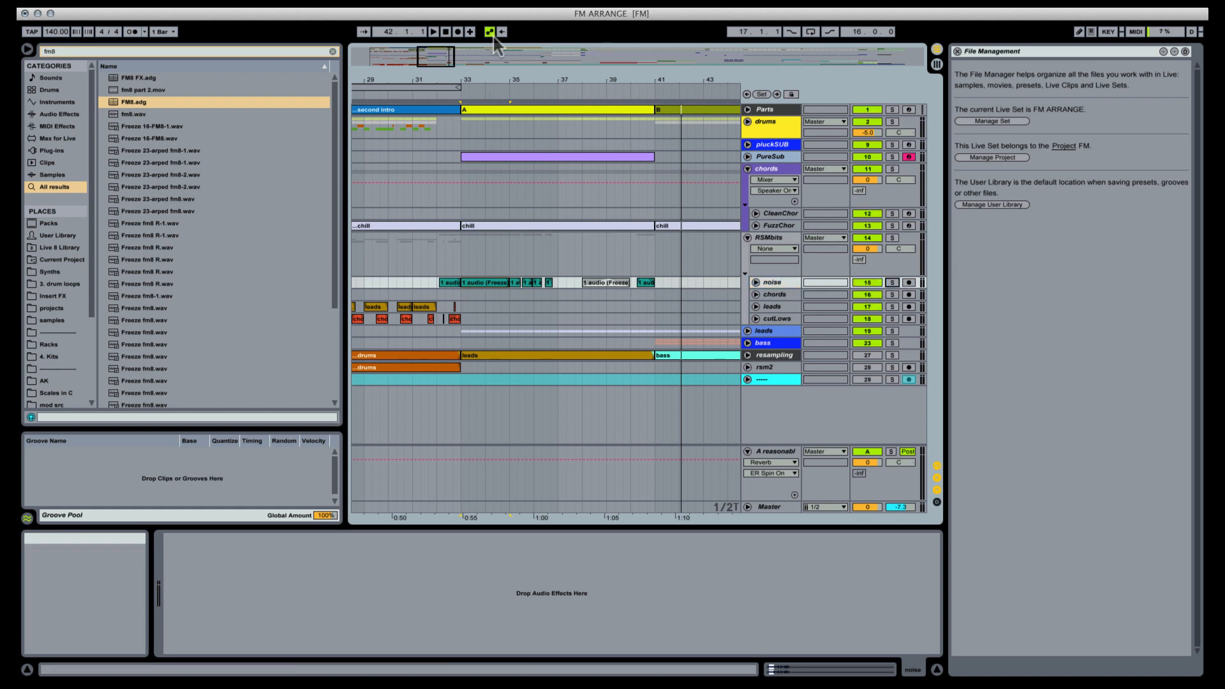
# Step: Play section A from bar 33 with all tracks to check the full mix
pyautogui.moveTo(522, 79); pyautogui.dragTo(539, 146)
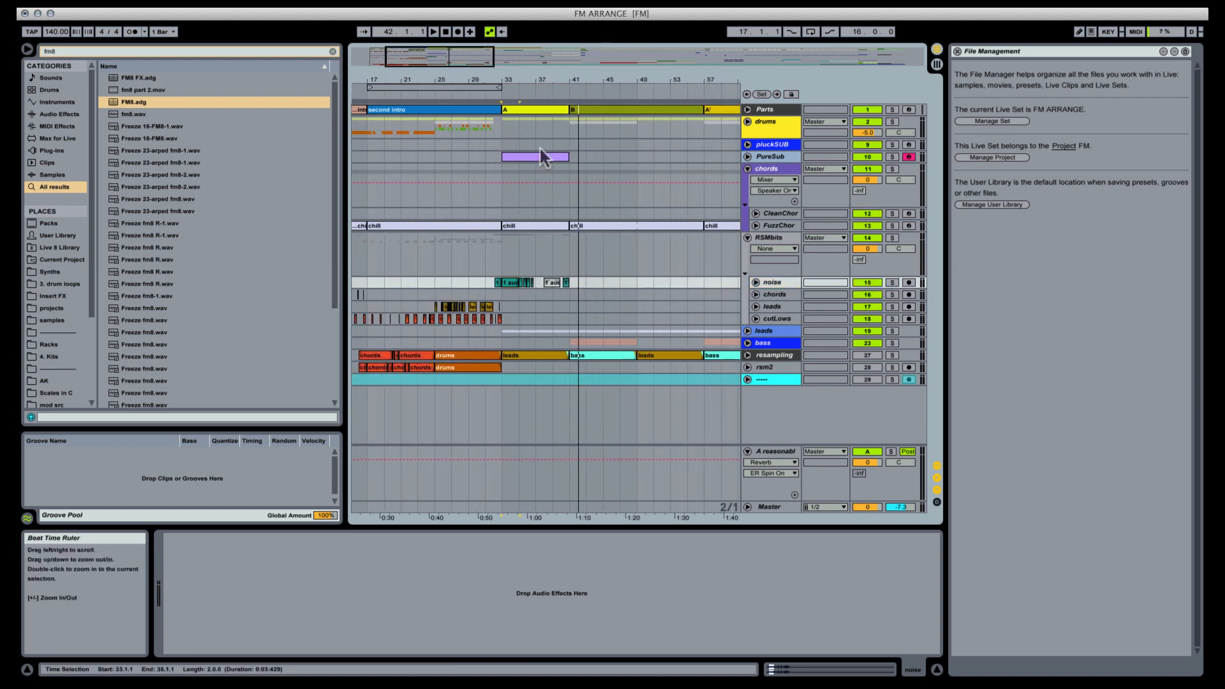
pyautogui.click(527, 109)
pyautogui.press('space')
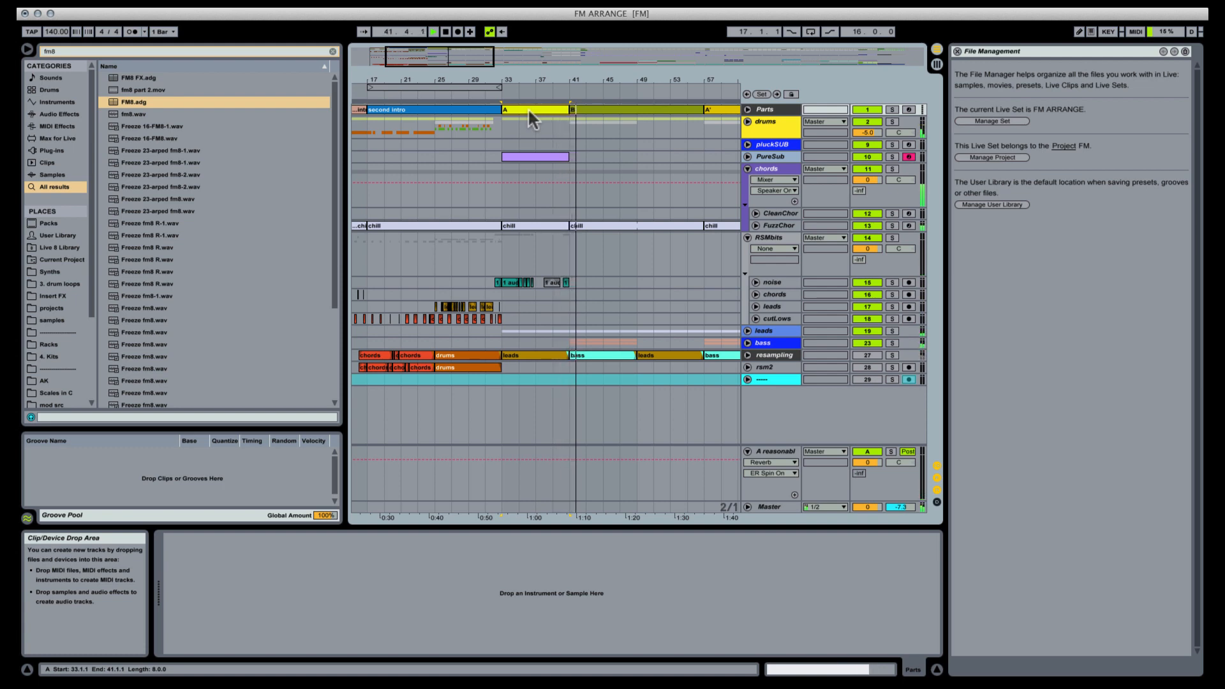
pyautogui.press('space')
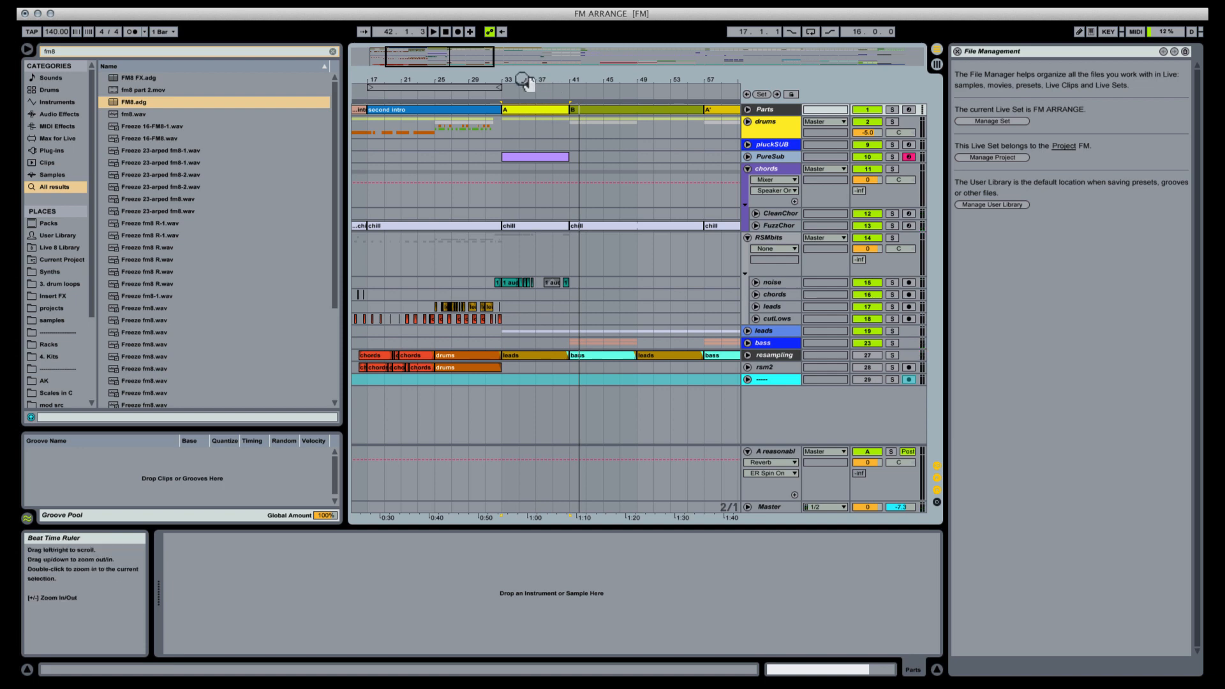
# Step: Play the transition into section A starting from the noise clip just before bar 33
pyautogui.moveTo(524, 80); pyautogui.dragTo(498, 210)
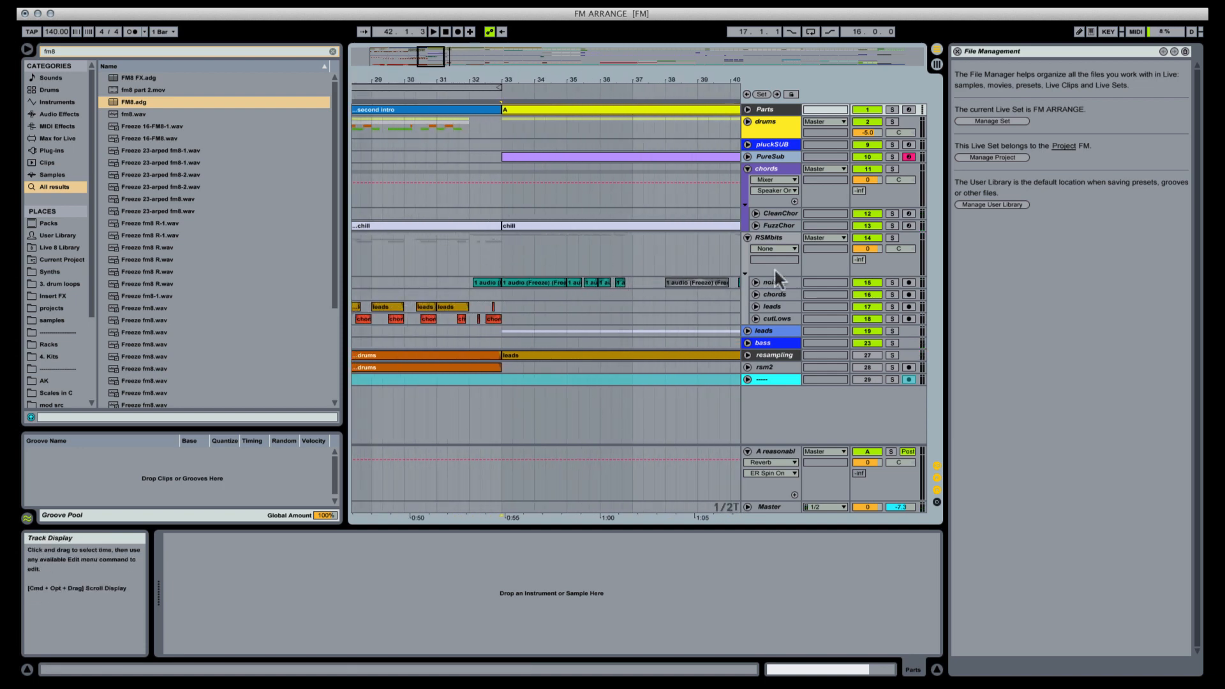
pyautogui.click(477, 282)
pyautogui.press('space')
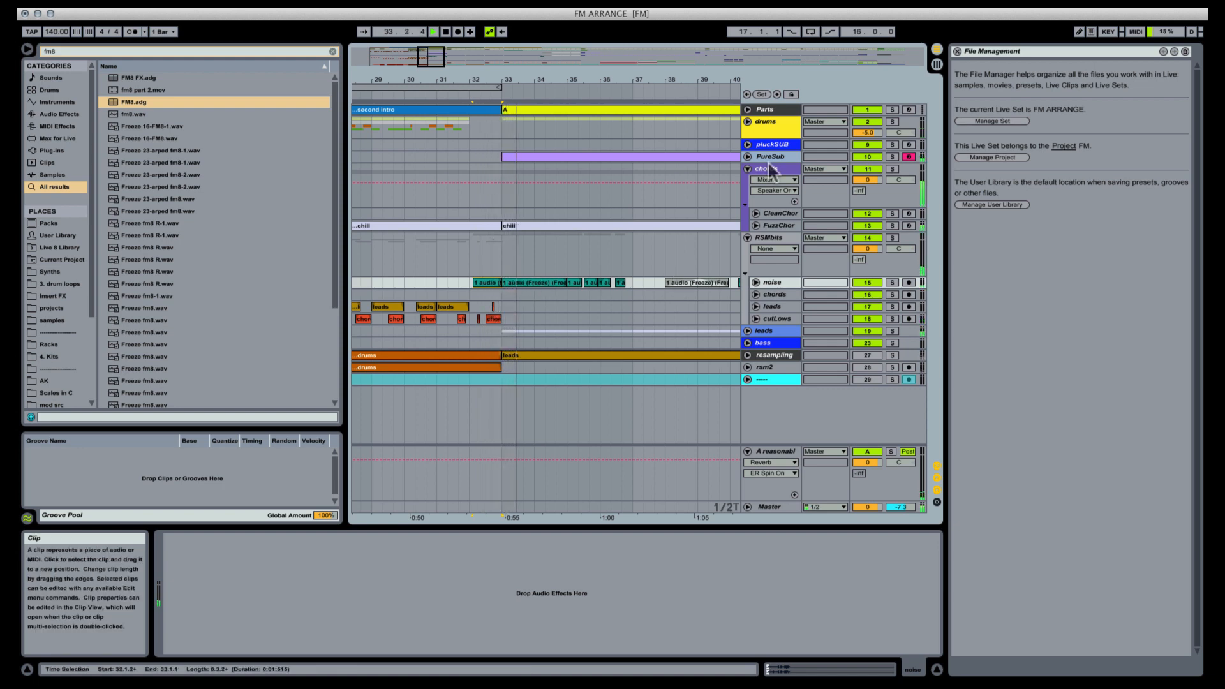
pyautogui.press('space')
pyautogui.click(774, 4)
pyautogui.click(813, 90)
pyautogui.press('space')
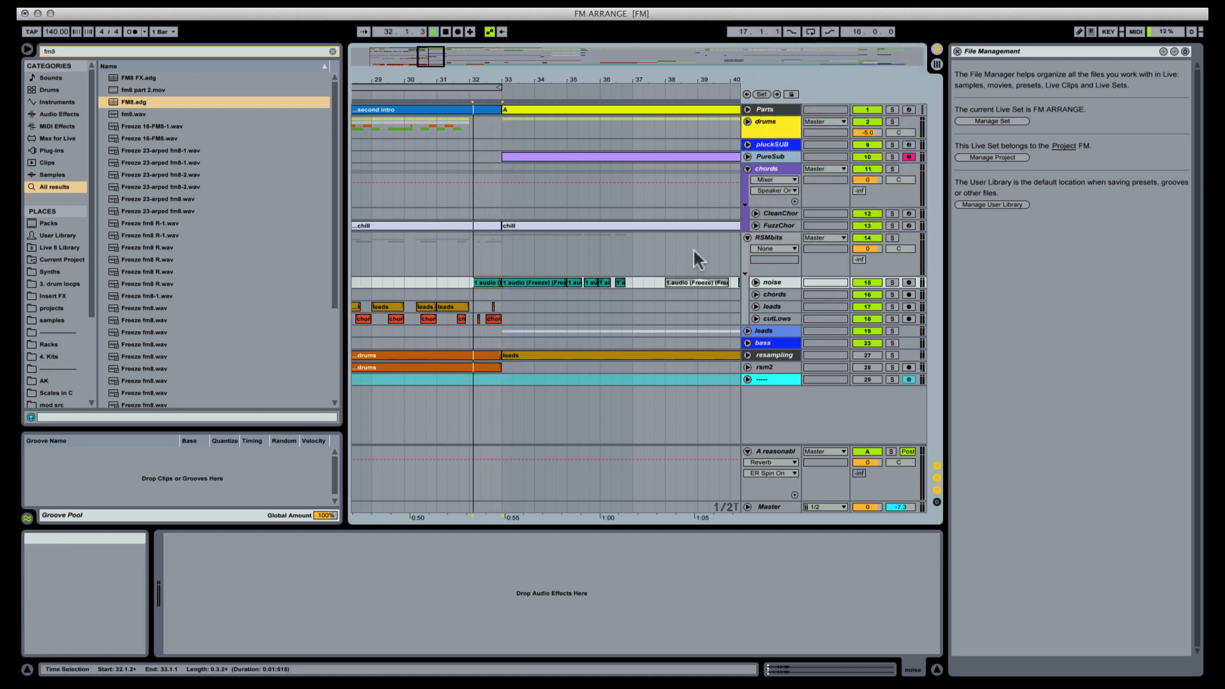
# Step: Unfold the noise track and shorten its clip at bar 33 to one bar, ending at 34.1.1
pyautogui.click(756, 282)
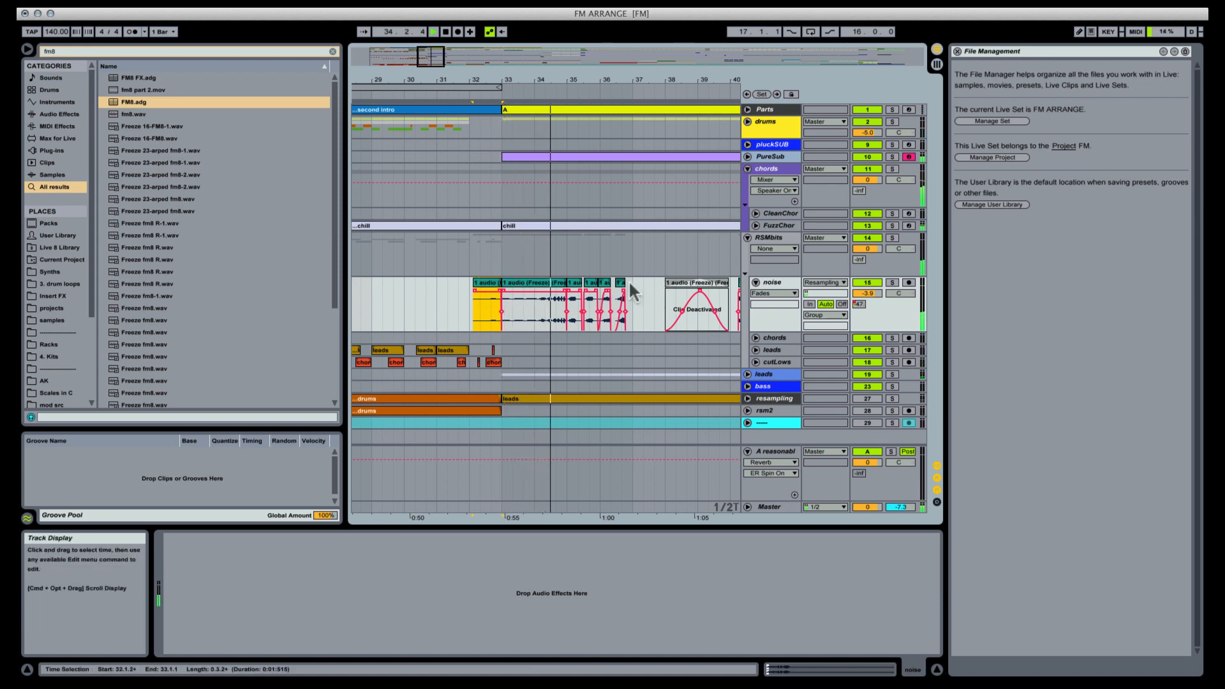
pyautogui.click(560, 282)
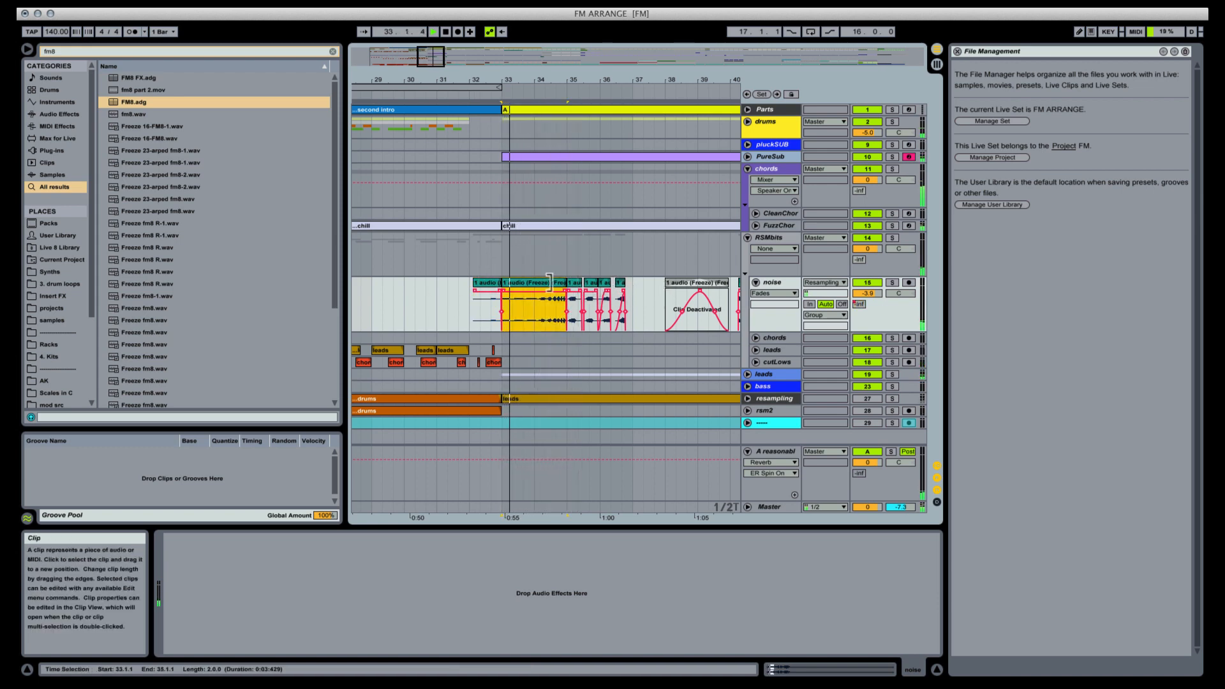
pyautogui.moveTo(549, 281); pyautogui.dragTo(533, 289)
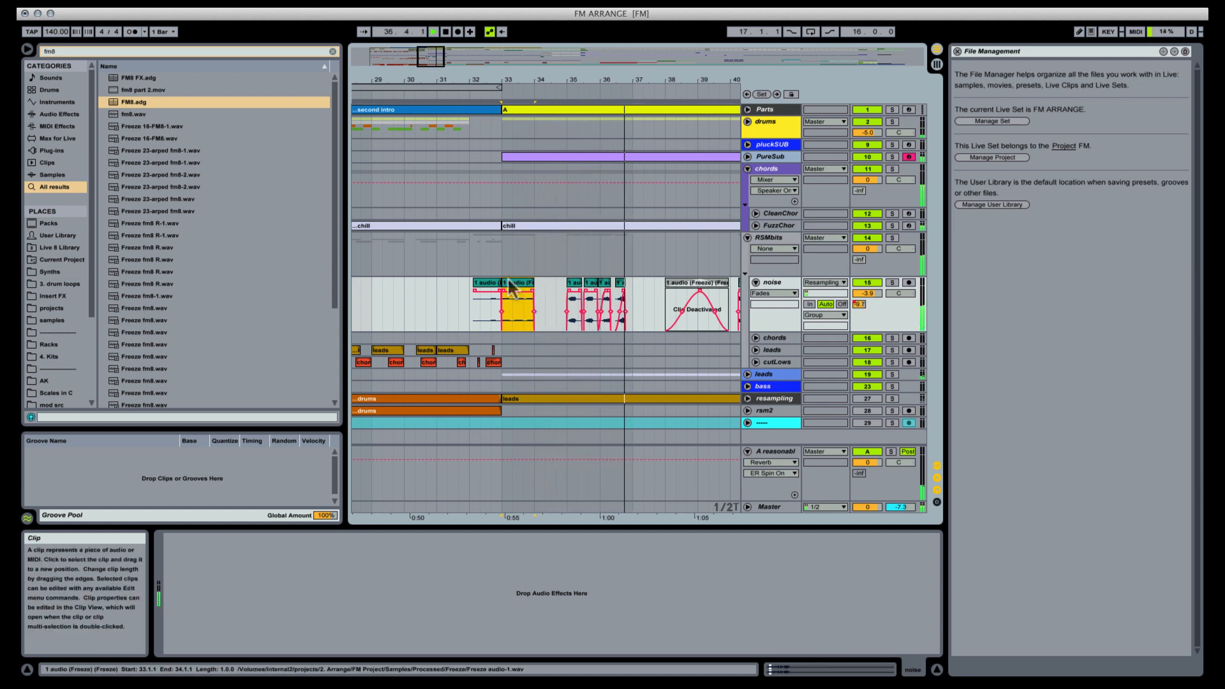
# Step: Copy the one-bar noise clip from bar 33 to bar 35 and raise the copy's clip gain
pyautogui.click(577, 293)
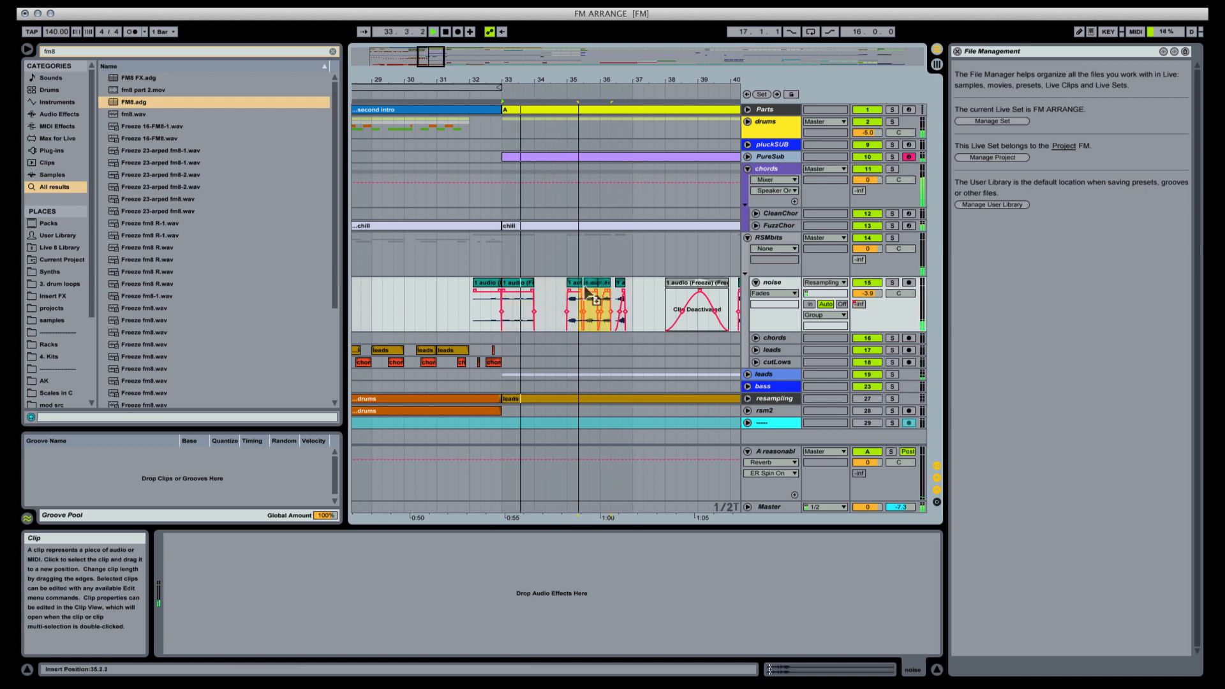
pyautogui.press('super+v')
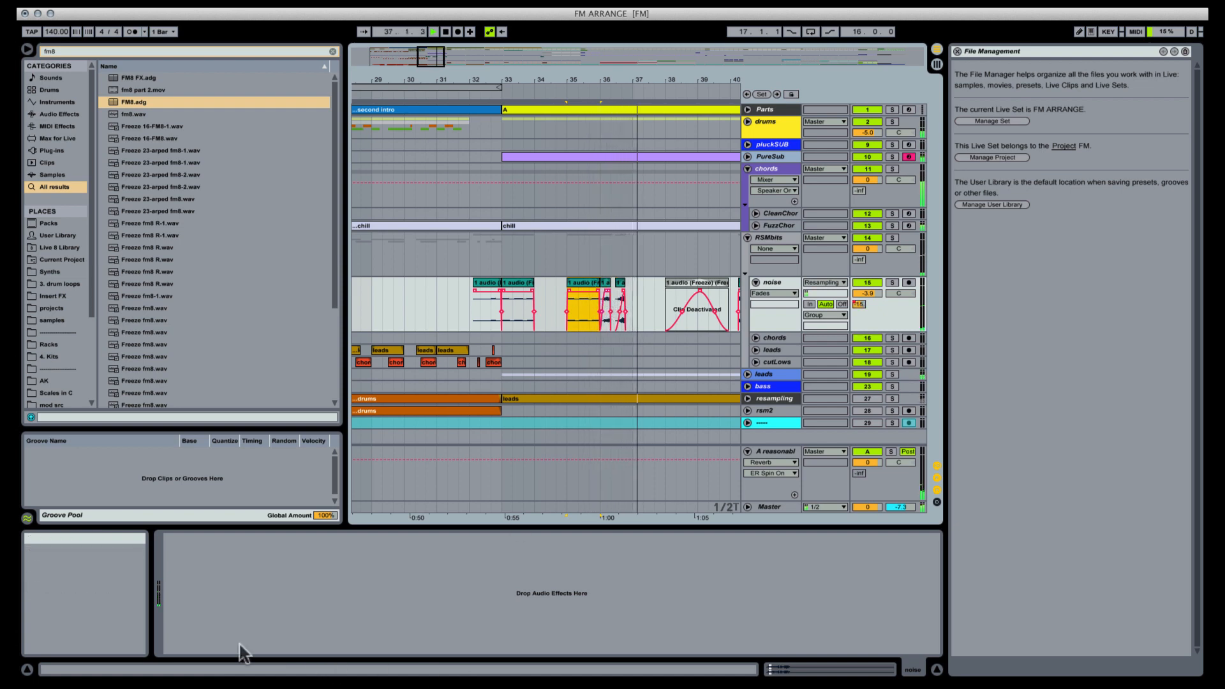
pyautogui.hotkey('shift', 'Tab')
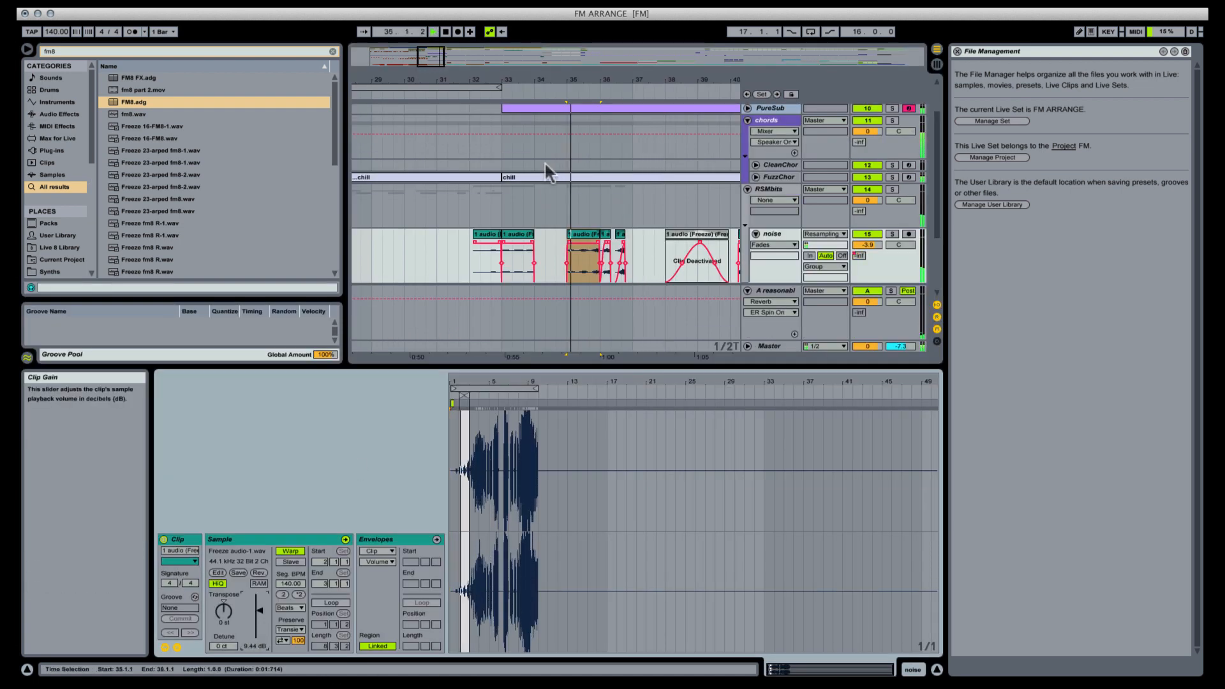
pyautogui.click(518, 235)
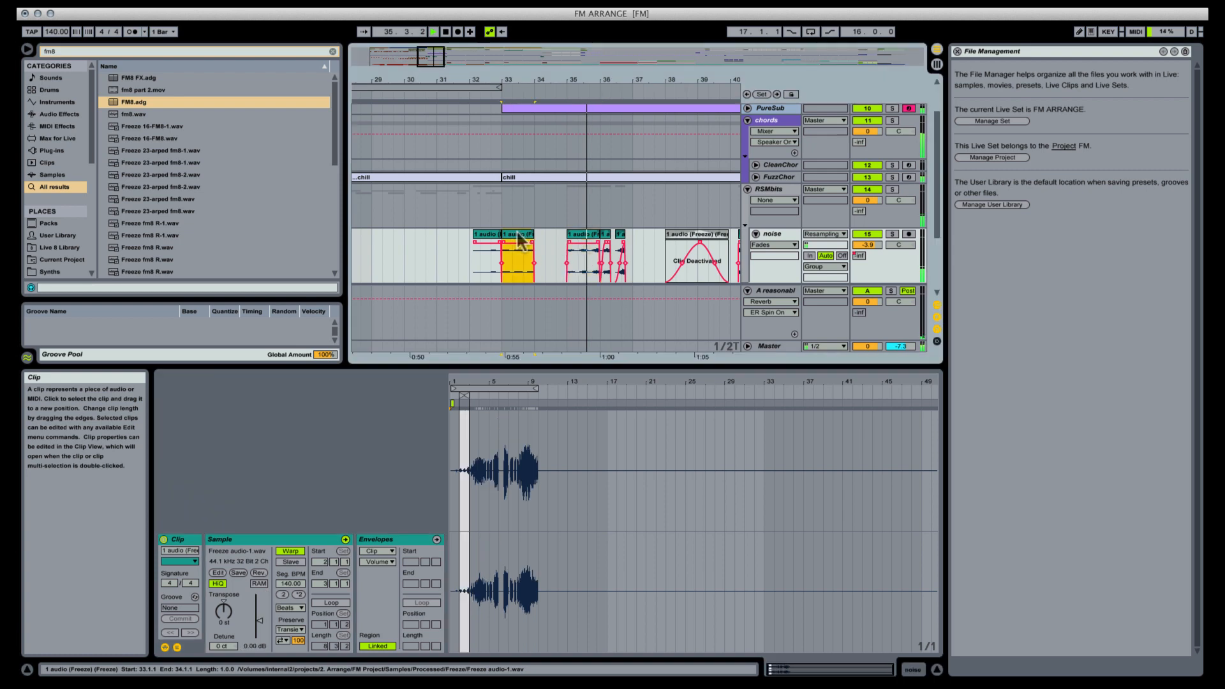
# Step: Nudge the copied noise clip earlier, ending at about 35.4.4, and compare it with the original at bar 33
pyautogui.click(581, 236)
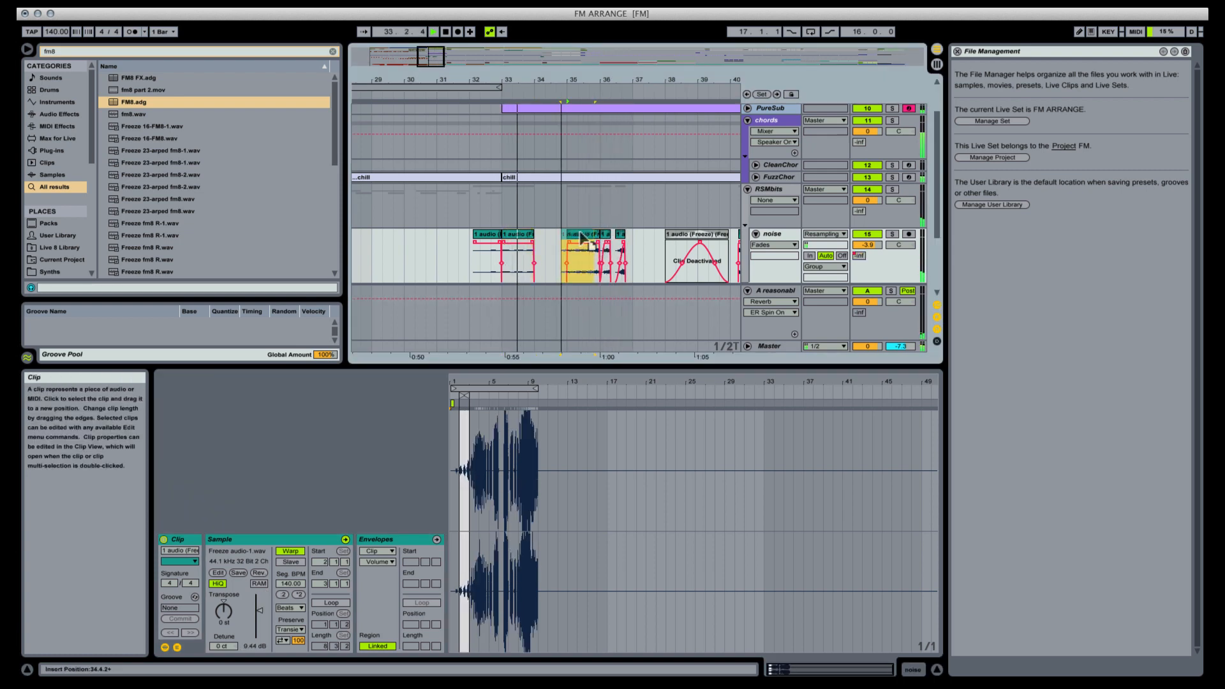
pyautogui.moveTo(581, 233); pyautogui.dragTo(580, 234)
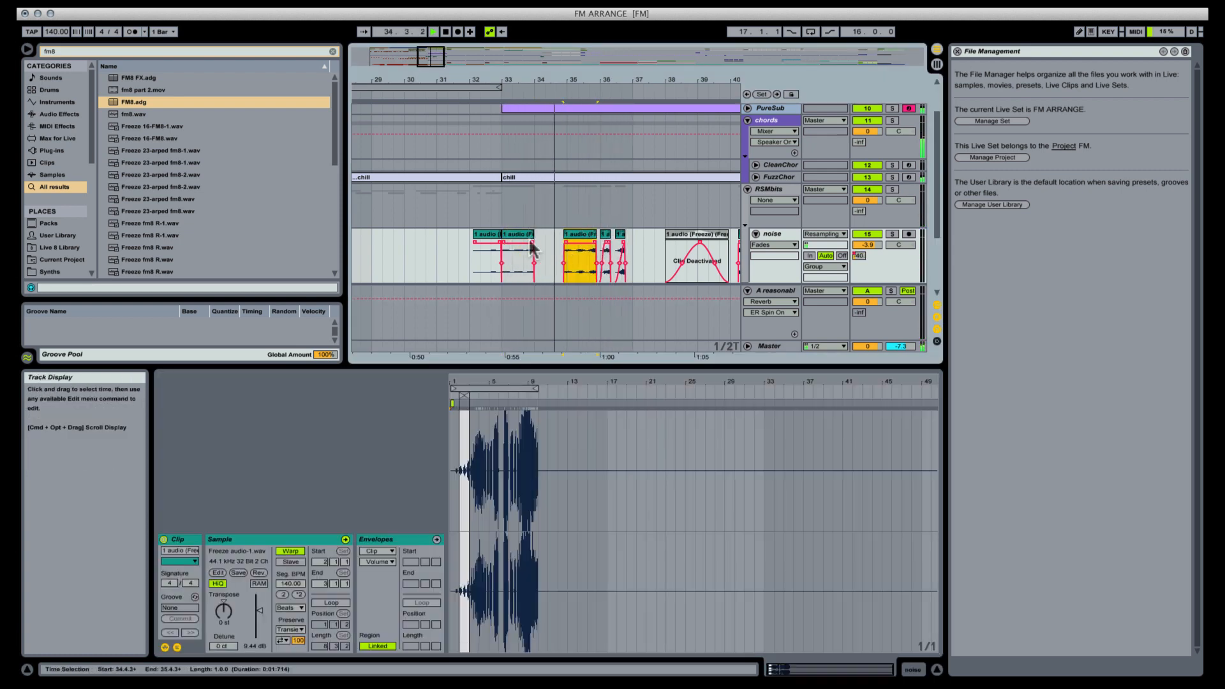
pyautogui.click(587, 243)
pyautogui.click(585, 244)
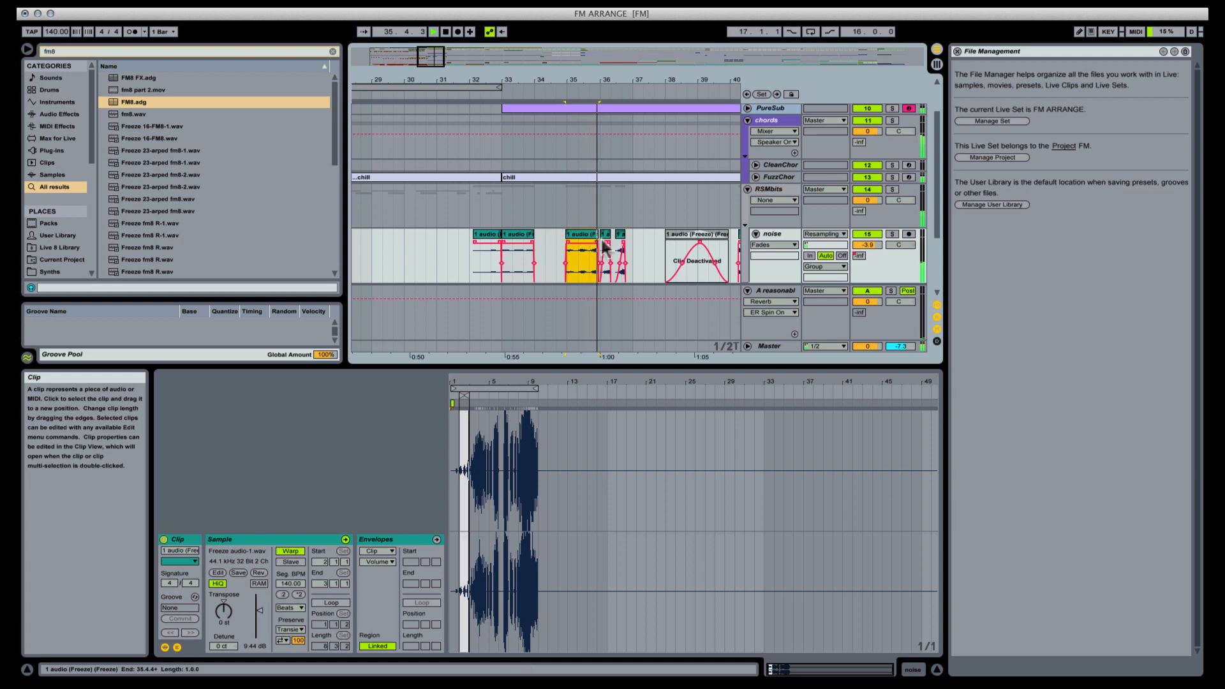
pyautogui.click(504, 242)
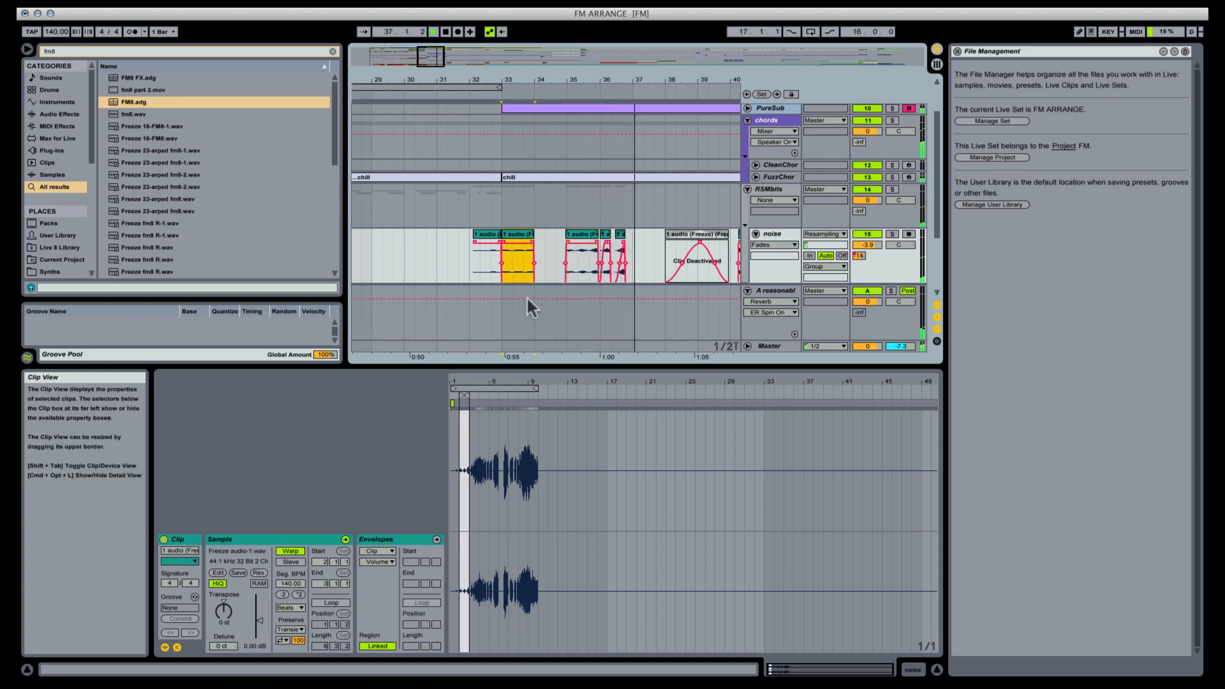
pyautogui.click(590, 237)
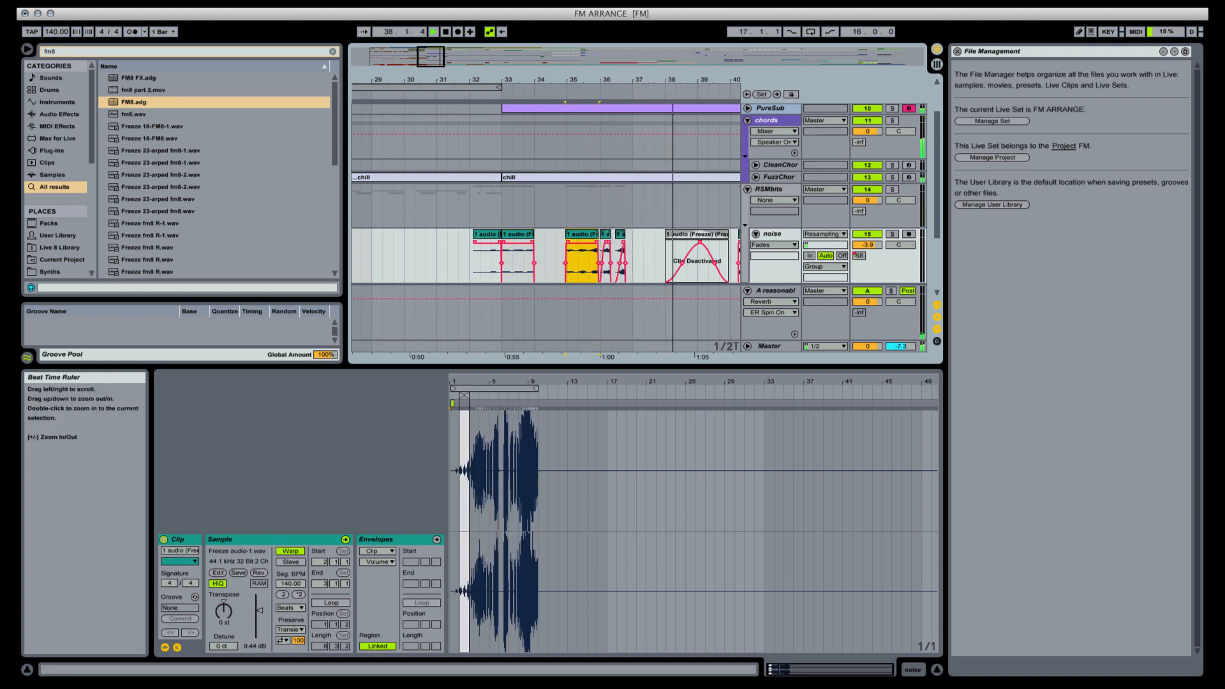
# Step: Save the set and listen through section B up to the start of section A' at bar 57
pyautogui.moveTo(633, 81); pyautogui.dragTo(475, 57)
pyautogui.scroll(-3, 466, 180)
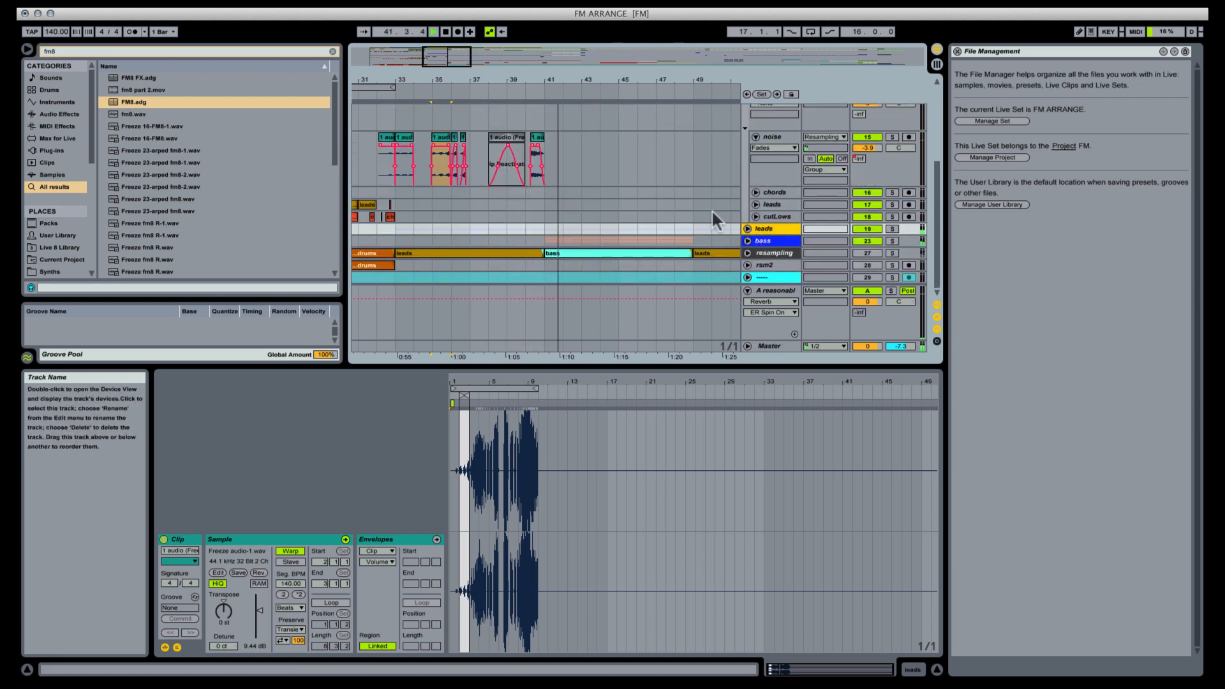
pyautogui.scroll(5, 600, 156)
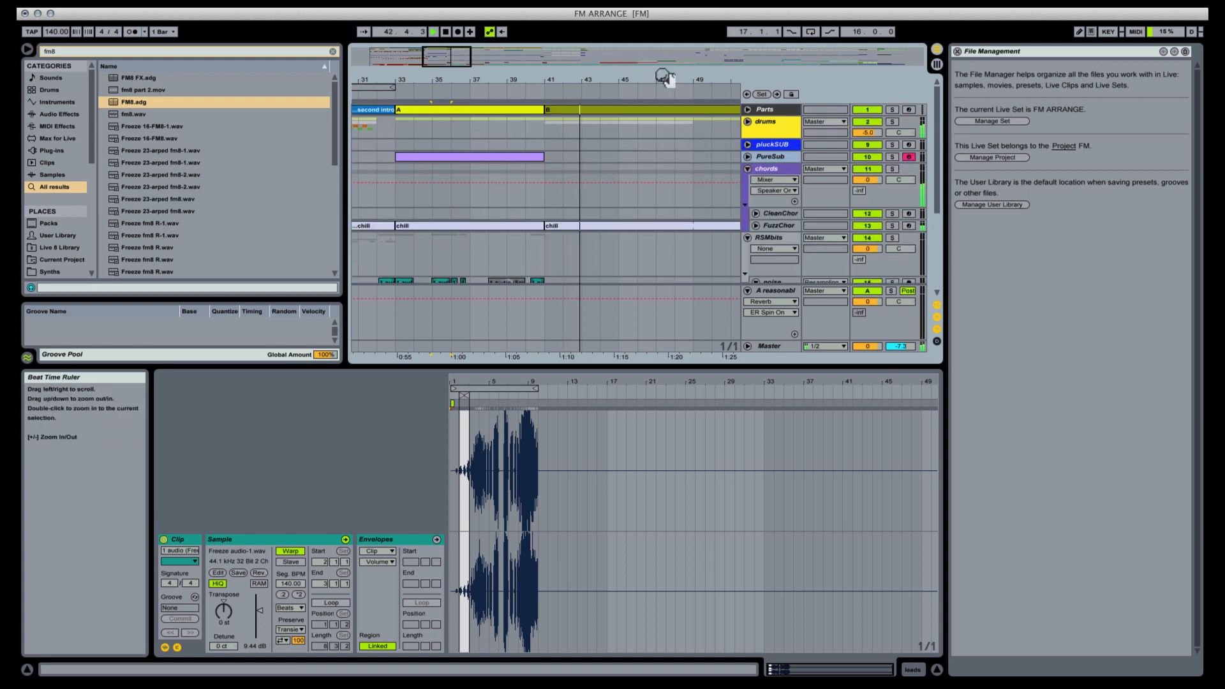
pyautogui.moveTo(668, 78); pyautogui.dragTo(496, 73)
pyautogui.click(554, 112)
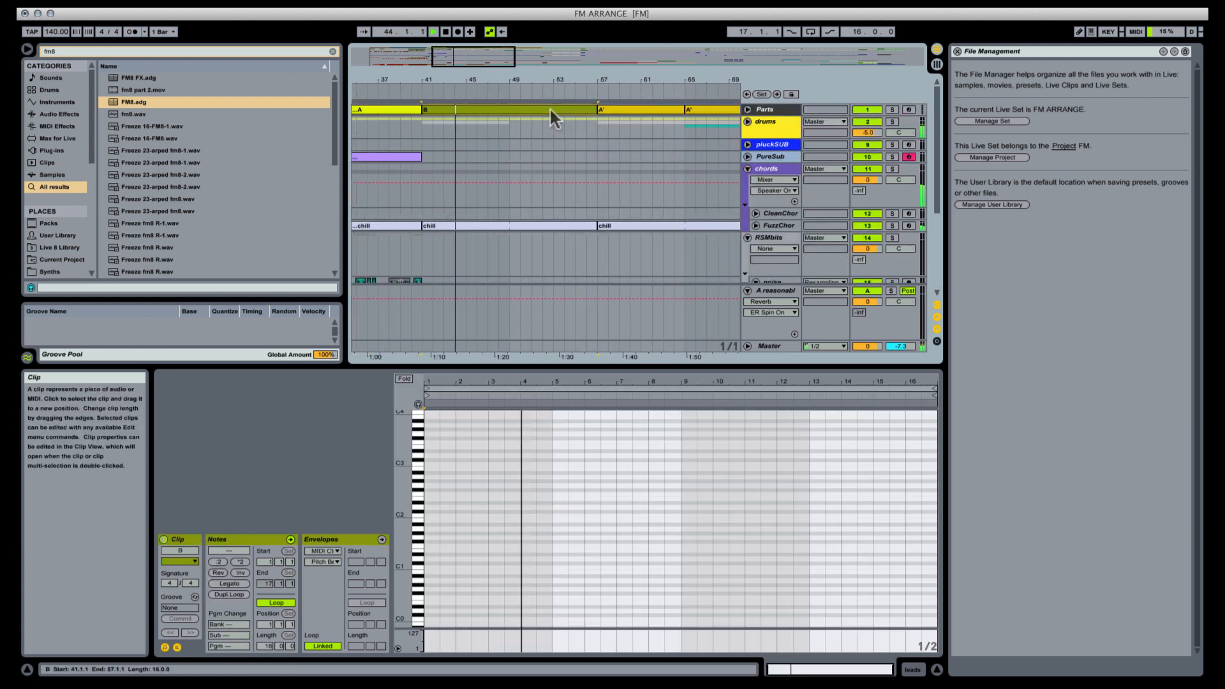
pyautogui.hotkey('ctrl', 's')
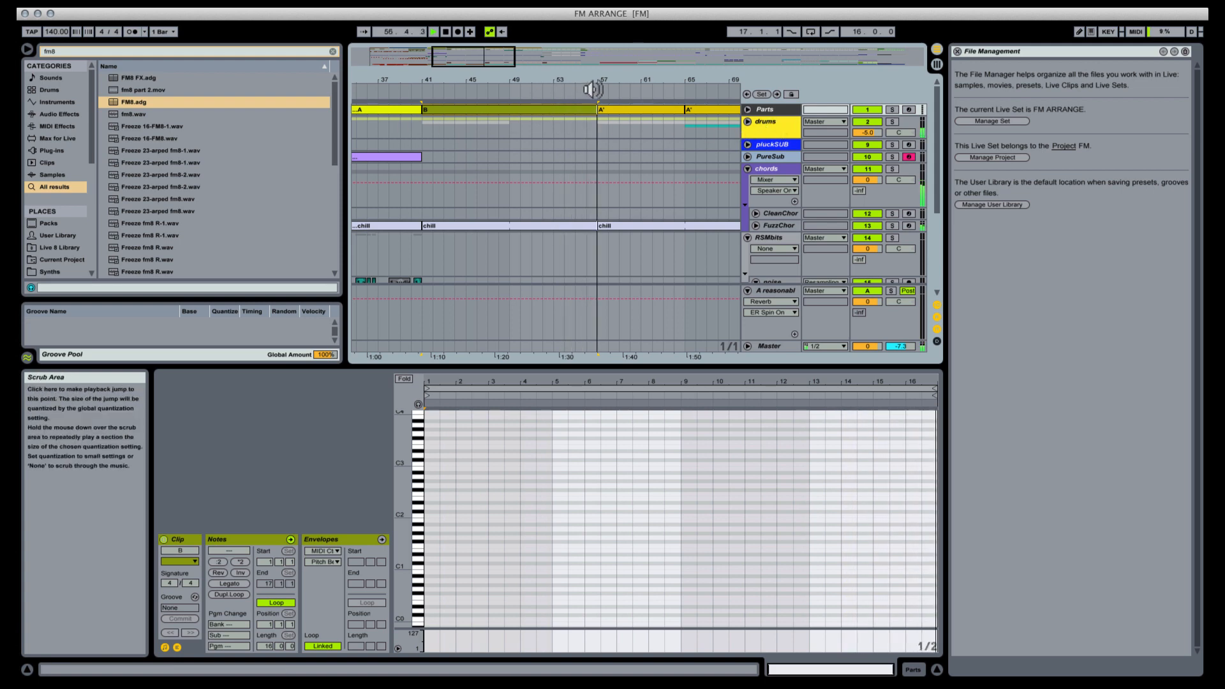
pyautogui.press('space')
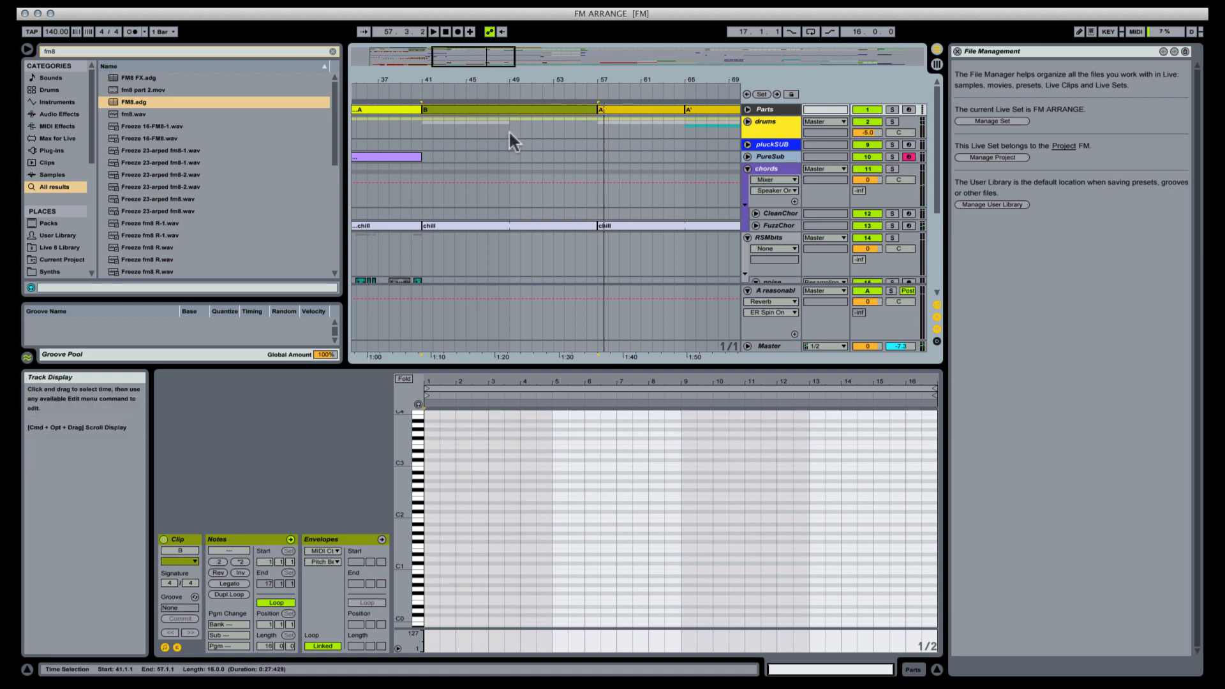
# Step: Unfold the drums group, inspect the randomscool perc clip at bar 41, and play from bar 56 into section A'
pyautogui.click(498, 121)
pyautogui.click(748, 122)
pyautogui.scroll(-2, 497, 166)
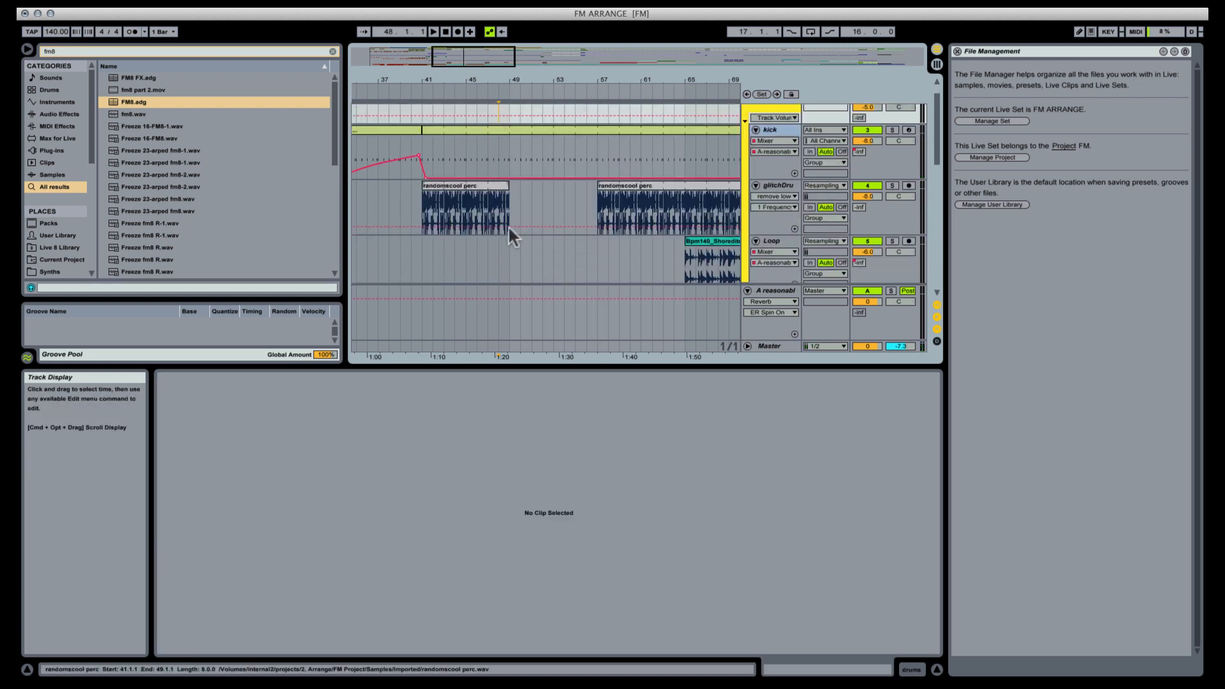
pyautogui.click(447, 187)
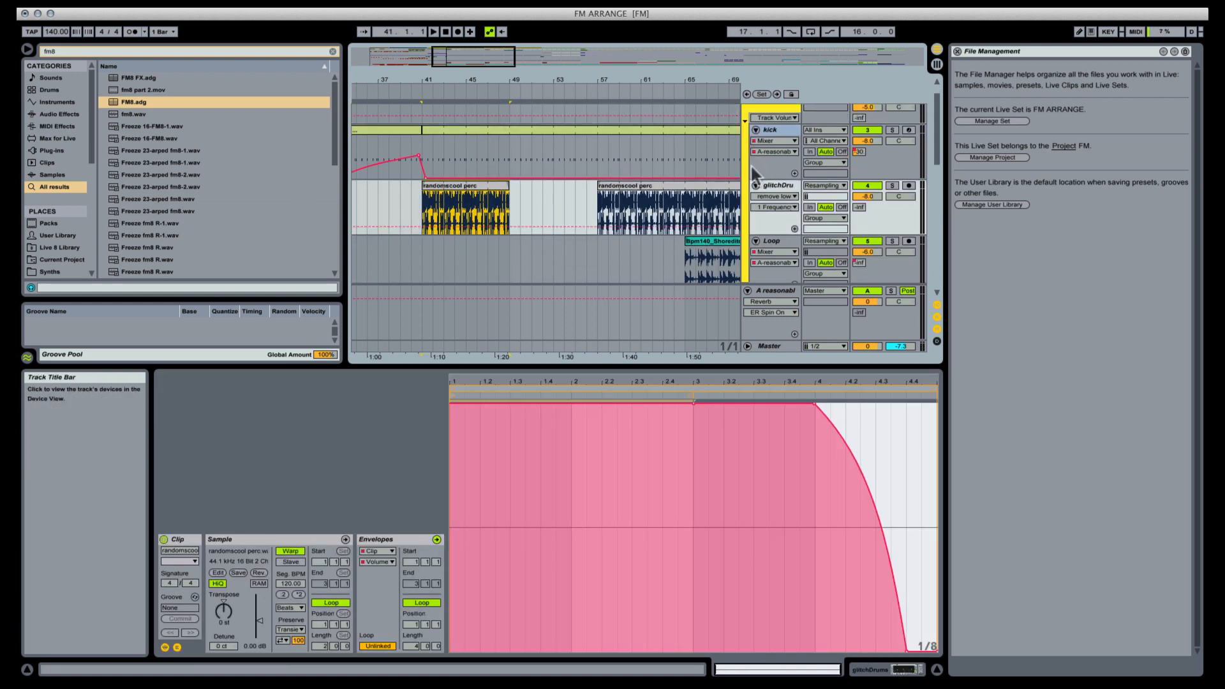
pyautogui.scroll(2, 542, 170)
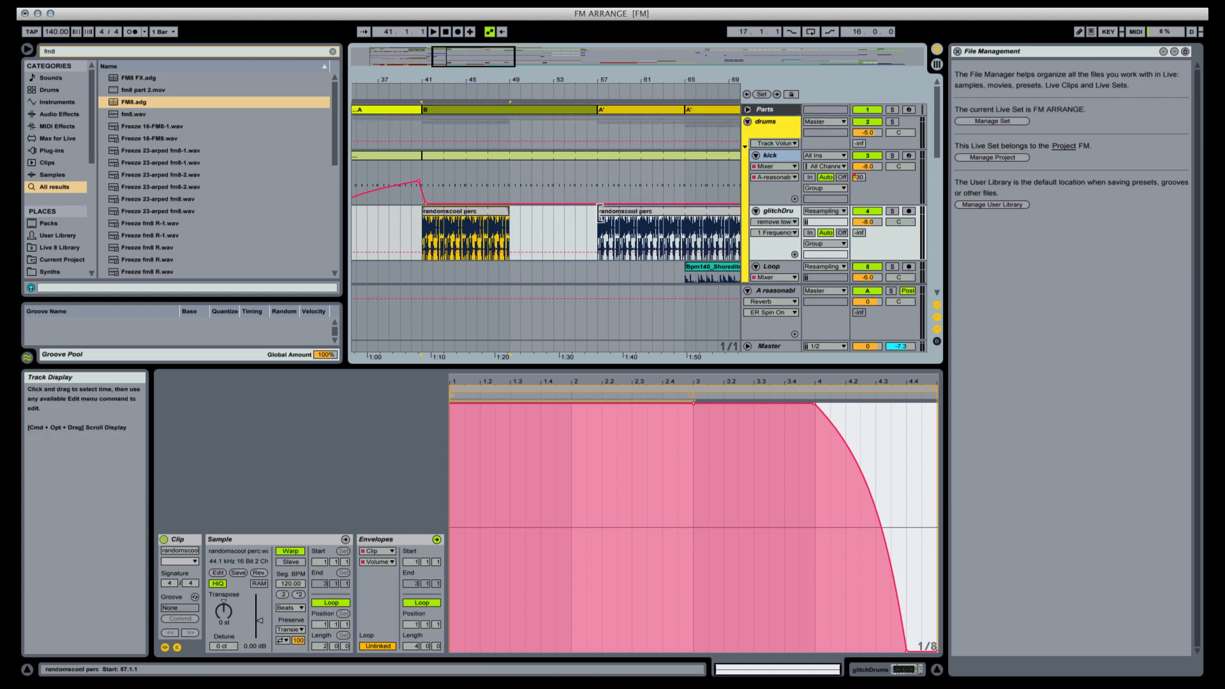
pyautogui.click(593, 228)
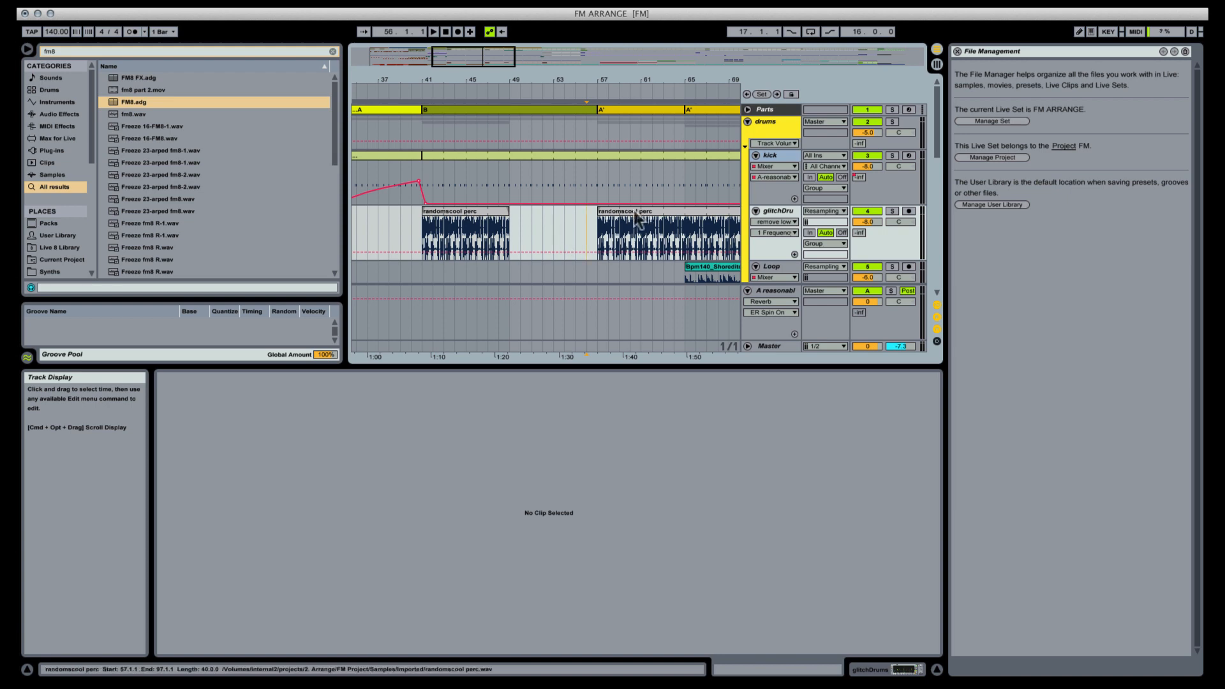
pyautogui.press('space')
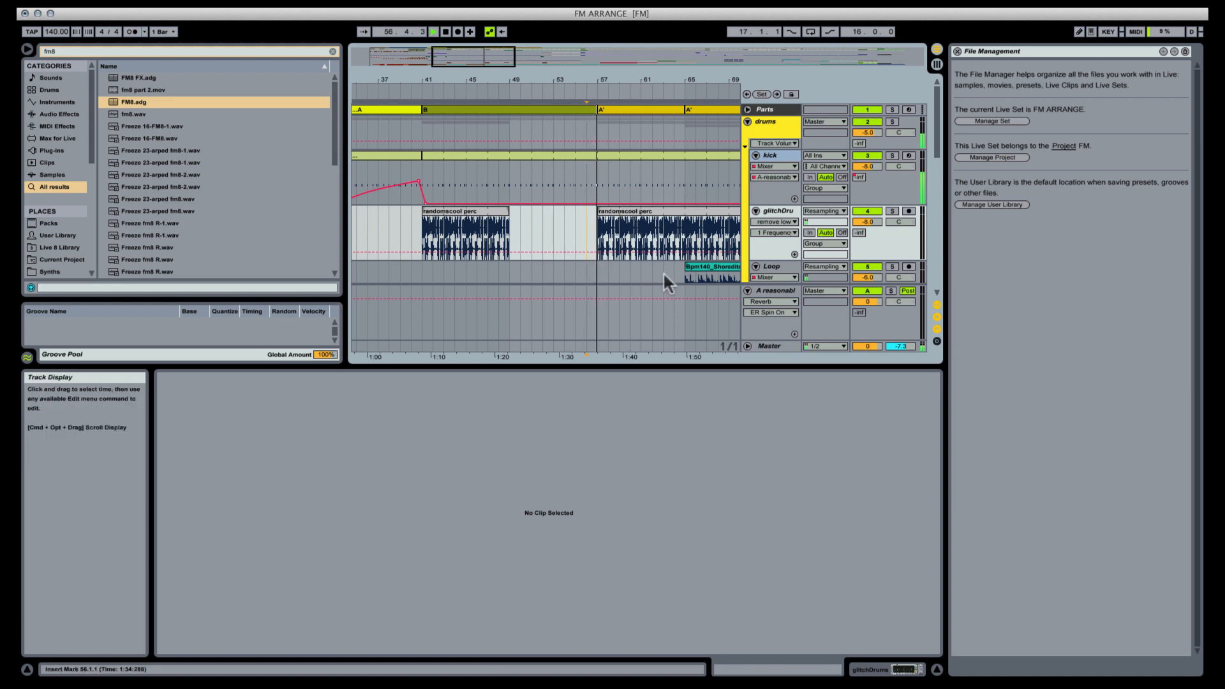
# Step: Duplicate the eight-bar randomscool perc clip to bar 49 and shorten the copy so it ends at 55.1.1
pyautogui.click(462, 214)
pyautogui.press('space')
pyautogui.hotkey('ctrl', 'd')
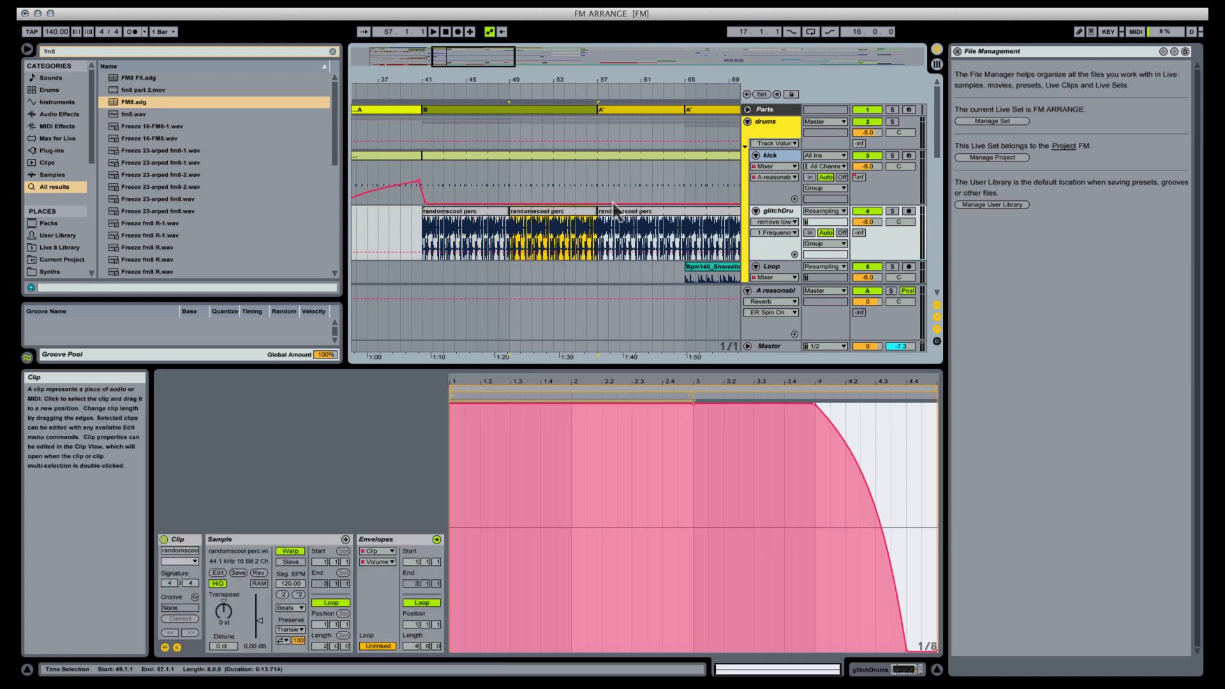
pyautogui.moveTo(599, 213); pyautogui.dragTo(566, 212)
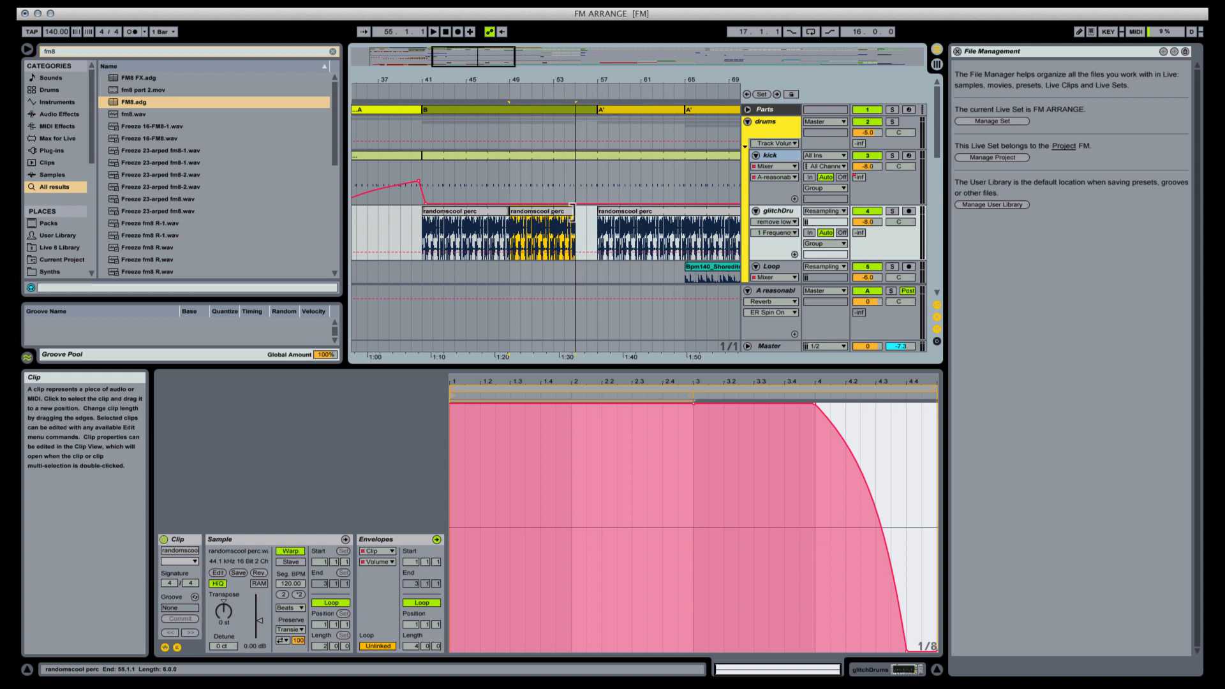
# Step: Play from bar 53 and around bar 55 to check the gap after the shortened perc clip
pyautogui.click(561, 230)
pyautogui.press('space')
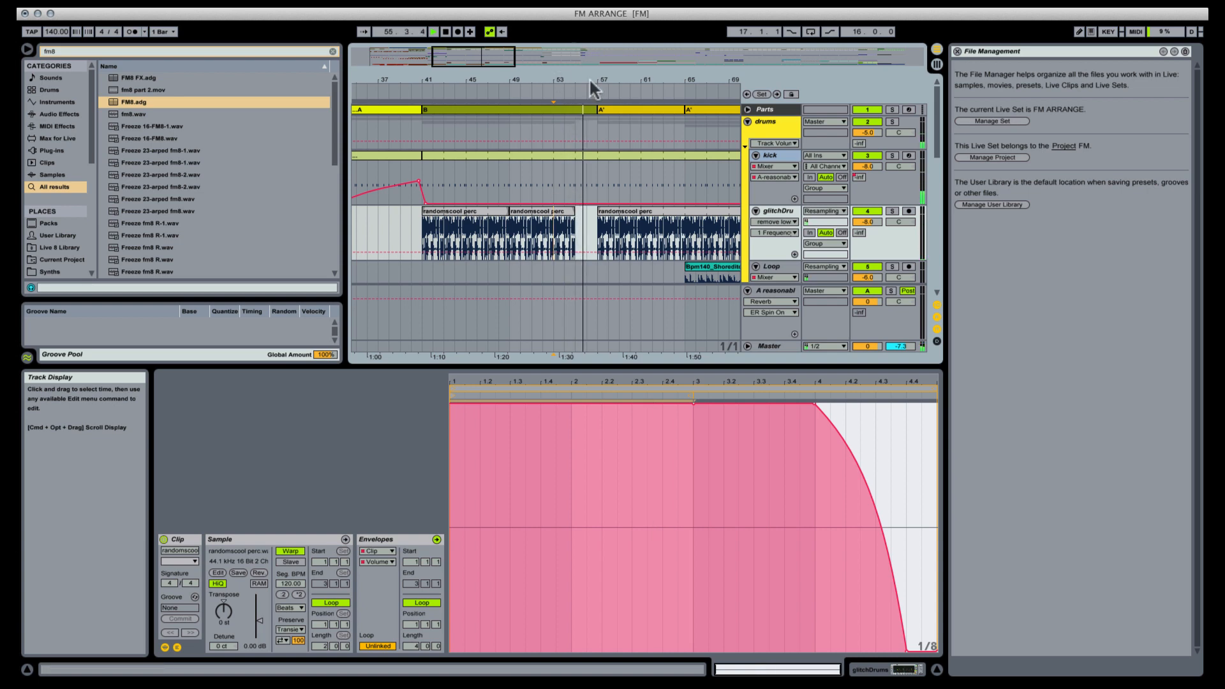
pyautogui.press('space')
pyautogui.moveTo(592, 78); pyautogui.dragTo(594, 137)
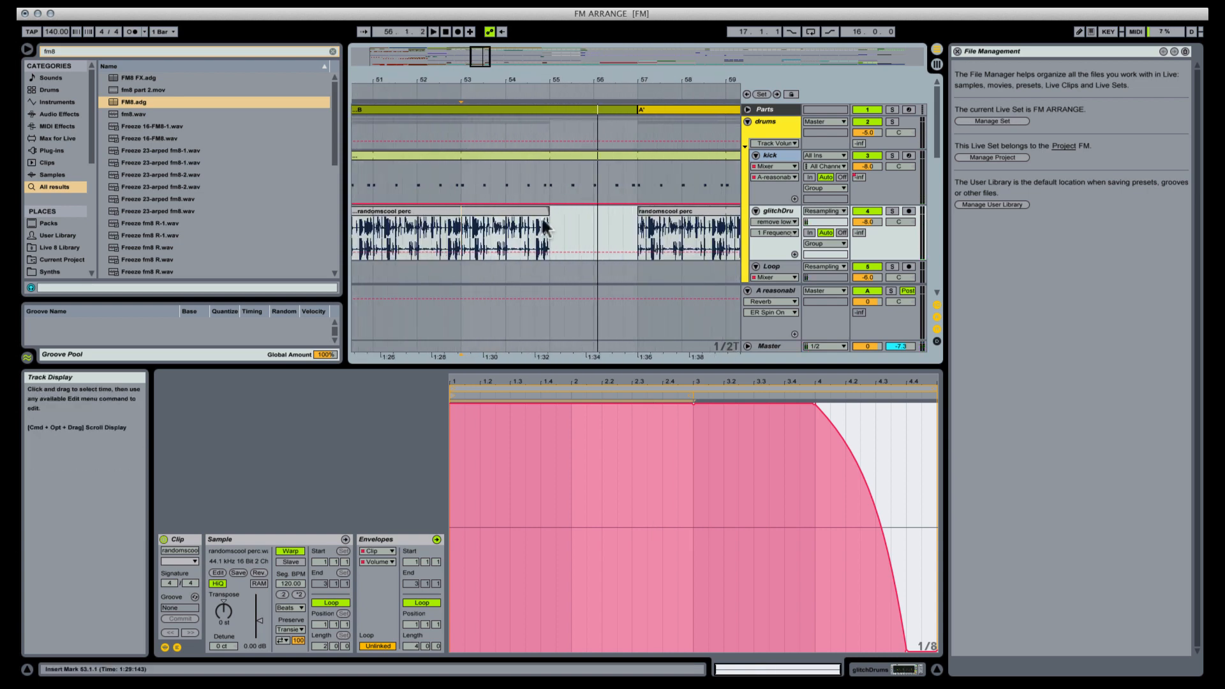
pyautogui.press('space')
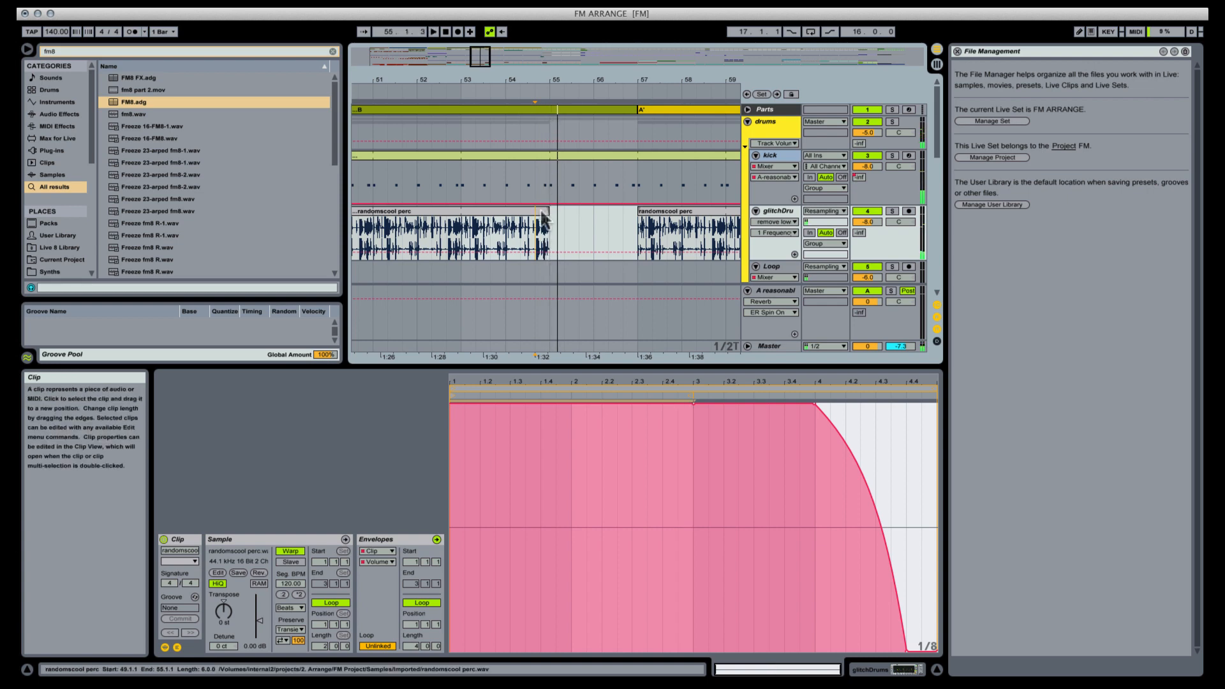
# Step: Copy the last short fragment of the shortened perc clip into the gap, ending at 56.1.1, and play it
pyautogui.moveTo(542, 222); pyautogui.dragTo(587, 219)
pyautogui.press('space')
pyautogui.click(541, 220)
pyautogui.press('space')
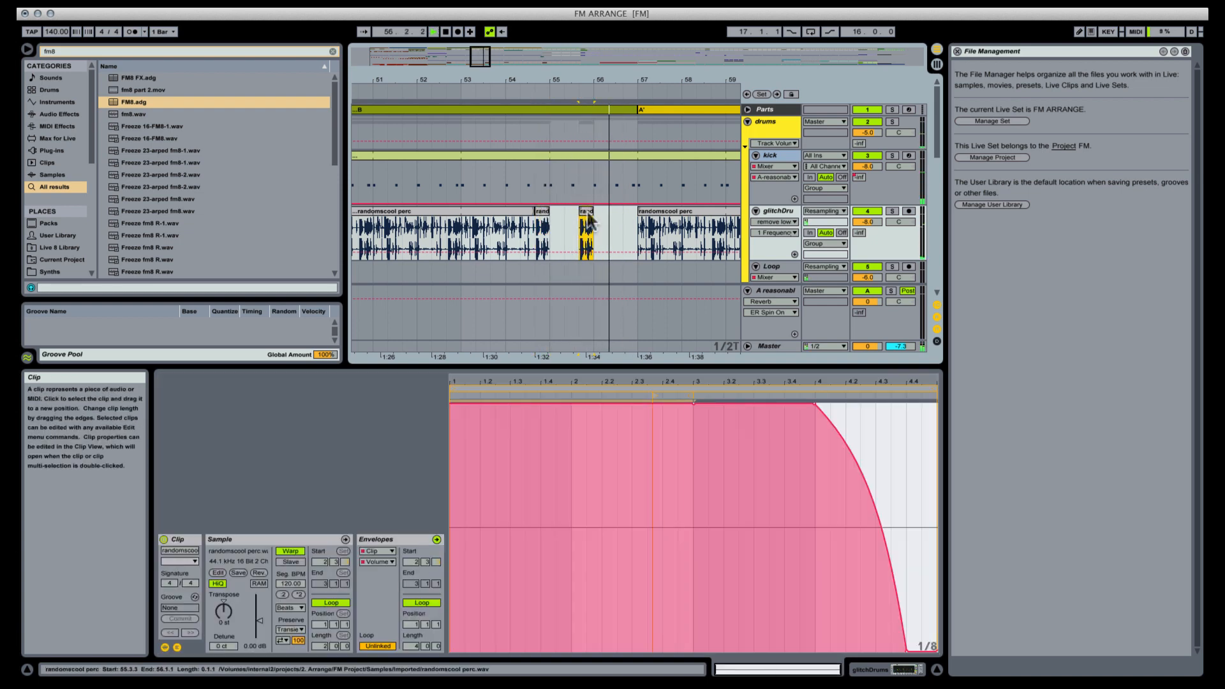
# Step: Loop the arrangement over section B, starting at 41.1.1 for 16 bars
pyautogui.moveTo(635, 89); pyautogui.dragTo(514, 73)
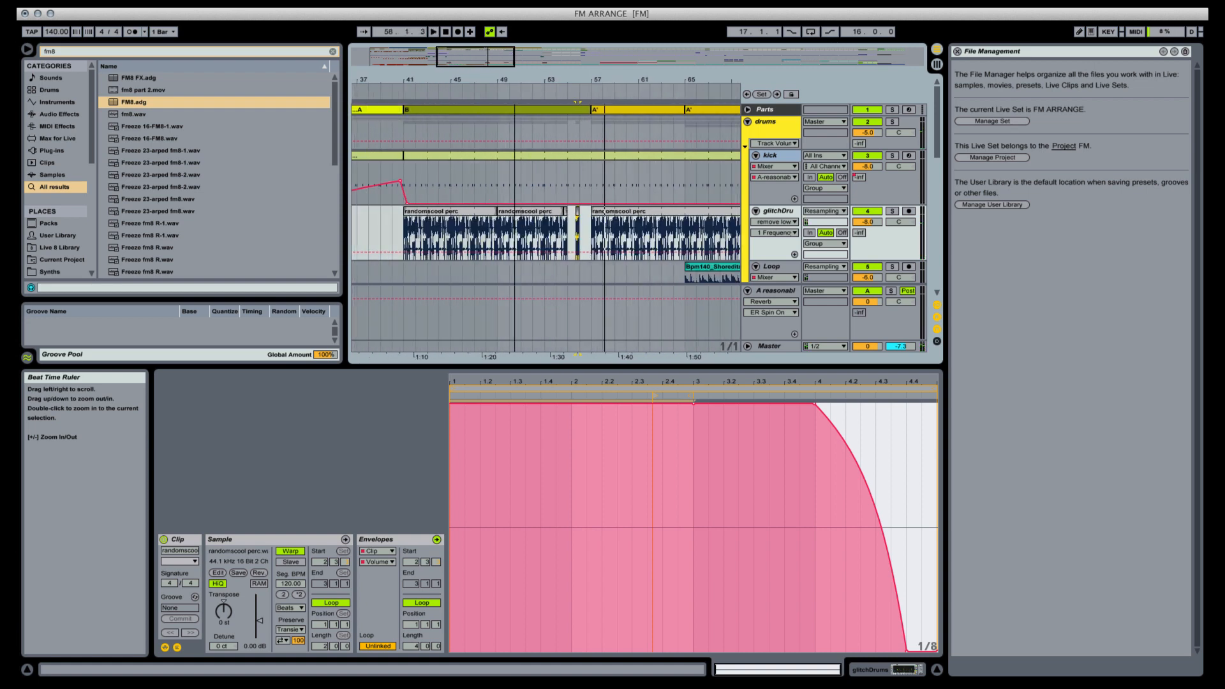
pyautogui.click(511, 109)
pyautogui.press('super+l')
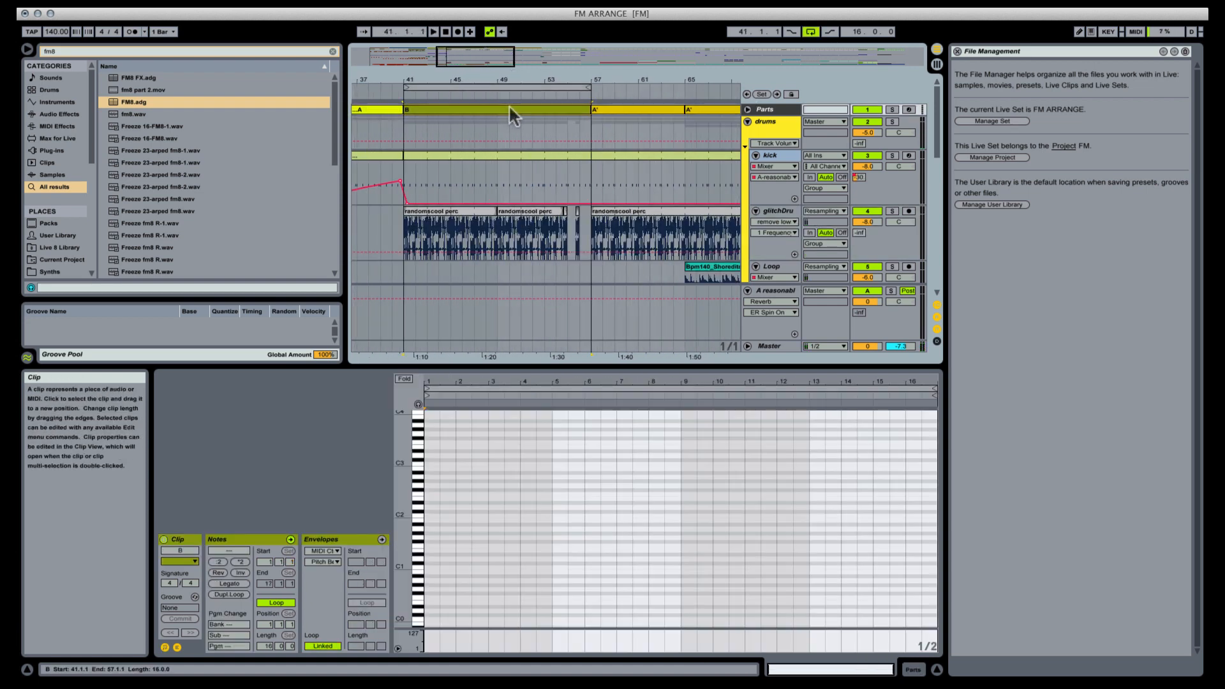
# Step: Fold the tracks inside the drums group, solo the group and play the section B loop
pyautogui.scroll(-10, 511, 217)
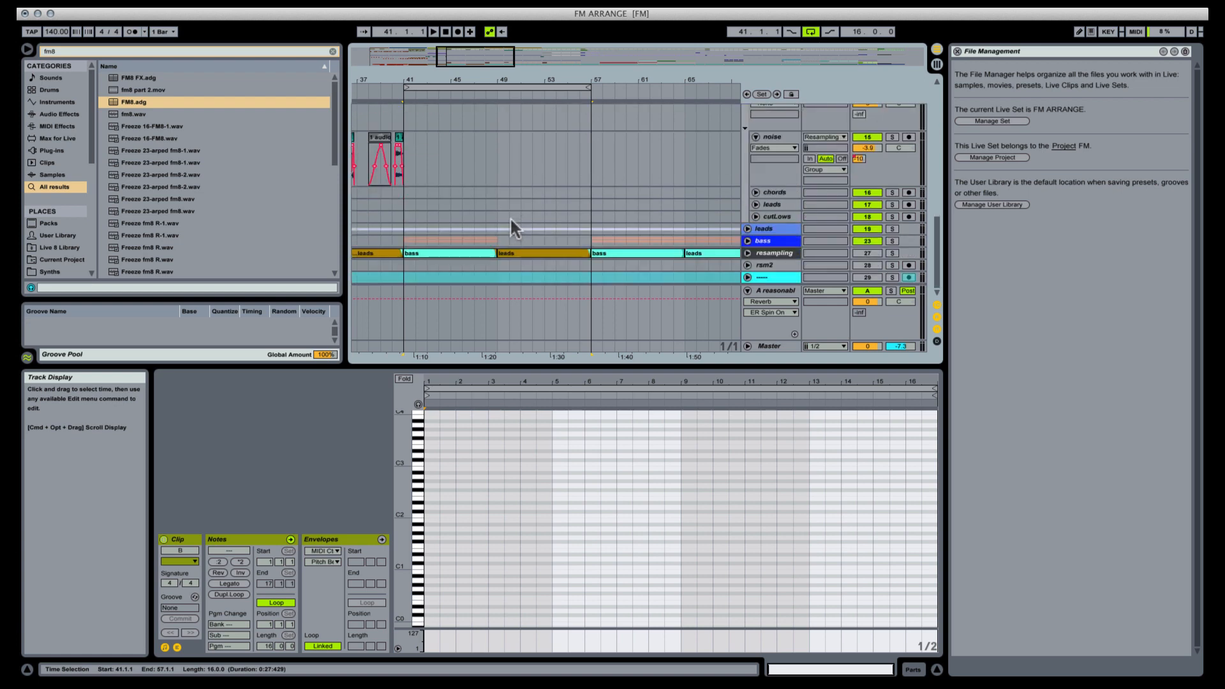
pyautogui.scroll(12, 551, 224)
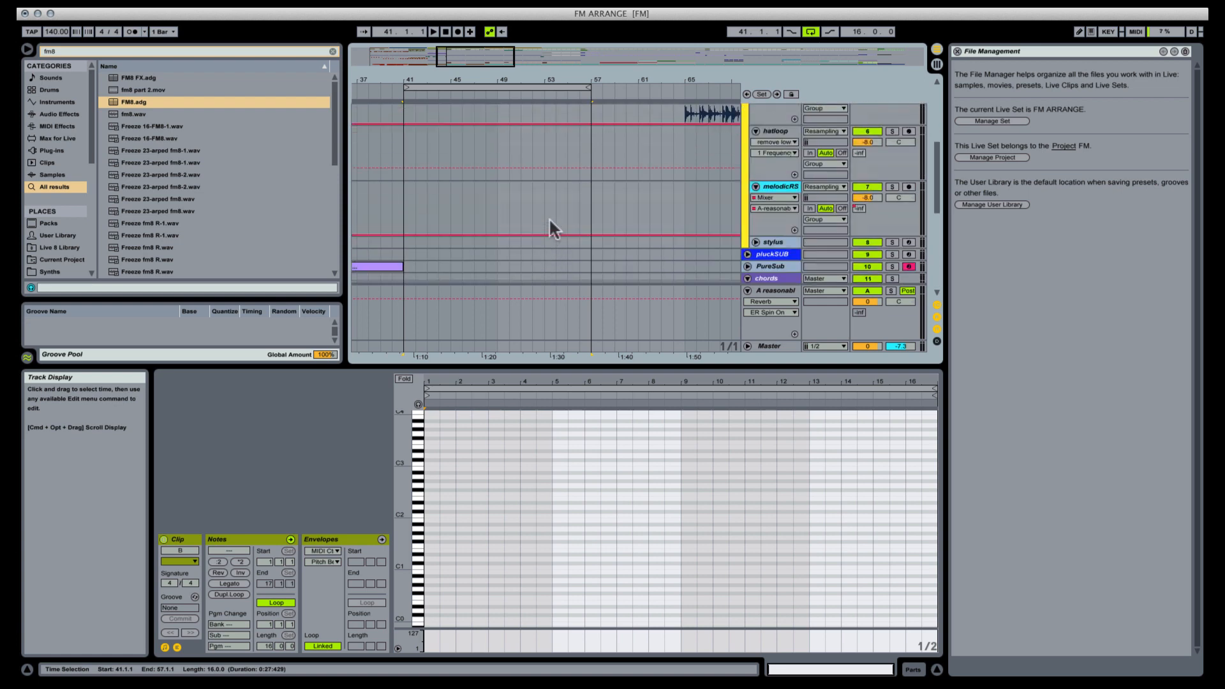
pyautogui.keyDown('alt'); pyautogui.click(756, 211); pyautogui.keyUp('alt')
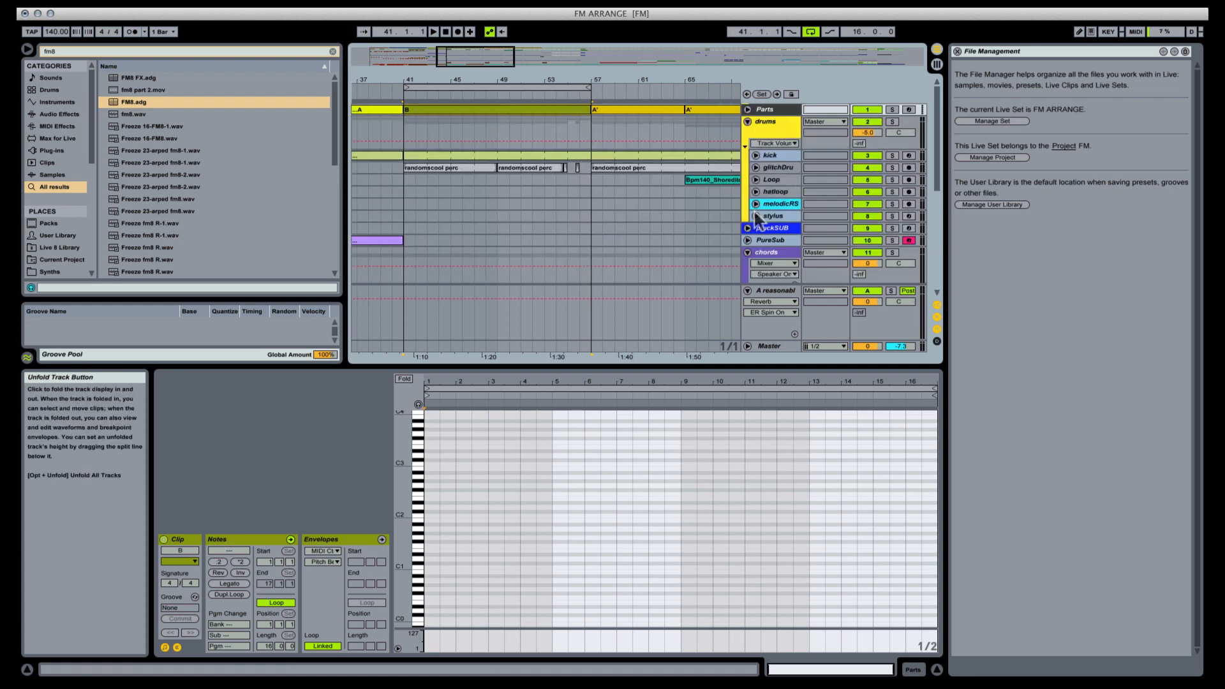
pyautogui.click(892, 122)
pyautogui.press('space')
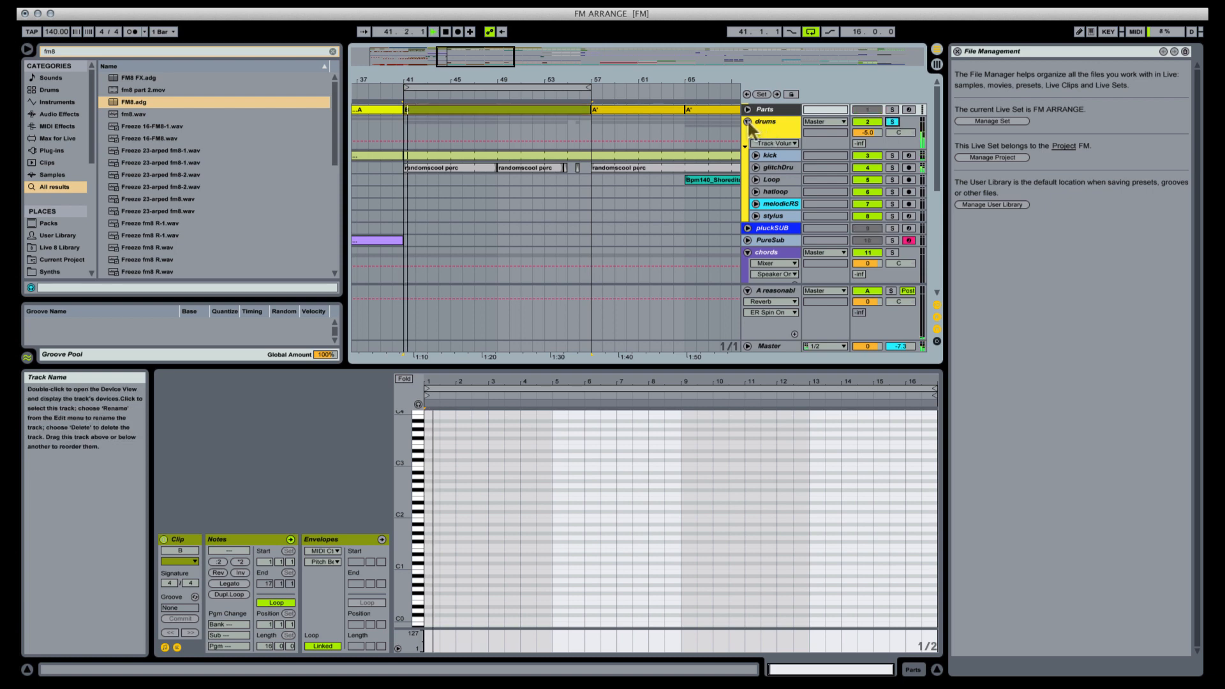
# Step: Unfold the glitchDrums track in the drums group and open the randomscool perc clip at bar 41
pyautogui.click(748, 122)
pyautogui.scroll(-3, 549, 143)
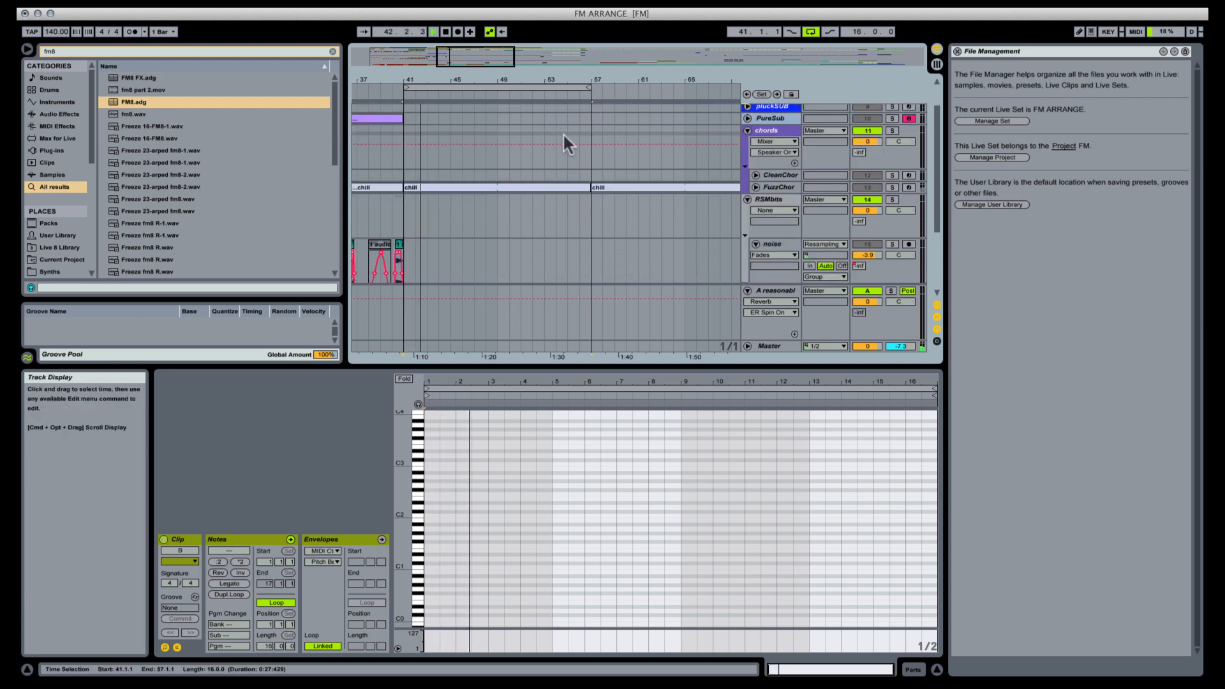
pyautogui.scroll(-2, 533, 191)
pyautogui.scroll(5, 534, 192)
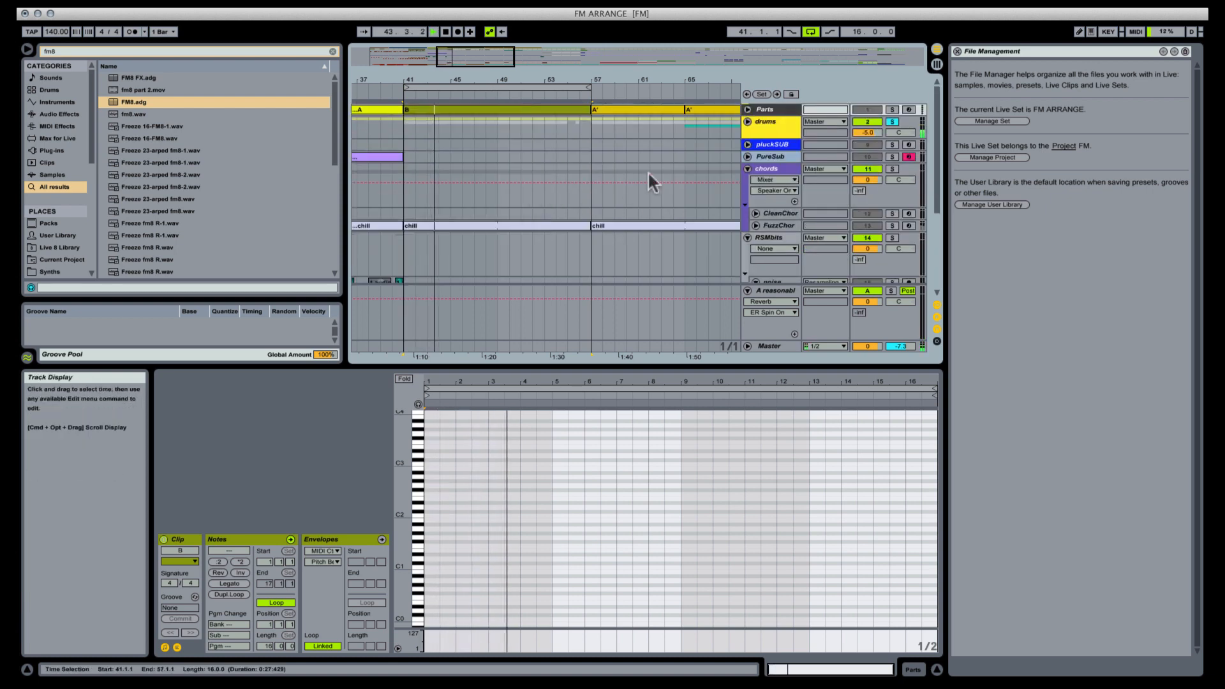
pyautogui.click(747, 122)
pyautogui.scroll(-1, 753, 147)
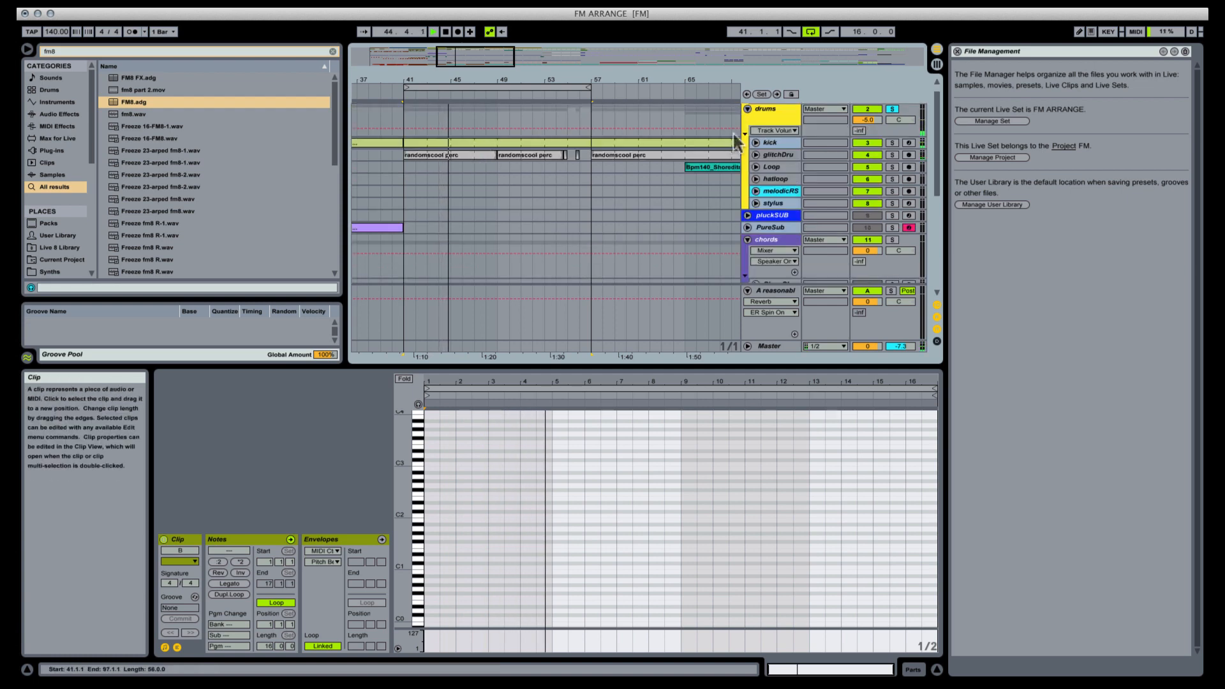
pyautogui.click(756, 154)
pyautogui.click(485, 155)
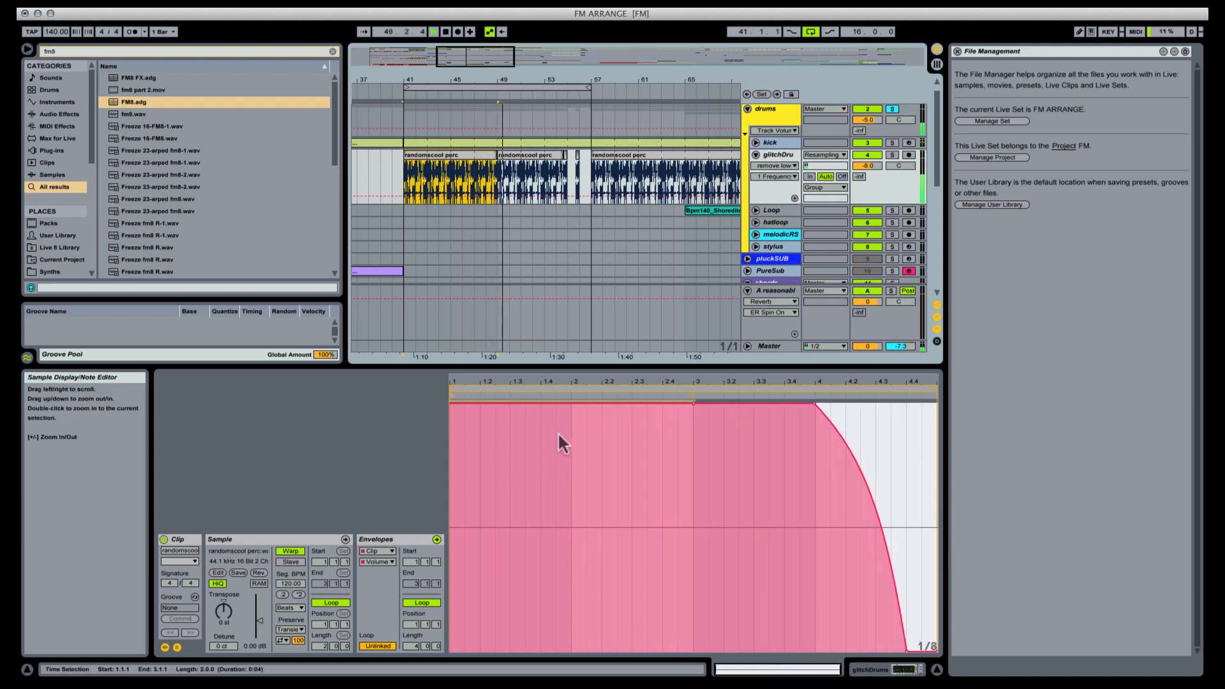
# Step: Play the randomscool perc clip at bar 41 and follow its volume envelope
pyautogui.click(650, 385)
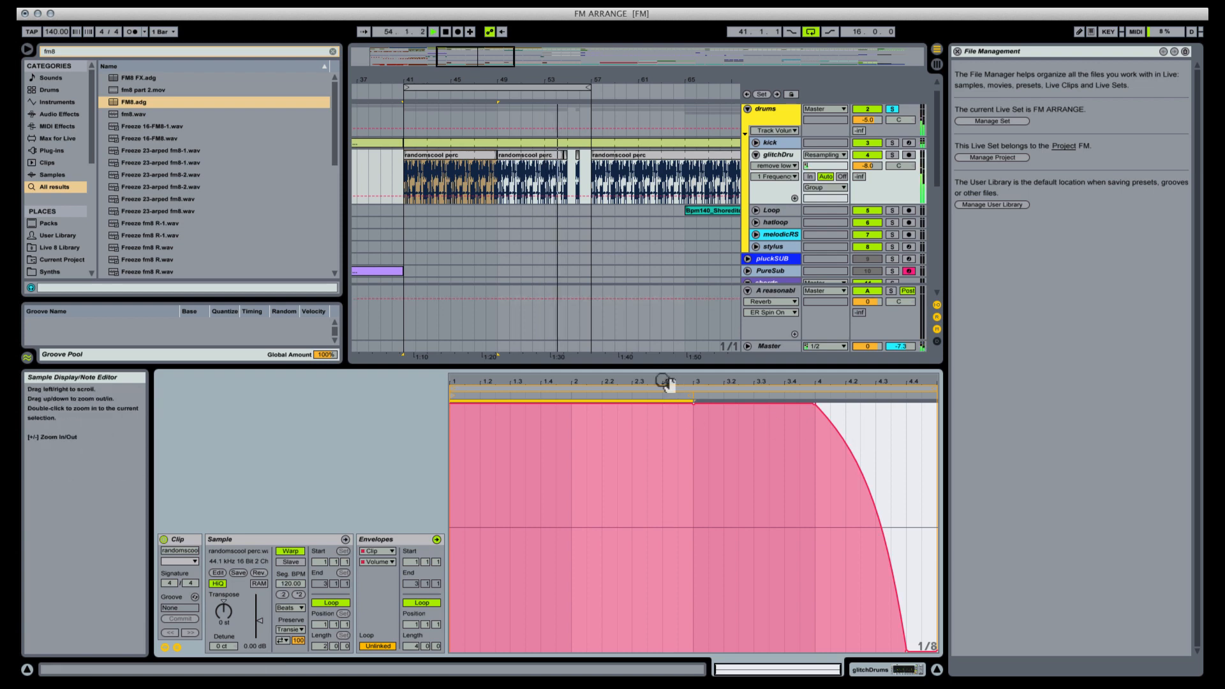
pyautogui.moveTo(638, 381); pyautogui.dragTo(638, 376)
pyautogui.click(466, 155)
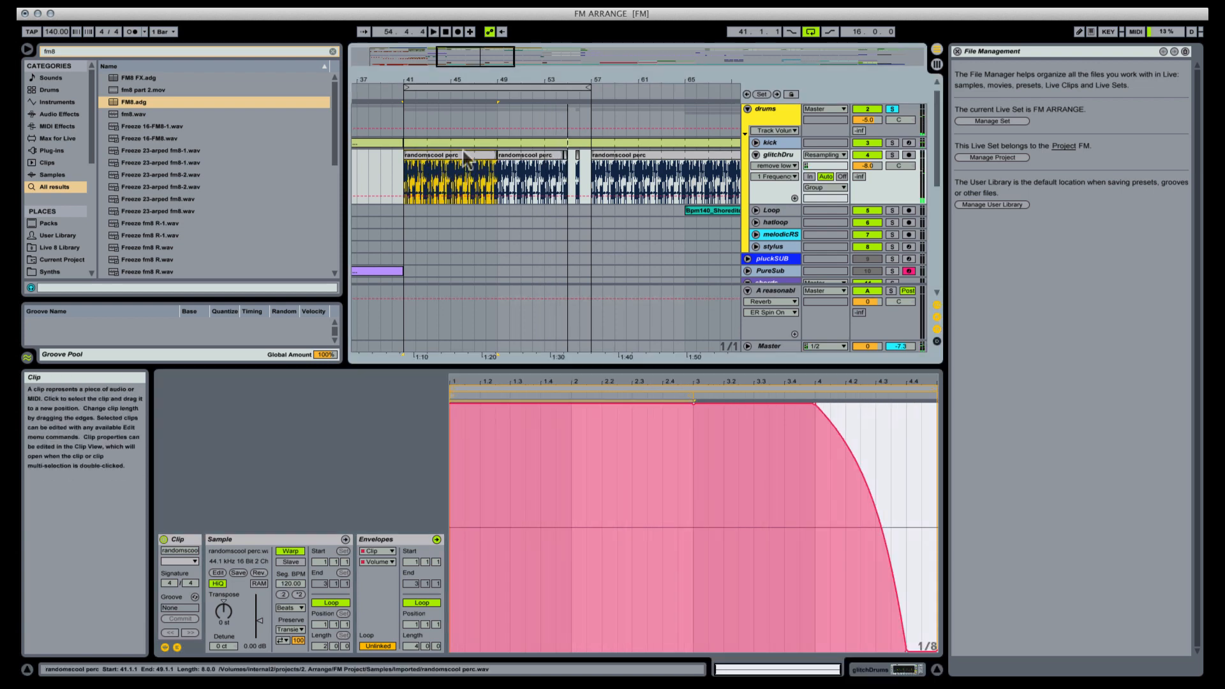
pyautogui.press('space')
pyautogui.press('space')
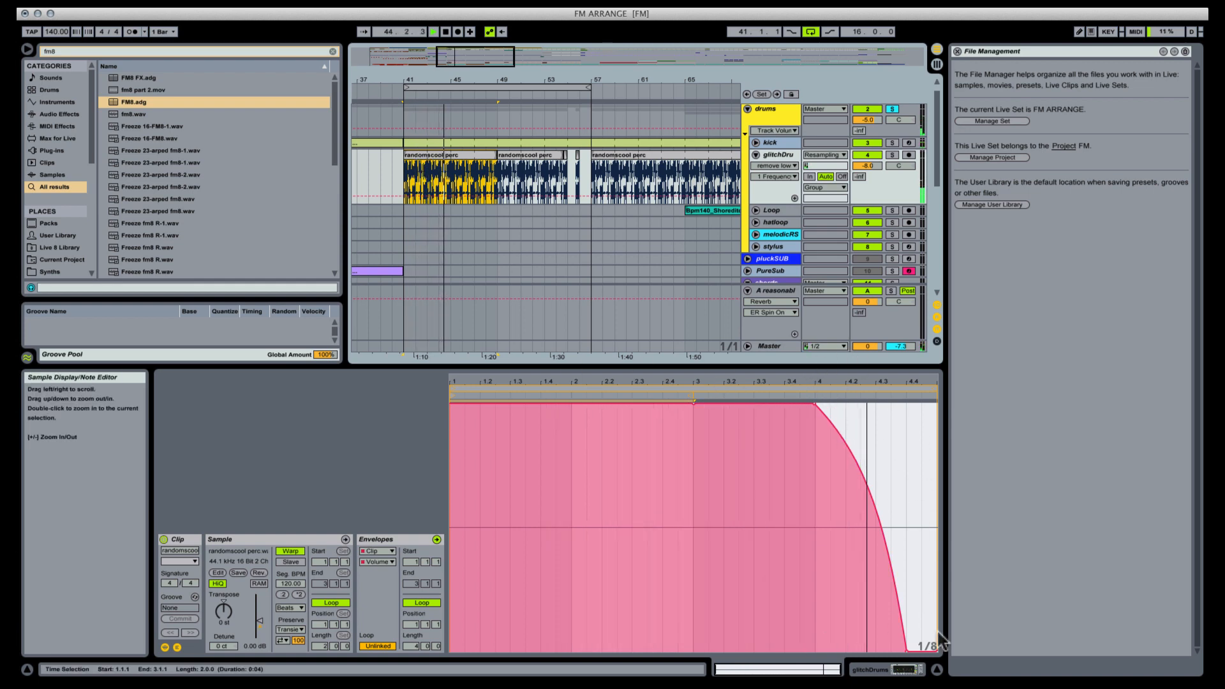
pyautogui.press('space')
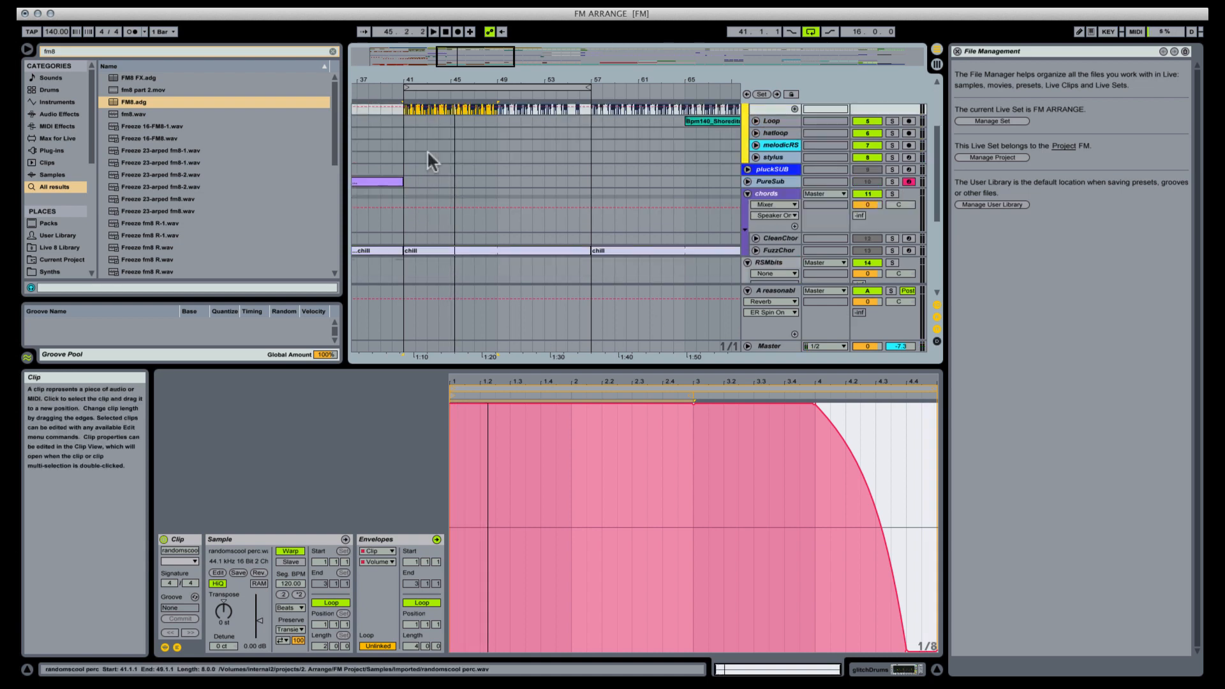
# Step: Fold the drums group and solo the leads group along with it
pyautogui.scroll(4, 427, 151)
pyautogui.click(747, 122)
pyautogui.click(472, 204)
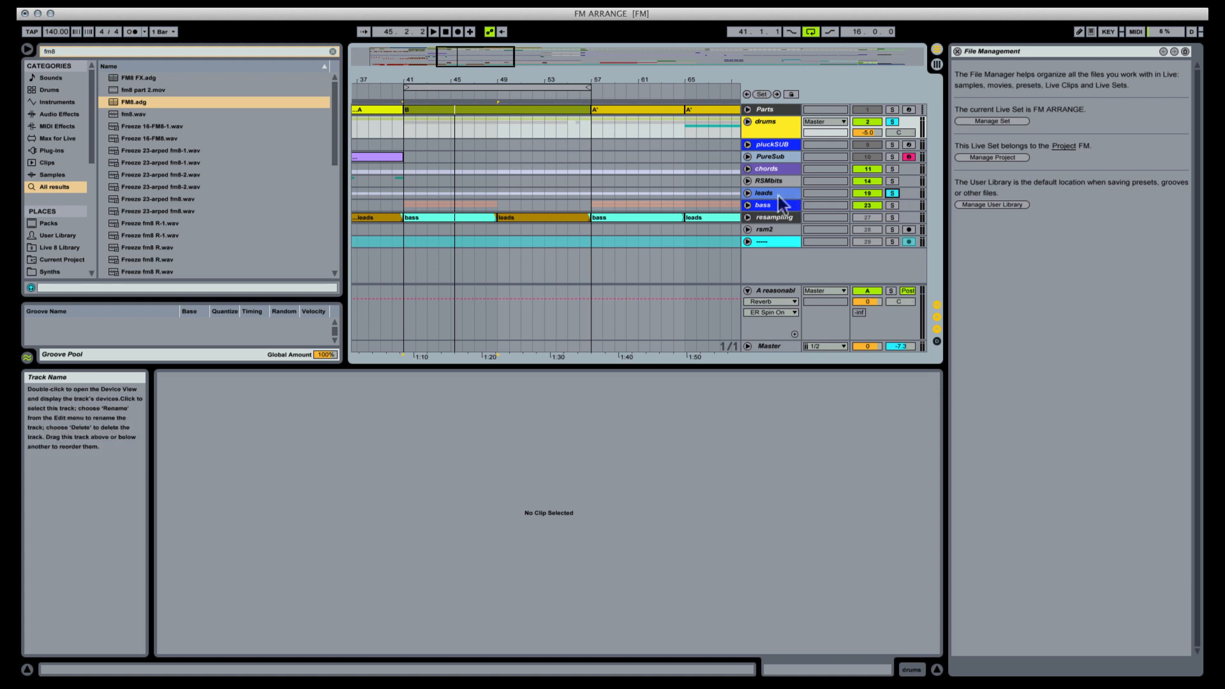
pyautogui.click(892, 193)
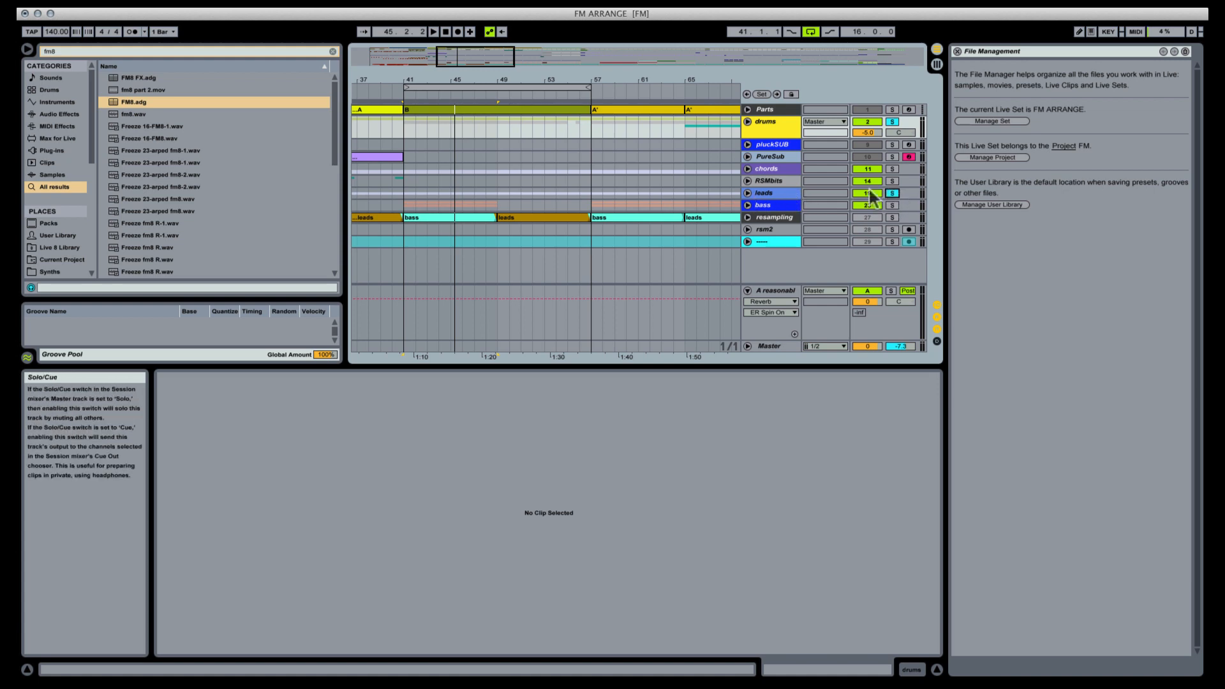
# Step: Unfold the sqLead track in the leads group and open its leader clips at bars 41 and 49 during playback
pyautogui.click(747, 193)
pyautogui.scroll(-5, 527, 177)
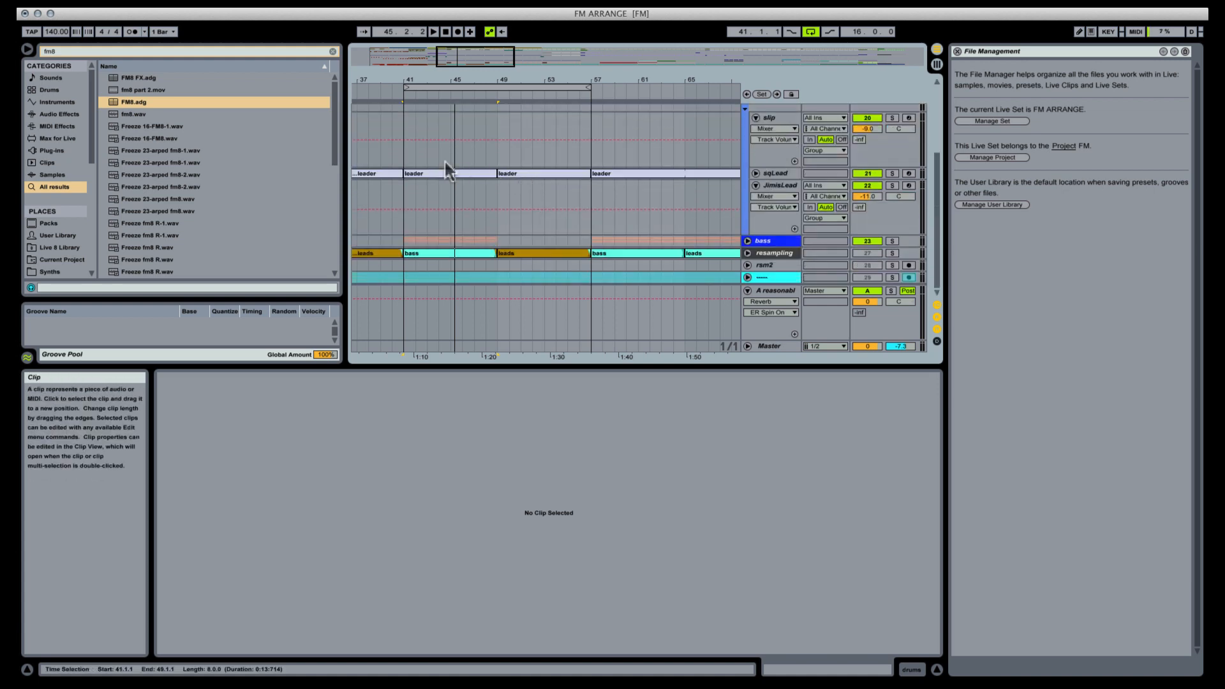
pyautogui.click(756, 173)
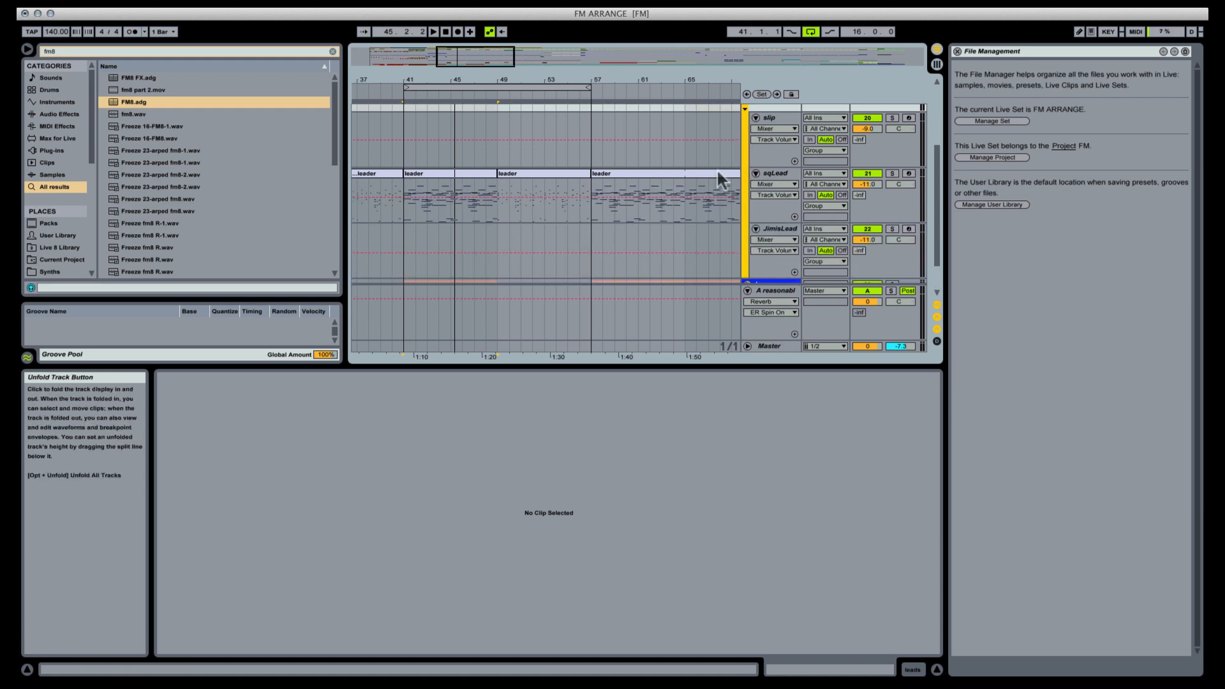
pyautogui.click(442, 172)
pyautogui.press('space')
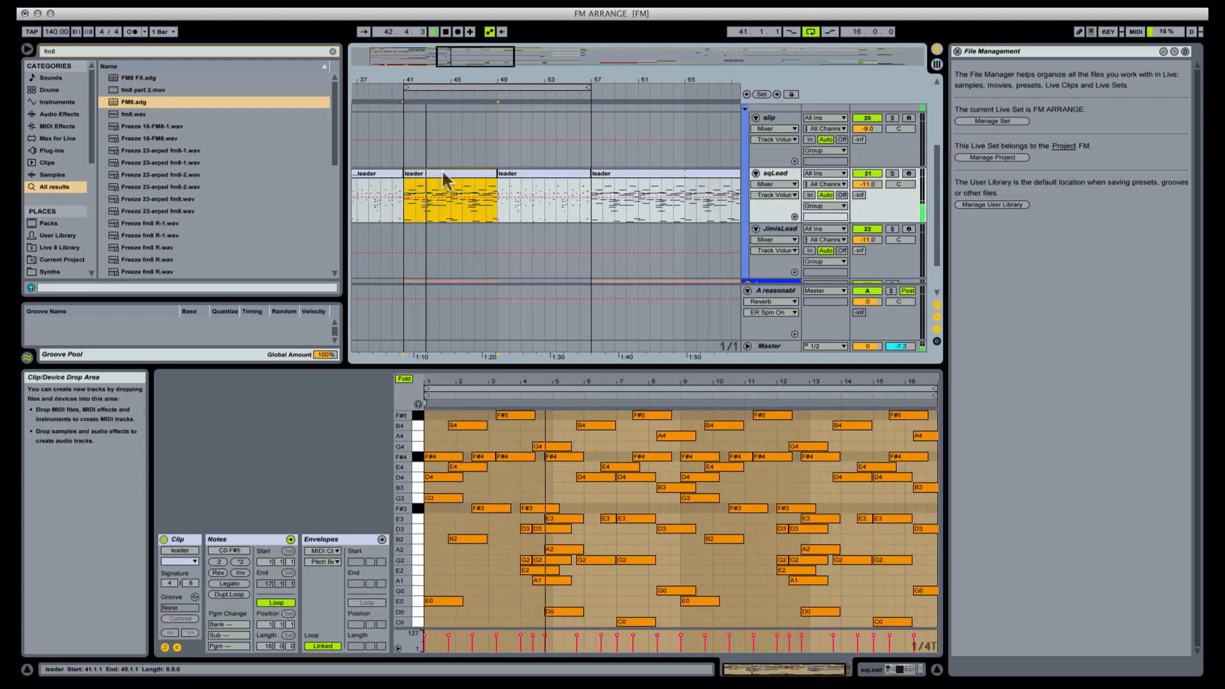
pyautogui.click(588, 182)
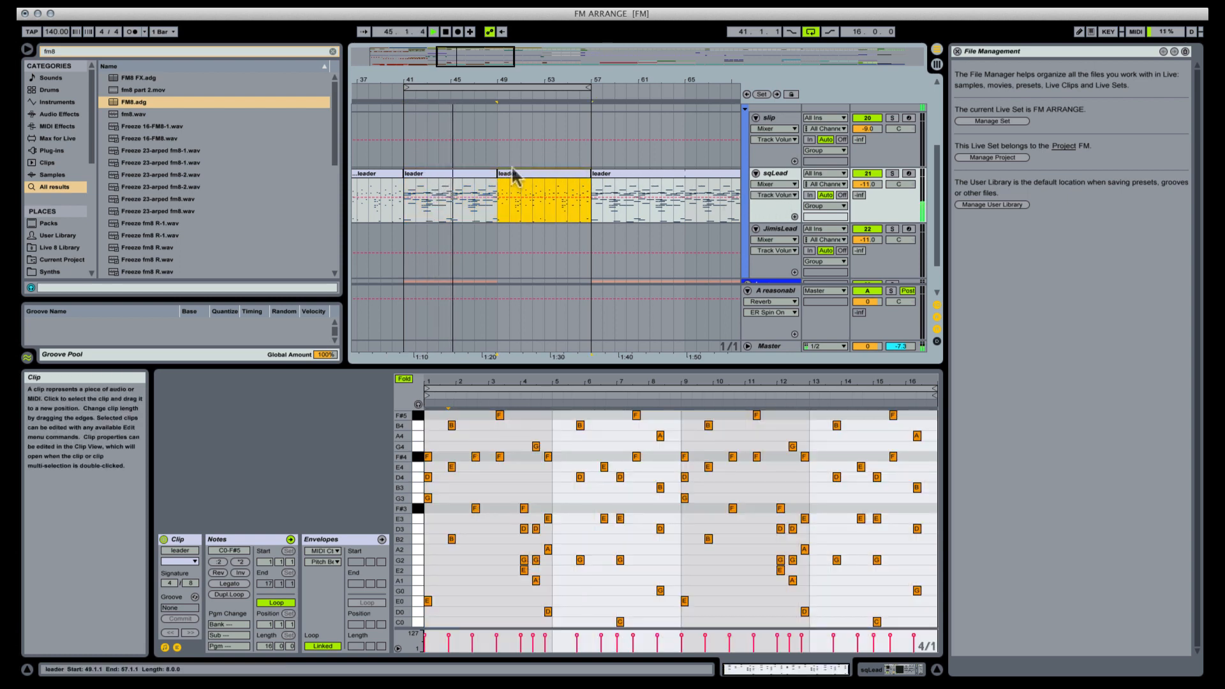
# Step: Show the FM8 Arpeggiator On automation on the sqLead track
pyautogui.click(774, 184)
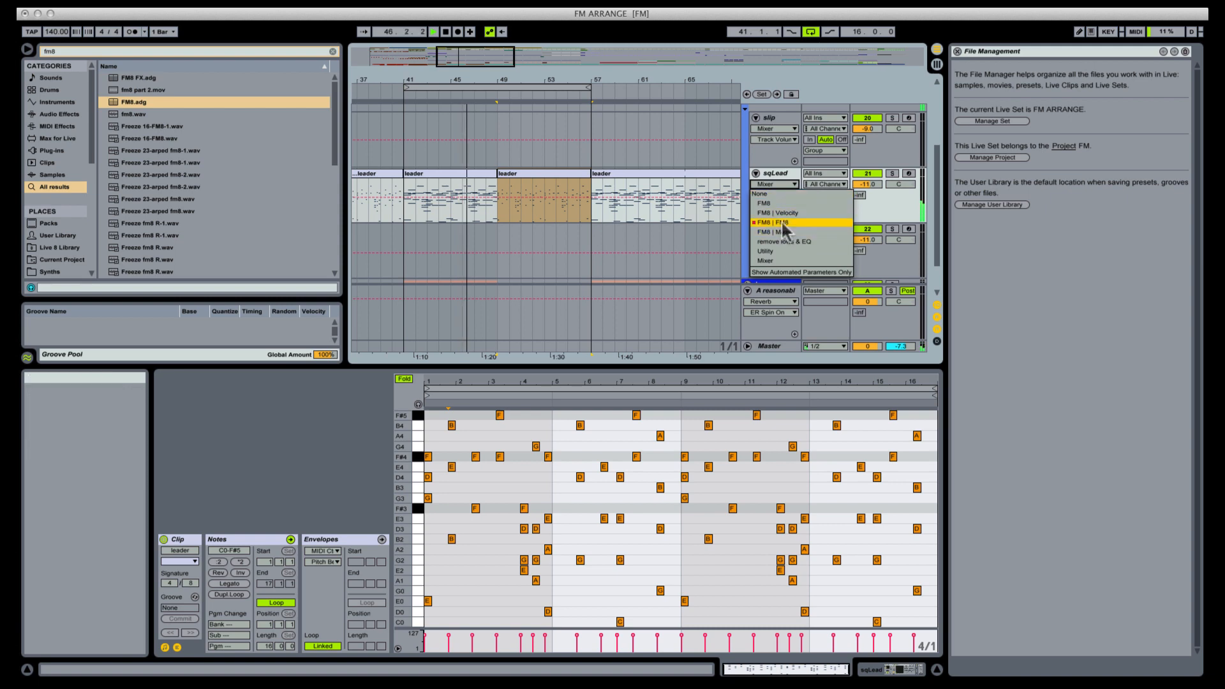
pyautogui.click(762, 211)
pyautogui.click(772, 195)
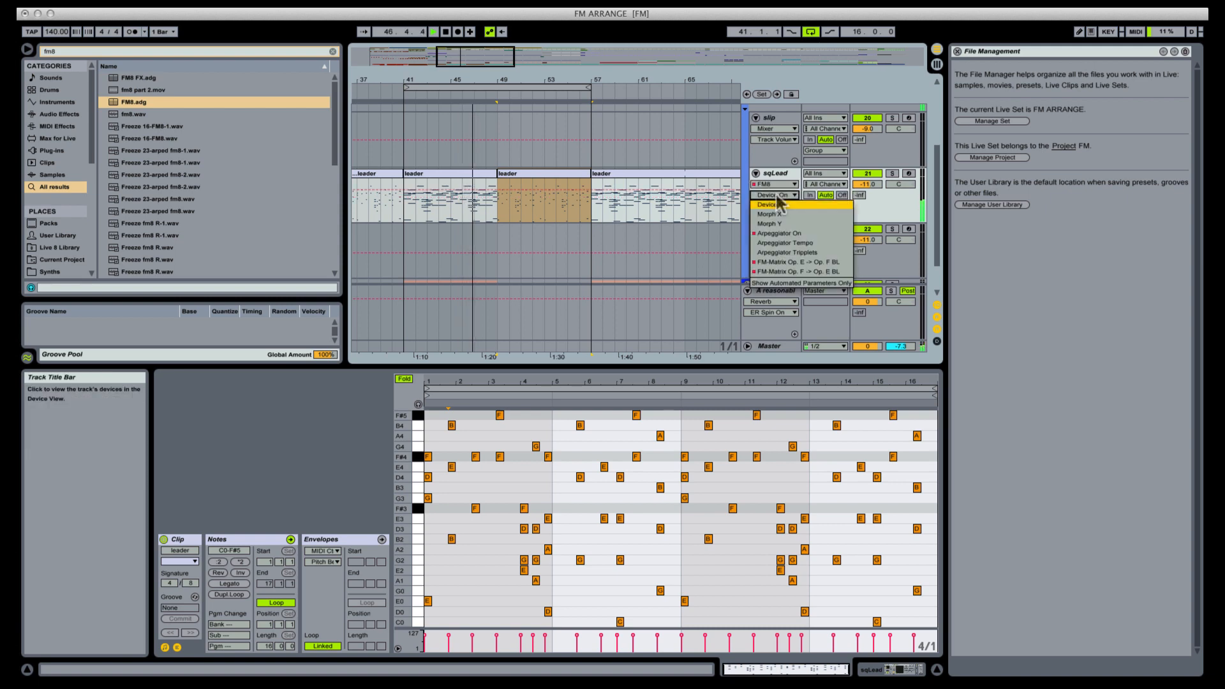
pyautogui.click(777, 240)
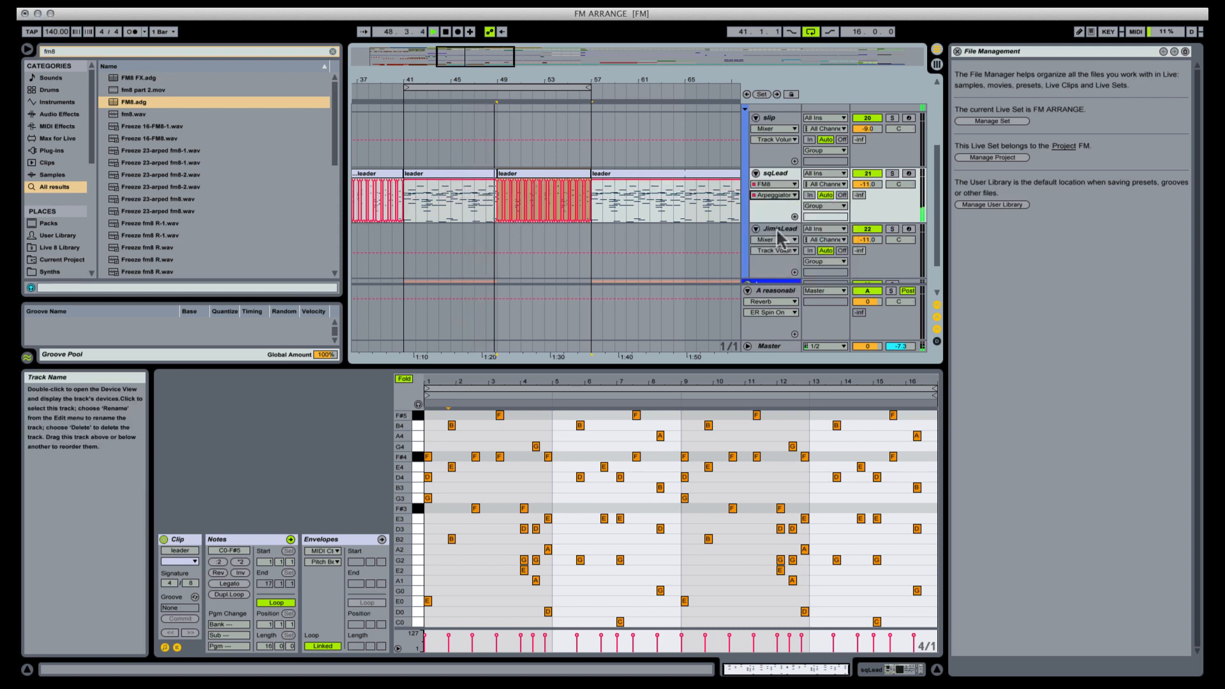
# Step: Show the automation of FM8's two FM-Matrix parameters, Op. E to Op. F and Op. F to Op. E, on sqLead in turn
pyautogui.click(773, 196)
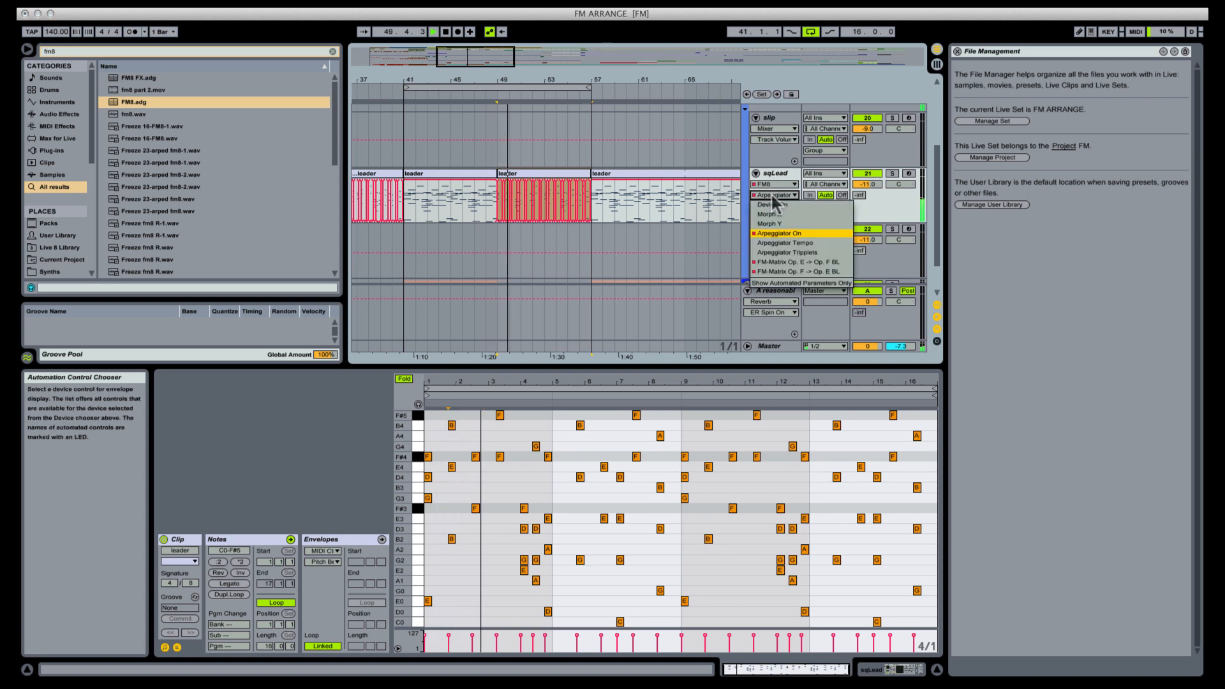
pyautogui.click(782, 272)
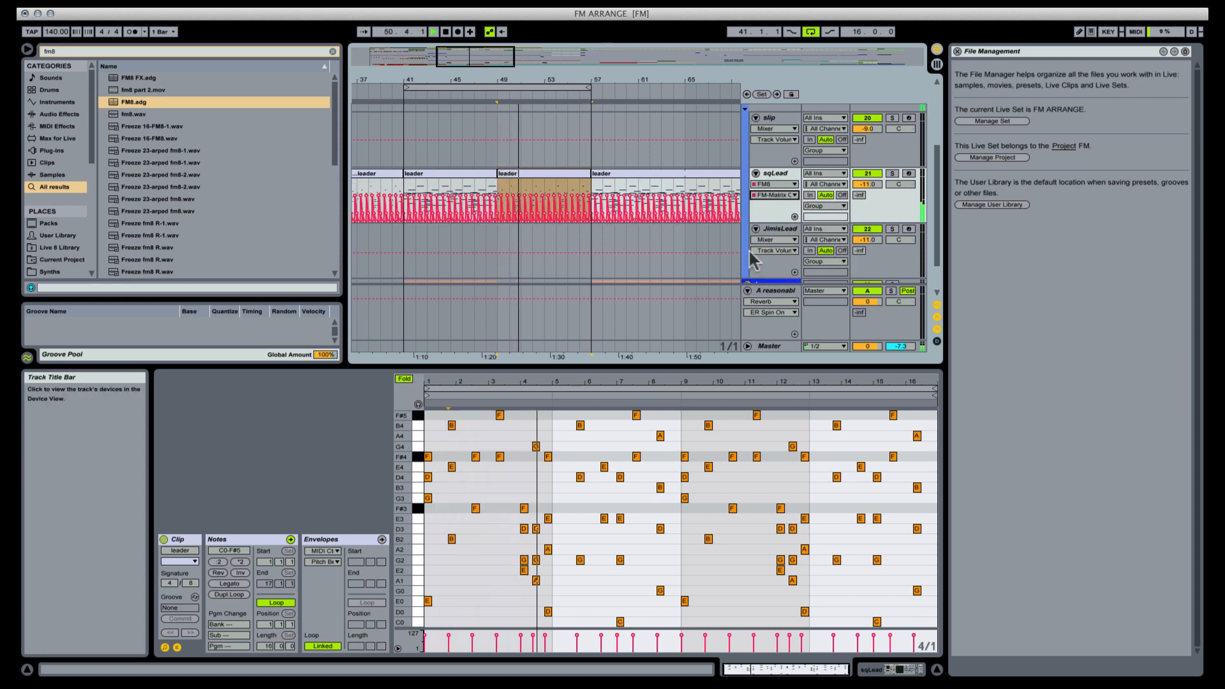
pyautogui.click(772, 195)
pyautogui.click(774, 283)
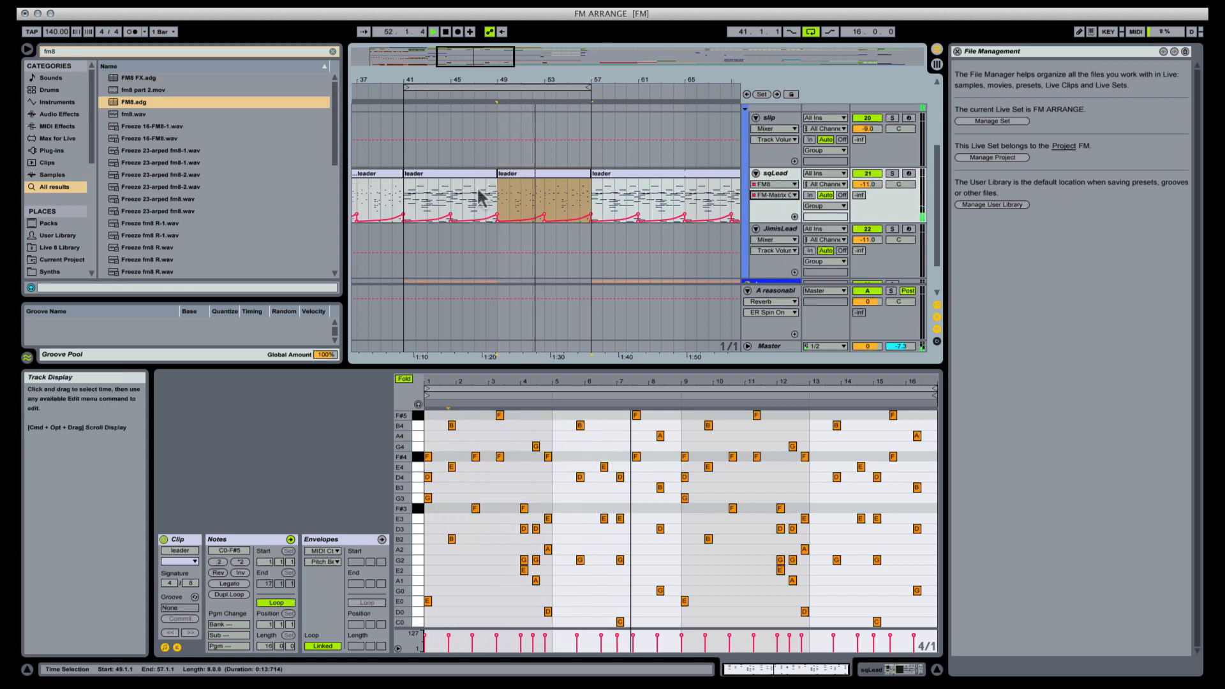
# Step: Play from bar 41 and adjust the ramp-shaped FM-Matrix envelope on sqLead near bar 43
pyautogui.click(413, 199)
pyautogui.press('space')
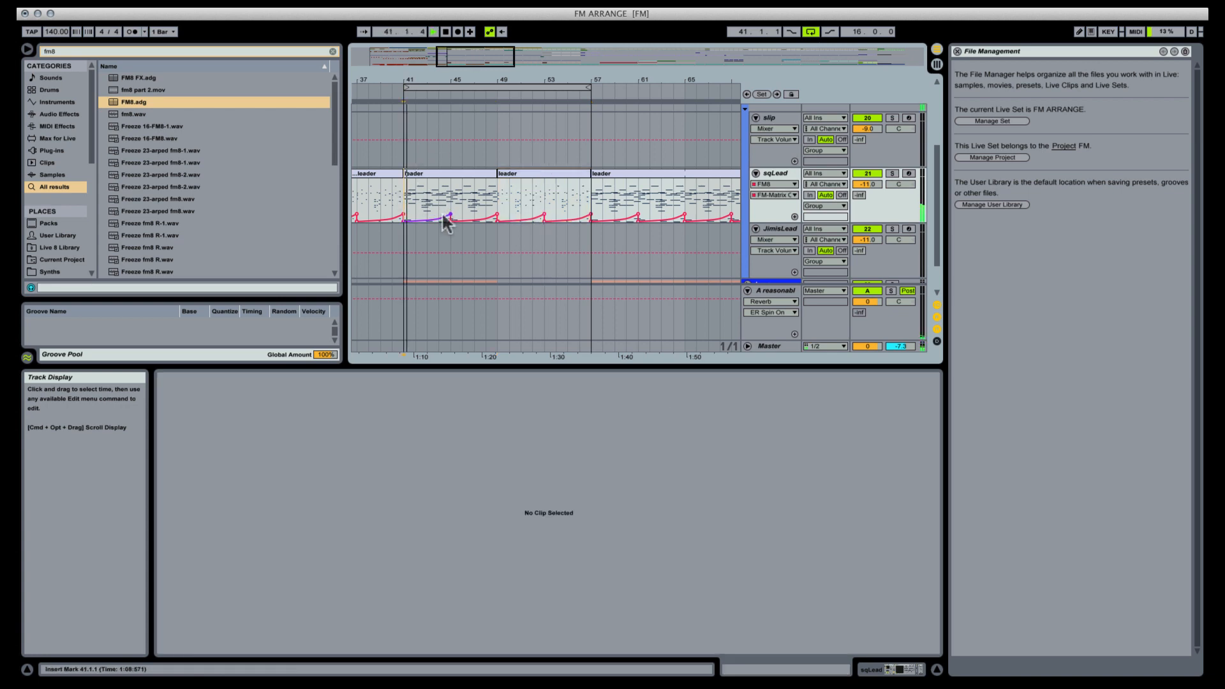
pyautogui.moveTo(425, 216); pyautogui.dragTo(425, 194)
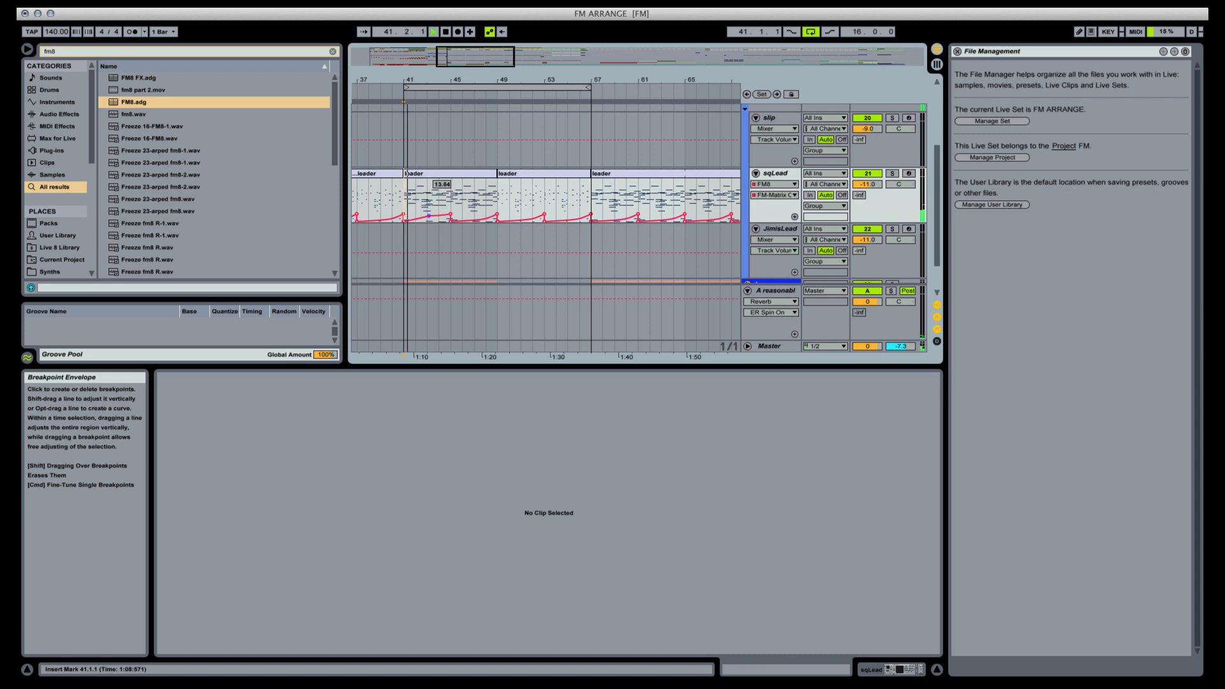
# Step: Display sqLead's pulsing FM-Matrix Op. E automation in its own lane and smooth out the pulses between about bars 42 and 44
pyautogui.click(774, 195)
pyautogui.click(784, 255)
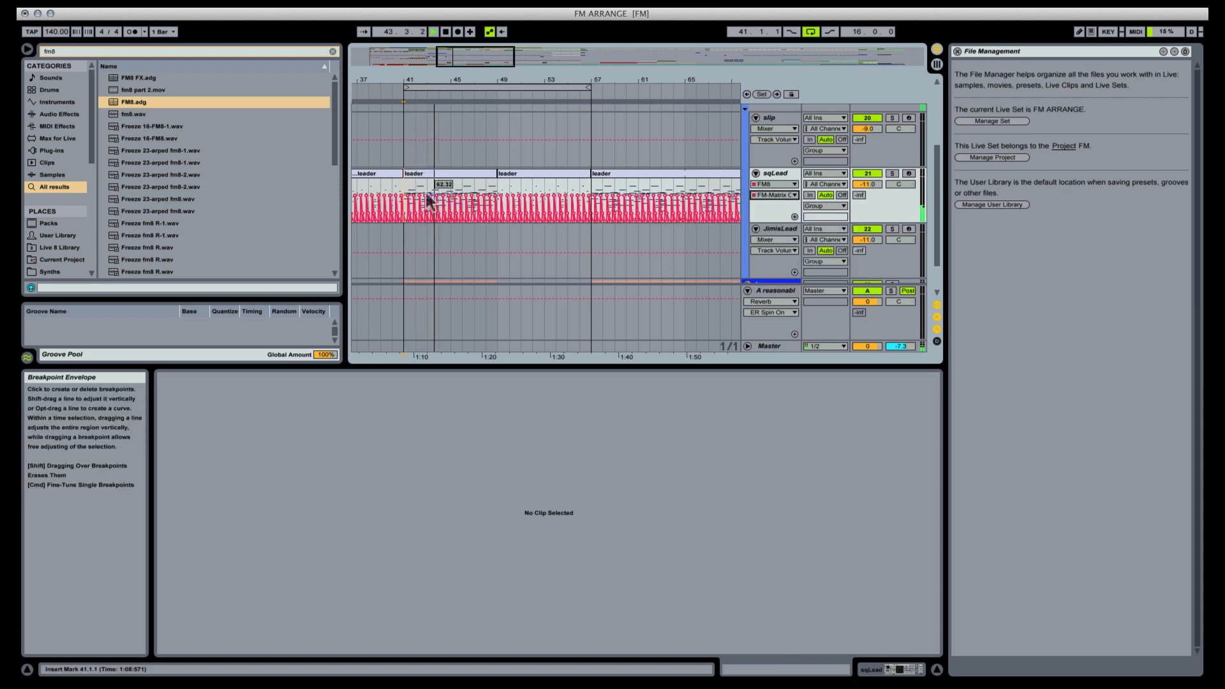
pyautogui.click(794, 216)
pyautogui.moveTo(418, 243); pyautogui.dragTo(424, 237)
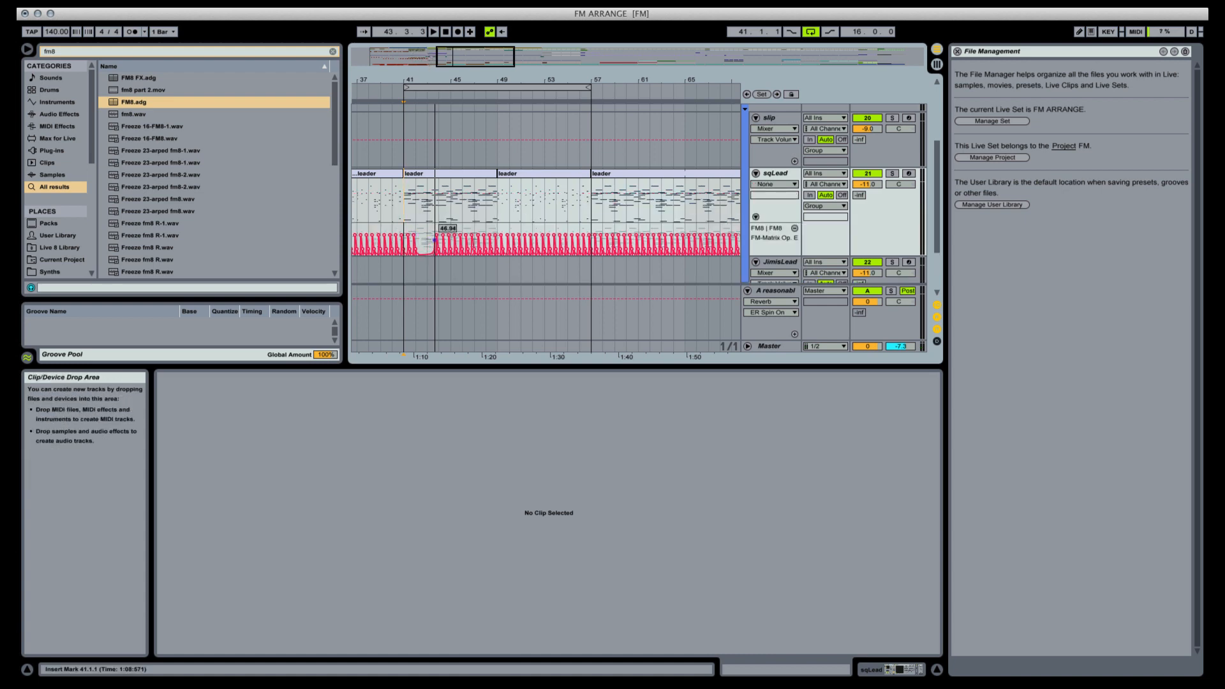
pyautogui.press('space')
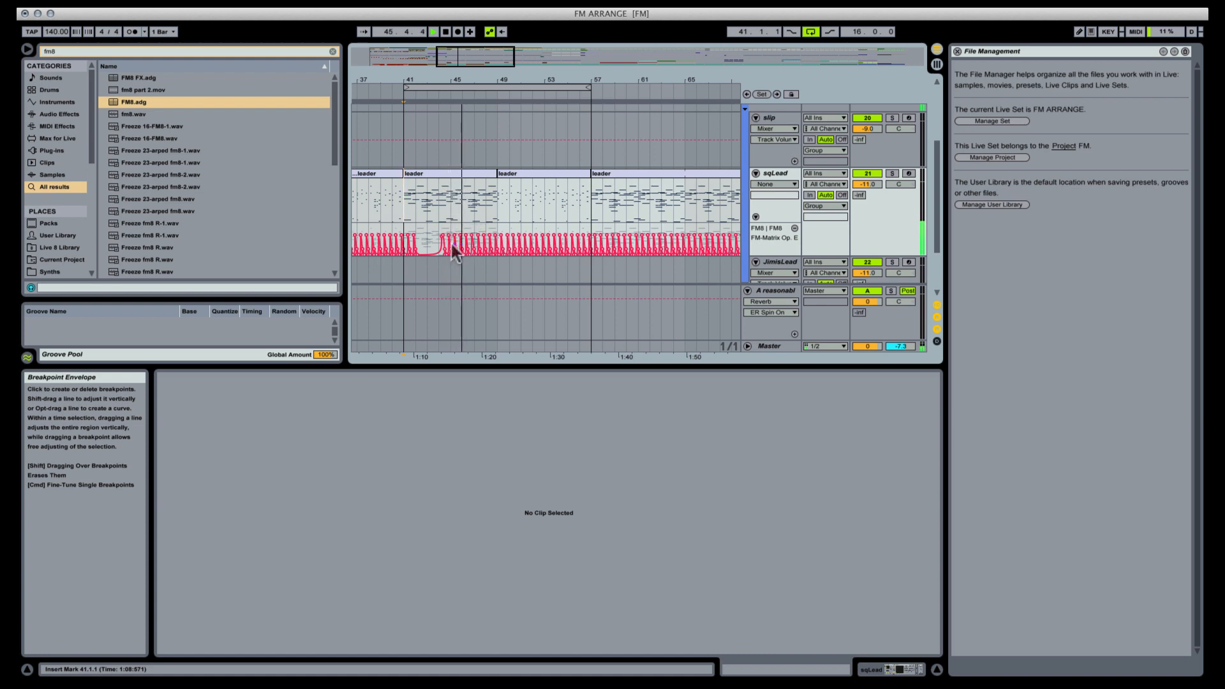
# Step: Draw irregular freehand variations into sqLead's FM-Matrix Op. E automation from about bar 42 to bar 49
pyautogui.moveTo(434, 72); pyautogui.dragTo(465, 241)
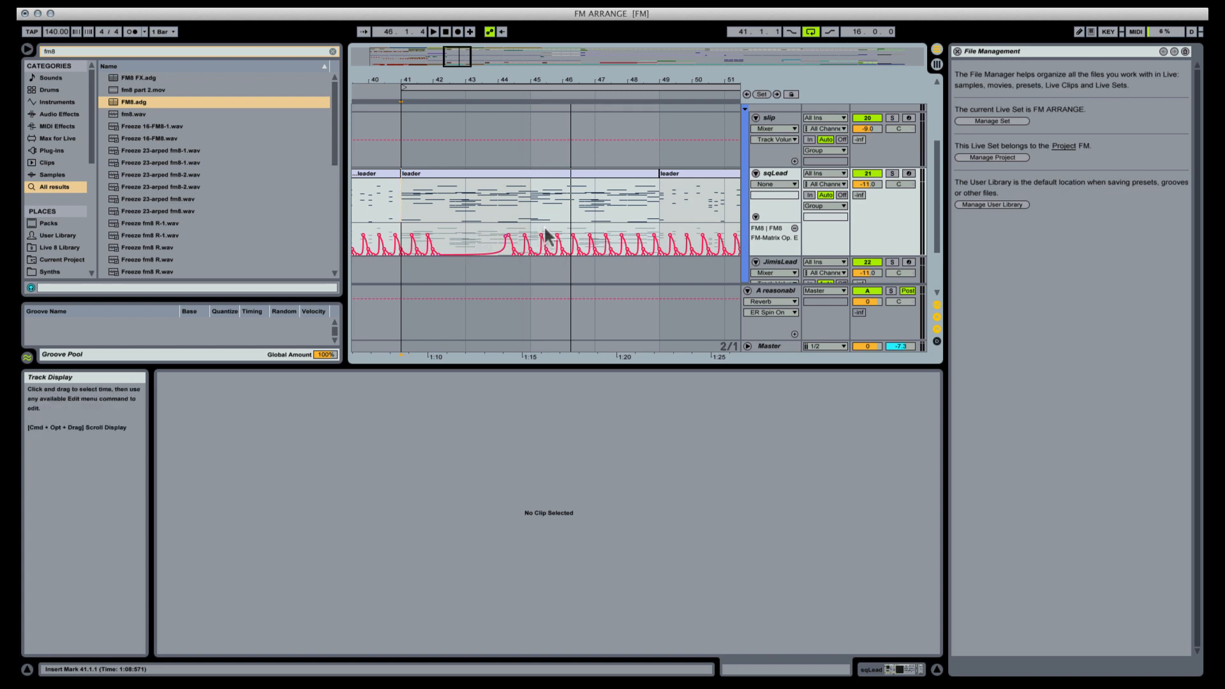
pyautogui.press('super+b')
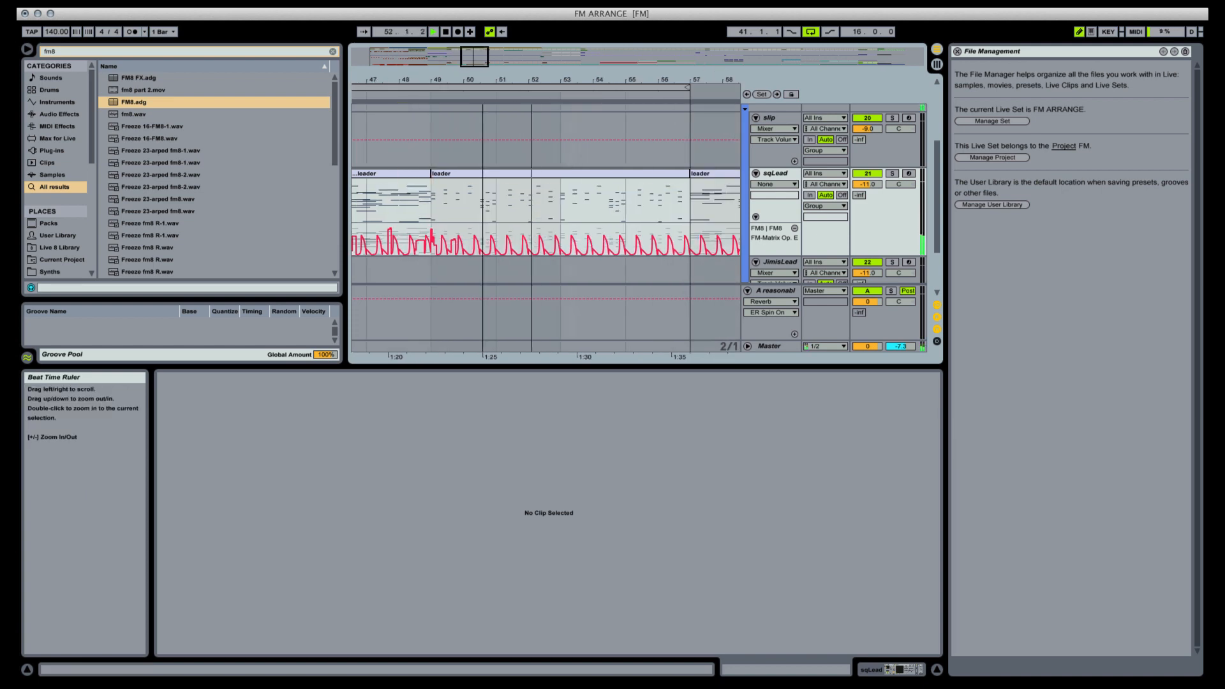
pyautogui.moveTo(482, 79)
pyautogui.mouseDown()
pyautogui.moveTo(468, 59)
pyautogui.moveTo(509, 51)
pyautogui.mouseUp()
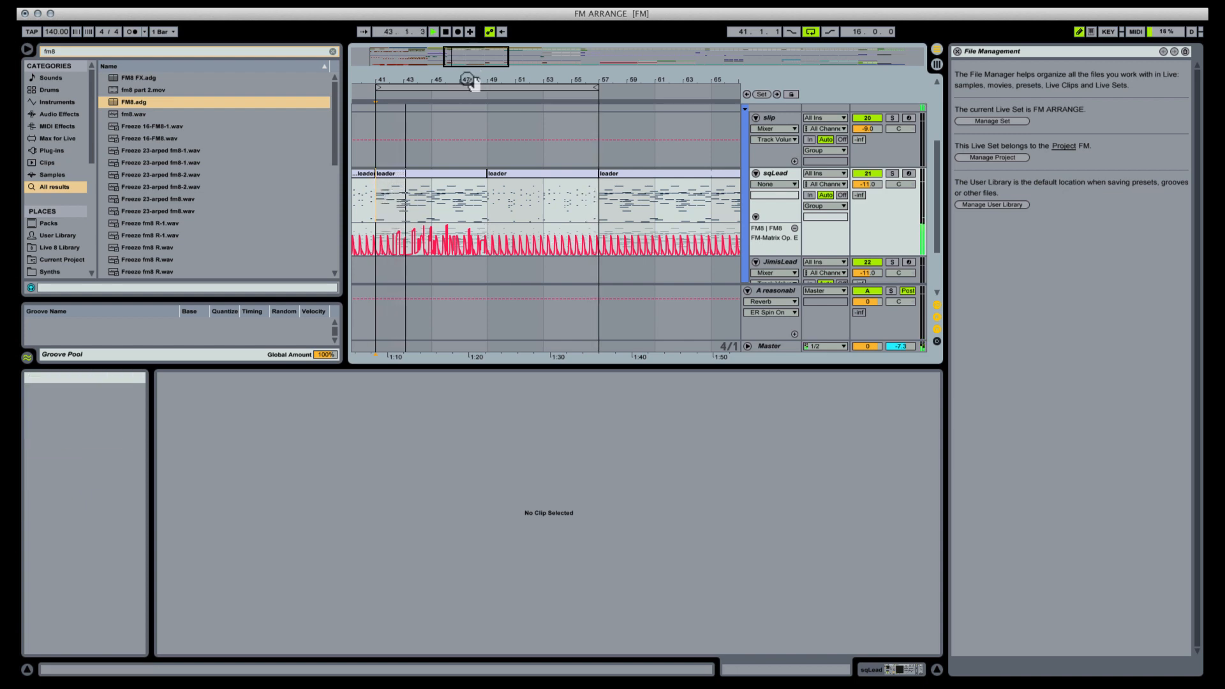
pyautogui.moveTo(474, 84); pyautogui.dragTo(583, 128)
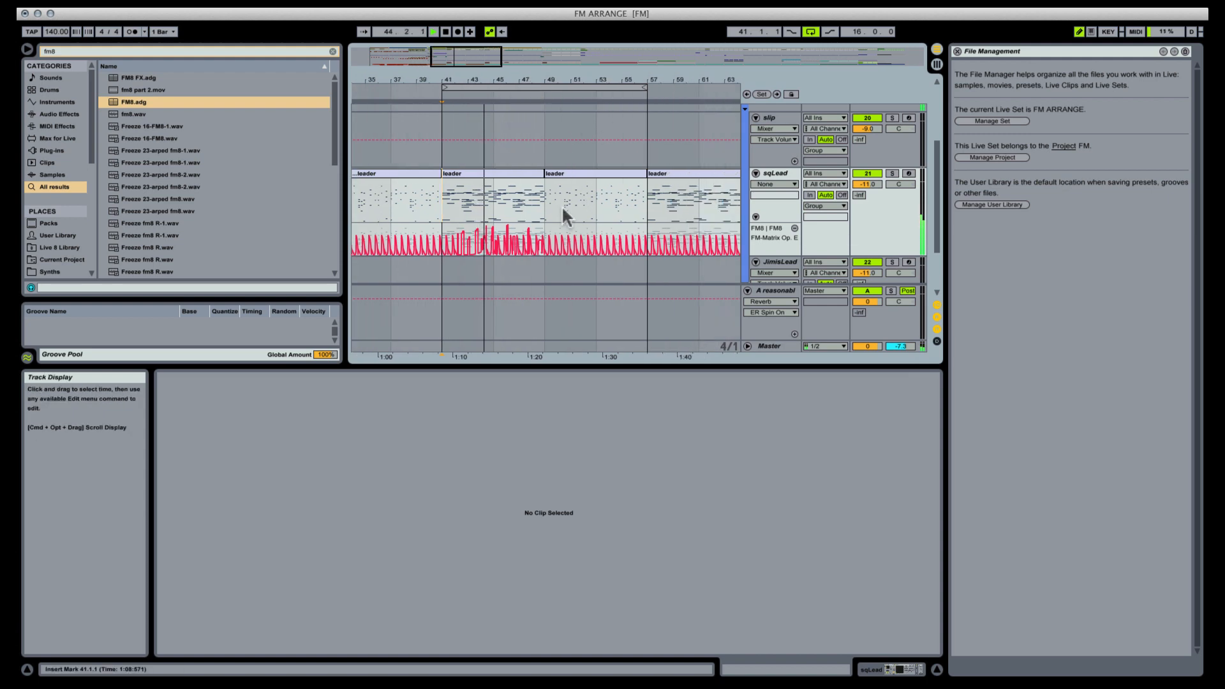
# Step: Open the leads clip at bar 49 on the resampling track, then solo, play and unfold that track
pyautogui.scroll(5, 561, 205)
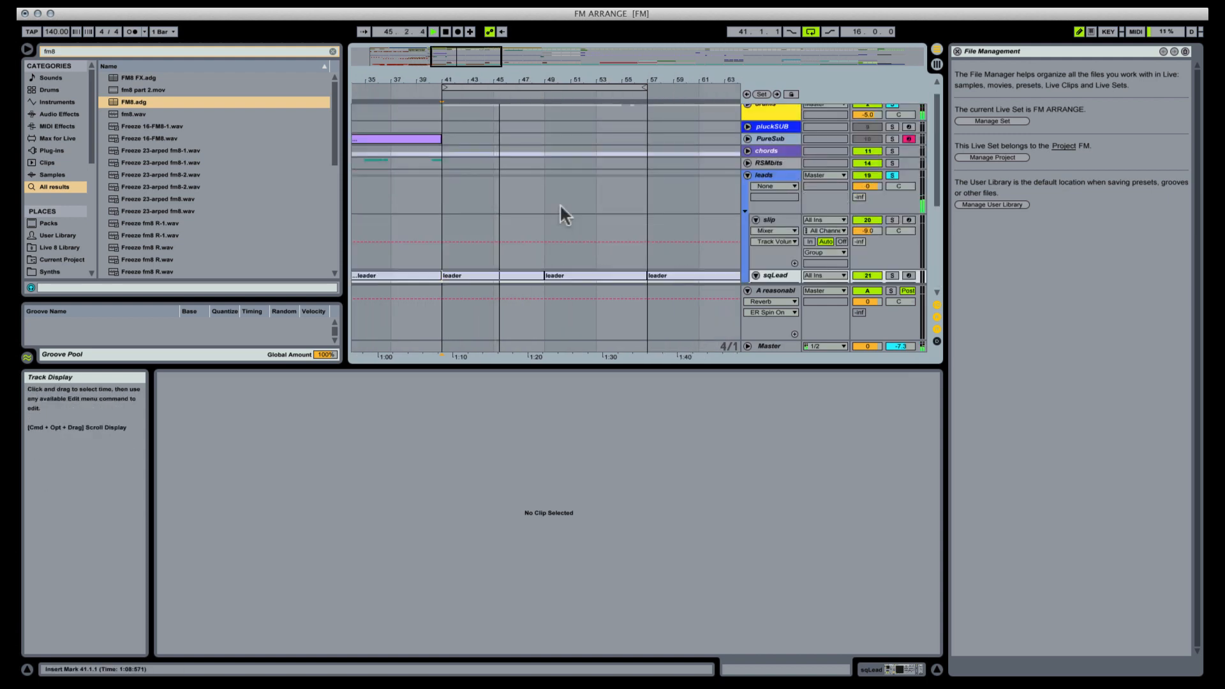
pyautogui.scroll(-5, 560, 206)
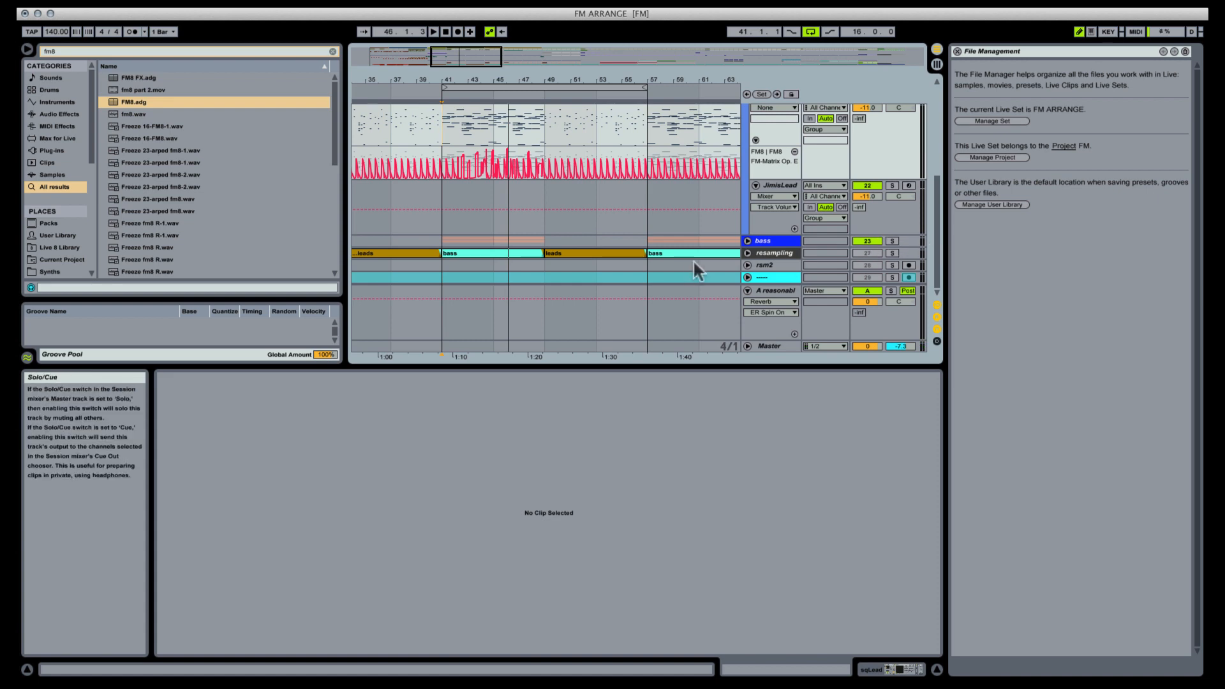
pyautogui.click(583, 252)
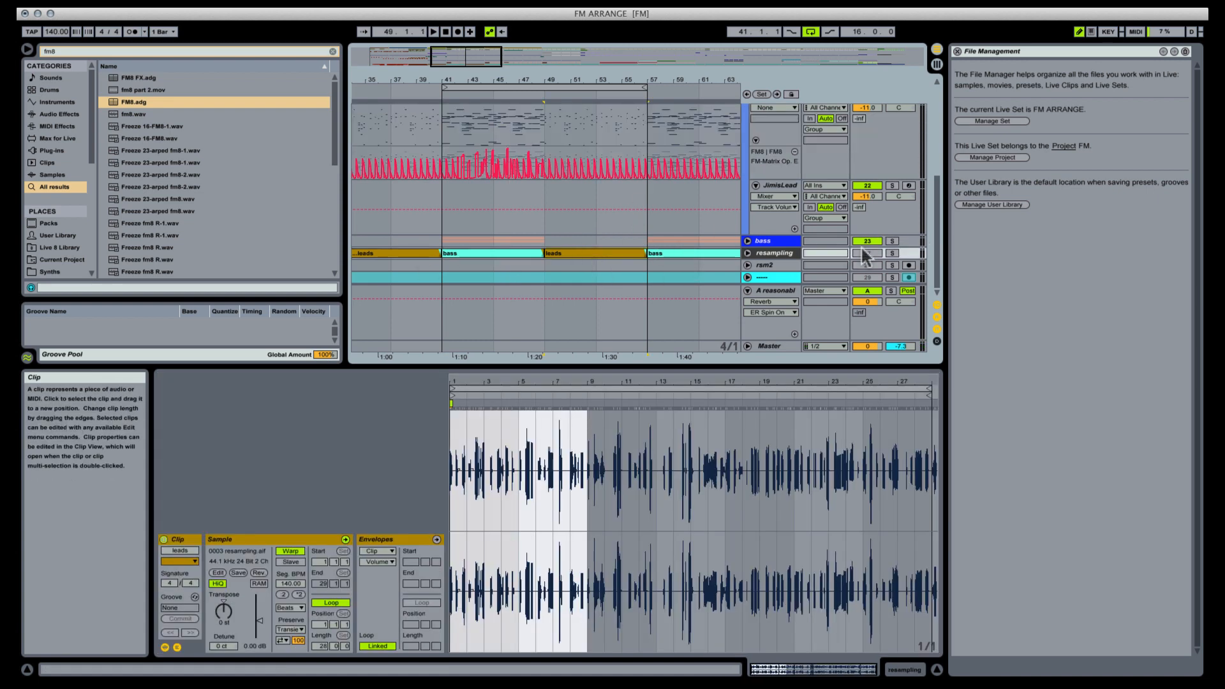
pyautogui.click(892, 253)
pyautogui.press('space')
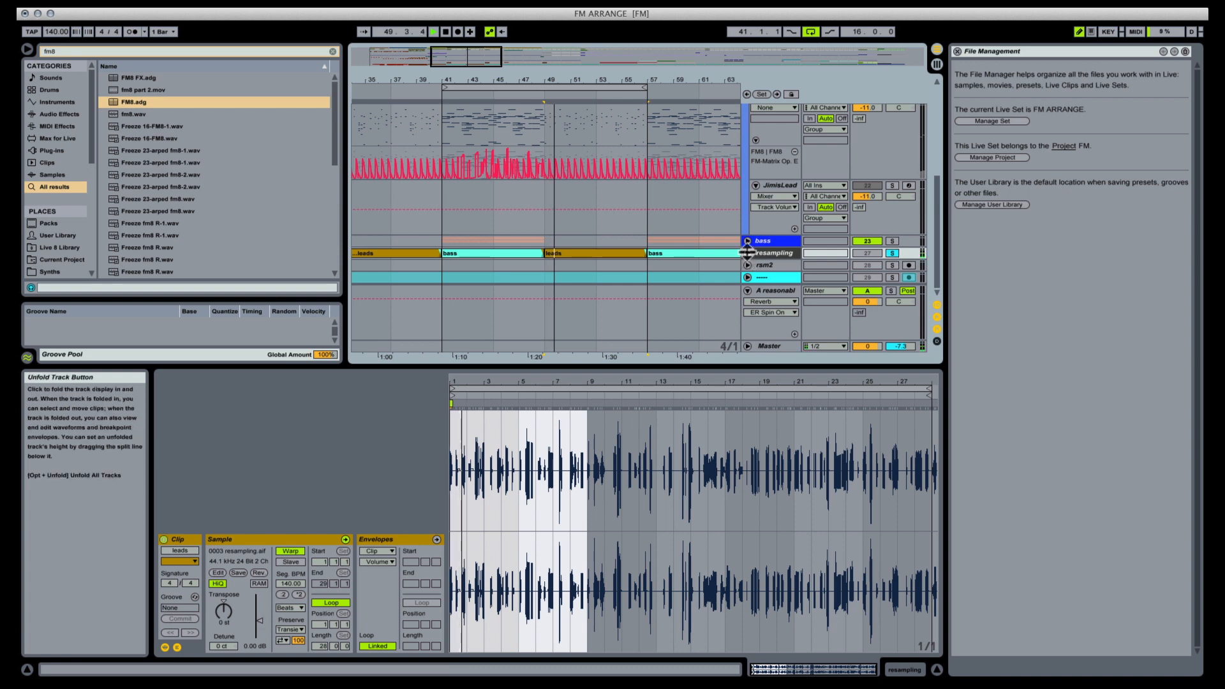
pyautogui.click(747, 253)
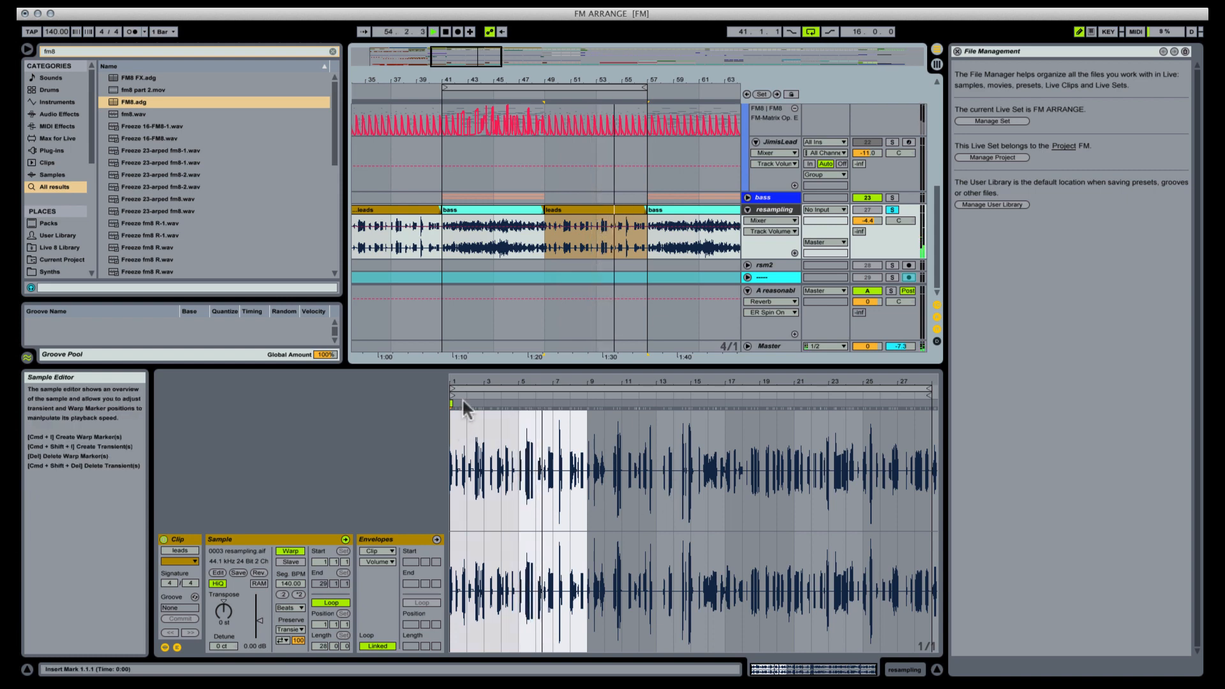
# Step: Try starting the leads clip at bar 49 from 9.1.1 of its sample and play it
pyautogui.press('space')
pyautogui.moveTo(453, 399); pyautogui.dragTo(590, 399)
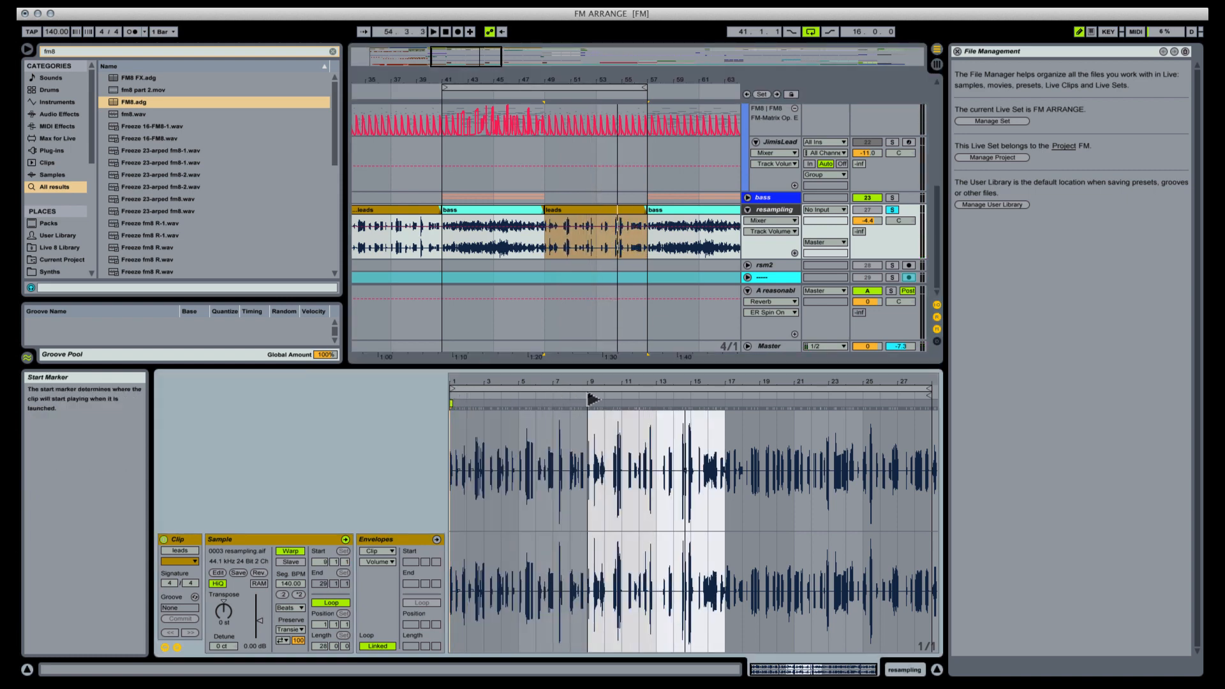
pyautogui.press('space')
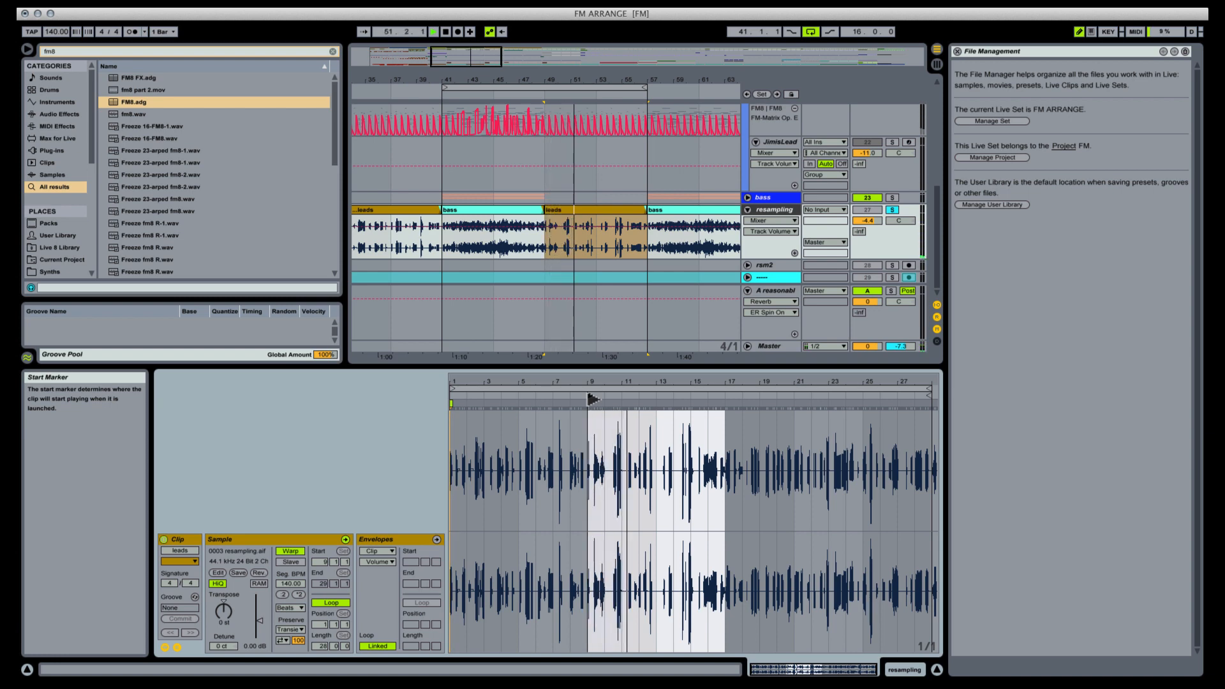
# Step: Route the Soundflower (2ch) output to Komplete Audio 6 and move the sample start of the leads clip at bar 49 to 21.1.1
pyautogui.click(766, 3)
pyautogui.click(799, 88)
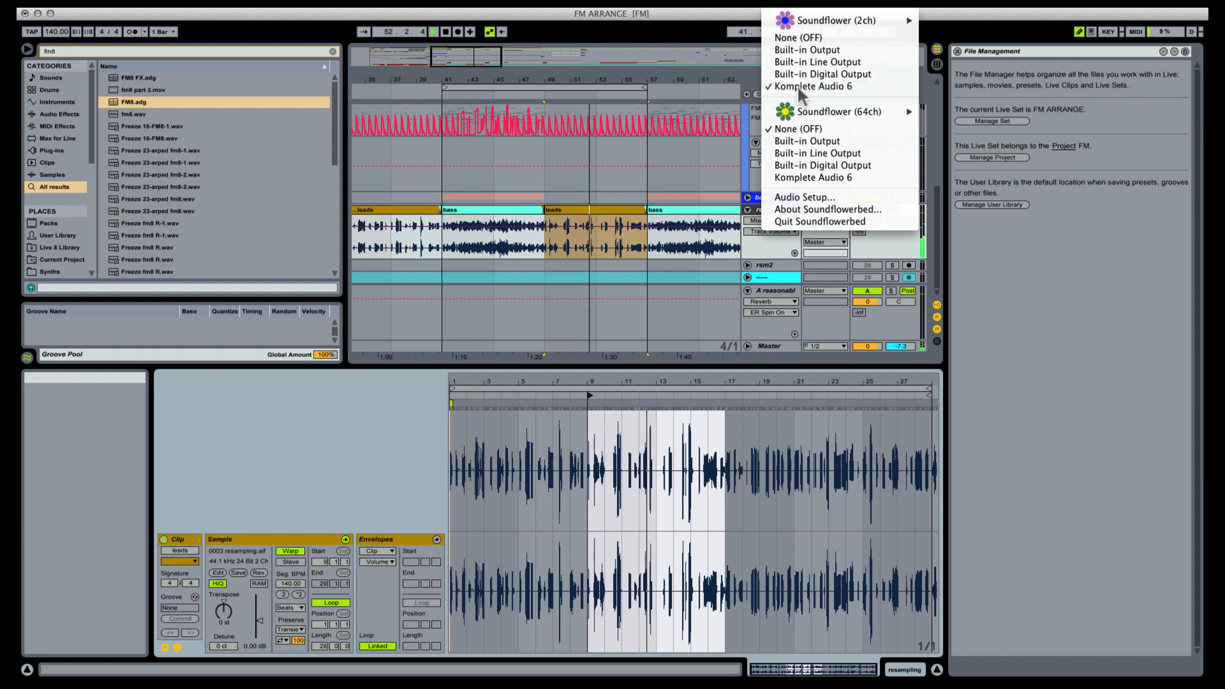
pyautogui.moveTo(592, 398); pyautogui.dragTo(797, 395)
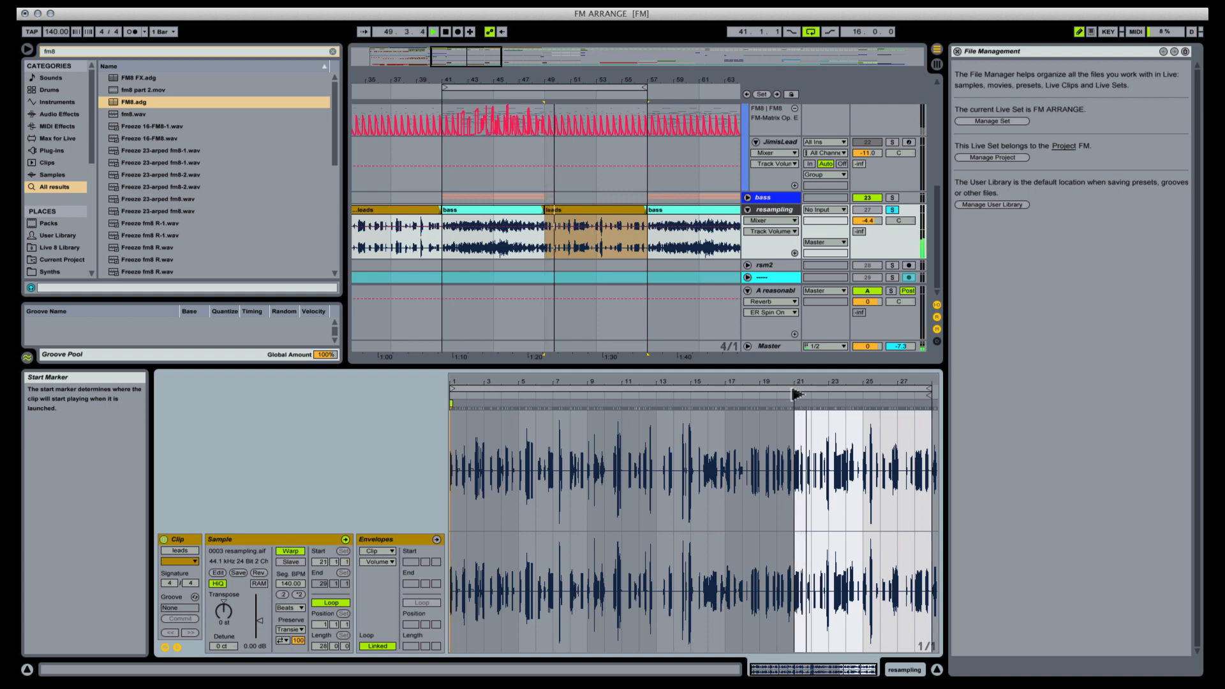
pyautogui.click(626, 210)
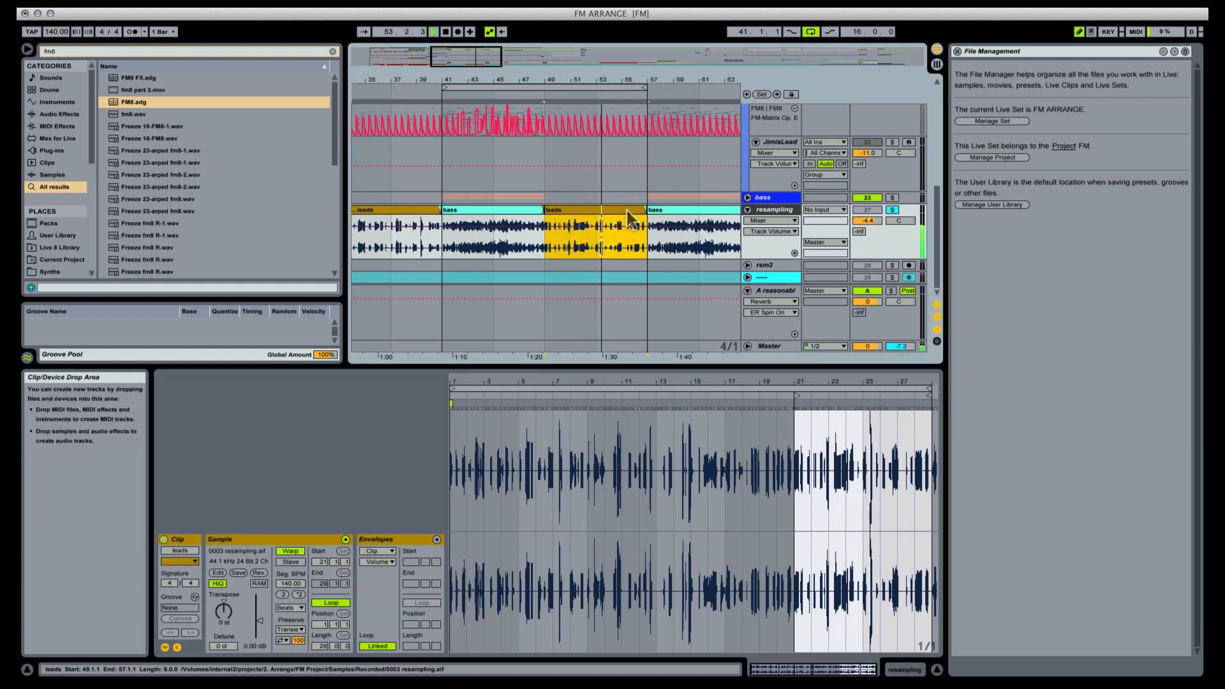
# Step: Insert an audio track after GlitchHop in the bass group and copy the resampling track's leads clip onto it at bar 49
pyautogui.click(747, 197)
pyautogui.scroll(-3, 610, 175)
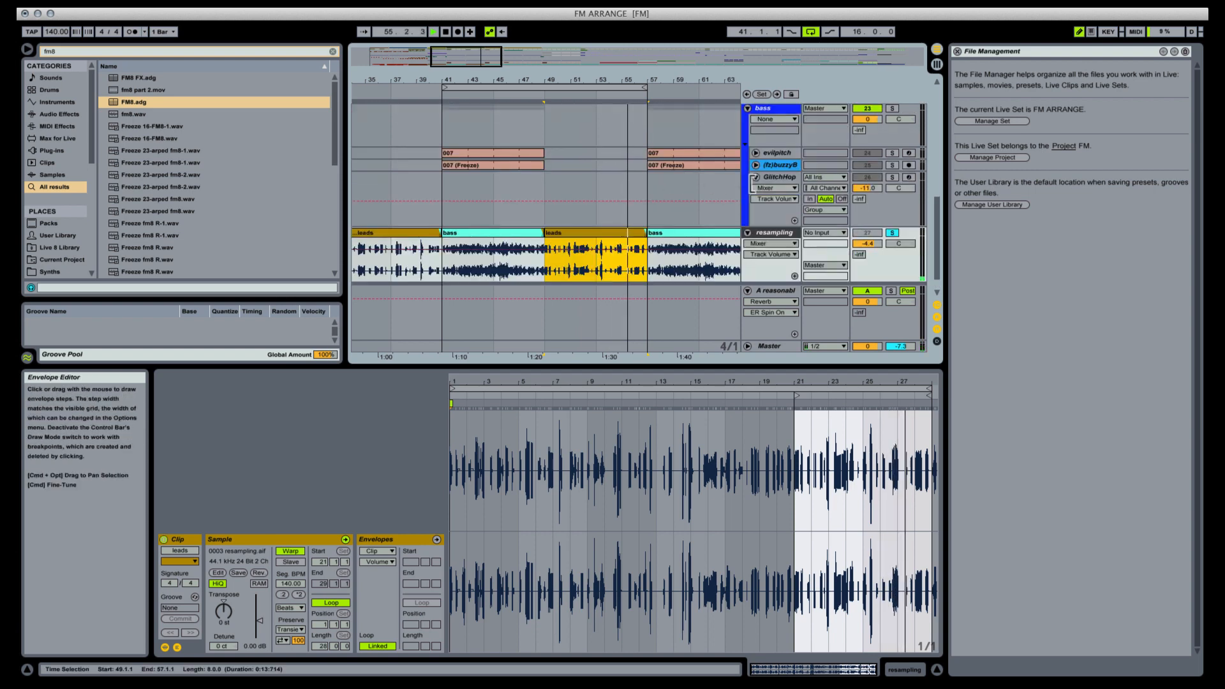
pyautogui.click(785, 179)
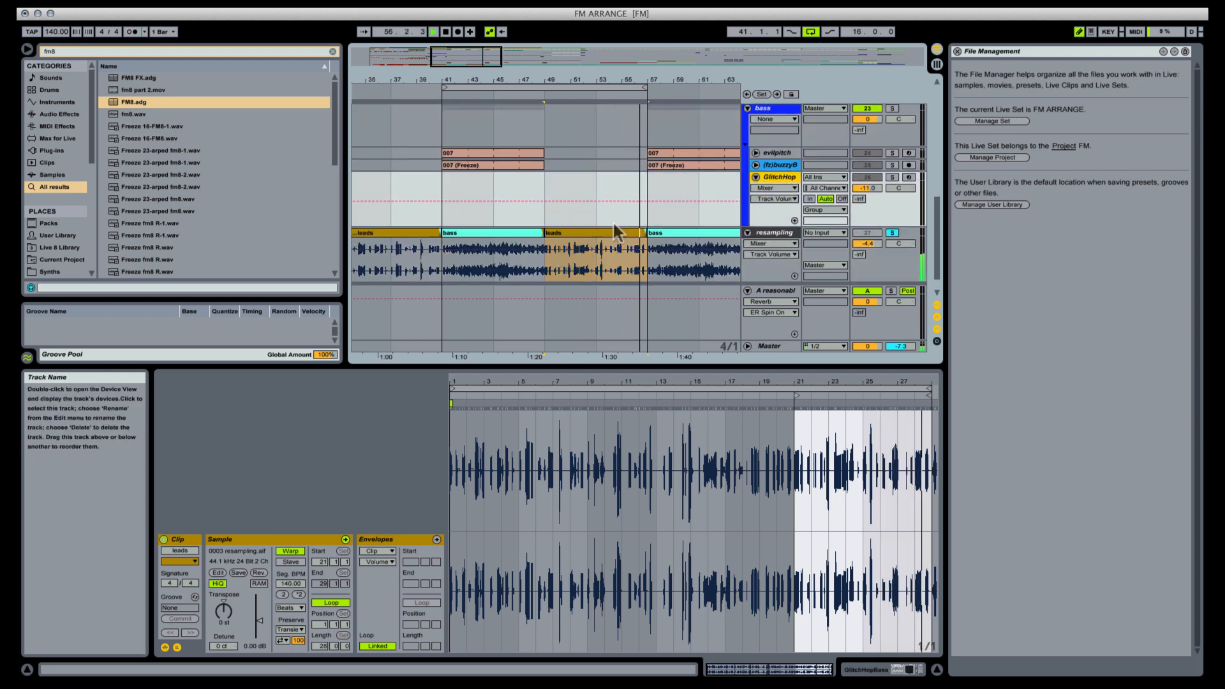
pyautogui.hotkey('ctrl', 't')
pyautogui.scroll(-2, 637, 238)
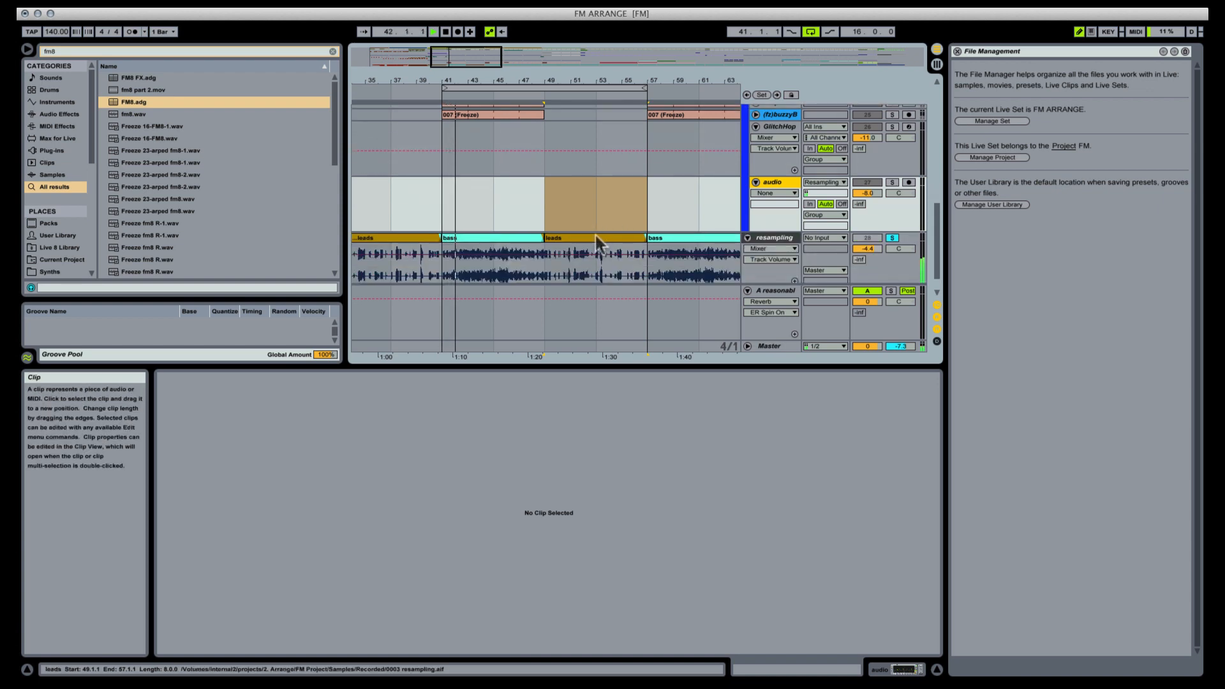
pyautogui.moveTo(595, 237); pyautogui.dragTo(596, 205)
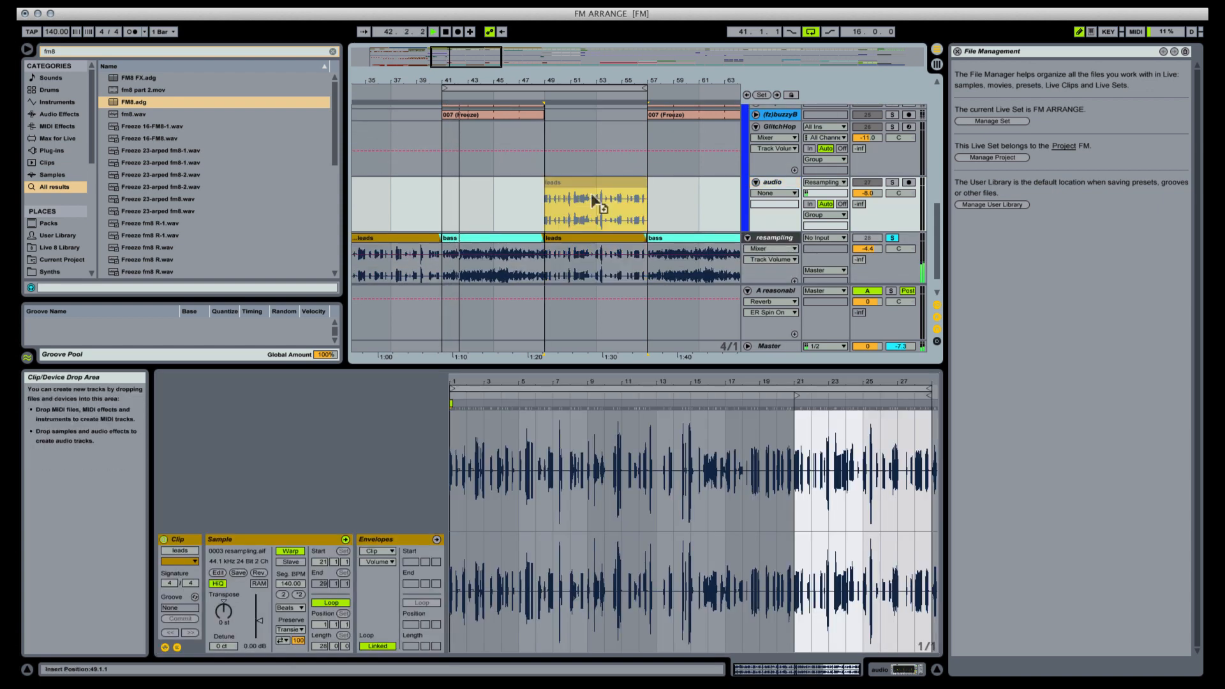
pyautogui.click(599, 237)
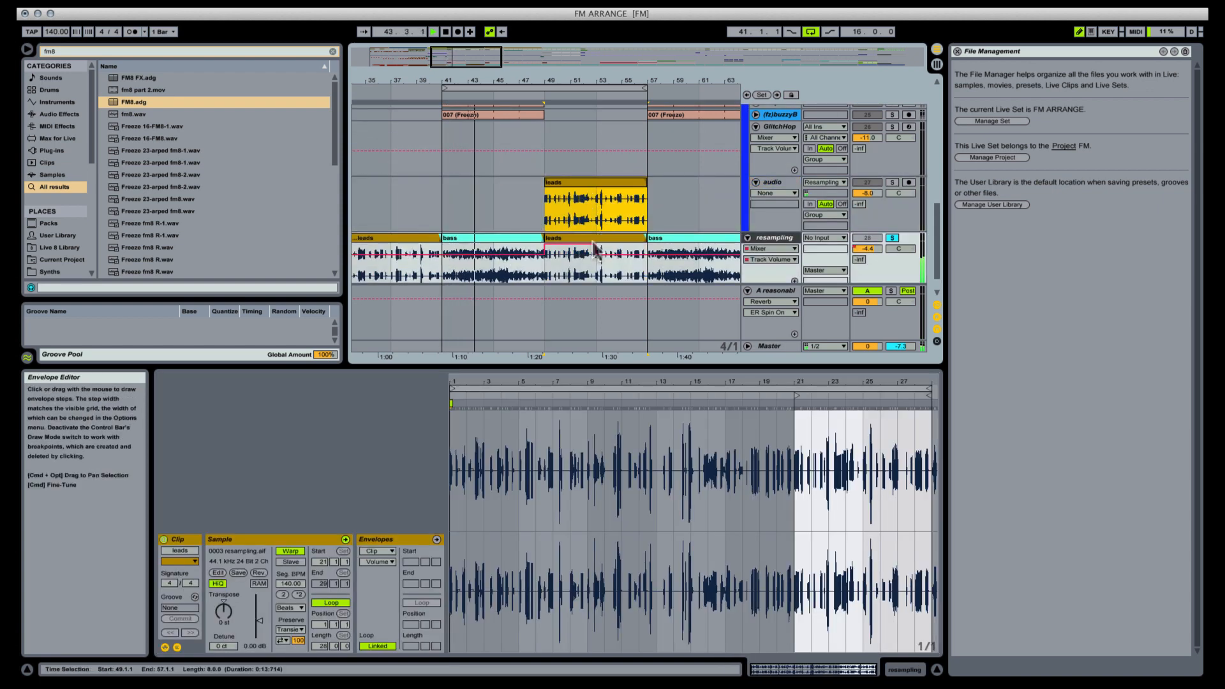
pyautogui.hotkey('ctrl', 'b')
# Step: Move the sample start of the resampling track's bass clip at bar 41 to 9.1.1 and play it
pyautogui.click(518, 237)
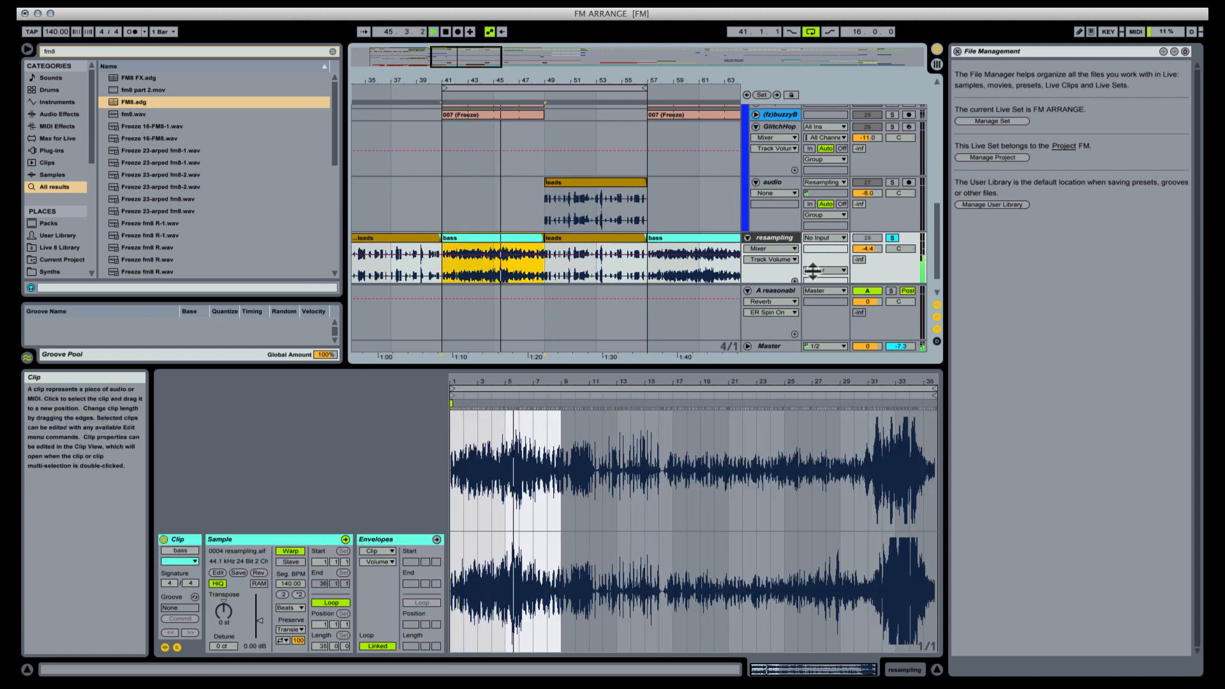
pyautogui.press('space')
pyautogui.moveTo(453, 398); pyautogui.dragTo(568, 400)
pyautogui.press('space')
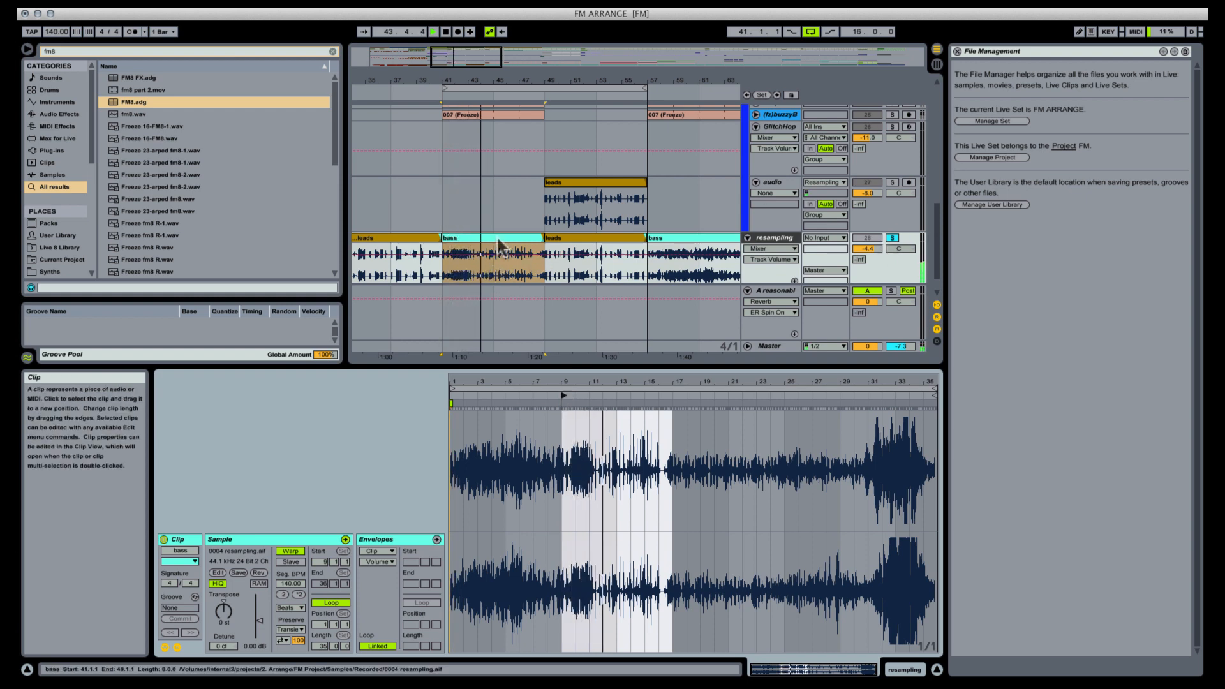
# Step: Split the resampling track's bass clip at bar 43 and copy its first two bars to bar 47 of the new audio track
pyautogui.click(488, 262)
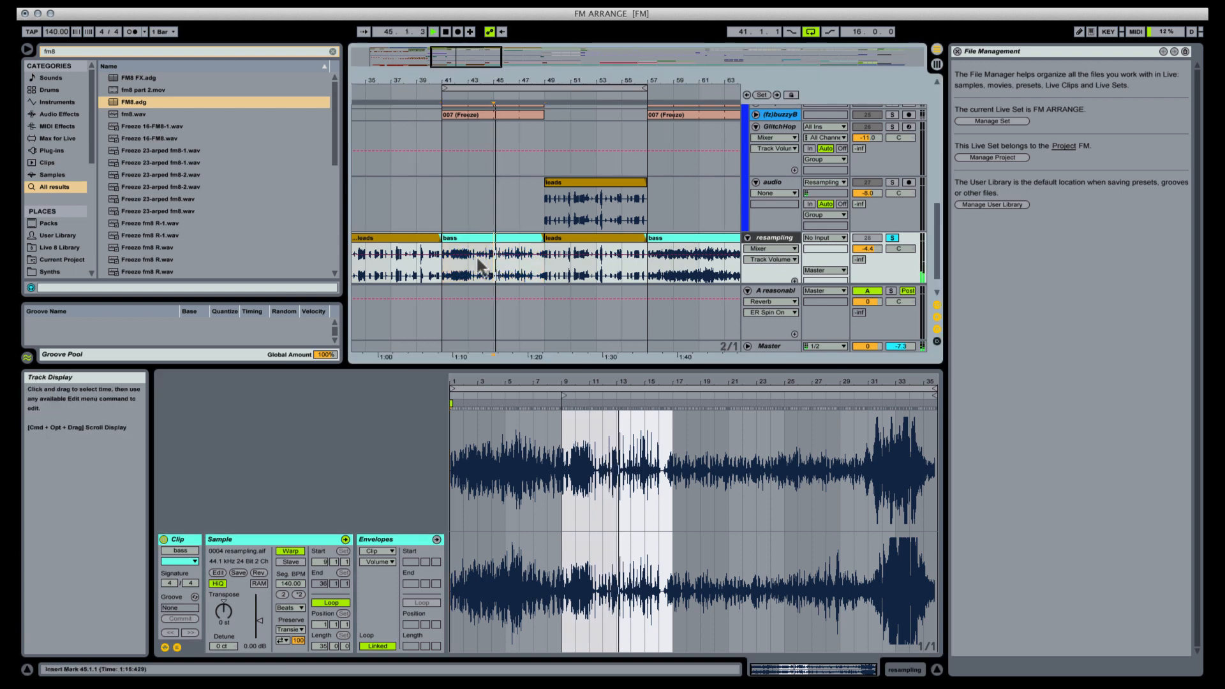
pyautogui.click(464, 259)
pyautogui.press('space')
pyautogui.press('super+e')
pyautogui.click(455, 239)
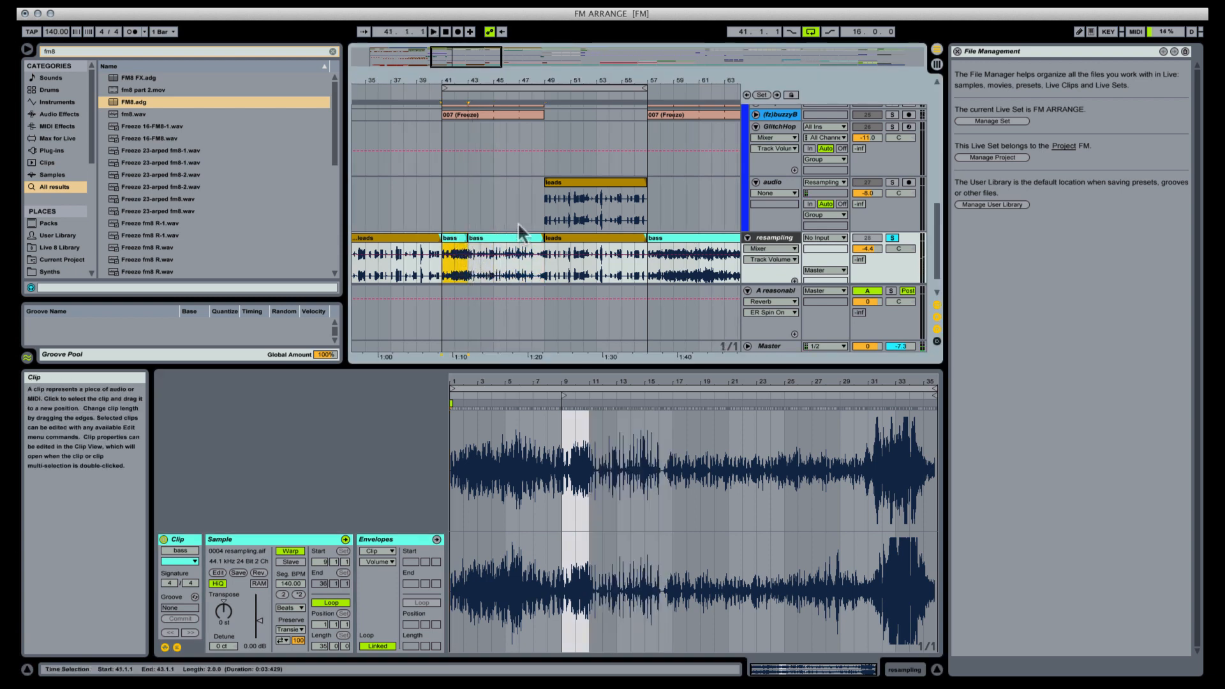
pyautogui.moveTo(518, 224); pyautogui.dragTo(533, 203)
# Step: Solo the bass, leads and drums groups
pyautogui.scroll(3, 457, 168)
pyautogui.scroll(2, 695, 179)
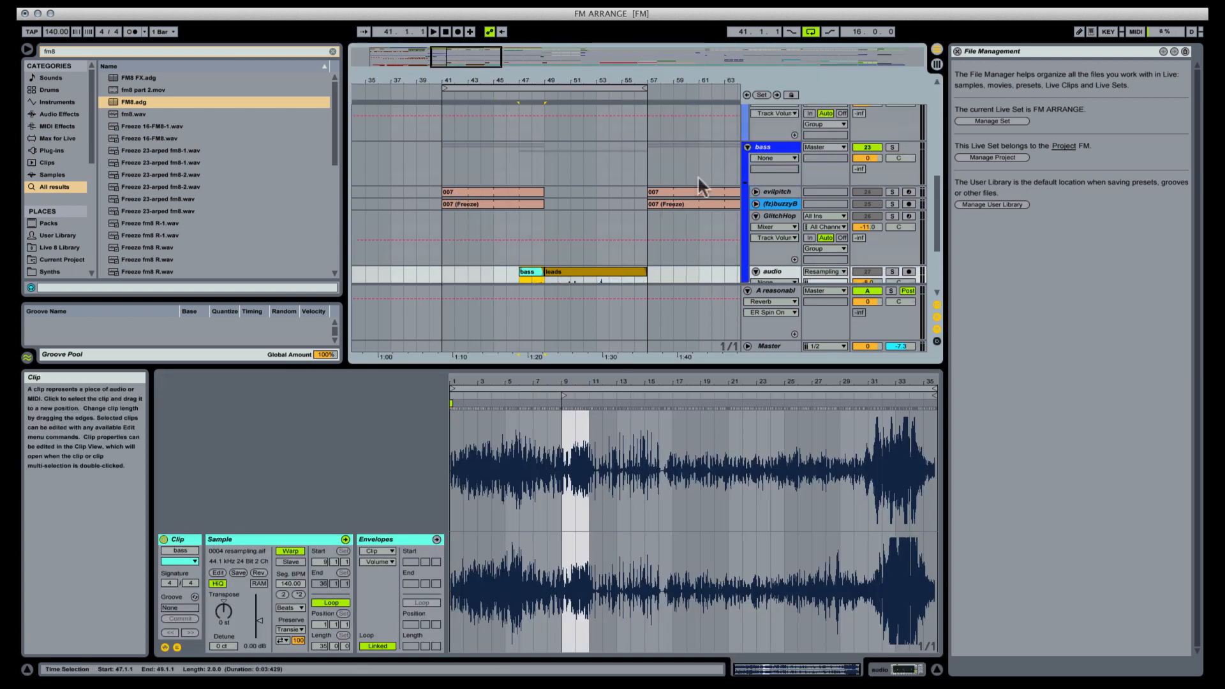
pyautogui.scroll(3, 698, 174)
pyautogui.click(891, 185)
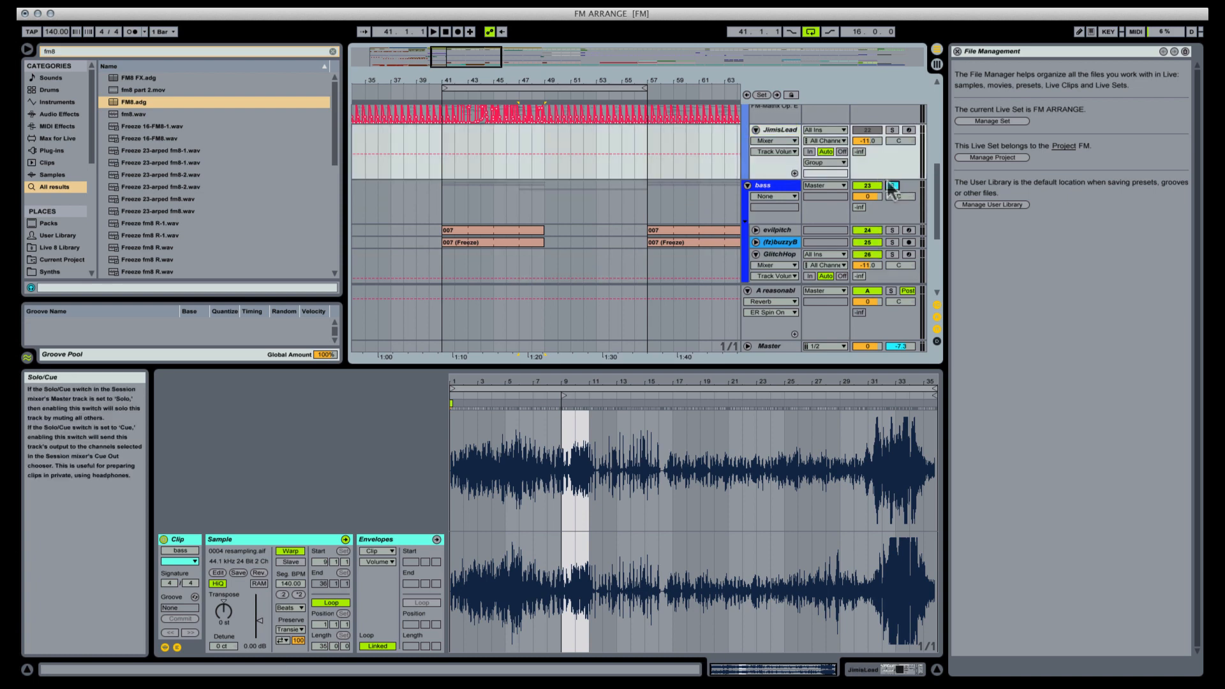
pyautogui.scroll(3, 881, 178)
pyautogui.scroll(5, 893, 169)
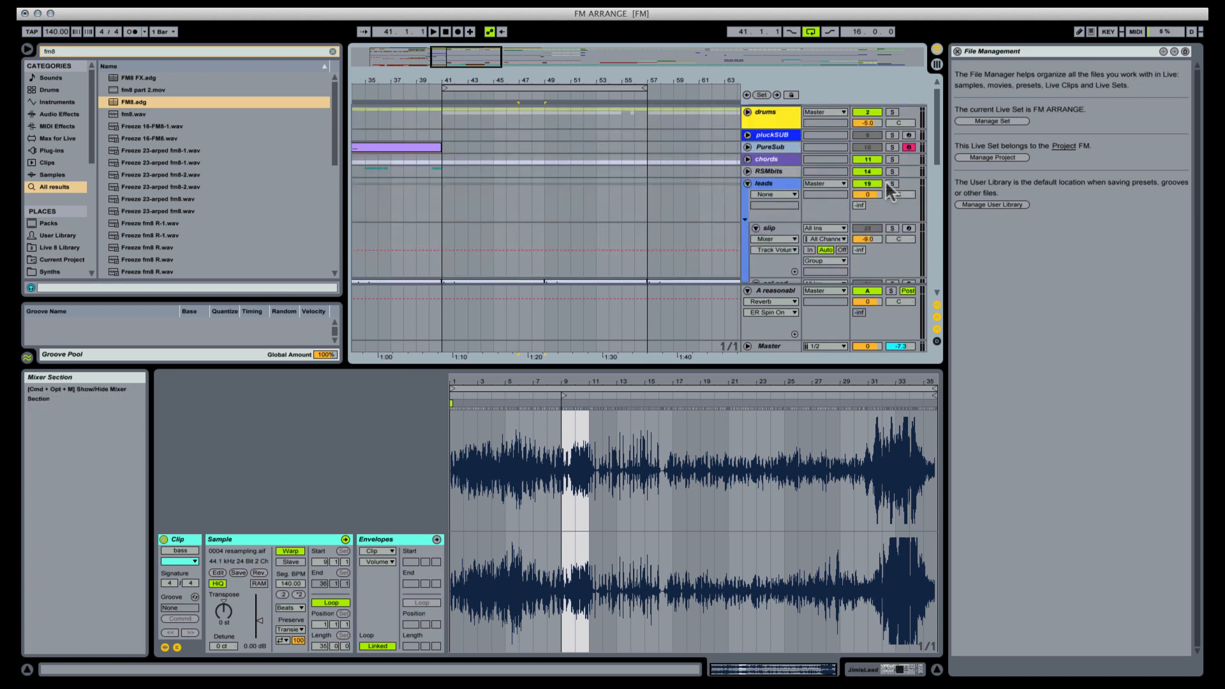
pyautogui.click(887, 185)
pyautogui.click(893, 112)
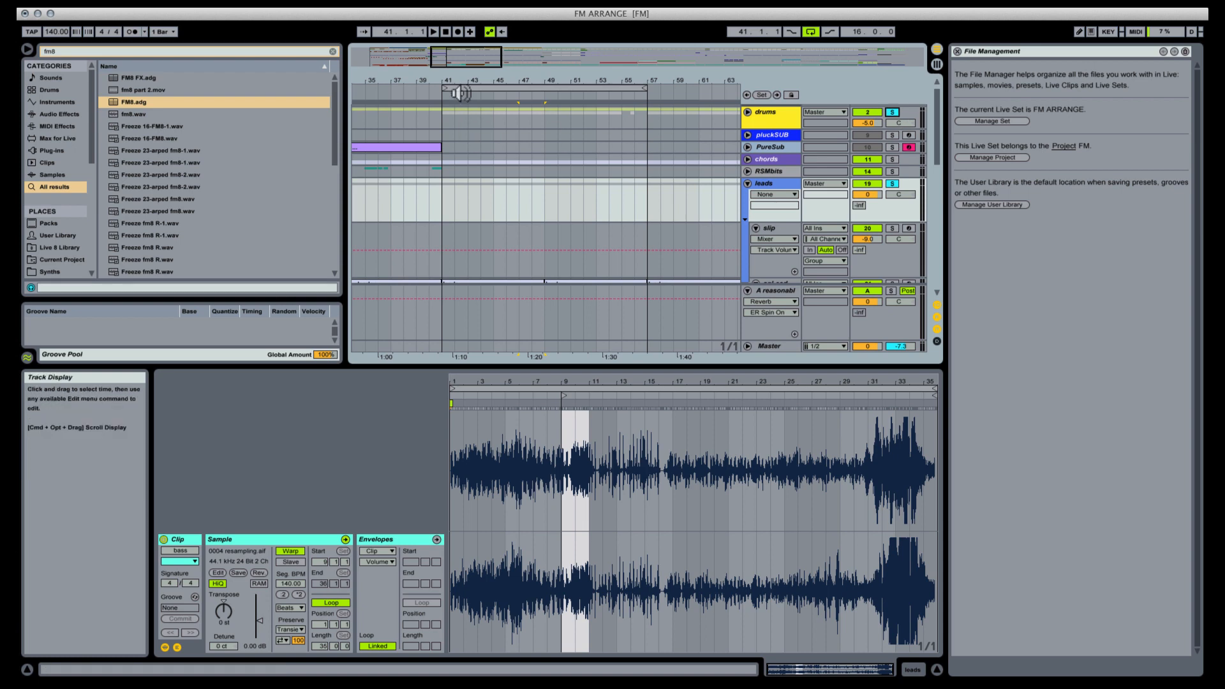
# Step: Turn off the resampling track's solo and play the soloed groups from bar 41
pyautogui.click(469, 111)
pyautogui.scroll(-5, 479, 121)
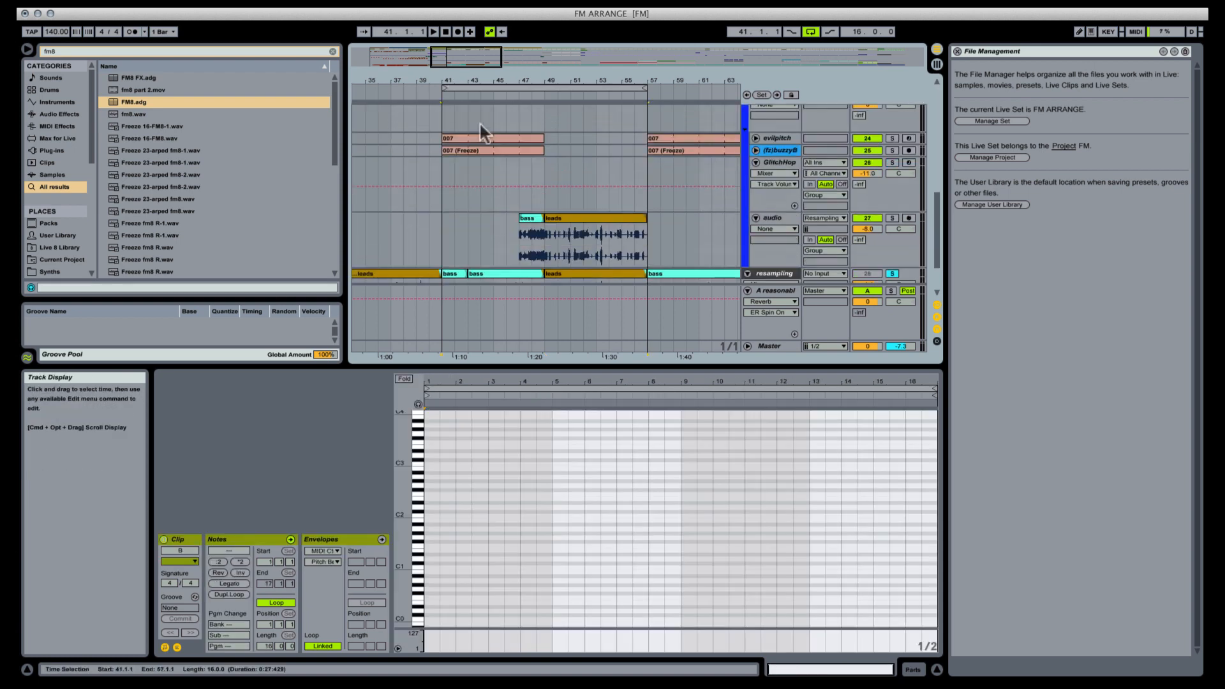
pyautogui.press('space')
pyautogui.scroll(-3, 482, 131)
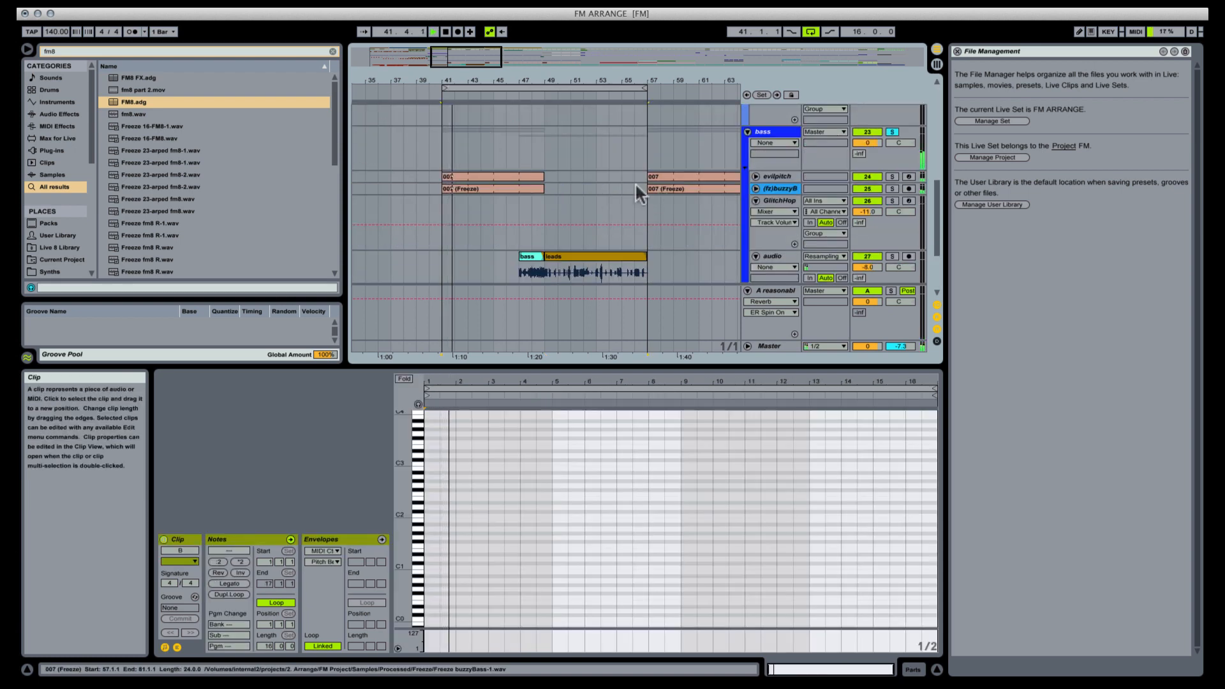
pyautogui.scroll(-3, 635, 183)
pyautogui.click(892, 236)
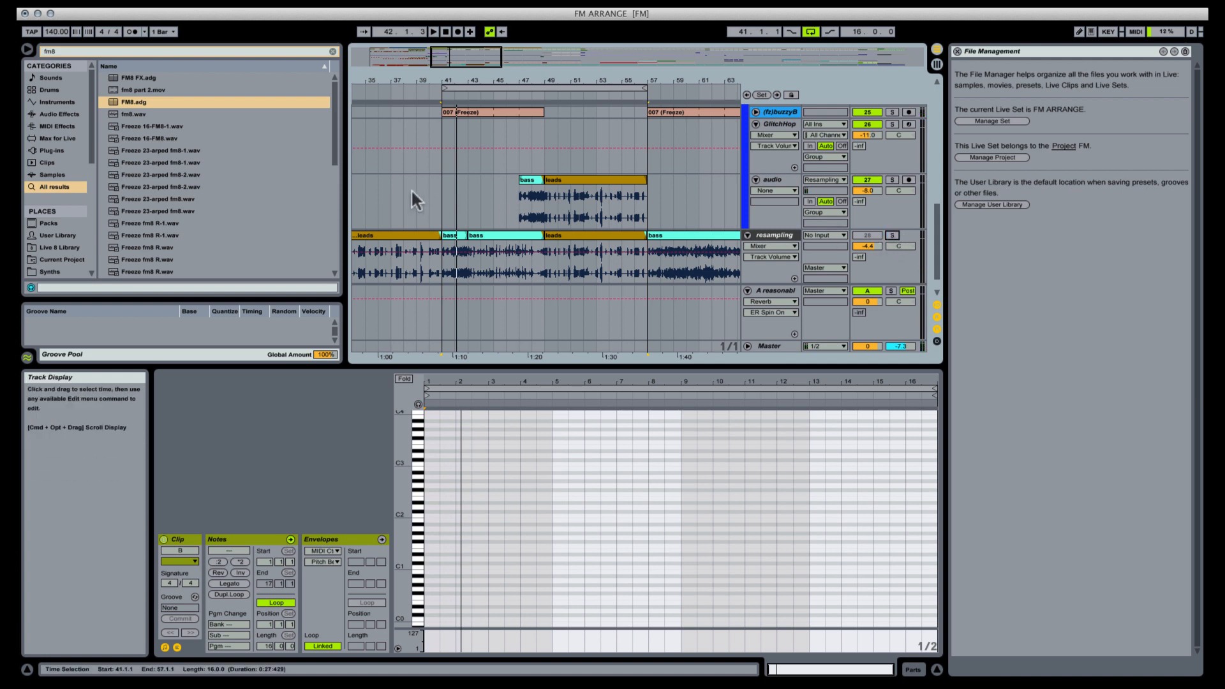
pyautogui.press('space')
pyautogui.scroll(4, 457, 196)
# Step: Unfold the evilpitch and buzzyBass tracks and follow the bass group's clips through playback past bar 49
pyautogui.click(757, 203)
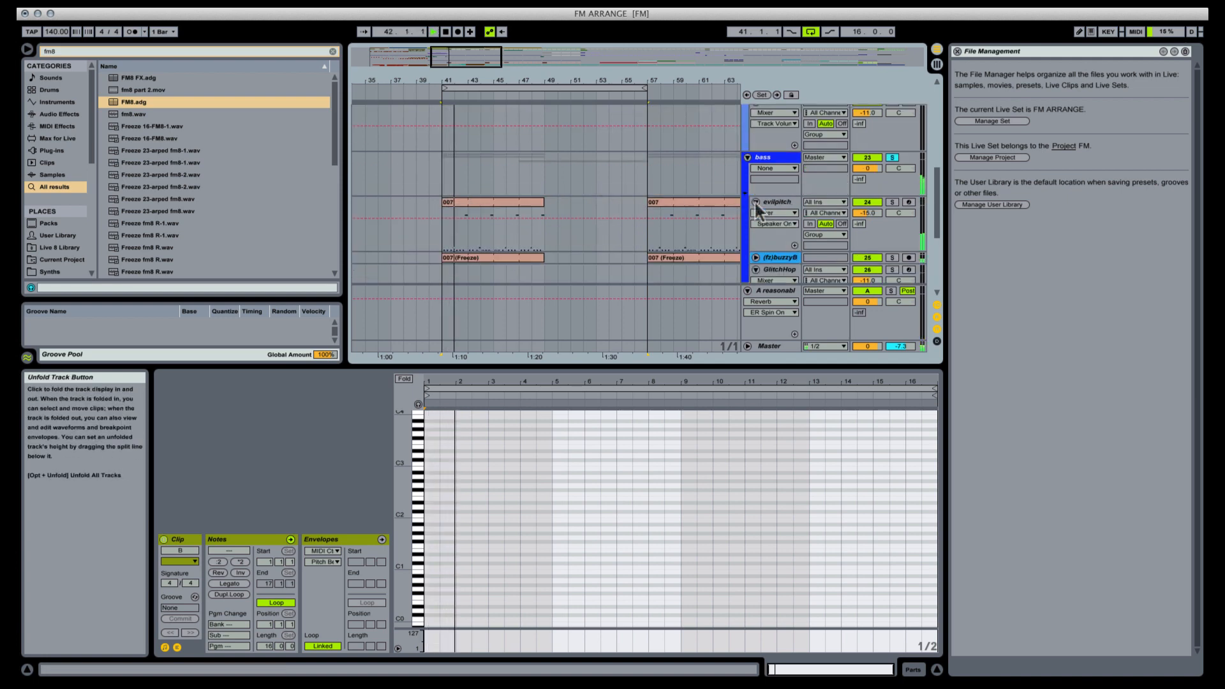
pyautogui.scroll(-2, 720, 206)
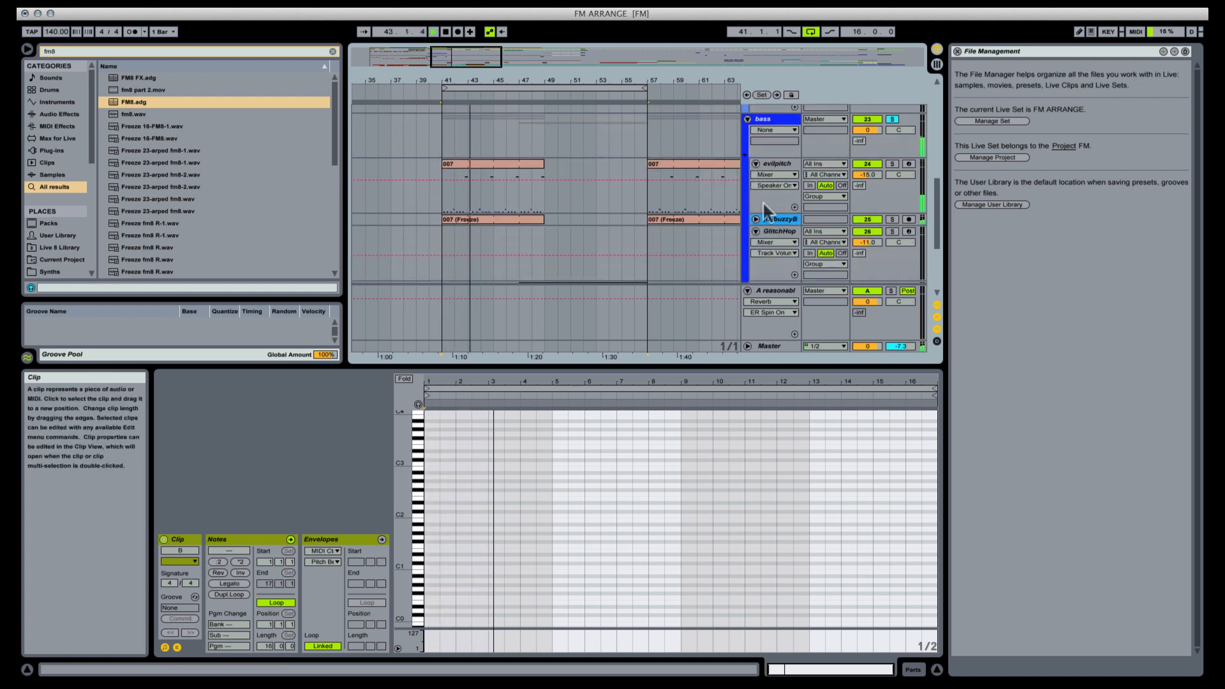
pyautogui.click(757, 220)
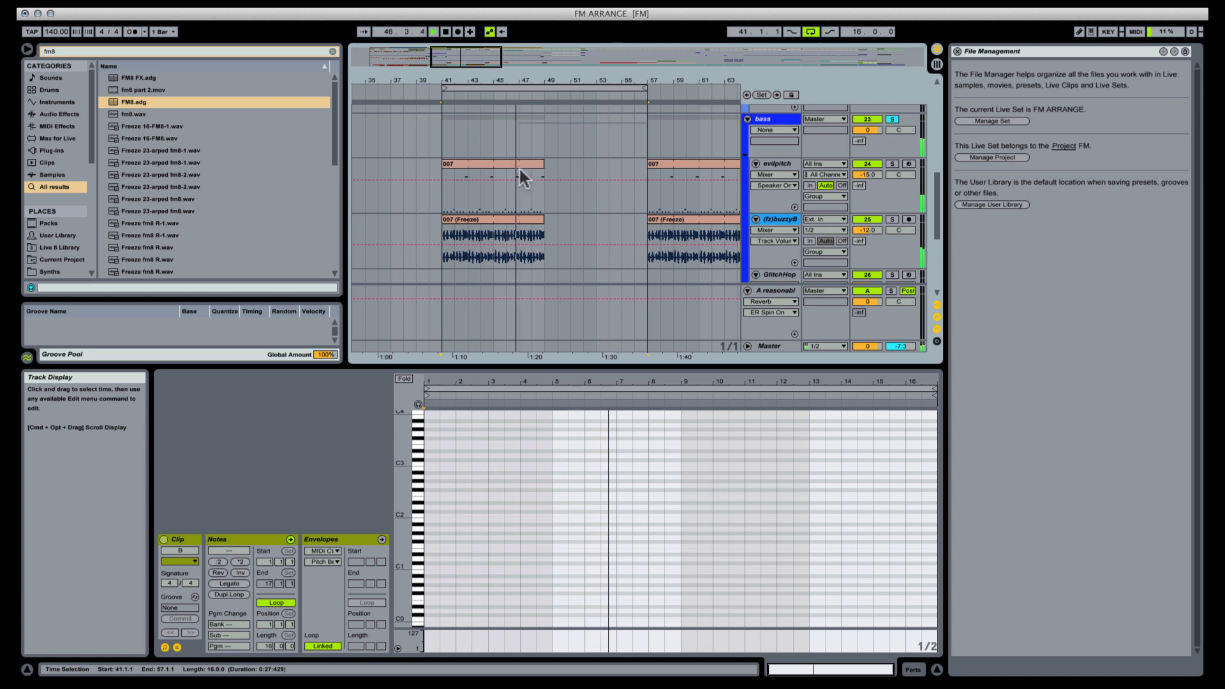
pyautogui.scroll(-4, 528, 181)
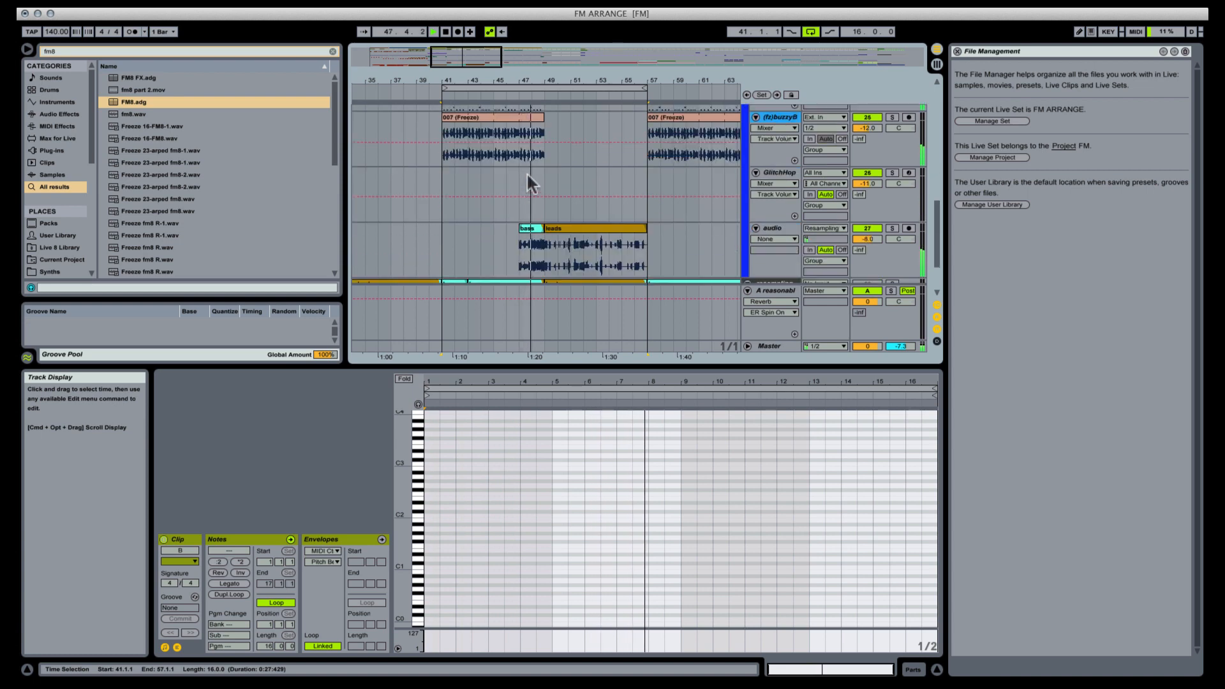
pyautogui.scroll(-3, 529, 184)
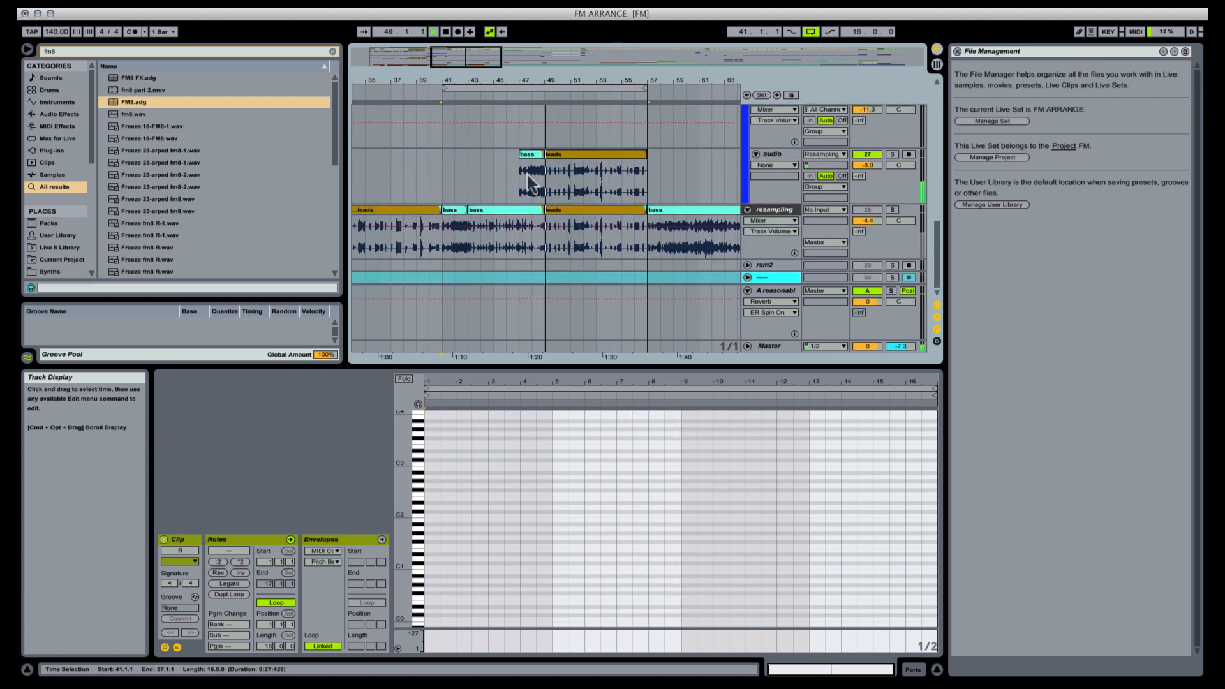
pyautogui.scroll(2, 555, 172)
pyautogui.scroll(2, 561, 170)
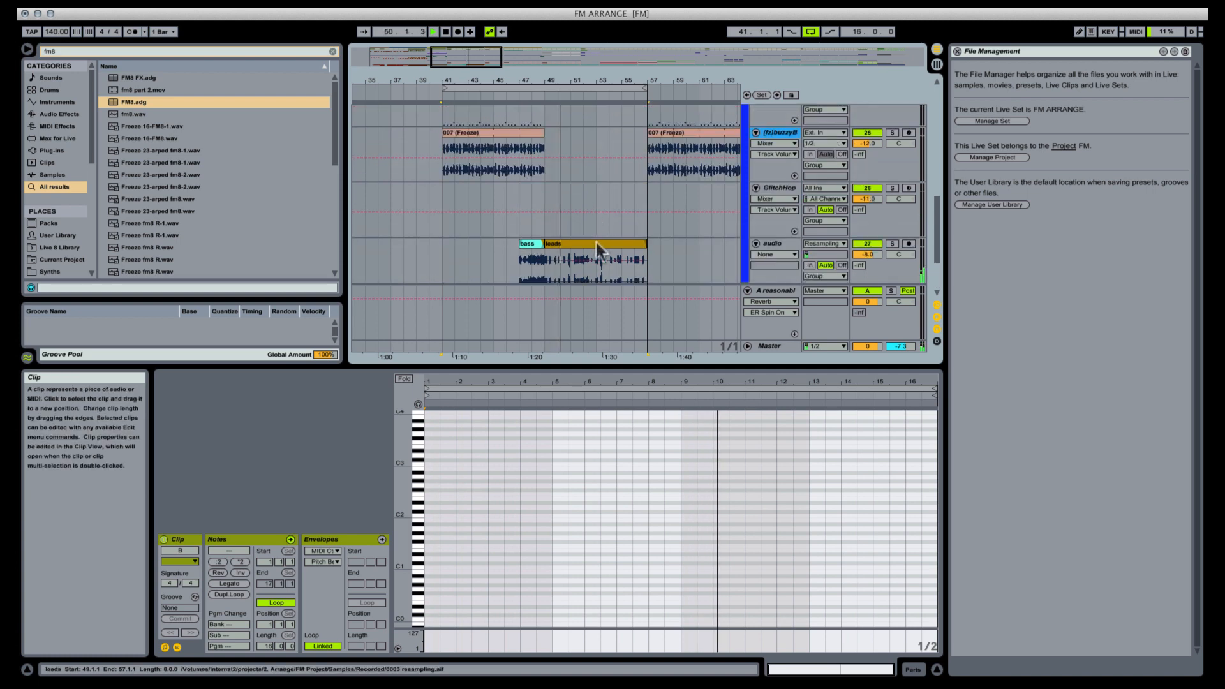
# Step: Deactivate the bass clip at bar 47 and the leads clip at bar 49 on the new audio track
pyautogui.click(596, 240)
pyautogui.click(538, 251)
pyautogui.scroll(5, 501, 132)
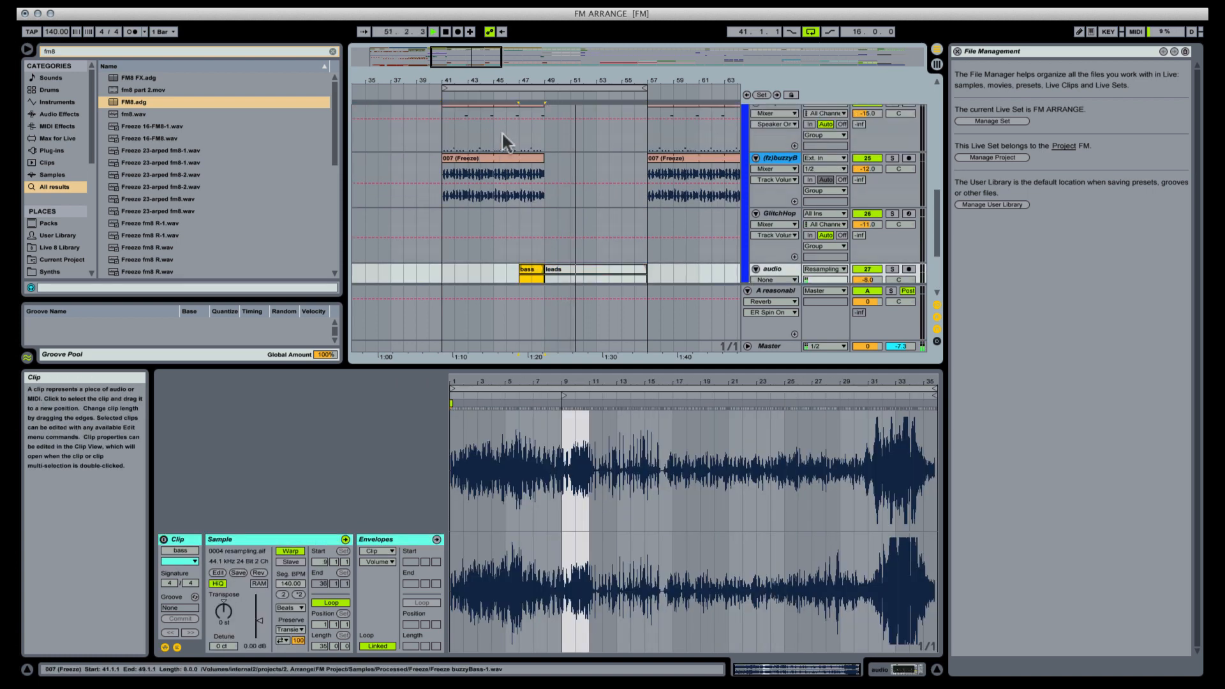
# Step: Open the 007 clip at bar 41 on evilpitch and play from there
pyautogui.scroll(5, 511, 143)
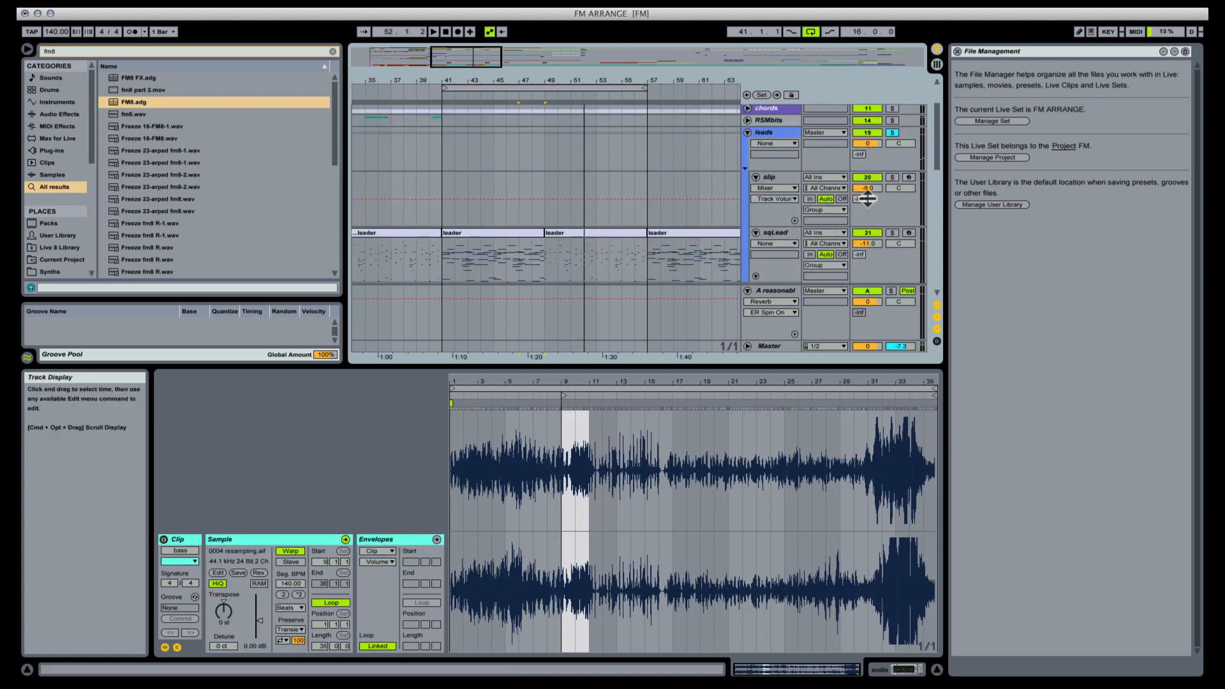
pyautogui.scroll(-5, 397, 221)
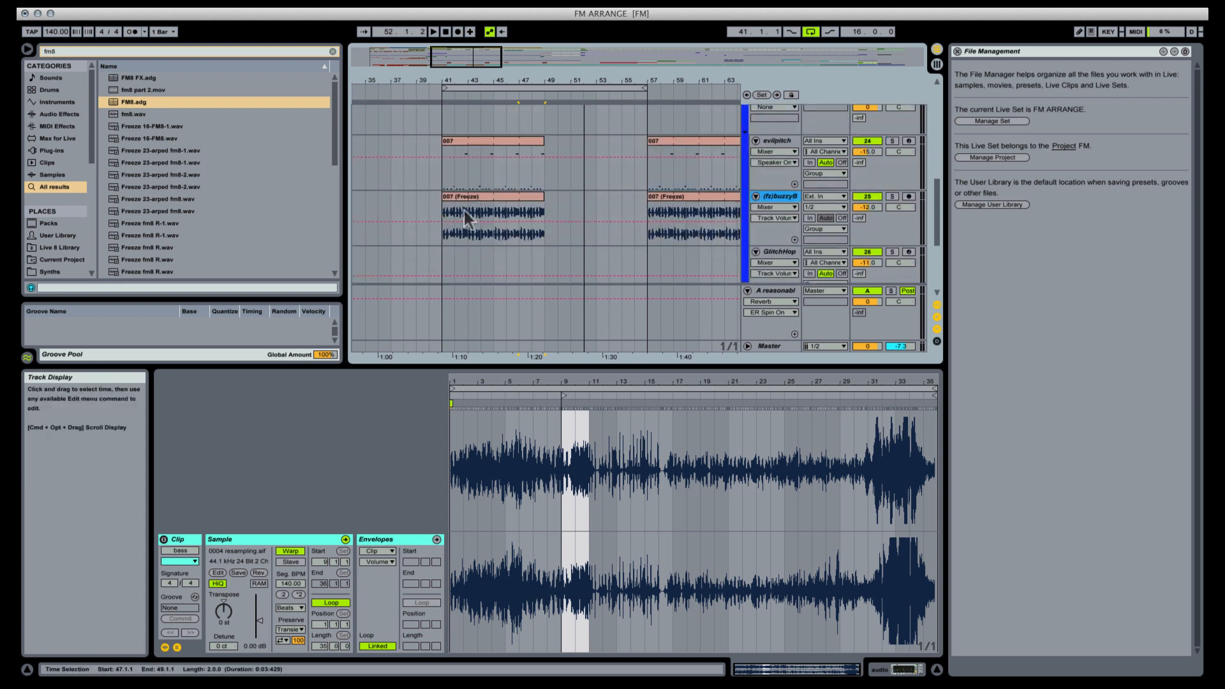
pyautogui.click(469, 139)
pyautogui.press('space')
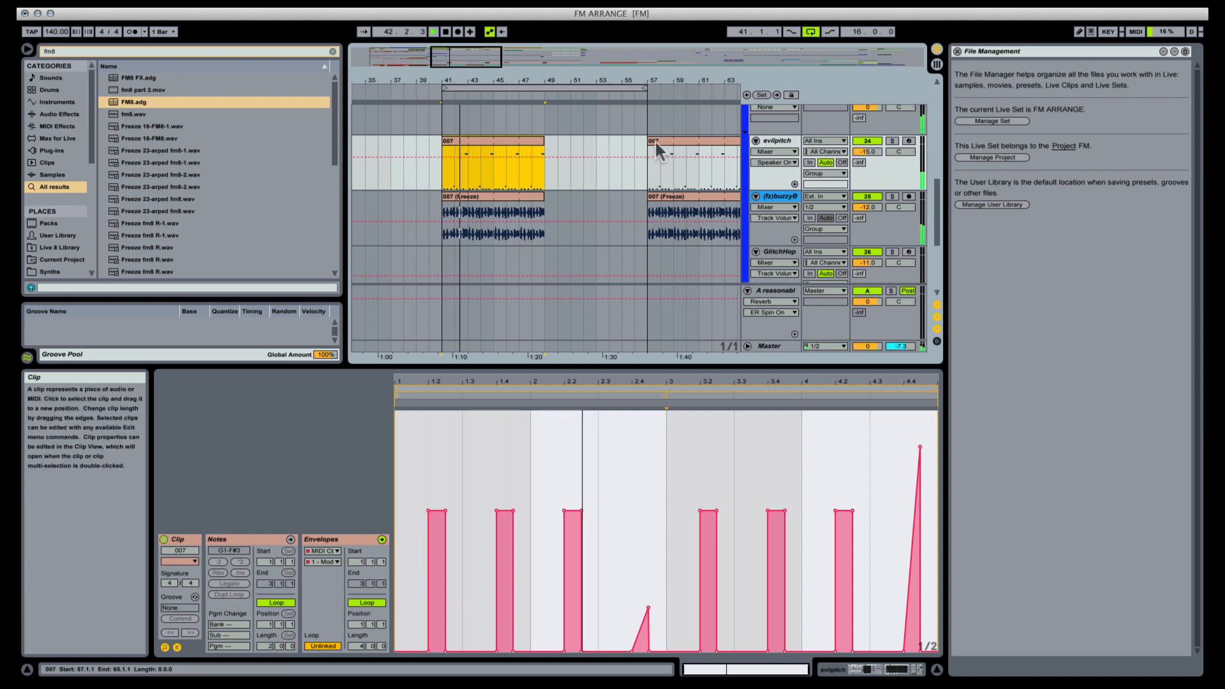
pyautogui.scroll(2, 715, 137)
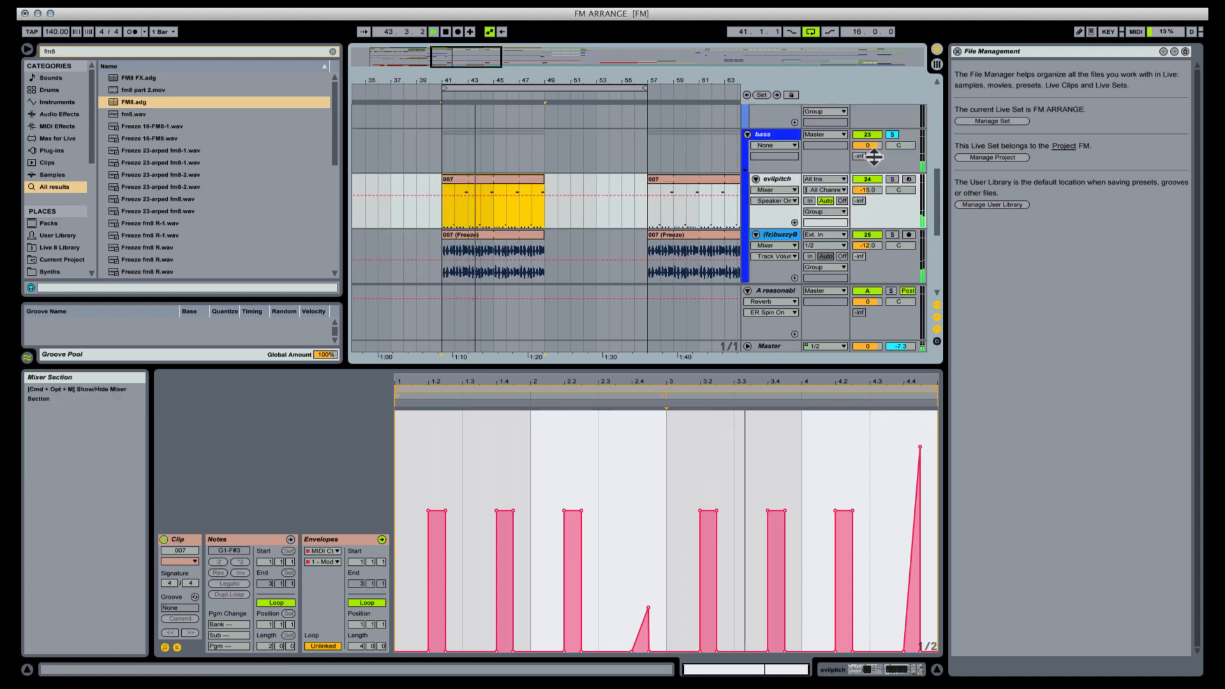
# Step: Switch the solo from the bass group to the buzzyBass track and play its 007 (Freeze) clip at bar 41
pyautogui.press('space')
pyautogui.click(892, 134)
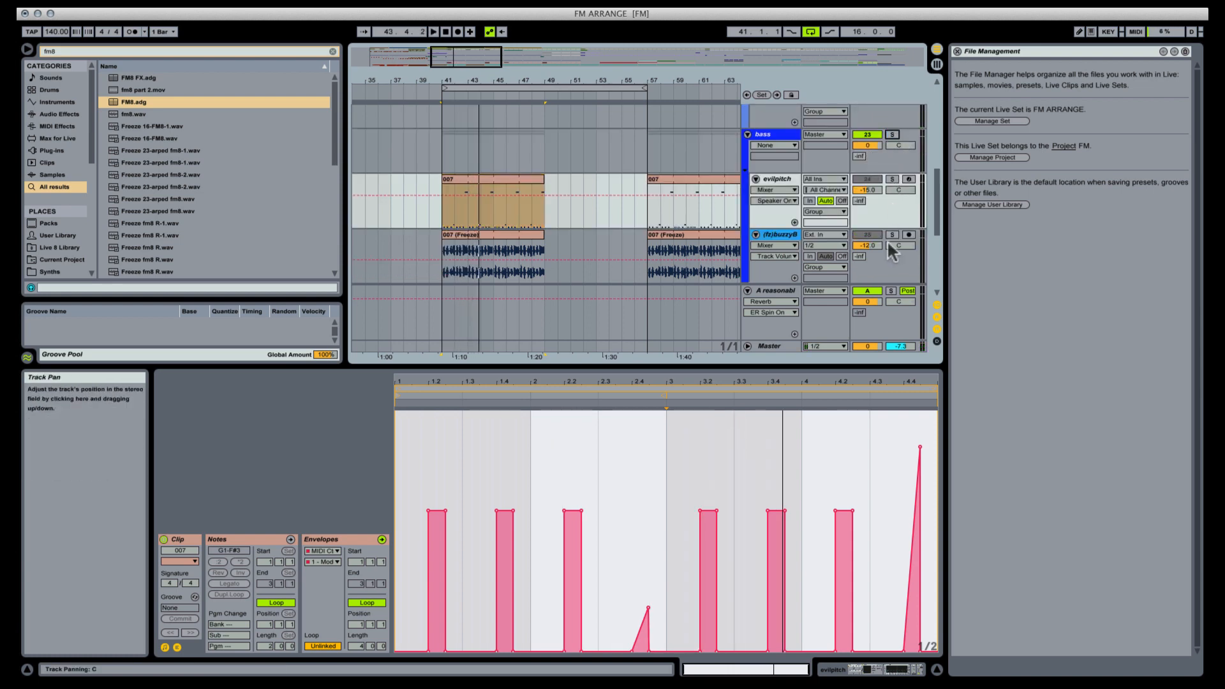
pyautogui.press('space')
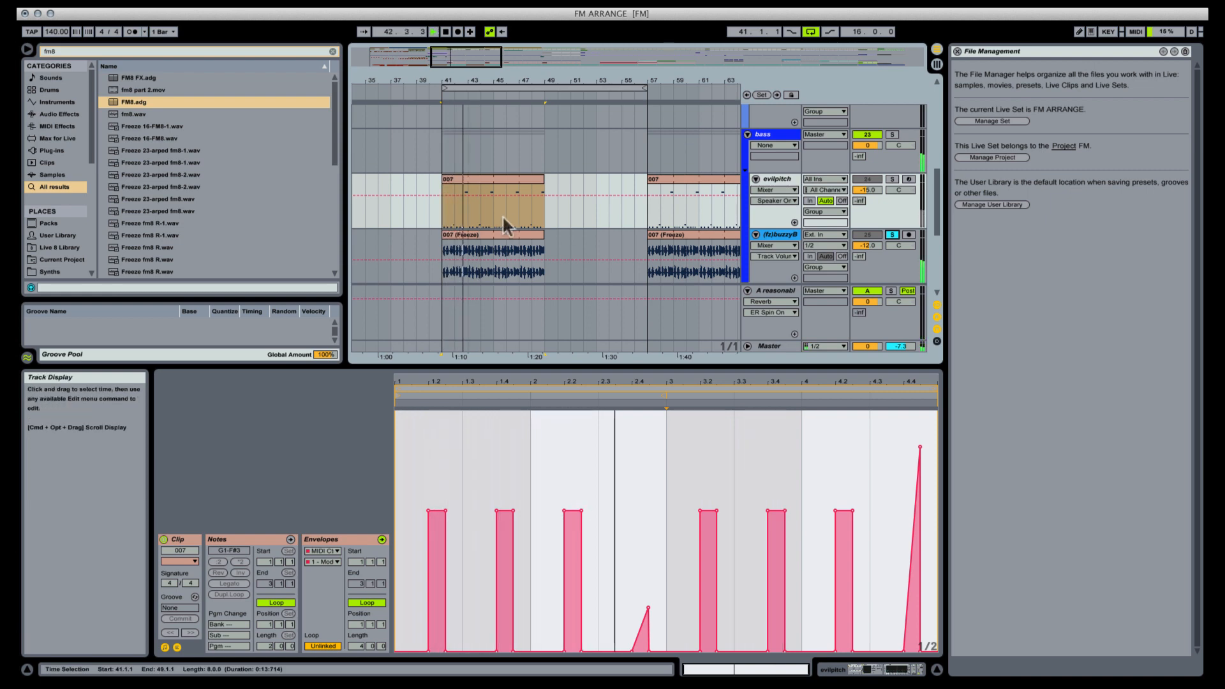
pyautogui.scroll(1, 503, 217)
pyautogui.scroll(-3, 503, 215)
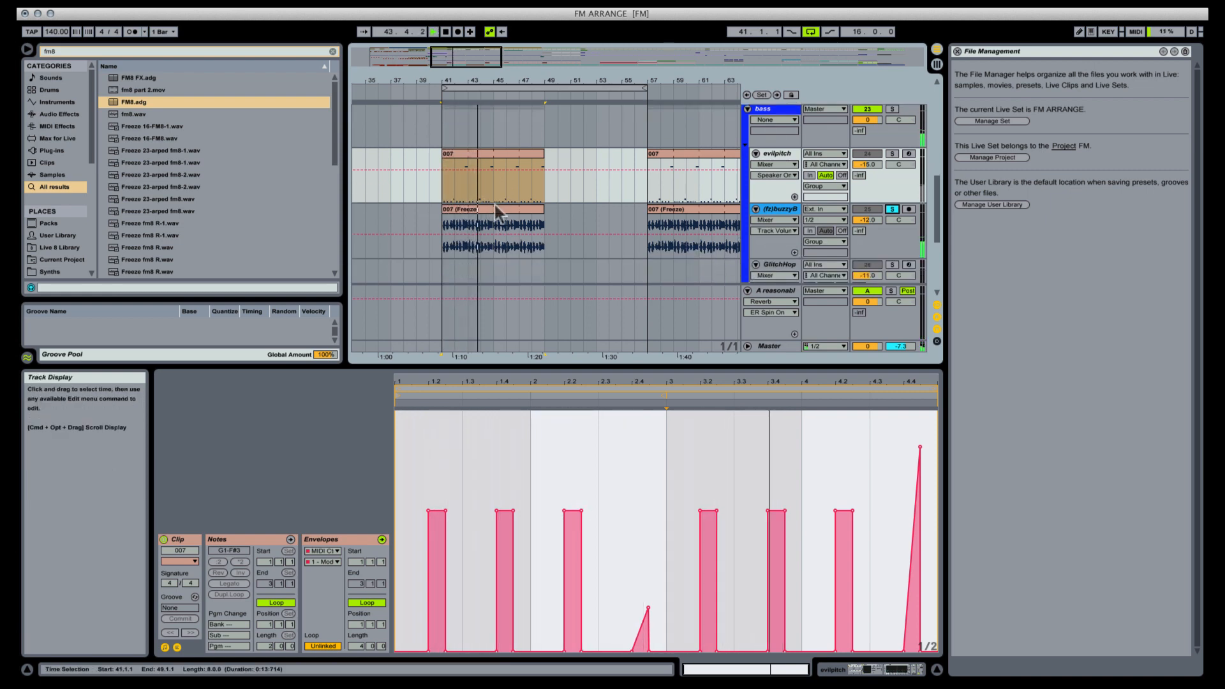
pyautogui.click(502, 214)
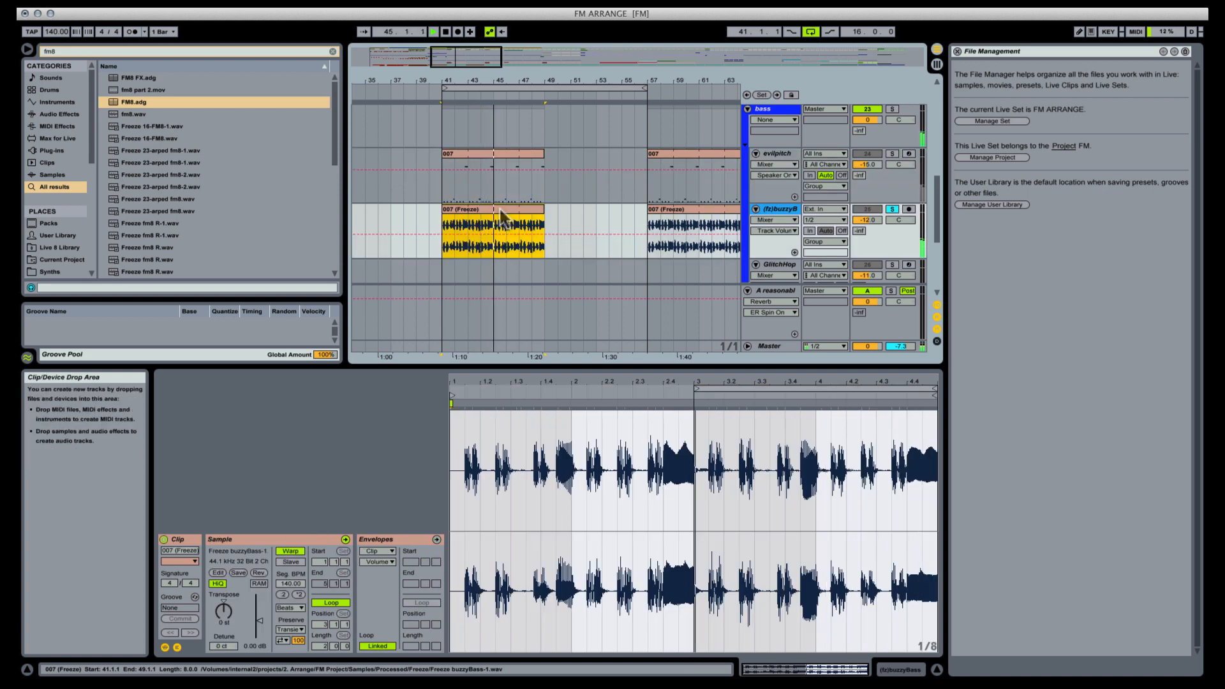
pyautogui.moveTo(510, 80); pyautogui.dragTo(515, 84)
pyautogui.scroll(-3, 597, 187)
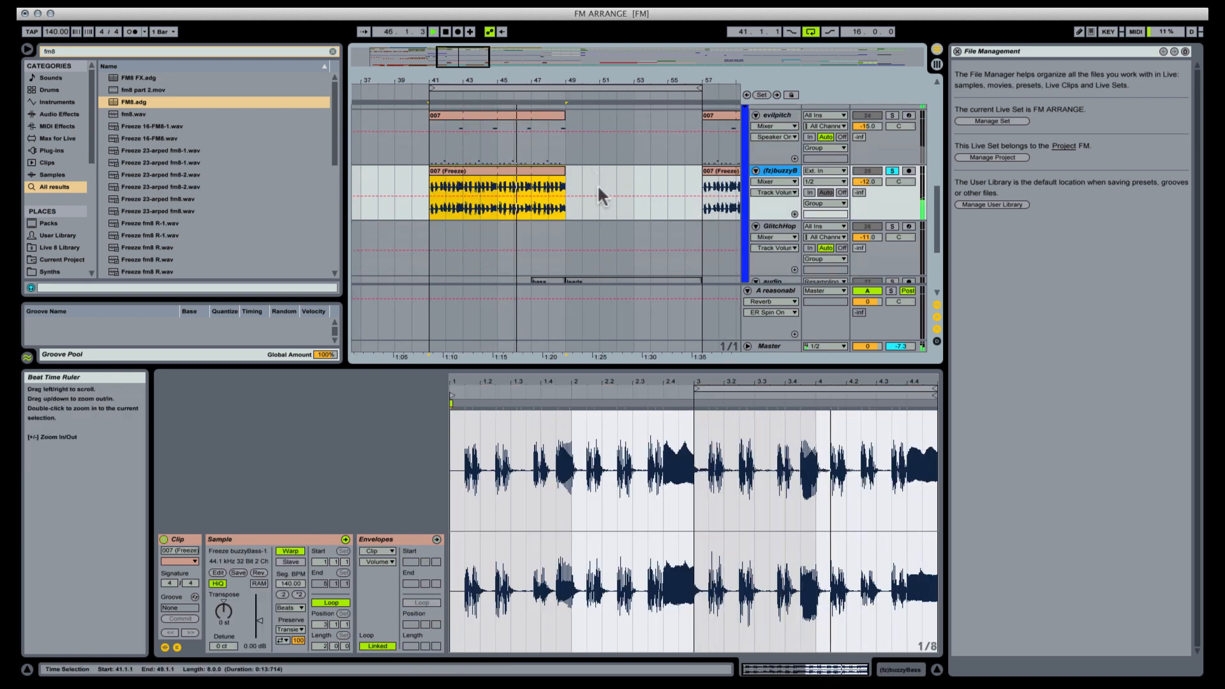
# Step: Reactivate the bass clip on the new audio track, move it to bar 42 and play from bar 41
pyautogui.scroll(-6, 595, 185)
pyautogui.click(541, 178)
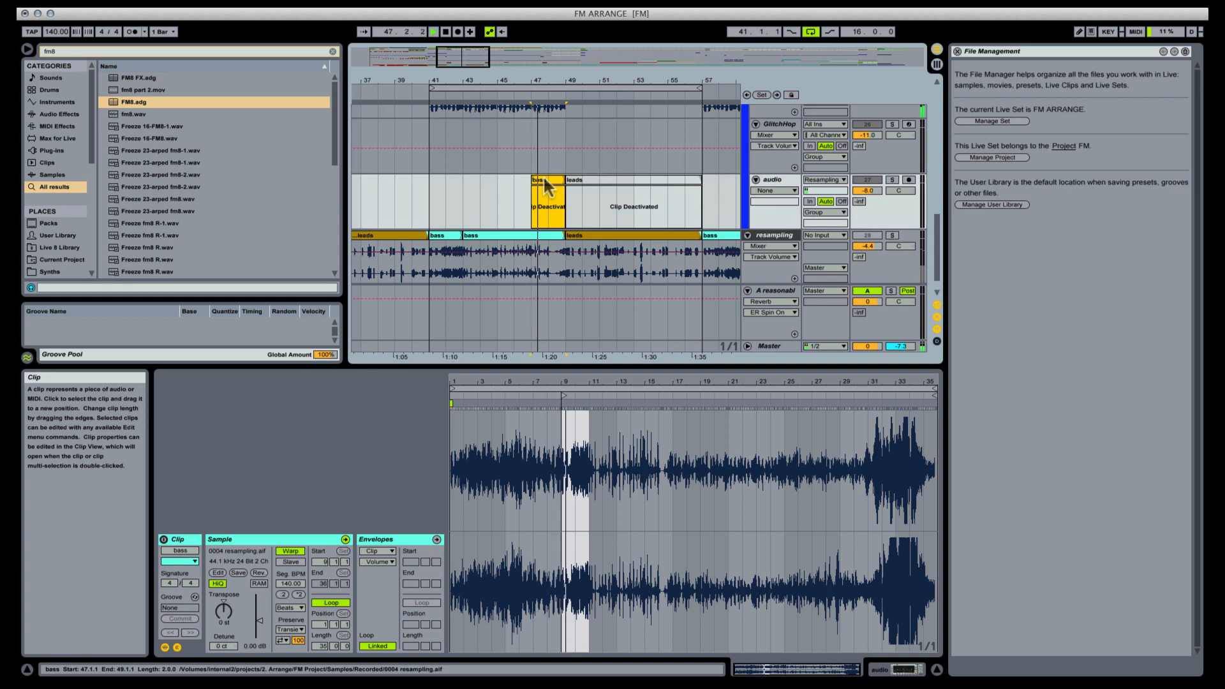
pyautogui.press('0')
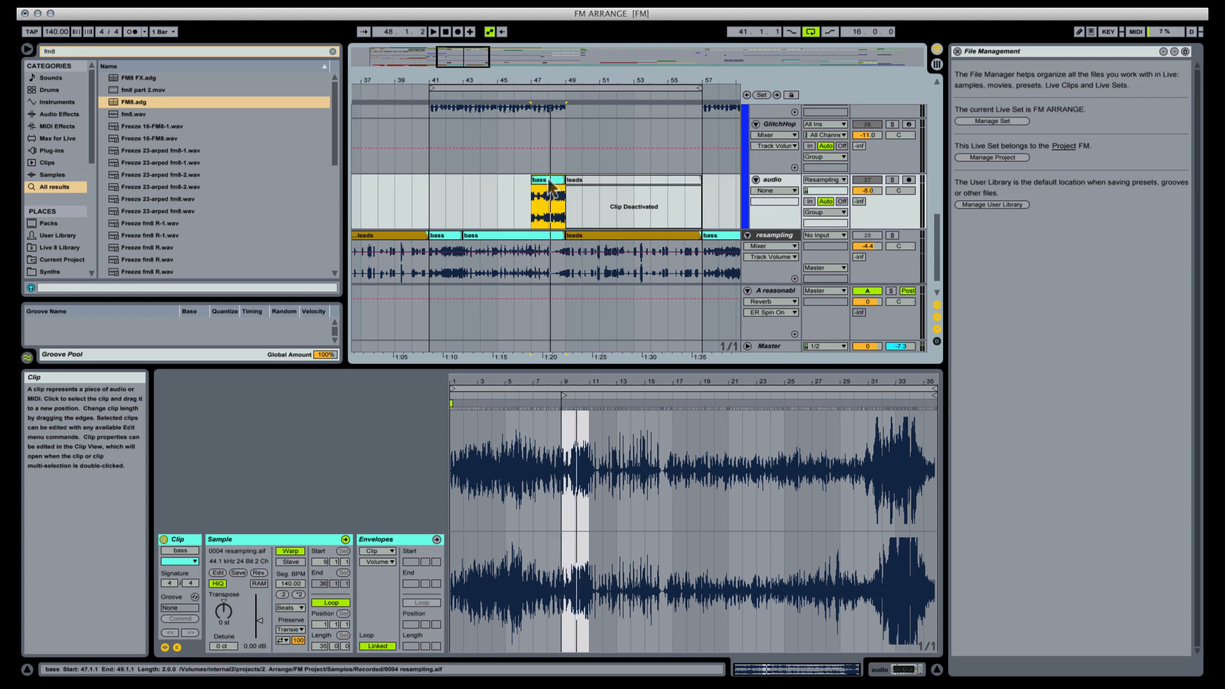
pyautogui.moveTo(550, 182); pyautogui.dragTo(464, 182)
pyautogui.click(430, 182)
pyautogui.press('space')
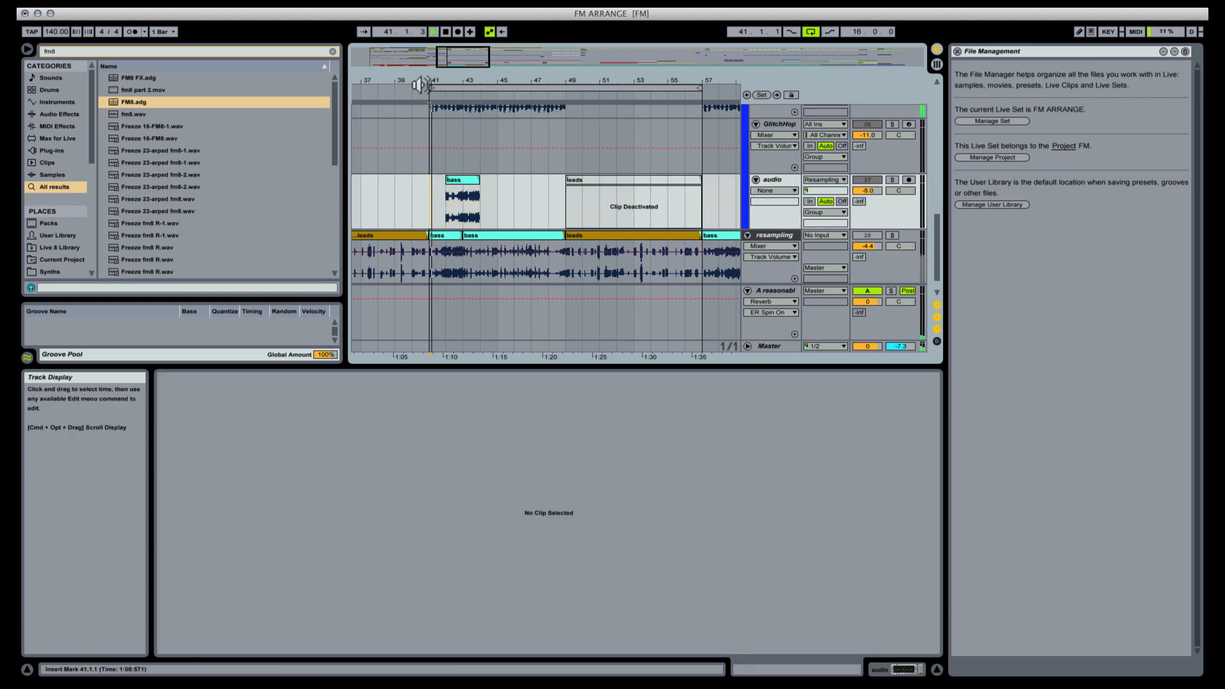
# Step: Solo the new audio track alongside buzzyBass, then delete bar 42 from buzzyBass's 007 (Freeze) clip
pyautogui.moveTo(446, 81); pyautogui.dragTo(447, 141)
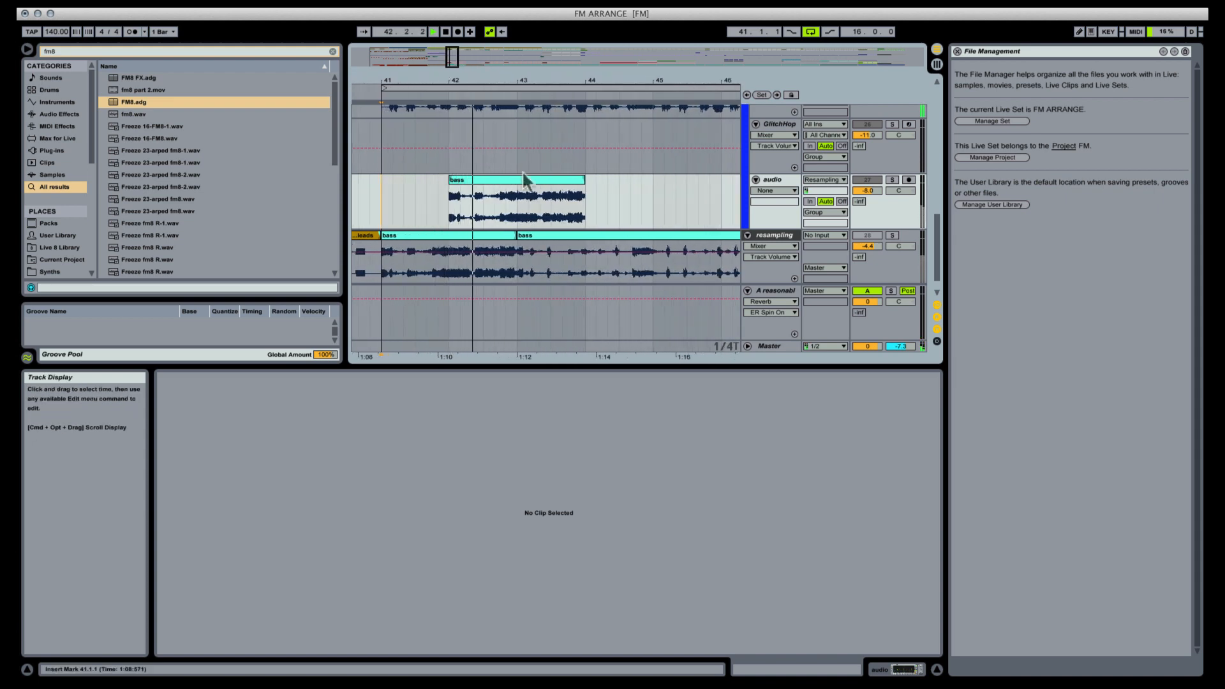
pyautogui.click(892, 180)
pyautogui.scroll(3, 639, 205)
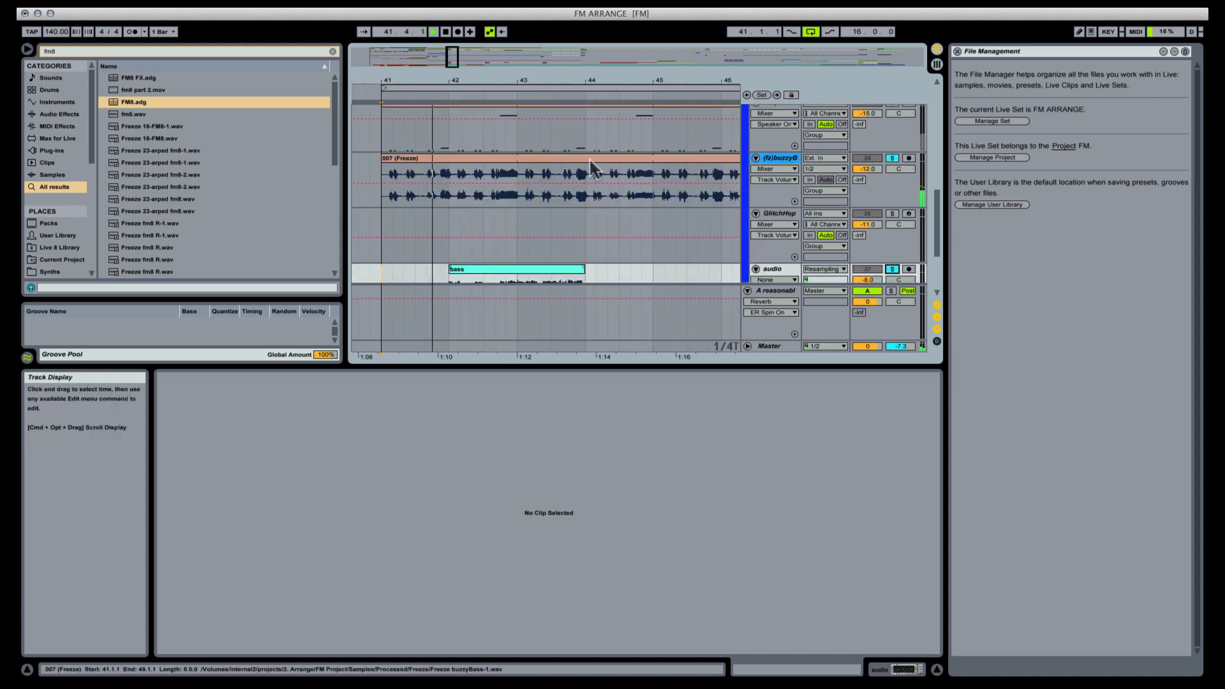
pyautogui.scroll(-3, 585, 160)
pyautogui.press('space')
pyautogui.press('space')
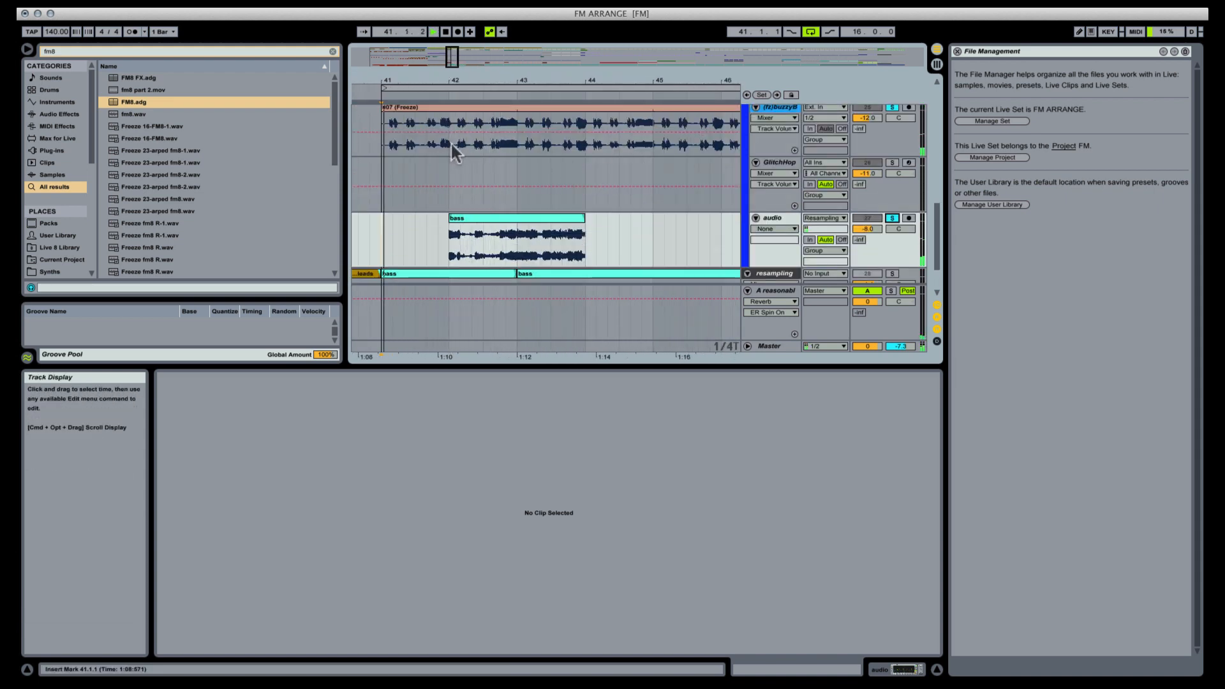
pyautogui.moveTo(451, 141); pyautogui.dragTo(519, 148)
pyautogui.press('Delete')
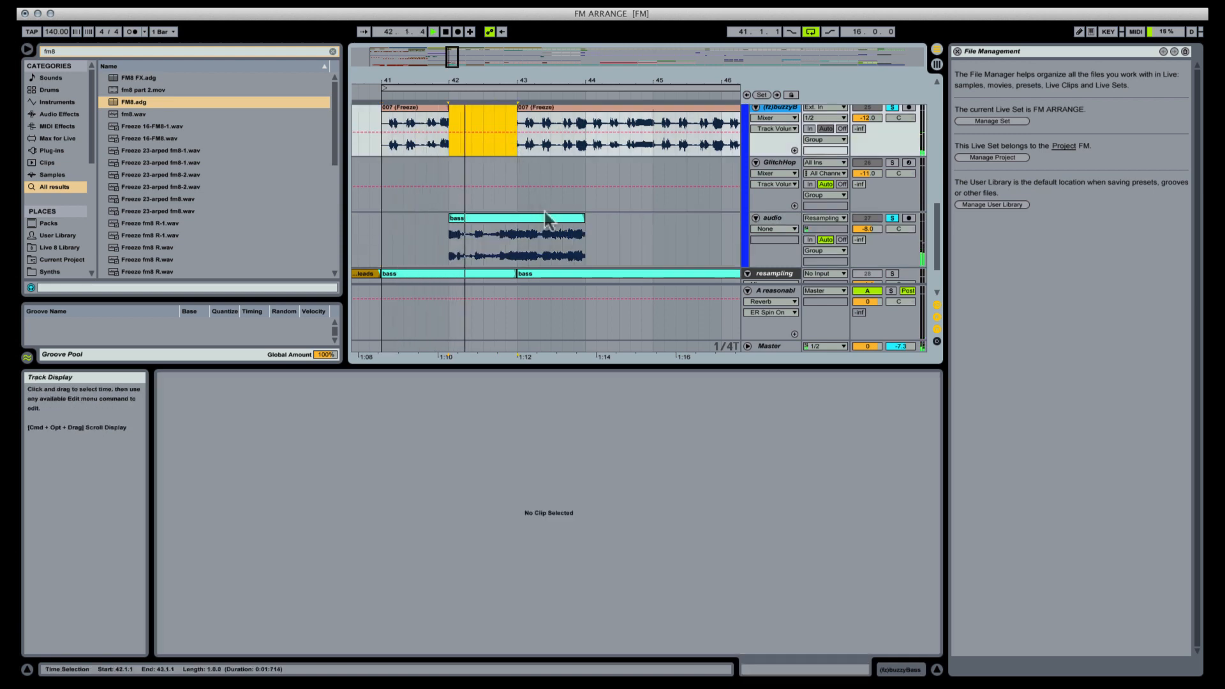
# Step: Shorten the bass clip at bar 42 to end at bar 43 and place a copy at 44.1.1 with a length of 0.2.2
pyautogui.moveTo(583, 217); pyautogui.dragTo(627, 240)
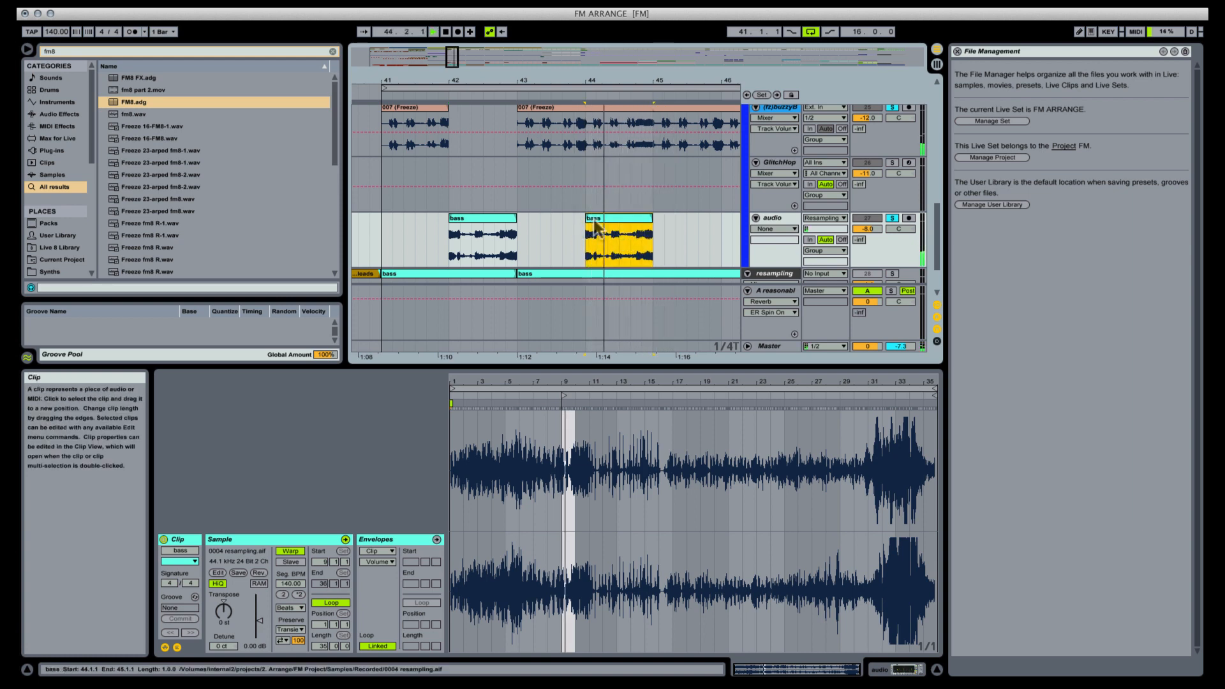
pyautogui.moveTo(652, 216); pyautogui.dragTo(629, 217)
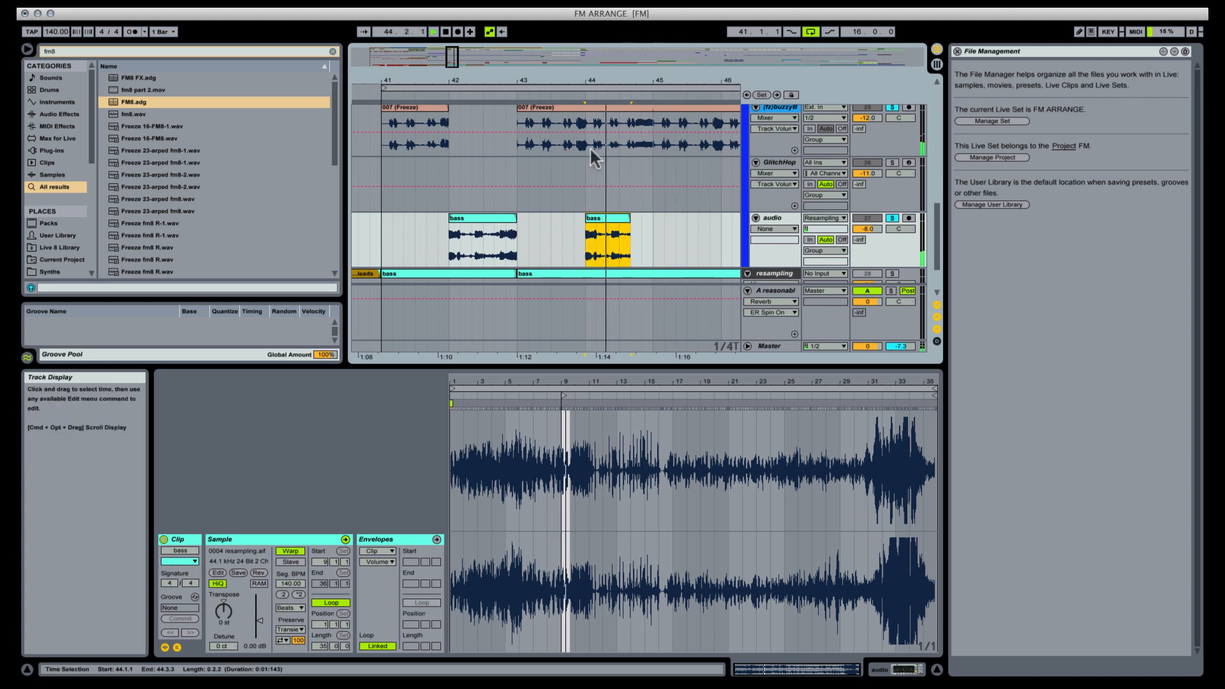
# Step: Delete the buzzyBass audio above the bass copy at bar 44, over the same span, and replay the passage
pyautogui.moveTo(586, 146); pyautogui.dragTo(629, 145)
pyautogui.press('Delete')
pyautogui.press('space')
pyautogui.press('space')
# Step: Reactivate the leads clip at bar 49 on the audio track and play it from bar 51
pyautogui.moveTo(615, 76); pyautogui.dragTo(447, 83)
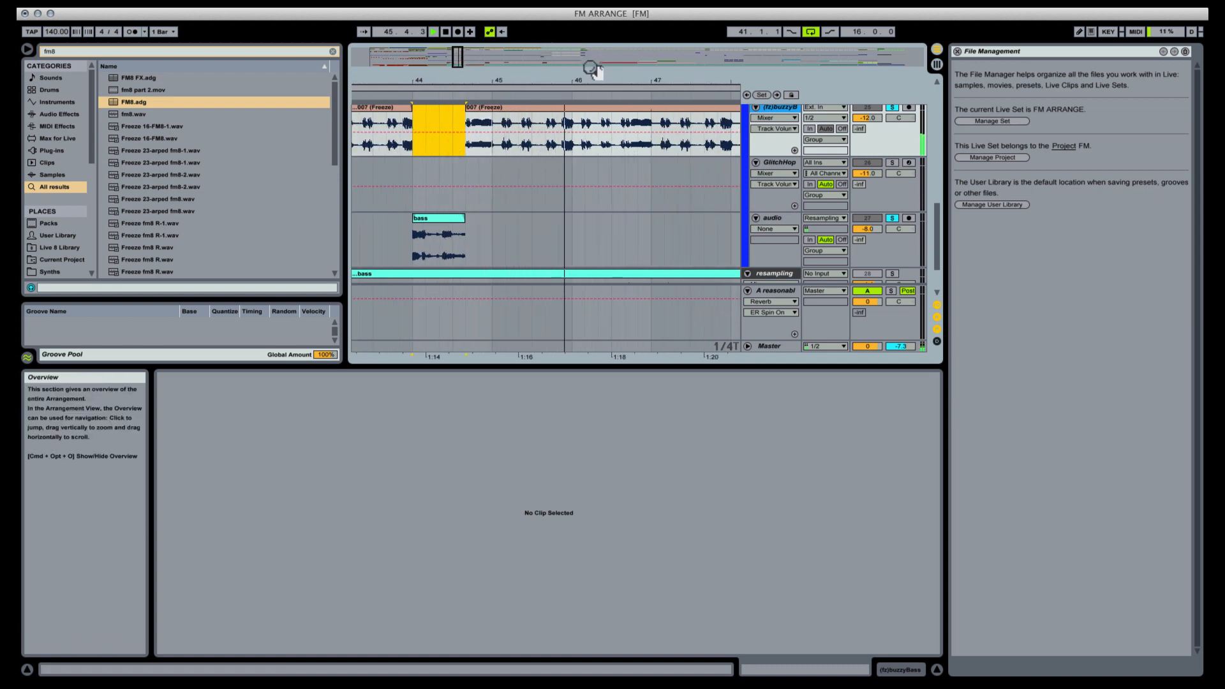
pyautogui.moveTo(591, 77); pyautogui.dragTo(493, 59)
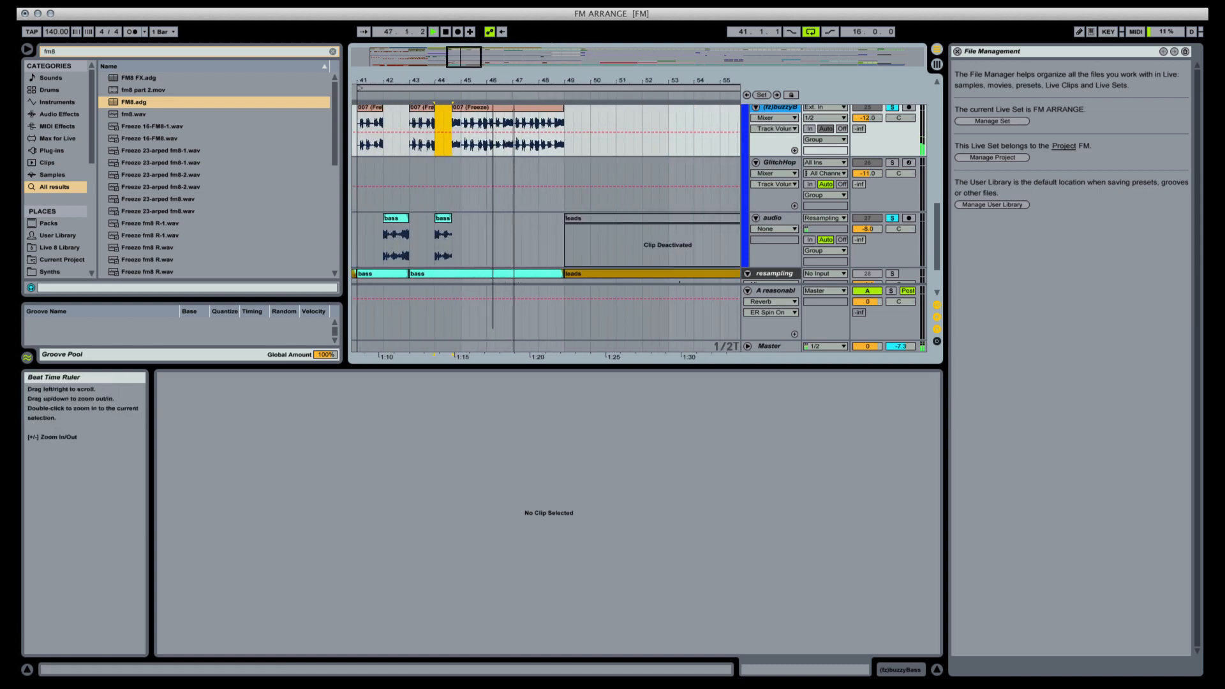
pyautogui.click(597, 218)
pyautogui.press('space')
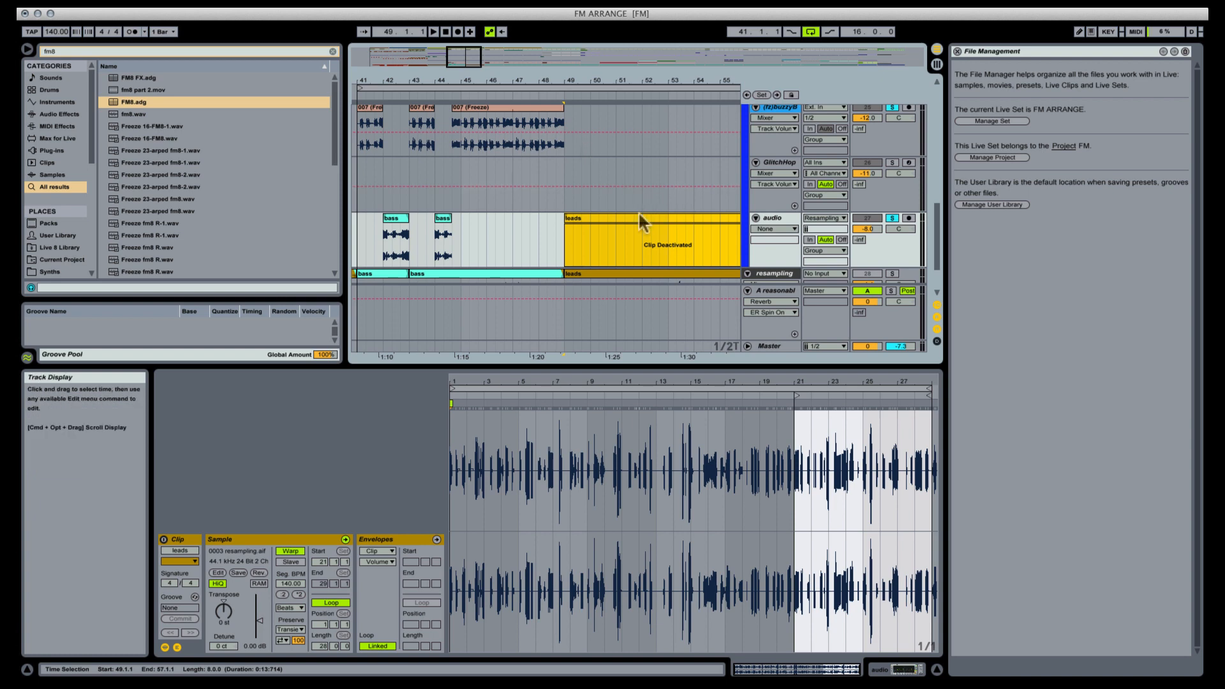
pyautogui.press('0')
pyautogui.click(624, 243)
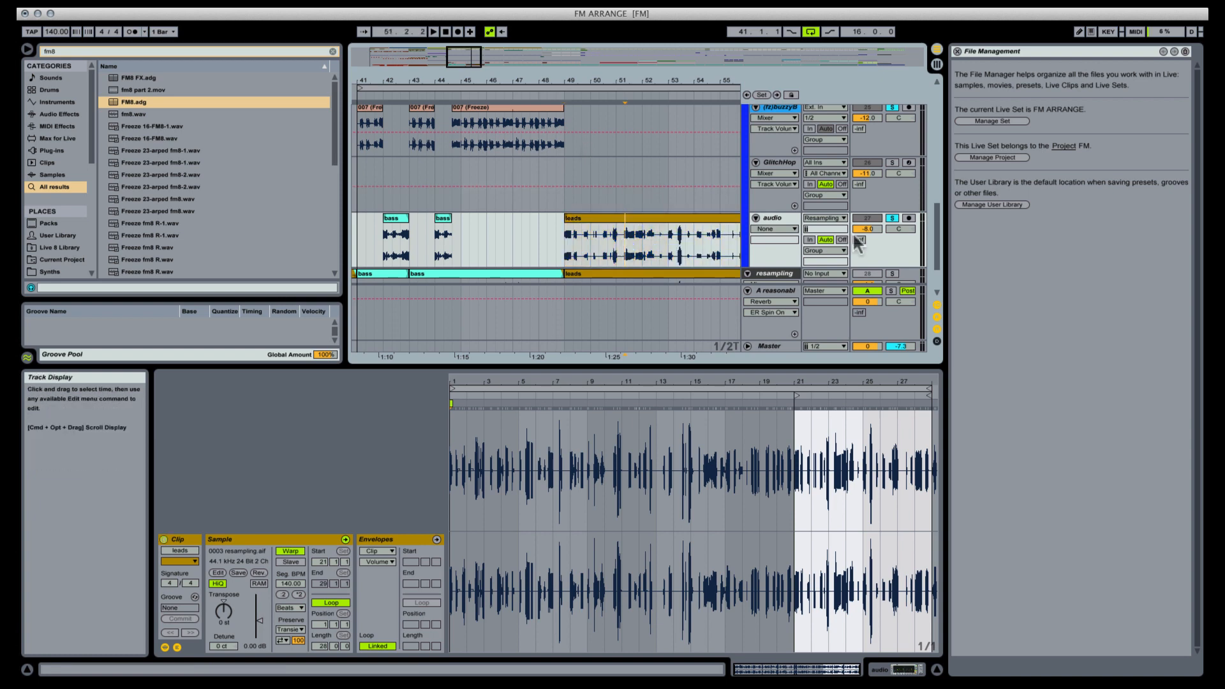
pyautogui.press('space')
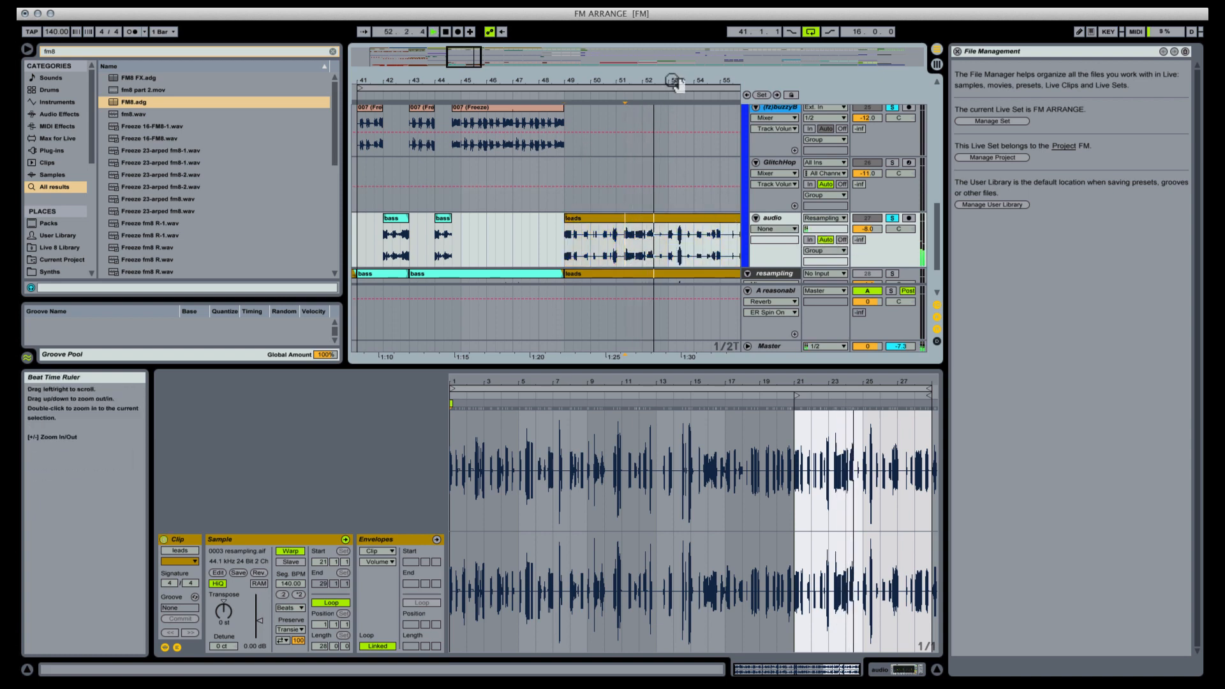
pyautogui.moveTo(674, 82); pyautogui.dragTo(611, 82)
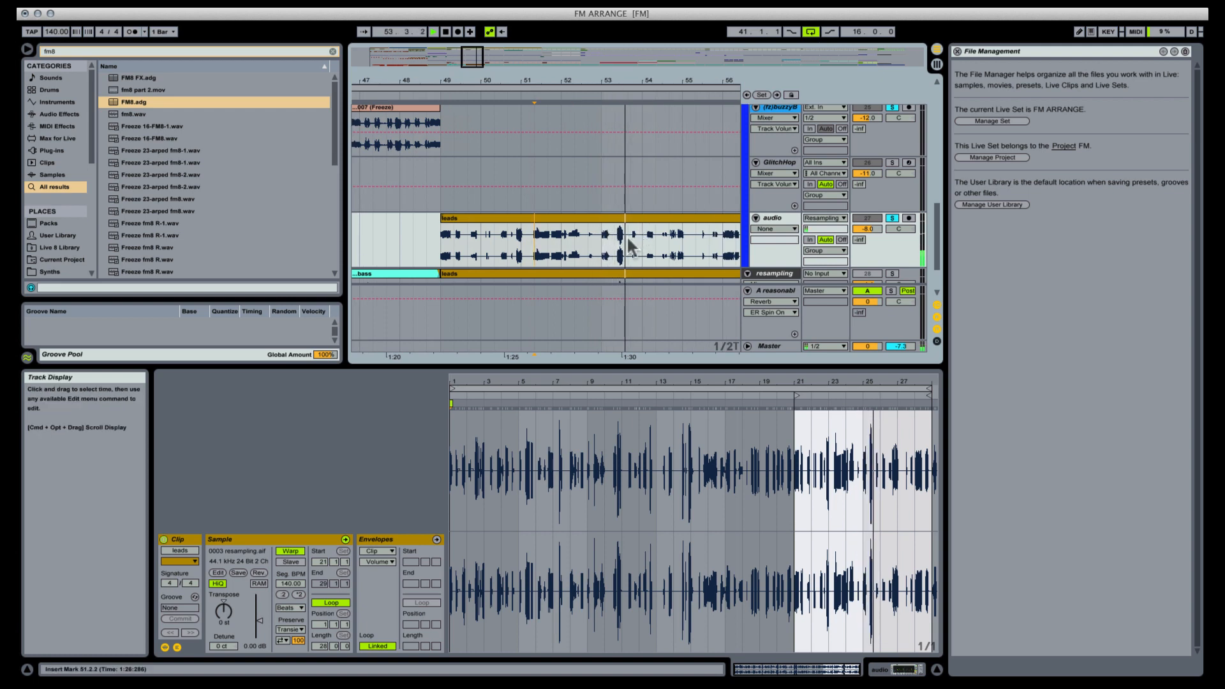
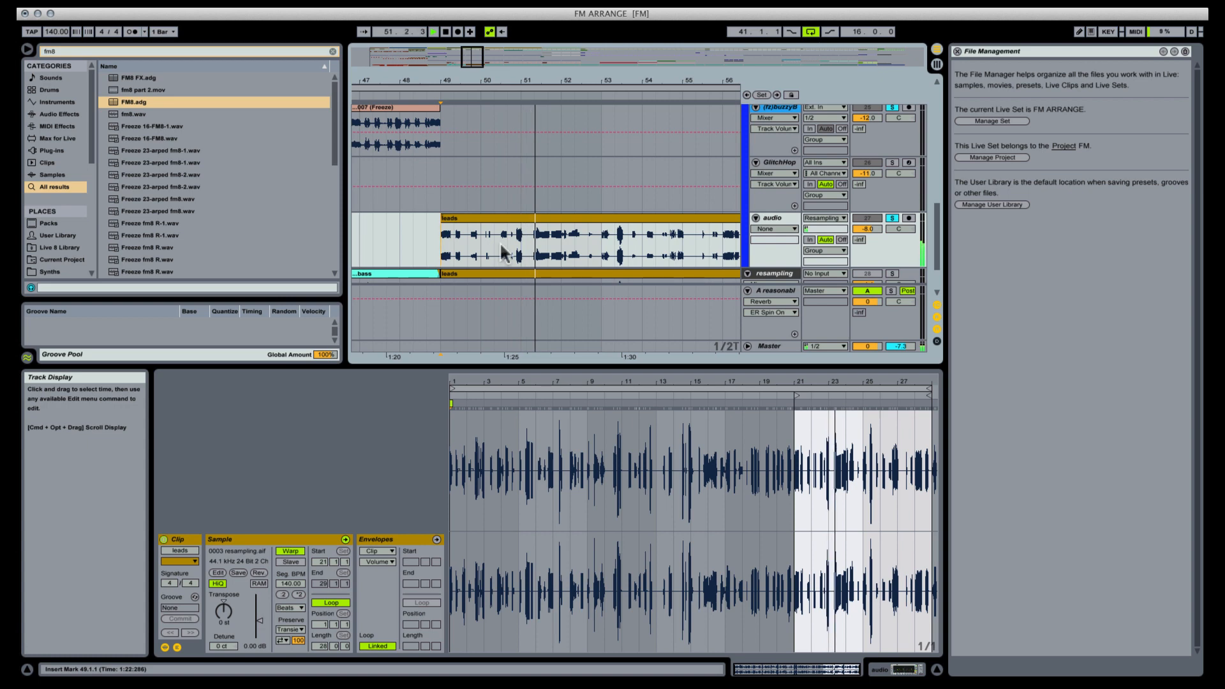
# Step: Split the leads clip at 51.2.2 and again just before bar 52, and select the short phrase in between for copying
pyautogui.click(532, 240)
pyautogui.press('space')
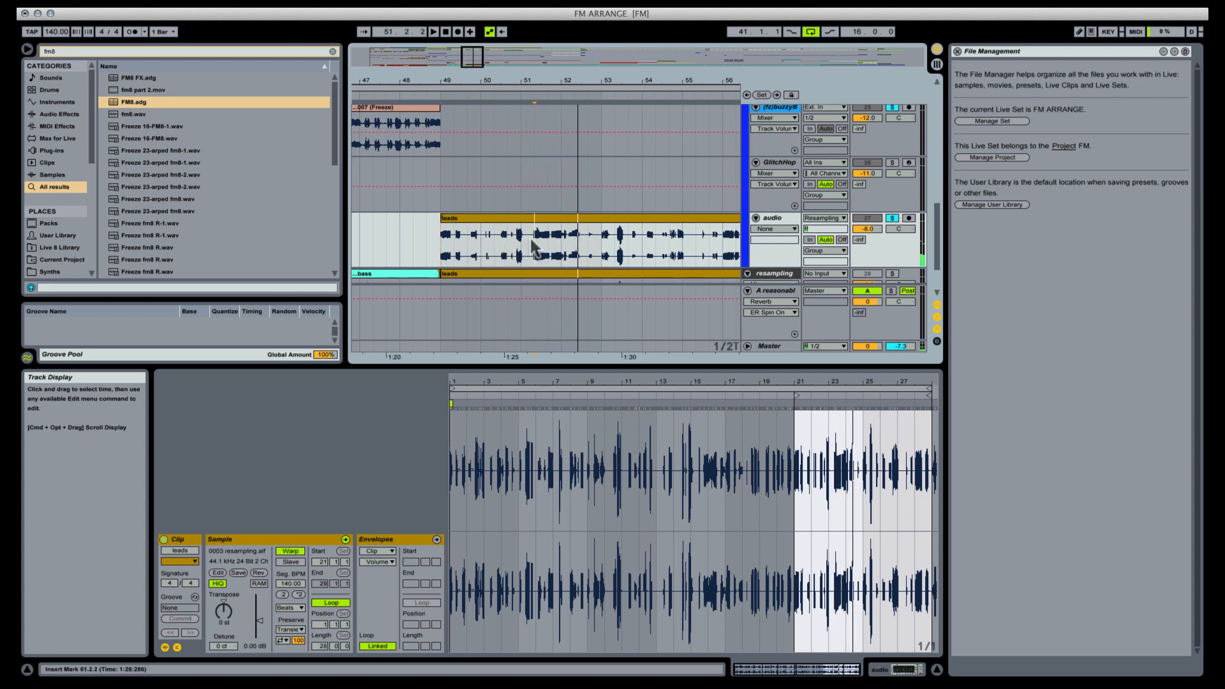
pyautogui.press('super+e')
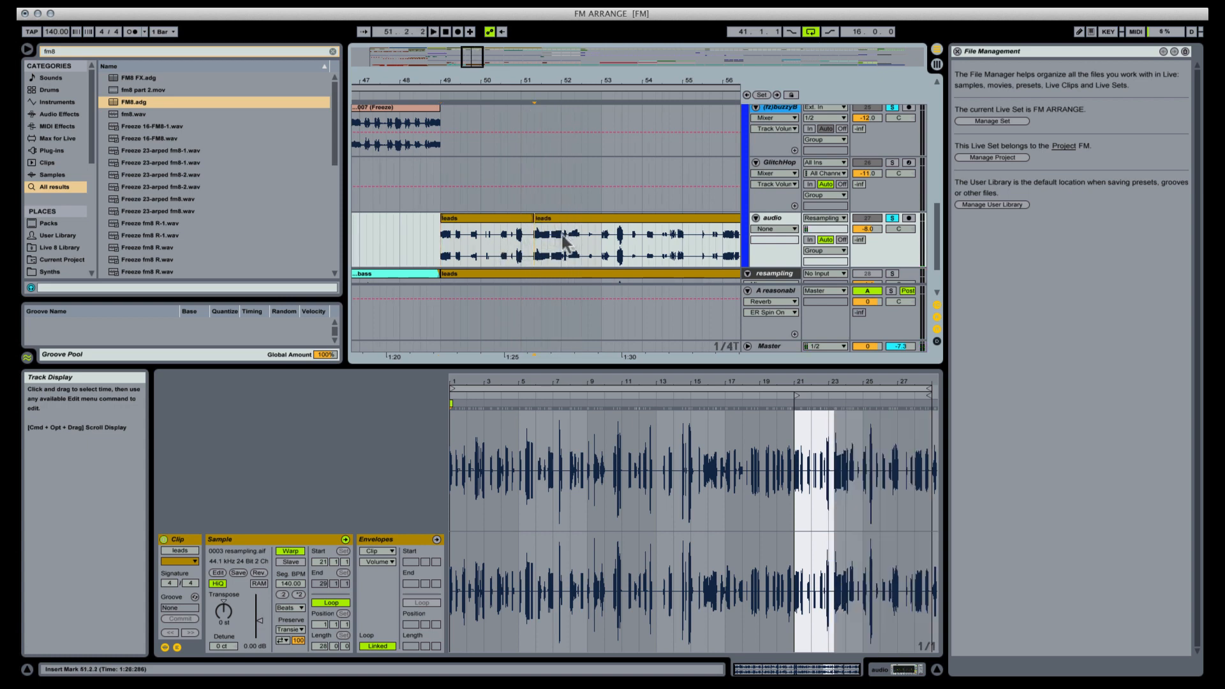
pyautogui.click(563, 236)
pyautogui.press('super+e')
pyautogui.click(548, 219)
# Step: Play buzzyBass from bar 45 to find a spot for the leads phrase
pyautogui.moveTo(394, 80); pyautogui.dragTo(600, 80)
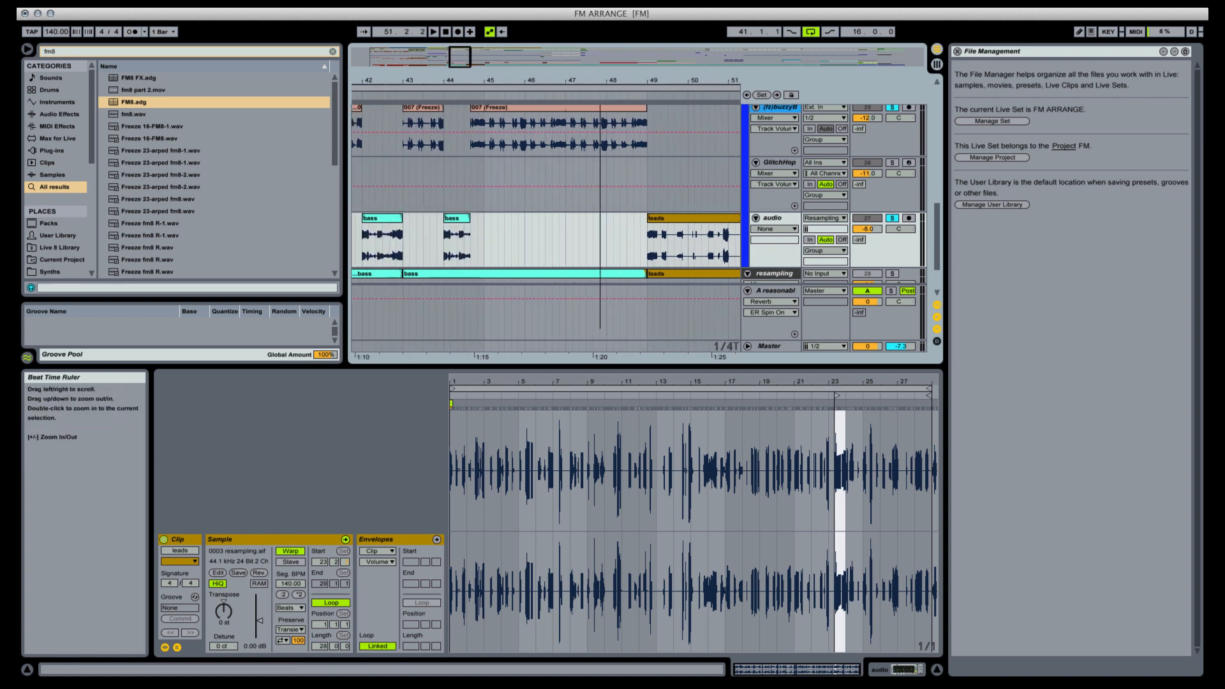
pyautogui.click(473, 228)
pyautogui.press('space')
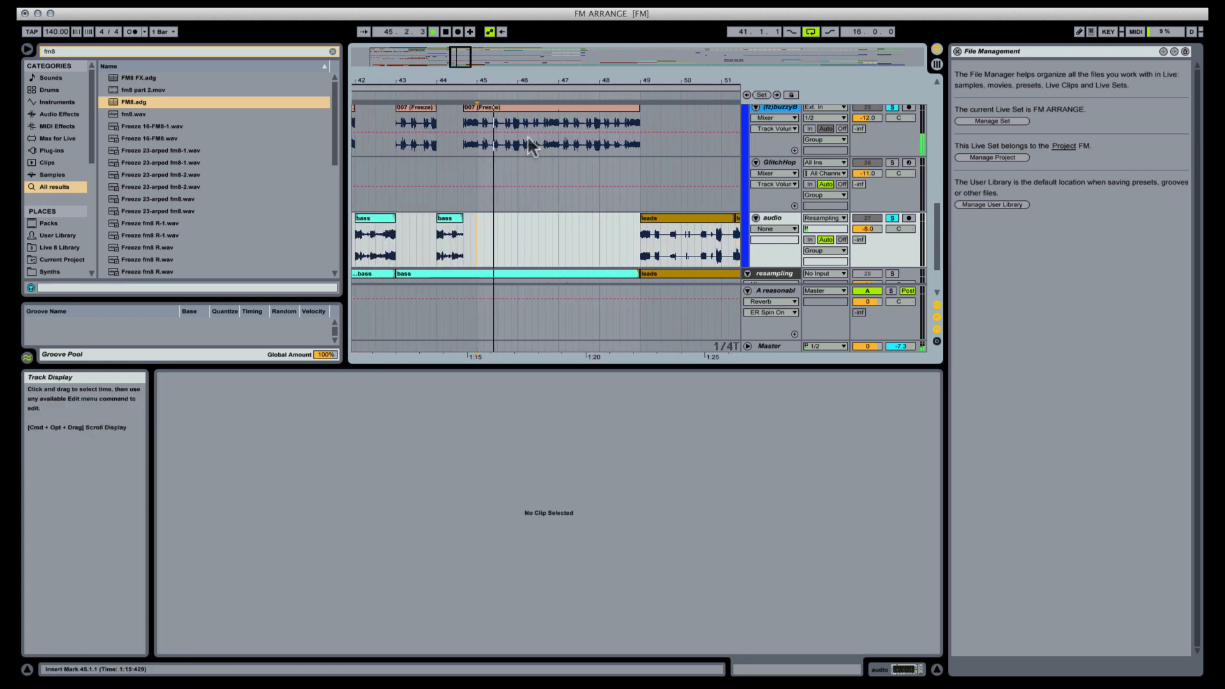
pyautogui.moveTo(540, 81); pyautogui.dragTo(542, 108)
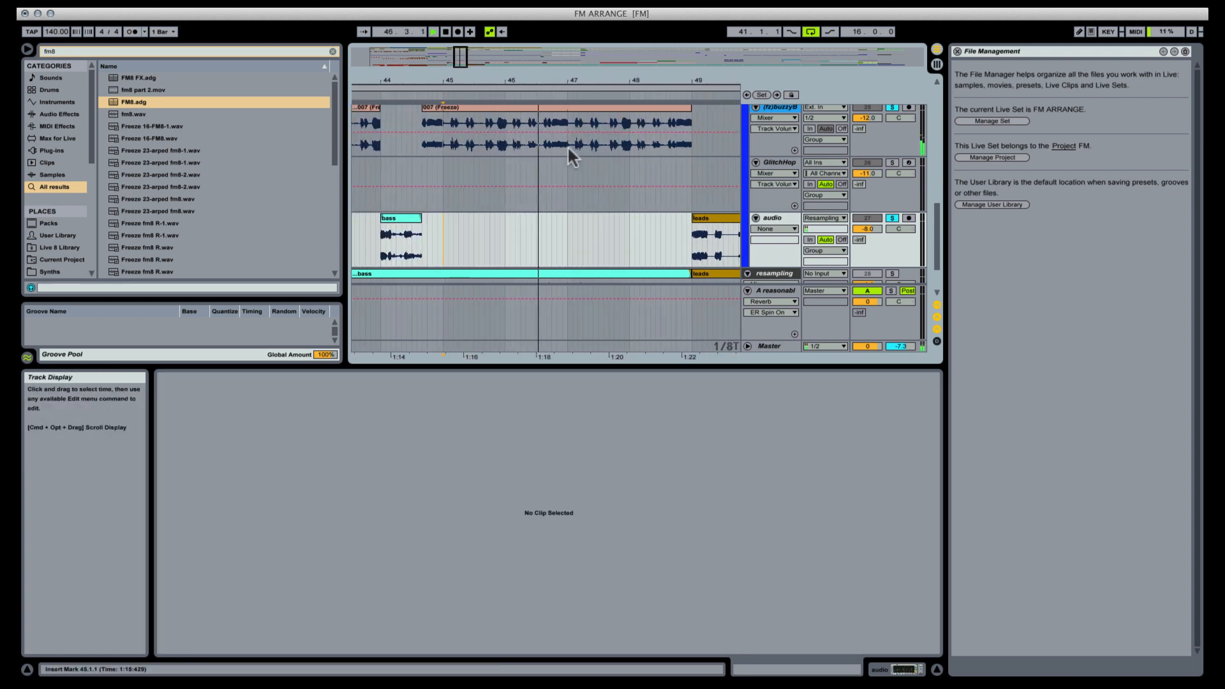
pyautogui.press('space')
pyautogui.press('space')
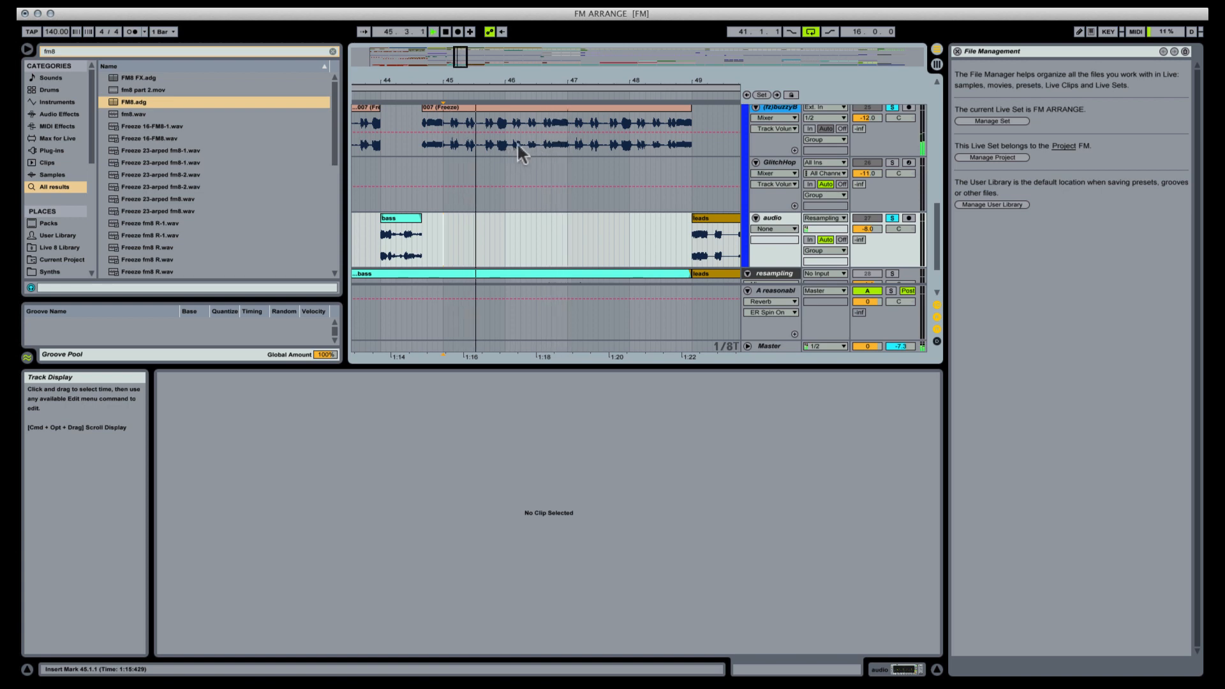
# Step: Delete roughly half a bar of buzzyBass from 46.1.1, paste the leads phrase at 46.1.1 on the audio track and play it
pyautogui.moveTo(506, 142); pyautogui.dragTo(541, 140)
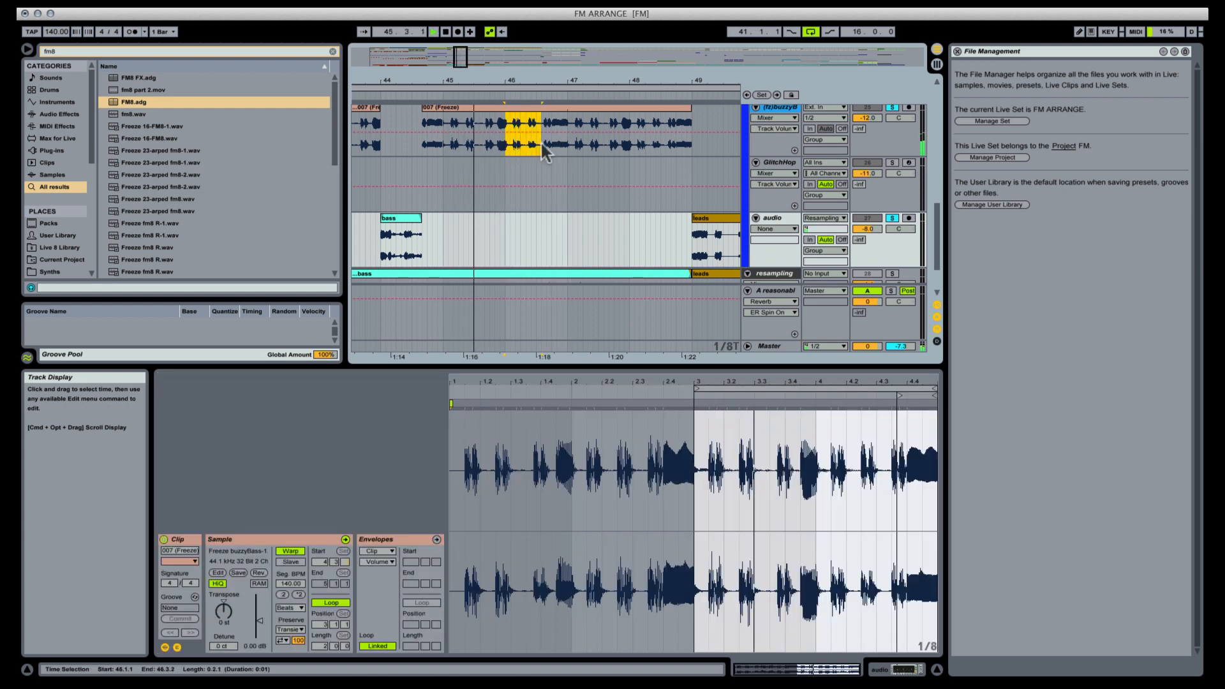
pyautogui.press('super+x')
pyautogui.press('space')
pyautogui.click(504, 235)
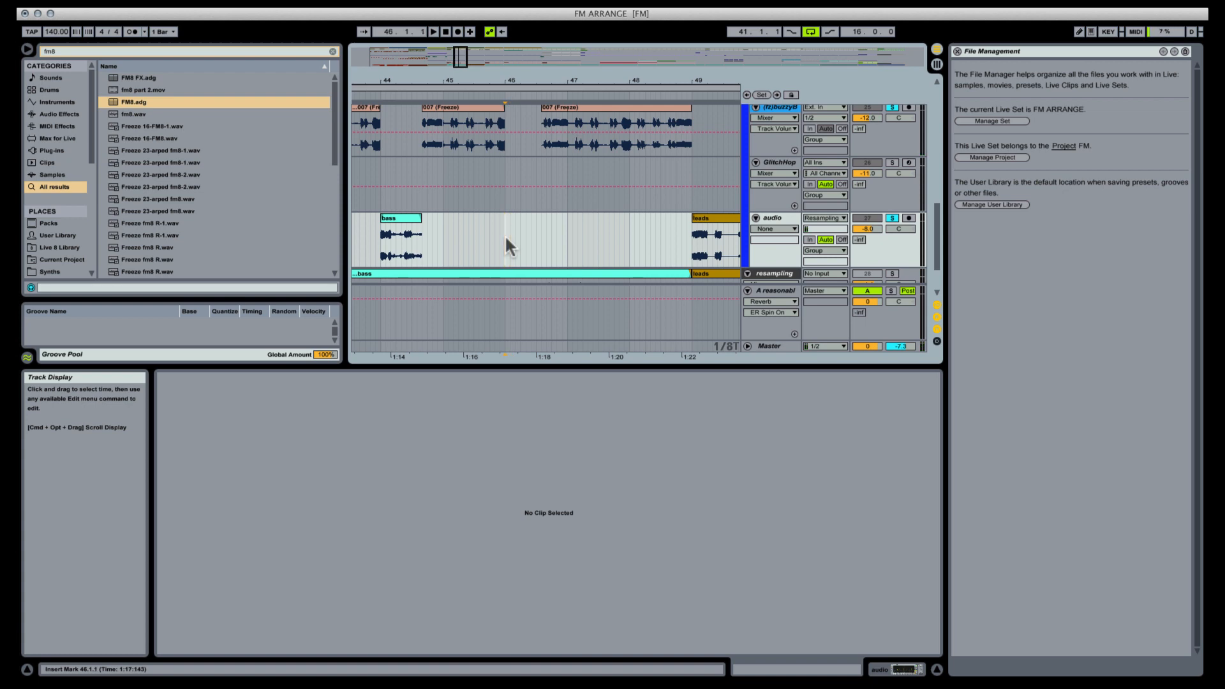
pyautogui.press('super+v')
pyautogui.press('space')
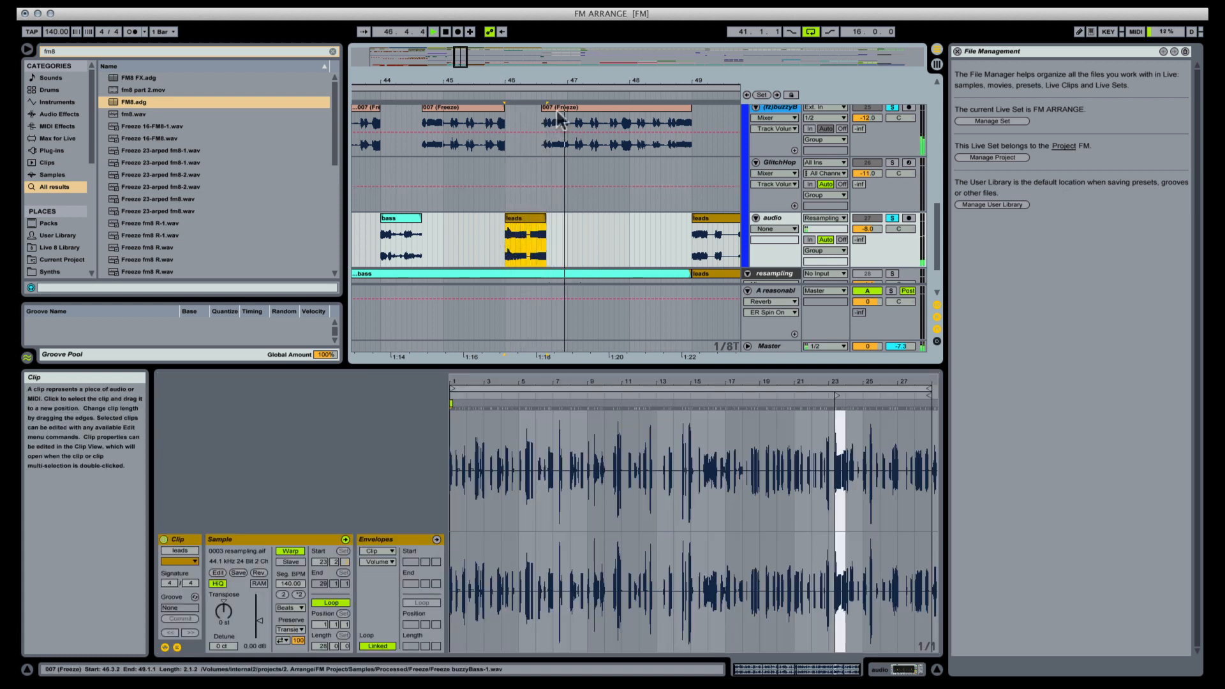
# Step: Play the passage from the buzzyBass clip before bar 46 and nudge the leads phrase slightly earlier than 46.1.1
pyautogui.click(479, 106)
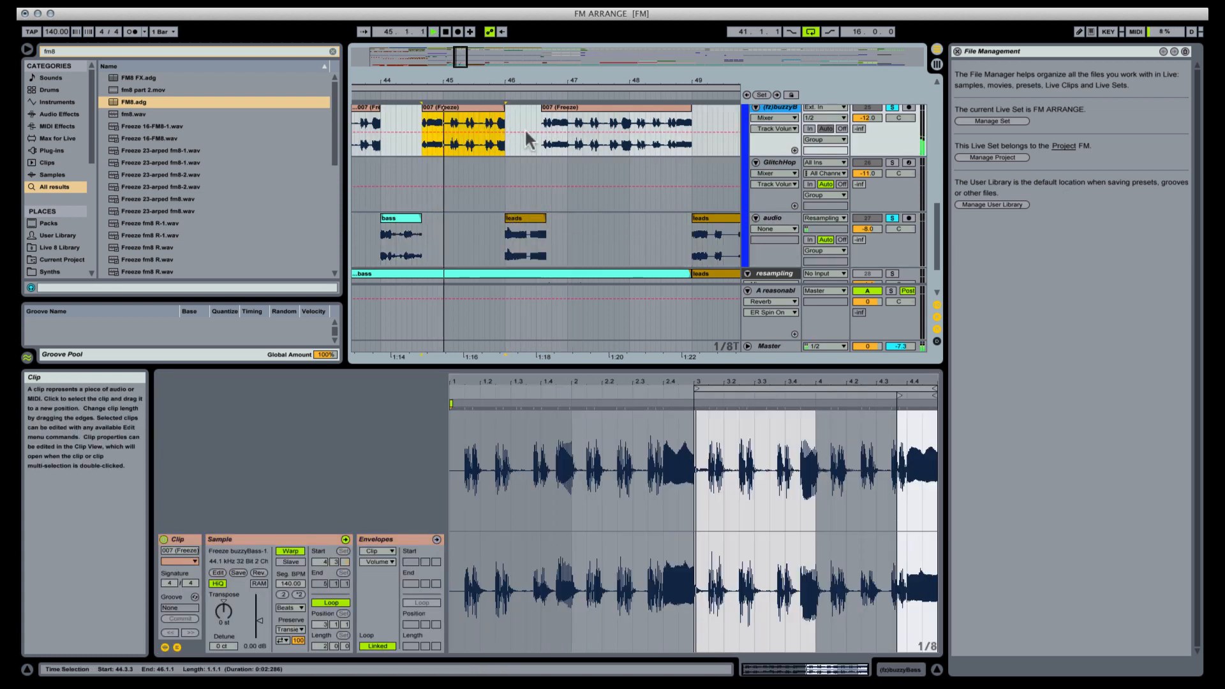
pyautogui.scroll(2, 518, 168)
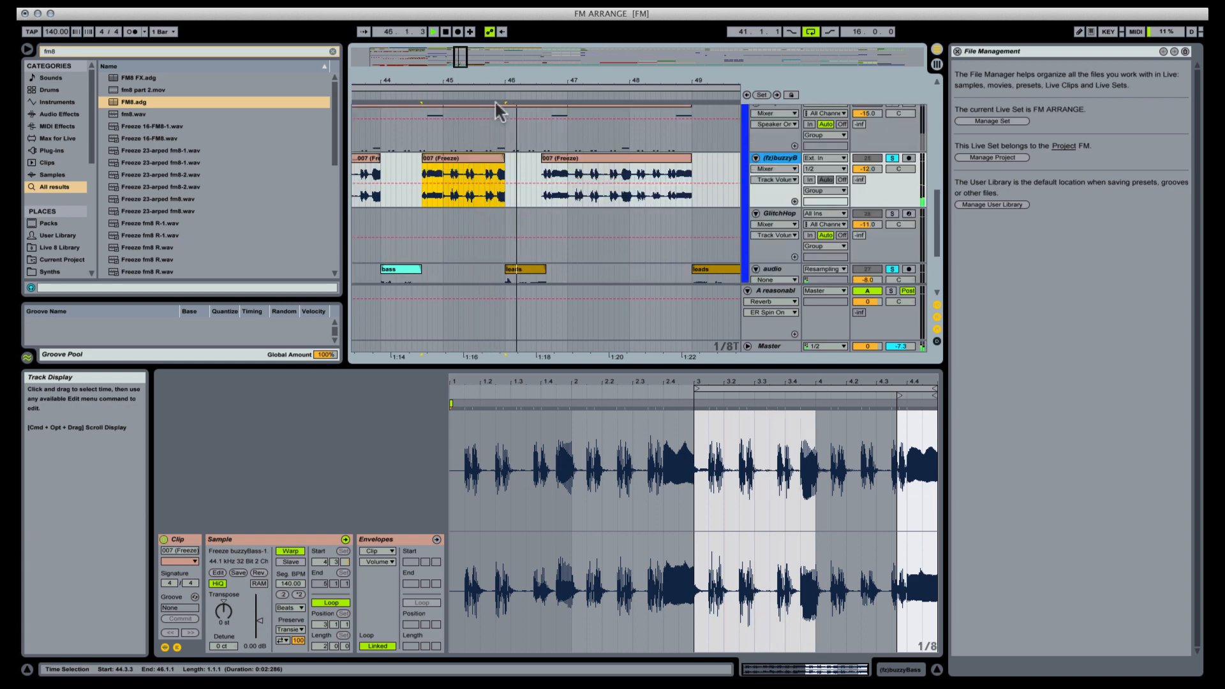
pyautogui.moveTo(518, 81); pyautogui.dragTo(518, 110)
pyautogui.scroll(-3, 541, 174)
pyautogui.press('space')
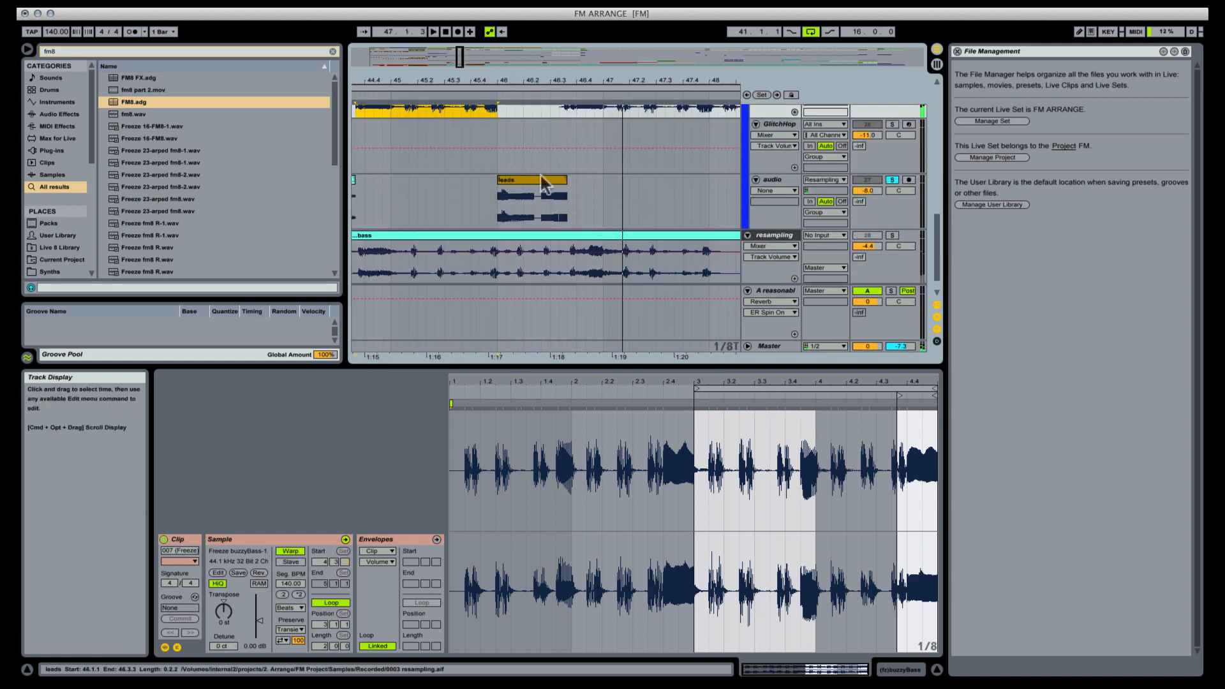
pyautogui.click(541, 176)
pyautogui.press('space')
pyautogui.moveTo(535, 185)
pyautogui.mouseDown()
pyautogui.moveTo(520, 185)
pyautogui.moveTo(531, 186)
pyautogui.mouseUp()
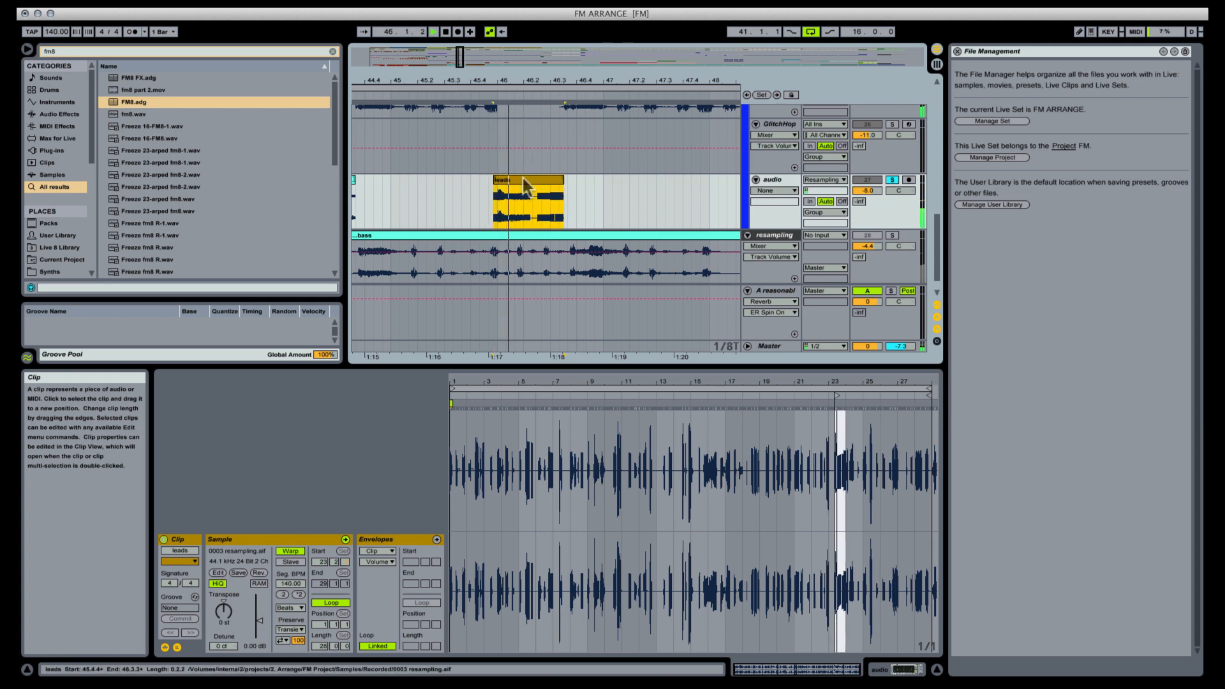
# Step: Replay the leads phrase and trim it to start at 46.1.1 and end where the following buzzyBass clip begins
pyautogui.click(534, 203)
pyautogui.press('space')
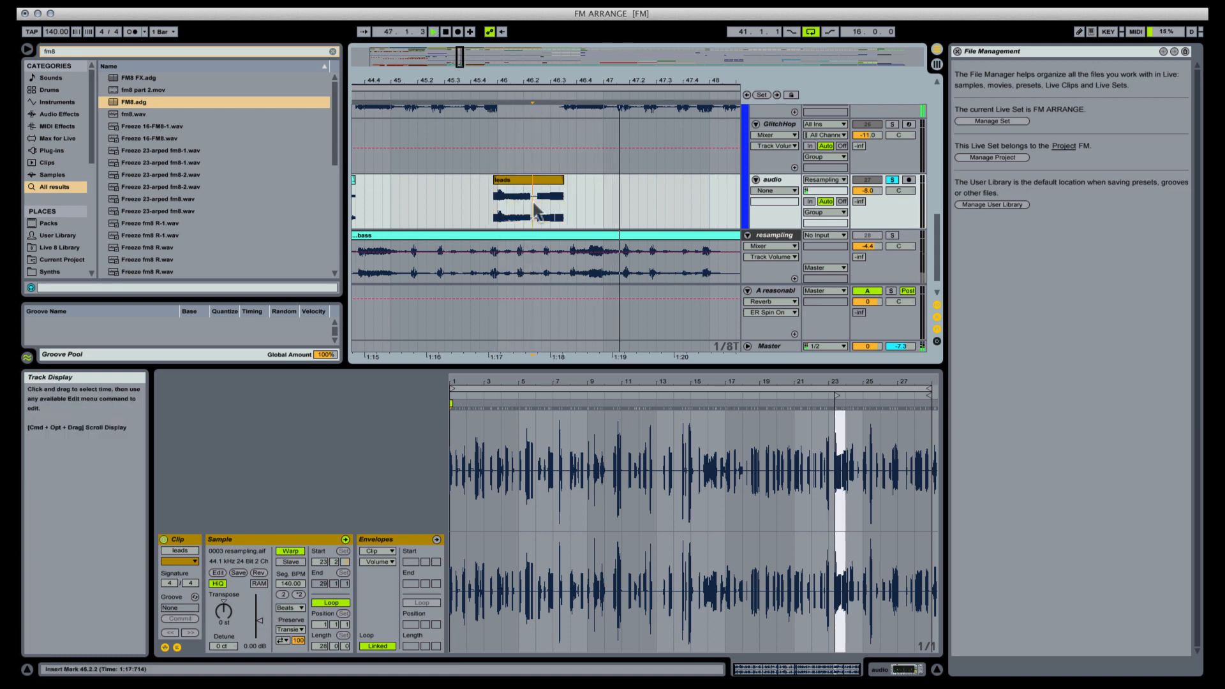
pyautogui.press('space')
pyautogui.press('space')
pyautogui.click(501, 180)
pyautogui.press('space')
pyautogui.press('space')
pyautogui.moveTo(501, 177); pyautogui.dragTo(503, 174)
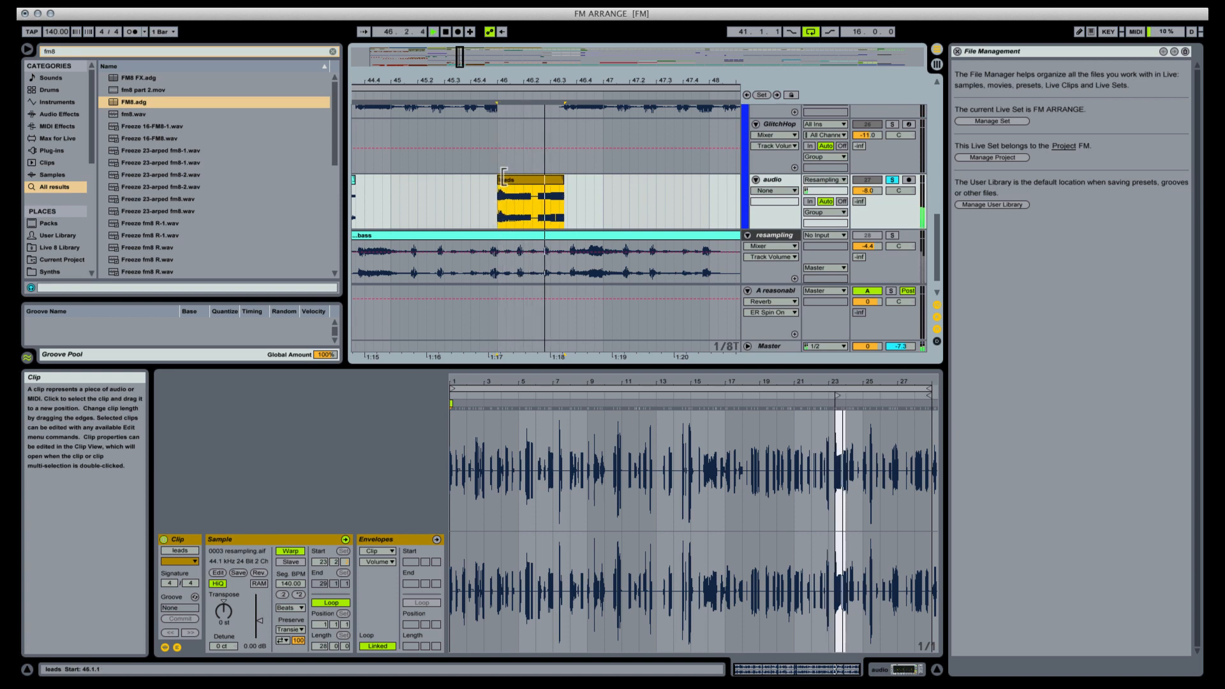
pyautogui.press('space')
pyautogui.moveTo(510, 177); pyautogui.dragTo(516, 185)
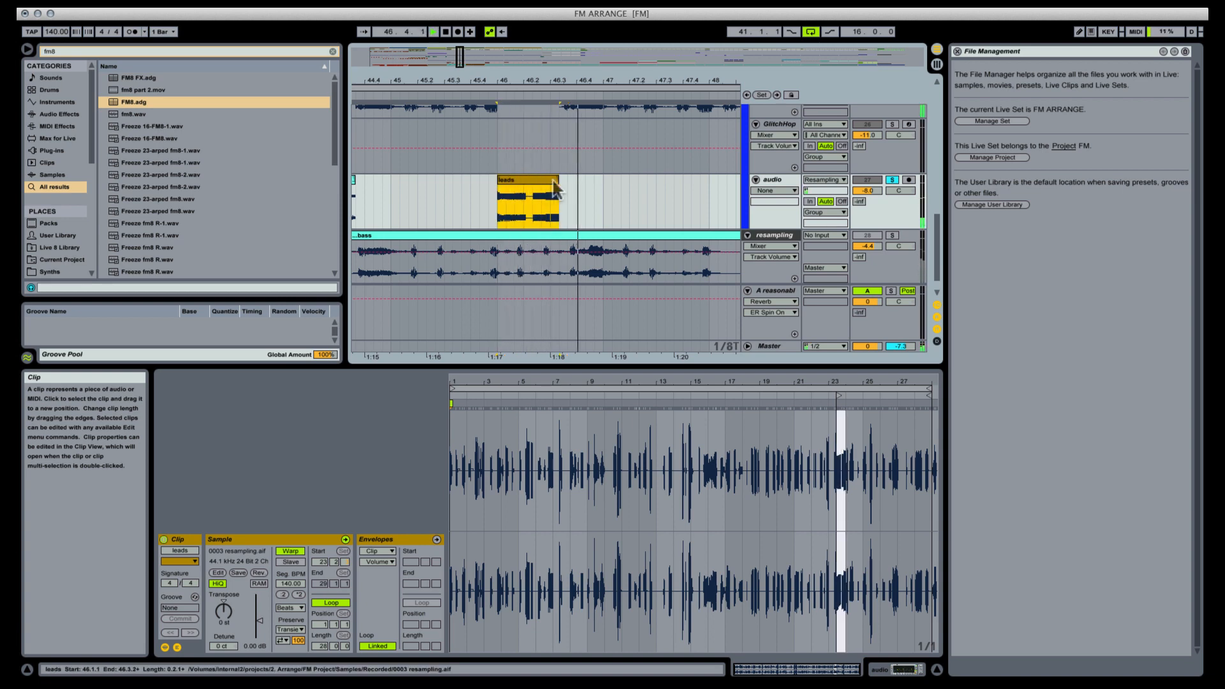
# Step: Trim the start of the following buzzyBass clip to 46.4.1 and try extending the leads phrase to meet it
pyautogui.scroll(3, 561, 160)
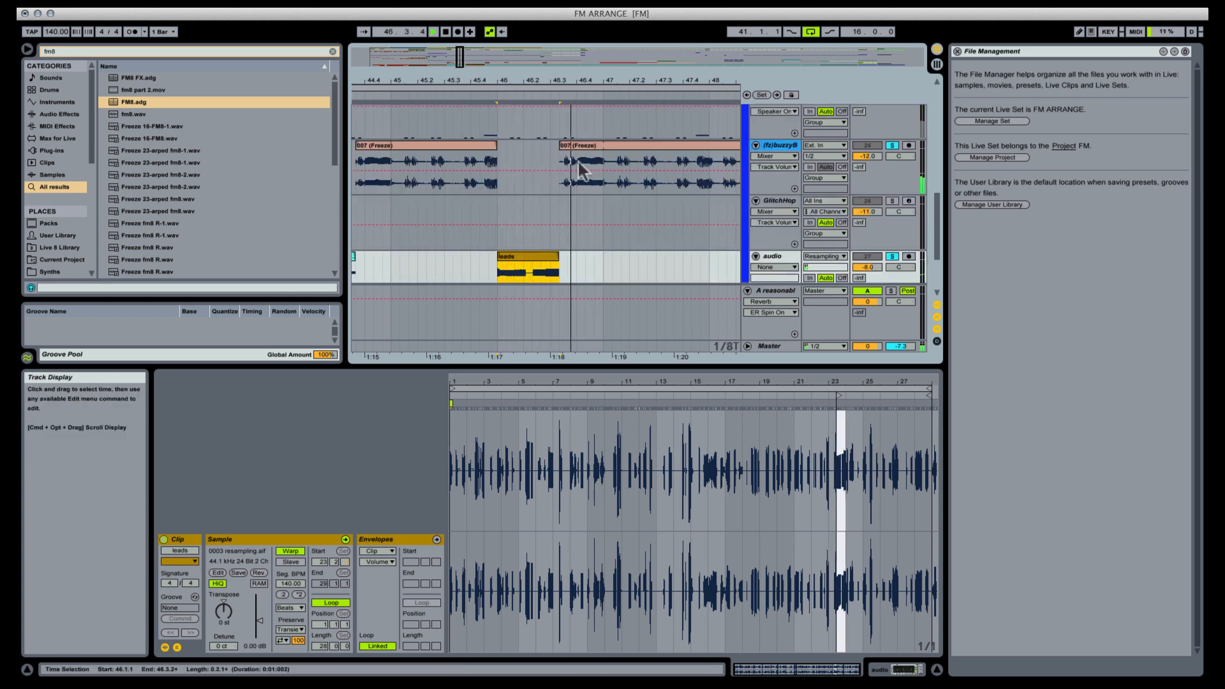
pyautogui.moveTo(560, 143); pyautogui.dragTo(577, 139)
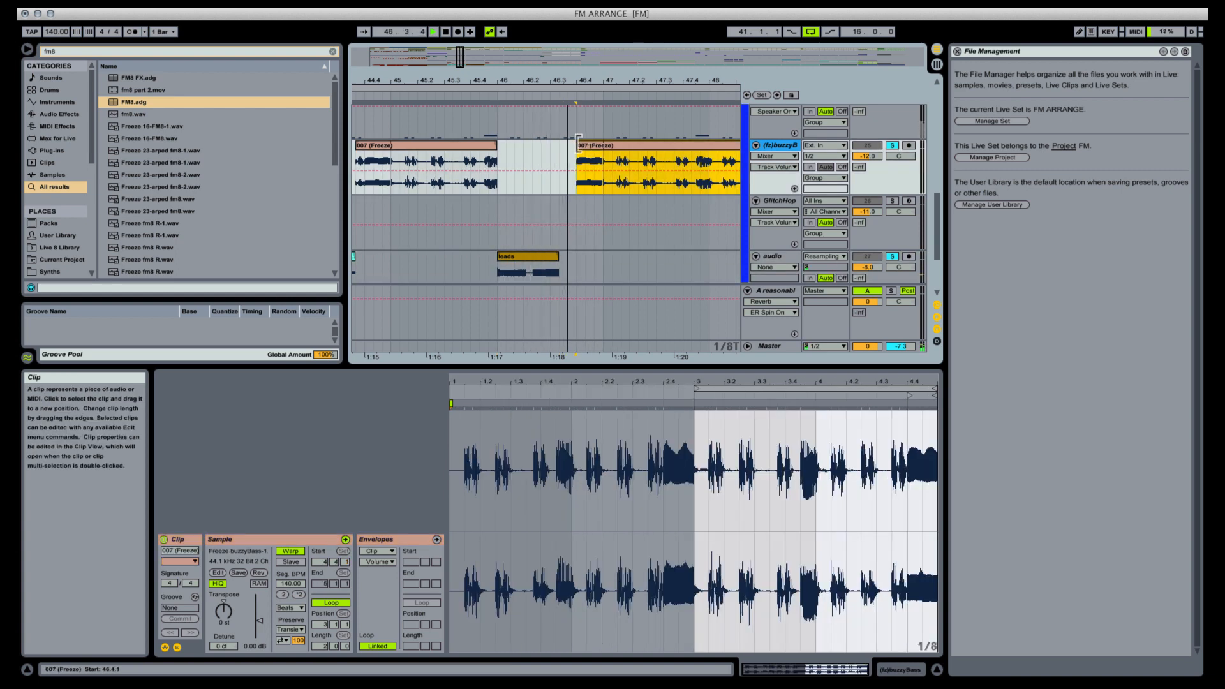
pyautogui.scroll(-3, 563, 201)
pyautogui.moveTo(559, 192); pyautogui.dragTo(575, 189)
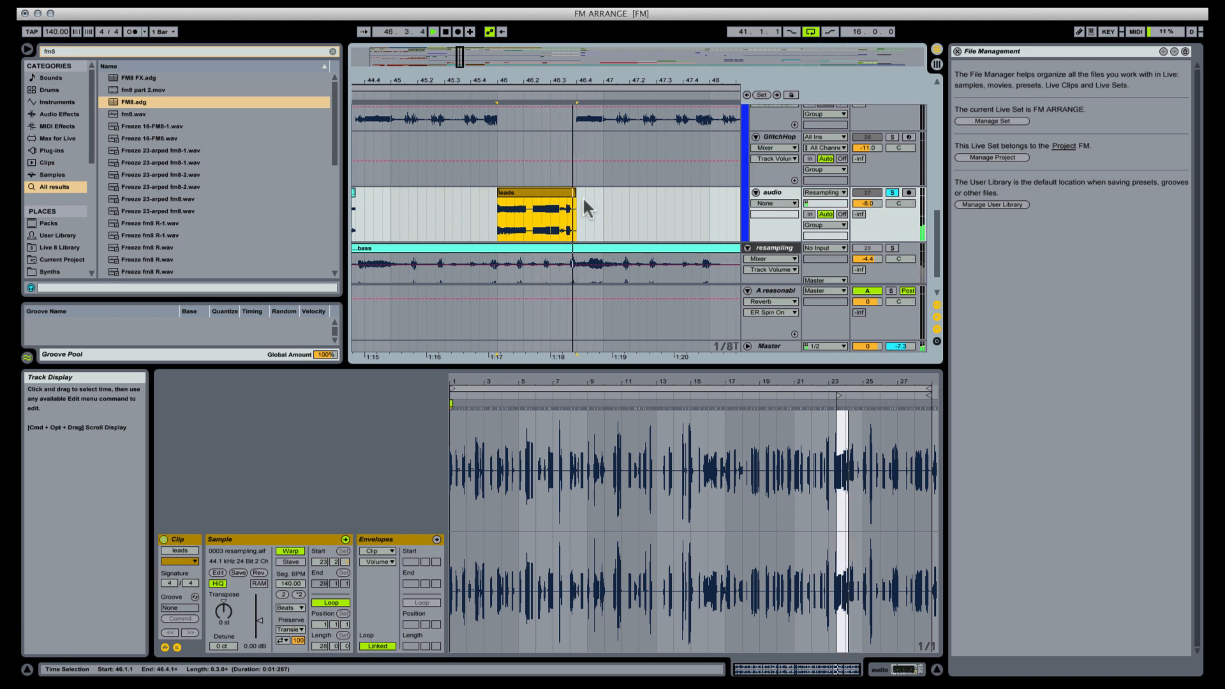
pyautogui.moveTo(575, 191); pyautogui.dragTo(559, 192)
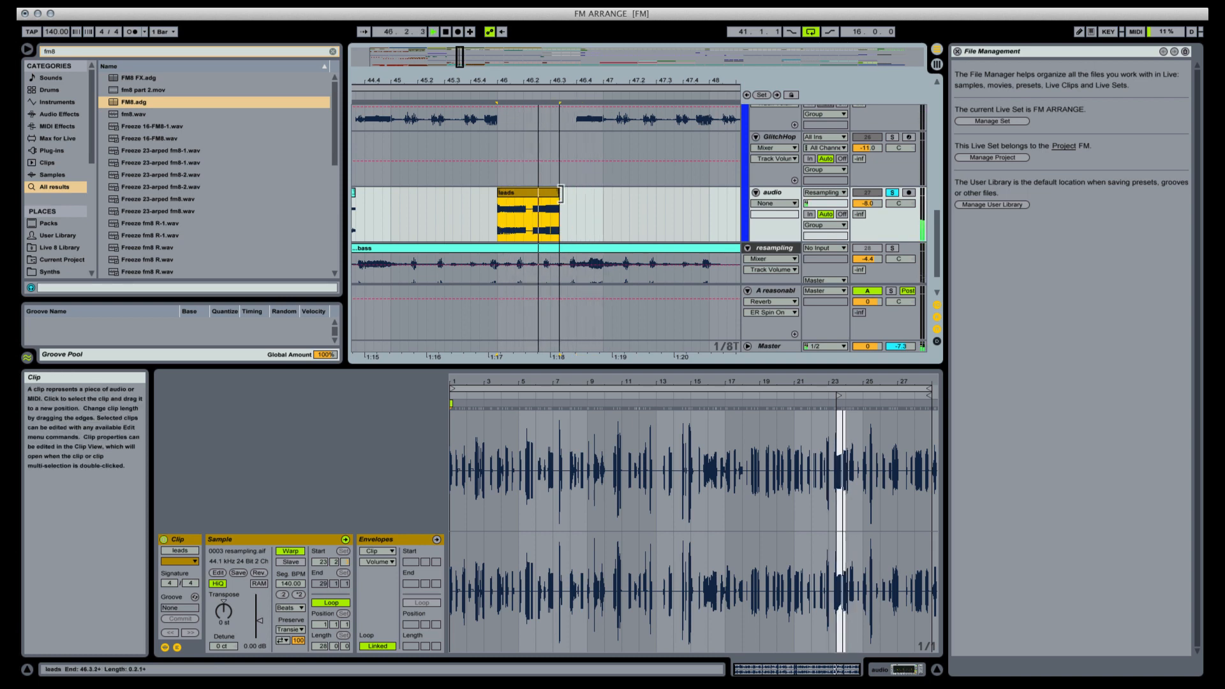
pyautogui.click(527, 210)
pyautogui.press('super+e')
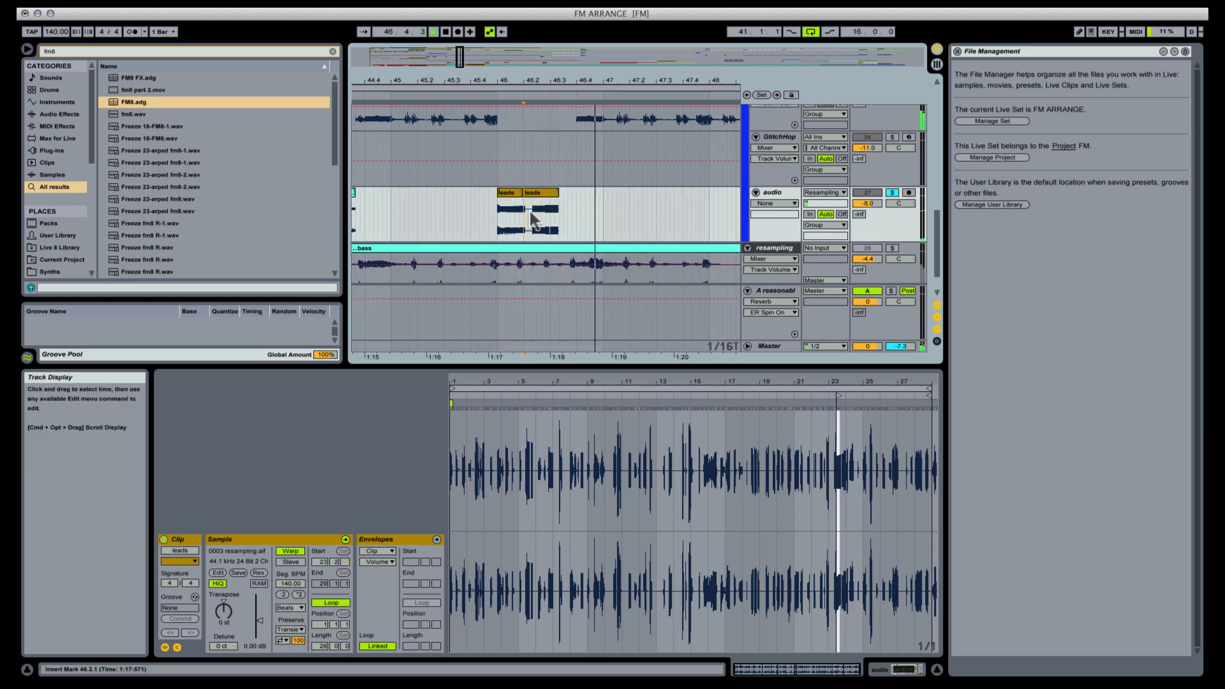
pyautogui.press('super+z')
# Step: Move the second piece of the leads phrase slightly later on the audio track, leaving a small gap after the first piece
pyautogui.moveTo(542, 193); pyautogui.dragTo(545, 198)
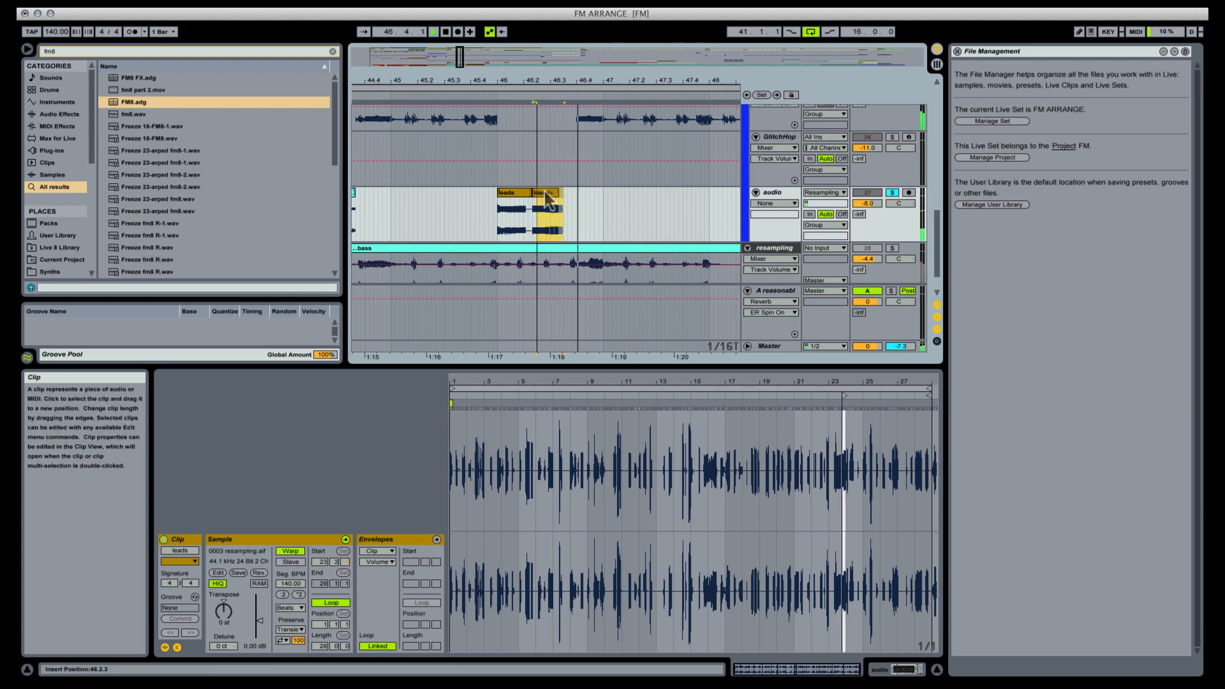
pyautogui.click(513, 200)
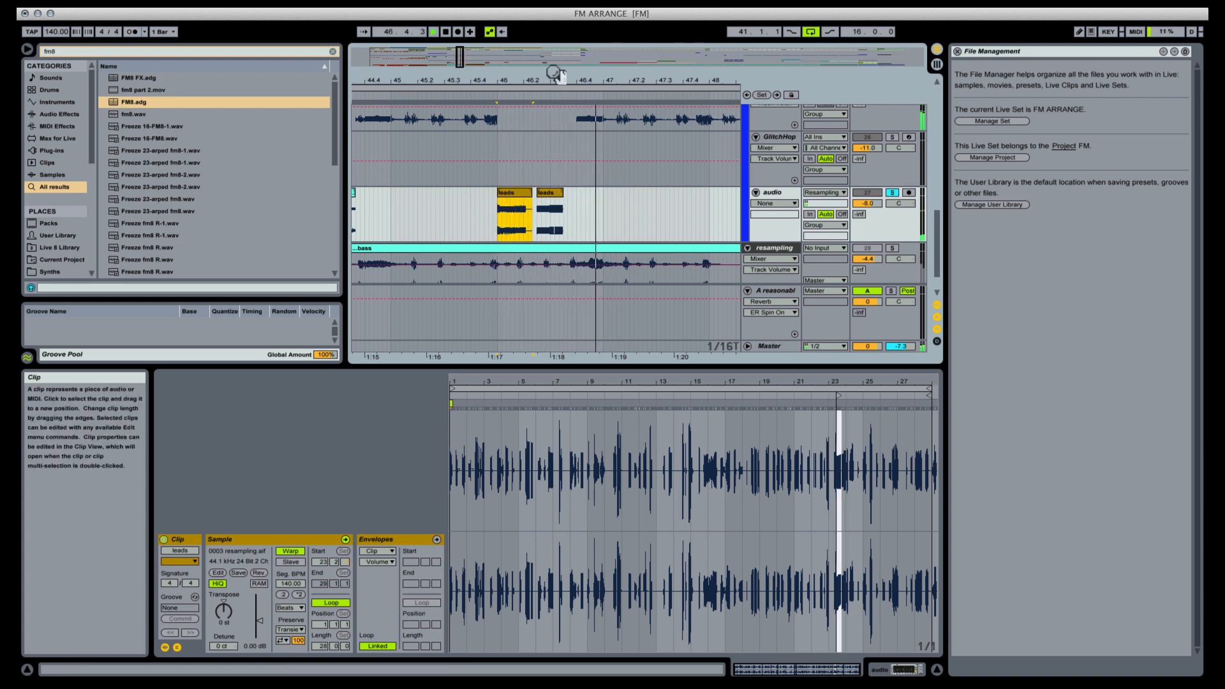
pyautogui.press('space')
# Step: Play the leads clip at 49.1.1, copy its phrase between 50.1.1 and 50.2.2 to 47.1.1 on the audio track and play it
pyautogui.moveTo(556, 79); pyautogui.dragTo(563, 44)
pyautogui.scroll(3, 575, 185)
pyautogui.scroll(-3, 577, 185)
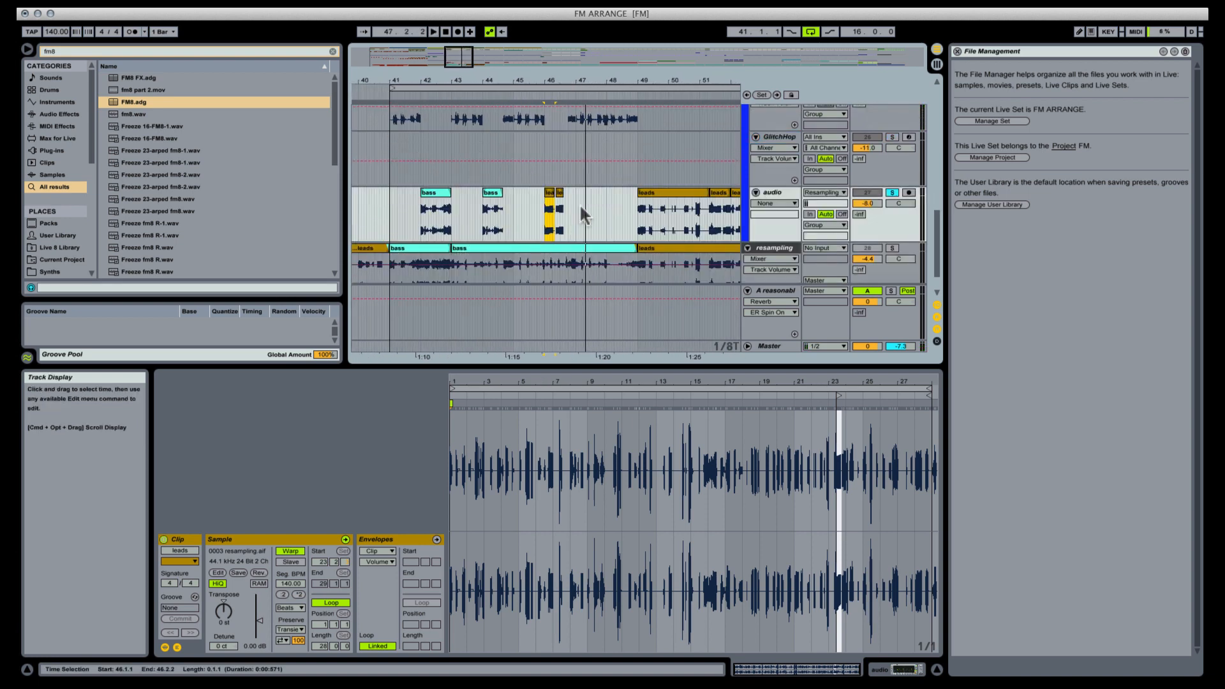
pyautogui.click(656, 191)
pyautogui.press('space')
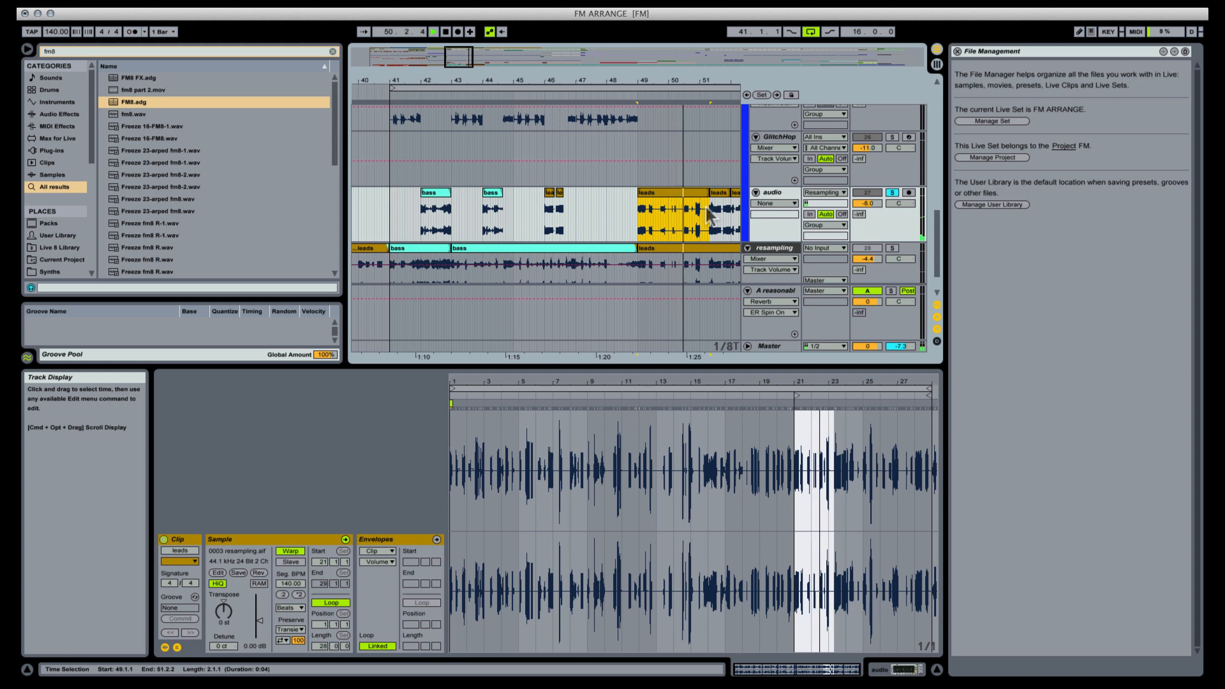
pyautogui.moveTo(669, 210); pyautogui.dragTo(679, 211)
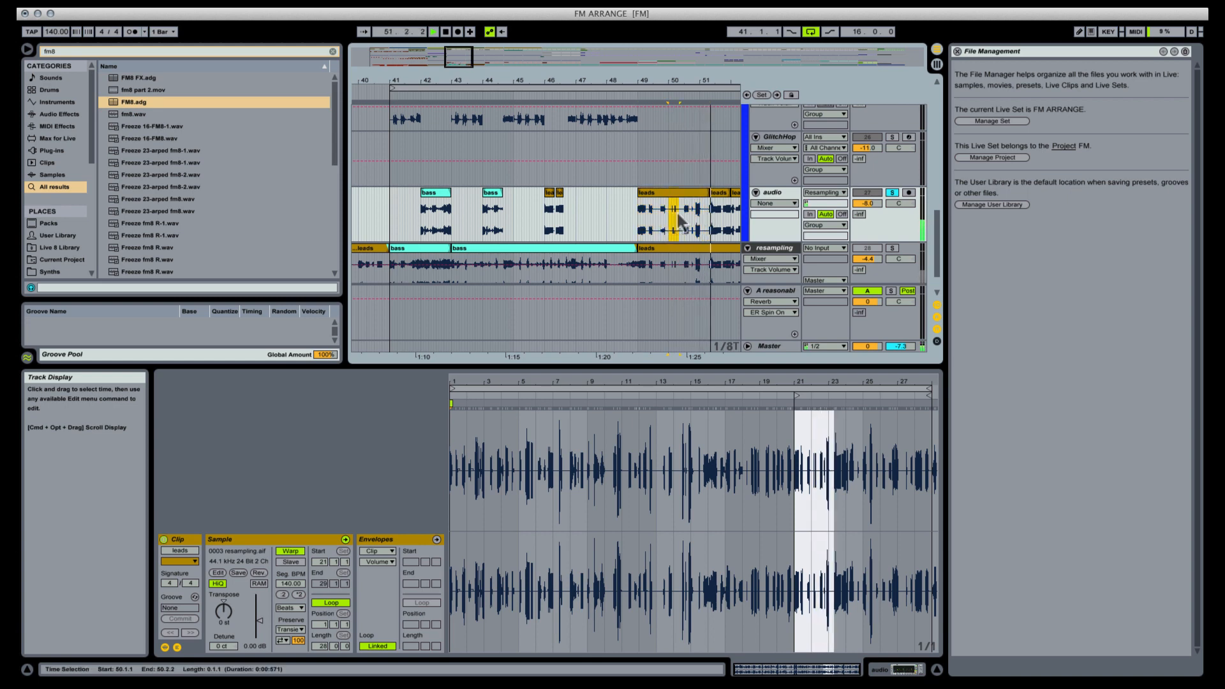
pyautogui.click(579, 204)
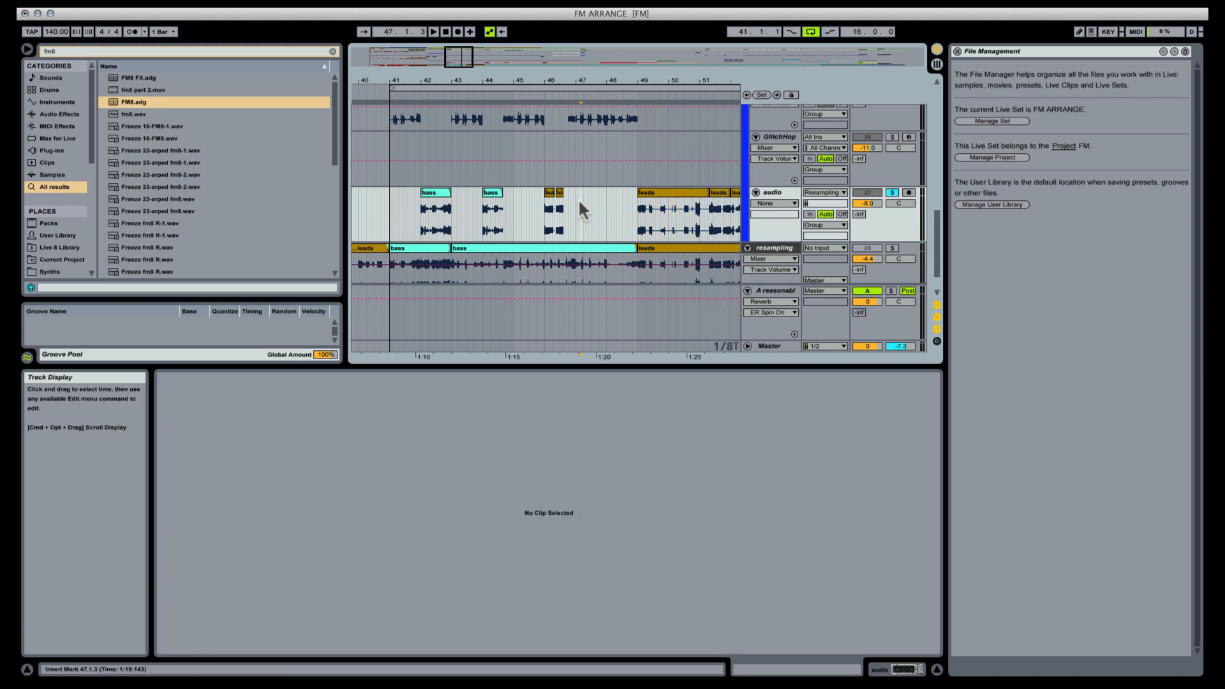
pyautogui.click(573, 202)
pyautogui.click(575, 200)
pyautogui.press('super+v')
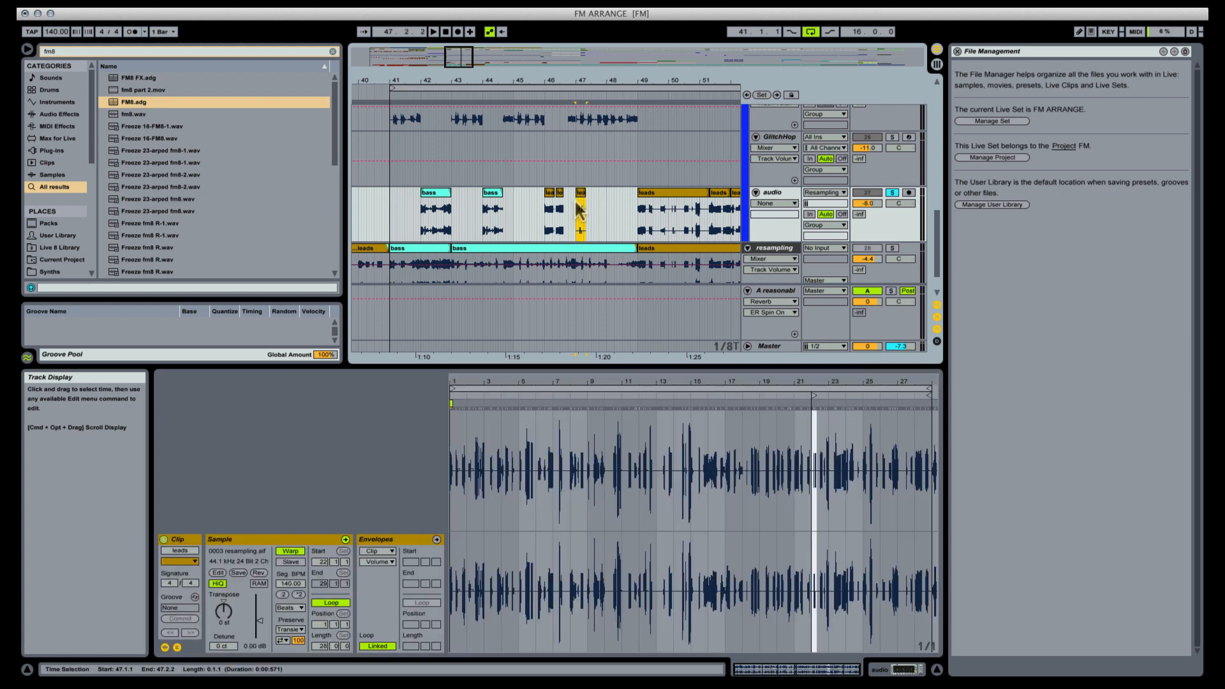
pyautogui.press('space')
# Step: Delete the remaining leads clips from 49.1.1 to 57.1.1 on the audio track
pyautogui.scroll(2, 582, 205)
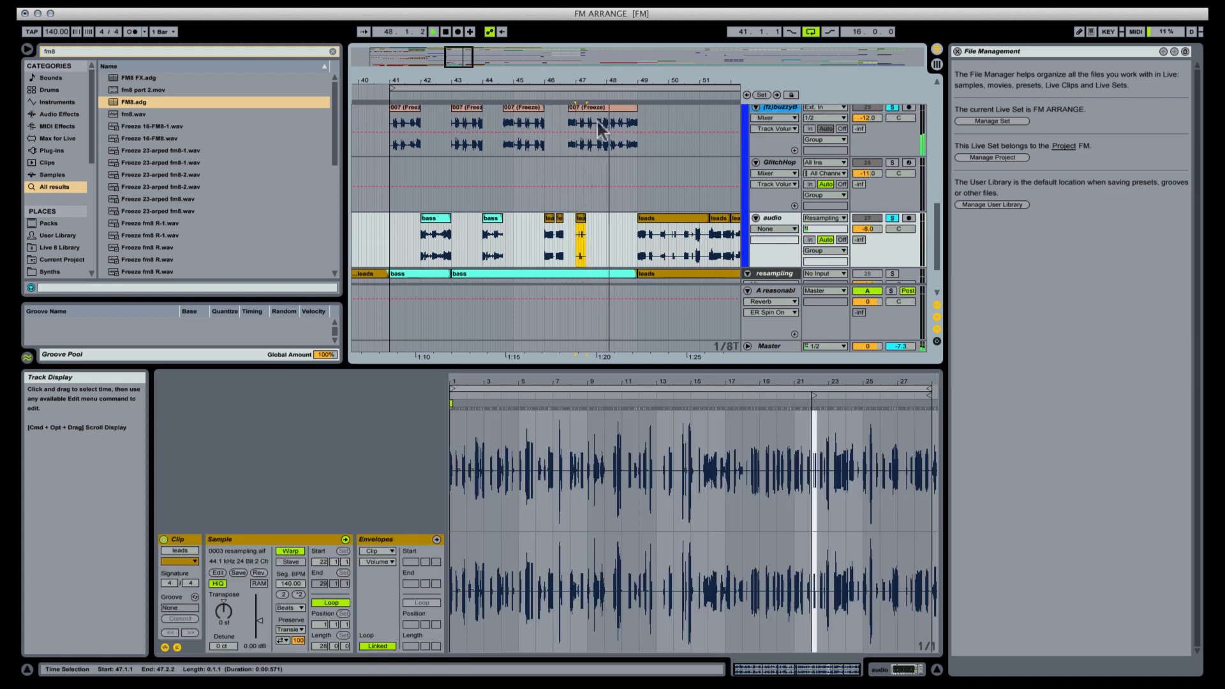
pyautogui.scroll(4, 625, 169)
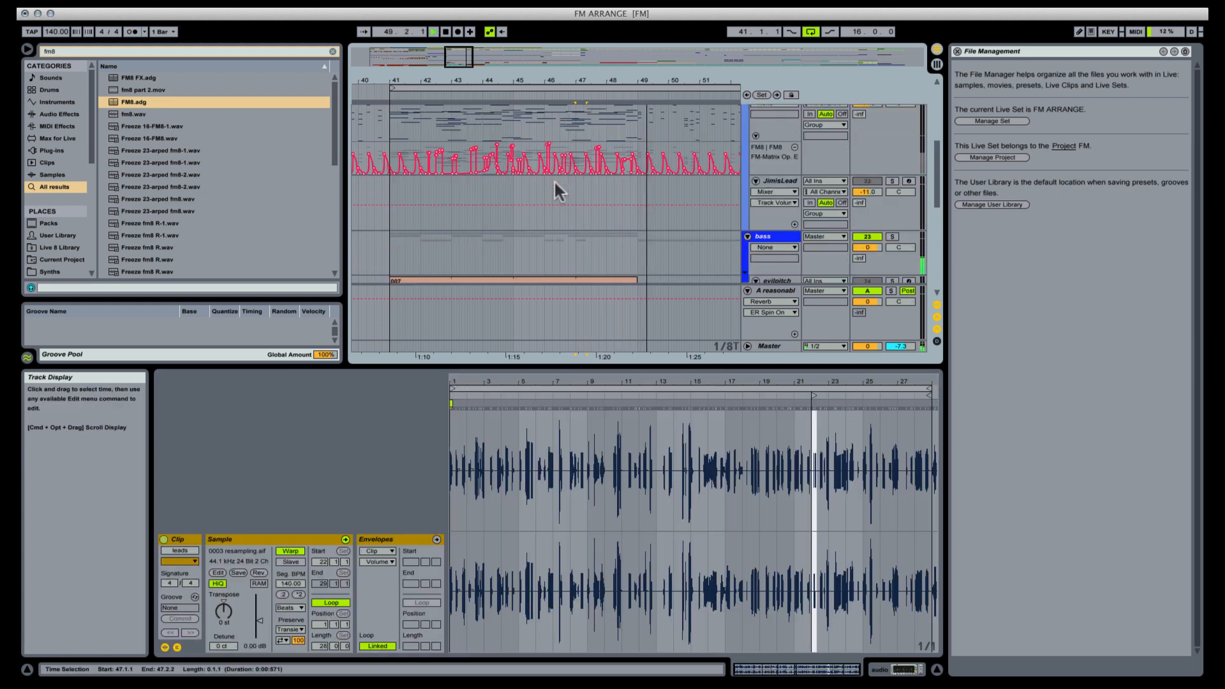
pyautogui.scroll(-3, 554, 180)
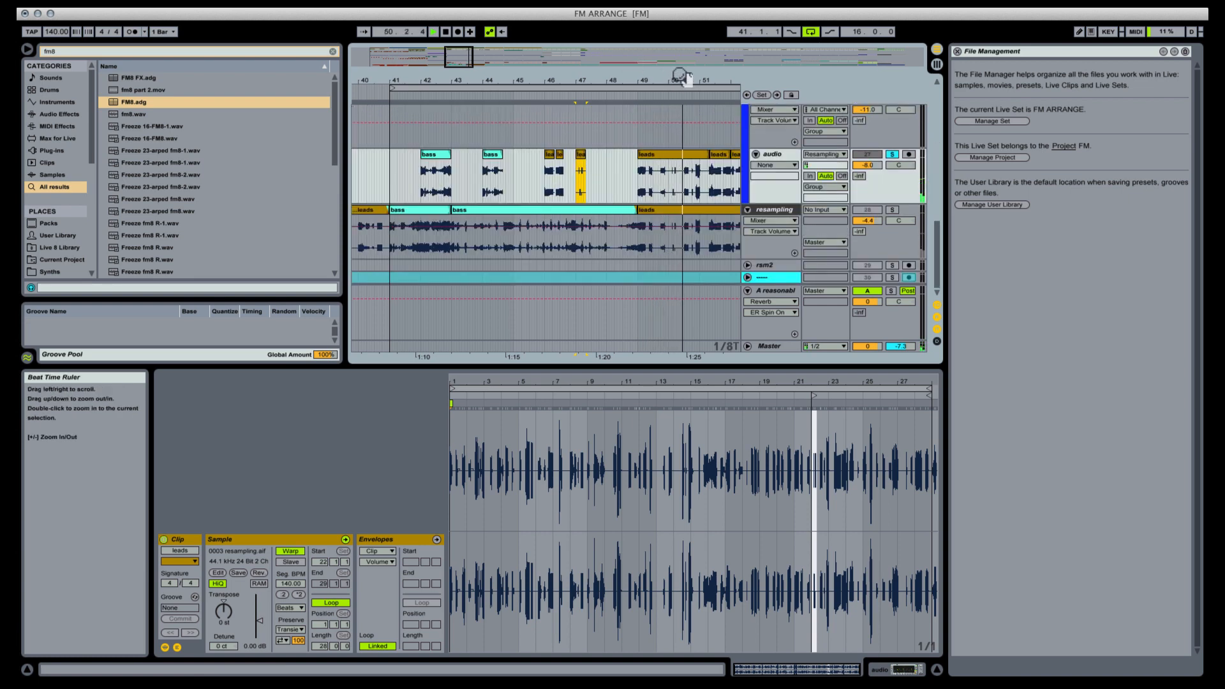
pyautogui.moveTo(482, 80); pyautogui.dragTo(482, 68)
pyautogui.scroll(2, 518, 185)
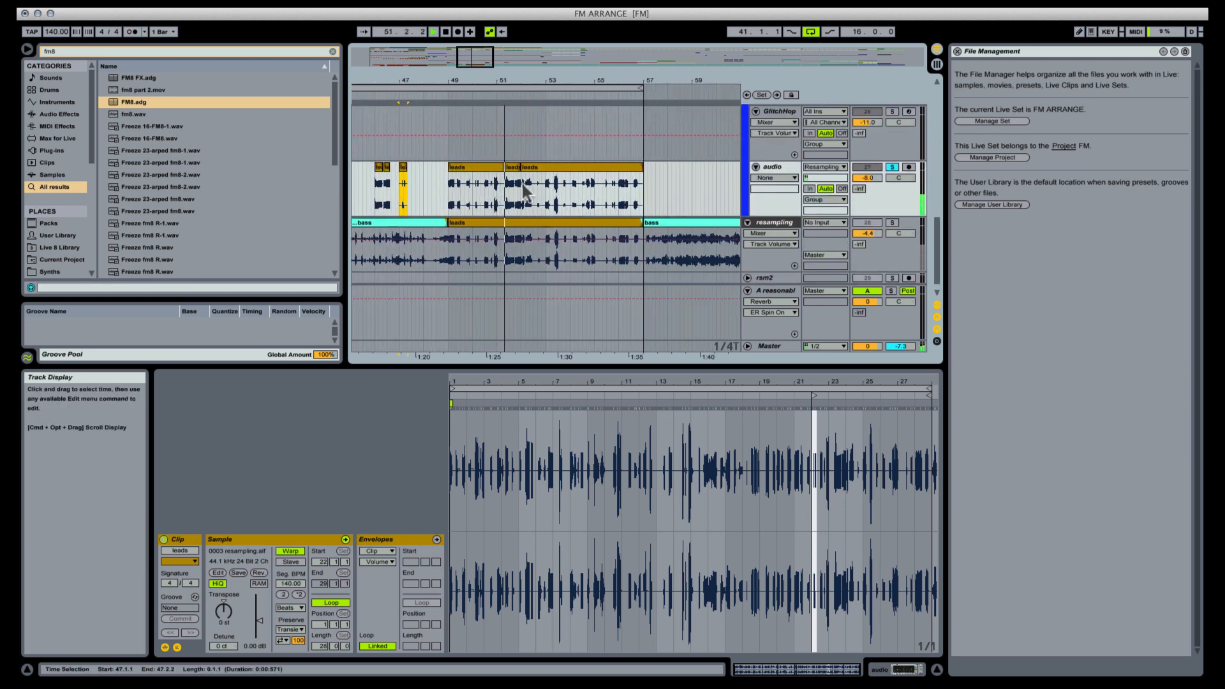
pyautogui.click(487, 180)
pyautogui.keyDown('shift'); pyautogui.click(561, 179); pyautogui.keyUp('shift')
pyautogui.press('Delete')
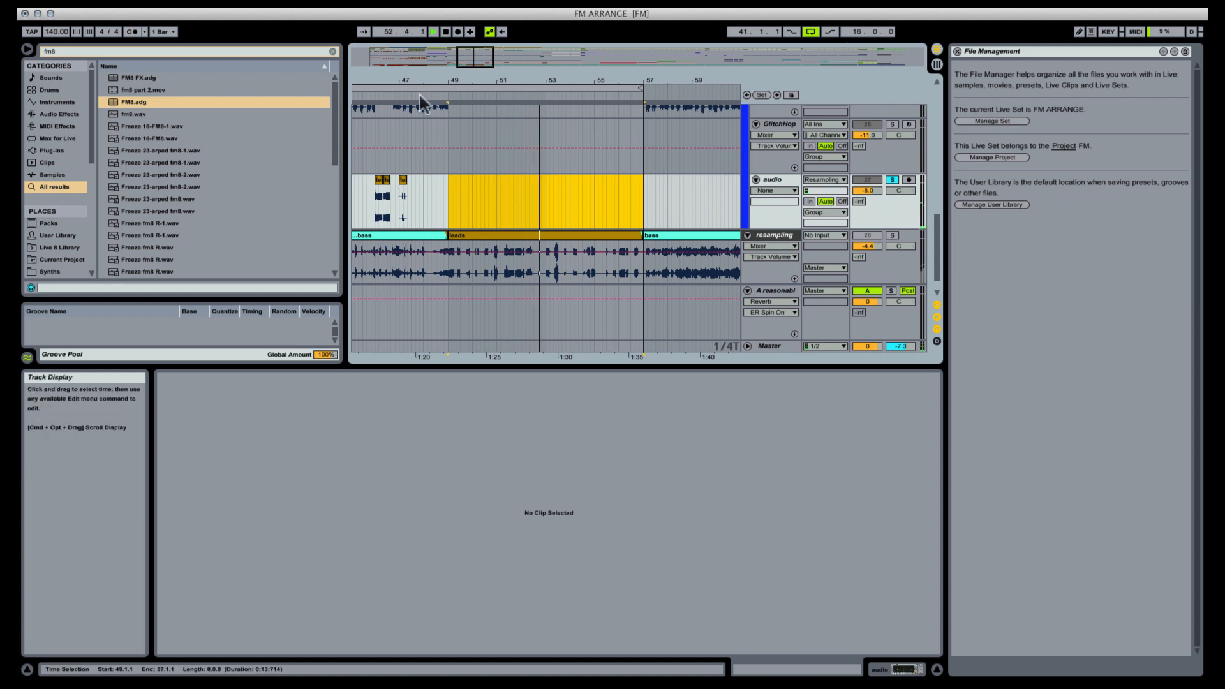
pyautogui.press('space')
# Step: Select the evilpitch clip at 41.1.1 and play it with the evilpitch track soloed
pyautogui.moveTo(462, 81); pyautogui.dragTo(529, 63)
pyautogui.scroll(6, 462, 209)
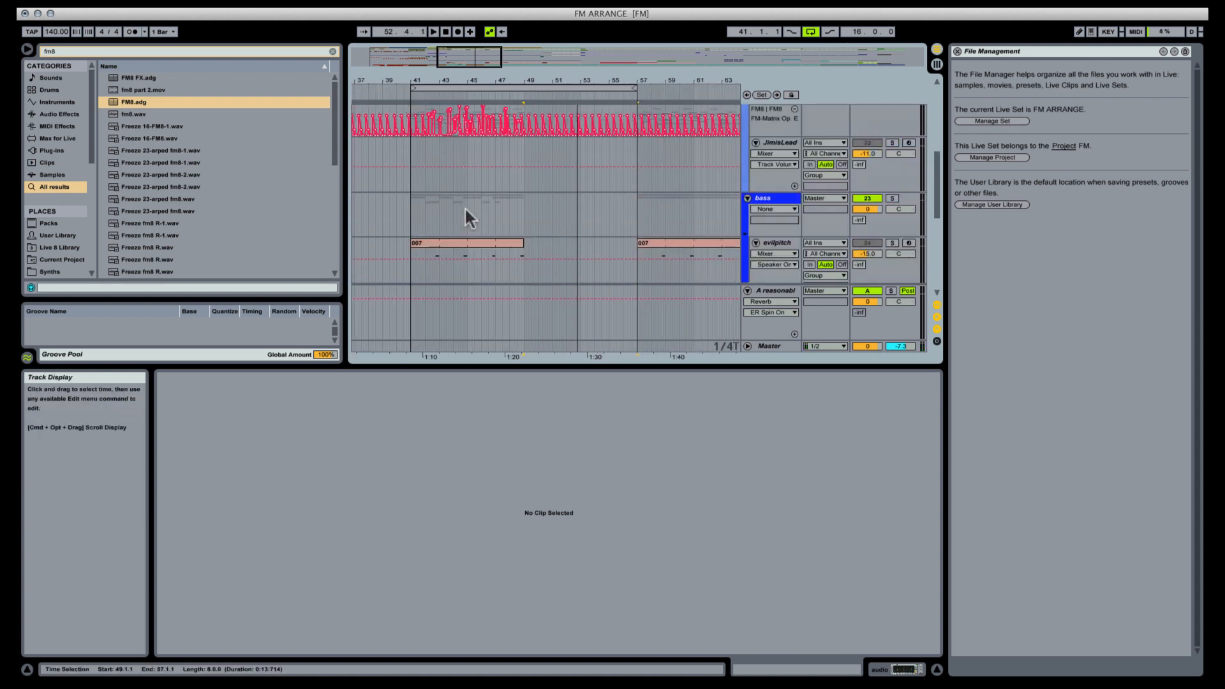
pyautogui.scroll(-2, 471, 202)
pyautogui.scroll(-5, 457, 186)
pyautogui.scroll(4, 423, 182)
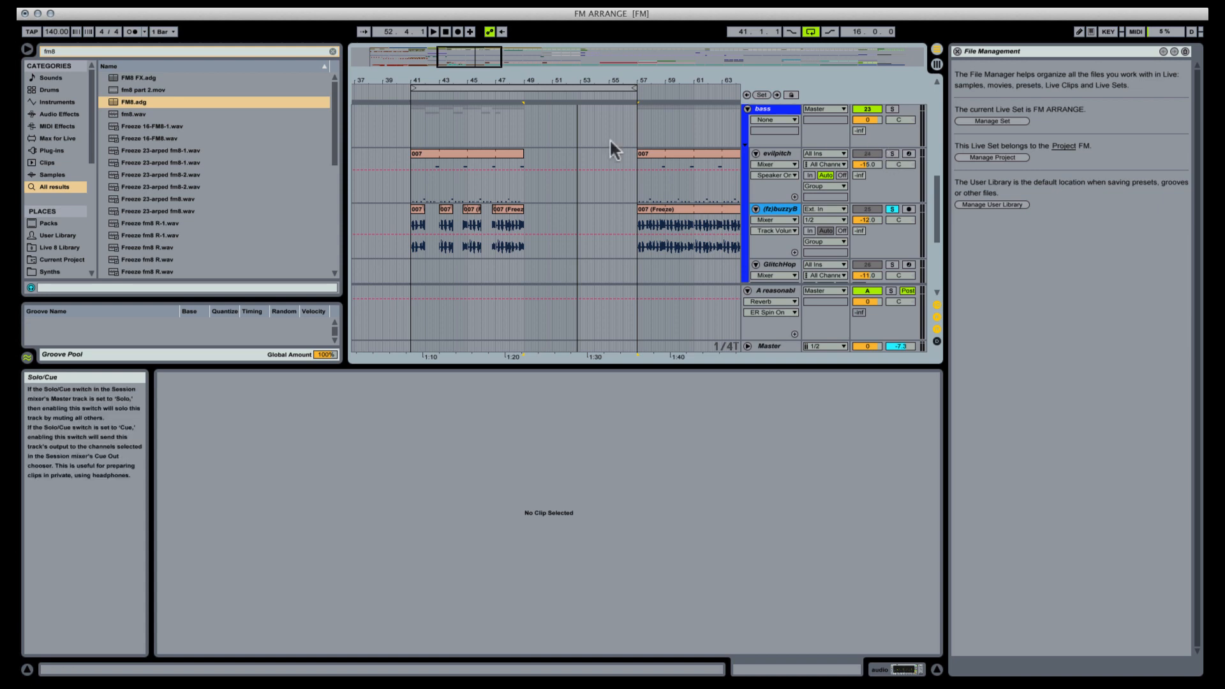
pyautogui.click(475, 153)
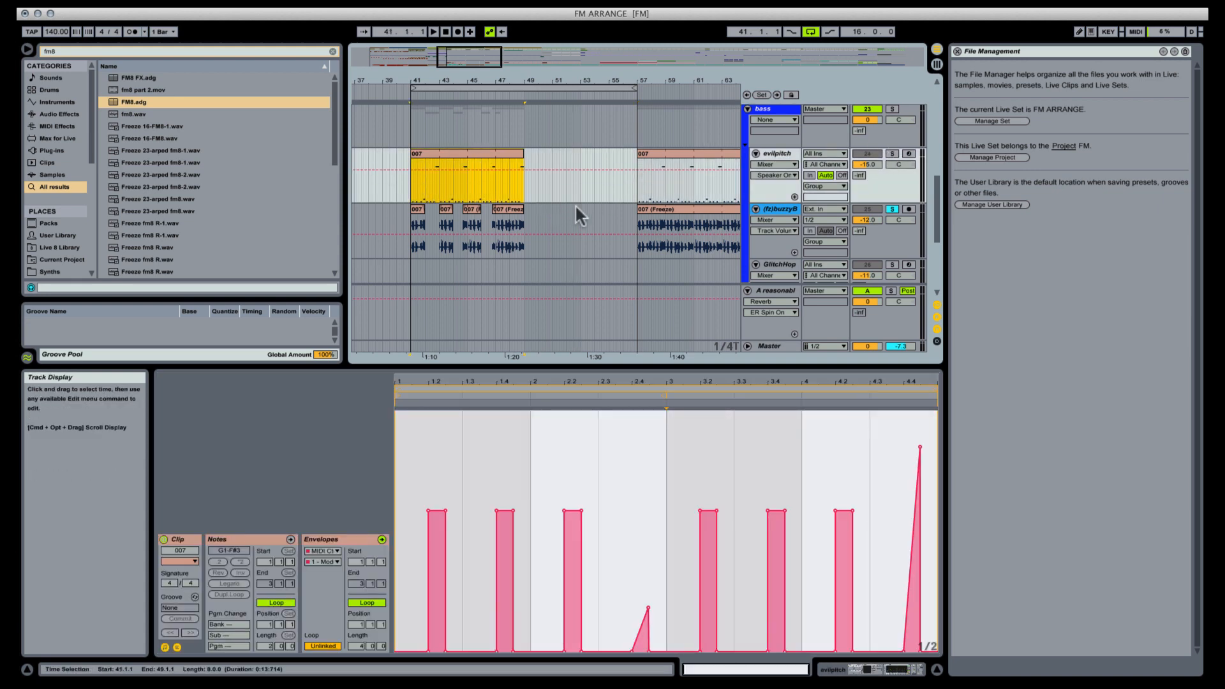
pyautogui.scroll(2, 558, 175)
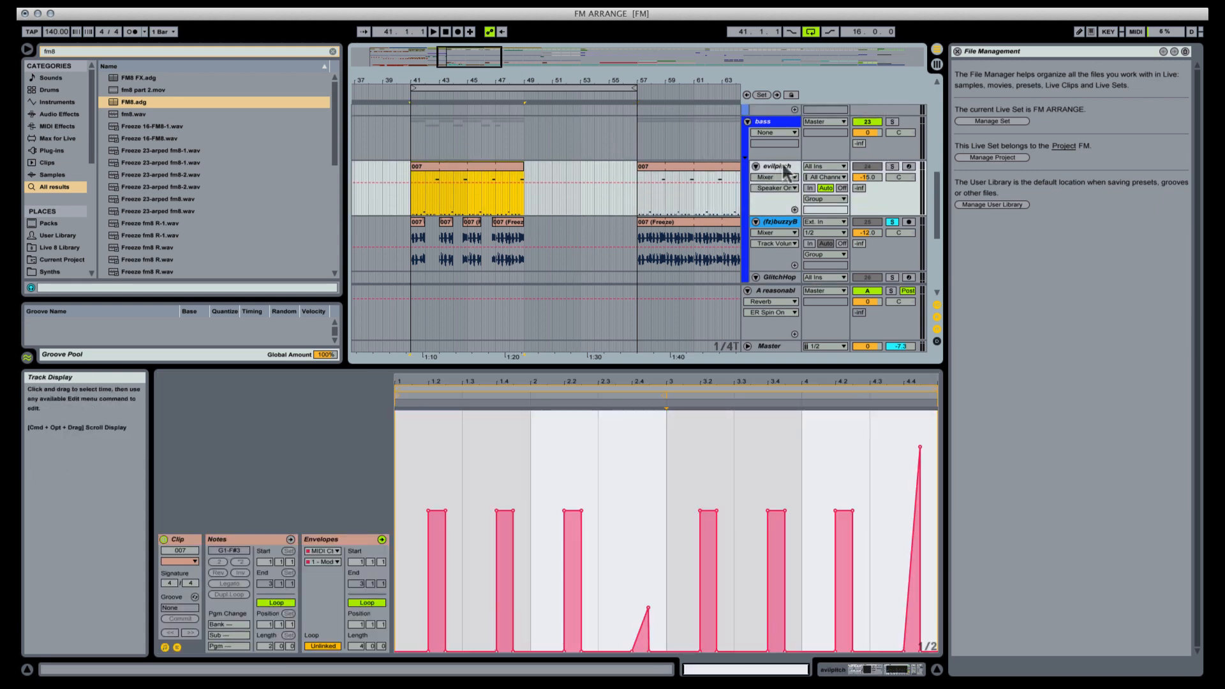
pyautogui.click(892, 180)
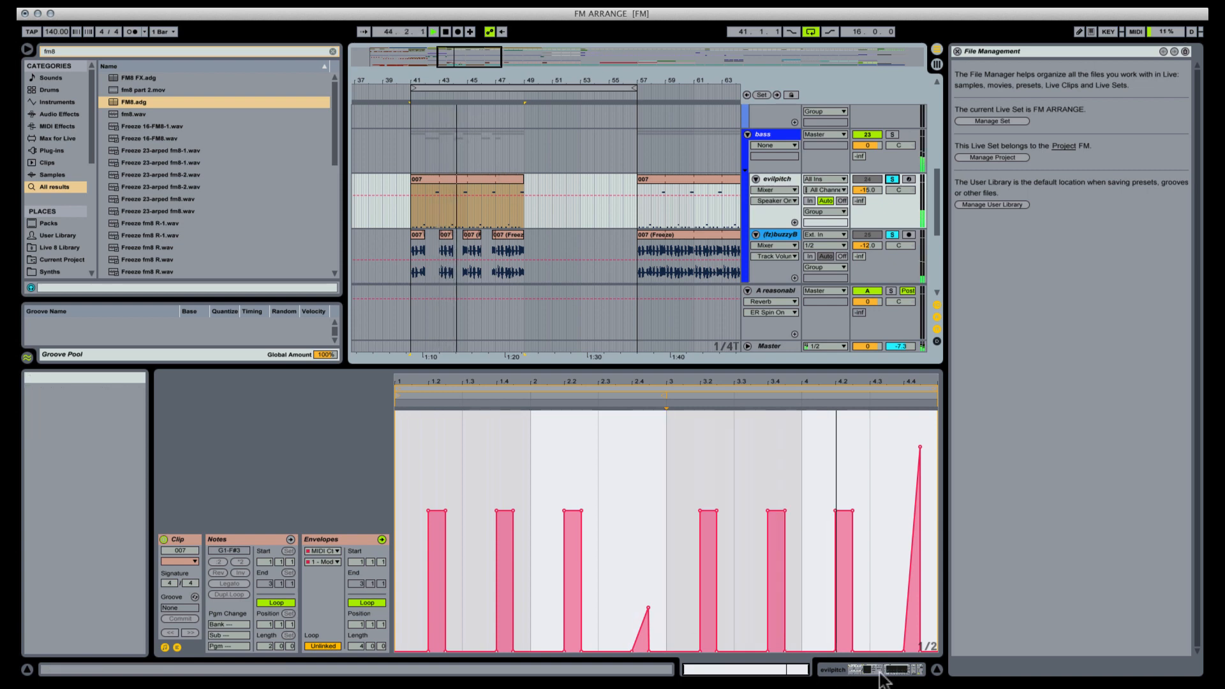
# Step: Open the FM8 plug-in window of the evilpitch track and arm the track
pyautogui.hotkey('shift', 'Tab')
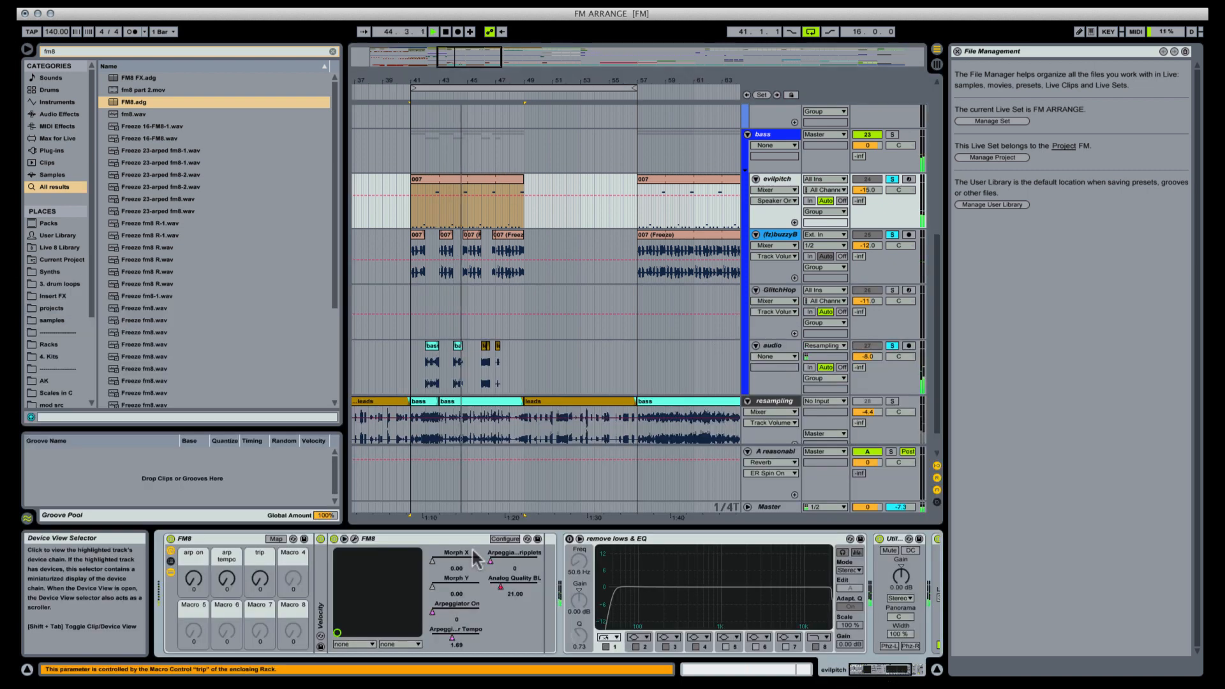
pyautogui.click(355, 540)
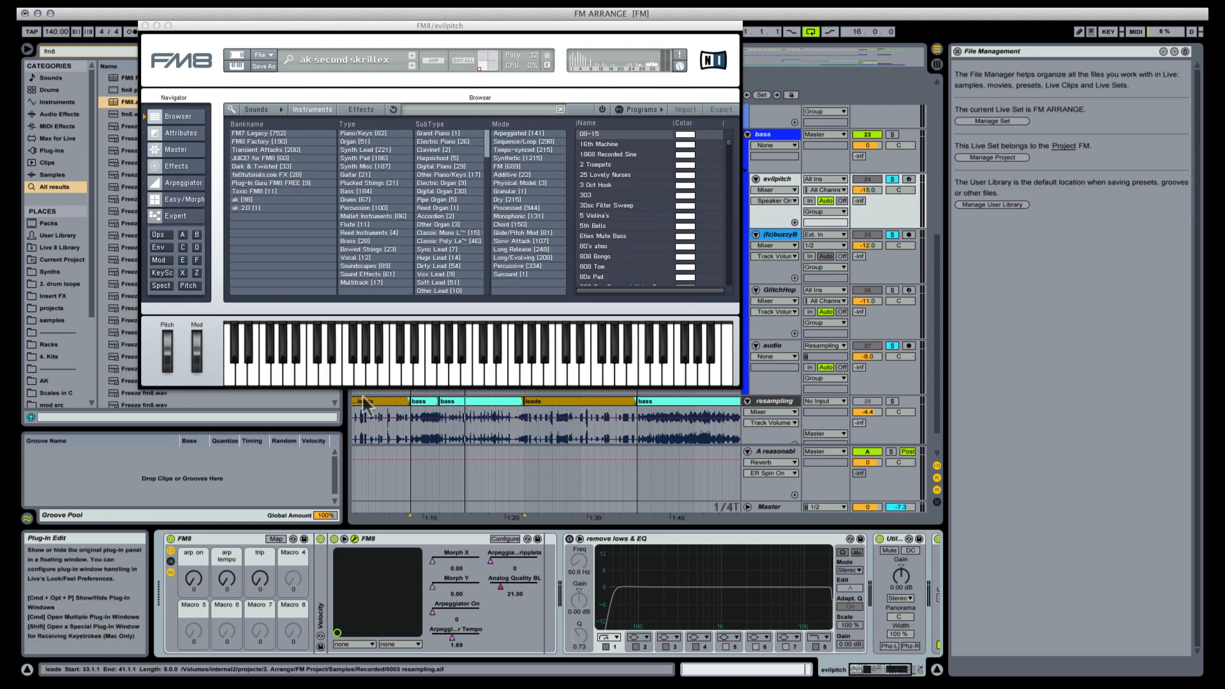
pyautogui.moveTo(506, 29); pyautogui.dragTo(659, 314)
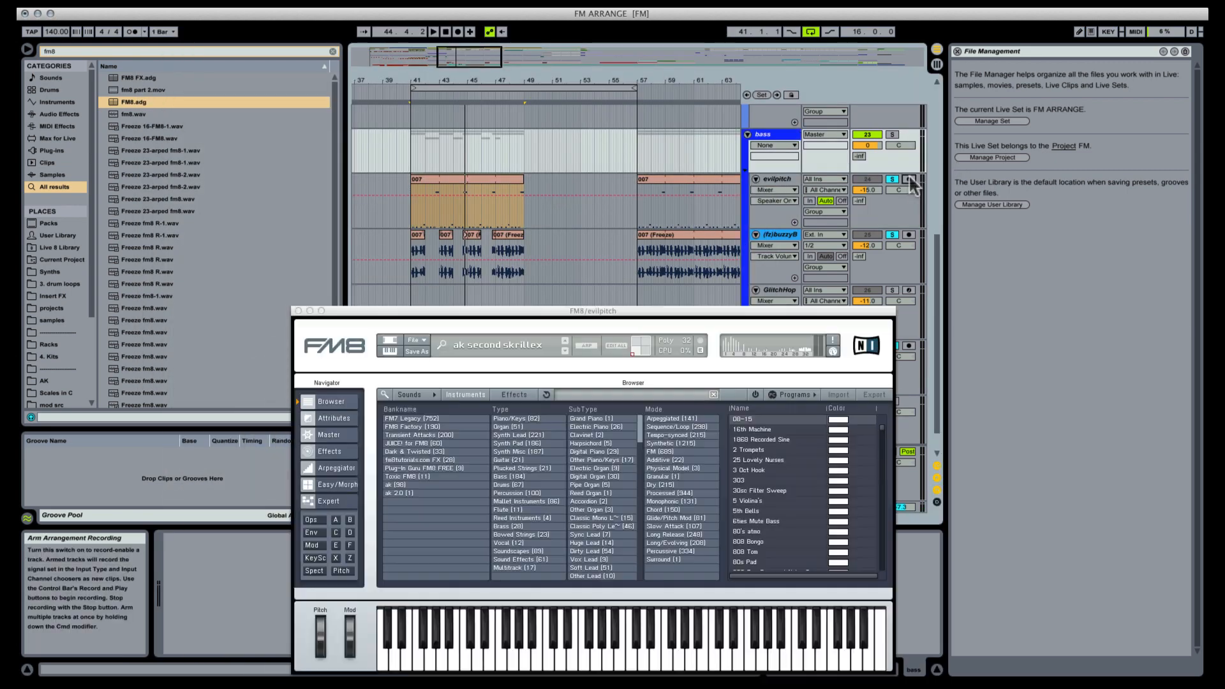
pyautogui.click(910, 179)
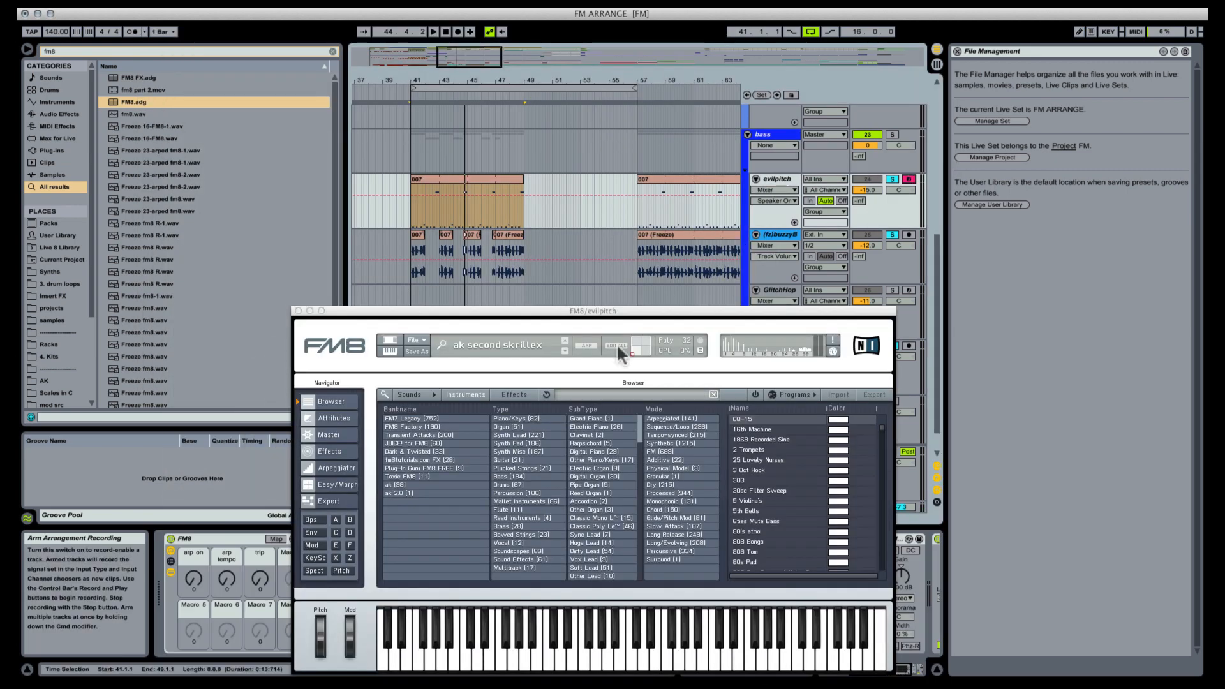
pyautogui.moveTo(618, 314); pyautogui.dragTo(556, 219)
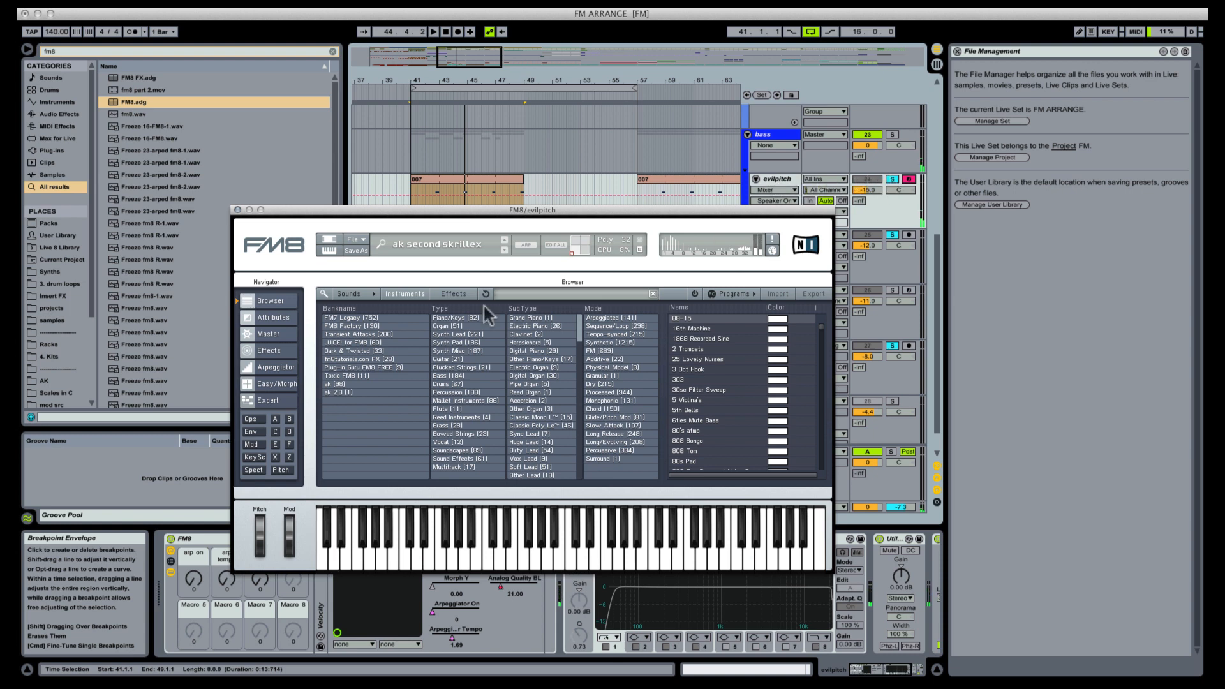
# Step: Look through FM8's Expert, Attributes, Master and Effects pages and lower the amplitude envelope's release slightly on the Easy/Morph page
pyautogui.click(266, 402)
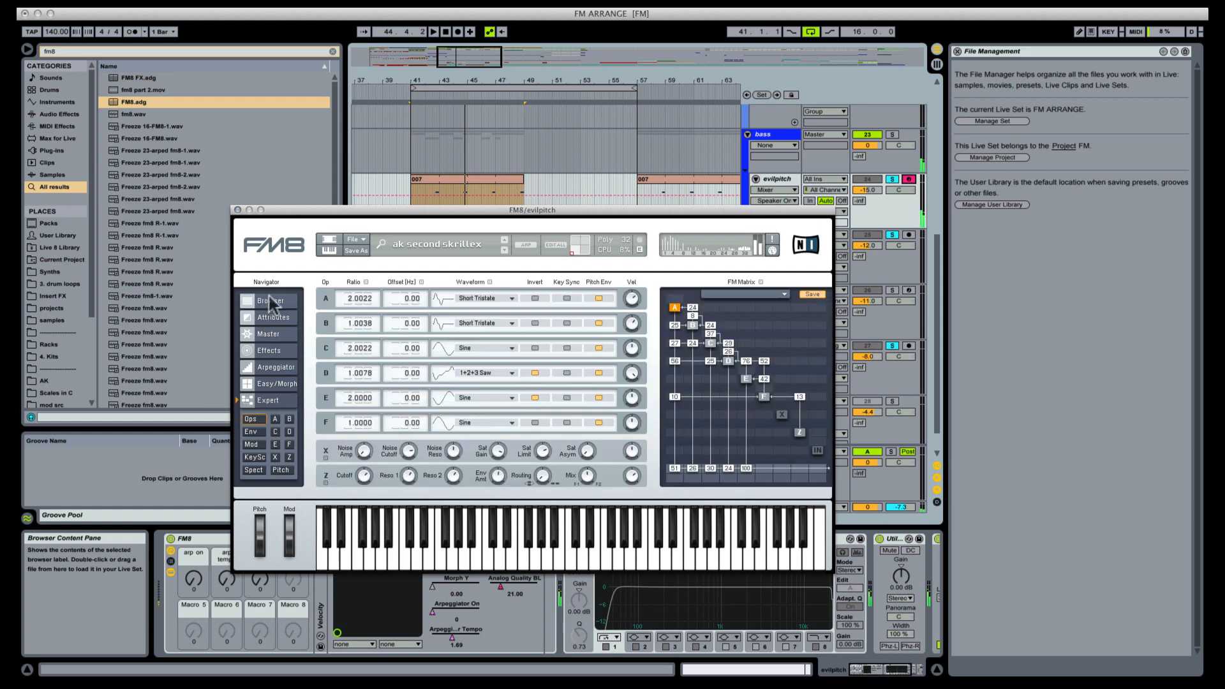
pyautogui.click(272, 302)
pyautogui.click(268, 319)
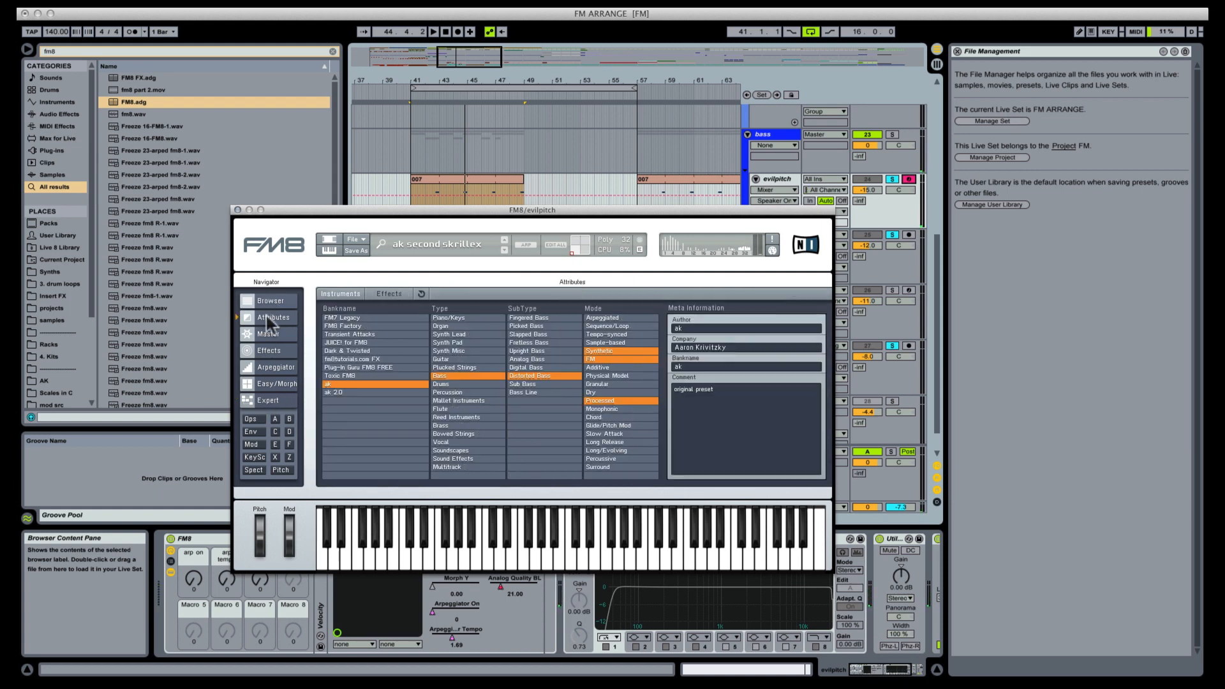
pyautogui.click(250, 419)
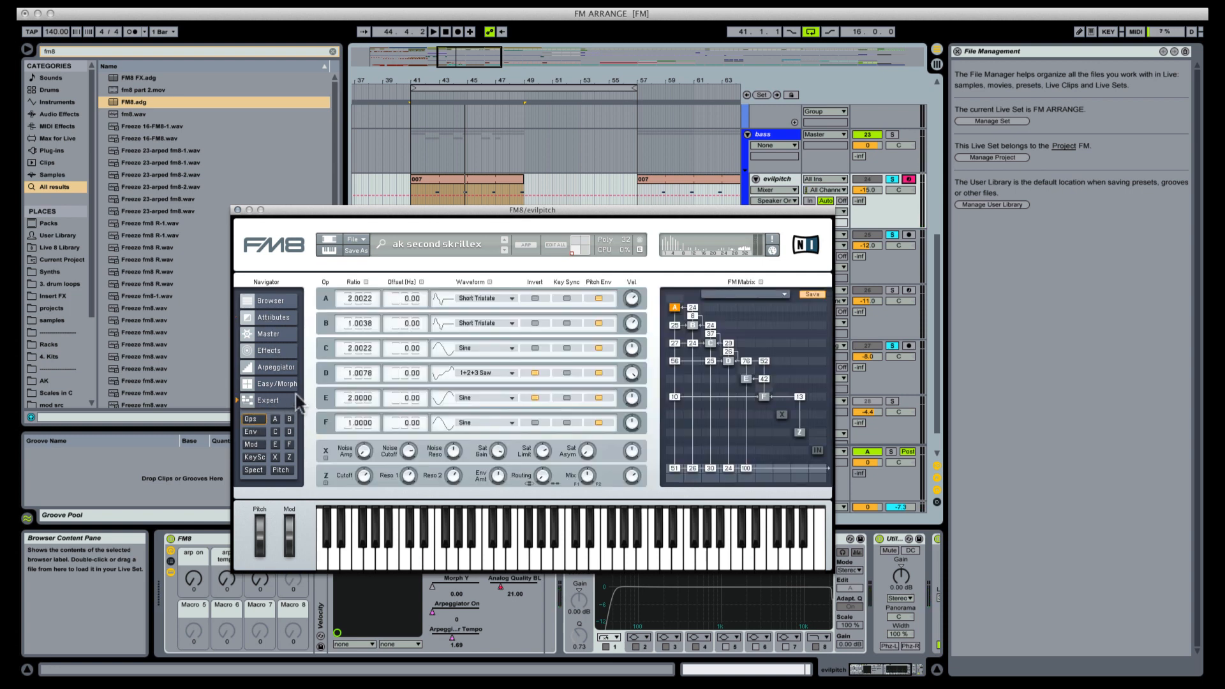
pyautogui.click(258, 337)
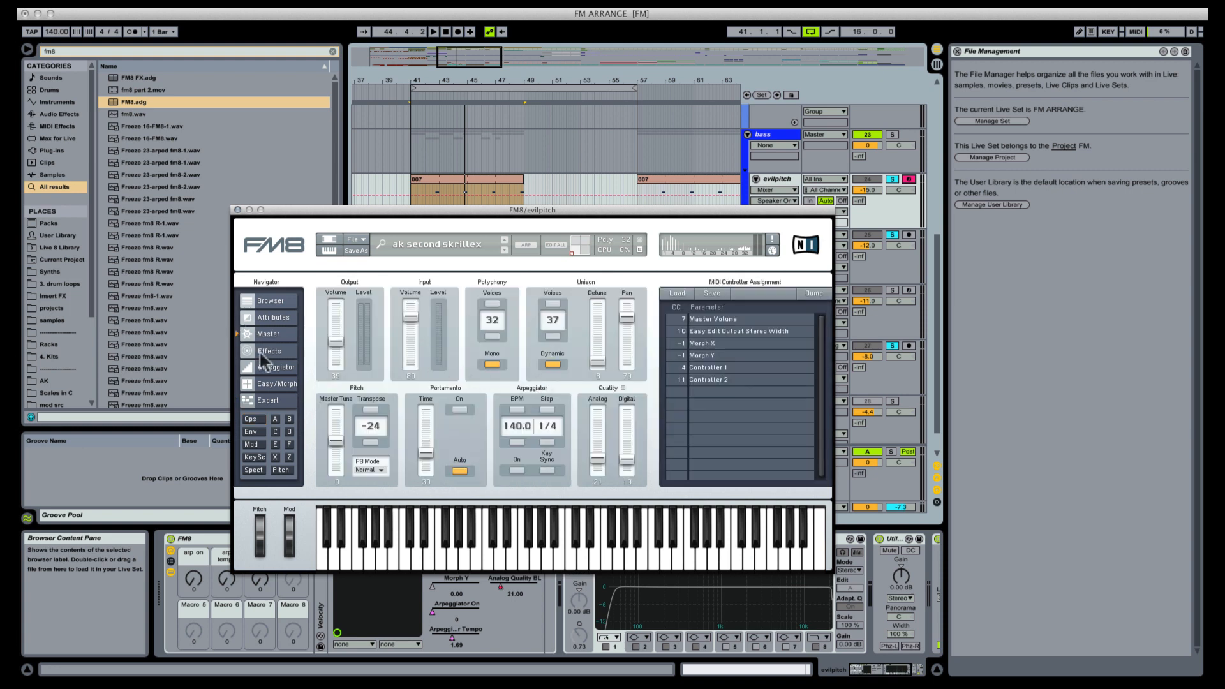
pyautogui.click(264, 353)
pyautogui.click(264, 386)
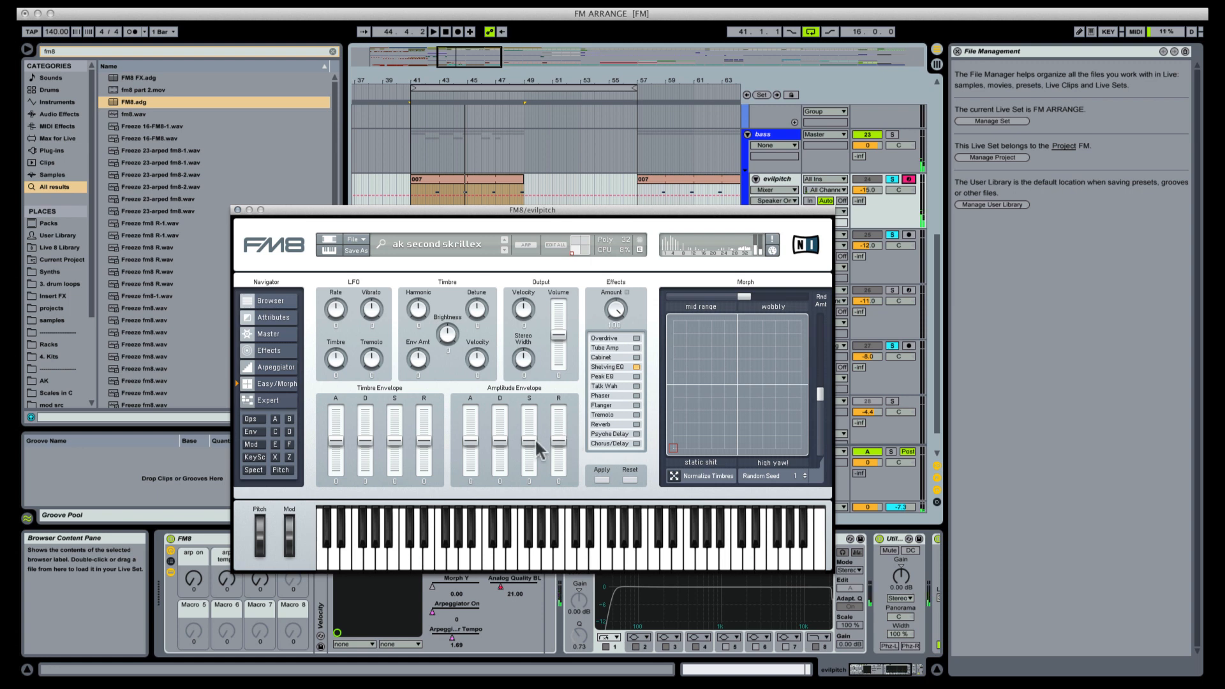
pyautogui.moveTo(558, 441); pyautogui.dragTo(553, 447)
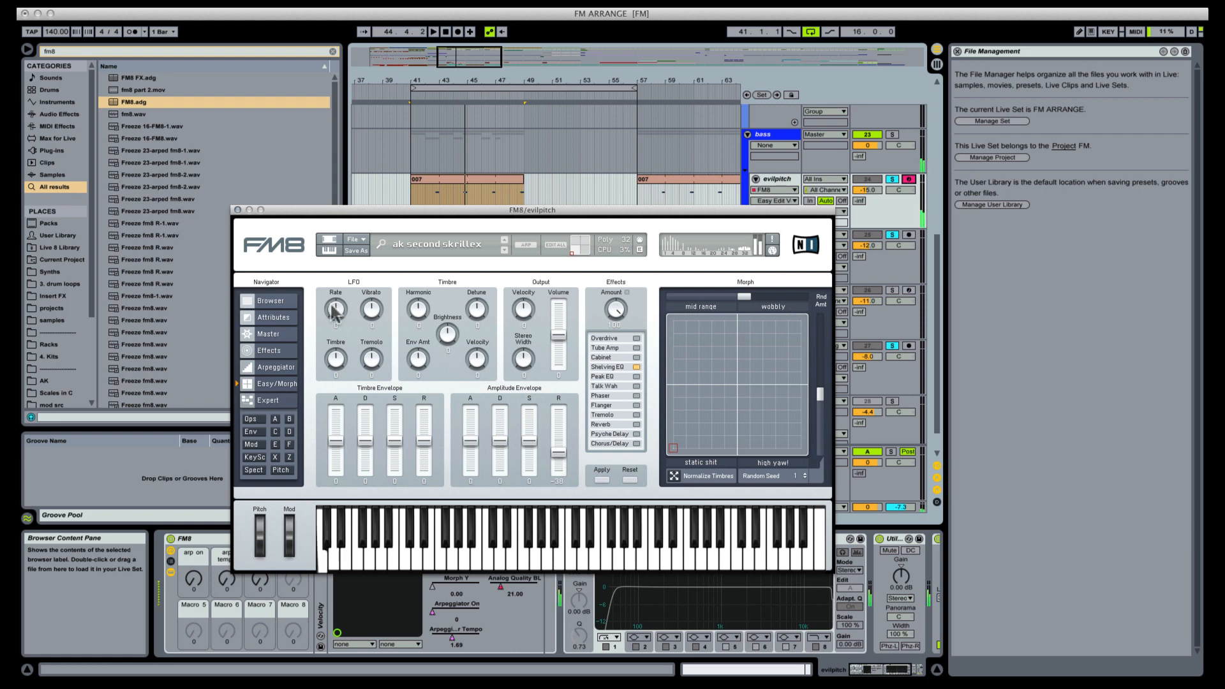
# Step: Close FM8, duplicate the evilpitch clip from 41.1.1 to 49.1.1 and deactivate the original clip
pyautogui.click(238, 210)
pyautogui.click(459, 181)
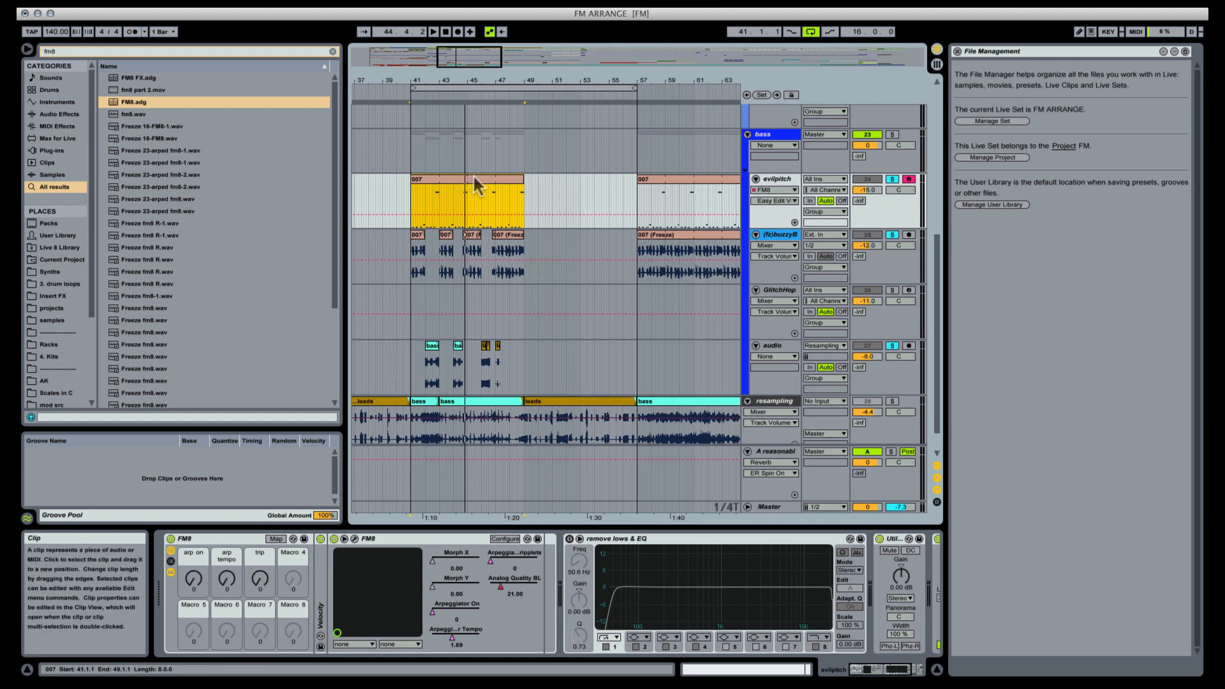
pyautogui.press('space')
pyautogui.press('0')
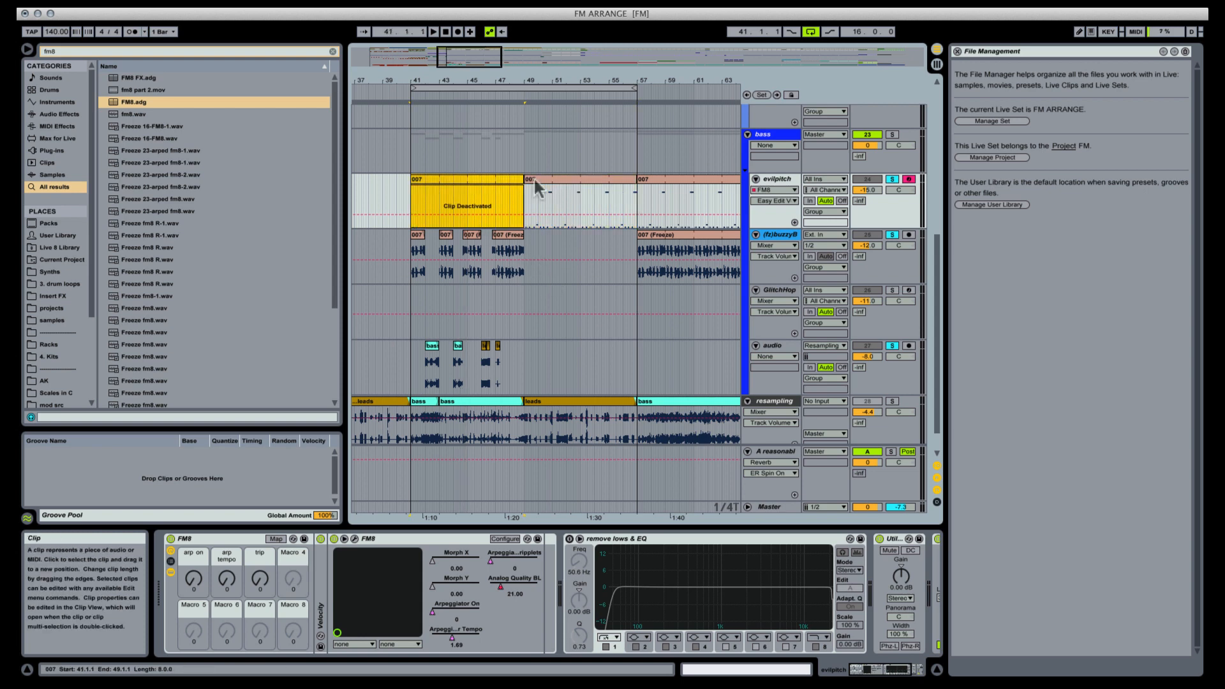
# Step: Play the arrangement from 41.1.1 with all tracks unsoloed and select Komplete Audio 6 as the Soundflower (2ch) output
pyautogui.click(888, 180)
pyautogui.moveTo(412, 412); pyautogui.dragTo(439, 412)
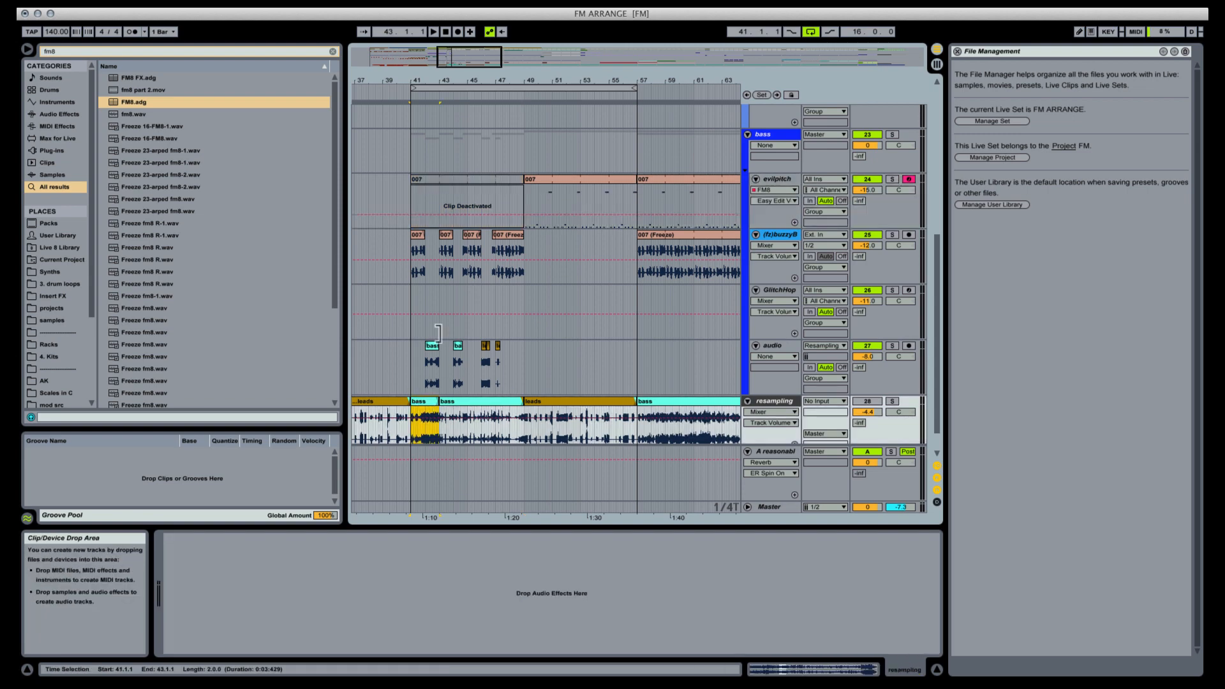
pyautogui.scroll(3, 460, 285)
pyautogui.scroll(-2, 462, 282)
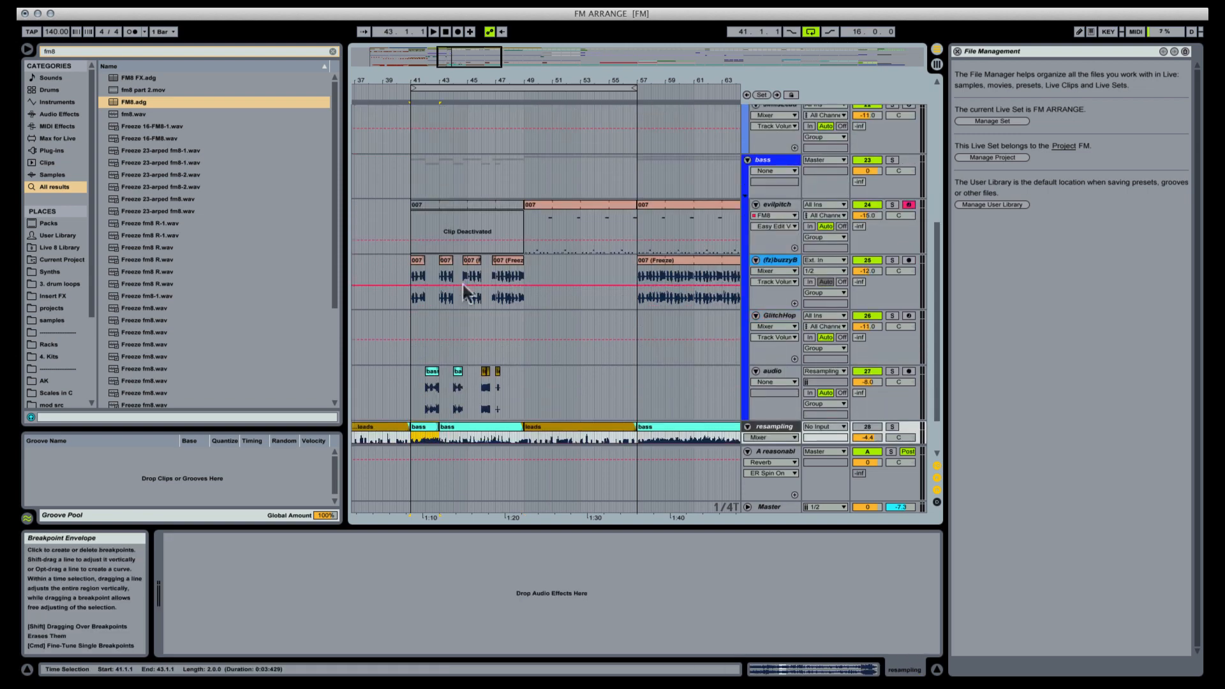
pyautogui.press('space')
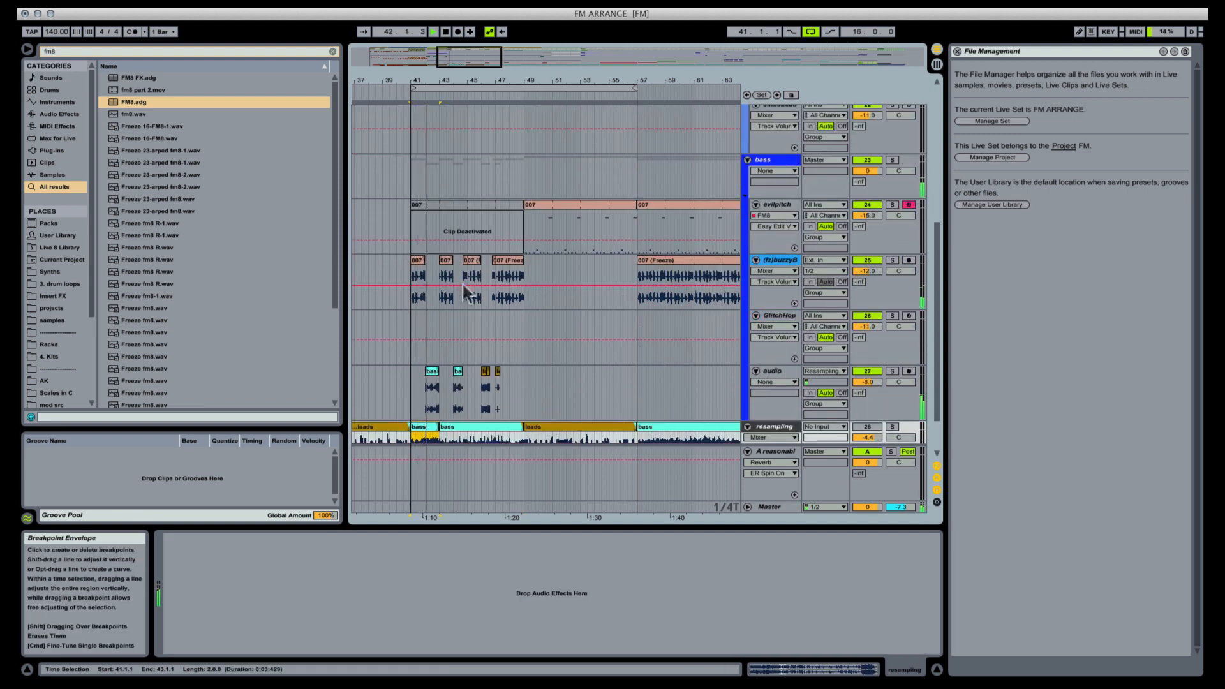
pyautogui.click(769, 3)
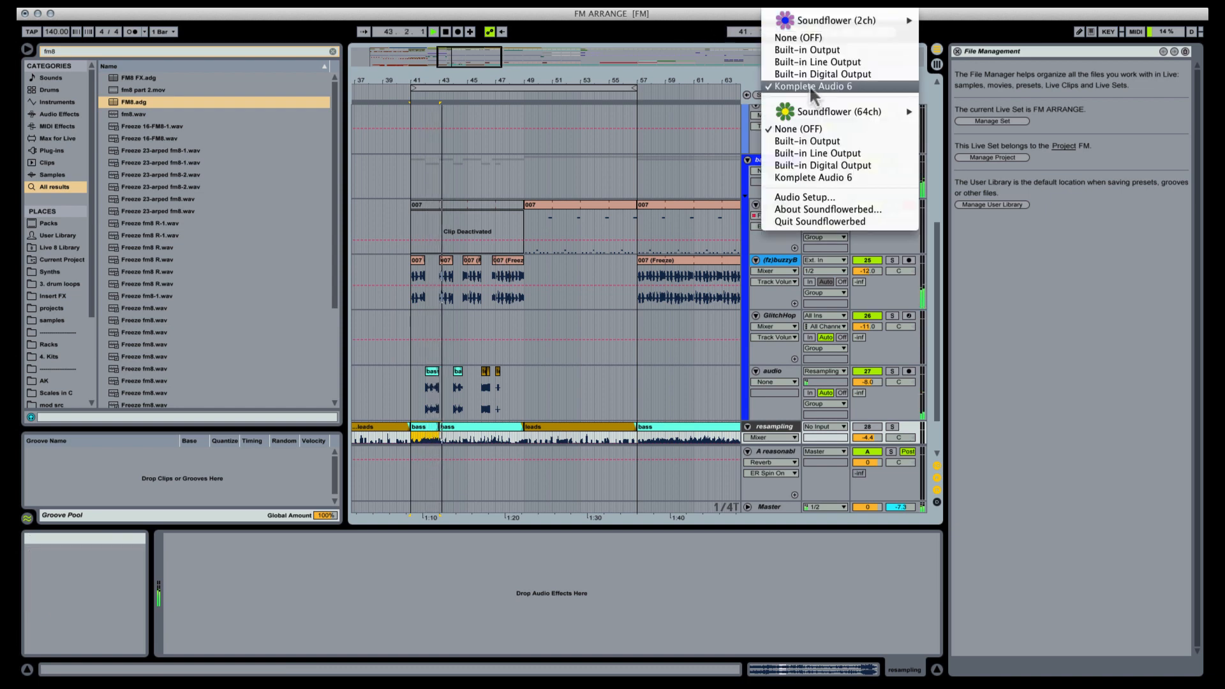
pyautogui.click(809, 86)
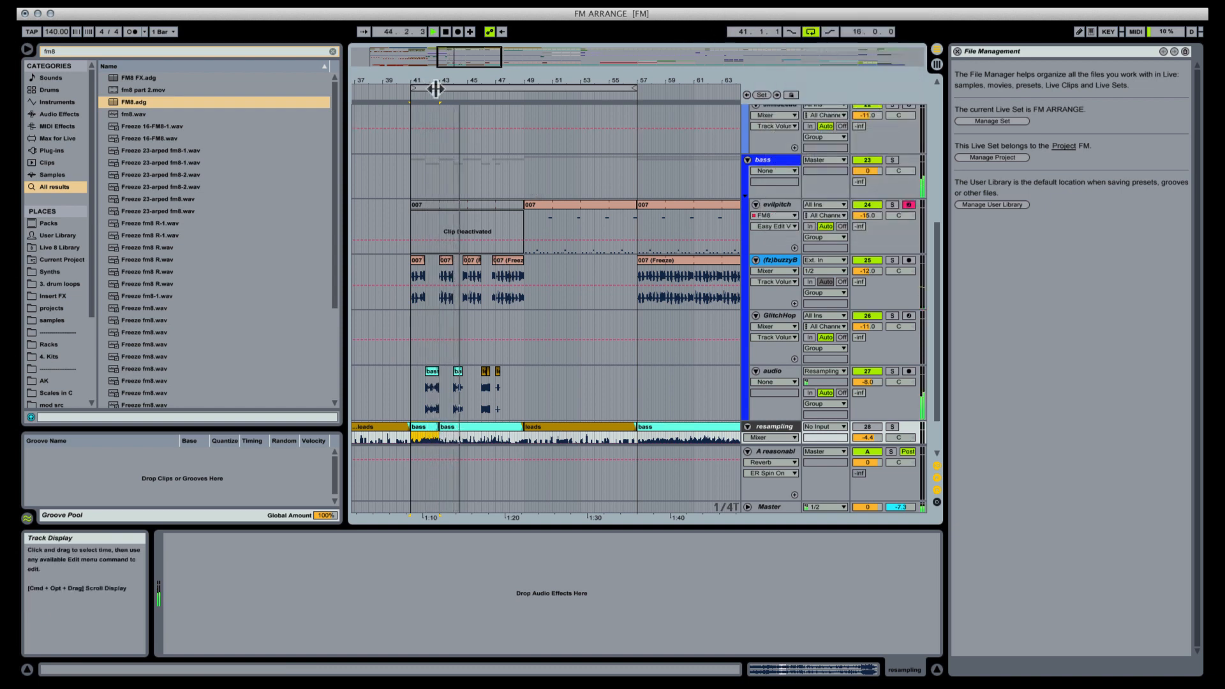
# Step: Listen to the arrangement around bars 49 to 57, briefly soloing the evilpitch track
pyautogui.moveTo(436, 88); pyautogui.dragTo(436, 118)
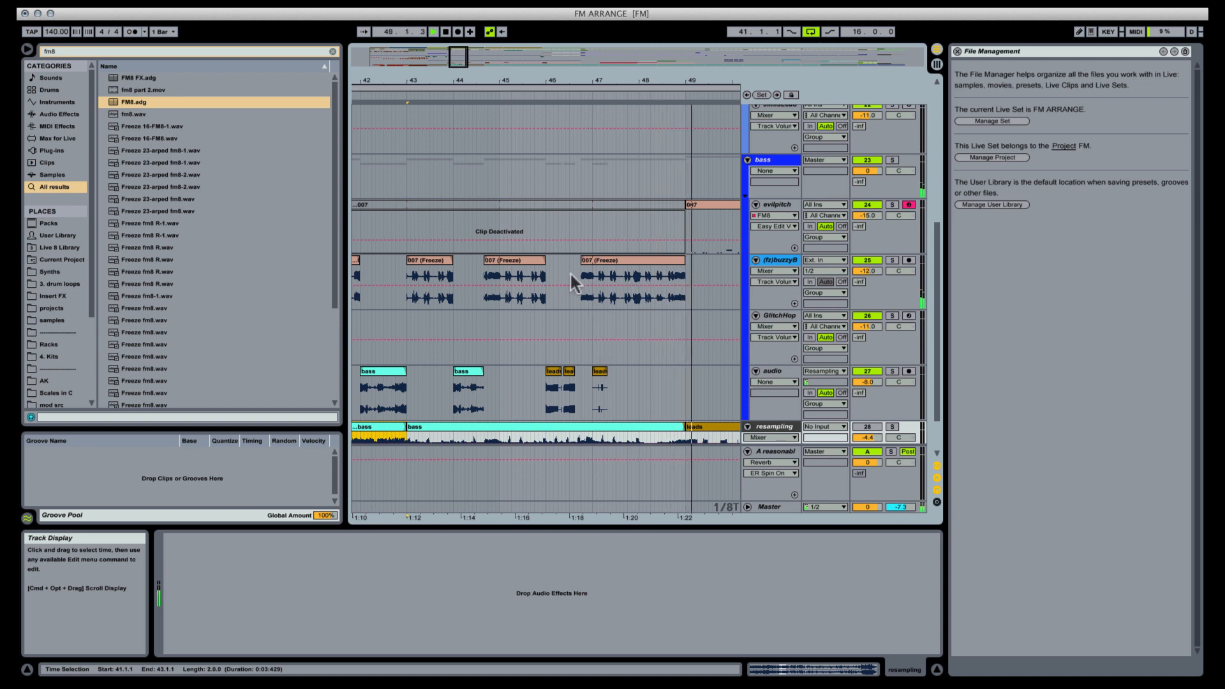
pyautogui.moveTo(555, 83); pyautogui.dragTo(511, 92)
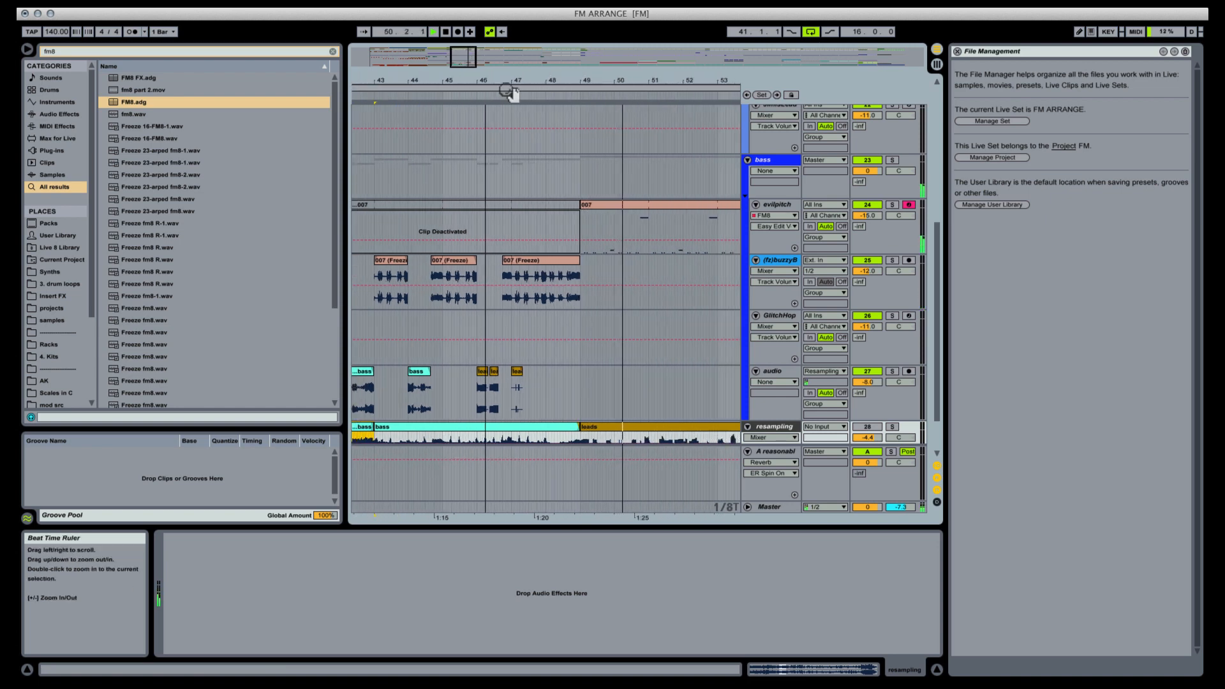
pyautogui.click(892, 205)
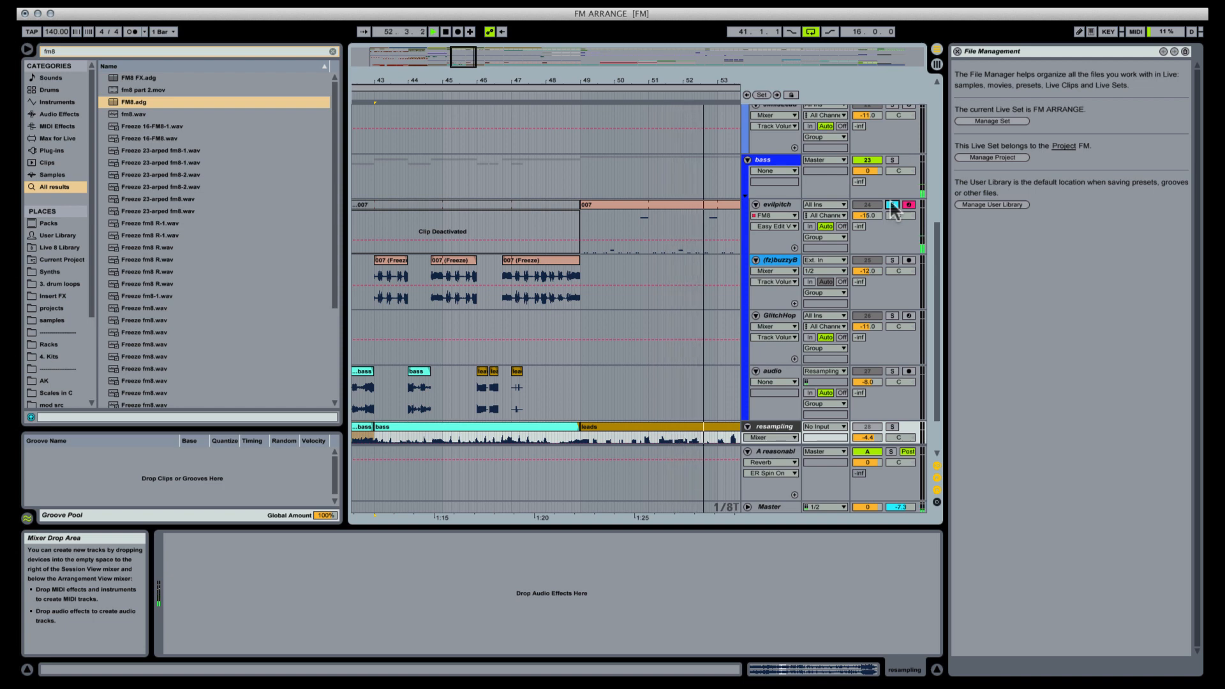
pyautogui.click(892, 206)
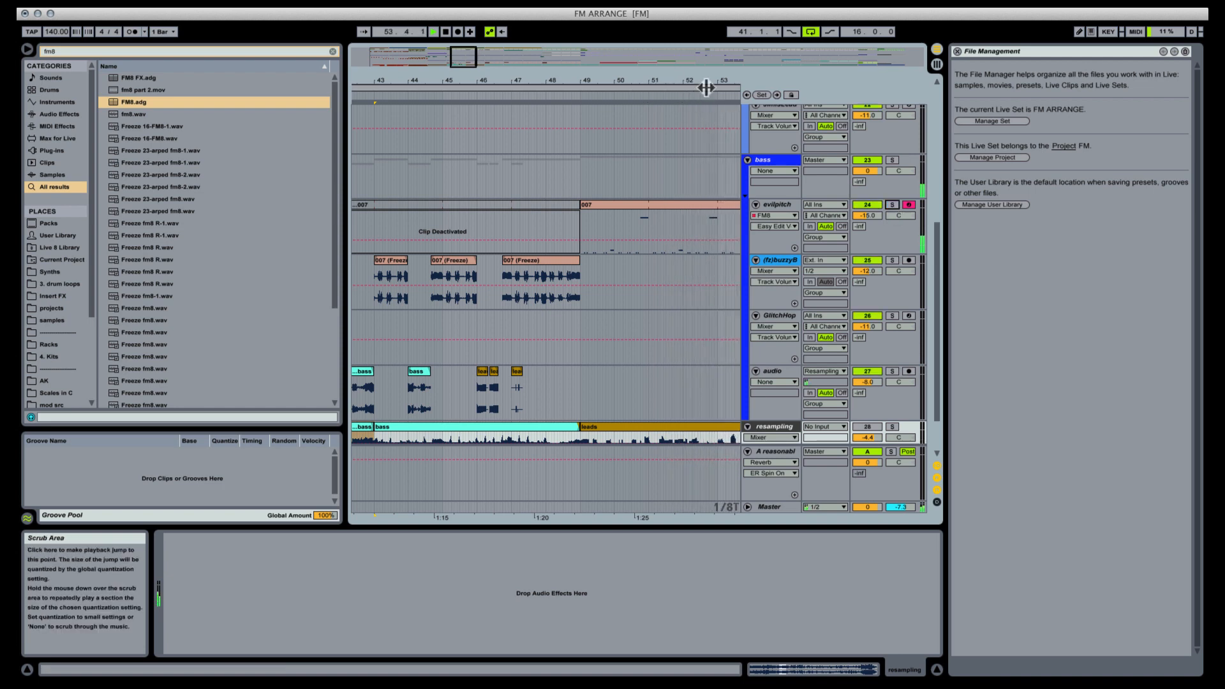
pyautogui.moveTo(707, 79); pyautogui.dragTo(500, 69)
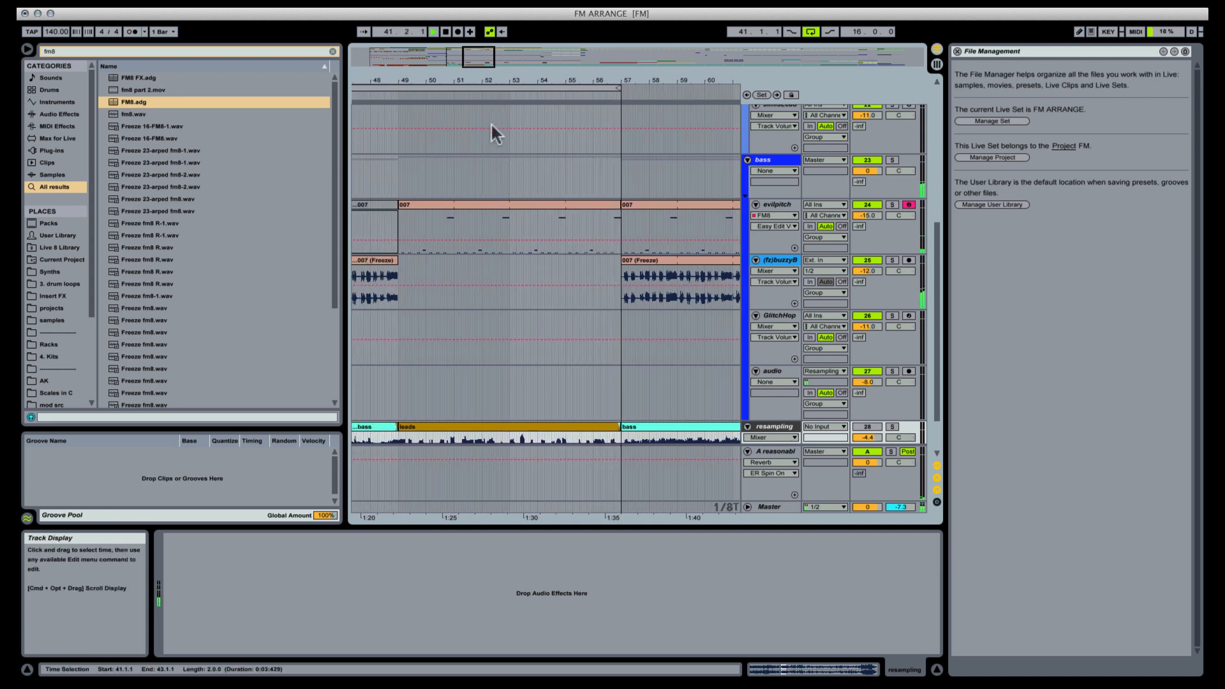
pyautogui.moveTo(455, 77); pyautogui.dragTo(653, 76)
# Step: Open the bass clip at 42.1.1 on the audio track for sample editing and play it
pyautogui.click(418, 390)
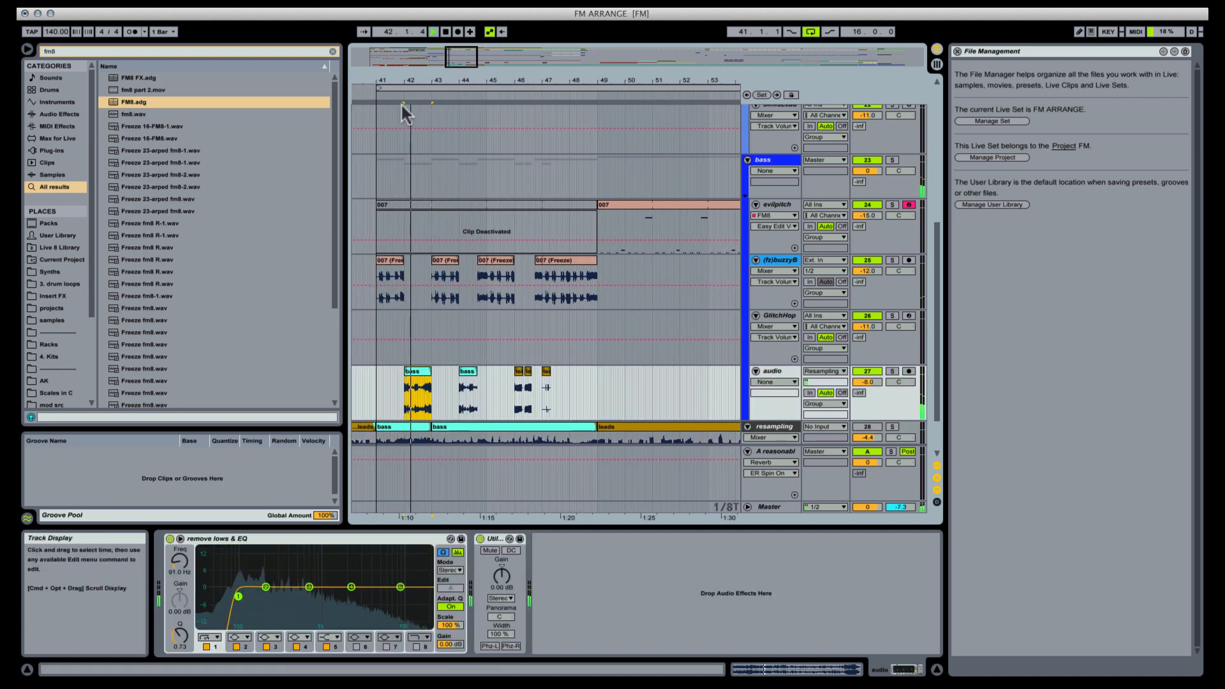
pyautogui.moveTo(408, 79); pyautogui.dragTo(421, 156)
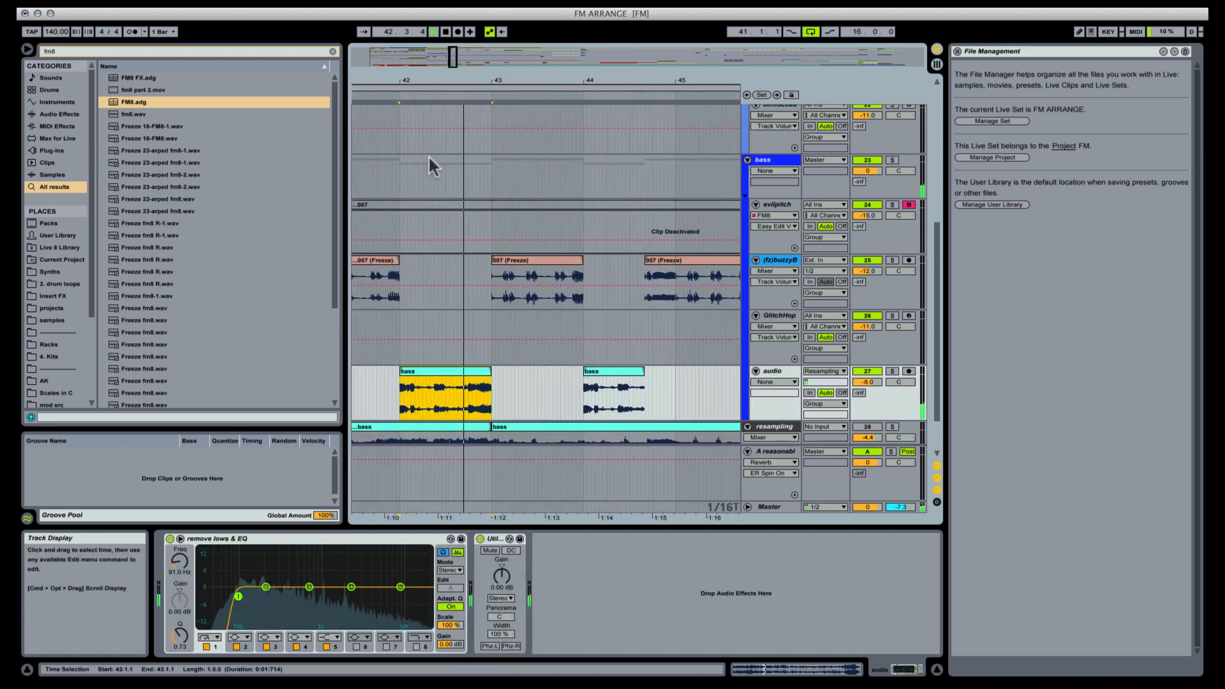
pyautogui.press('space')
pyautogui.click(456, 371)
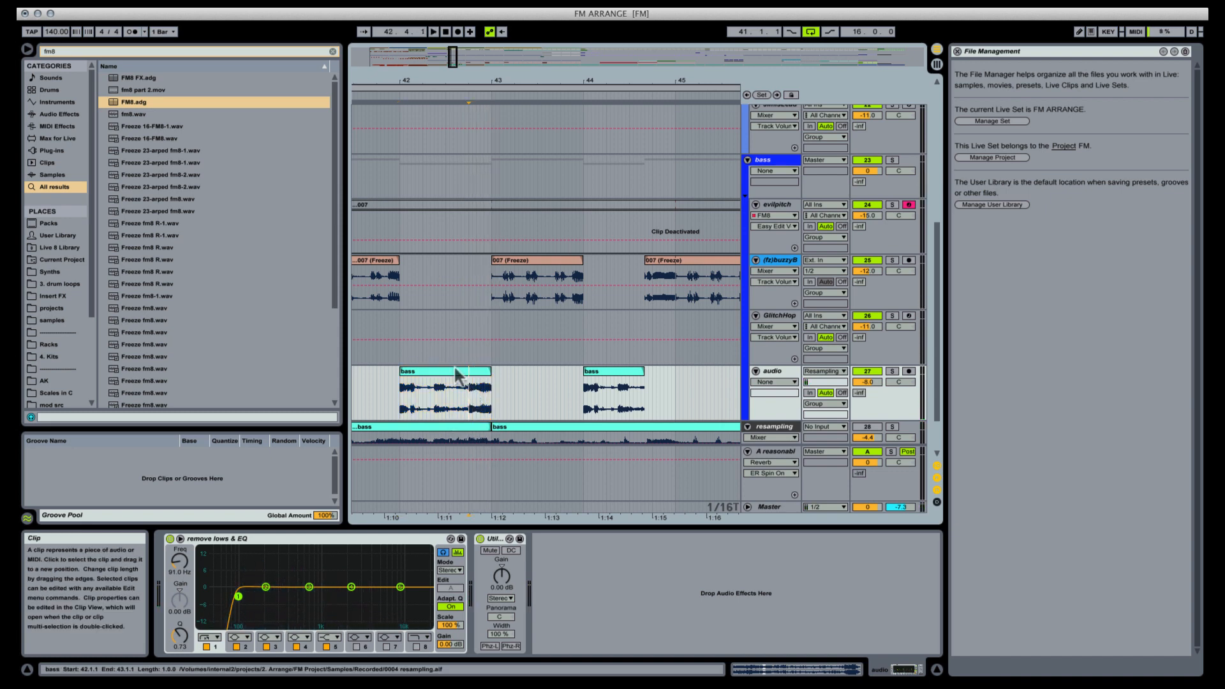
pyautogui.doubleClick(456, 371)
pyautogui.press('space')
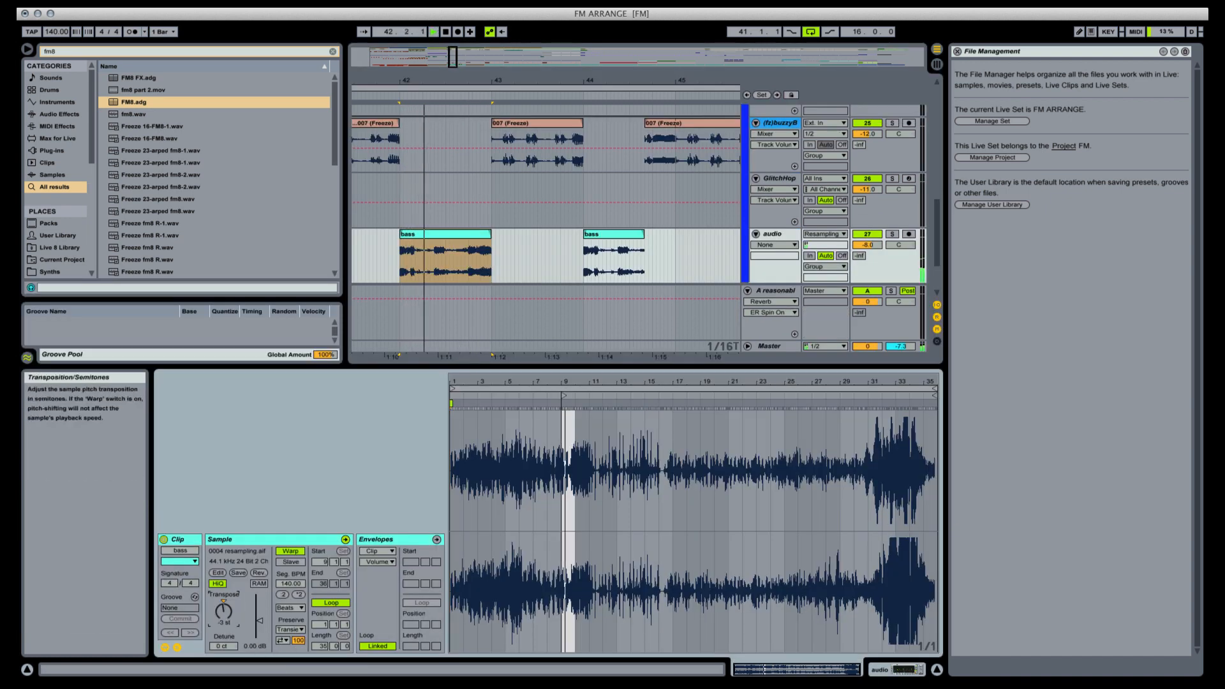
# Step: Audition different transpositions of the bass clip at 42.1.1 during playback and set its transposition to -5 st
pyautogui.press('space')
pyautogui.press('space')
pyautogui.press('space')
pyautogui.press('space')
pyautogui.moveTo(223, 611); pyautogui.dragTo(224, 602)
pyautogui.press('space')
pyautogui.press('space')
pyautogui.press('space')
pyautogui.press('space')
pyautogui.press('space')
pyautogui.press('space')
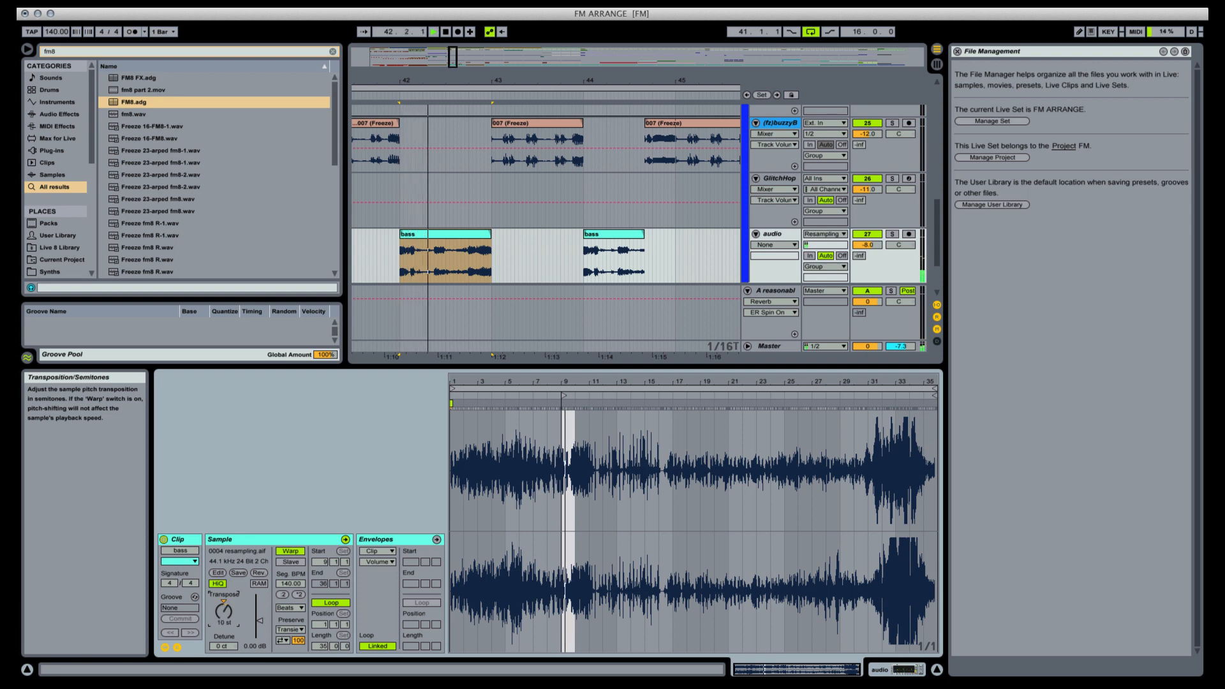
pyautogui.press('space')
pyautogui.press('space')
pyautogui.press('space')
pyautogui.press('space')
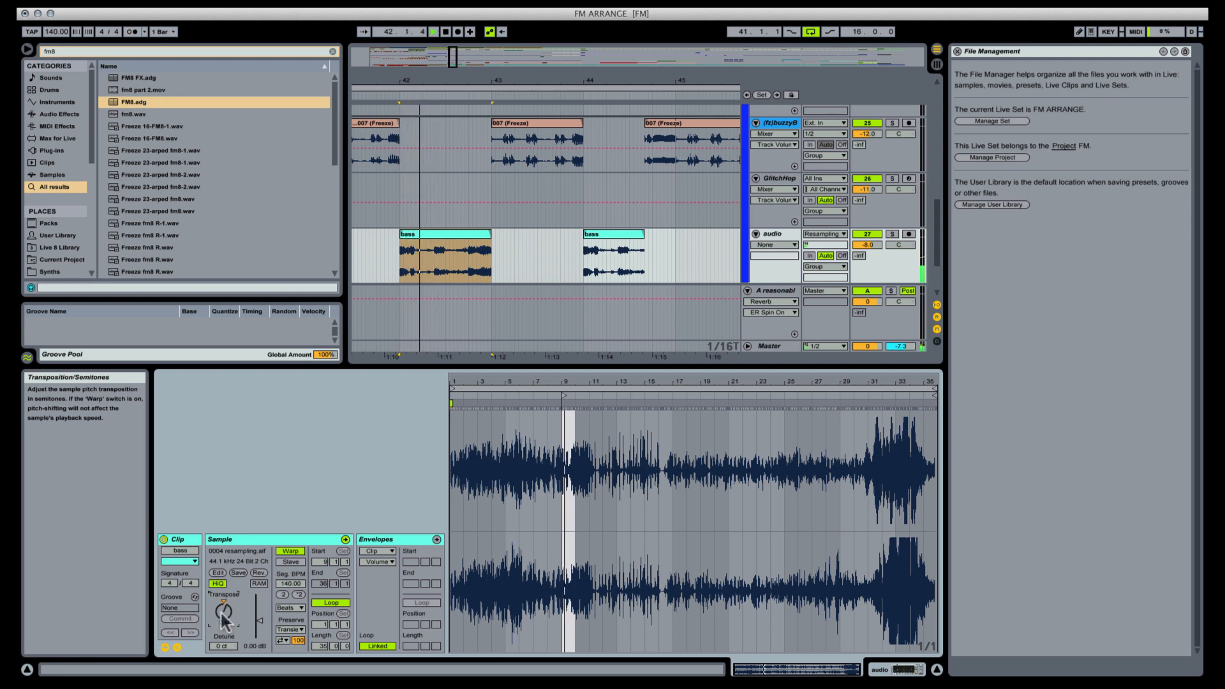
pyautogui.press('space')
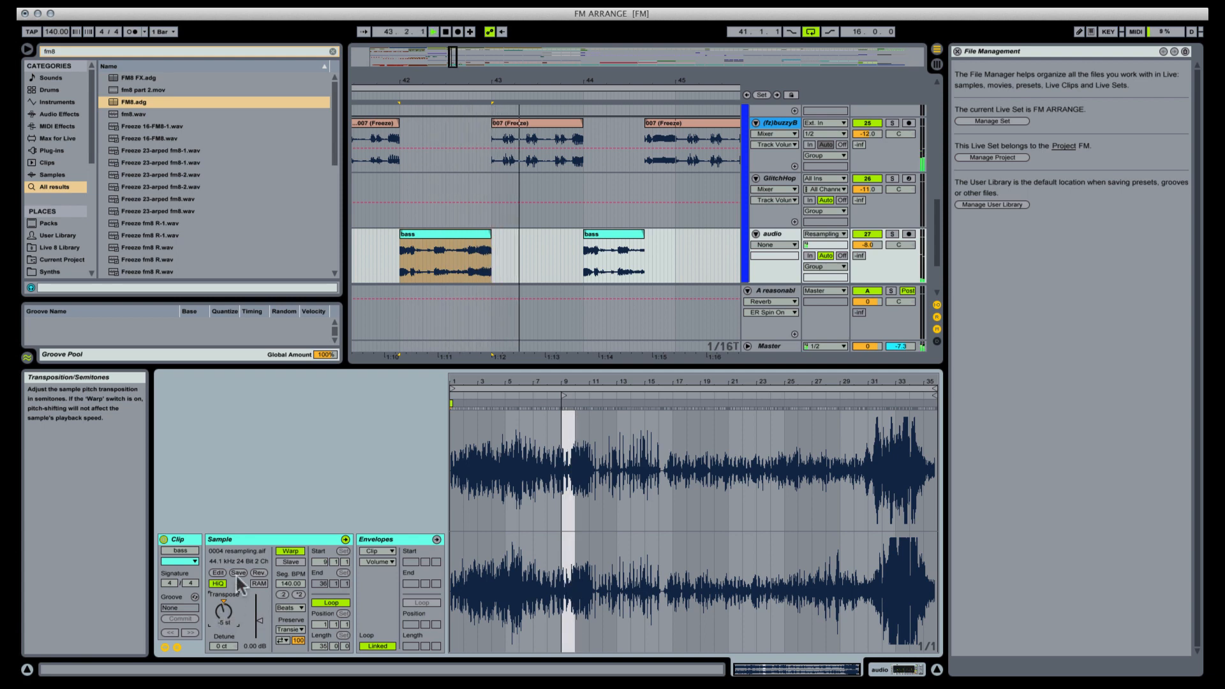
pyautogui.press('space')
pyautogui.press('space')
pyautogui.press('space')
# Step: Split the bass clip at 42.3.1 on the audio track and deactivate its second half
pyautogui.click(445, 253)
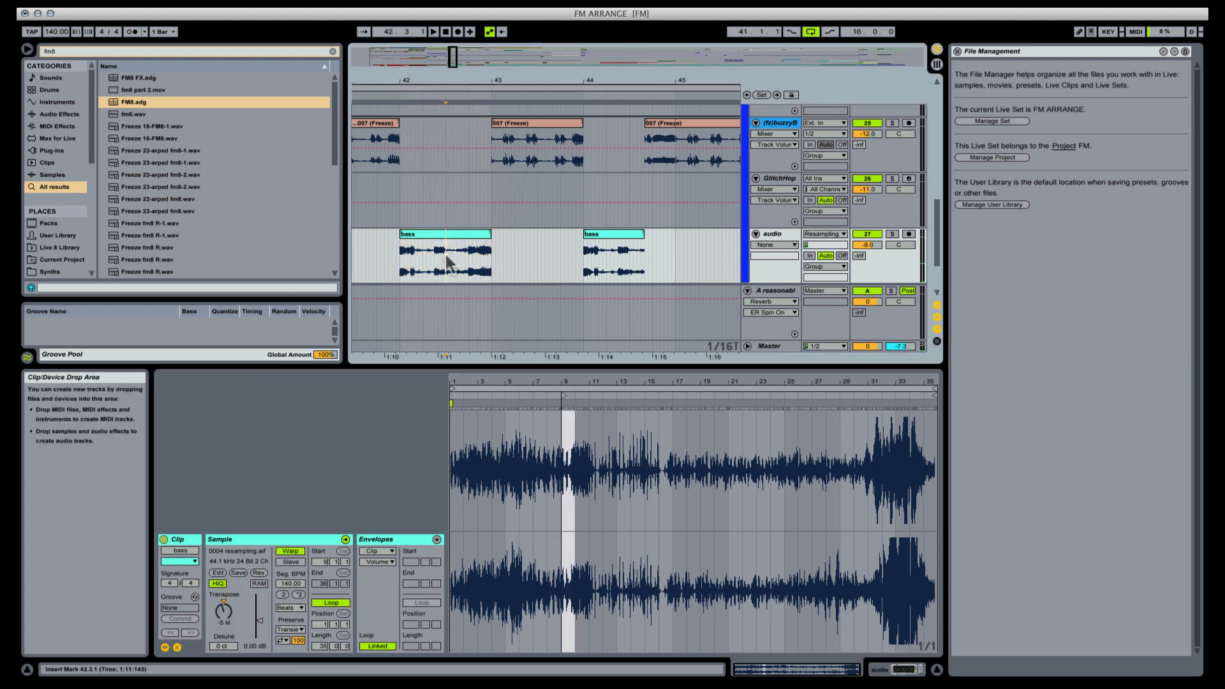
pyautogui.press('super+e')
pyautogui.click(457, 235)
pyautogui.scroll(-1, 457, 235)
pyautogui.press('0')
# Step: Play the arrangement from the active bass clip half at 42.1.1 to check the edit
pyautogui.click(426, 223)
pyautogui.press('space')
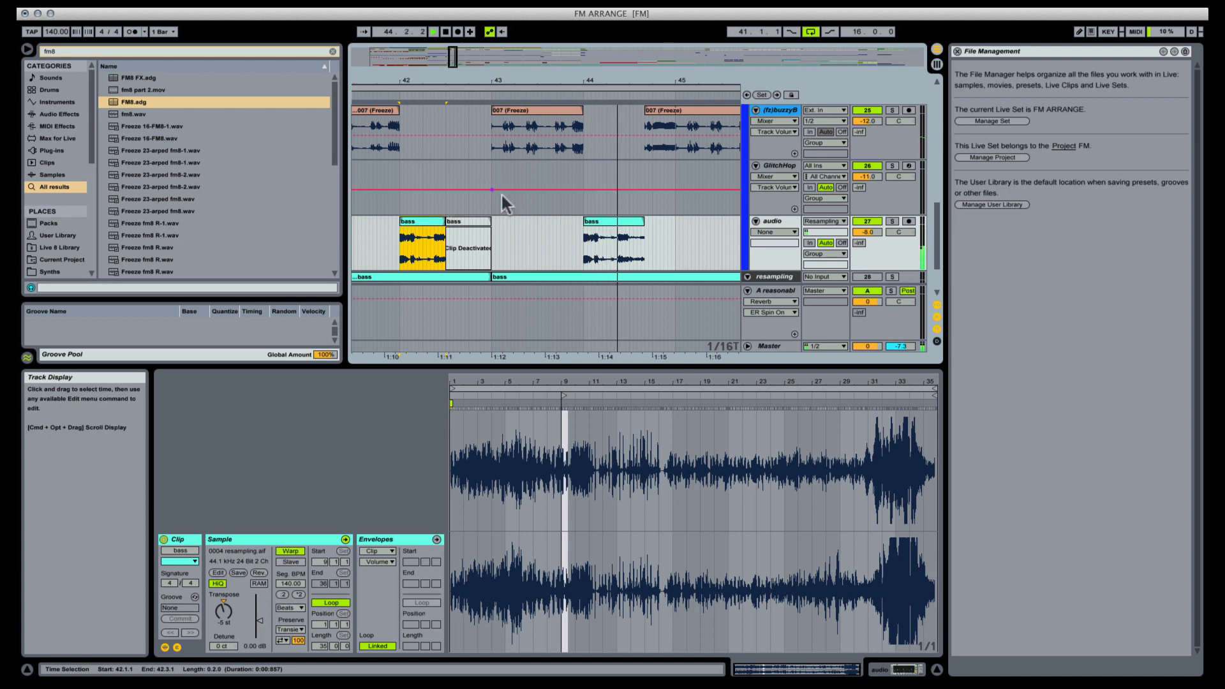
pyautogui.press('space')
pyautogui.press('space')
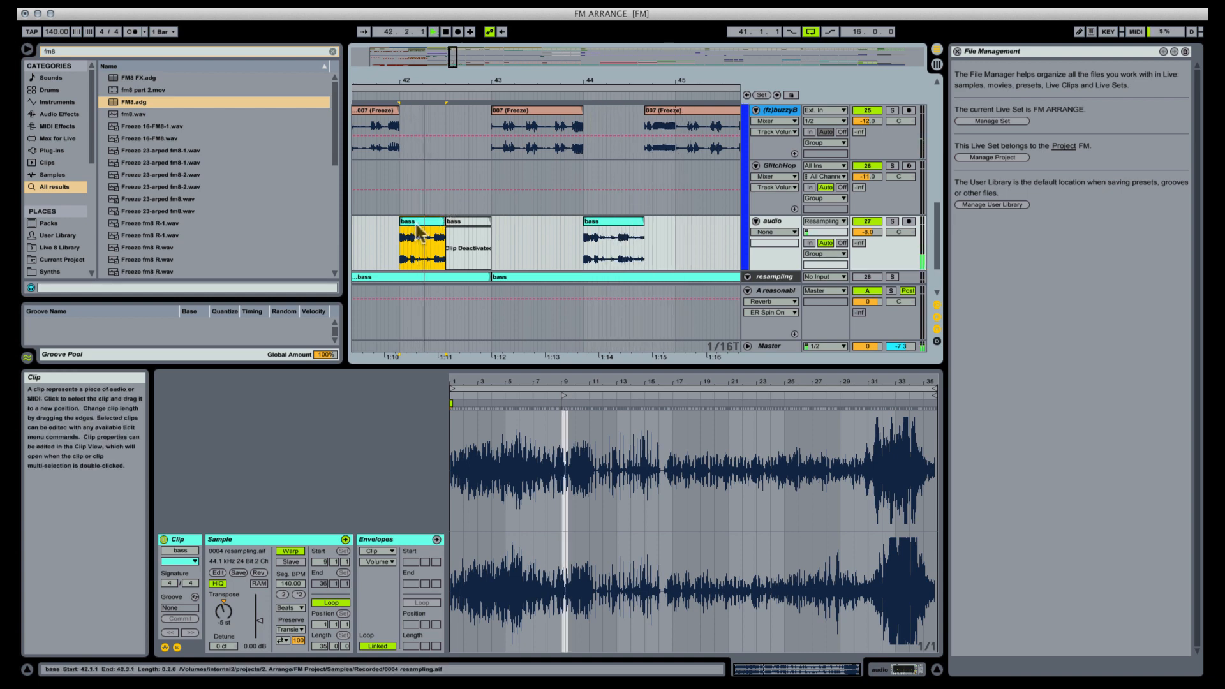
pyautogui.moveTo(426, 223); pyautogui.dragTo(519, 227)
pyautogui.press('super+z')
# Step: Set the transposition of the bass clip at 44.1.1 to -5 st while listening to it
pyautogui.click(624, 222)
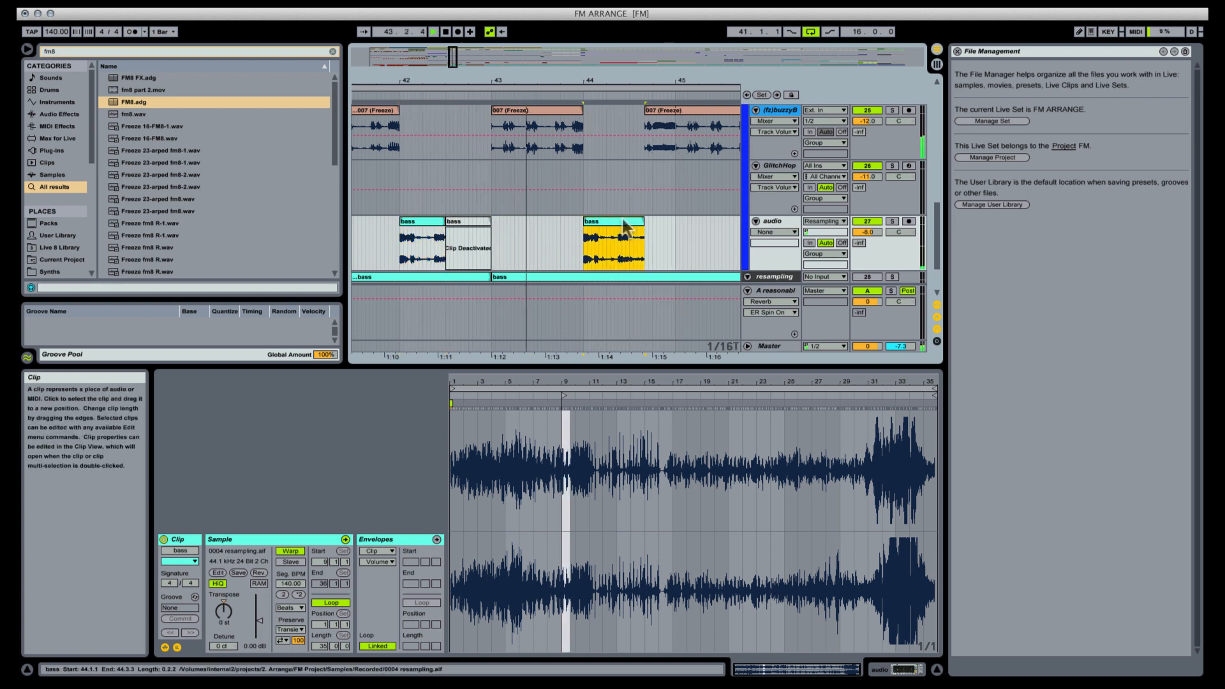
pyautogui.click(220, 612)
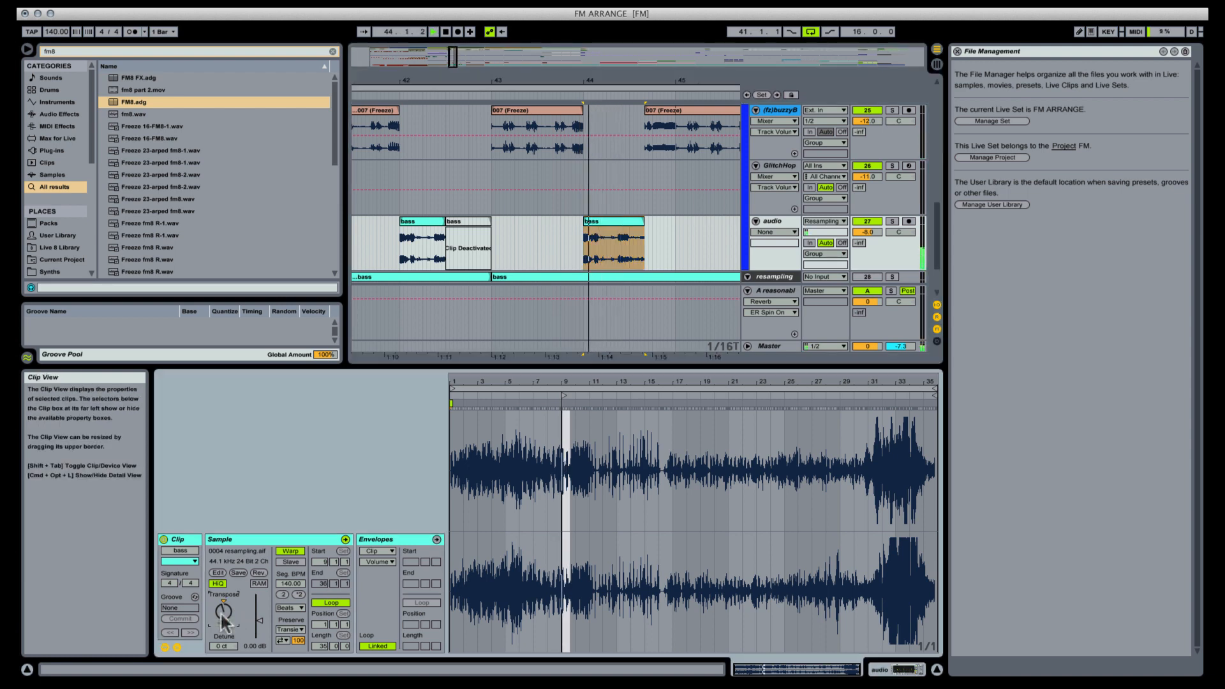
pyautogui.press('space')
pyautogui.click(616, 243)
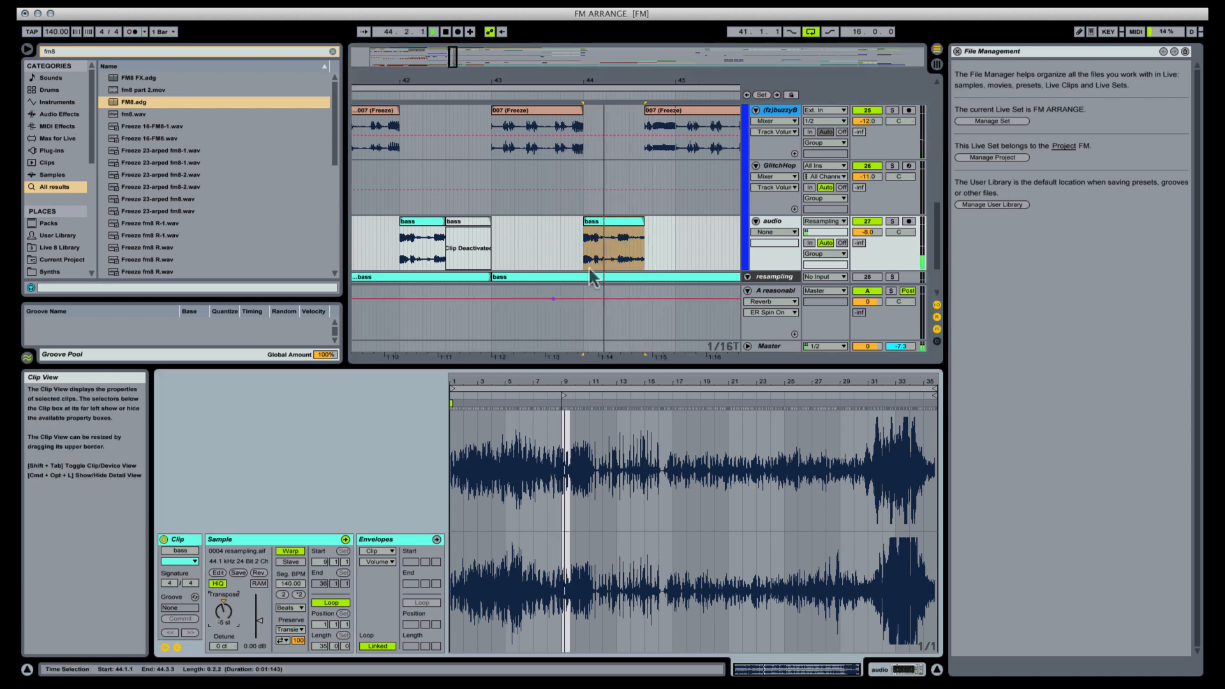
pyautogui.click(617, 244)
pyautogui.press('space')
# Step: Split the bass clip at 44.2.3, deactivate its second part and play from 44.1.1
pyautogui.click(618, 244)
pyautogui.press('super+e')
pyautogui.click(624, 221)
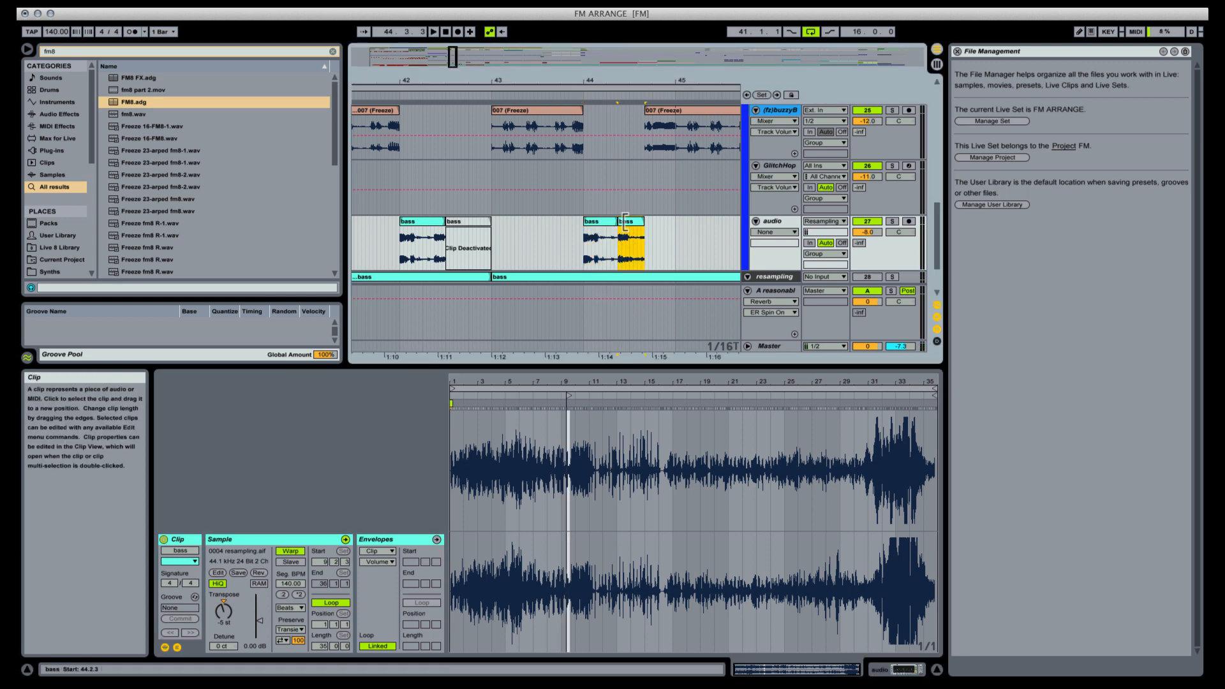
pyautogui.press('0')
pyautogui.press('space')
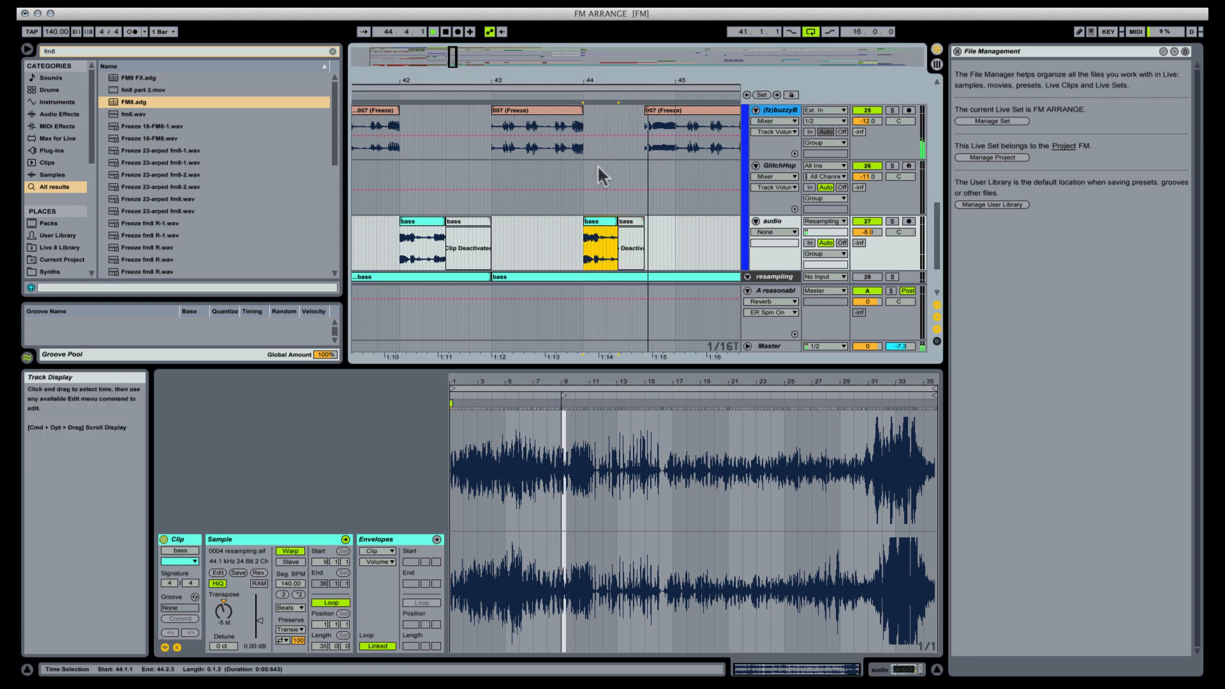
pyautogui.scroll(3, 599, 147)
pyautogui.press('space')
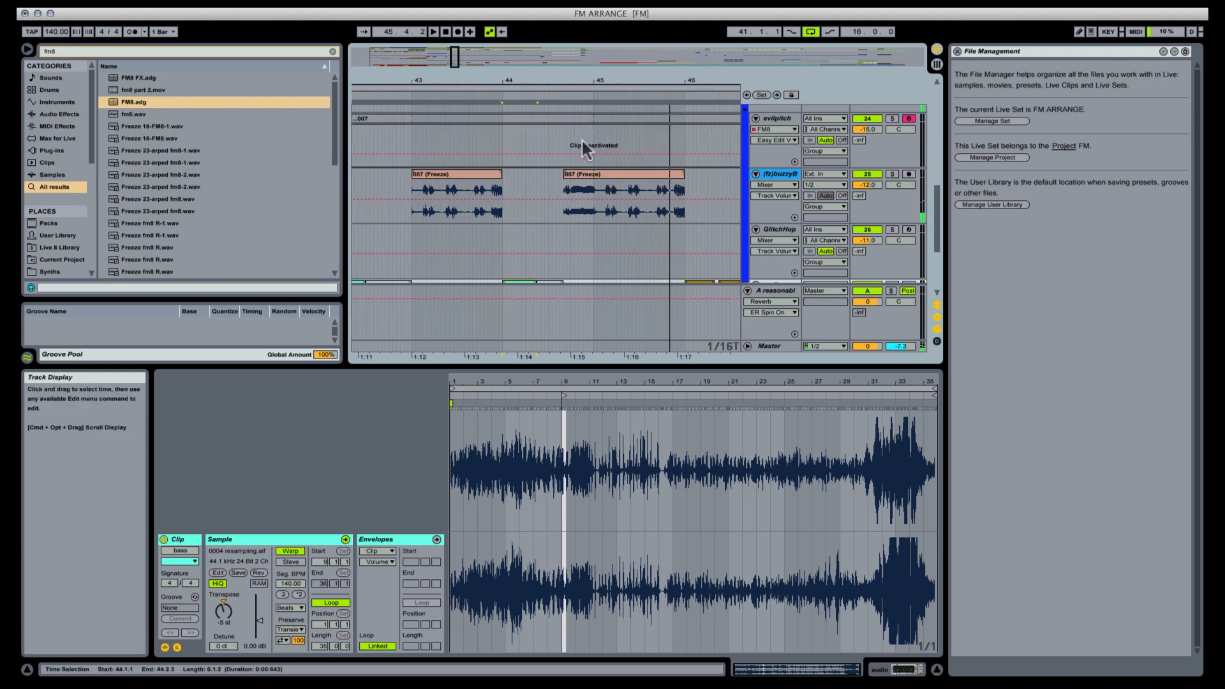
# Step: Split the deactivated evilpitch clip at 44.3.1
pyautogui.click(546, 159)
pyautogui.press('super+e')
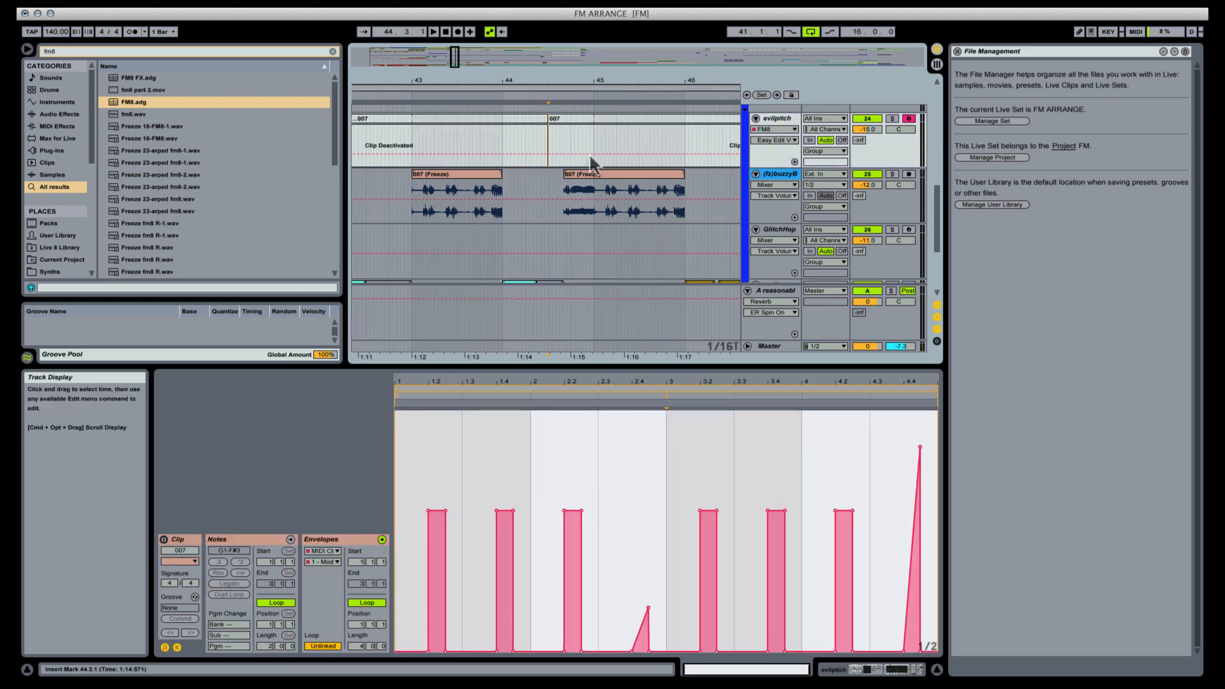
pyautogui.click(589, 152)
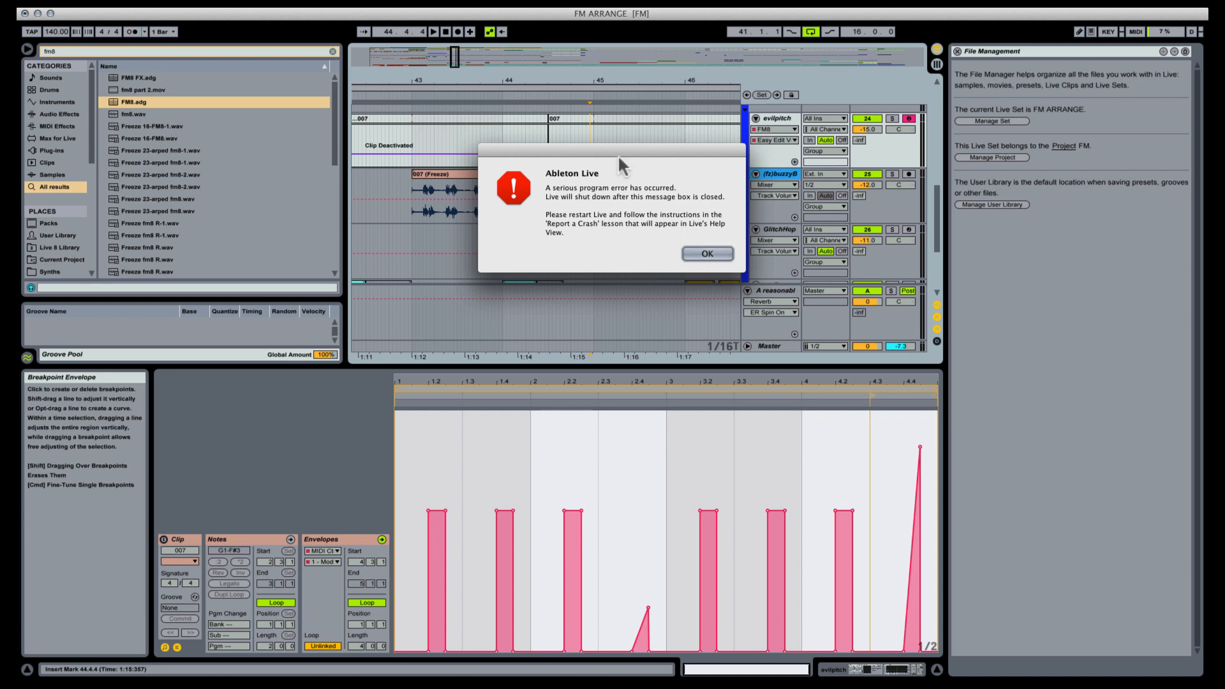
# Step: Dismiss the program error message and recover the work on the Live Set FM ARRANGE.als
pyautogui.moveTo(618, 158); pyautogui.dragTo(308, 123)
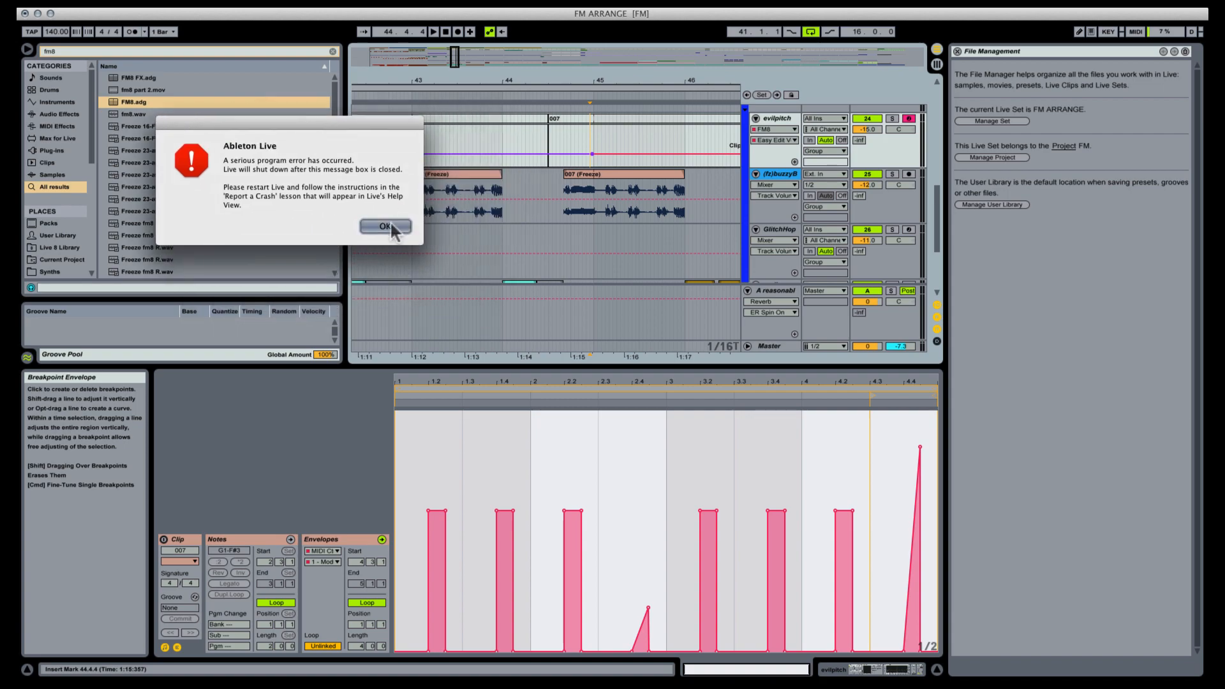
pyautogui.click(391, 225)
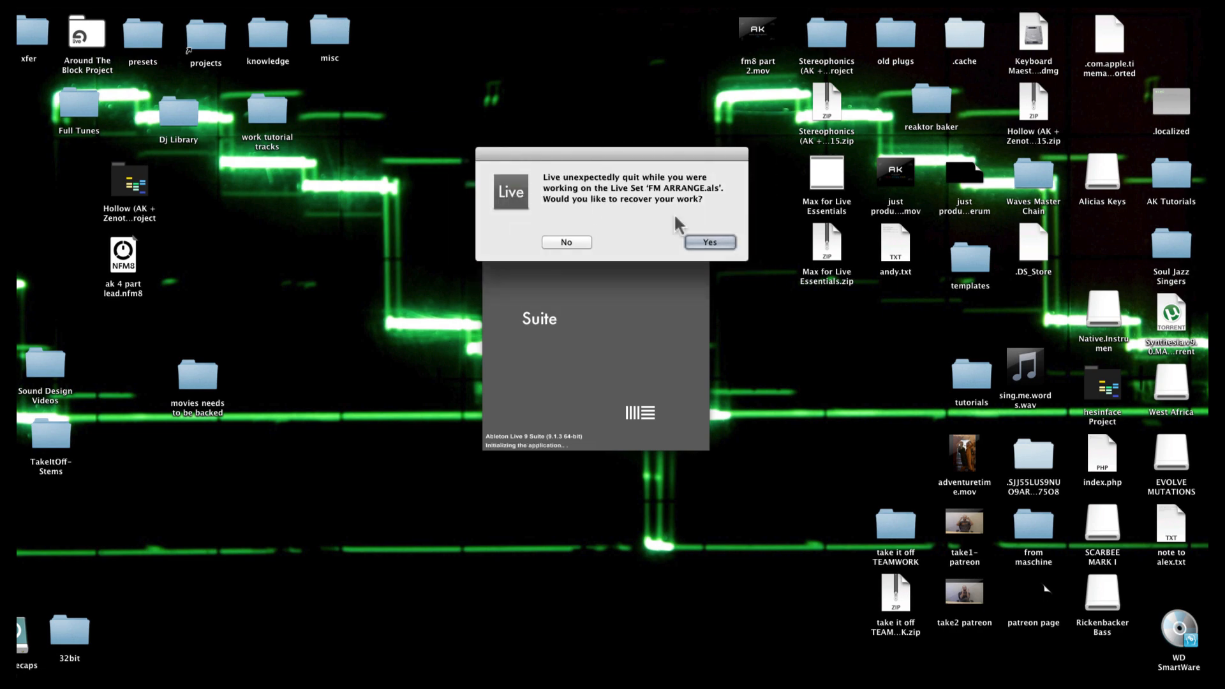
pyautogui.click(709, 242)
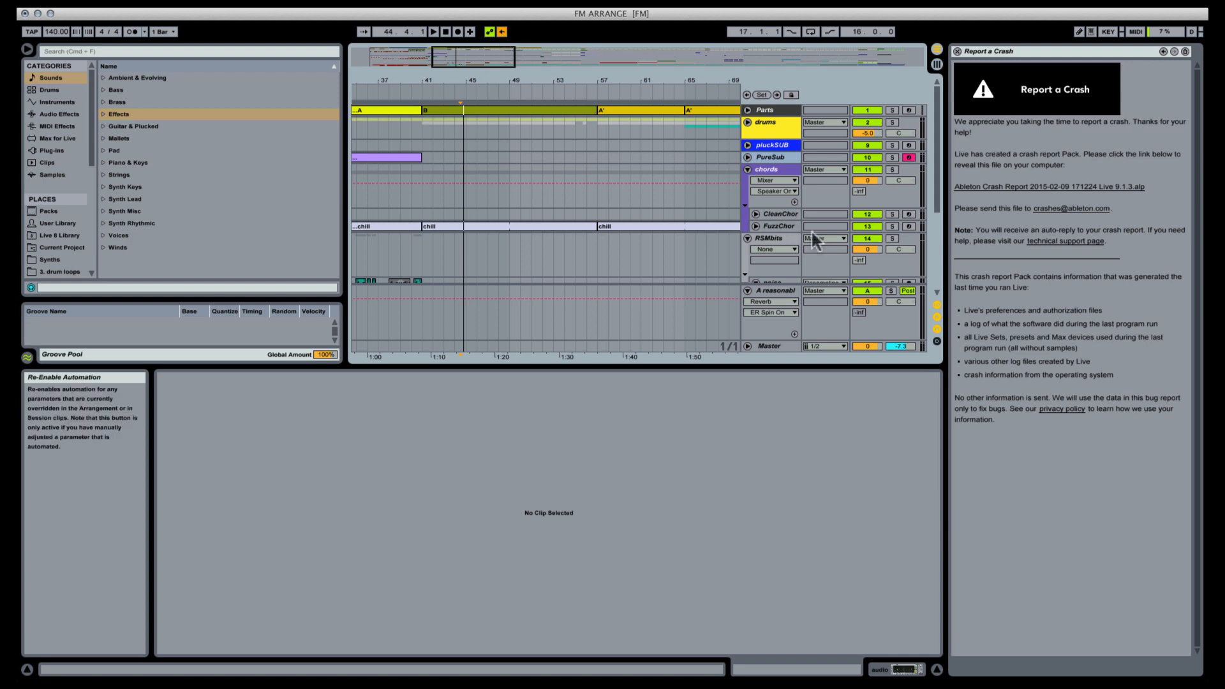
# Step: Unfold the bass group and its evilpitch track in the recovered arrangement
pyautogui.scroll(-8, 678, 228)
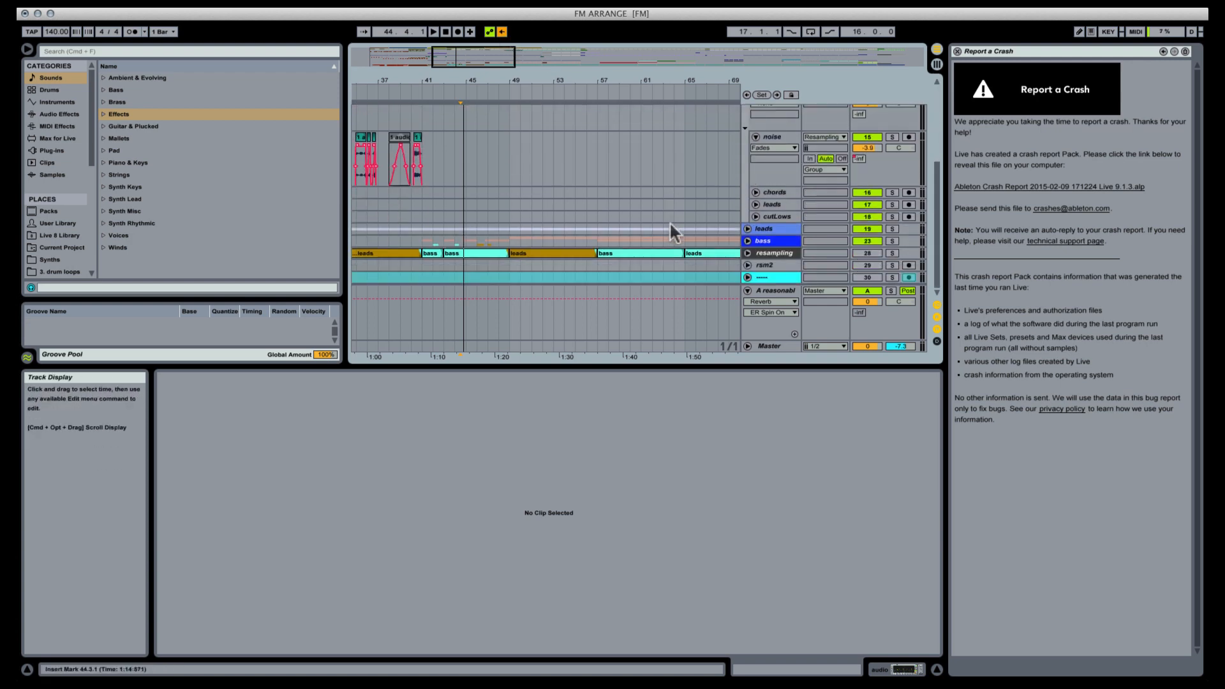
pyautogui.click(748, 241)
pyautogui.scroll(-6, 558, 239)
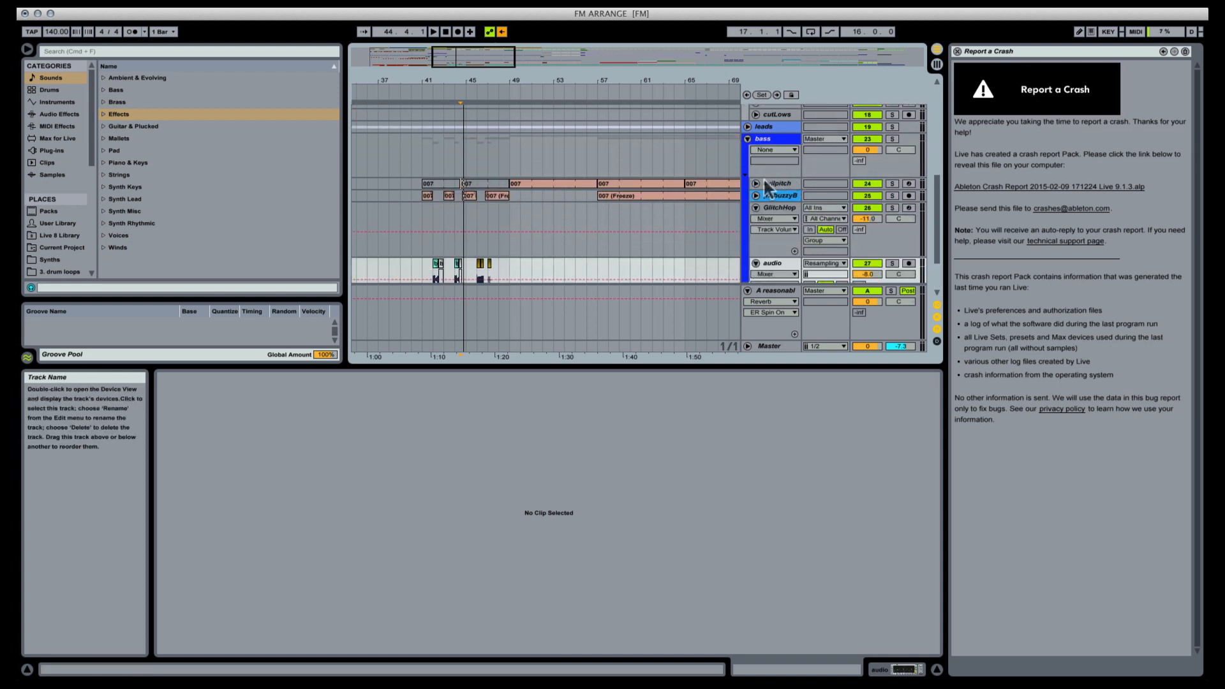
pyautogui.click(755, 184)
# Step: Split the evilpitch clip at 45.1.1 and reactivate the section from 44.3.1 to 45.1.1
pyautogui.moveTo(458, 81); pyautogui.dragTo(492, 185)
pyautogui.click(534, 216)
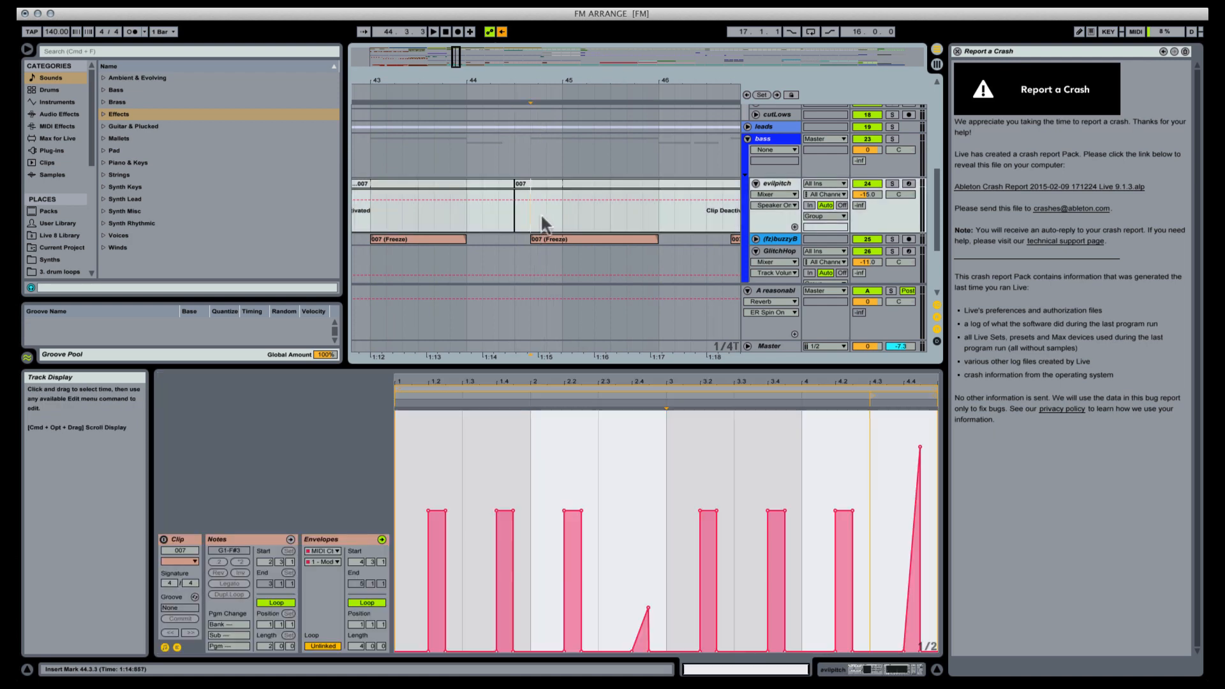
pyautogui.press('super+e')
pyautogui.scroll(-2, 554, 212)
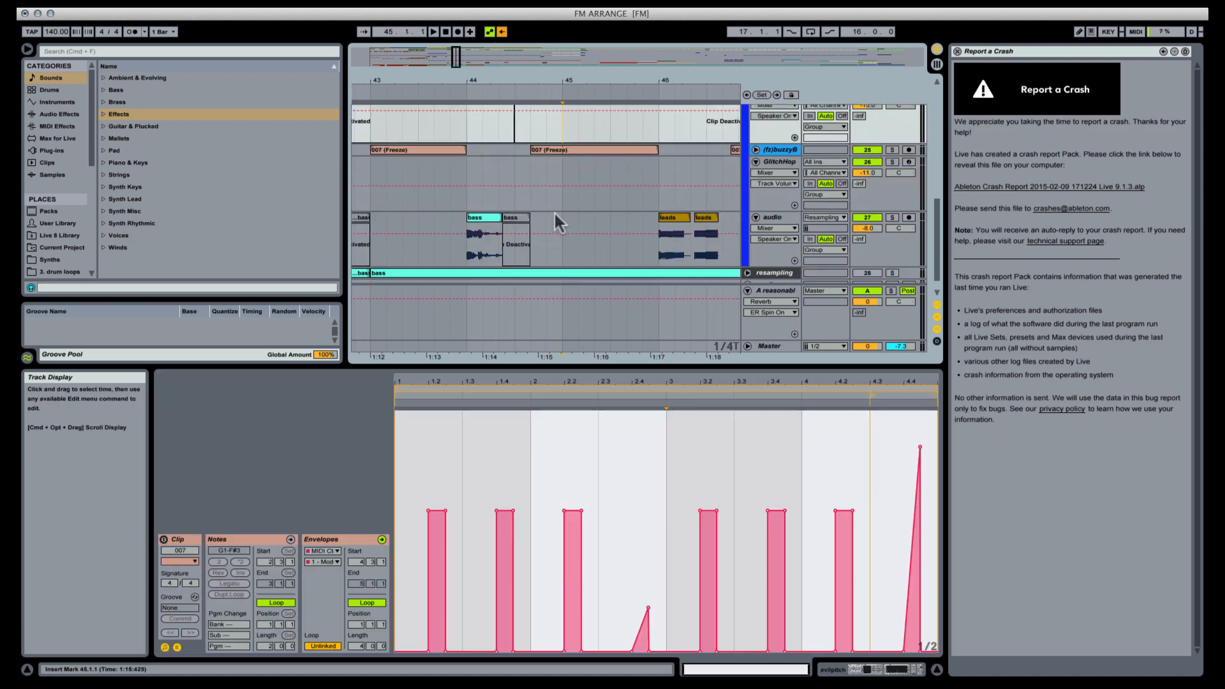
pyautogui.click(542, 147)
pyautogui.press('0')
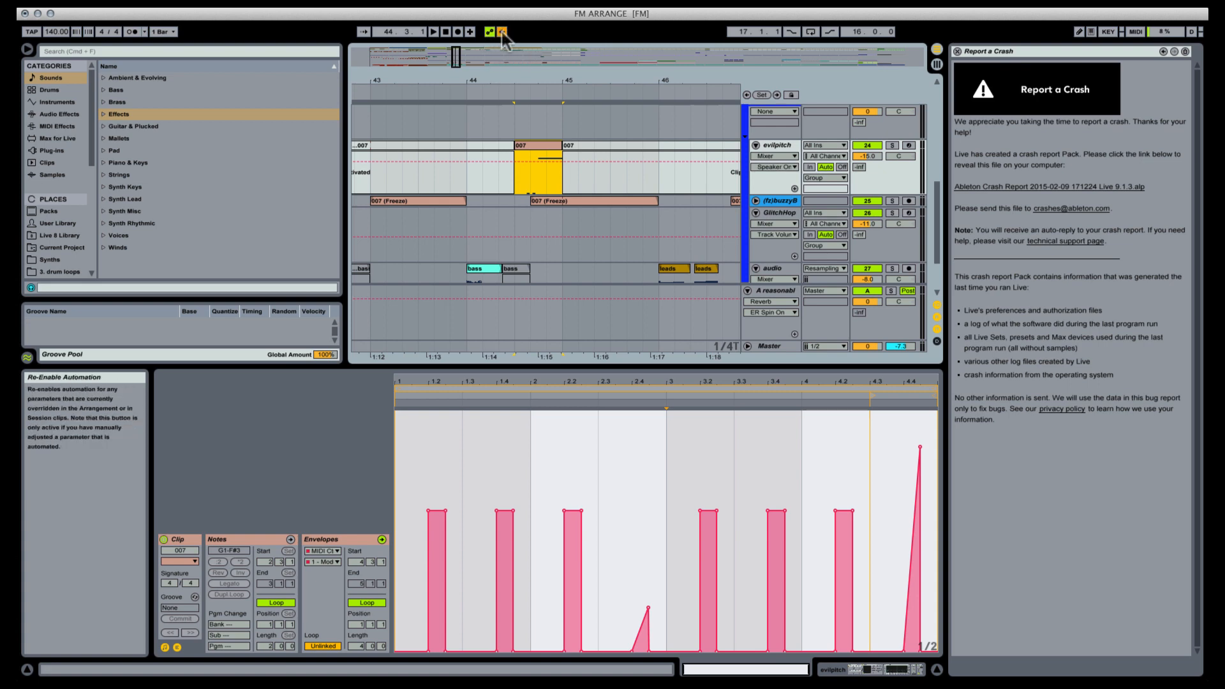
# Step: Show FM8's Easy Edit Volume automation on the evilpitch track
pyautogui.click(794, 155)
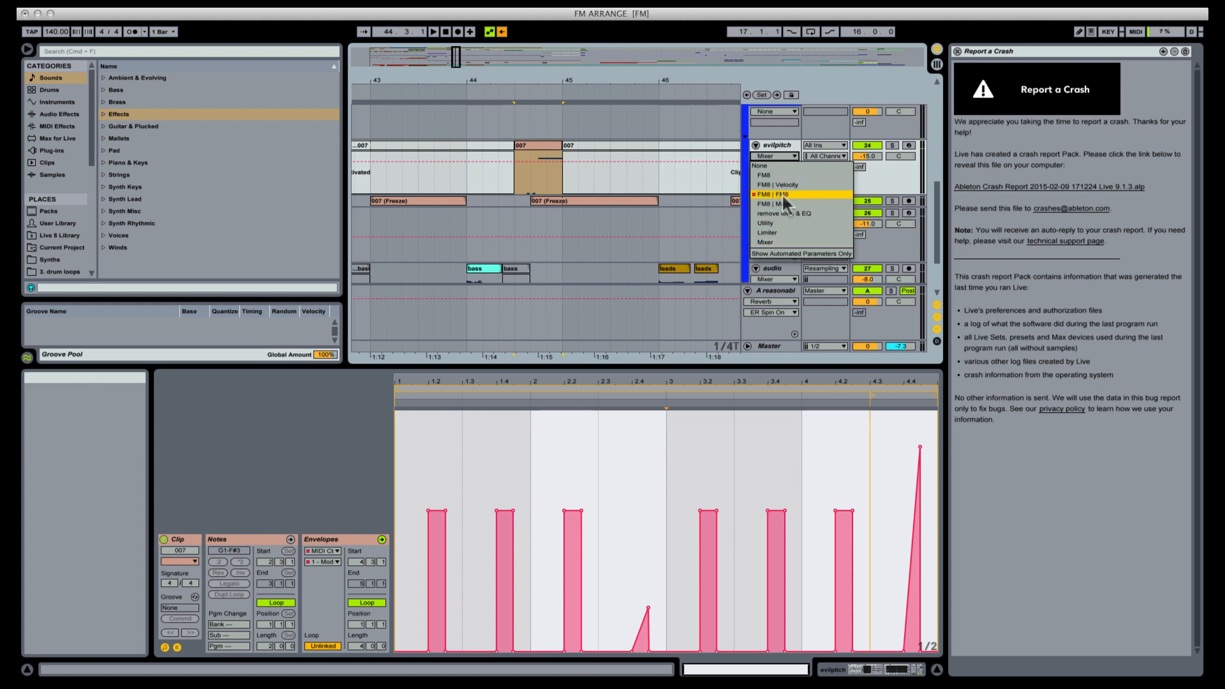
pyautogui.click(783, 192)
pyautogui.click(767, 166)
pyautogui.click(809, 243)
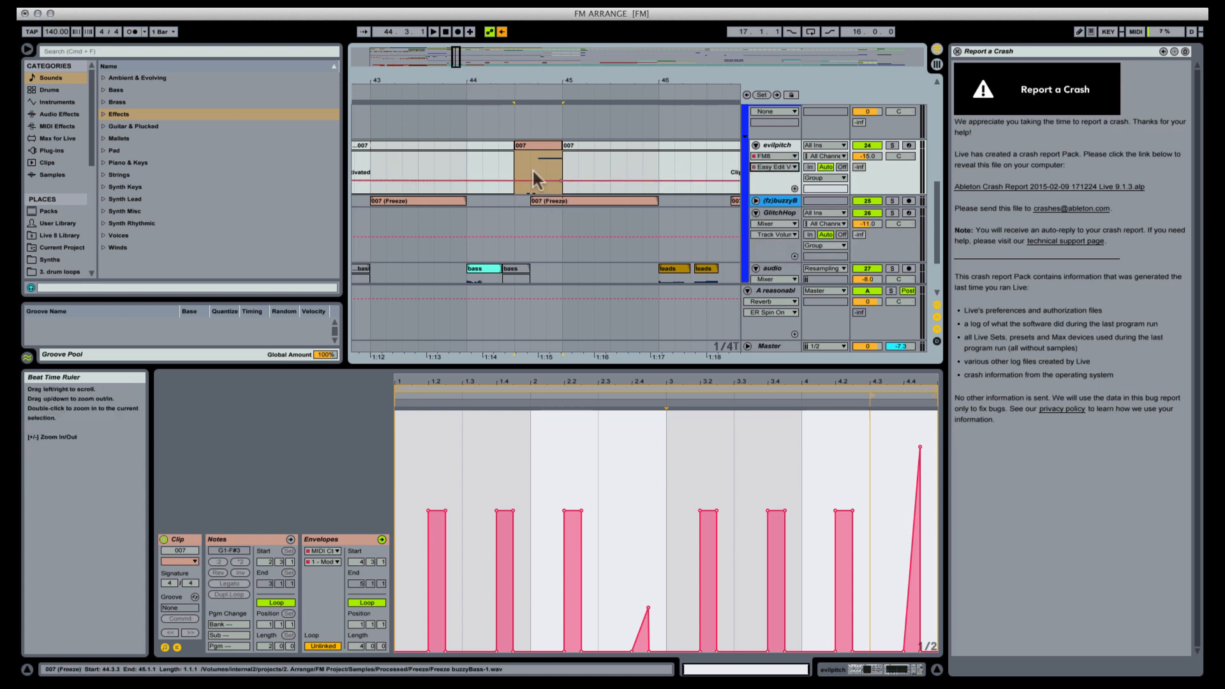
# Step: Put the evilpitch track's Easy Edit Volume automation in a separate automation lane
pyautogui.rightClick(689, 174)
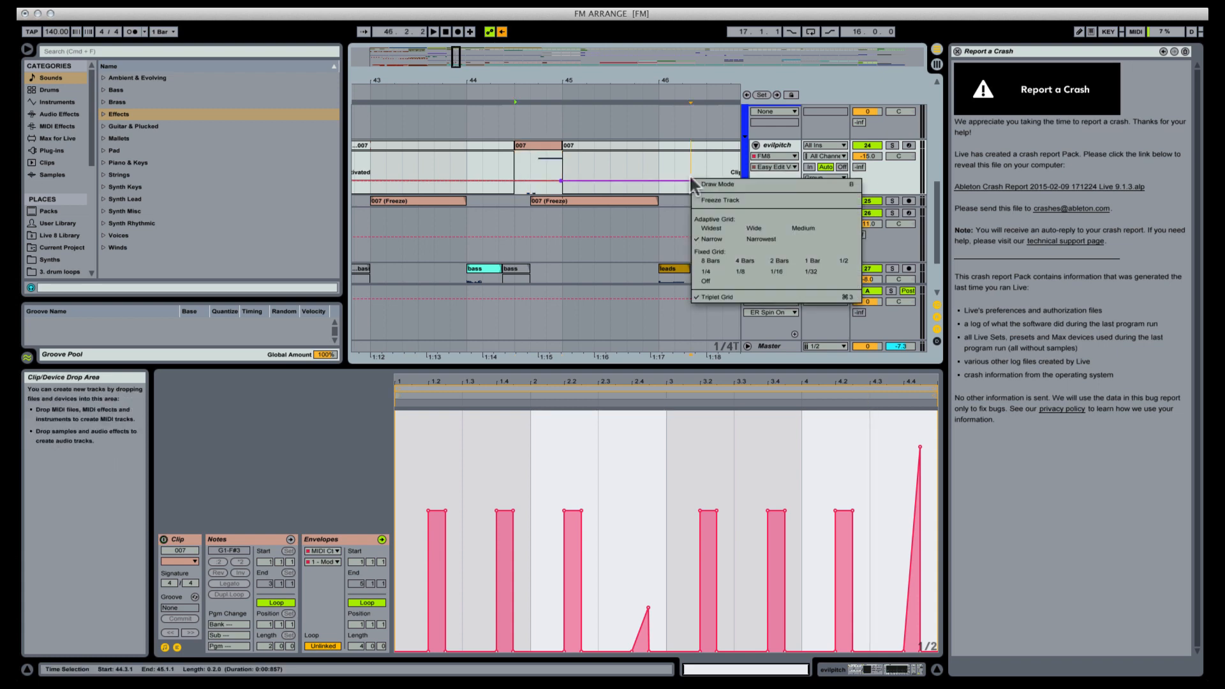
pyautogui.click(615, 156)
pyautogui.click(794, 189)
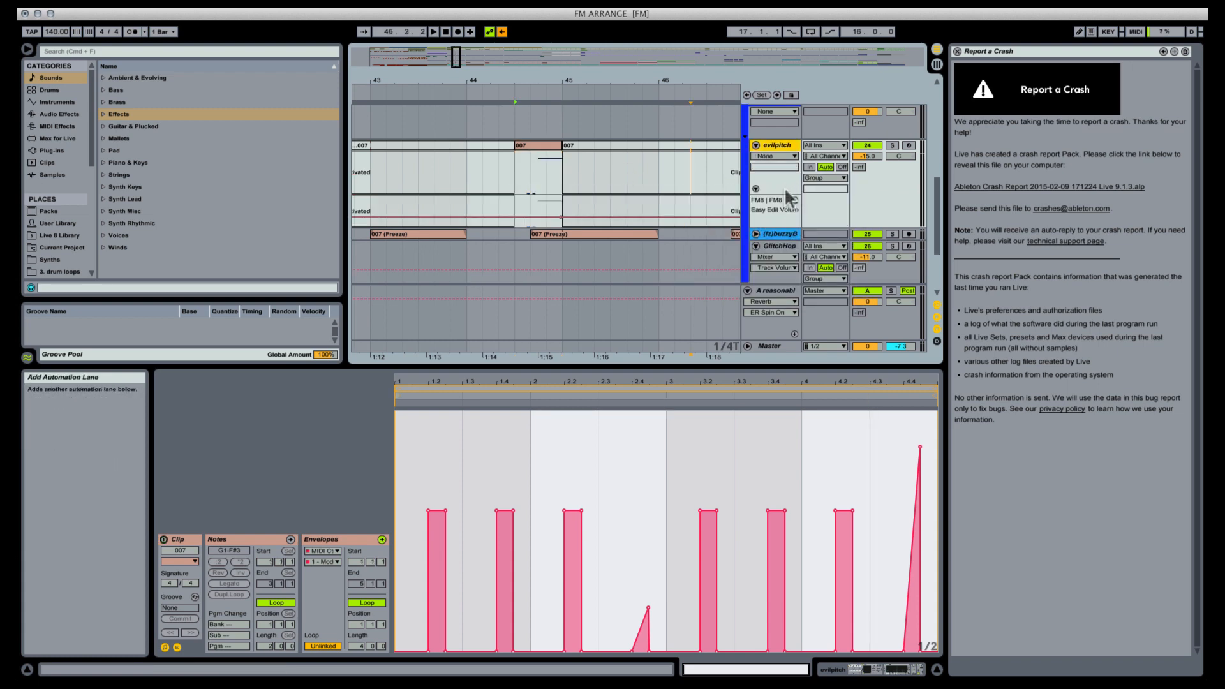
# Step: Clear the evilpitch track's Easy Edit Volume automation and audition the fill at 44.3.1 with the track soloed
pyautogui.rightClick(775, 202)
pyautogui.click(819, 237)
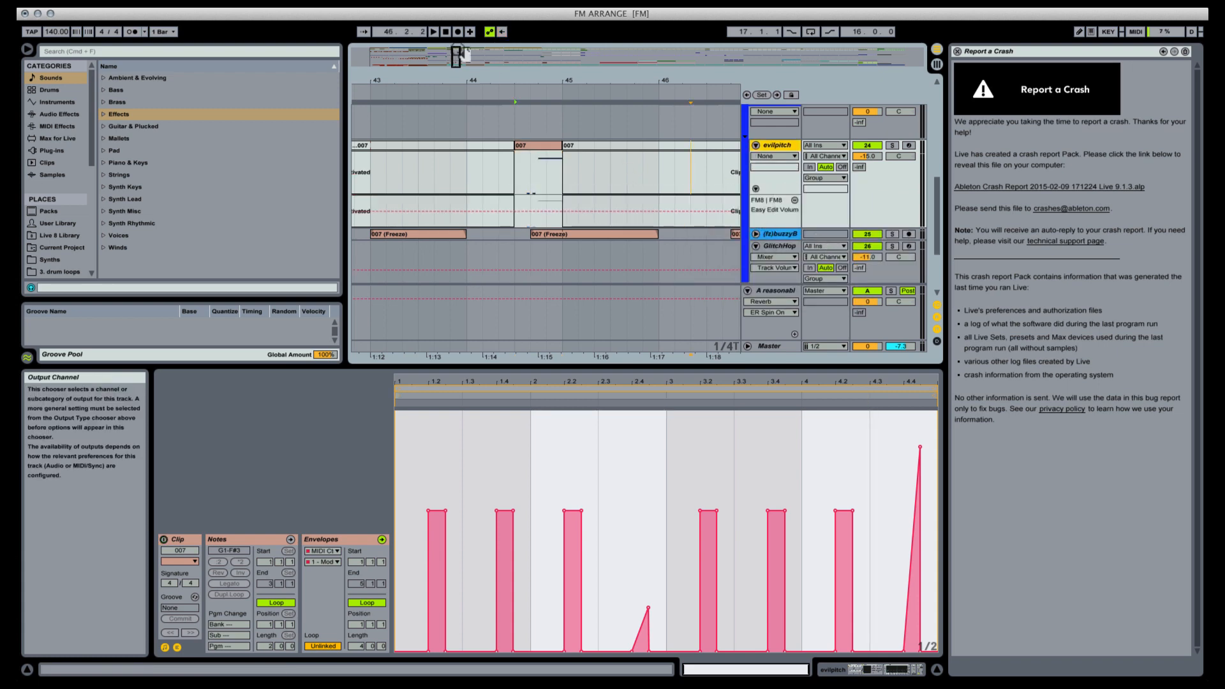
pyautogui.click(543, 154)
pyautogui.press('space')
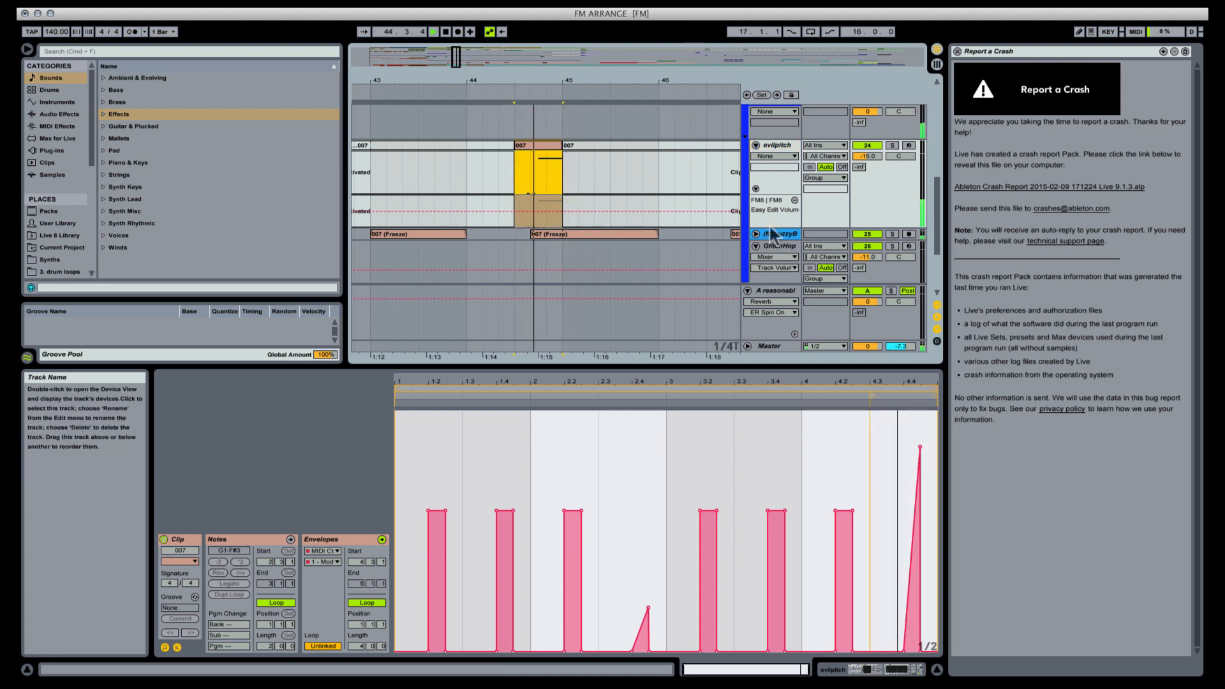
pyautogui.click(893, 146)
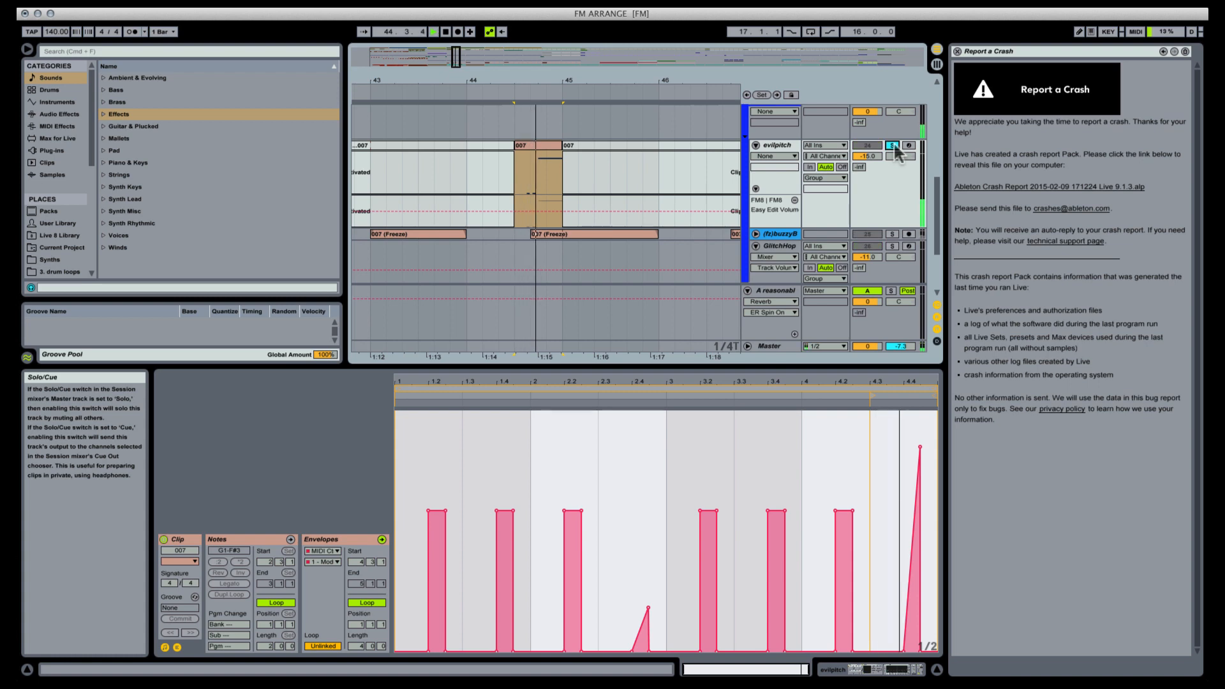
pyautogui.click(893, 145)
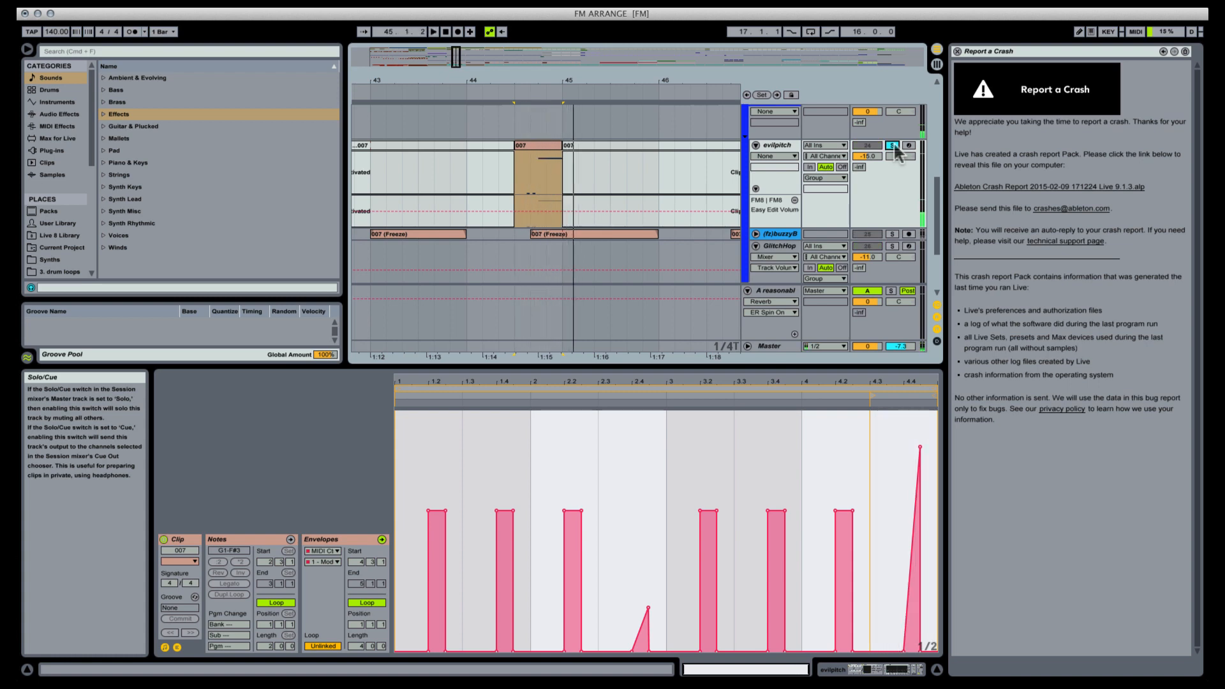
pyautogui.press('space')
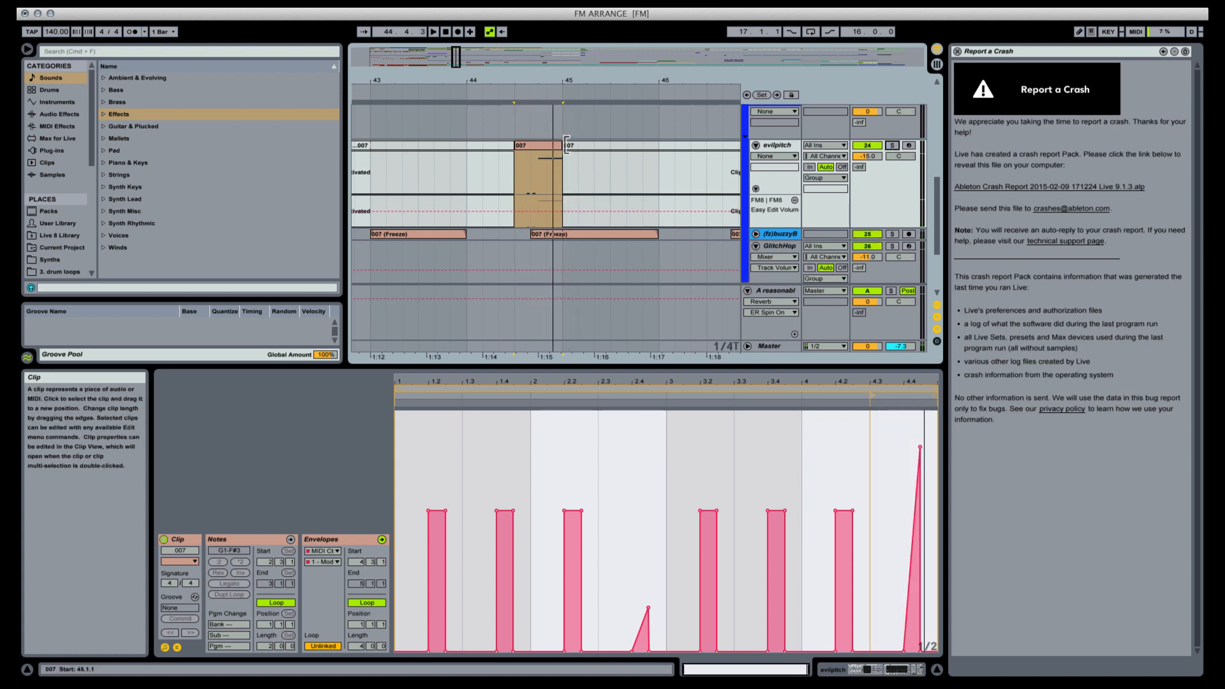
# Step: Shorten the evilpitch fill at 44.3.1 to end just past 44.4.2 and audition it with the track soloed
pyautogui.moveTo(566, 144); pyautogui.dragTo(549, 145)
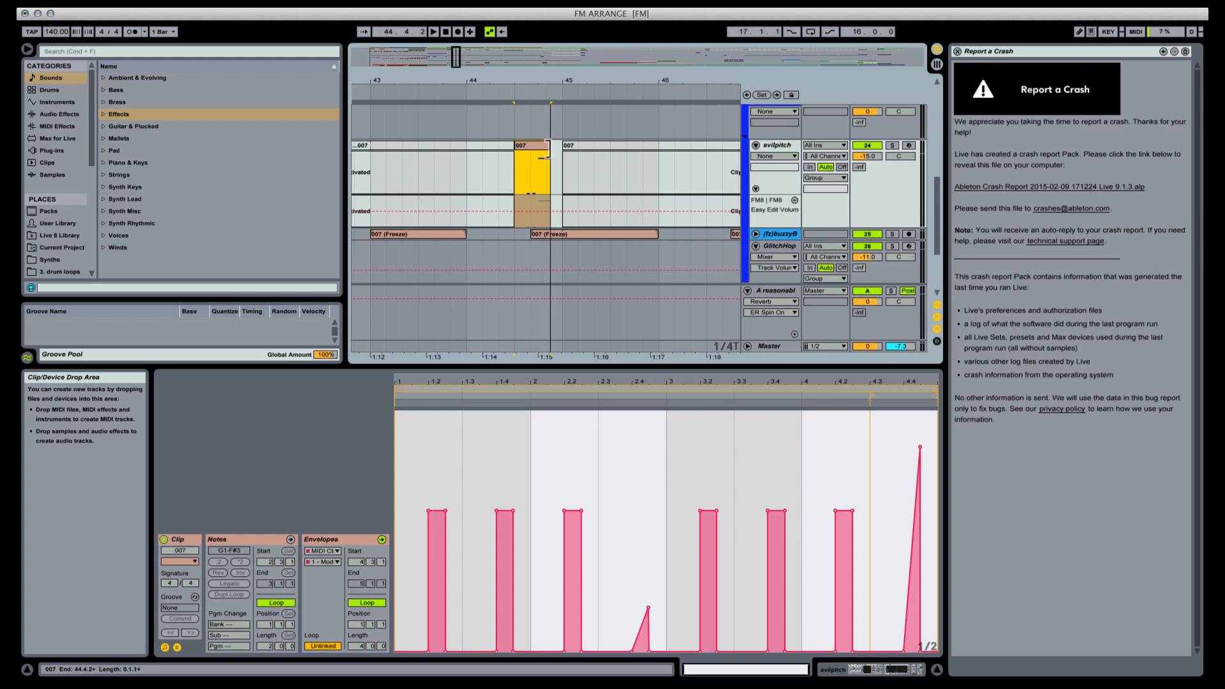
pyautogui.click(893, 146)
pyautogui.press('space')
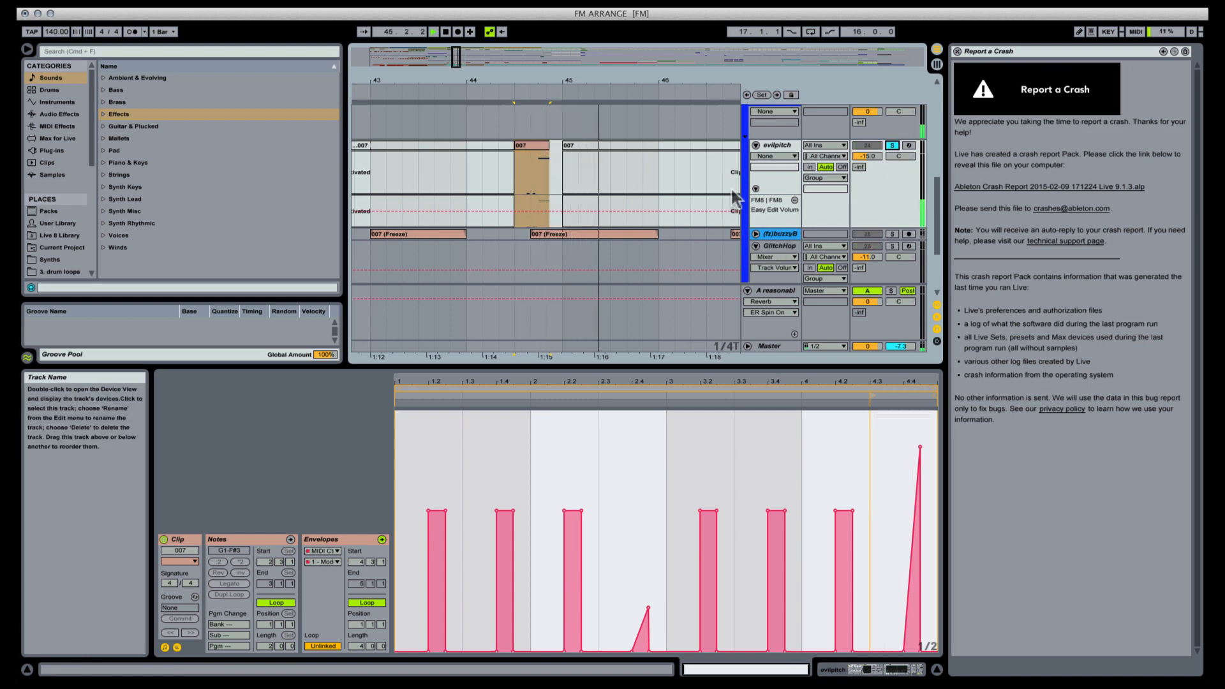
pyautogui.press('space')
# Step: Unfold the frozen buzzyBass track and trim its second visible clip's start to where the evilpitch fill ends
pyautogui.click(535, 246)
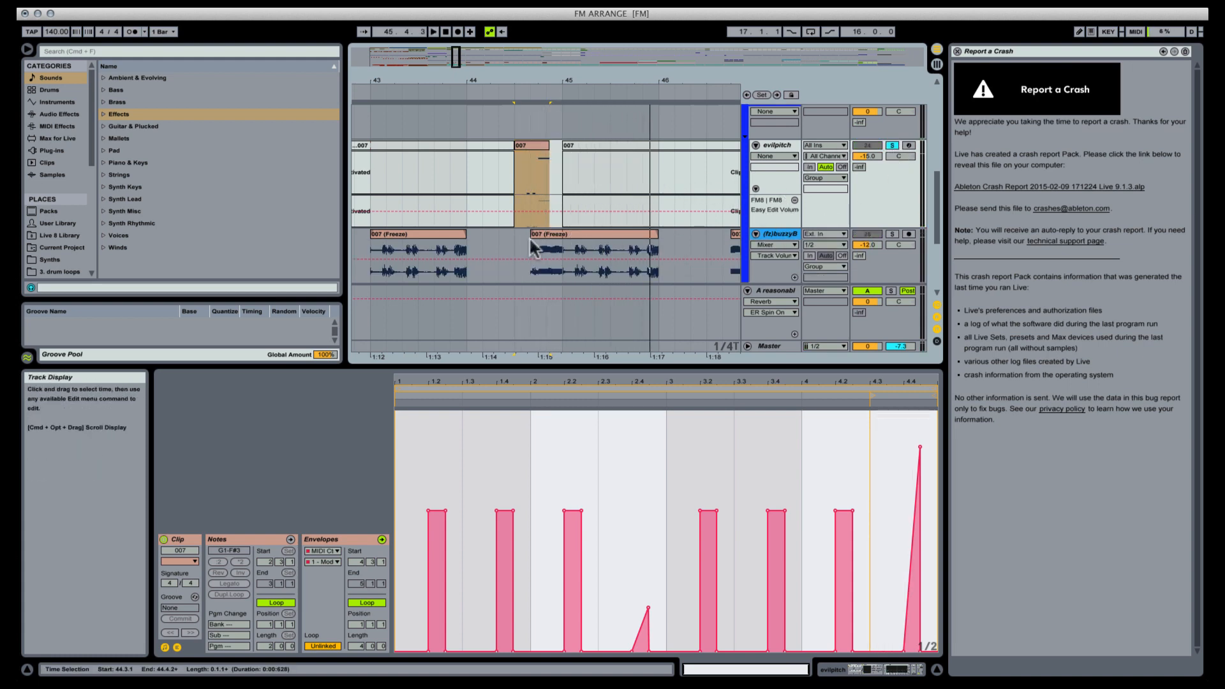
pyautogui.click(530, 235)
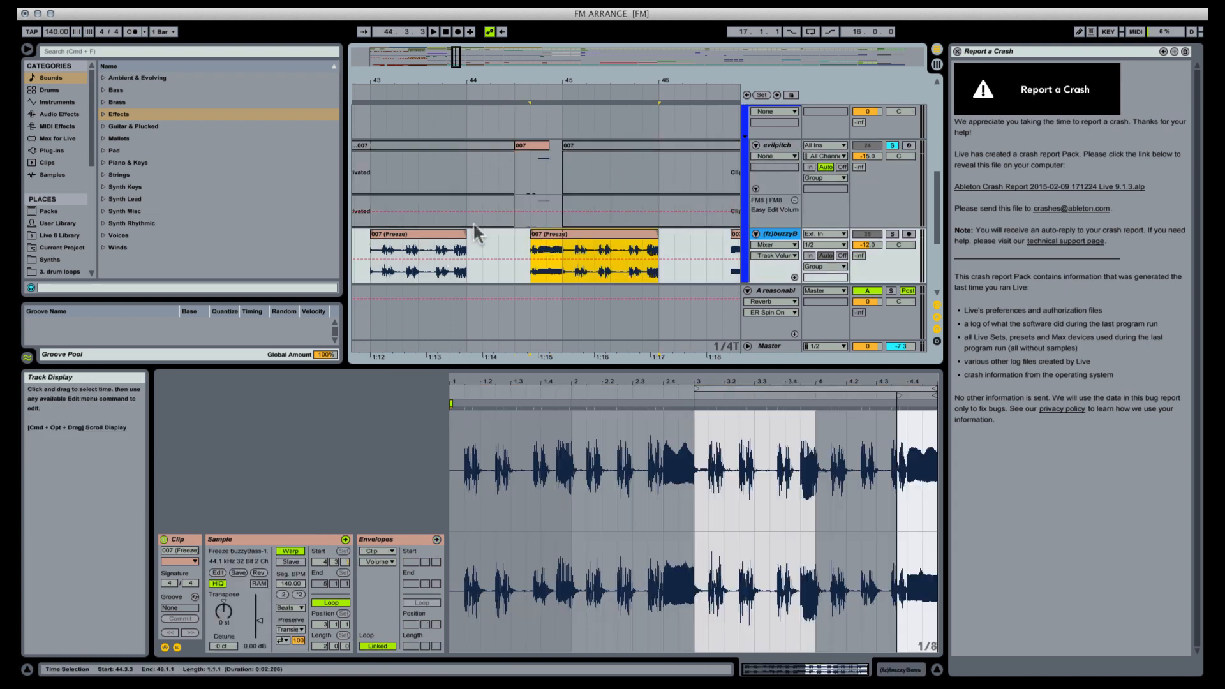
pyautogui.click(513, 242)
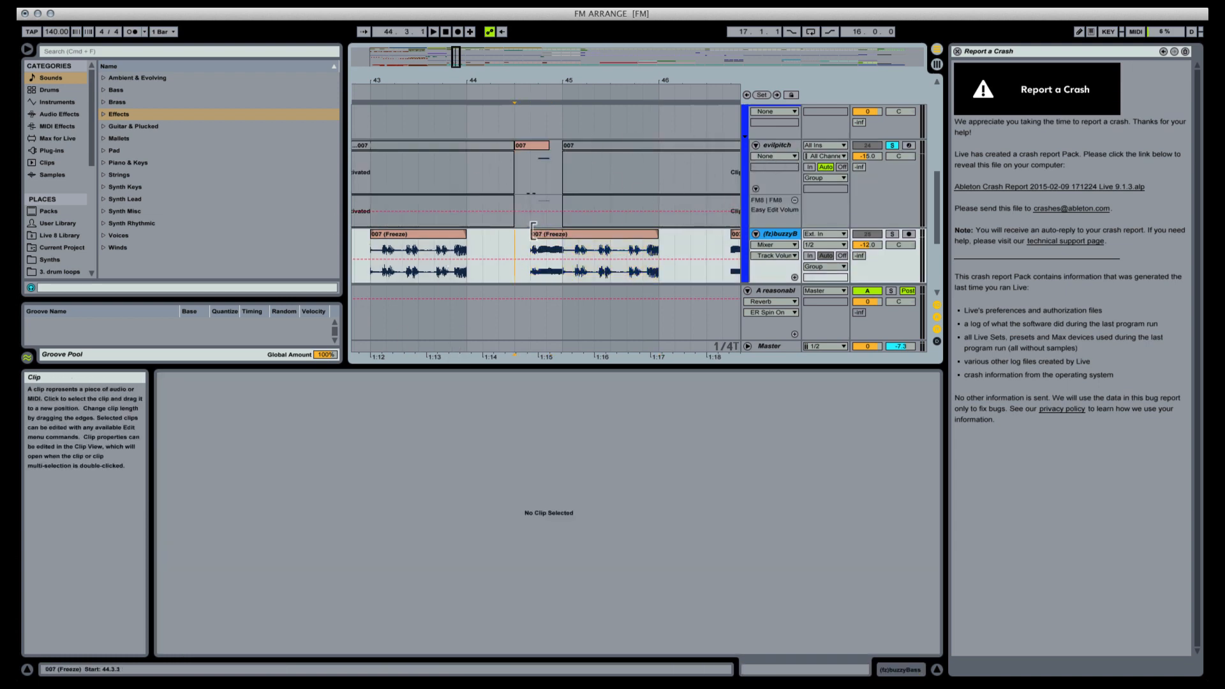
pyautogui.moveTo(534, 231); pyautogui.dragTo(553, 230)
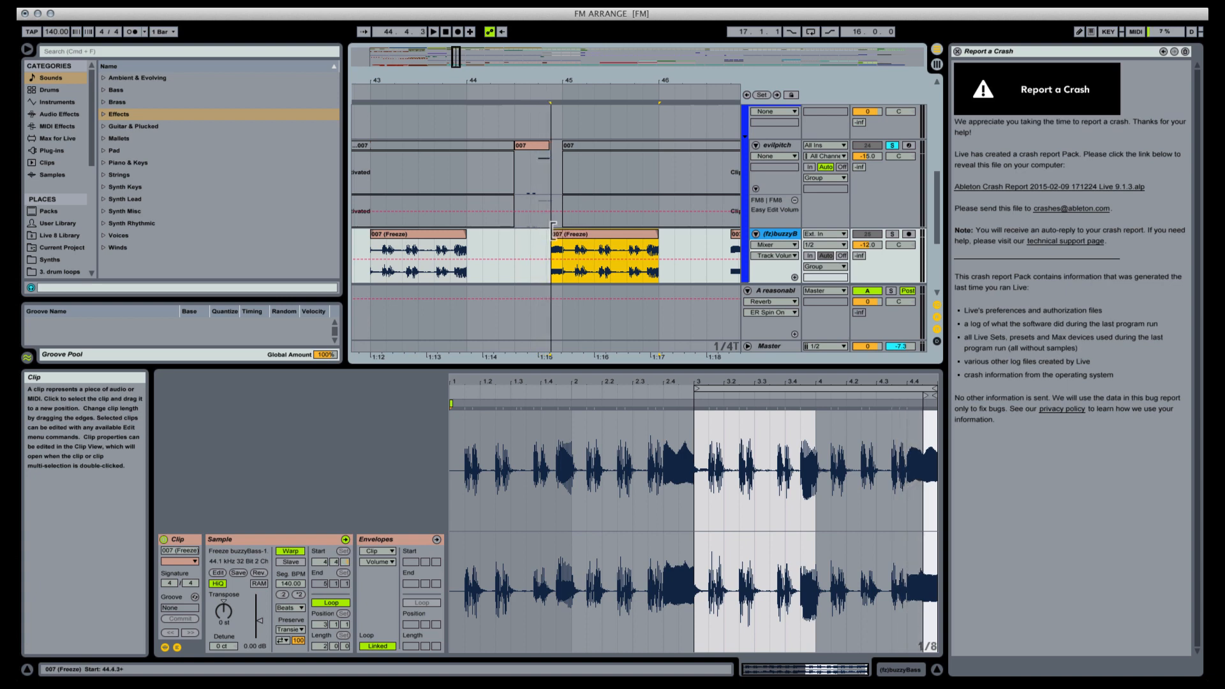
# Step: Audition the transition from the evilpitch fill into buzzyBass, with both tracks soloed and in the full mix
pyautogui.click(508, 237)
pyautogui.press('space')
pyautogui.click(892, 234)
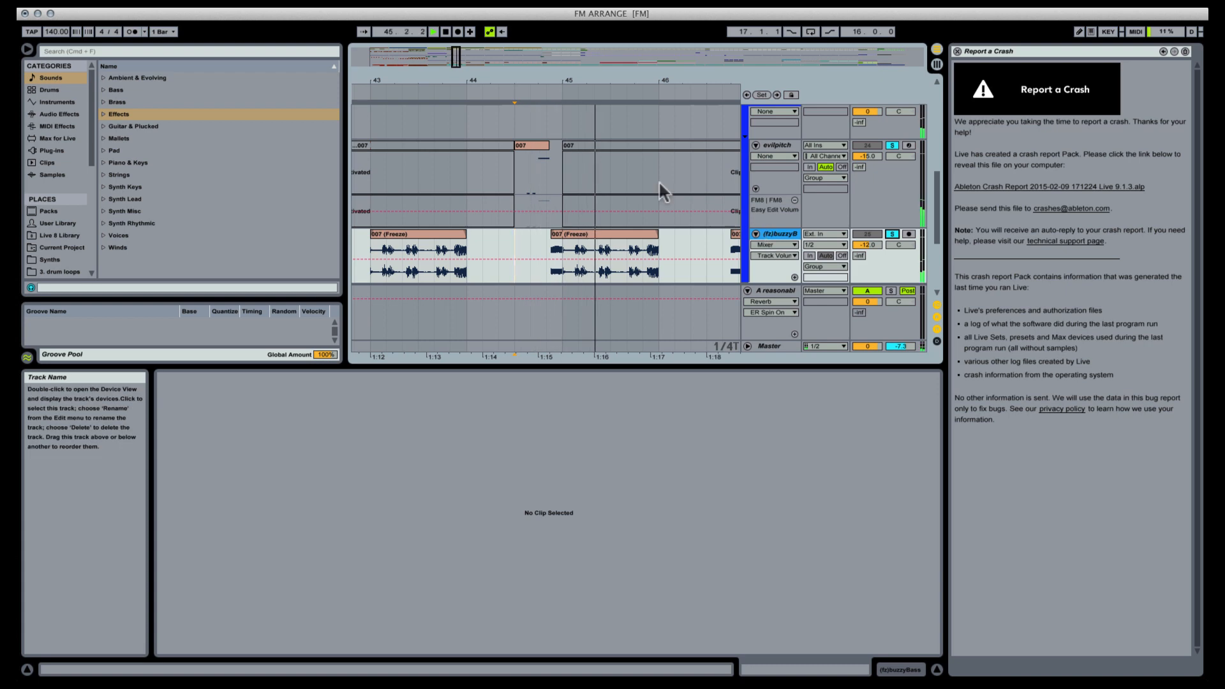
pyautogui.click(531, 169)
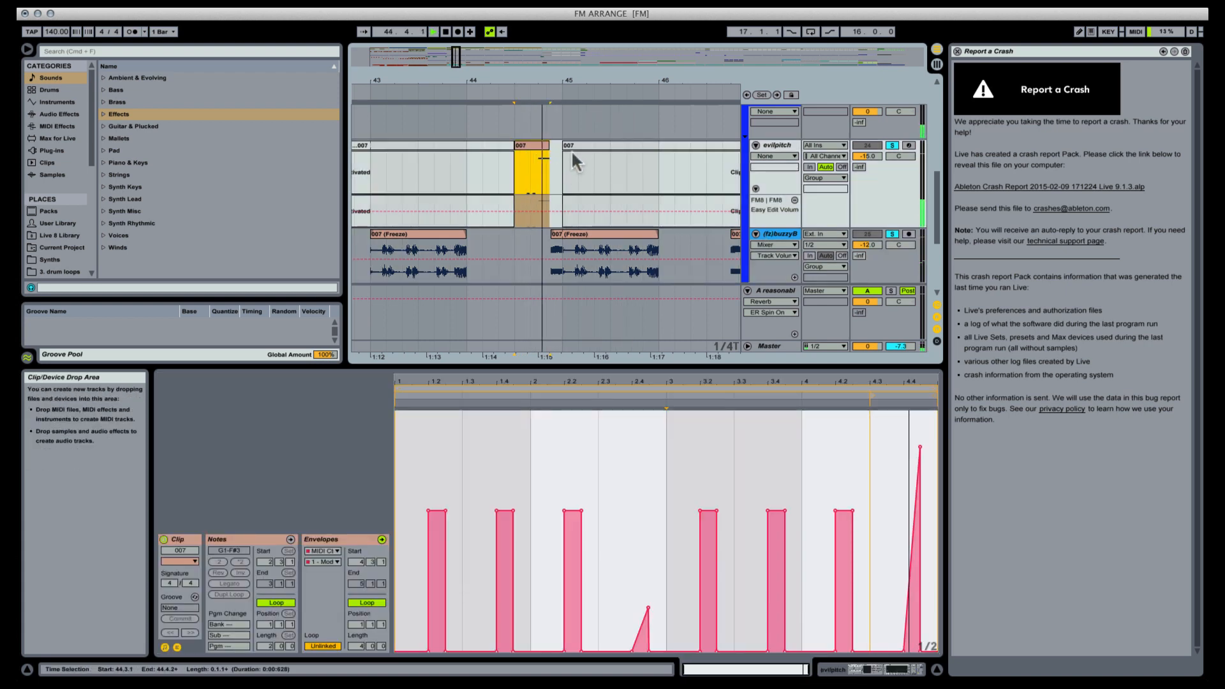
pyautogui.click(892, 145)
pyautogui.press('space')
pyautogui.press('space')
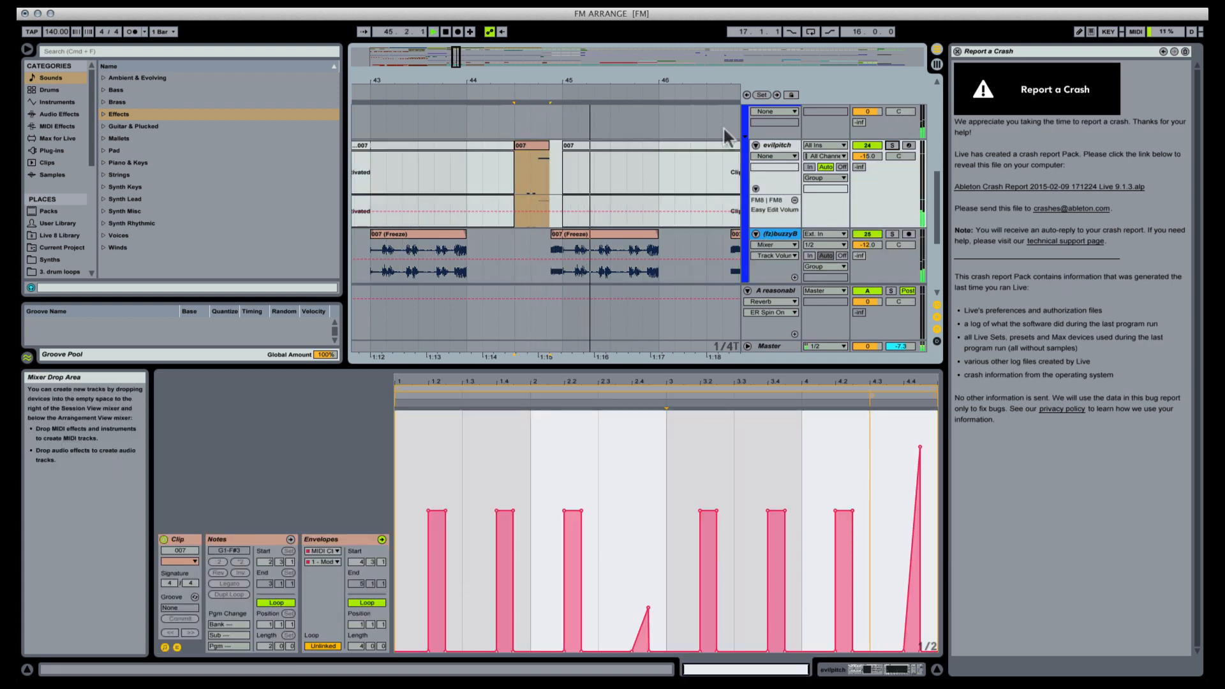
pyautogui.press('space')
# Step: Play the arrangement from 41.1.1 and check the bass, audio and evilpitch clips through bar 48
pyautogui.moveTo(540, 80); pyautogui.dragTo(541, 39)
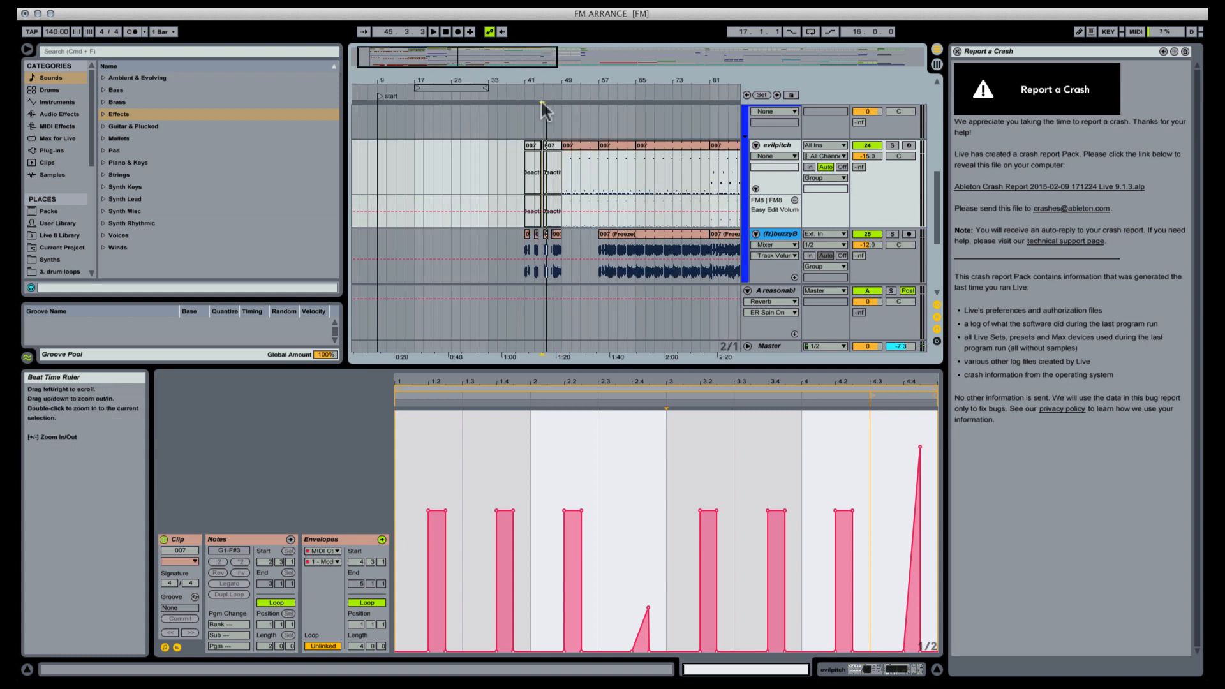
pyautogui.click(530, 273)
pyautogui.moveTo(533, 82); pyautogui.dragTo(534, 121)
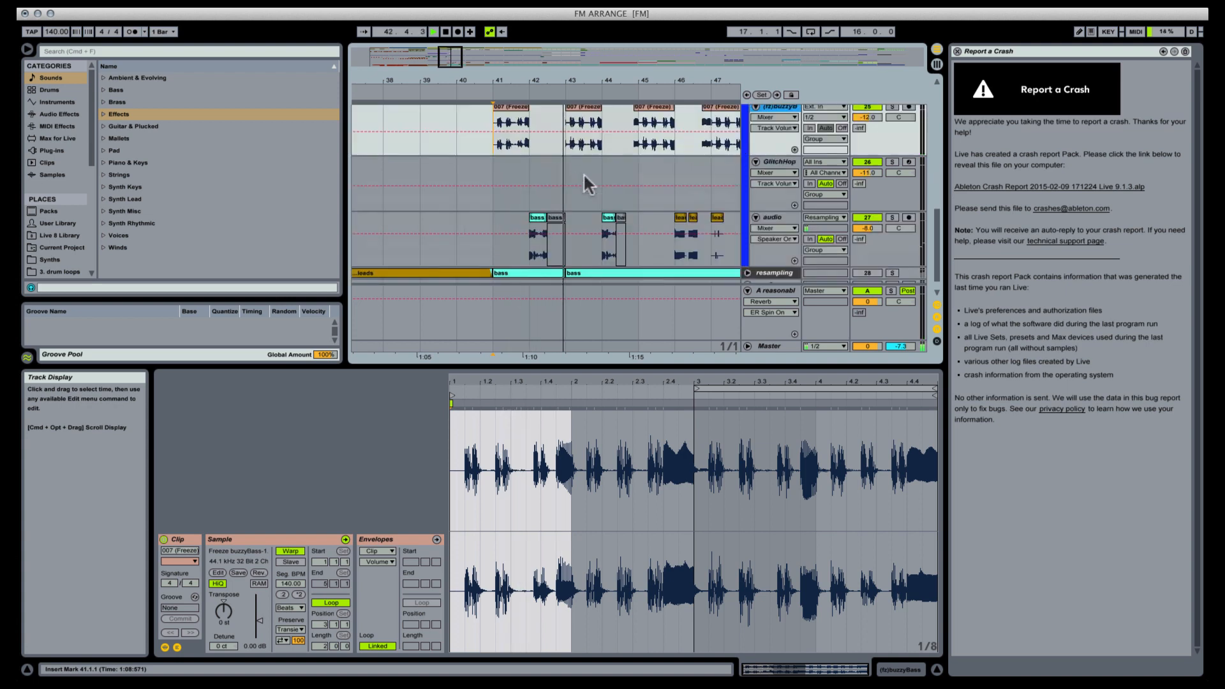
pyautogui.scroll(-4, 583, 172)
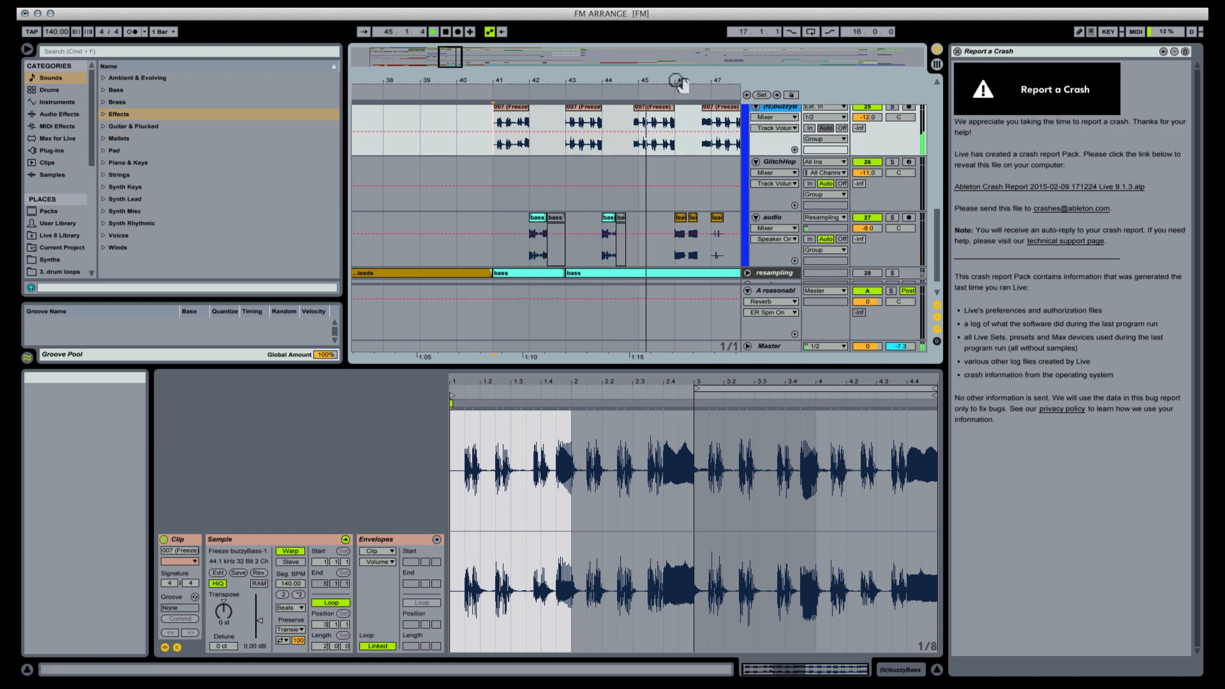
pyautogui.moveTo(677, 80); pyautogui.dragTo(556, 79)
pyautogui.scroll(4, 576, 145)
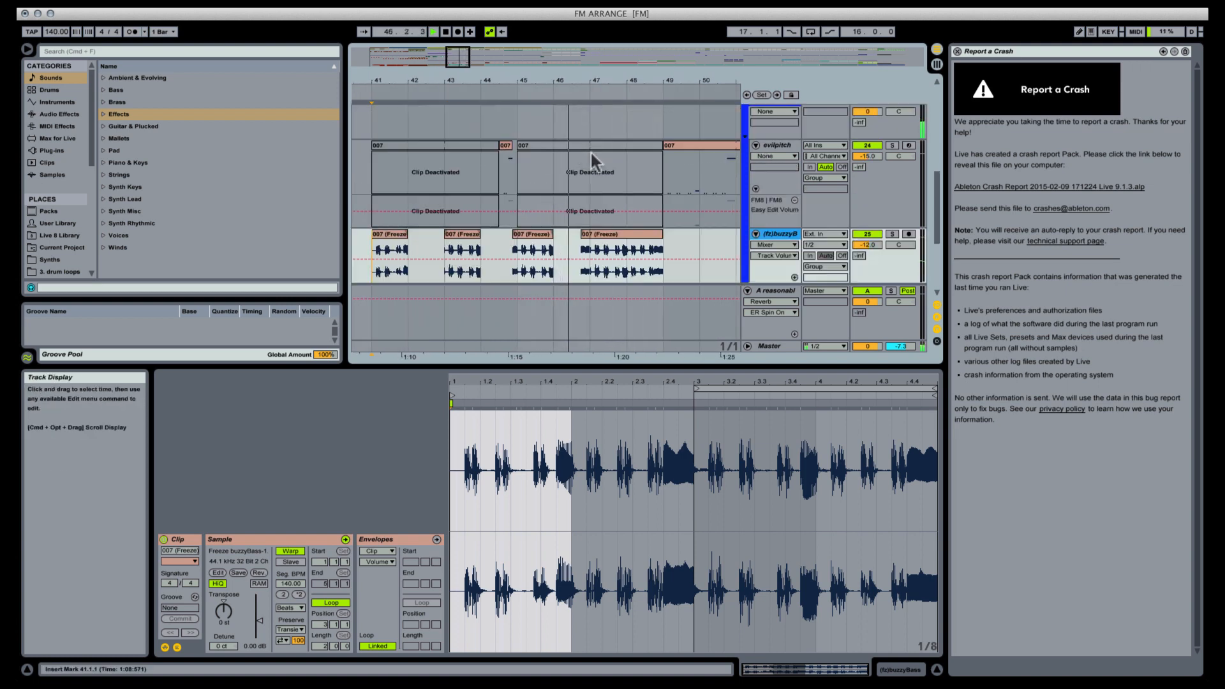
pyautogui.scroll(-4, 590, 152)
pyautogui.scroll(4, 616, 159)
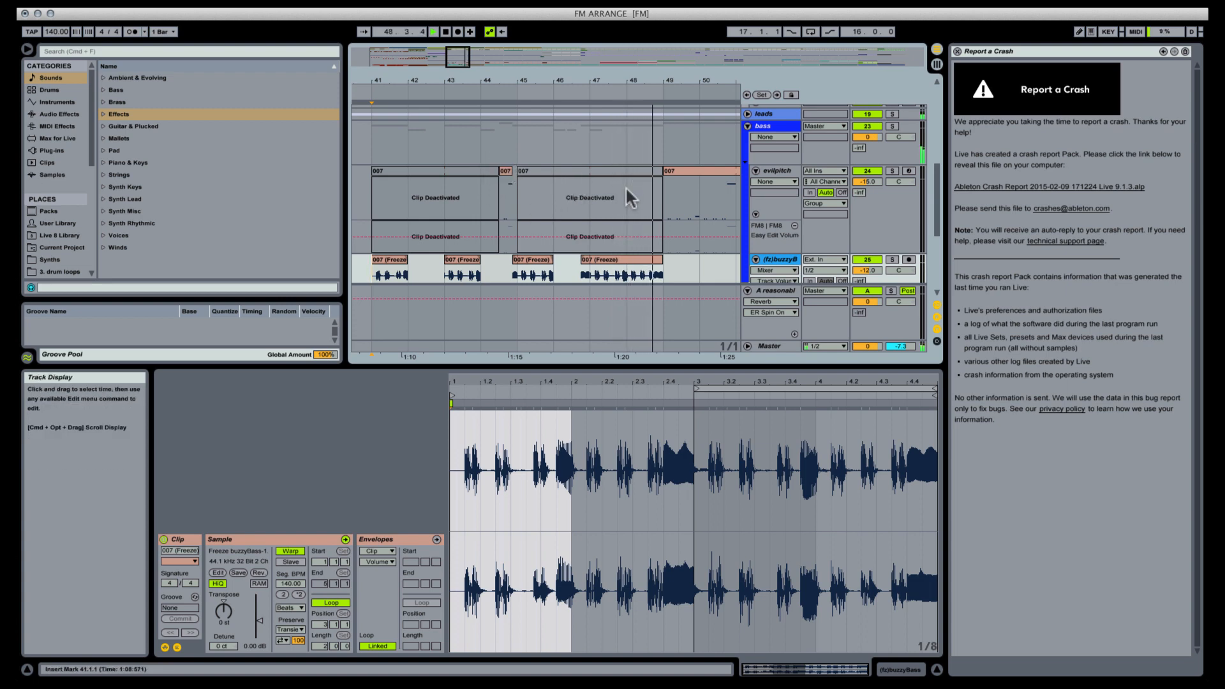
# Step: Replay the evilpitch fill at 44.3.1 and place a copy of it at 48.1.1
pyautogui.click(504, 169)
pyautogui.press('space')
pyautogui.press('space')
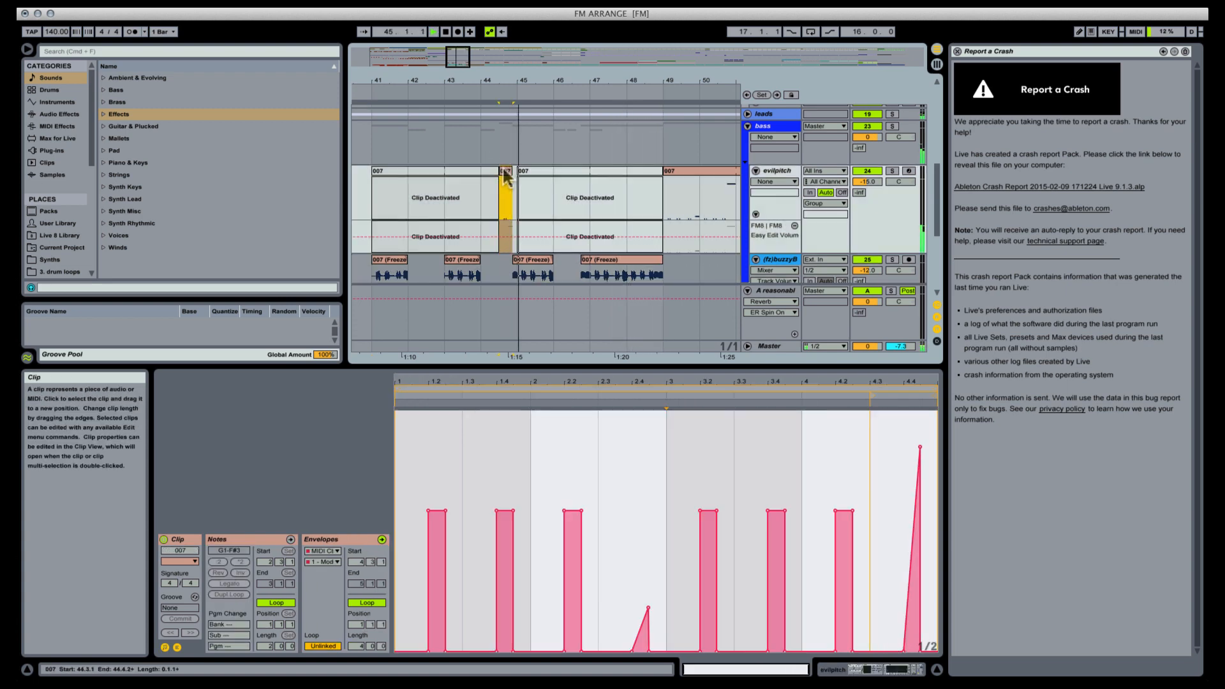
pyautogui.moveTo(538, 177); pyautogui.dragTo(632, 180)
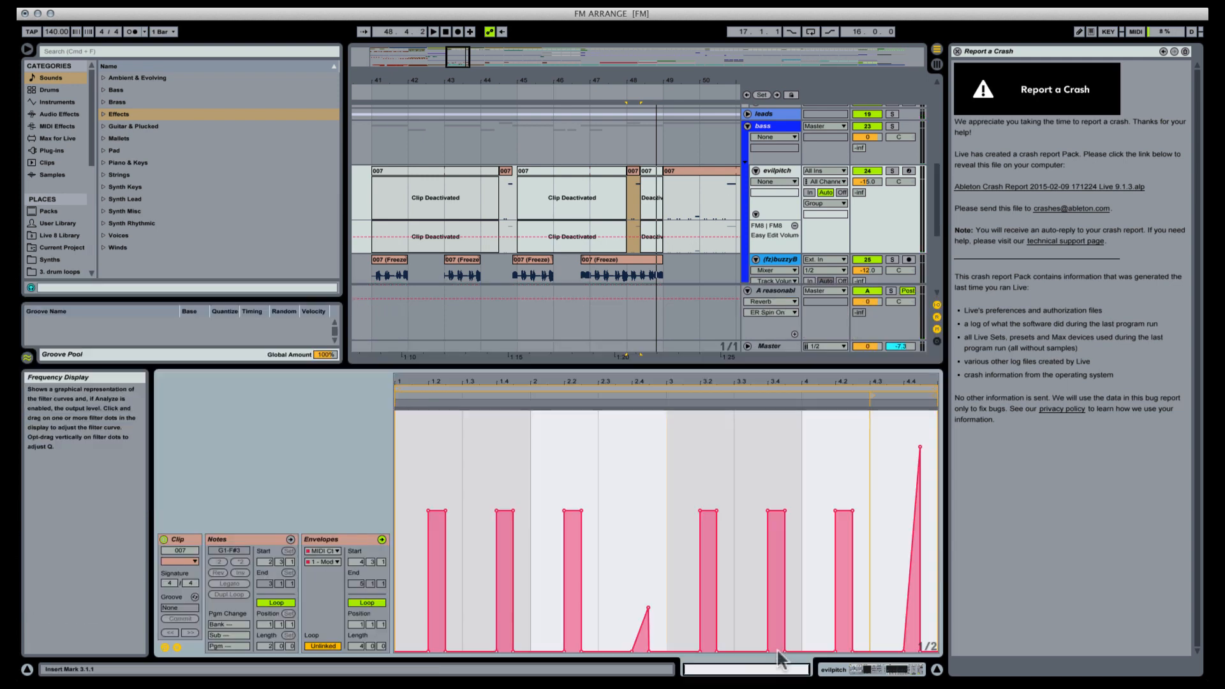
# Step: Transpose the F#3 note in the copied fill at bar 48 down to F3 with the note editor unfolded, and audition it
pyautogui.click(271, 542)
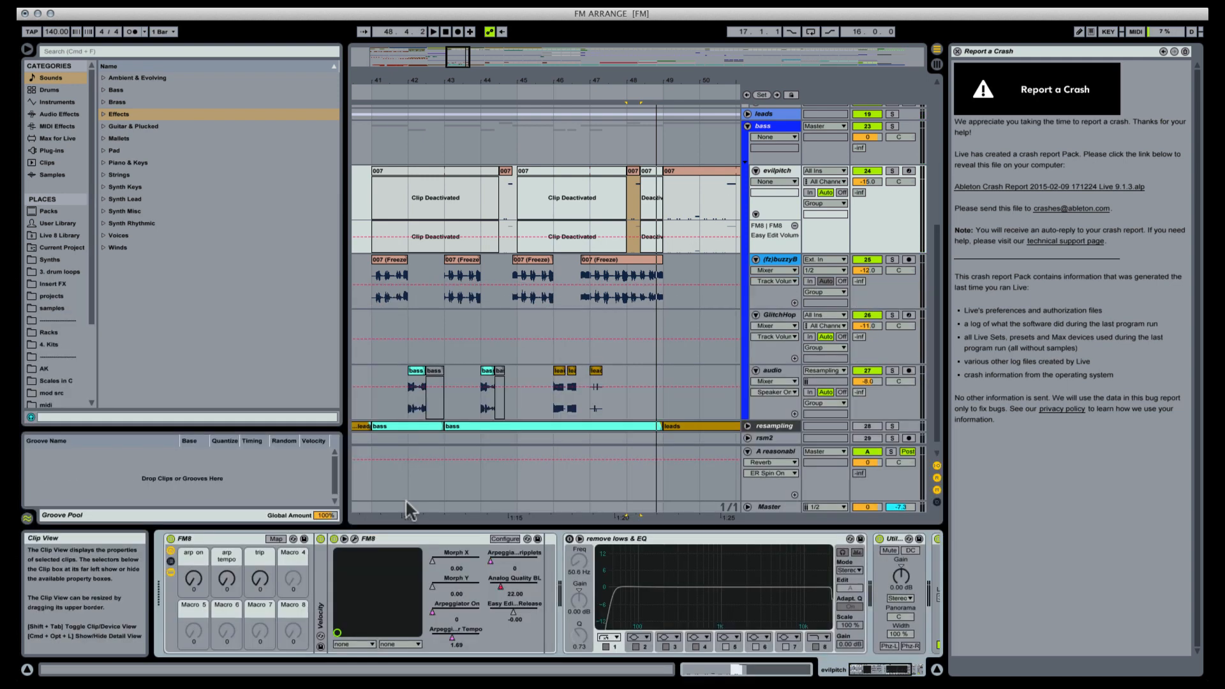
pyautogui.click(664, 418)
pyautogui.press('Down')
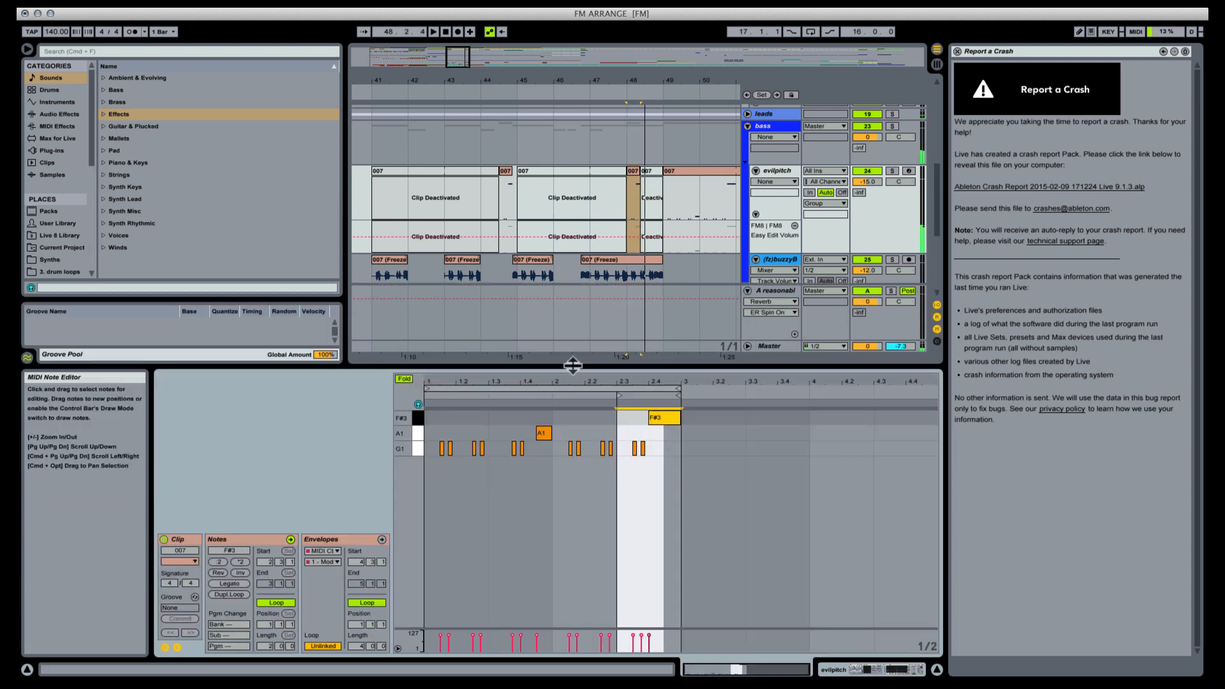
pyautogui.click(403, 379)
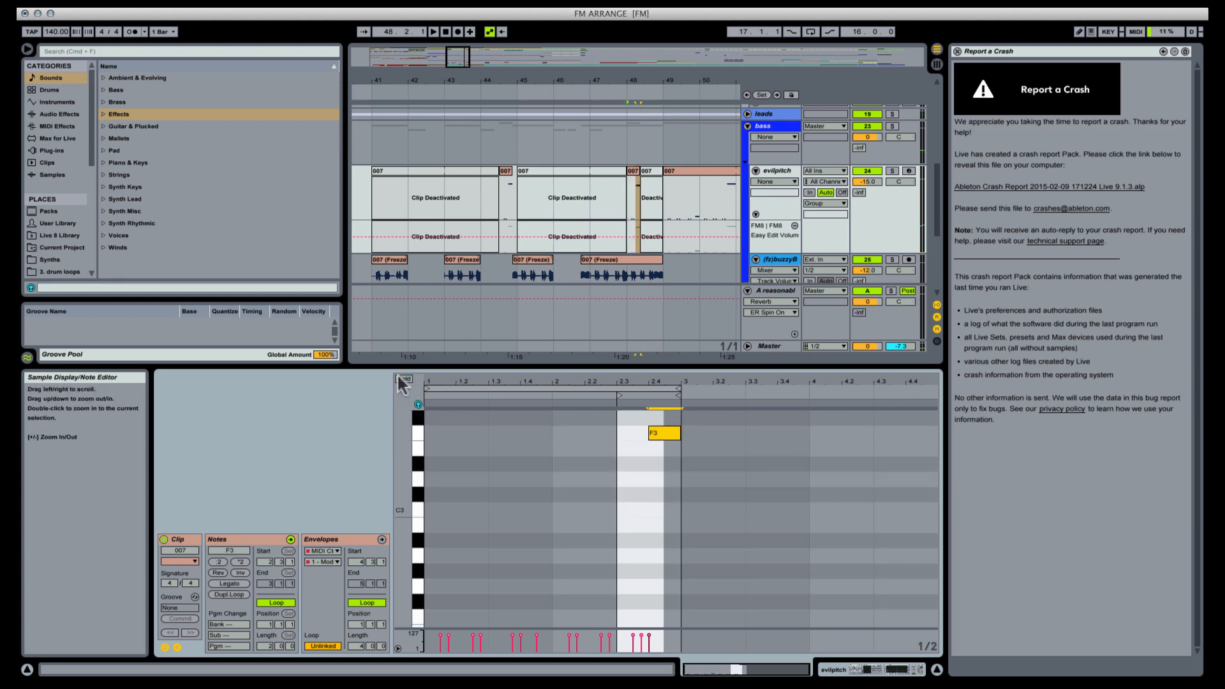
pyautogui.press('space')
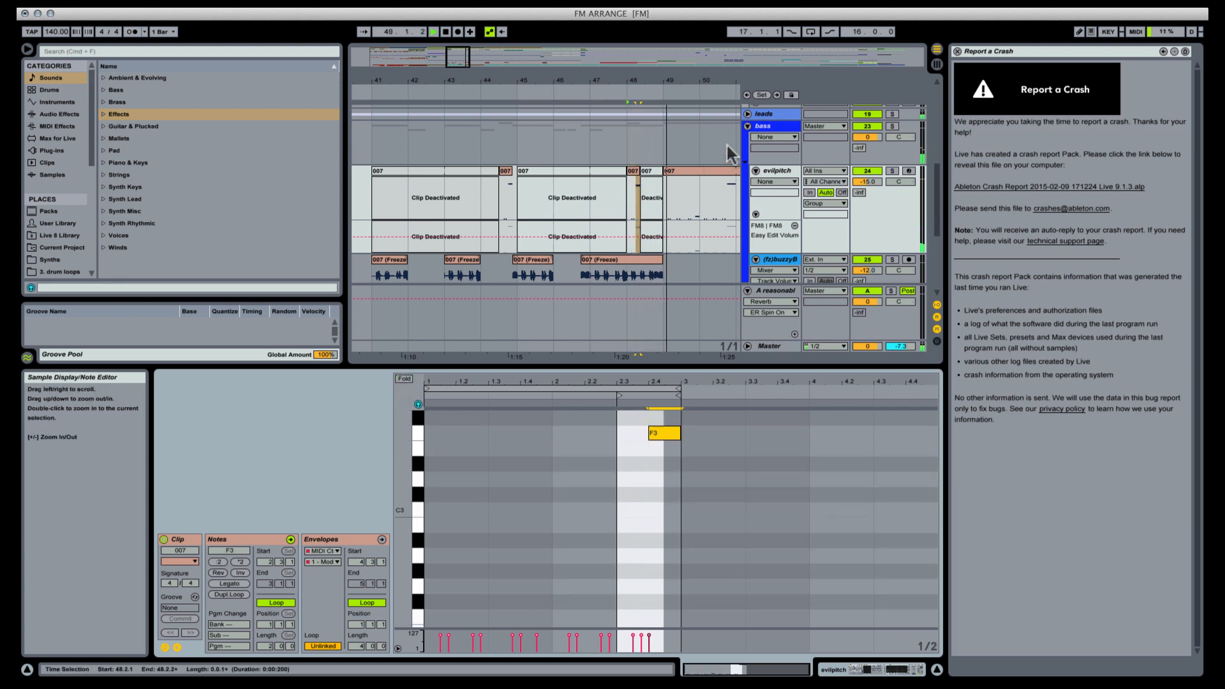
# Step: Delete the deactivated evilpitch clips around the two fills between bars 41 and 49
pyautogui.click(560, 132)
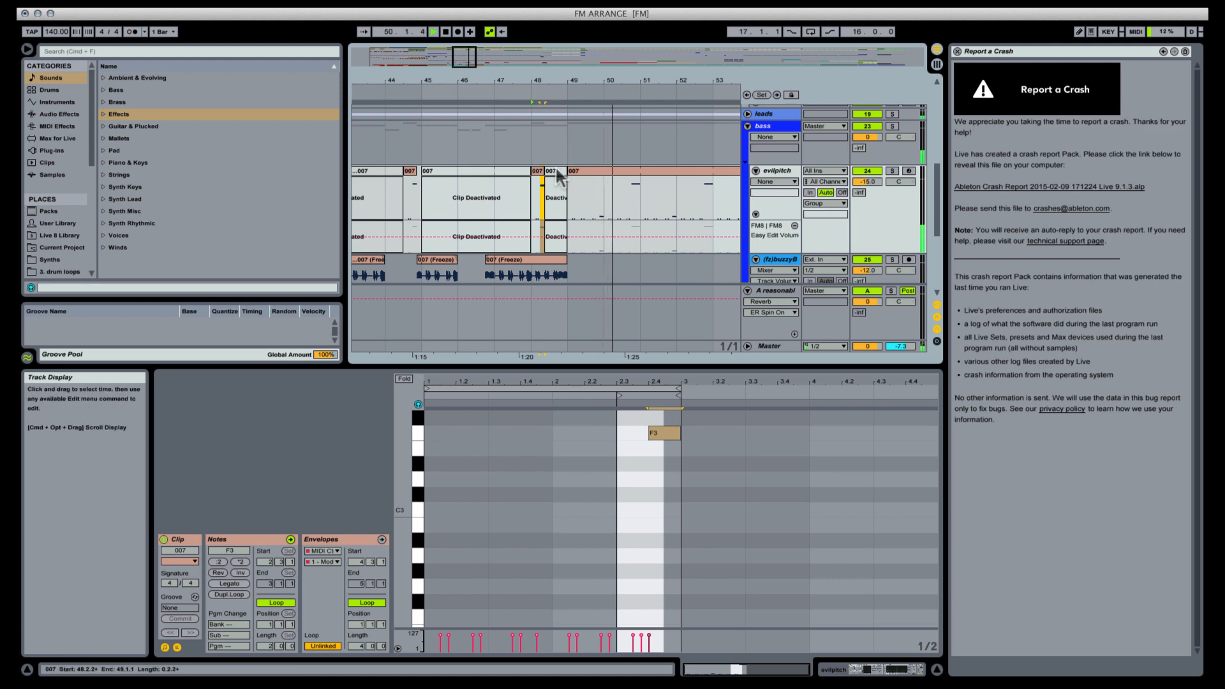
pyautogui.click(503, 170)
pyautogui.press('Delete')
pyautogui.moveTo(480, 79); pyautogui.dragTo(572, 65)
pyautogui.click(481, 170)
pyautogui.press('Delete')
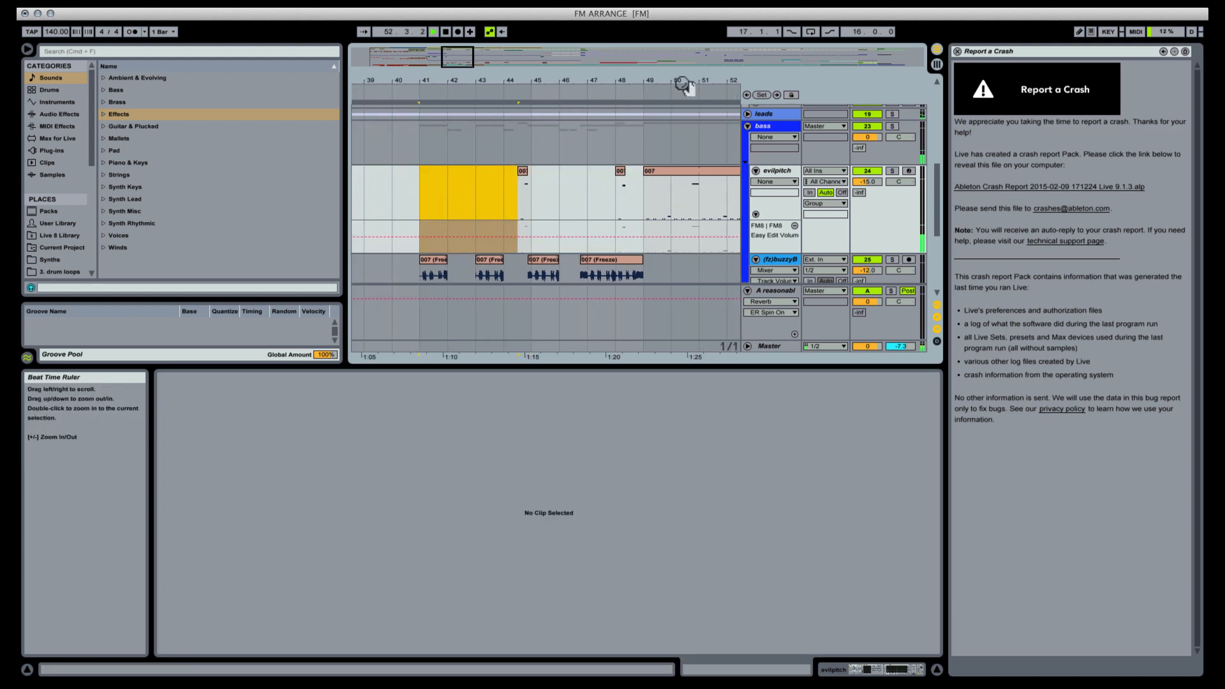
# Step: Check the evilpitch track in solo, play from 50.1.1 and set its track volume to -9.7 dB
pyautogui.moveTo(682, 80); pyautogui.dragTo(496, 67)
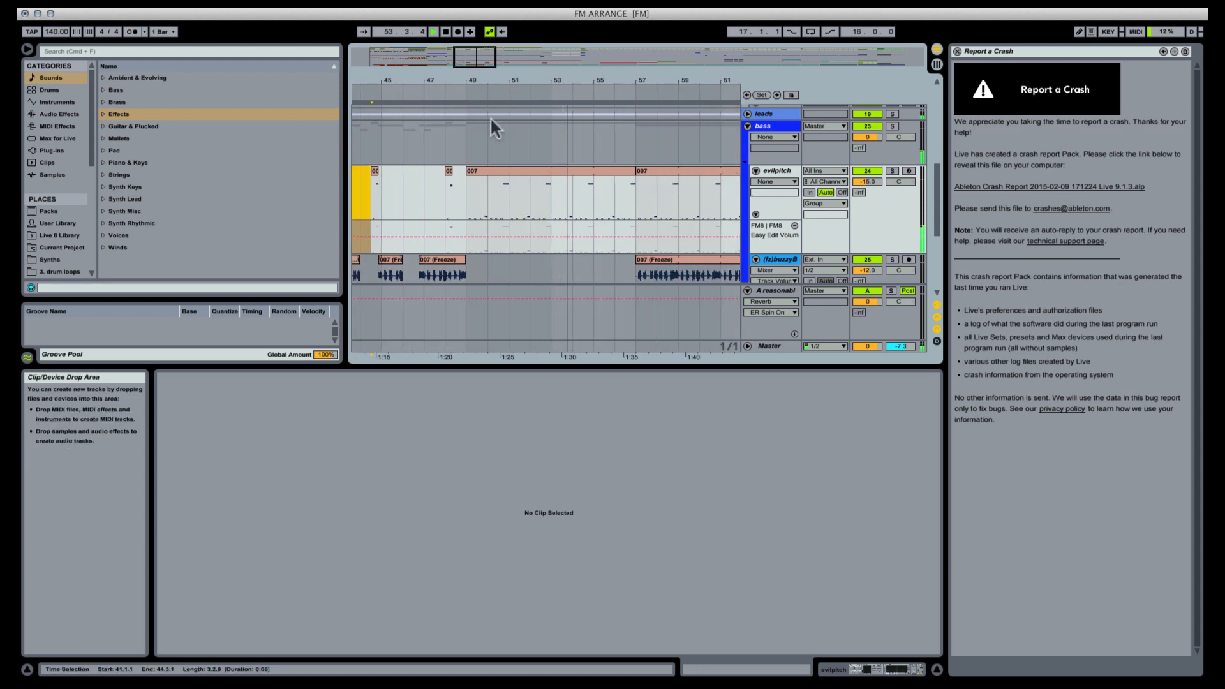
pyautogui.scroll(-4, 492, 114)
pyautogui.scroll(4, 609, 150)
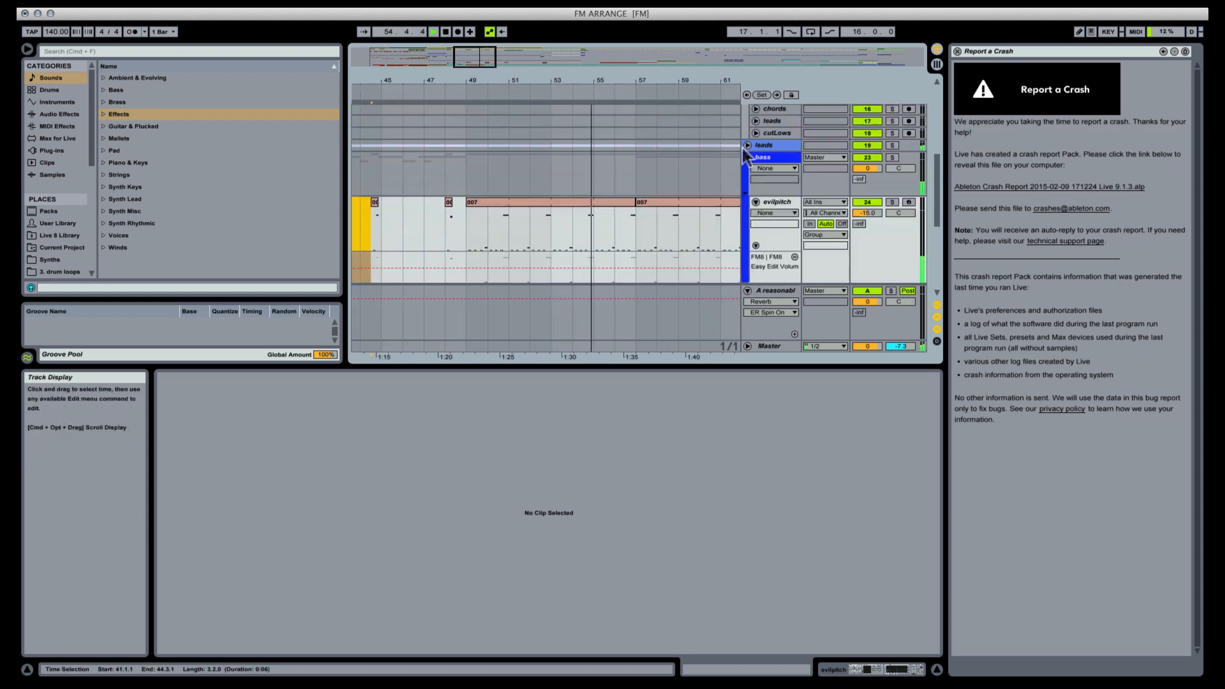
pyautogui.click(892, 228)
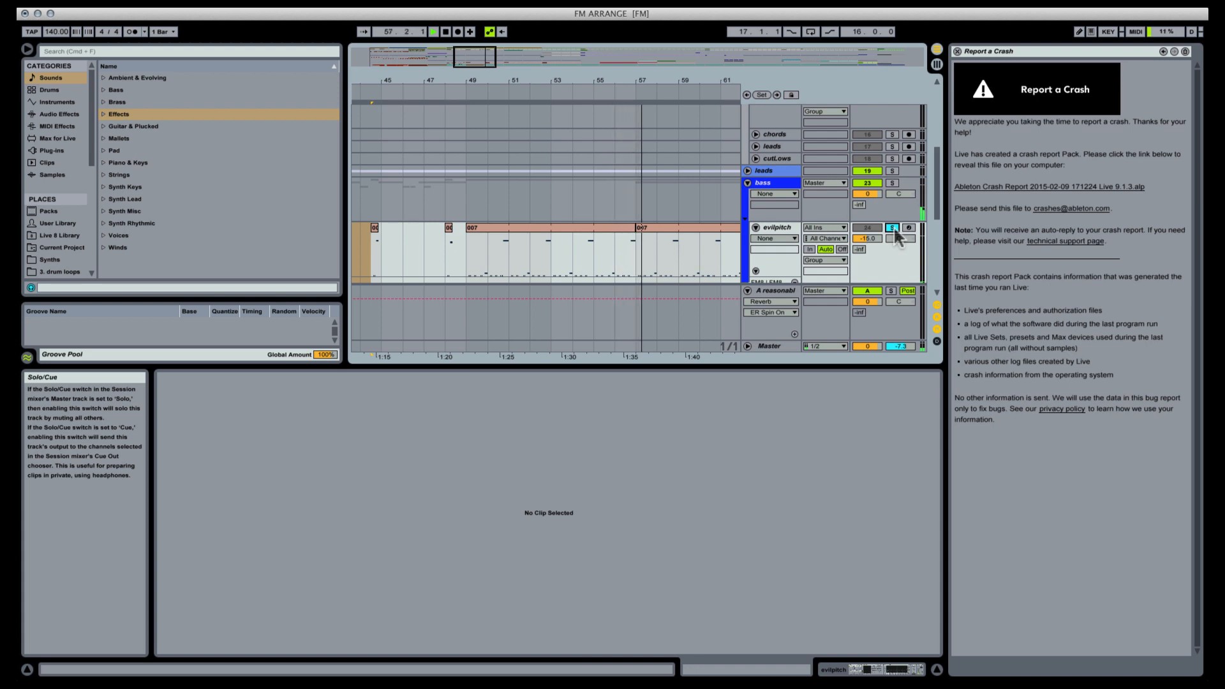
pyautogui.click(893, 229)
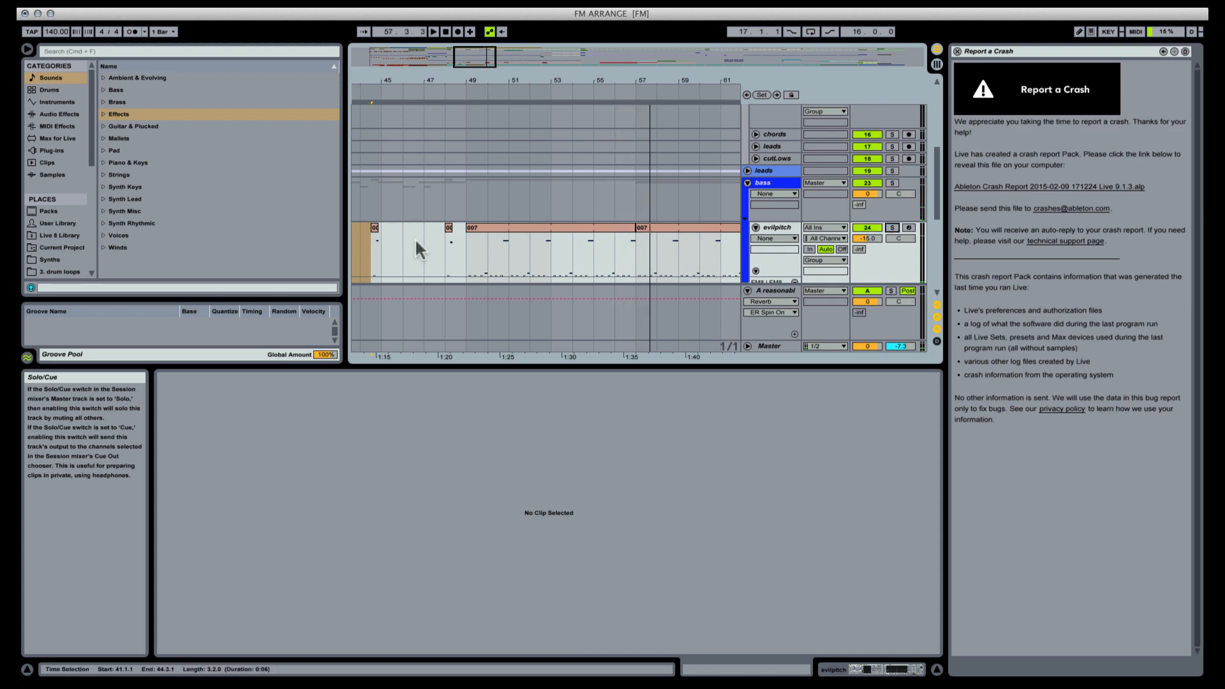
pyautogui.click(487, 239)
pyautogui.press('space')
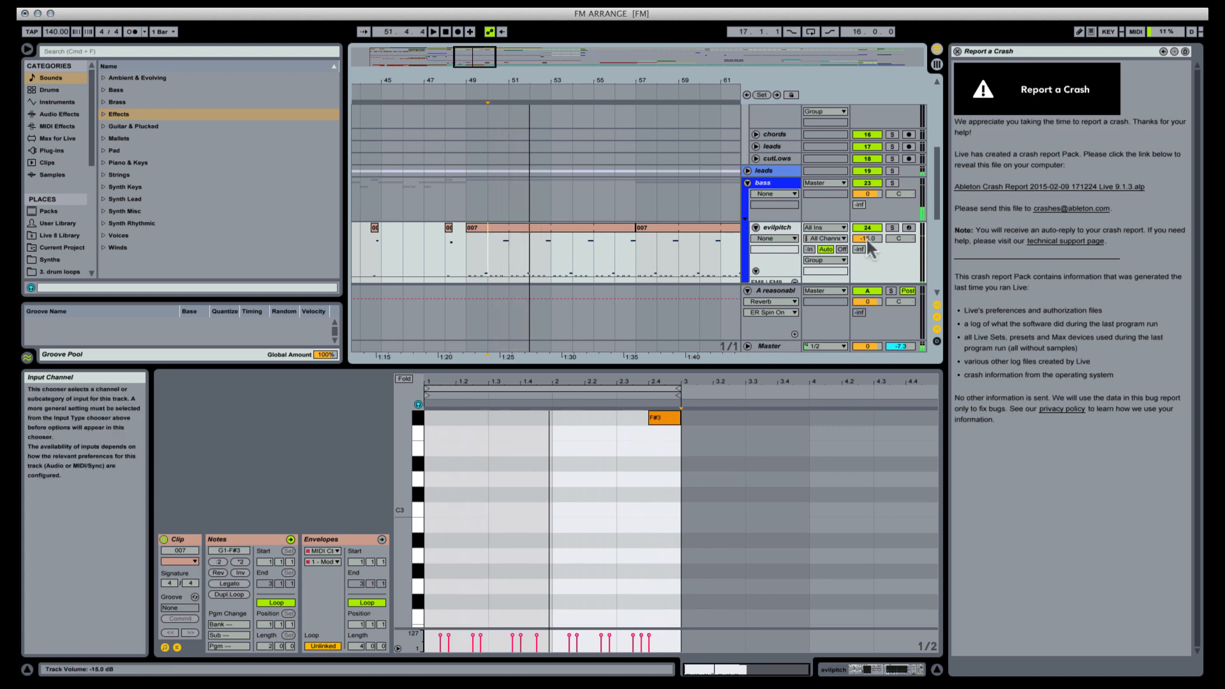
pyautogui.moveTo(868, 240); pyautogui.dragTo(868, 217)
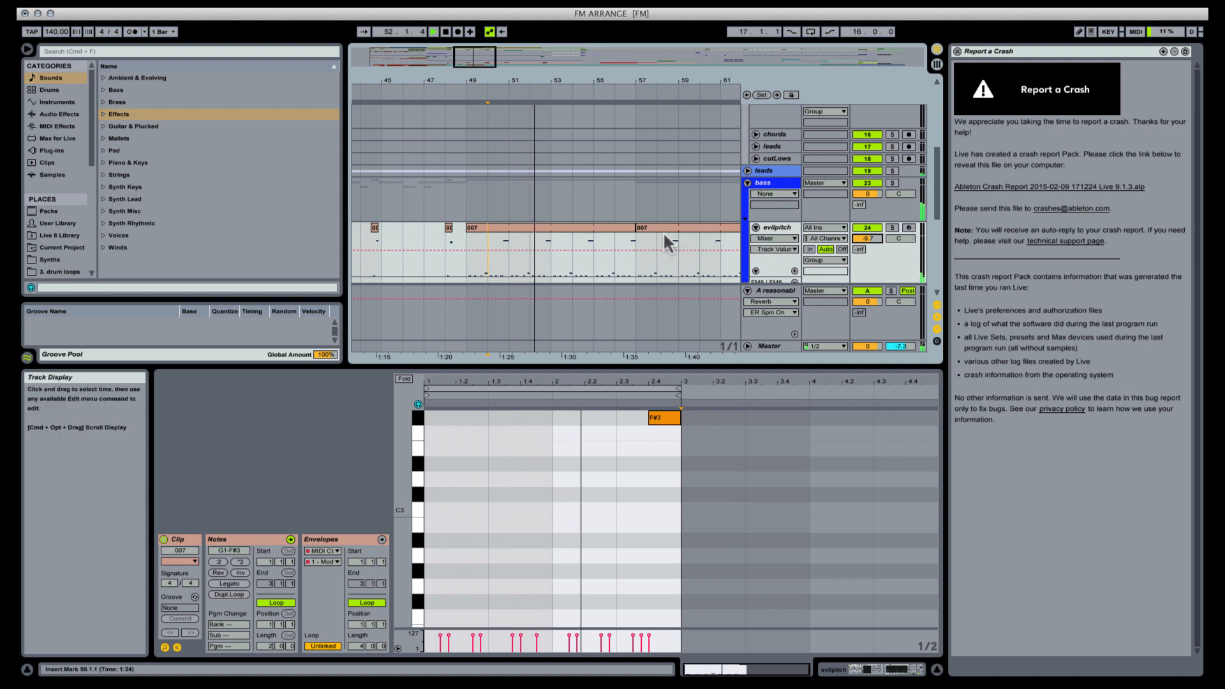
# Step: Split the evilpitch clips after bar 49 at 52.1.1, 53.1.1 and 56.1.1
pyautogui.click(534, 258)
pyautogui.press('super+e')
pyautogui.click(549, 259)
pyautogui.press('super+e')
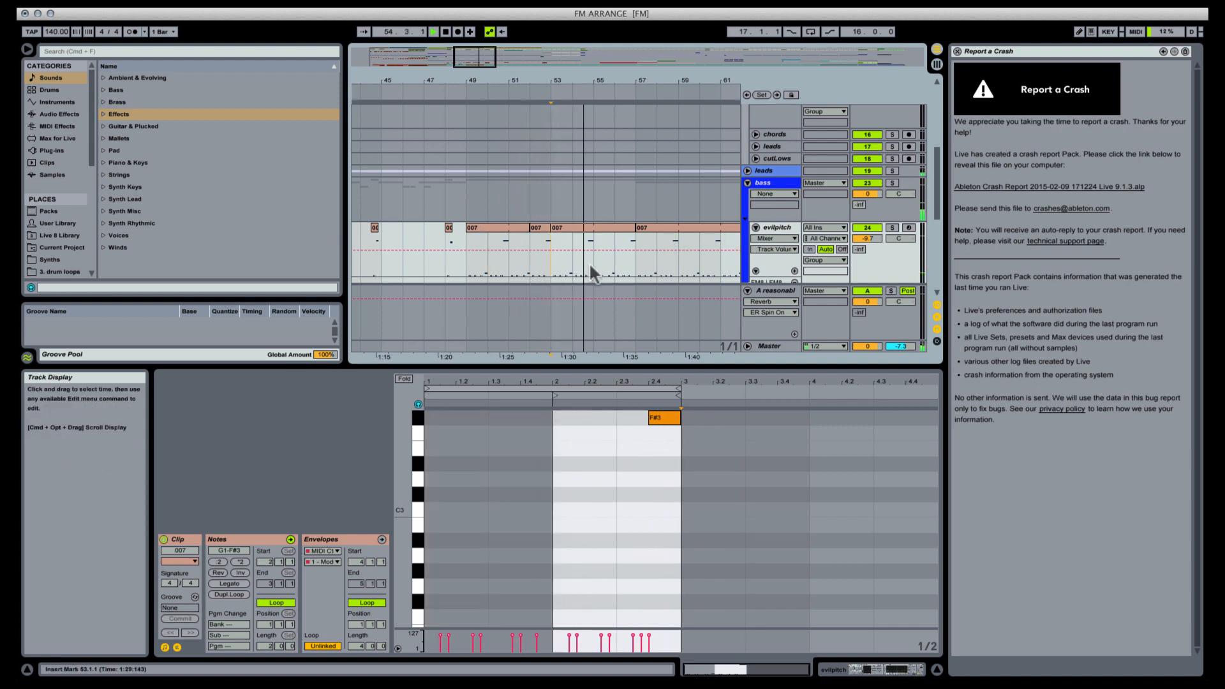
pyautogui.click(595, 263)
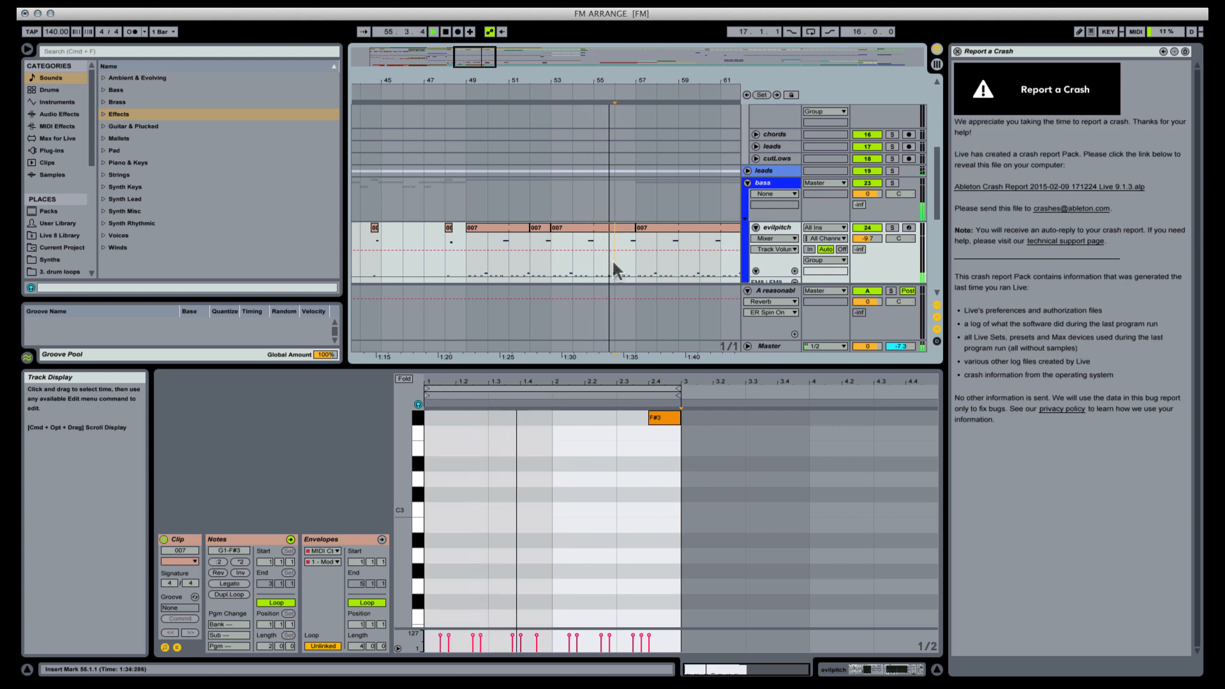
pyautogui.press('super+e')
# Step: Delete the evilpitch segments spanning bars 53 to 56 and bars 49 to 52
pyautogui.click(587, 230)
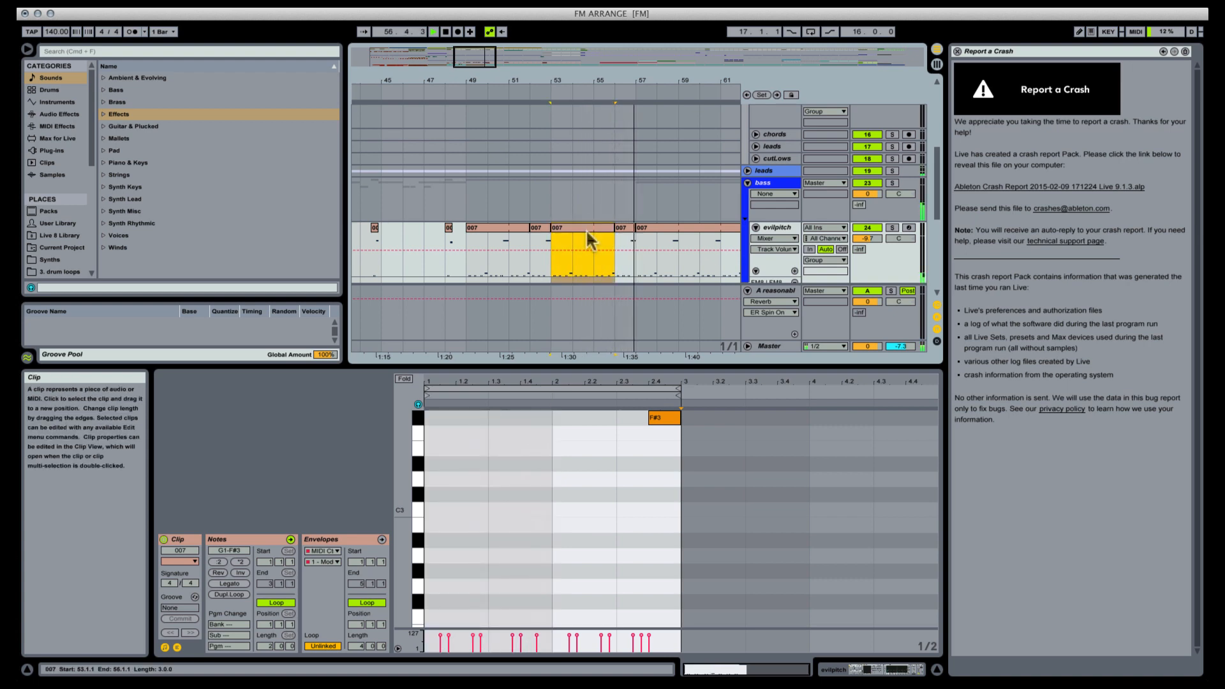
pyautogui.press('Delete')
pyautogui.click(501, 224)
pyautogui.press('Delete')
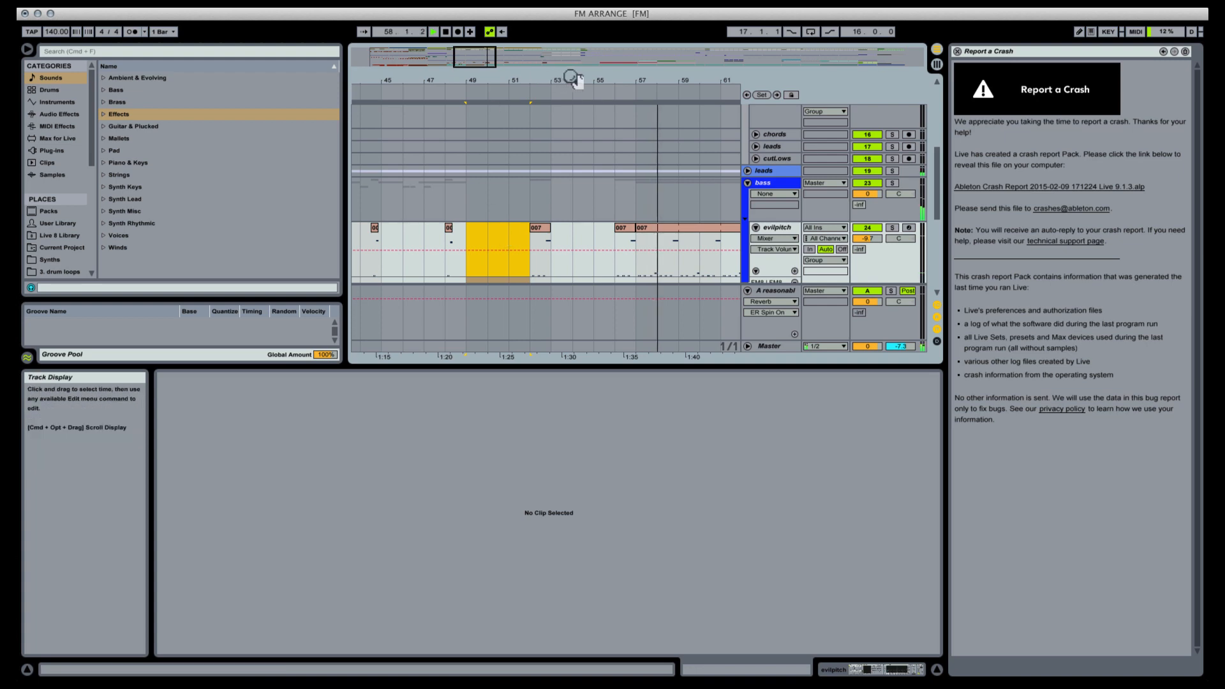
# Step: Inspect the arrangement beyond bar 56 and fold all tracks for an overview of the song sections
pyautogui.moveTo(586, 76); pyautogui.dragTo(472, 109)
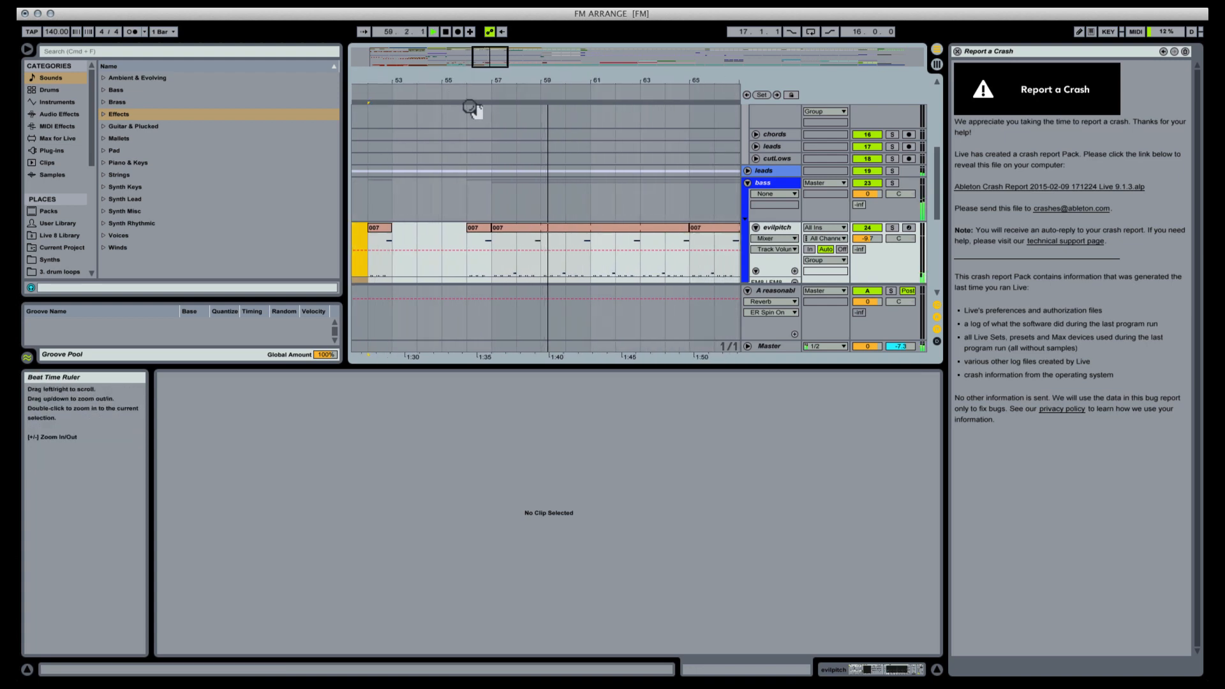
pyautogui.scroll(-5, 580, 211)
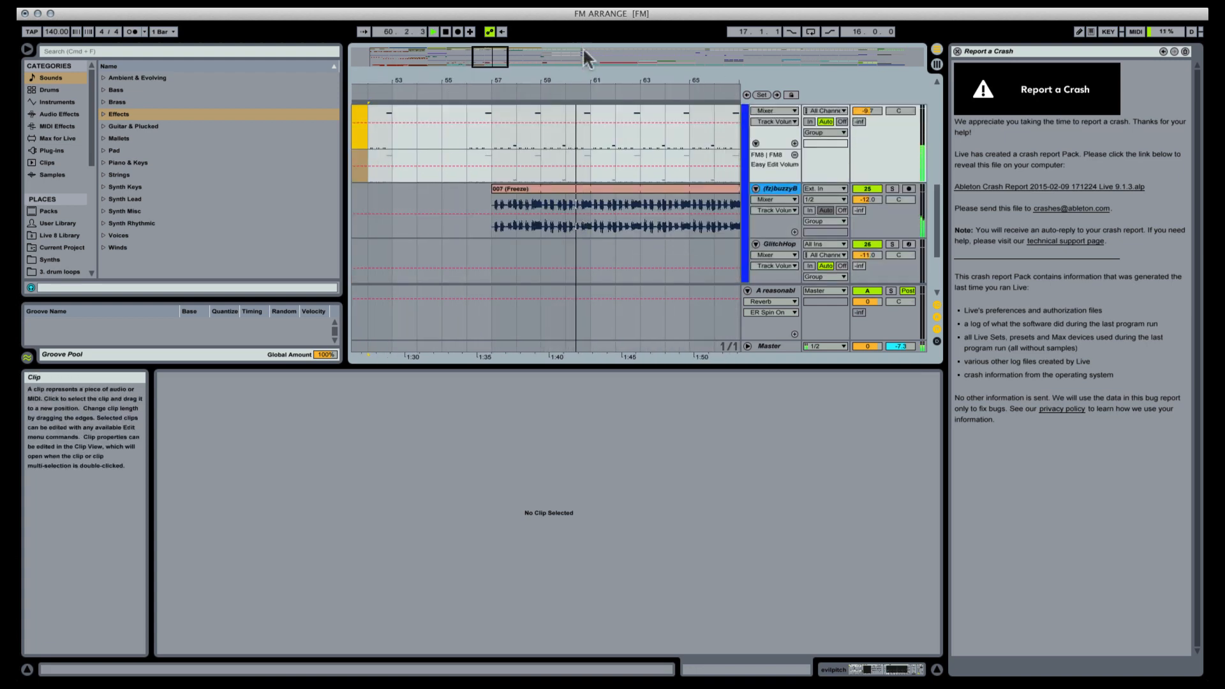
pyautogui.moveTo(598, 88); pyautogui.dragTo(597, 48)
pyautogui.scroll(5, 568, 224)
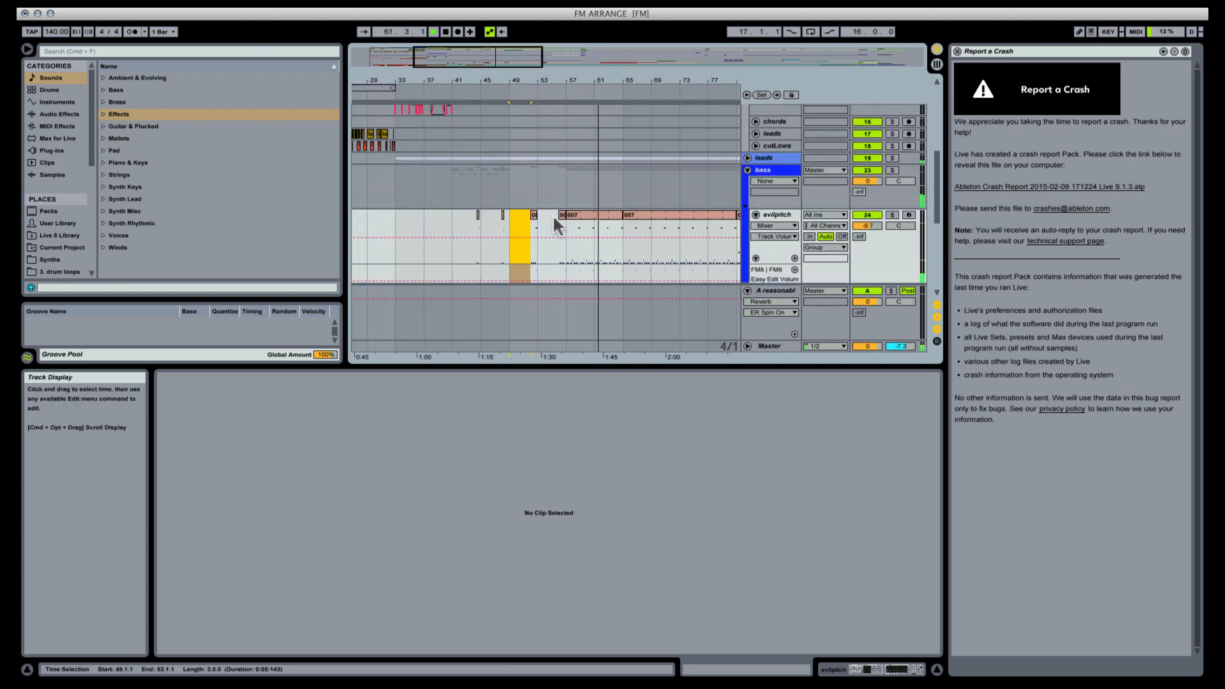
pyautogui.scroll(5, 552, 215)
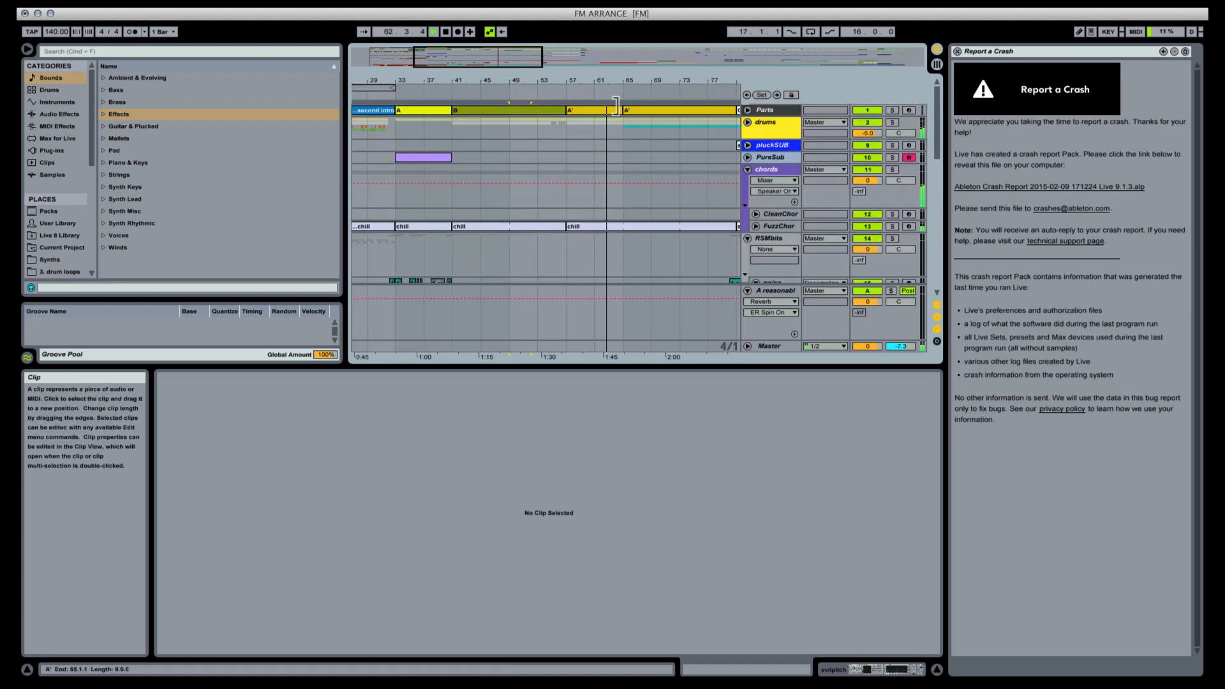
pyautogui.moveTo(623, 80)
pyautogui.mouseDown()
pyautogui.moveTo(623, 67)
pyautogui.moveTo(497, 67)
pyautogui.moveTo(623, 66)
pyautogui.mouseUp()
pyautogui.keyDown('alt'); pyautogui.click(748, 240); pyautogui.keyUp('alt')
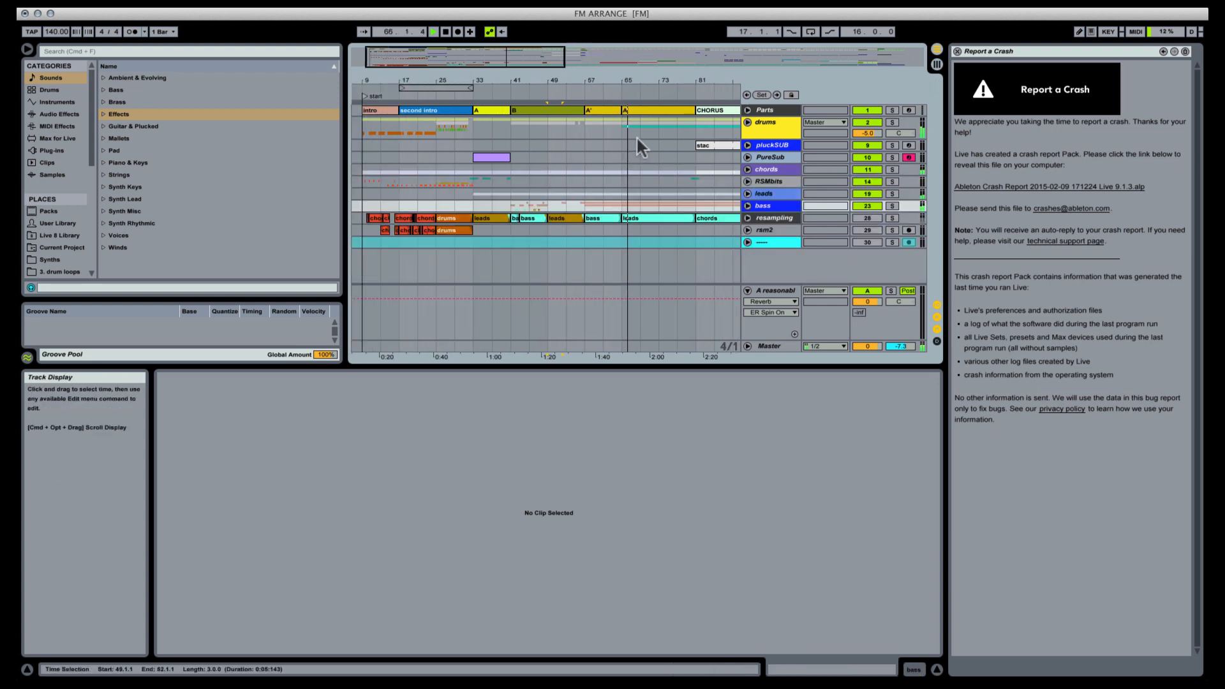
# Step: Rename the second A' clip on the Parts track, starting at bar 65, as DRUMS!, colour it blue and stop playback
pyautogui.click(644, 109)
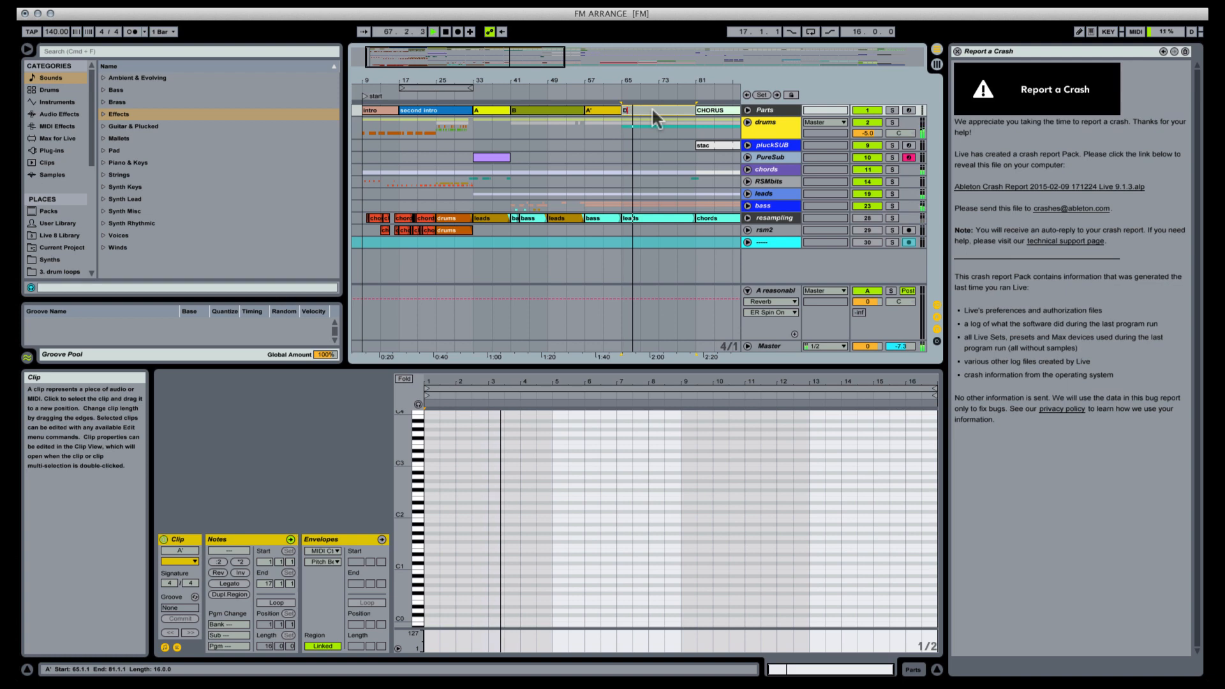
pyautogui.write('DRUMS!')
pyautogui.press('Return')
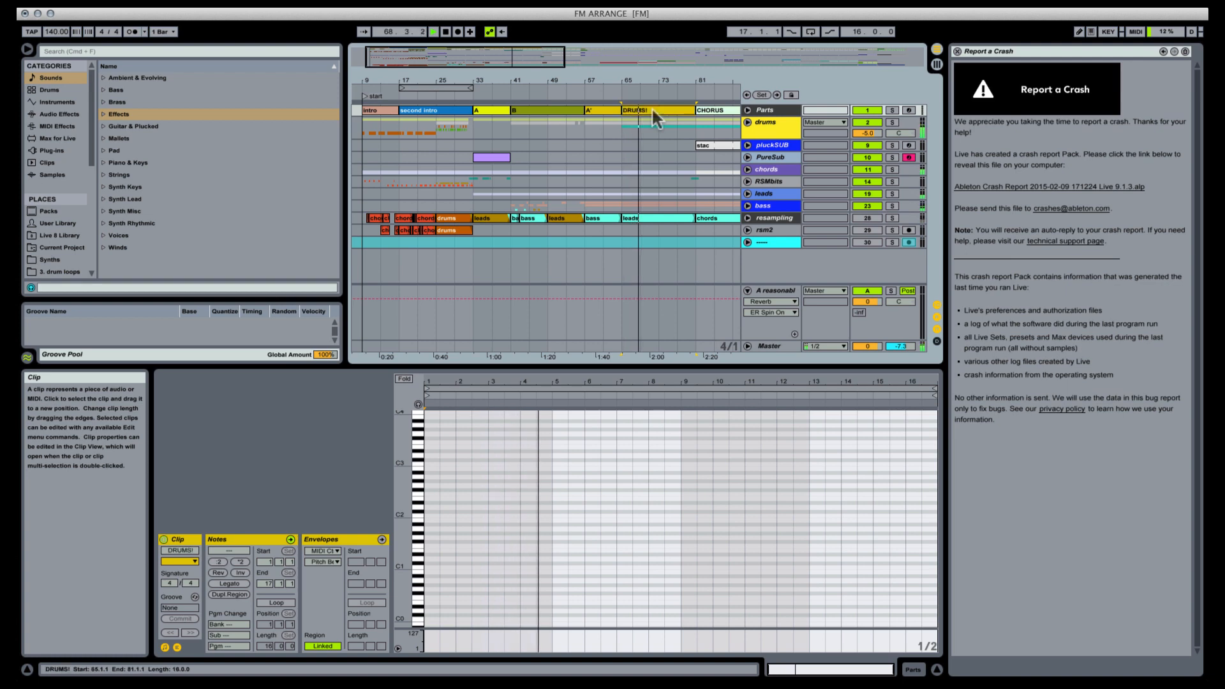
pyautogui.rightClick(652, 108)
pyautogui.click(730, 285)
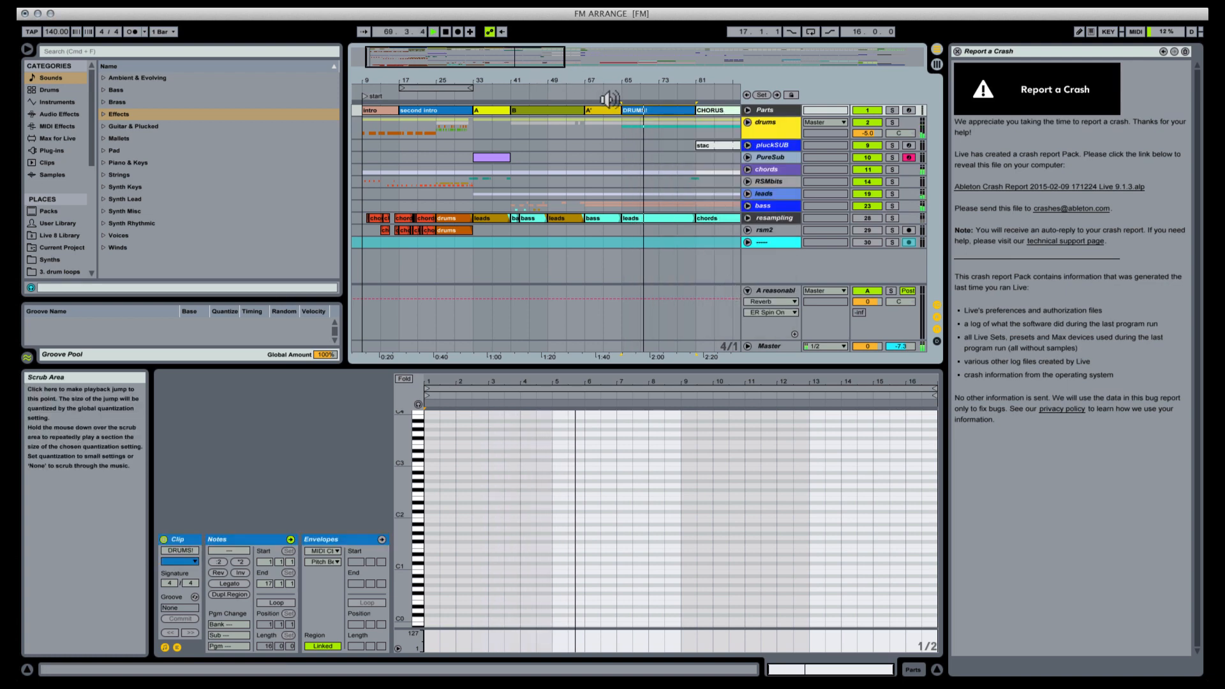
pyautogui.press('space')
# Step: Review the B, A' and DRUMS! sections, then play the CHORUS from bar 81 with the pluckSUB track unfolded
pyautogui.moveTo(596, 78); pyautogui.dragTo(597, 40)
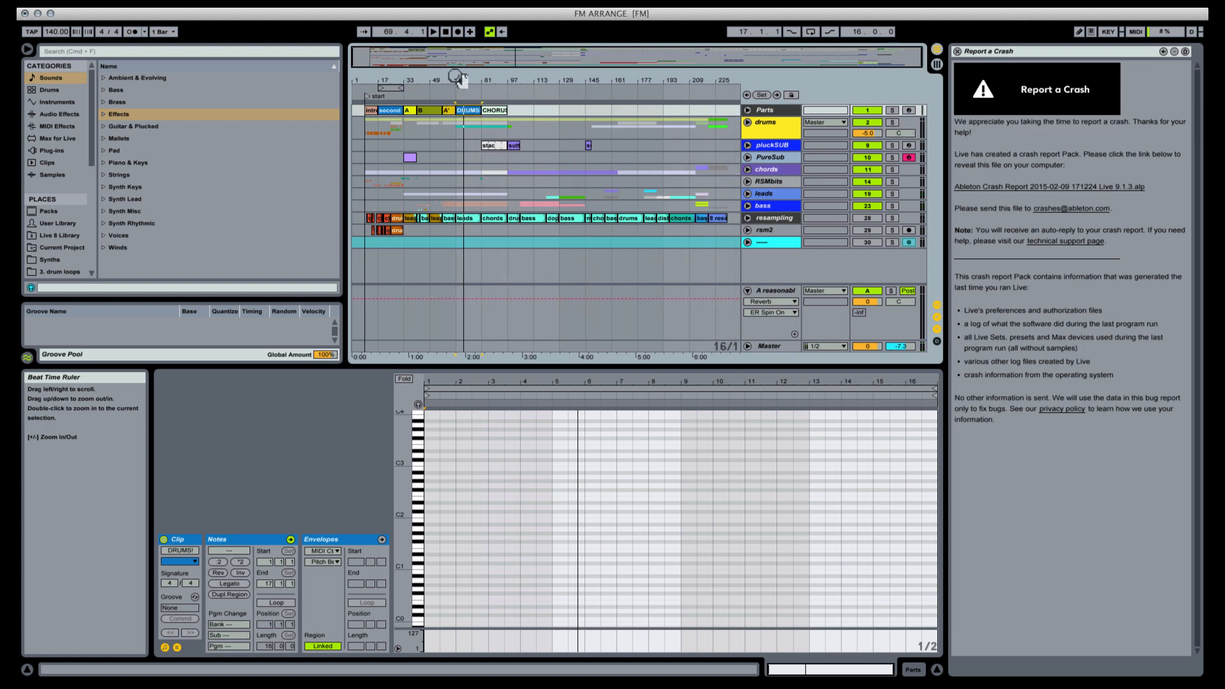
pyautogui.moveTo(548, 64); pyautogui.dragTo(550, 82)
pyautogui.moveTo(471, 81); pyautogui.dragTo(504, 78)
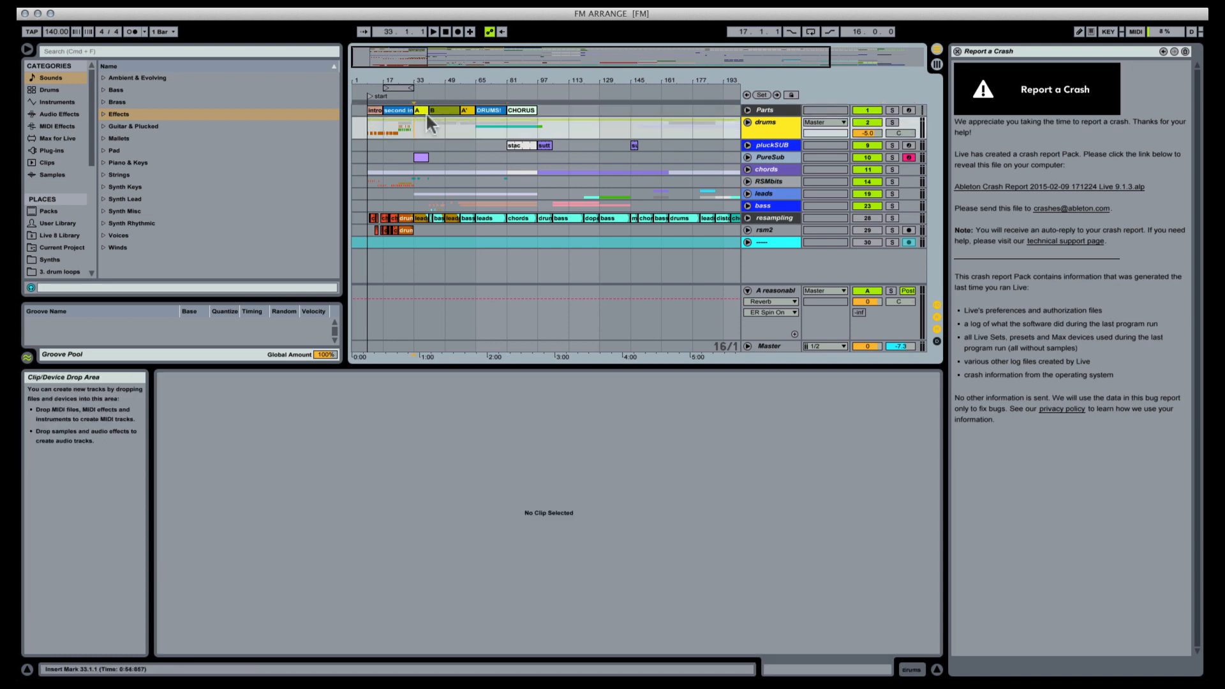
pyautogui.click(434, 109)
pyautogui.moveTo(463, 80); pyautogui.dragTo(491, 116)
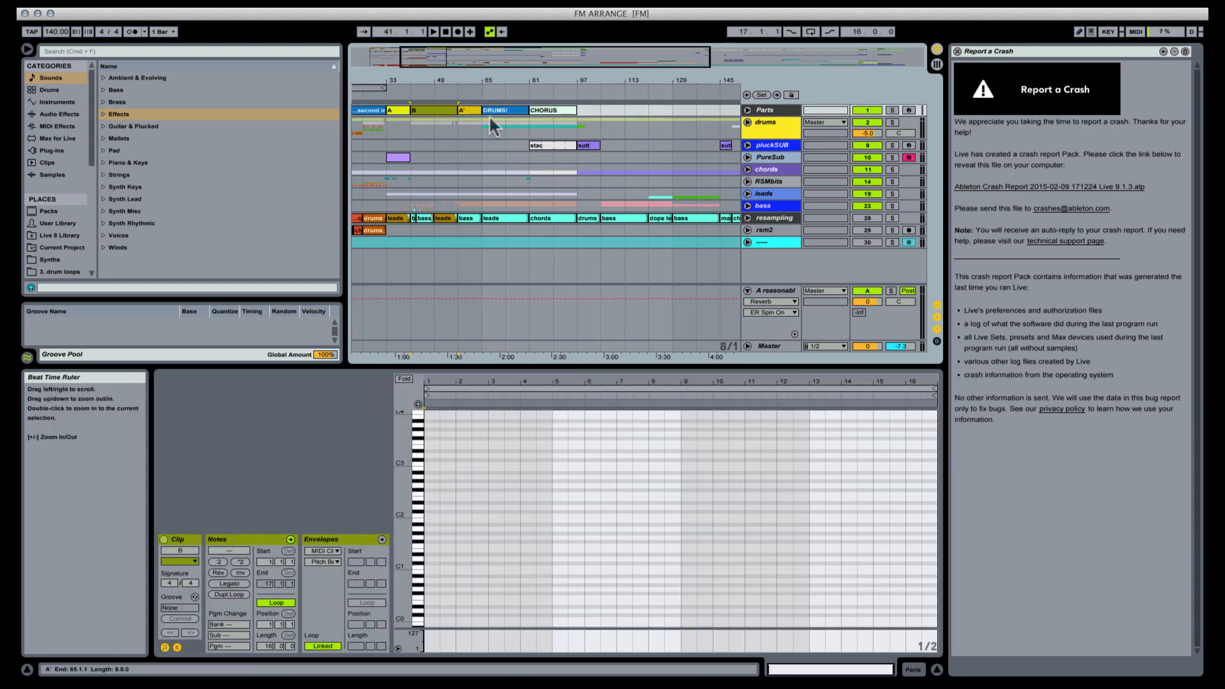
pyautogui.click(475, 111)
pyautogui.click(488, 111)
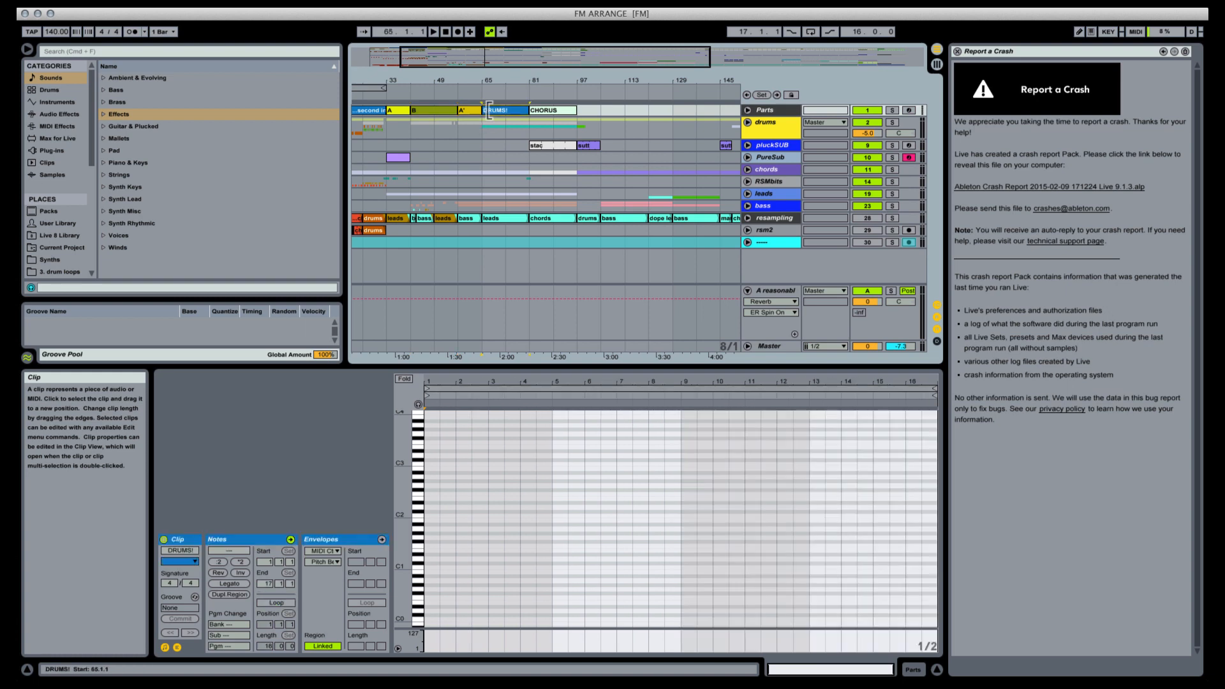
pyautogui.press('space')
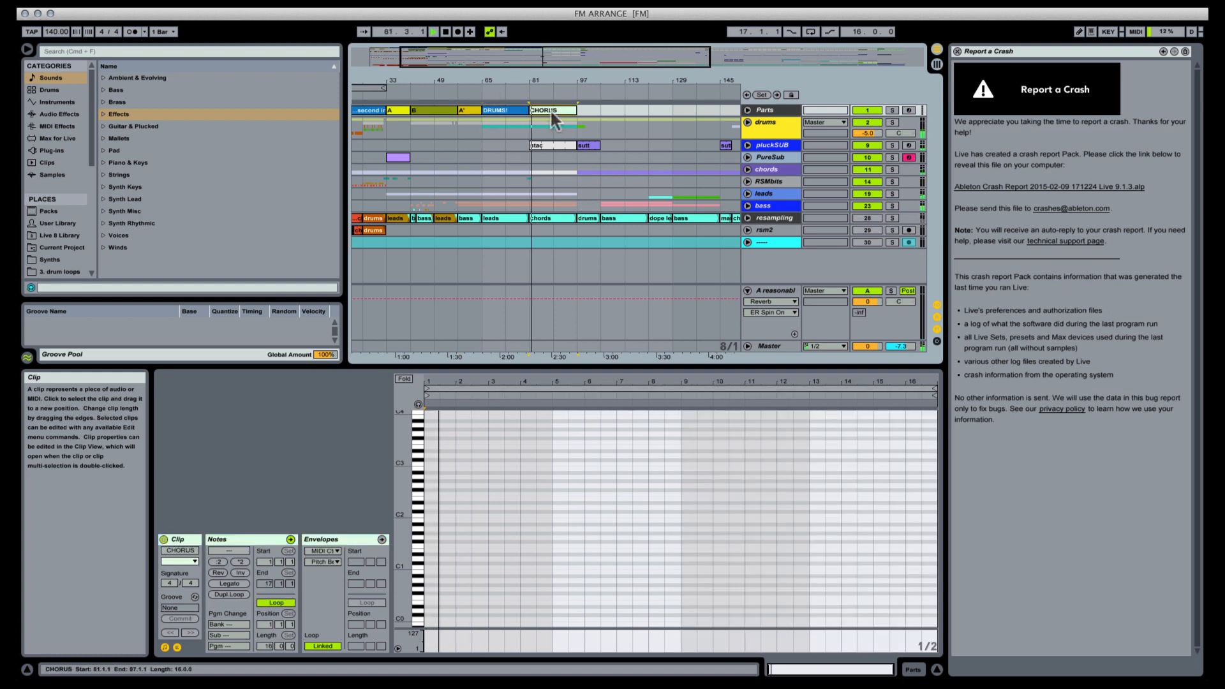
pyautogui.click(748, 147)
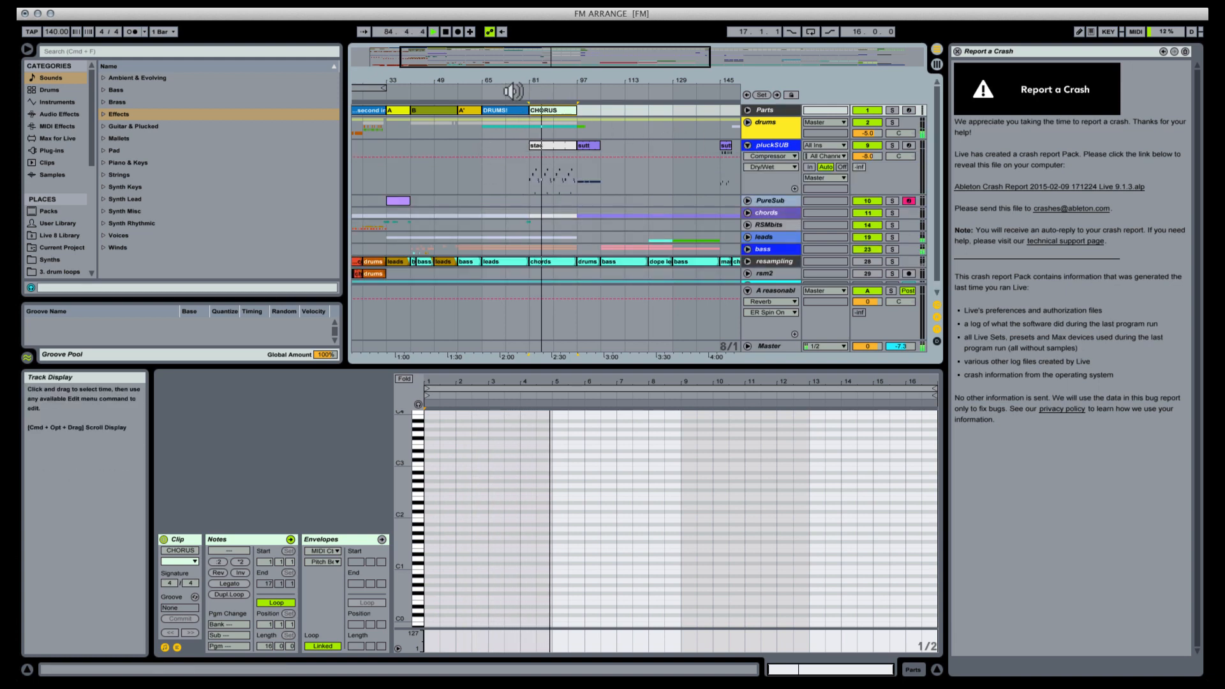
pyautogui.moveTo(500, 78)
pyautogui.mouseDown()
pyautogui.moveTo(500, 105)
pyautogui.moveTo(558, 90)
pyautogui.mouseUp()
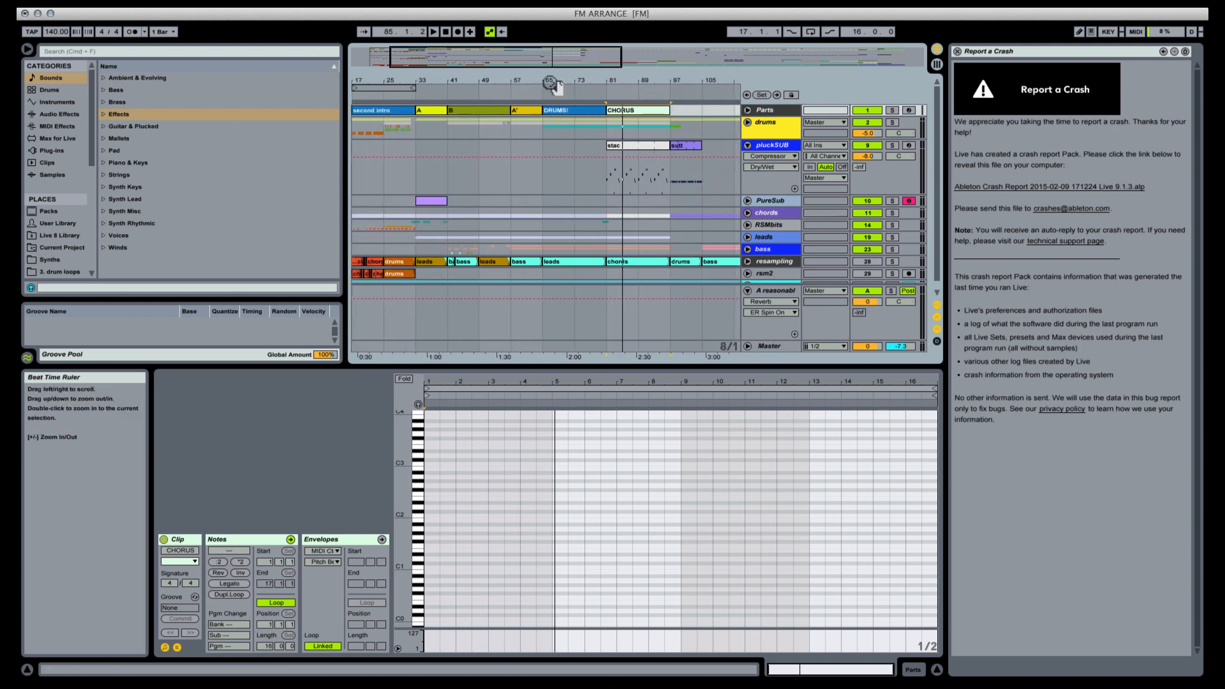
# Step: Solo the PureSub track and place the insert marker at 65.1.1, the start of the DRUMS! section
pyautogui.click(585, 113)
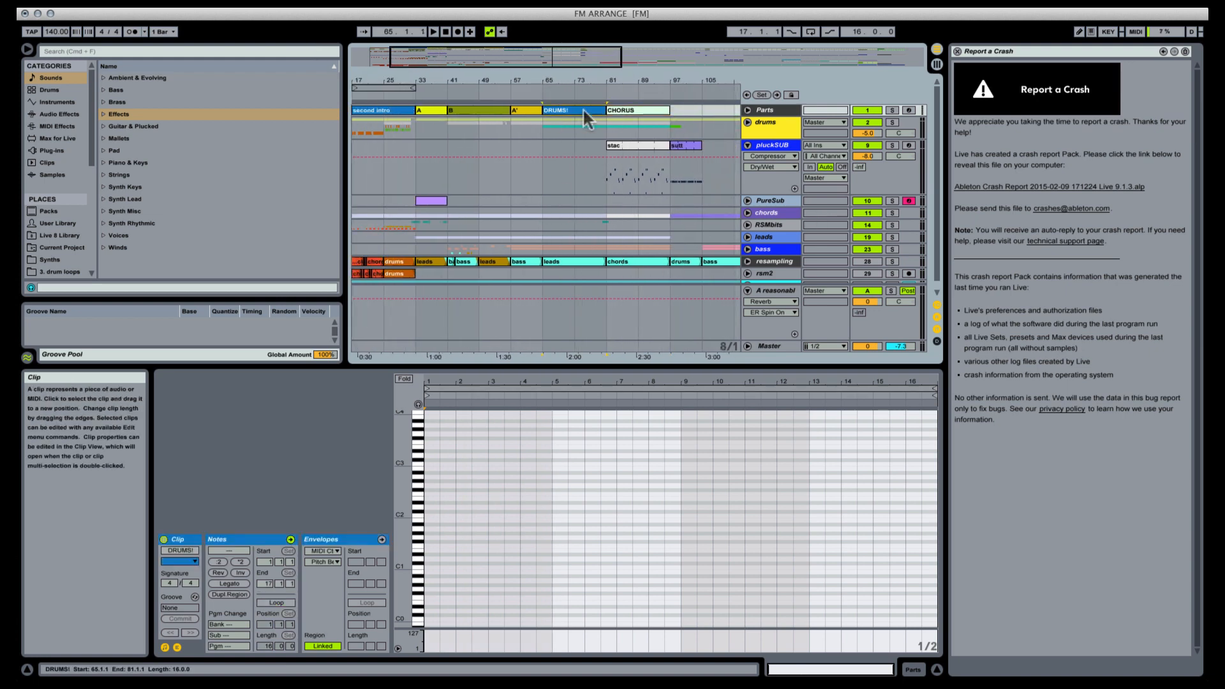
pyautogui.click(892, 200)
pyautogui.click(533, 175)
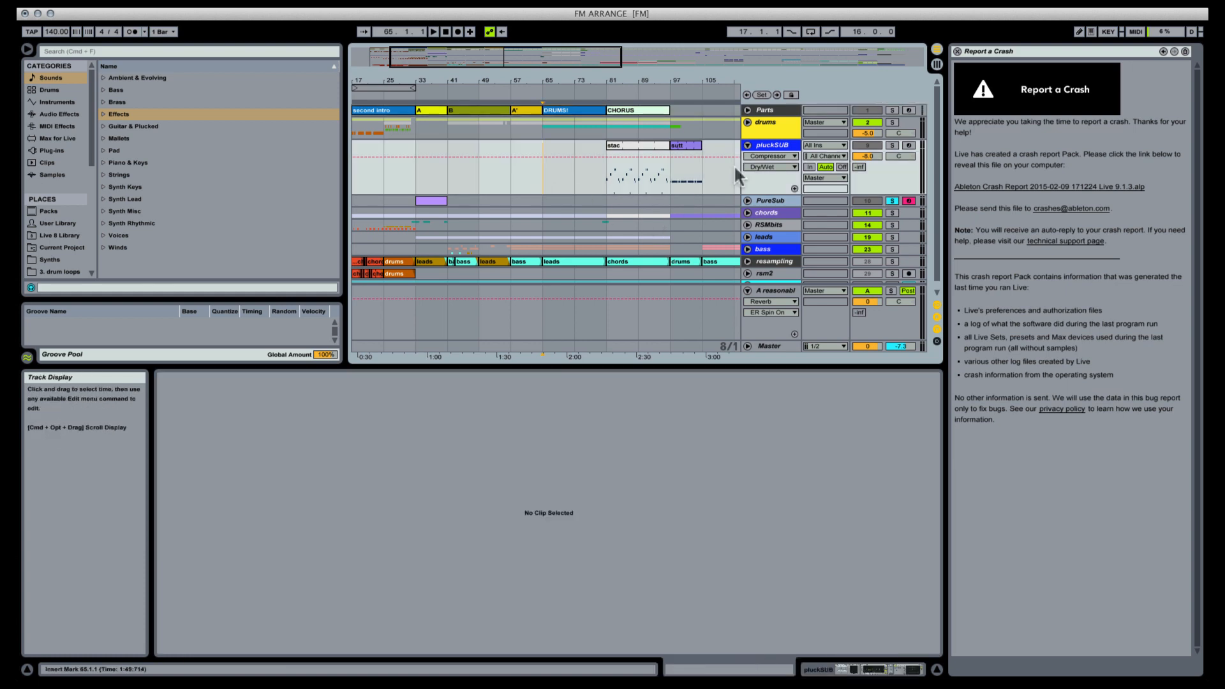
# Step: Route the Soundflower (2ch) output to Komplete Audio 6 and play from 65.1.1 with drums also soloed
pyautogui.press('space')
pyautogui.press('space')
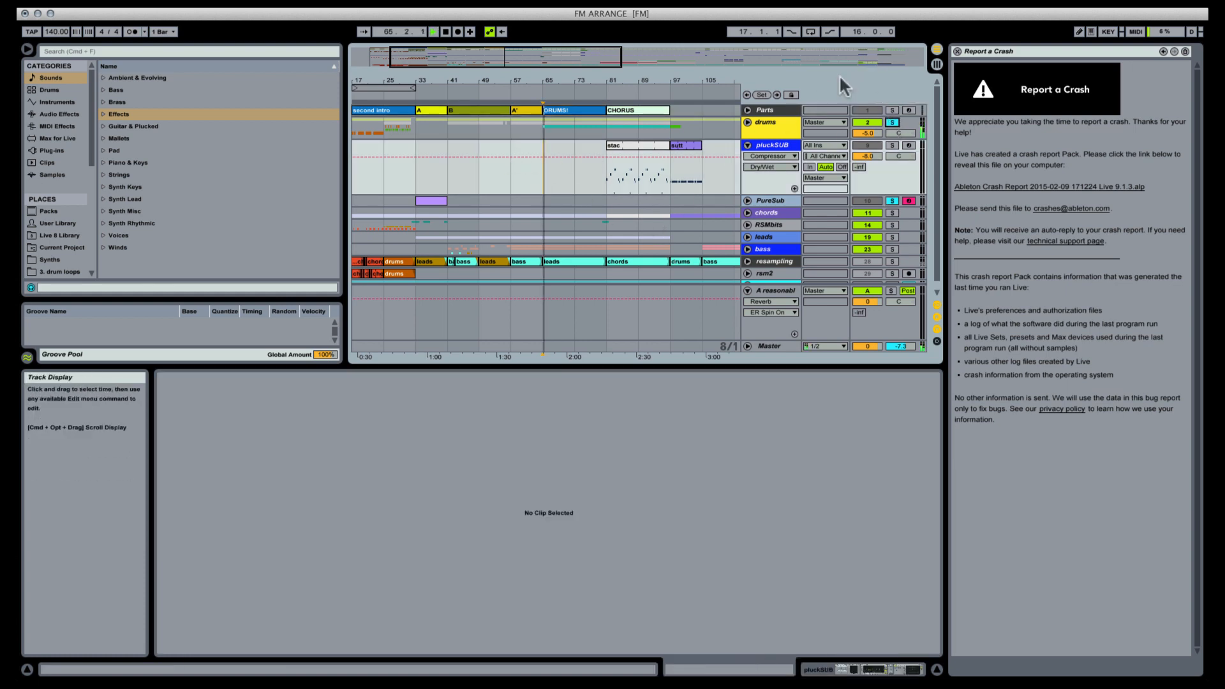
pyautogui.click(772, 2)
pyautogui.click(807, 81)
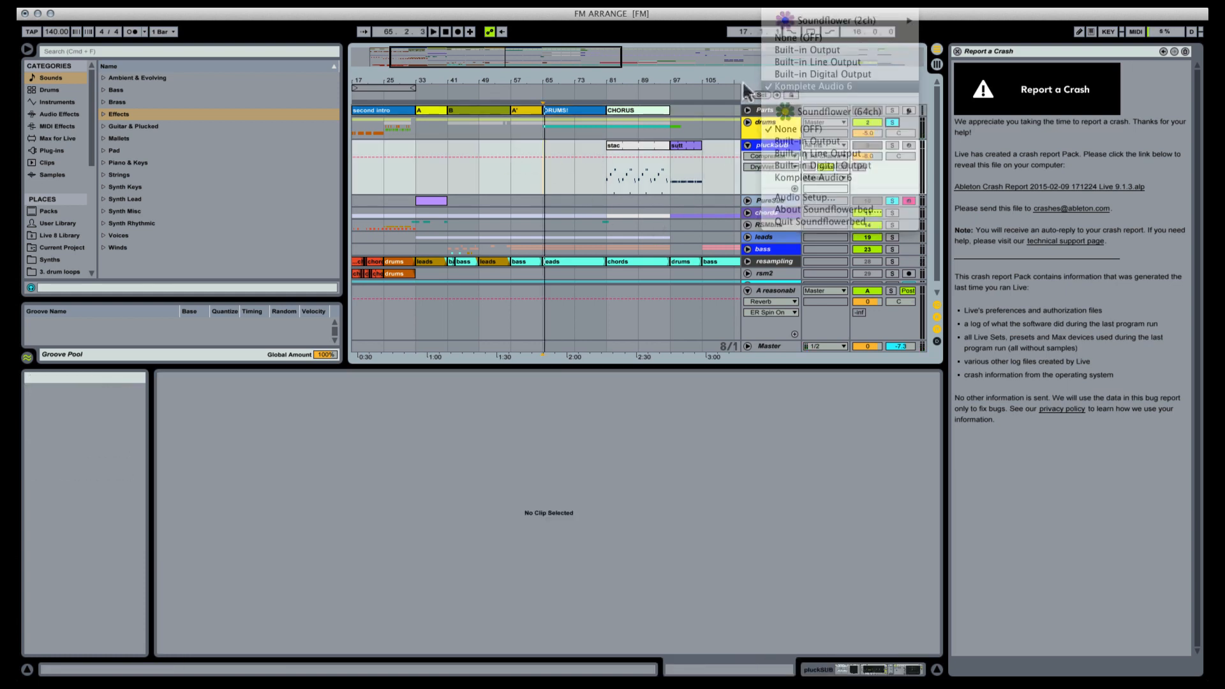
pyautogui.press('space')
# Step: Copy section A's PureSub clip to 65.1.1, duplicate it at 73.1.1, and unsolo the tracks
pyautogui.moveTo(435, 198); pyautogui.dragTo(555, 197)
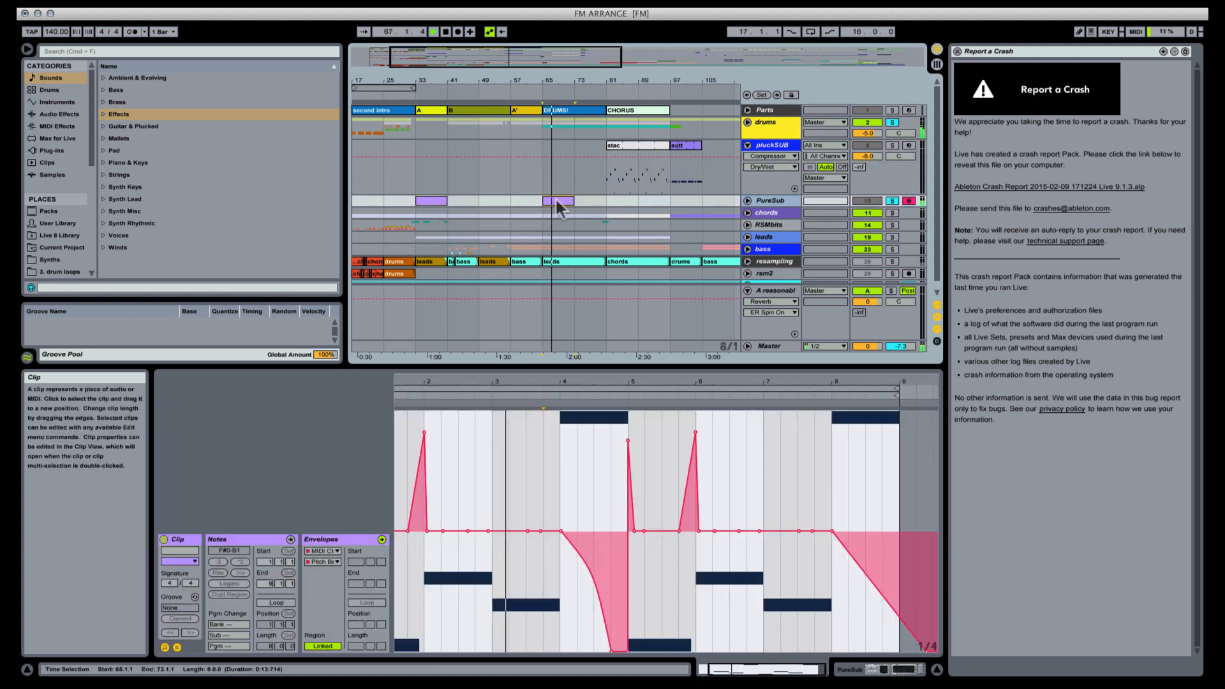
pyautogui.press('space')
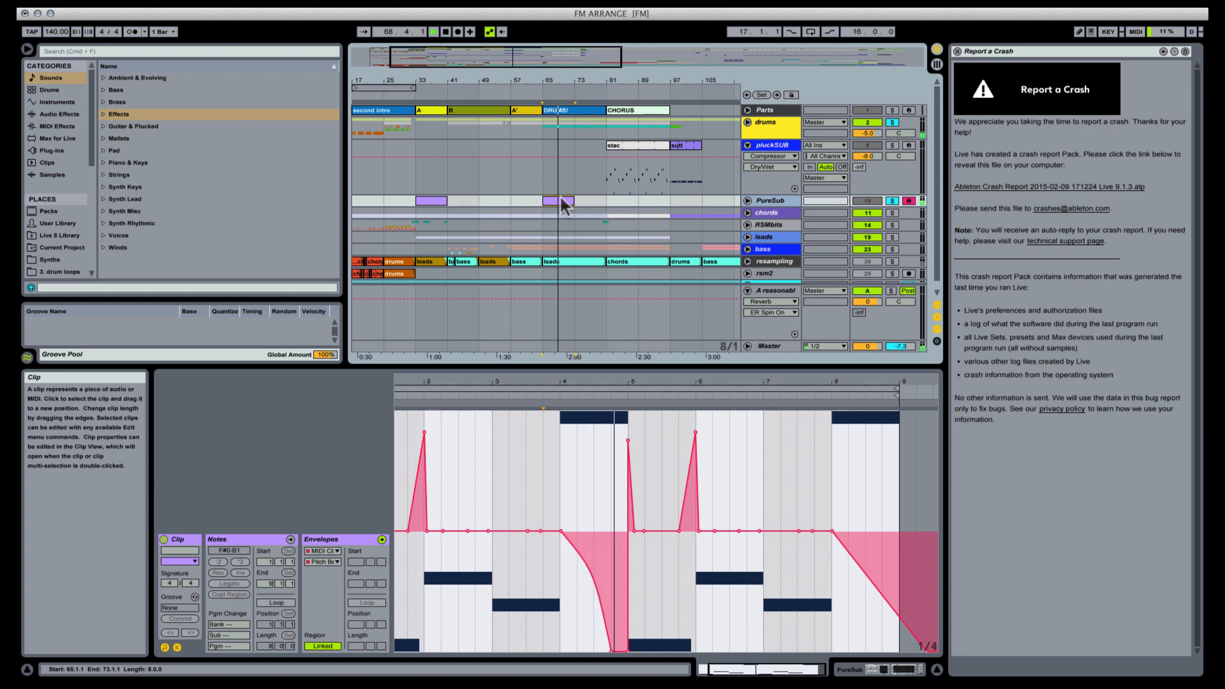
pyautogui.press('super+d')
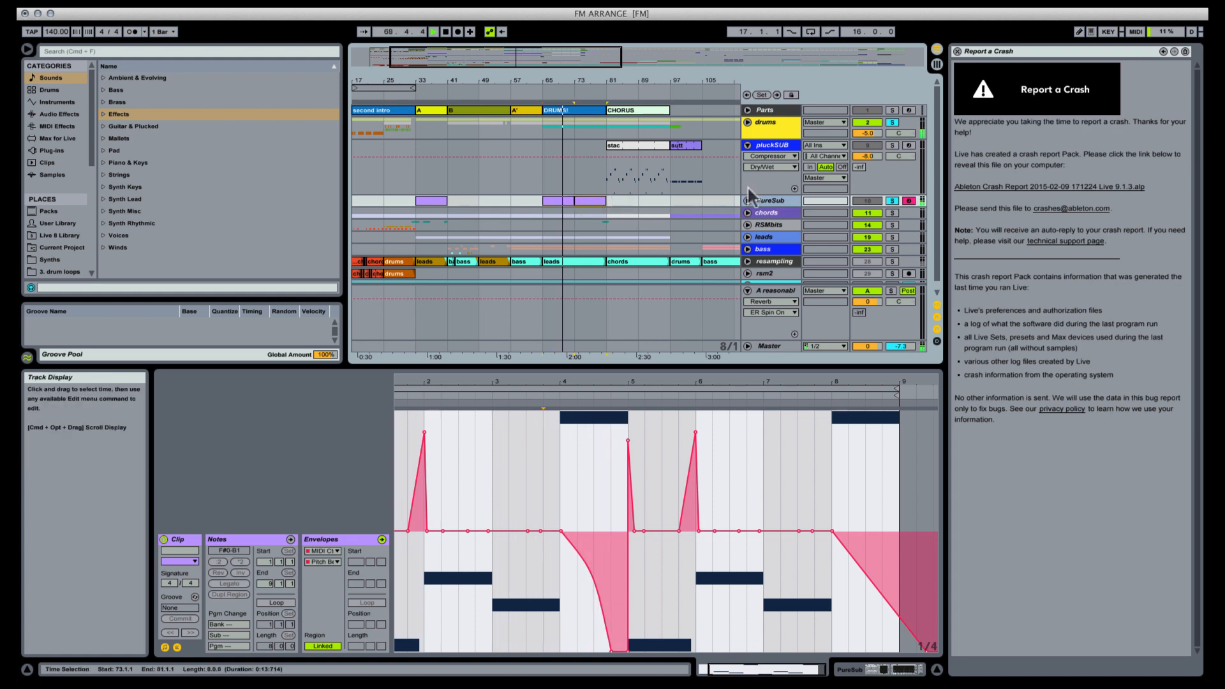
pyautogui.click(893, 201)
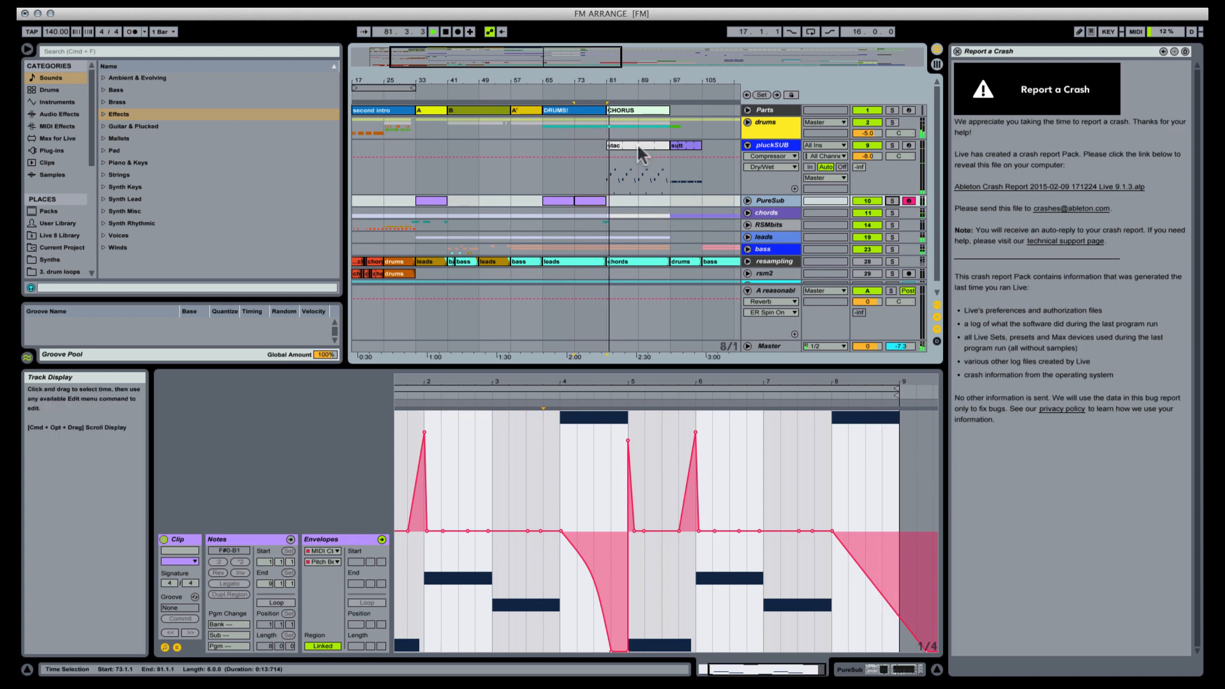
# Step: Fold the pluckSUB track and insert a clip named break on the Parts track from 97.1.1 to 105.1.1
pyautogui.moveTo(628, 81)
pyautogui.mouseDown()
pyautogui.moveTo(628, 56)
pyautogui.moveTo(628, 80)
pyautogui.mouseUp()
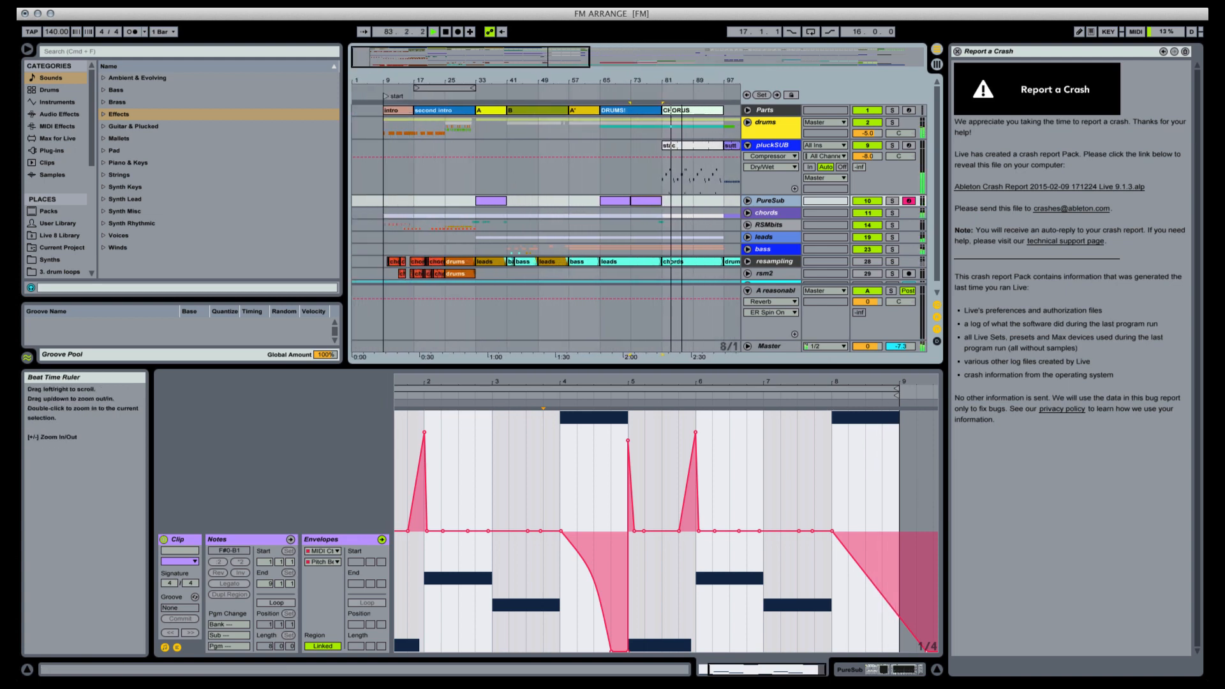
pyautogui.click(747, 146)
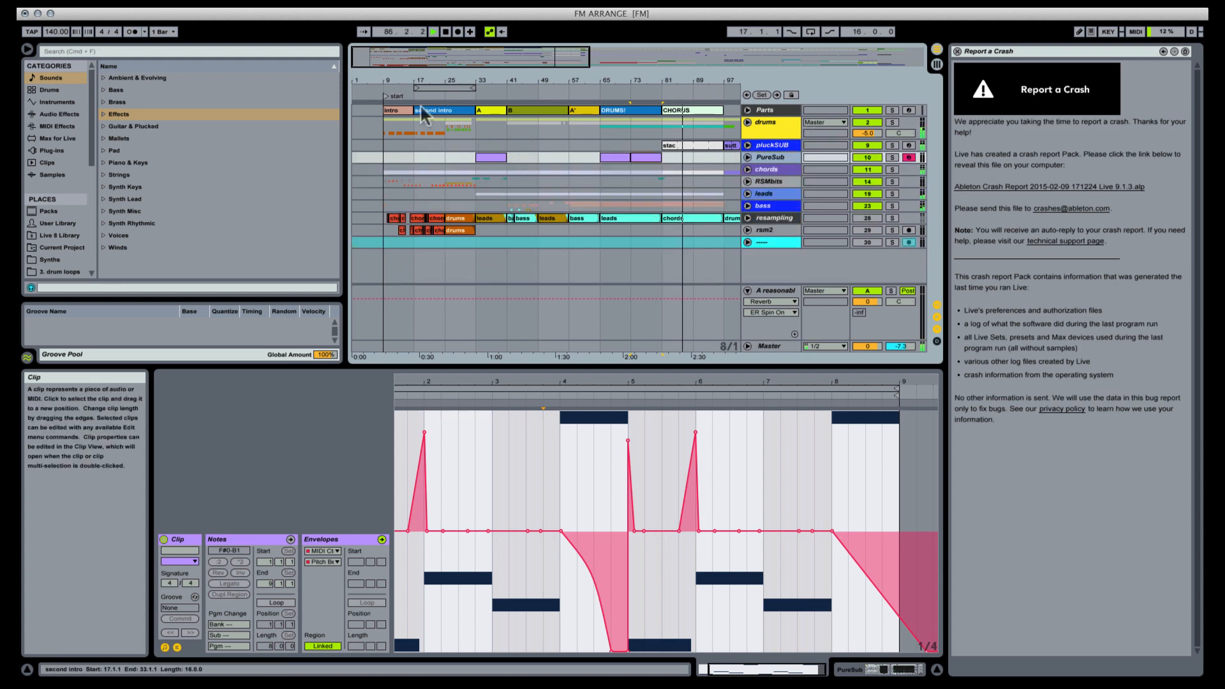
pyautogui.moveTo(447, 80); pyautogui.dragTo(261, 84)
pyautogui.moveTo(523, 80); pyautogui.dragTo(503, 104)
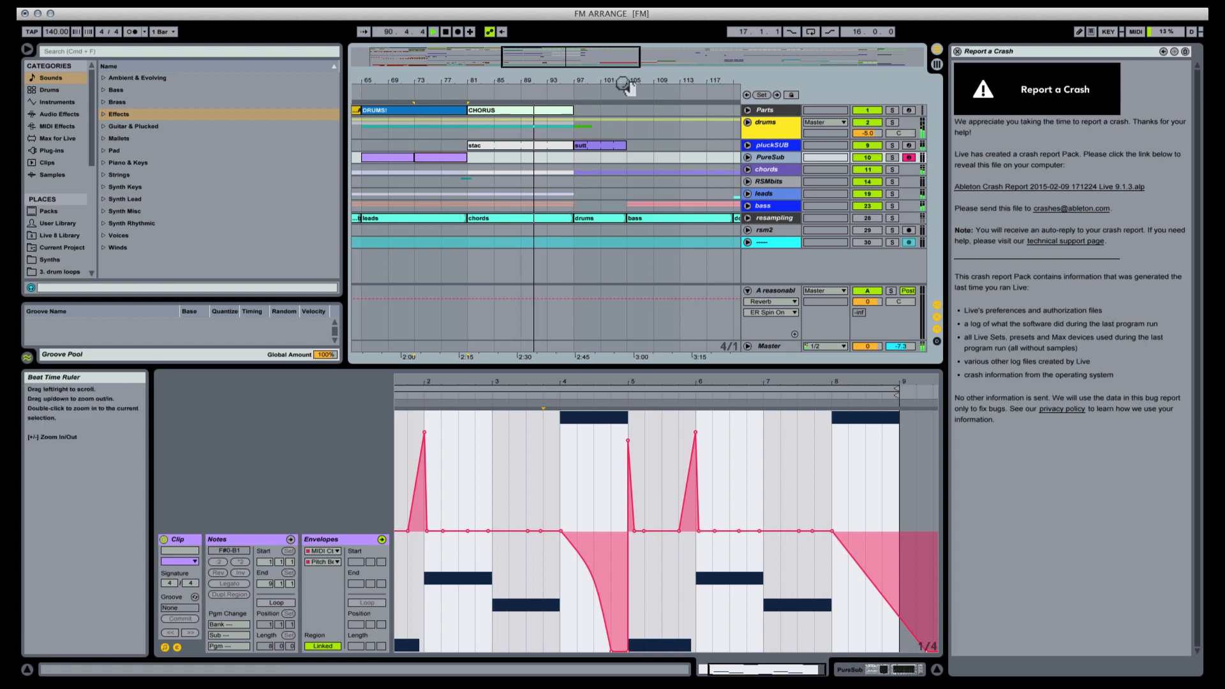
pyautogui.moveTo(641, 80); pyautogui.dragTo(550, 69)
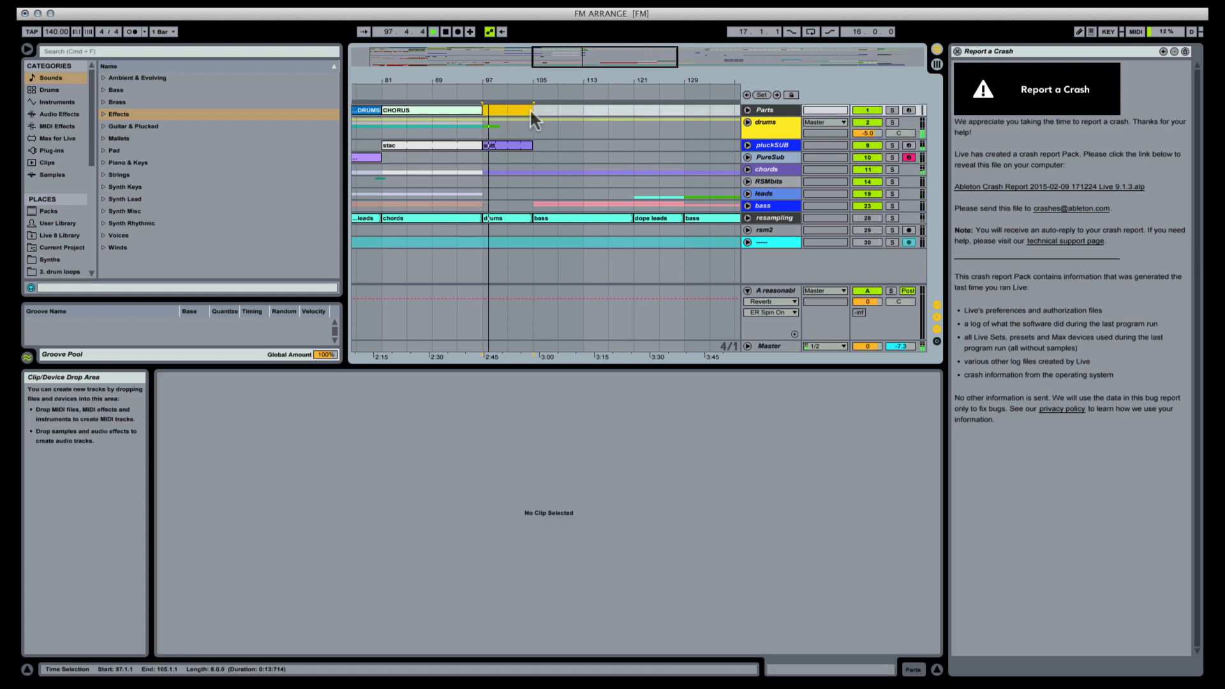
pyautogui.press('shift+super+m')
pyautogui.press('super+r')
pyautogui.write('break')
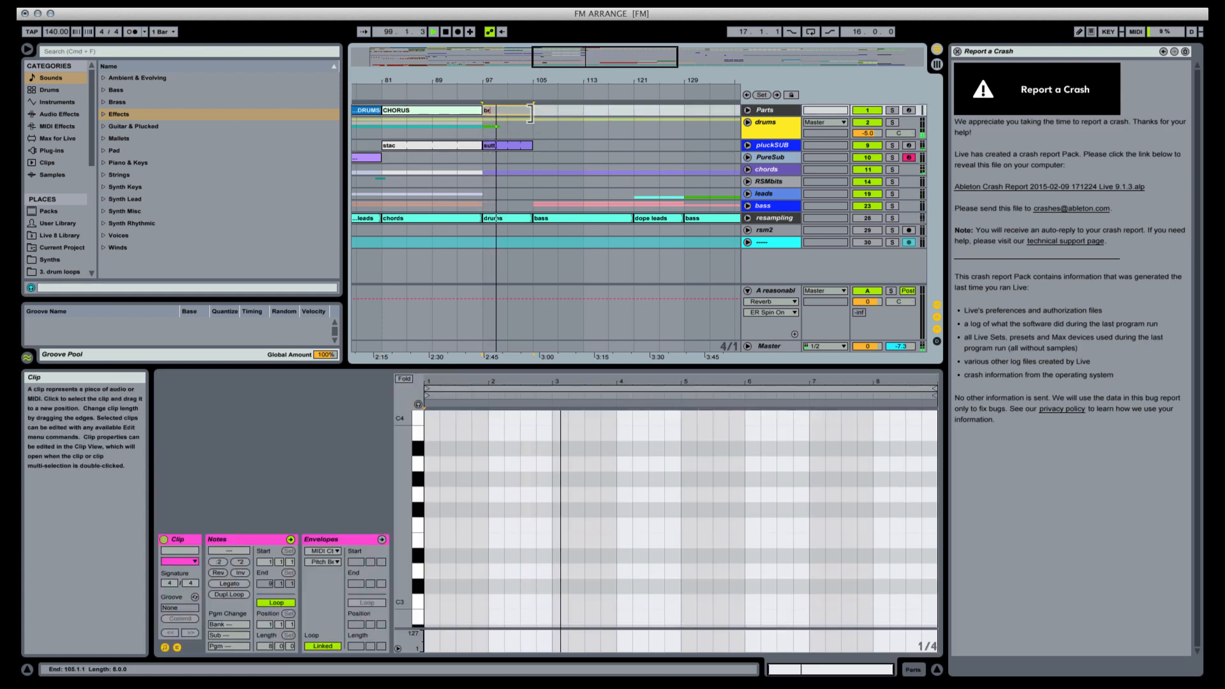
pyautogui.press('Return')
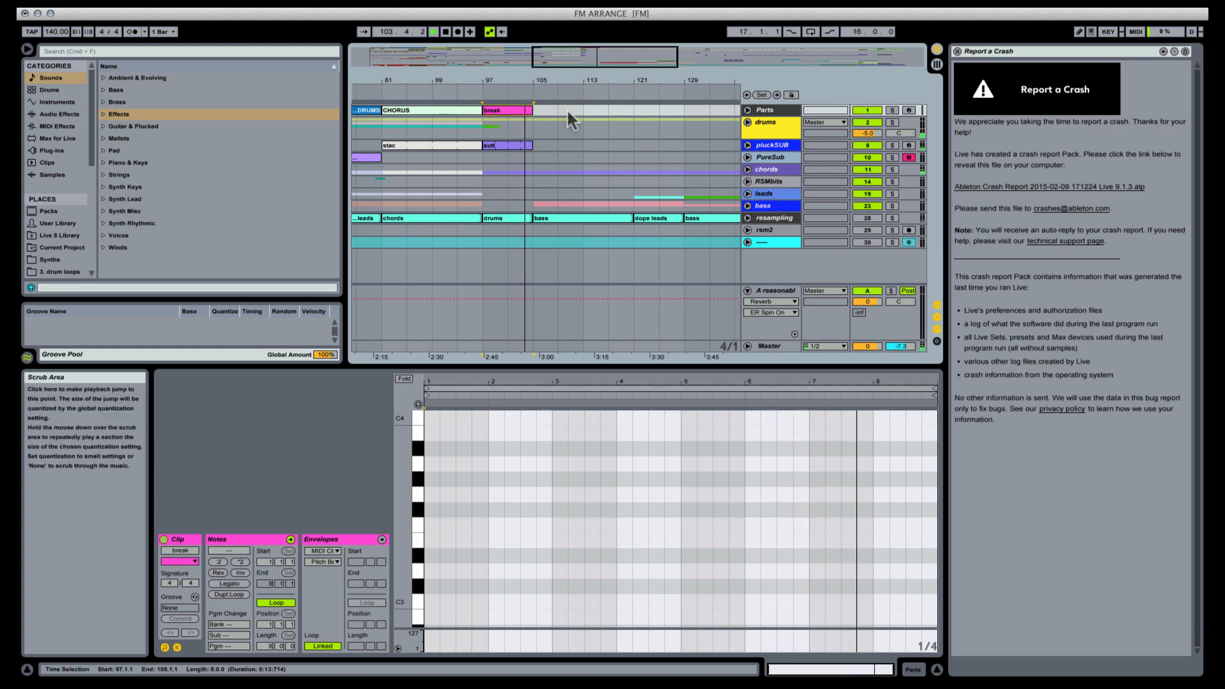
# Step: Insert a clip named MARIO! on the Parts track from 105.1.1 to 129.1.1
pyautogui.moveTo(545, 105); pyautogui.dragTo(683, 105)
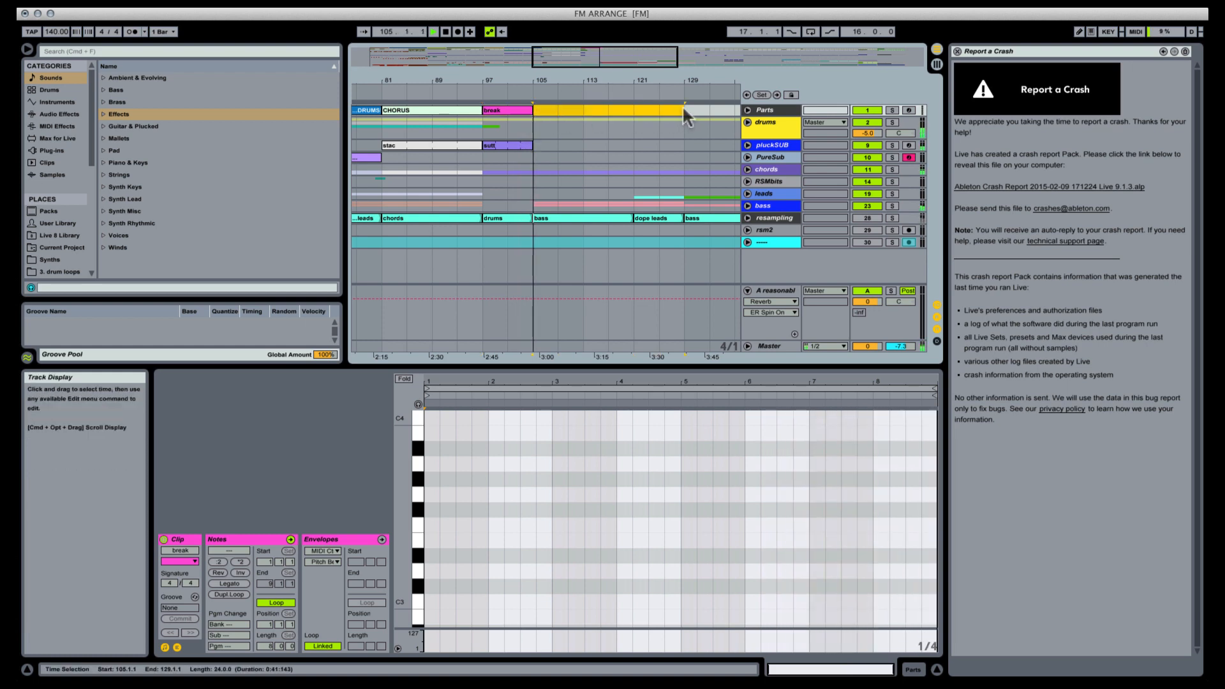
pyautogui.press('super+shift+m')
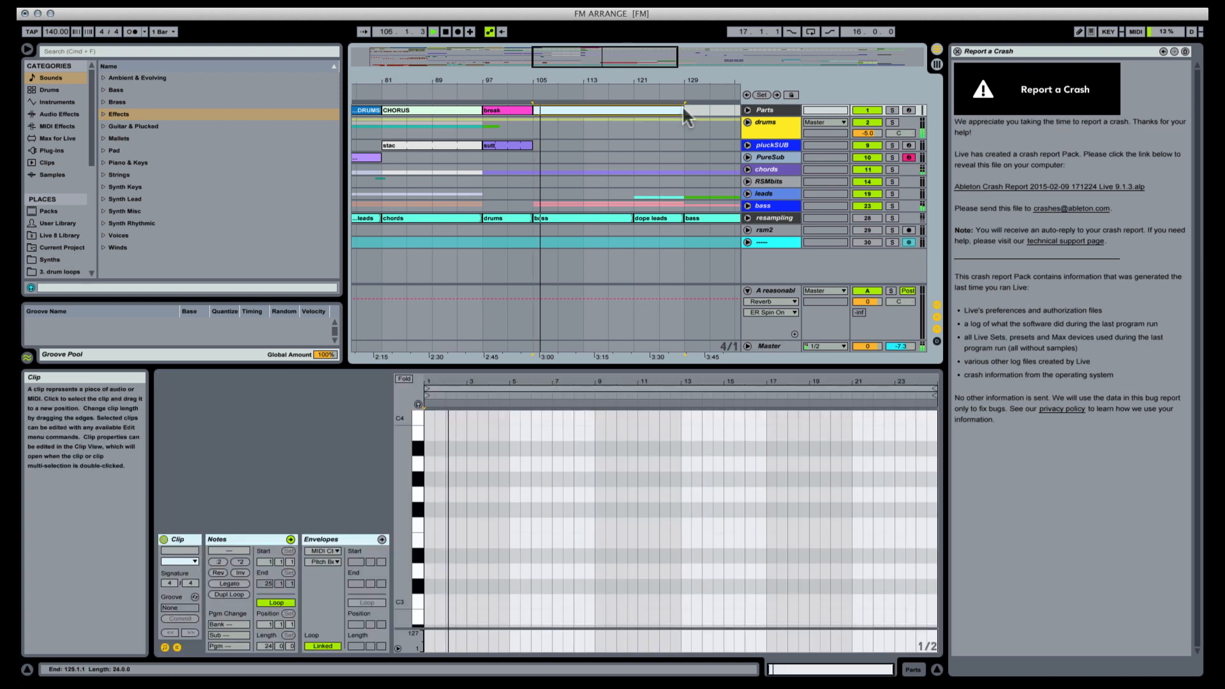
pyautogui.press('super+r')
pyautogui.write('MARIO')
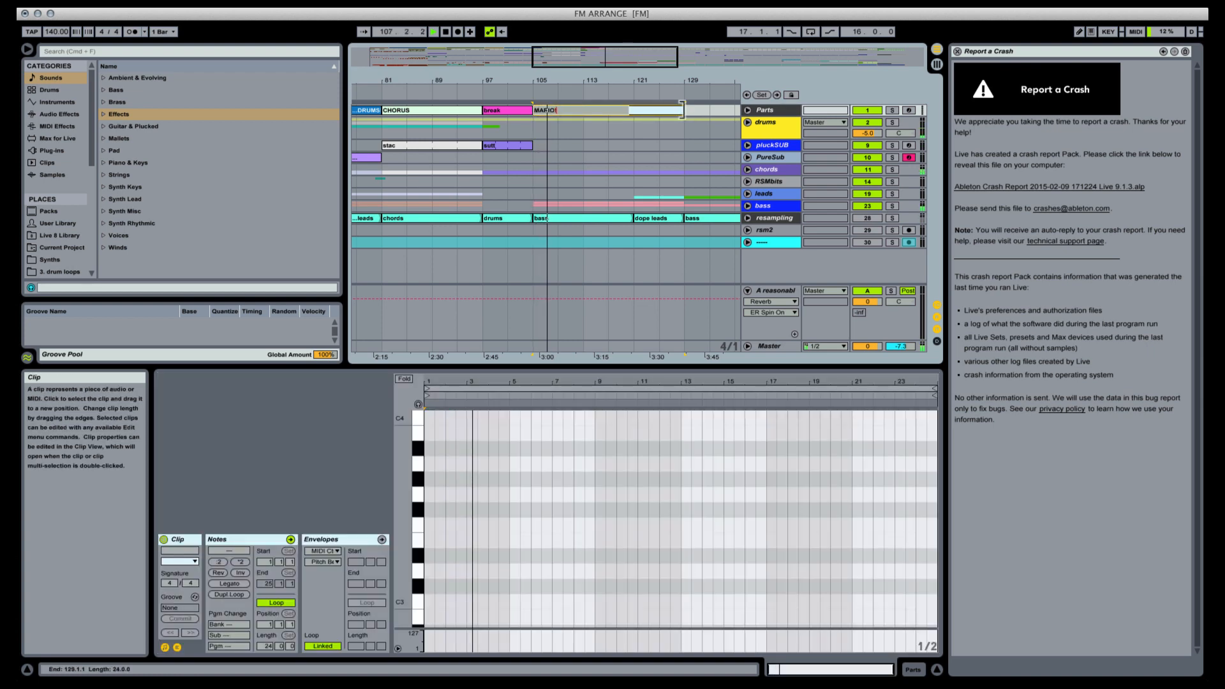
pyautogui.write('!')
pyautogui.press('Return')
# Step: Colour the MARIO! clip blue and rename it MARIO-ish!
pyautogui.rightClick(613, 109)
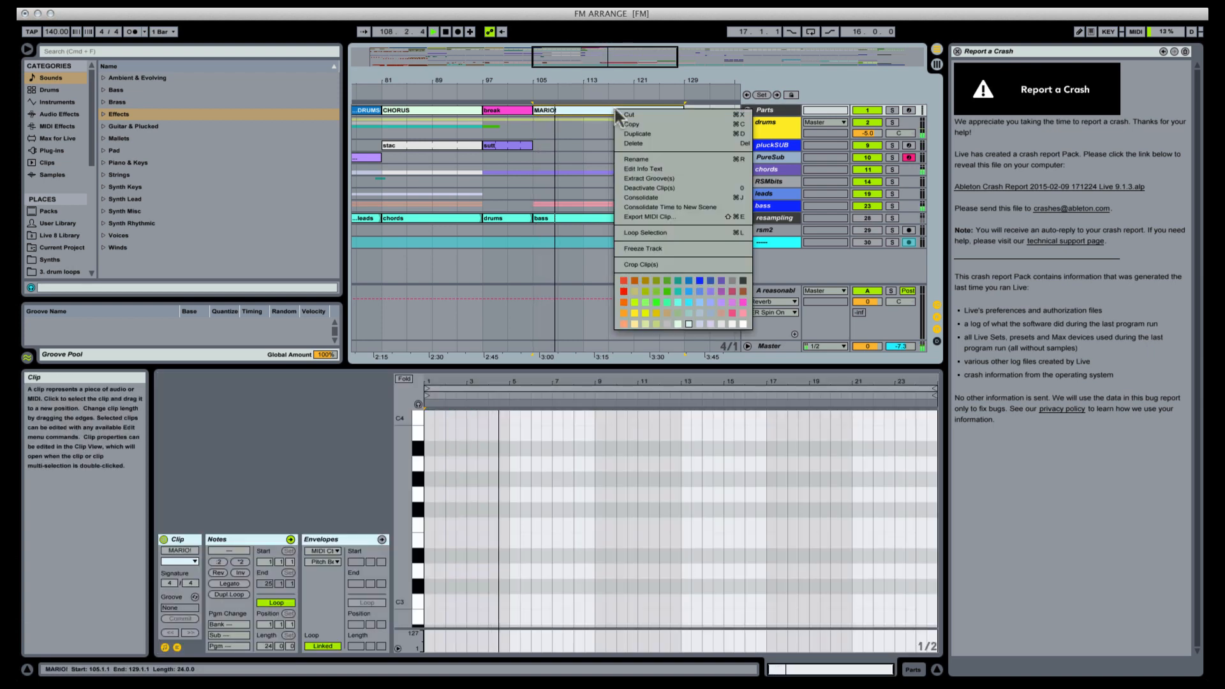
pyautogui.click(694, 291)
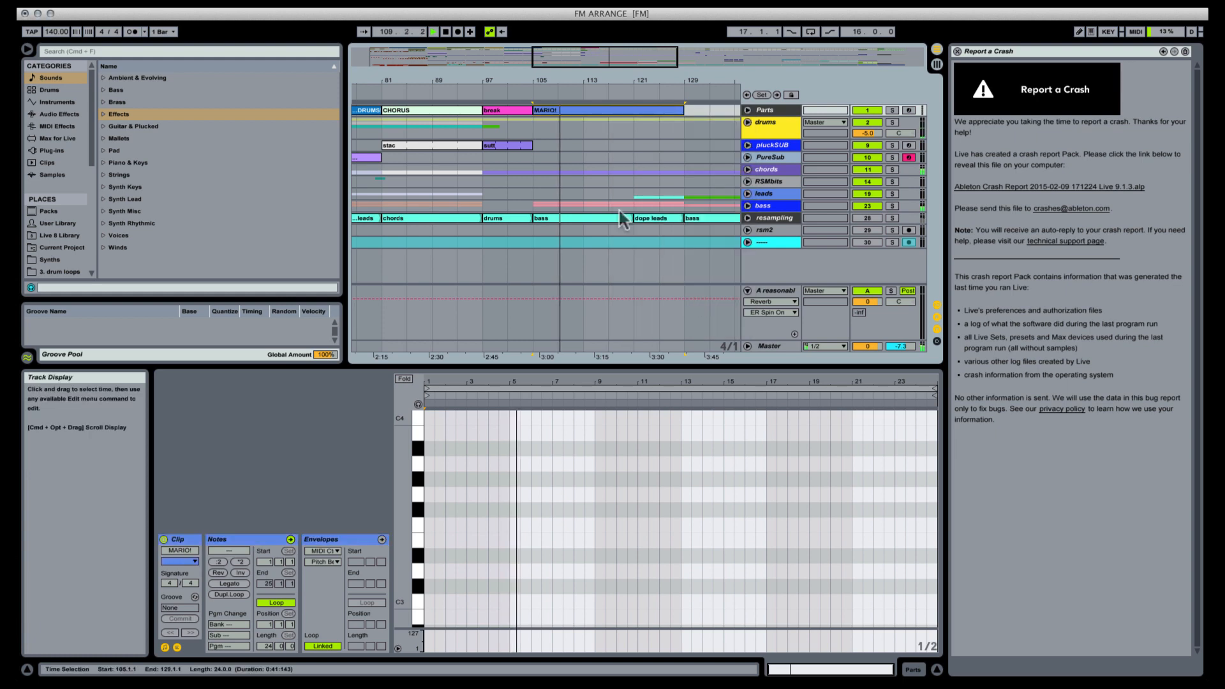
pyautogui.click(636, 107)
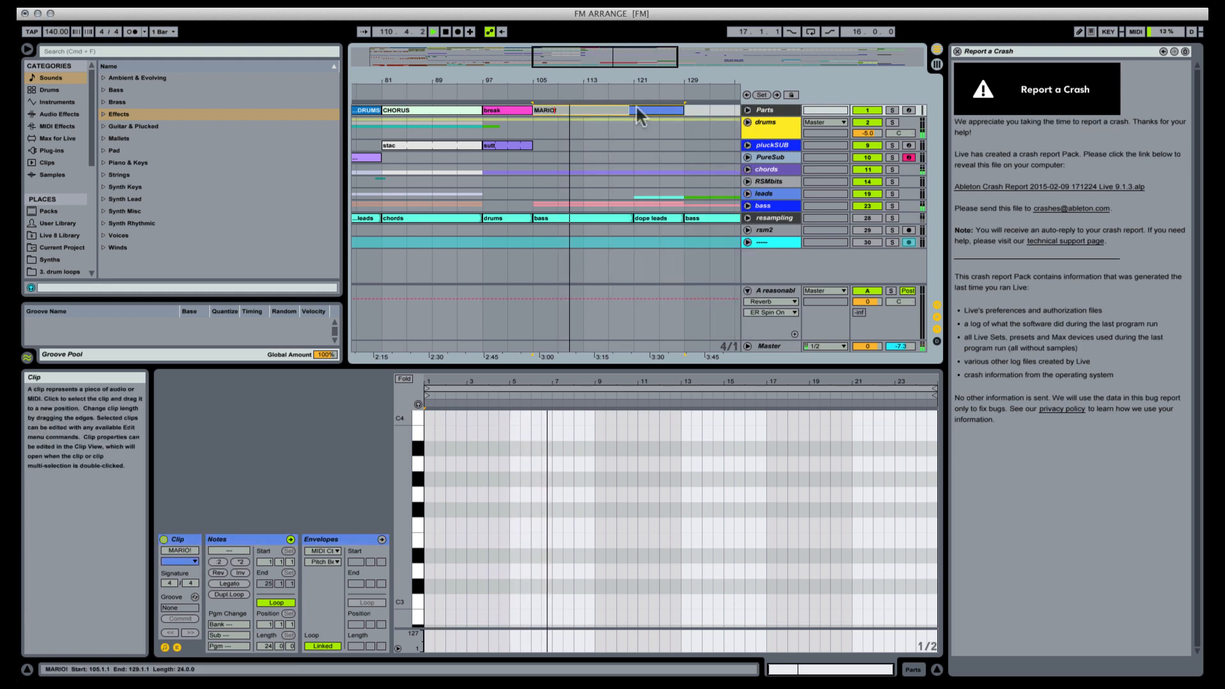
pyautogui.write('-ish')
pyautogui.press('Return')
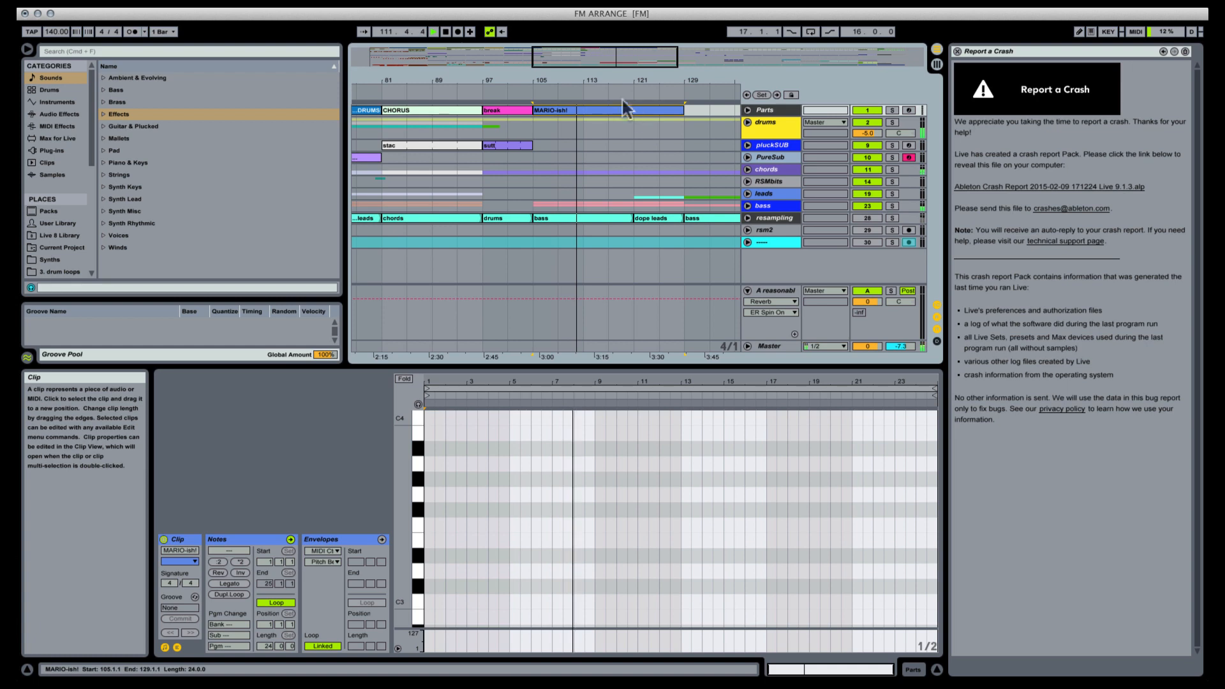
# Step: Insert a clip named psycoverse on the Parts track from 121.1.1 to 129.1.1, over the end of the MARIO-ish! clip
pyautogui.moveTo(625, 82); pyautogui.dragTo(563, 81)
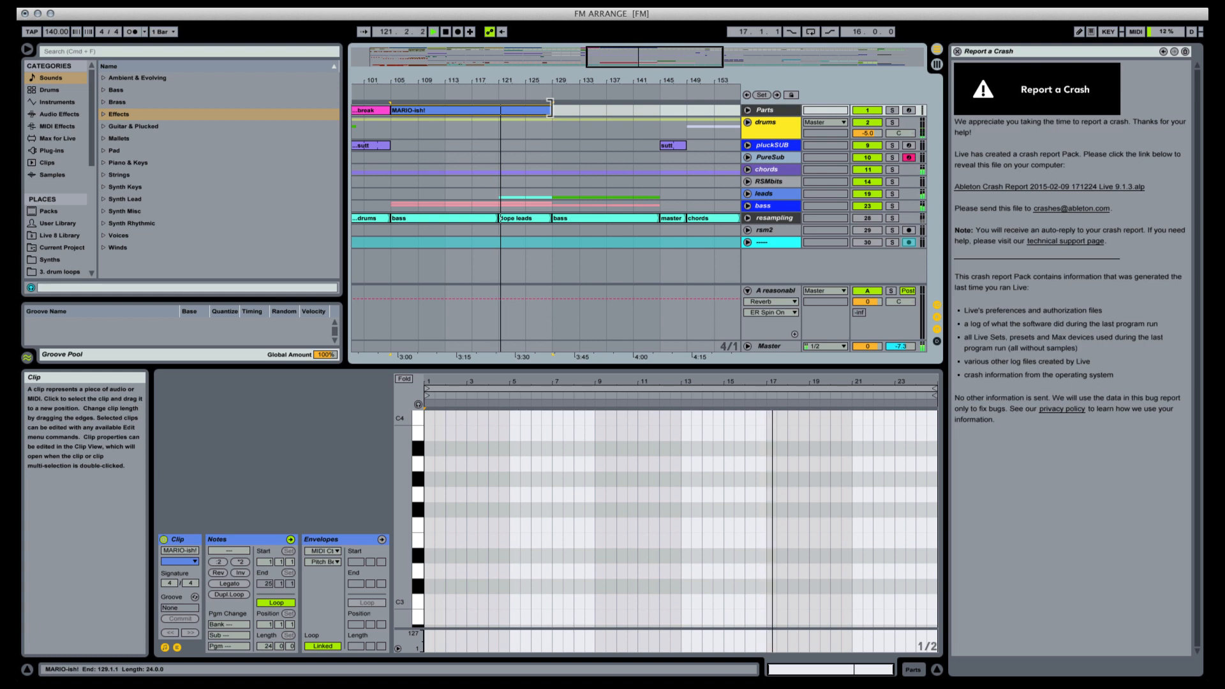
pyautogui.moveTo(550, 108)
pyautogui.mouseDown()
pyautogui.moveTo(501, 106)
pyautogui.moveTo(558, 108)
pyautogui.mouseUp()
pyautogui.press('super+shift+m')
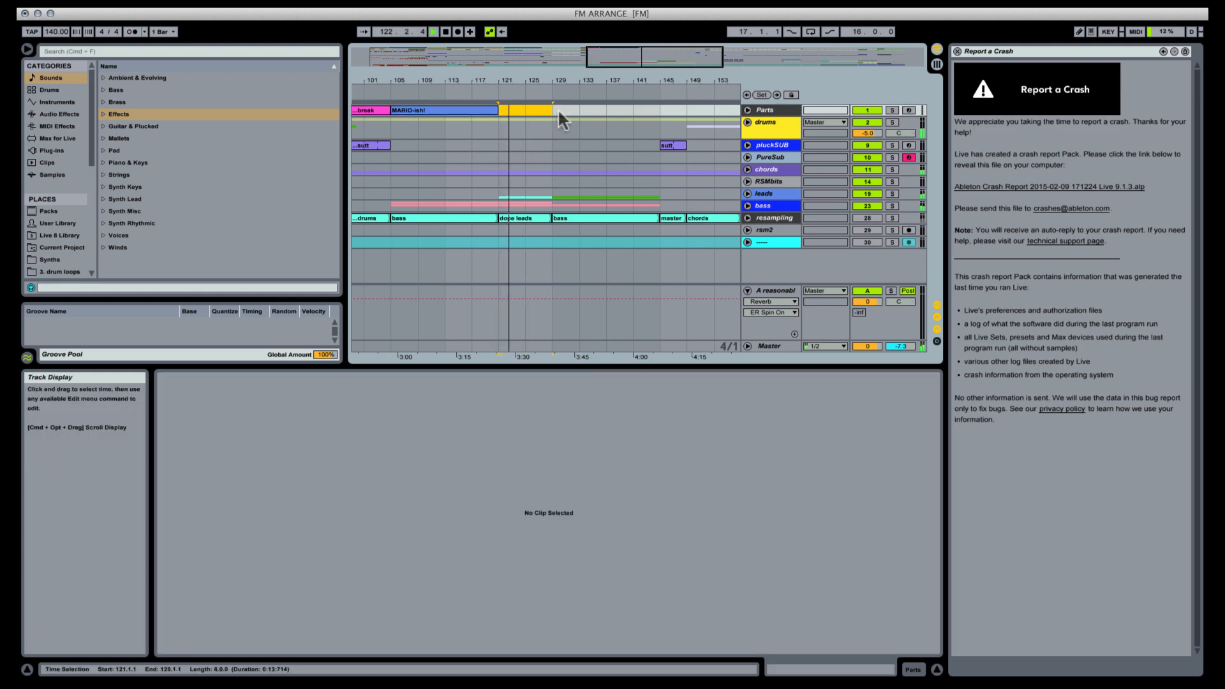
pyautogui.write('psyco')
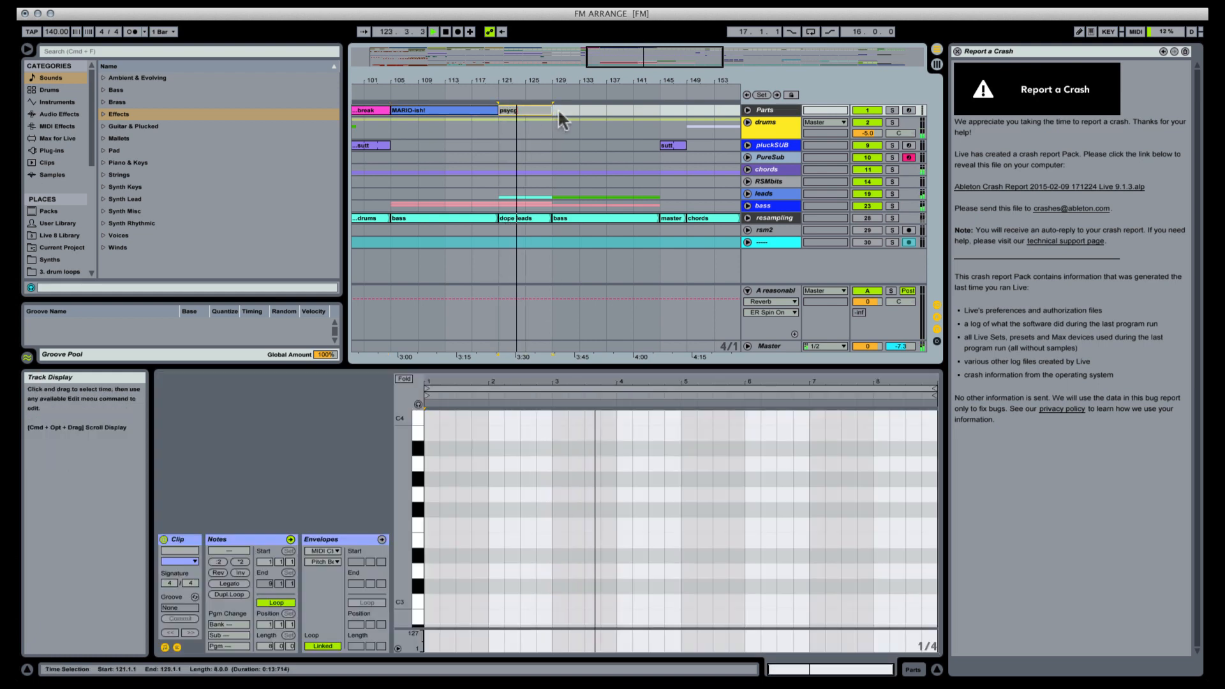
pyautogui.write('verse')
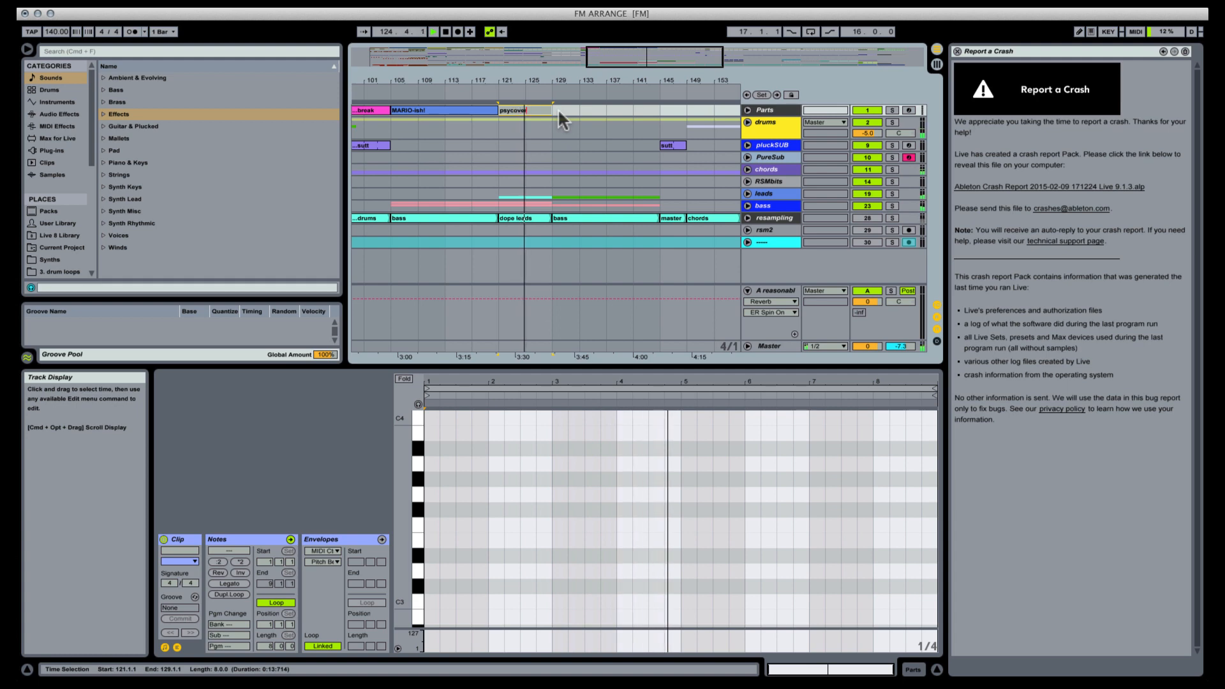
pyautogui.press('Return')
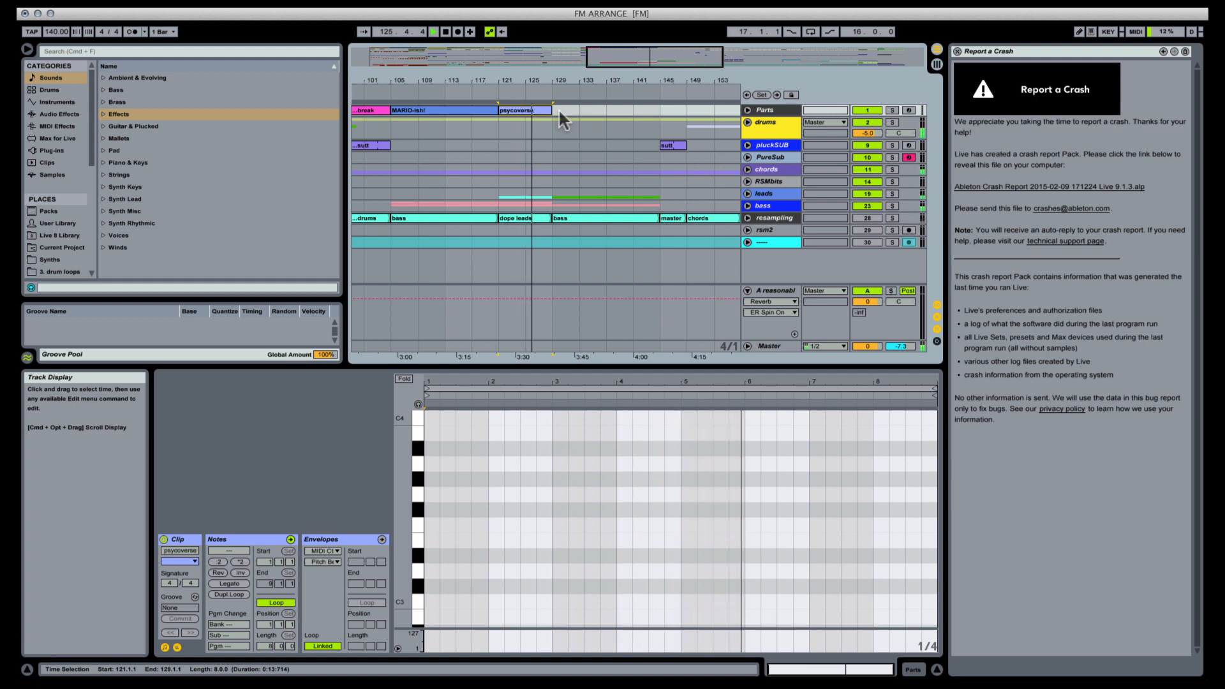
# Step: Insert a clip named solo on the Parts track from 129.1.1 to 145.1.1
pyautogui.moveTo(565, 110); pyautogui.dragTo(666, 107)
pyautogui.press('super+shift+m')
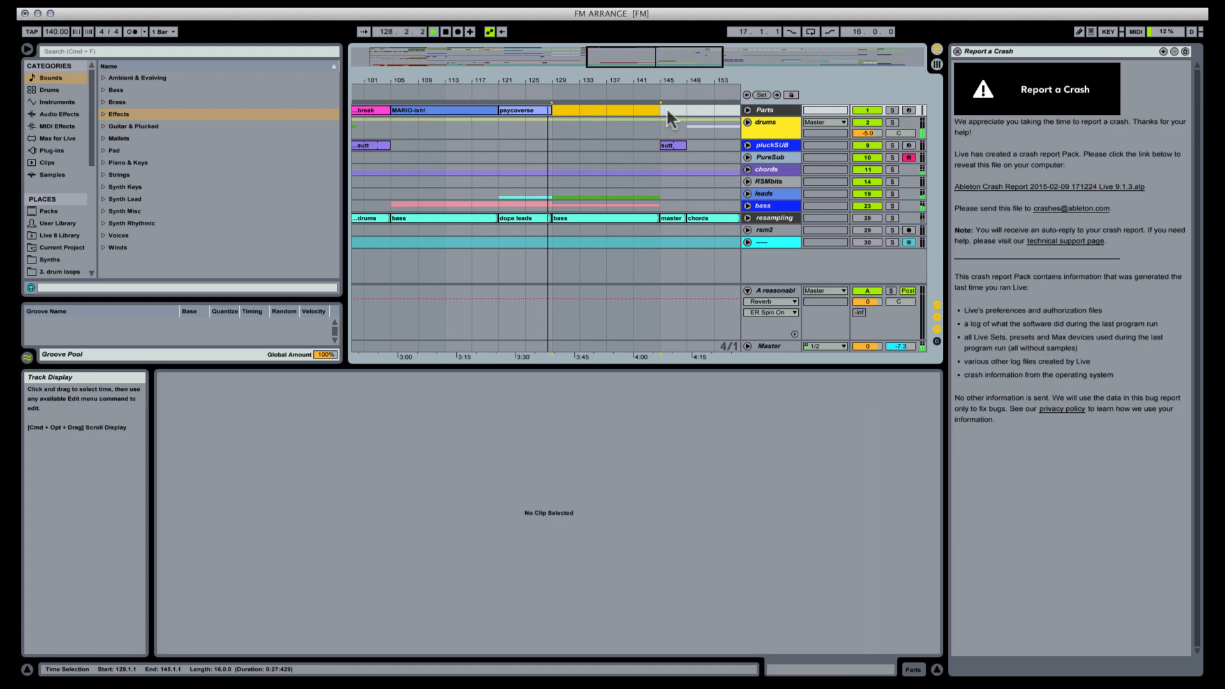
pyautogui.press('super+r')
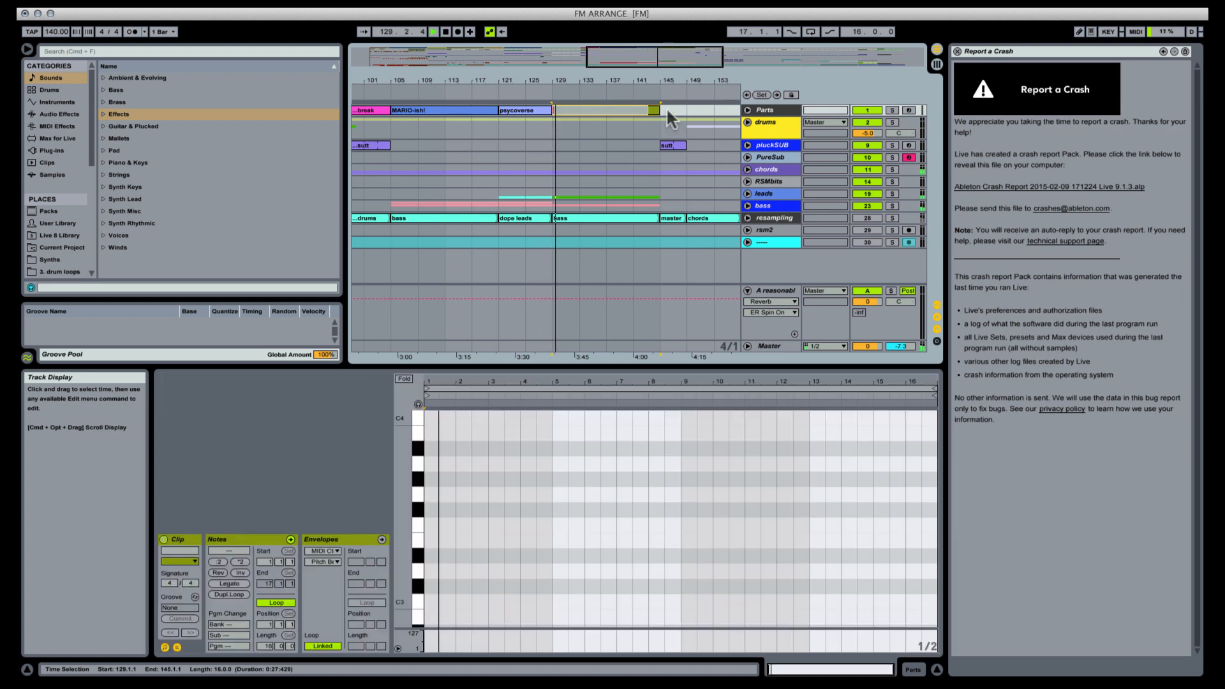
pyautogui.write('solo')
pyautogui.press('Return')
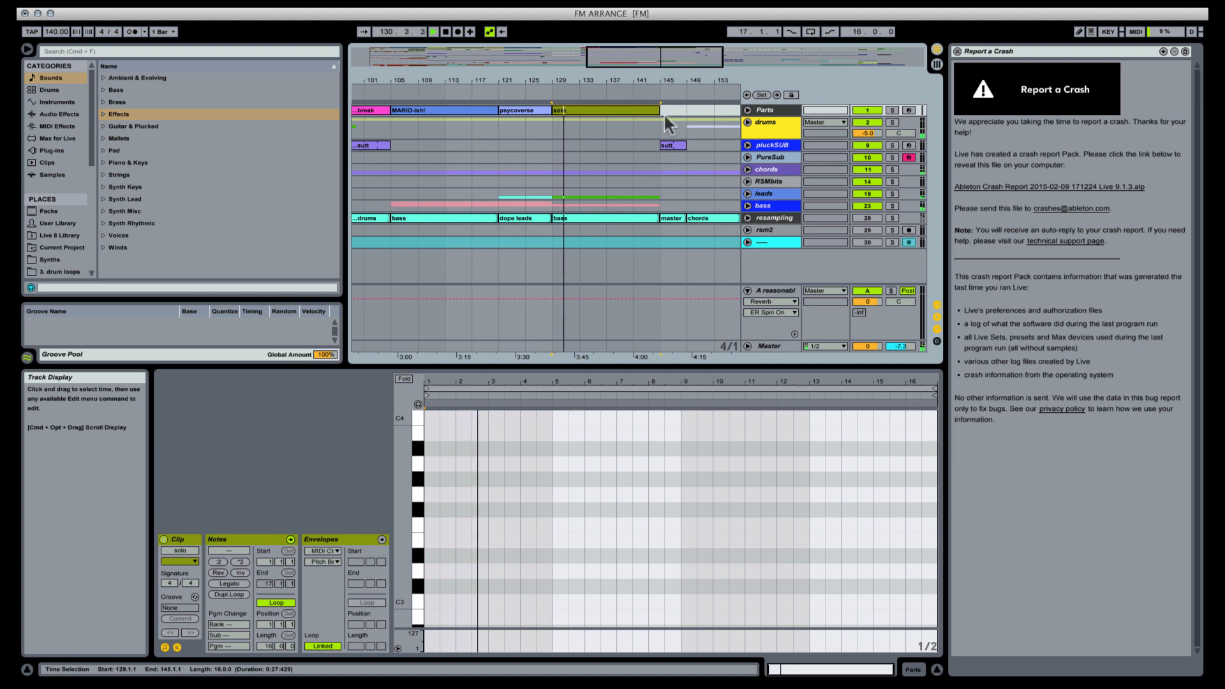
# Step: Insert a clip named break on the Parts track from 145.1.1 to 149.1.1
pyautogui.click(637, 130)
pyautogui.moveTo(668, 80)
pyautogui.mouseDown()
pyautogui.moveTo(668, 97)
pyautogui.moveTo(528, 67)
pyautogui.mouseUp()
pyautogui.click(653, 132)
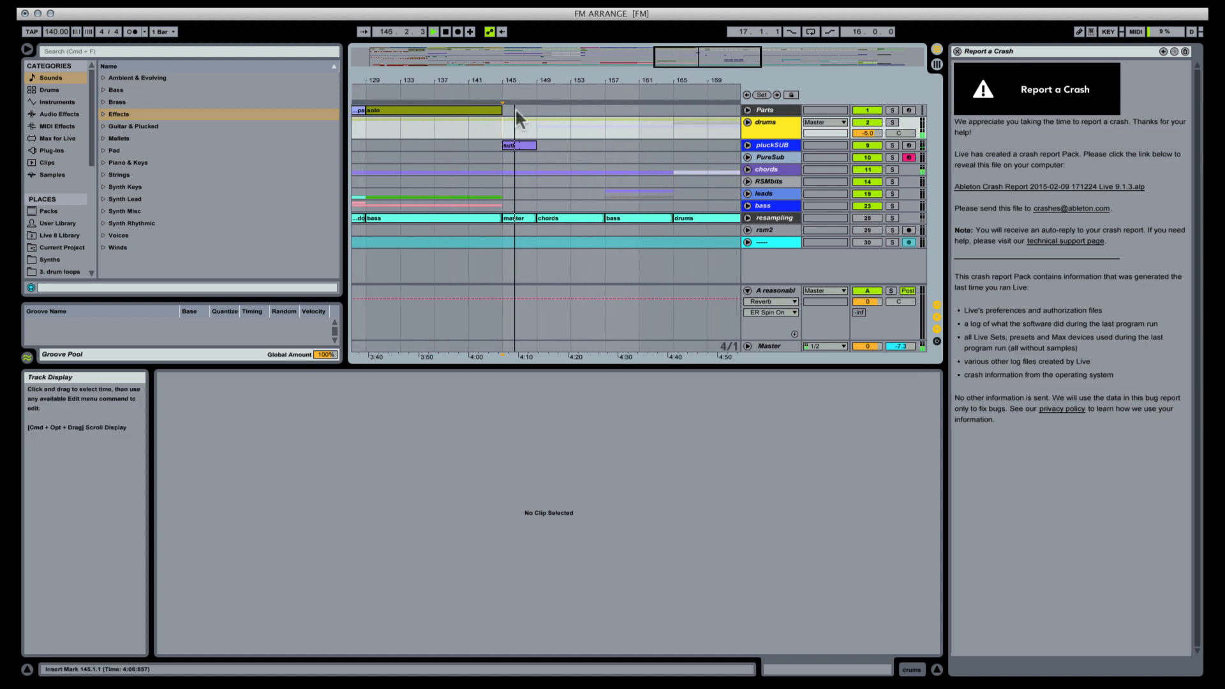
pyautogui.moveTo(511, 110); pyautogui.dragTo(529, 109)
pyautogui.press('super+shift+m')
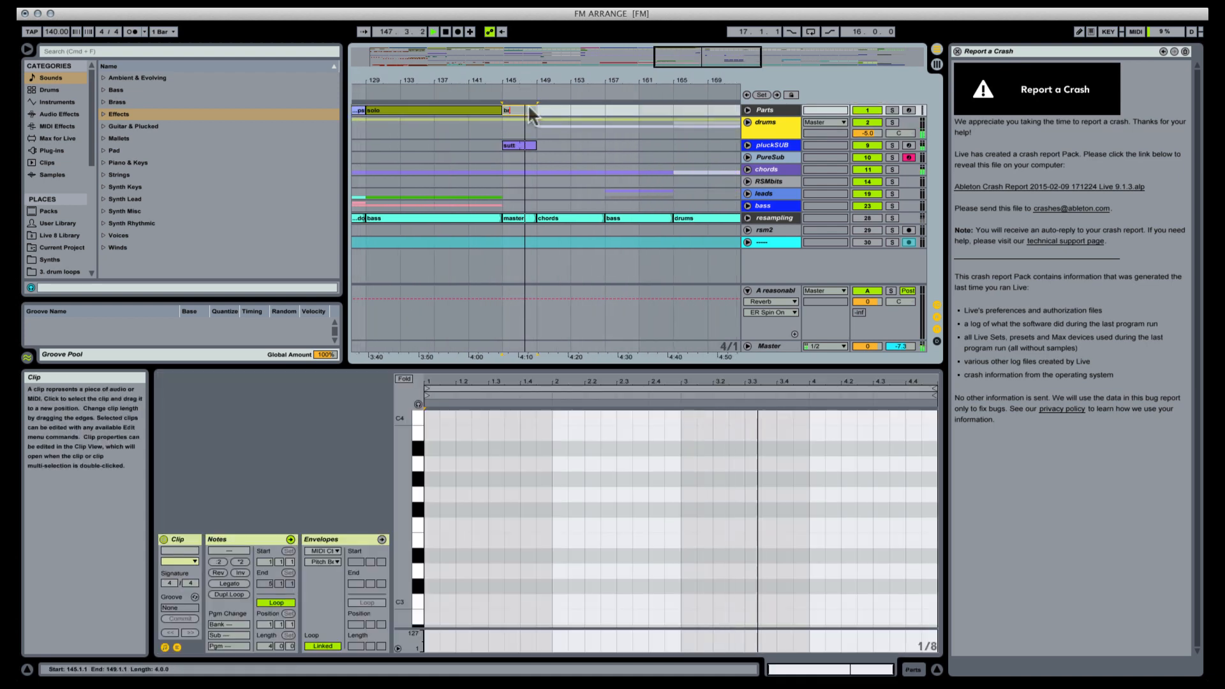
pyautogui.write('break')
pyautogui.press('Return')
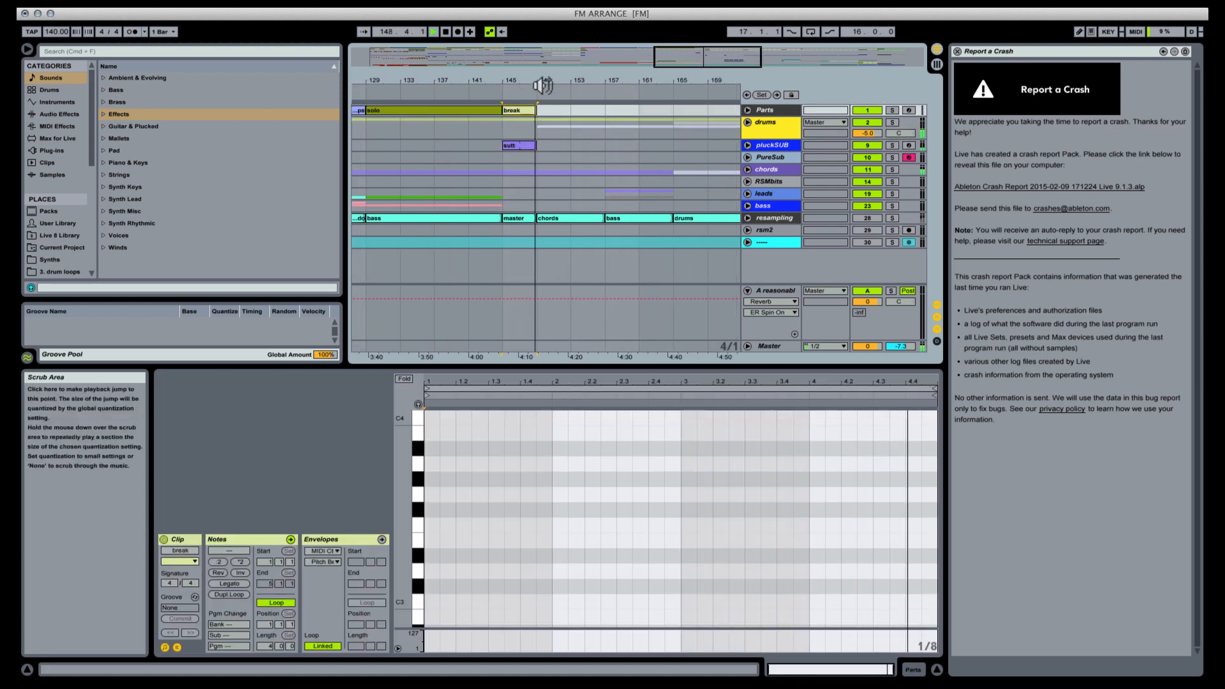
# Step: Insert a clip named C section on the Parts track from 149.1.1 to 165.1.1
pyautogui.moveTo(548, 107); pyautogui.dragTo(686, 110)
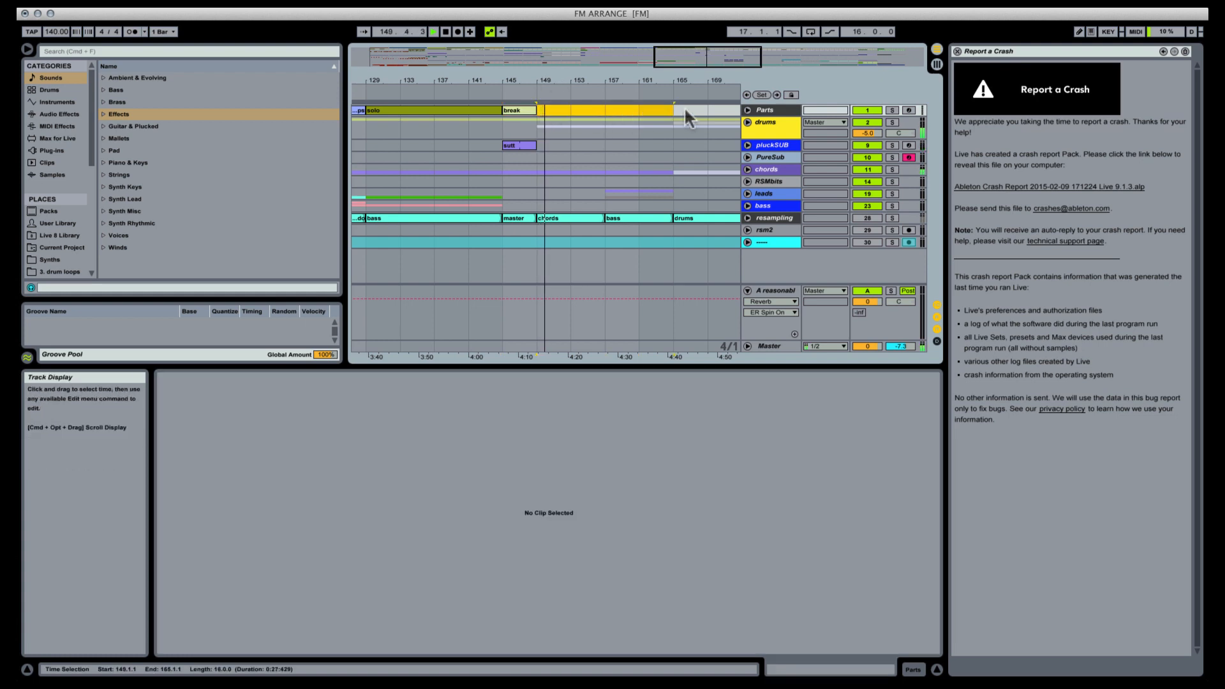
pyautogui.press('super+shift+m')
pyautogui.press('super+r')
pyautogui.write('C s')
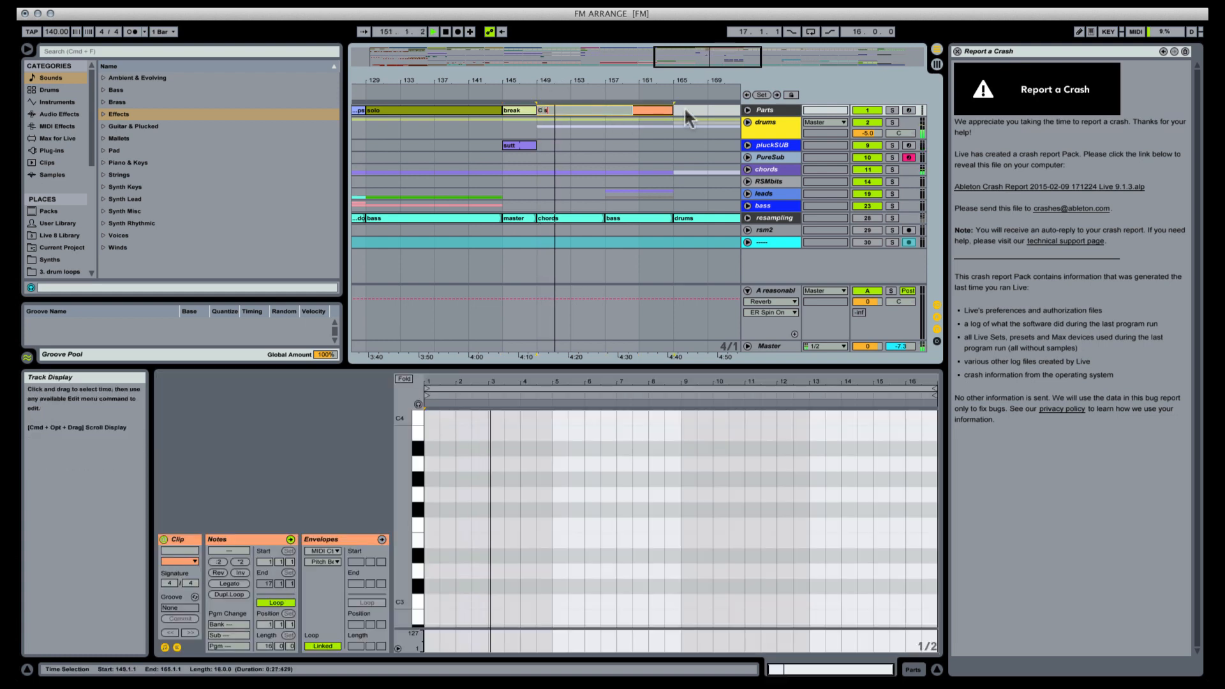
pyautogui.write('ection')
pyautogui.press('Return')
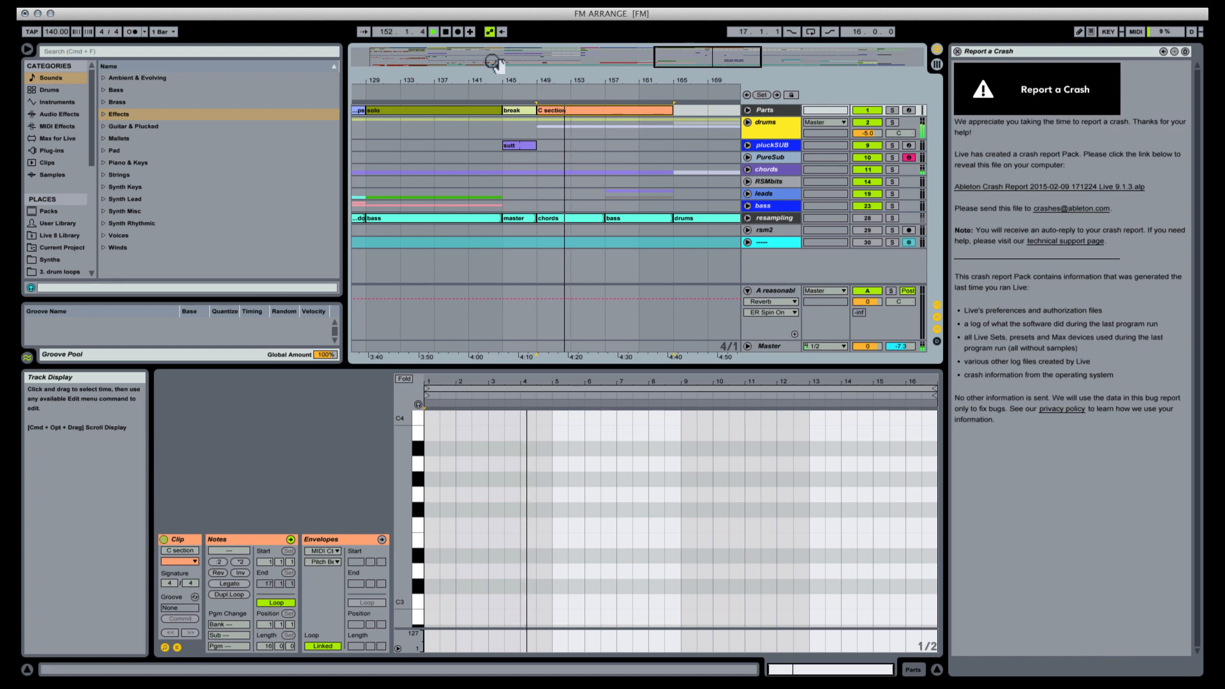
# Step: Rename the MARIO-ish! clip on the Parts track as B section (mario)
pyautogui.moveTo(489, 80); pyautogui.dragTo(631, 67)
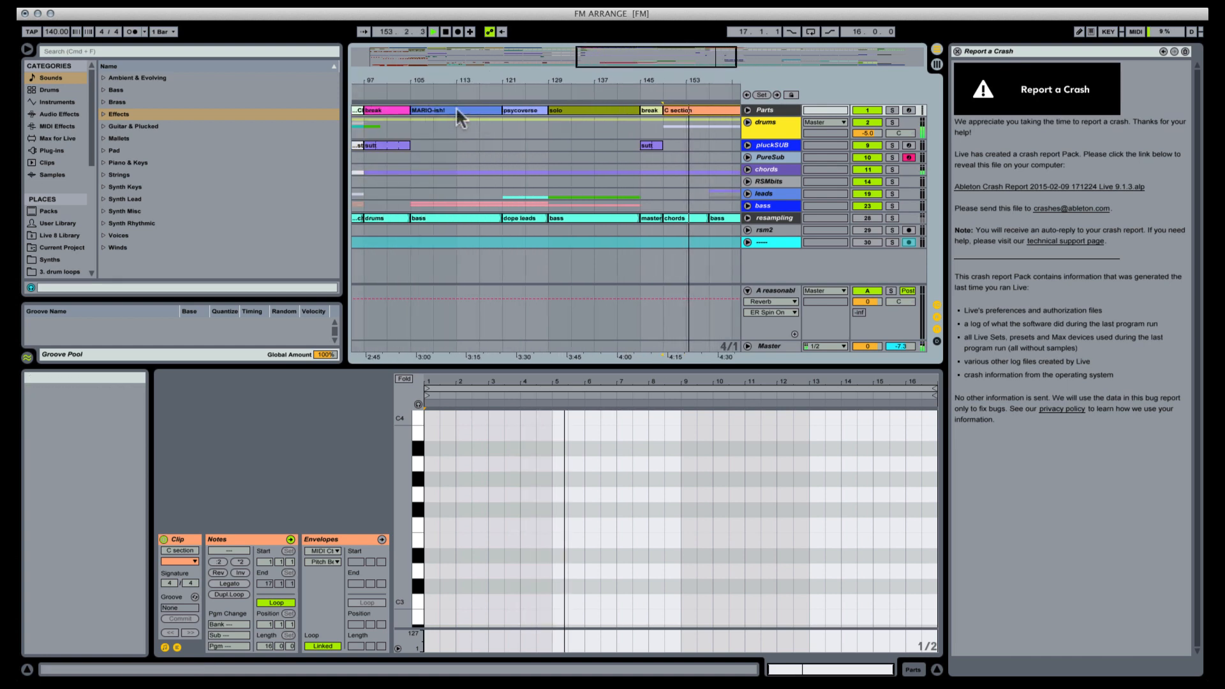
pyautogui.click(459, 109)
pyautogui.press('super+r')
pyautogui.write('B se')
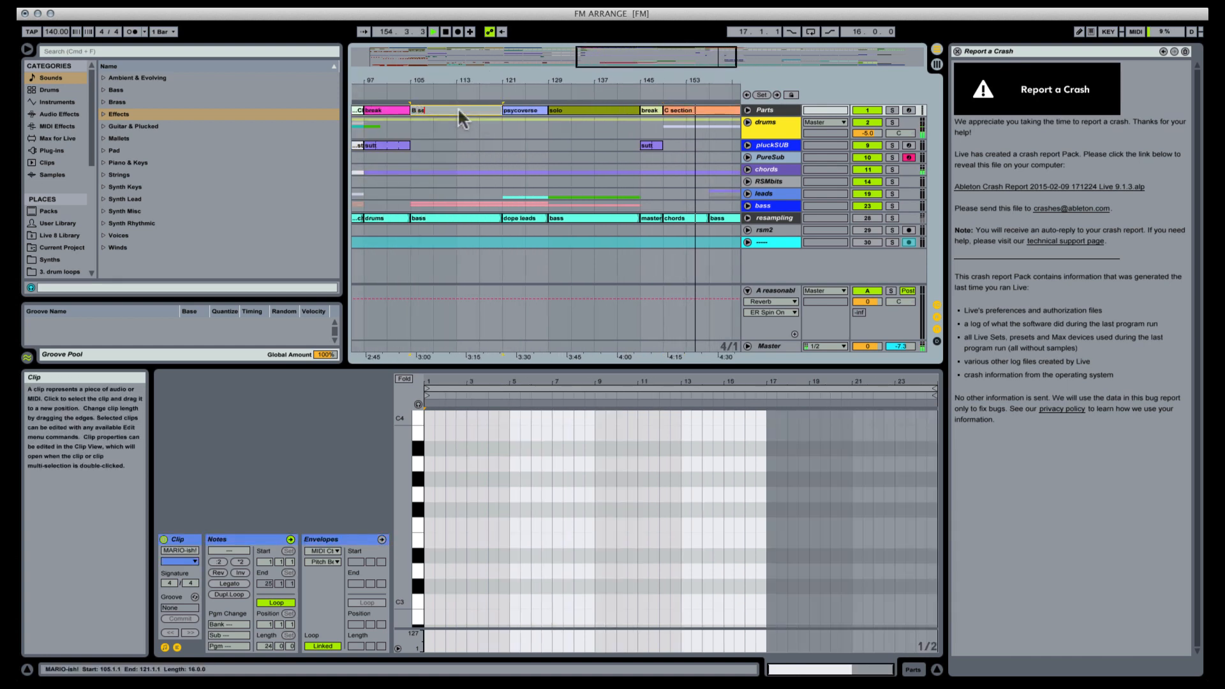
pyautogui.write('ction')
pyautogui.press('Return')
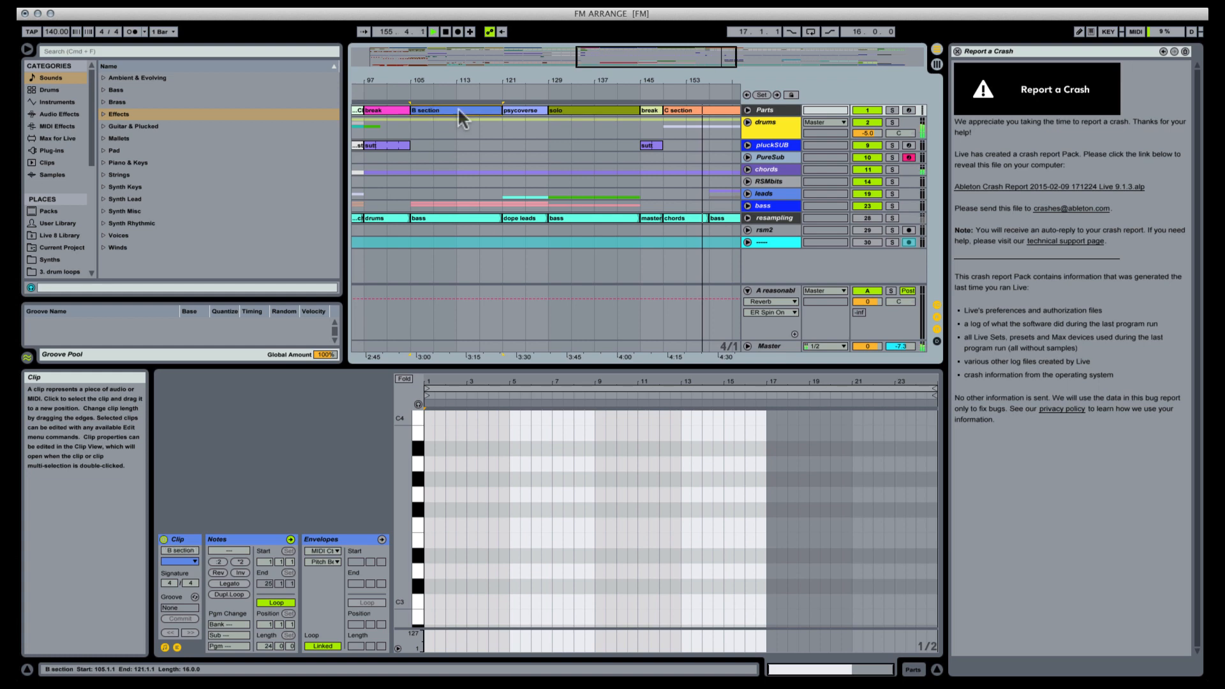
pyautogui.write('B se')
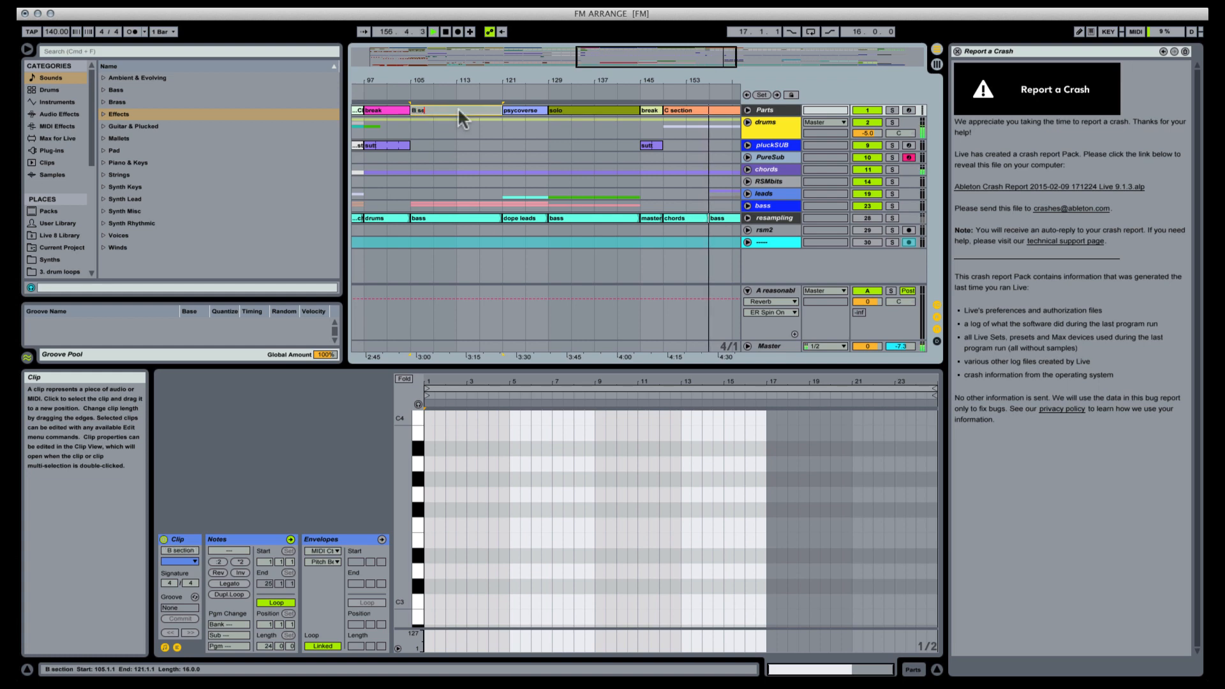
pyautogui.write('ction (mari')
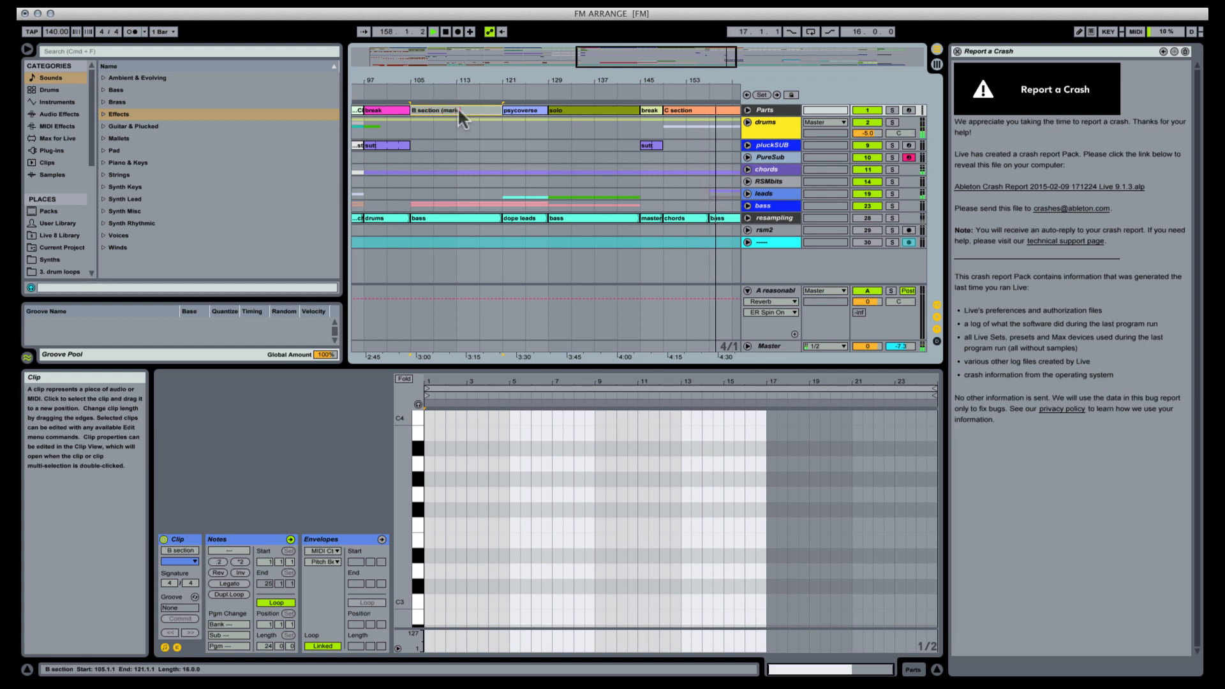
pyautogui.write('o)')
pyautogui.press('Return')
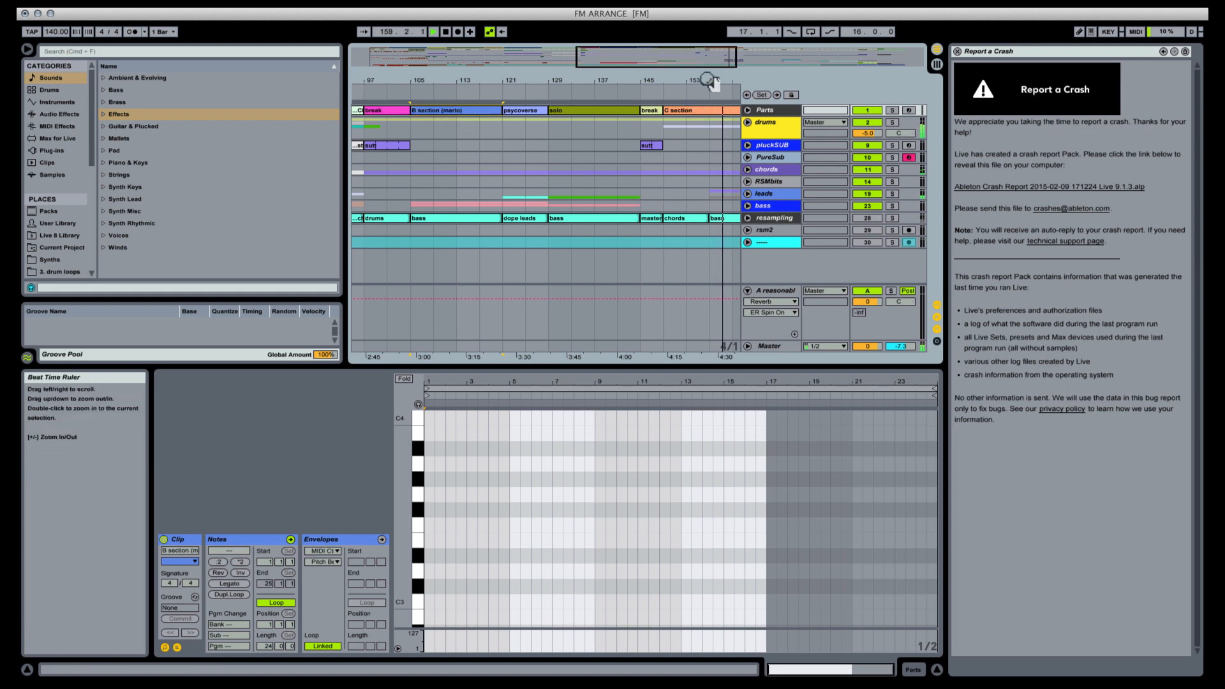
# Step: Insert a clip named develop C on the Parts track from 157.1.1 to 165.1.1, over the second half of the C section
pyautogui.click(593, 108)
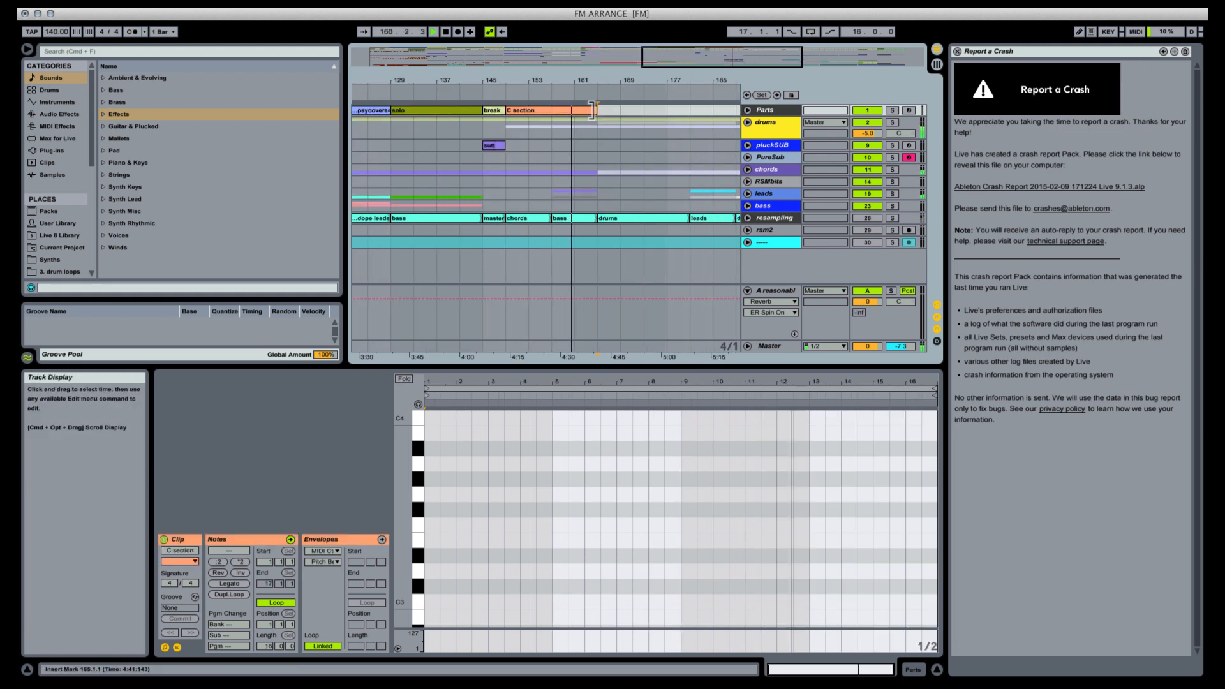
pyautogui.moveTo(592, 110); pyautogui.dragTo(551, 110)
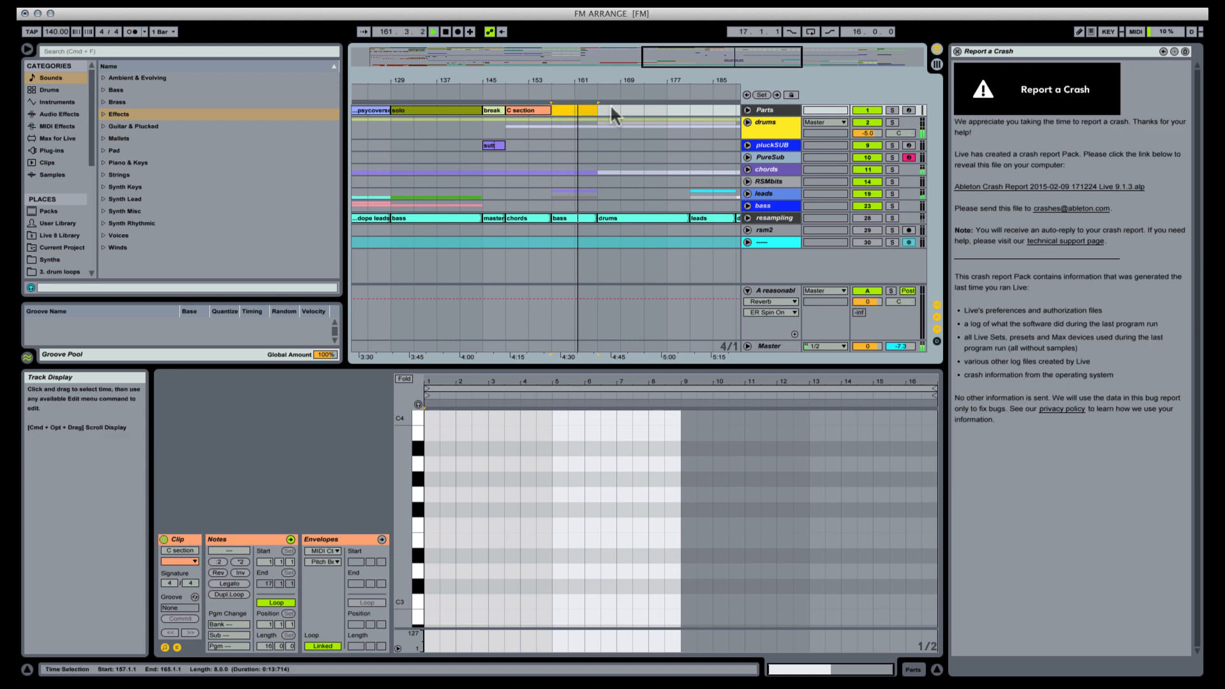
pyautogui.press('super+shift+m')
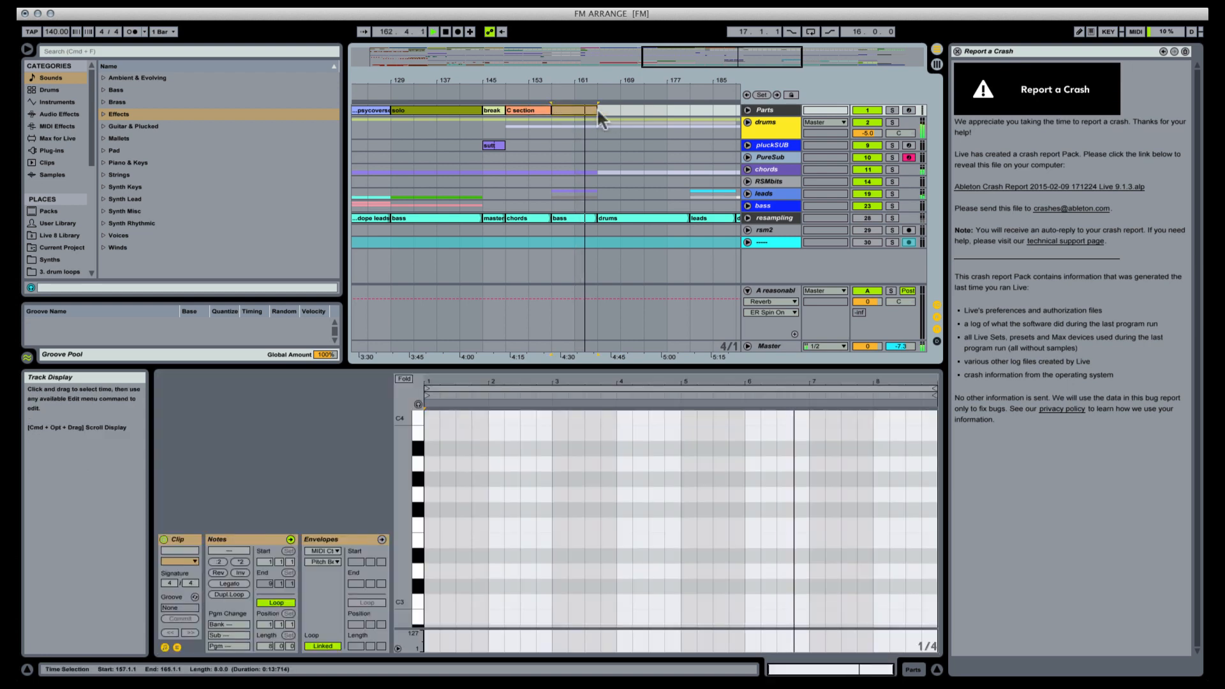
pyautogui.press('super+r')
pyautogui.write('de')
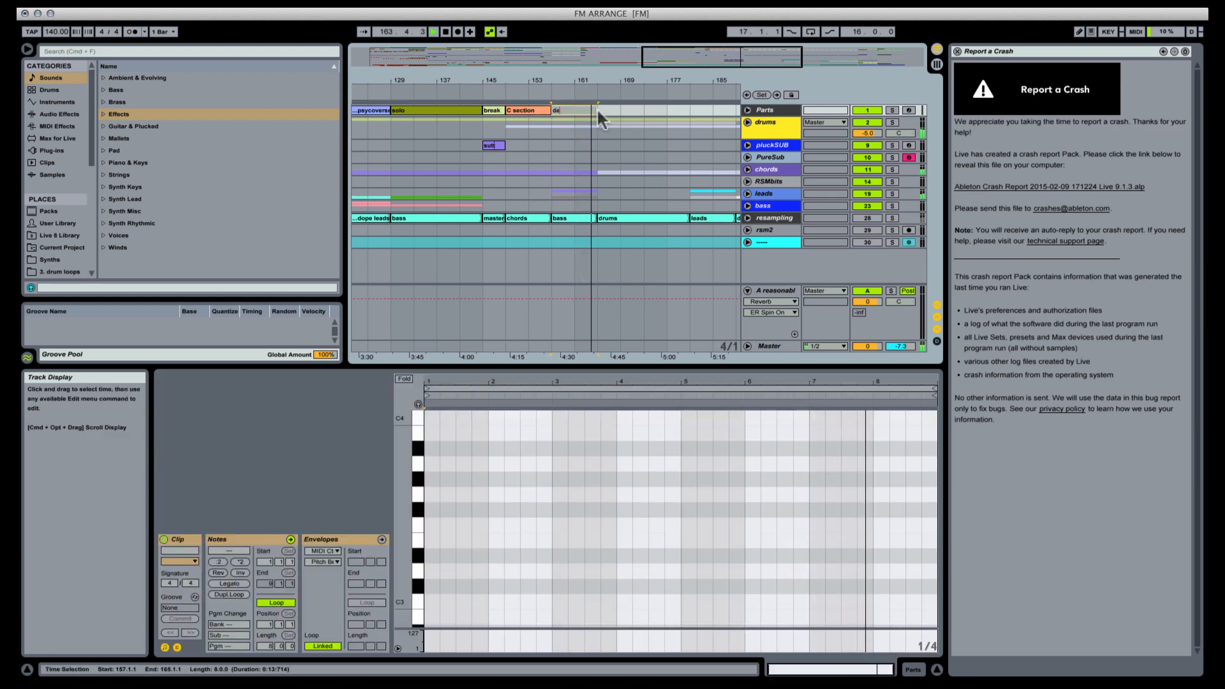
pyautogui.write('velop C')
pyautogui.press('Return')
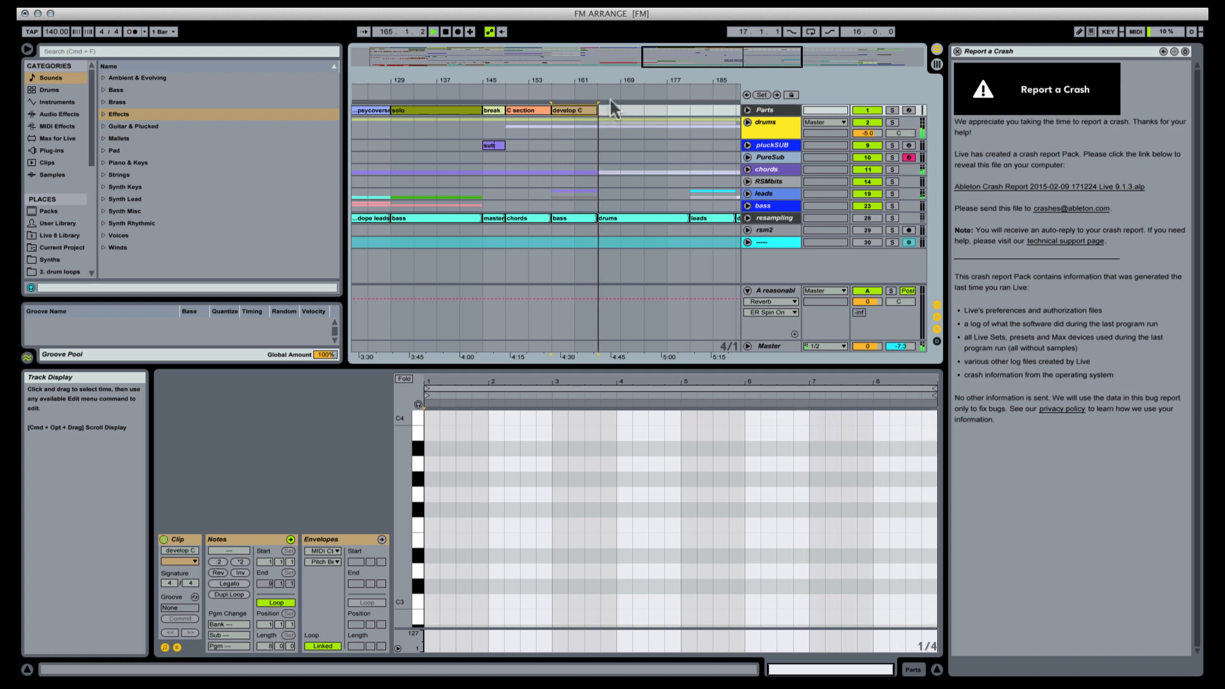
# Step: Insert a clip named interlude on the Parts track from 165.1.1 to 185.1.1
pyautogui.moveTo(617, 83); pyautogui.dragTo(523, 107)
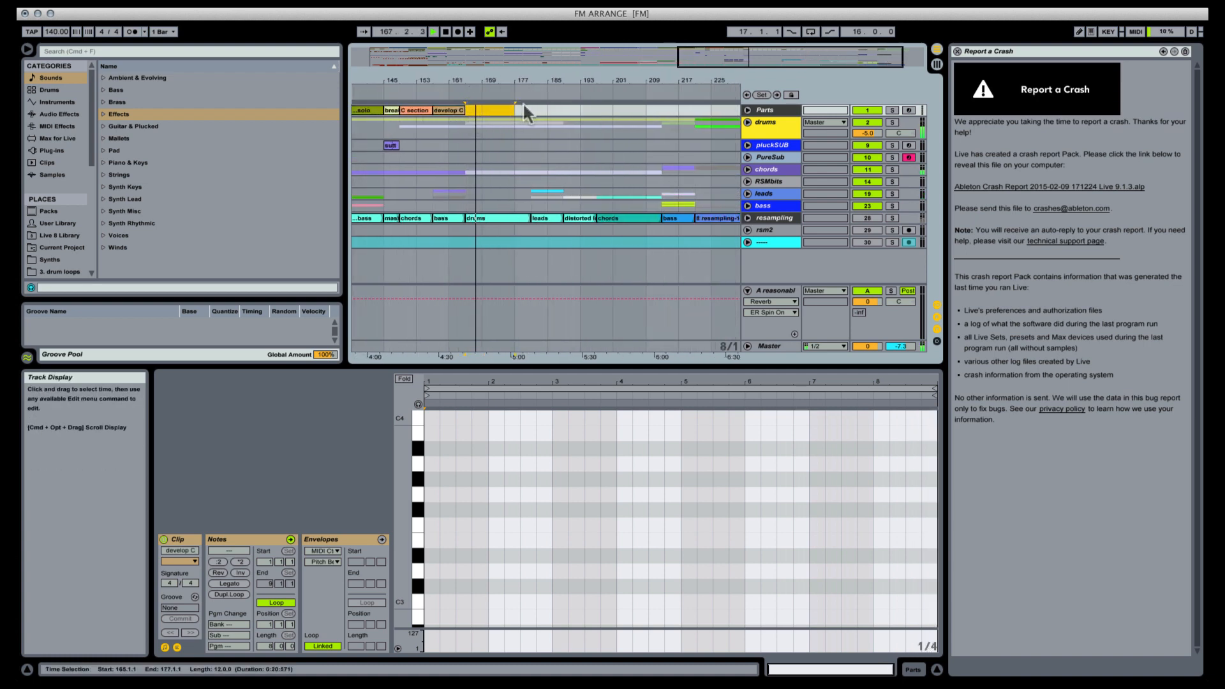
pyautogui.press('super+shift+m')
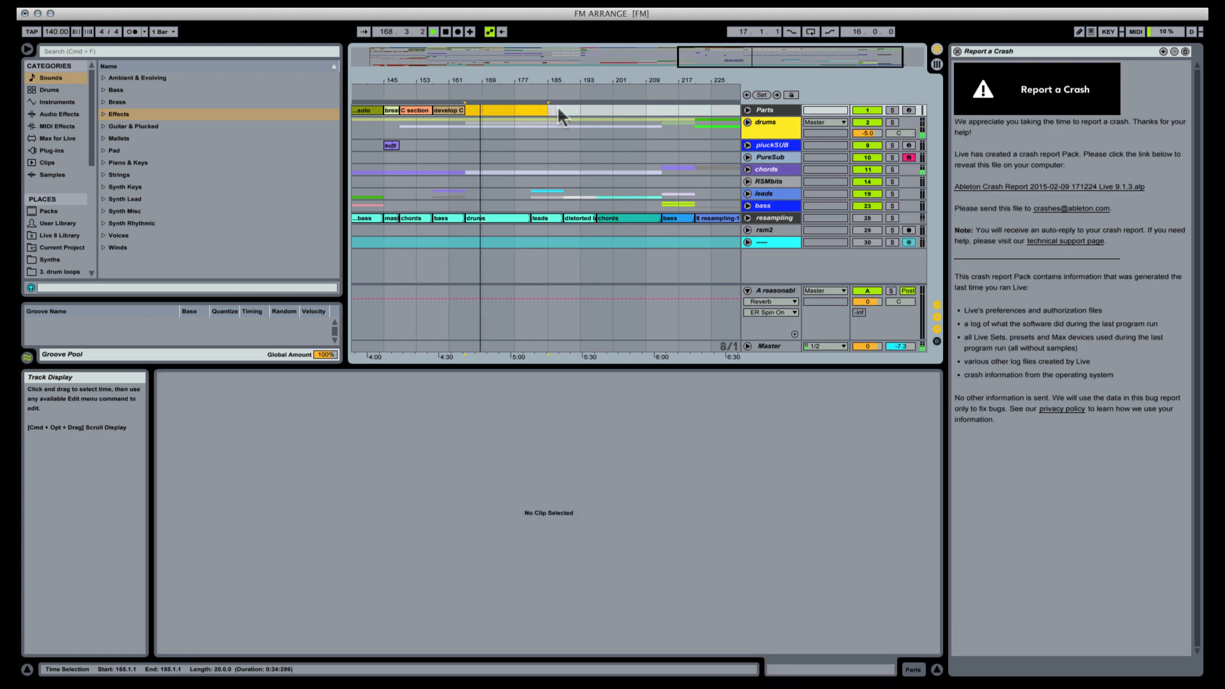
pyautogui.press('super+r')
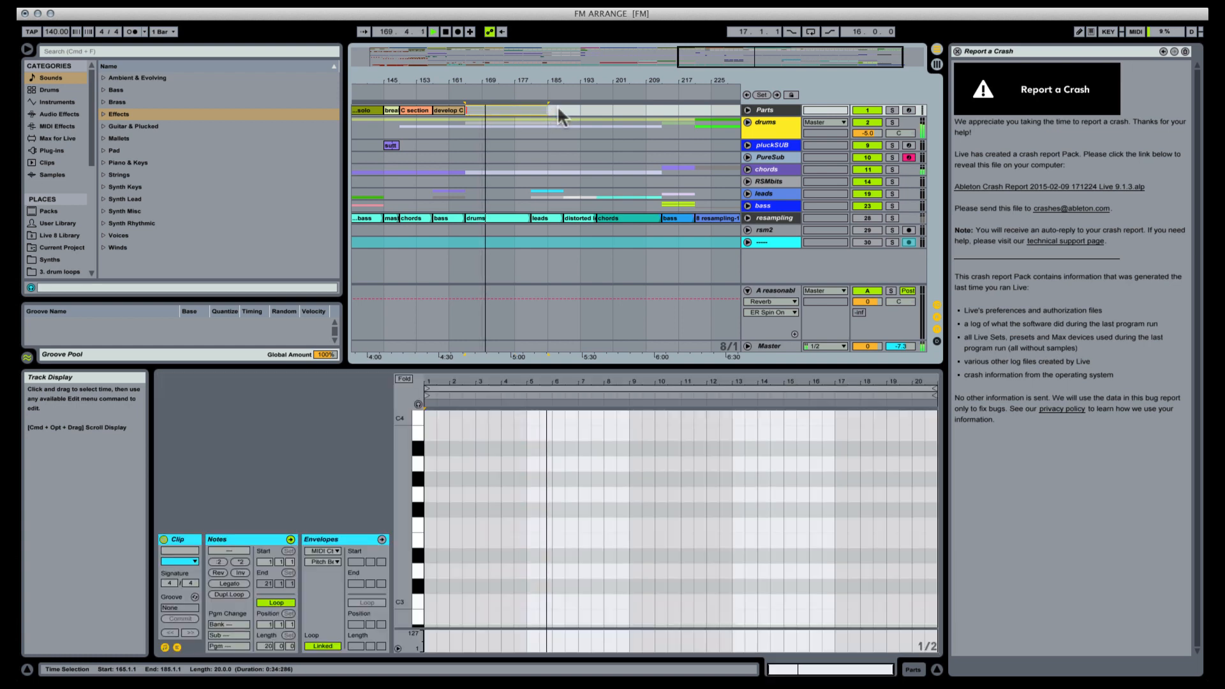
pyautogui.write('interlude')
pyautogui.press('Return')
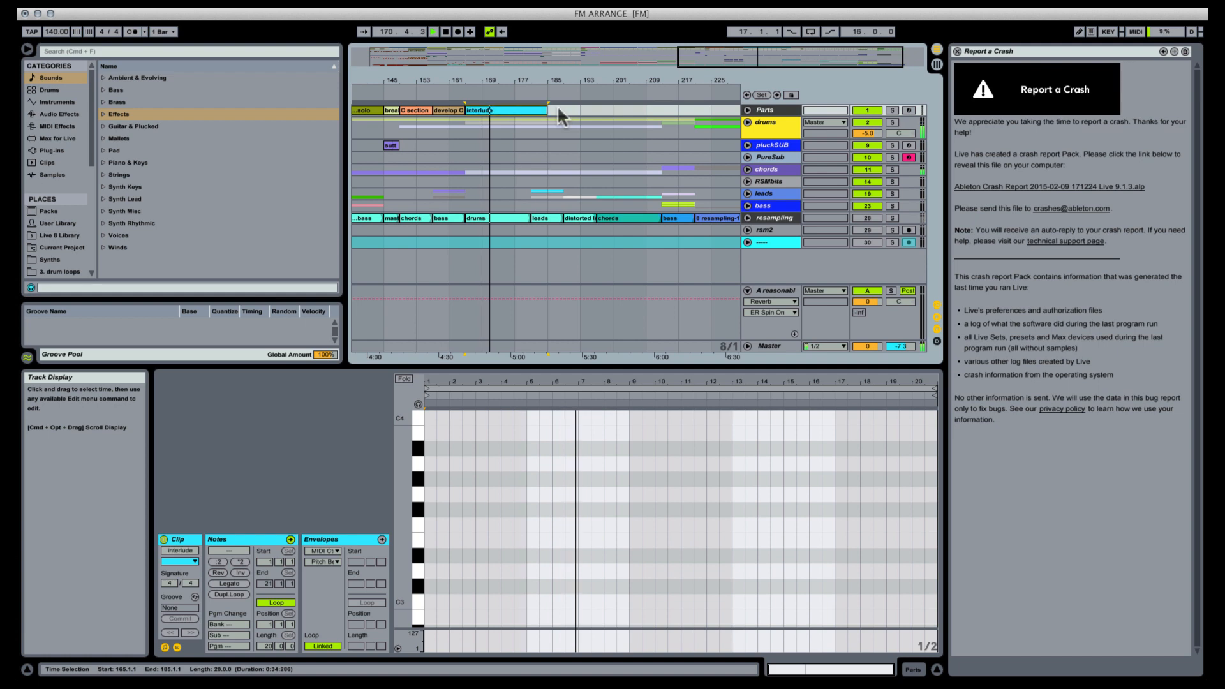
# Step: Extend the interlude clip on the Parts track to end at 213.1.1 and consolidate it into one 48-bar clip
pyautogui.moveTo(538, 81); pyautogui.dragTo(538, 125)
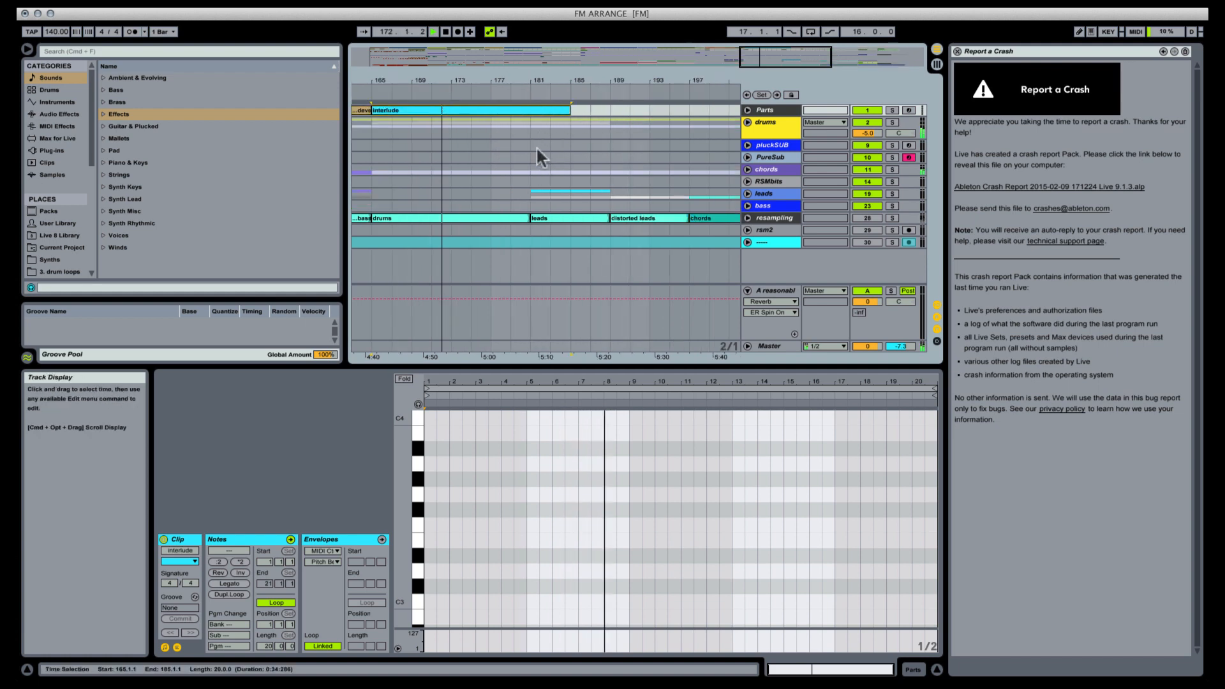
pyautogui.click(532, 123)
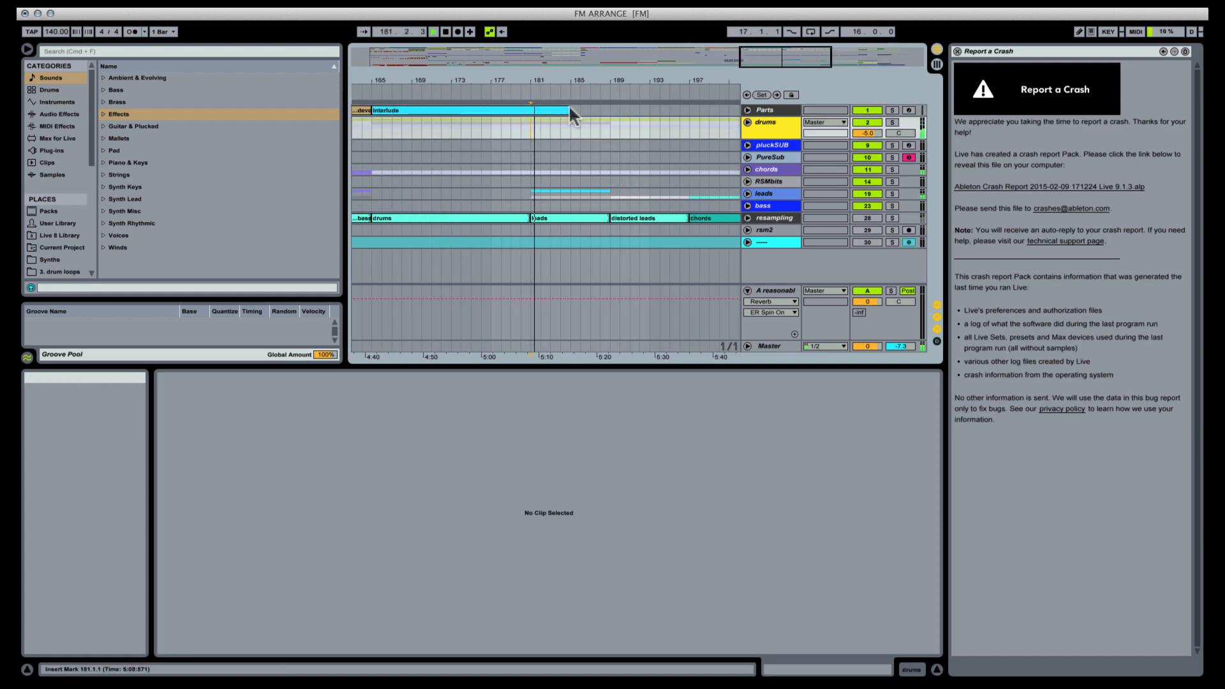
pyautogui.moveTo(565, 111); pyautogui.dragTo(622, 99)
pyautogui.click(600, 145)
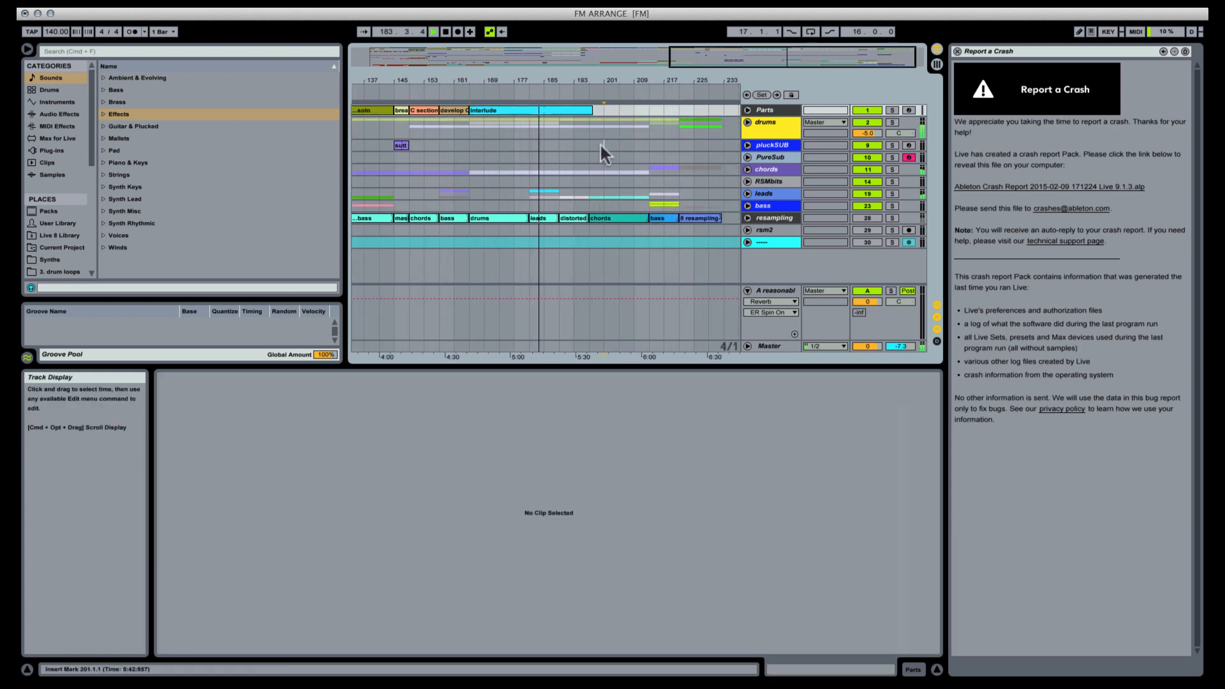
pyautogui.click(635, 143)
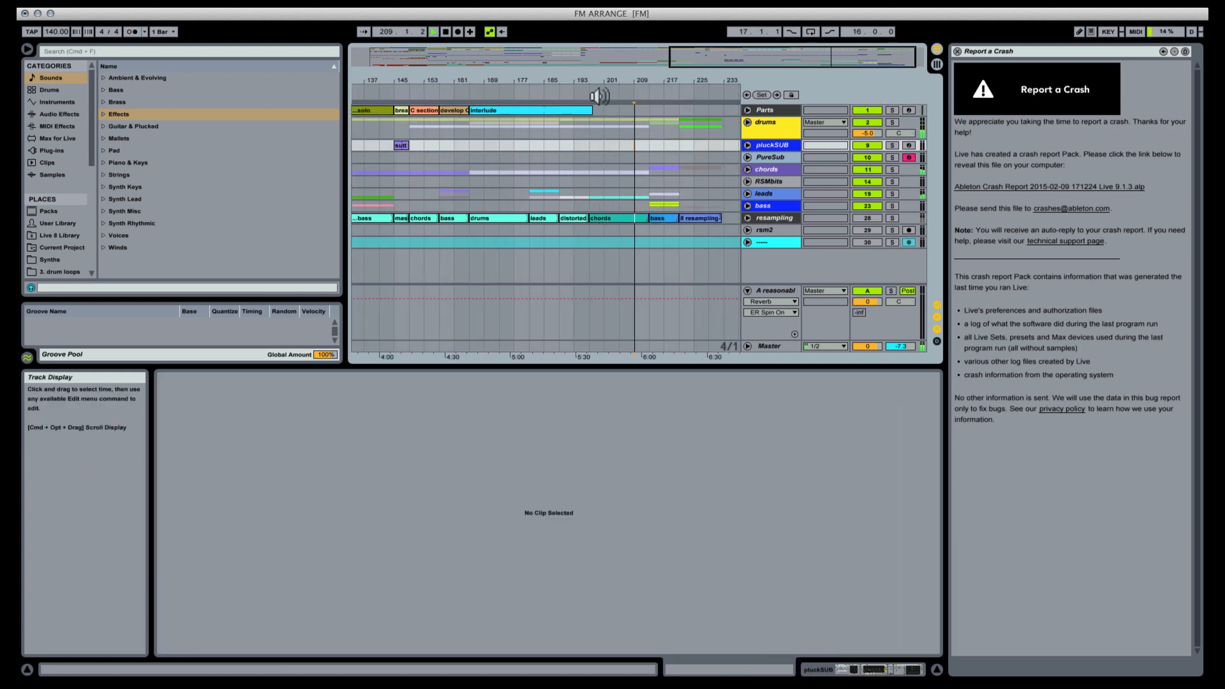
pyautogui.moveTo(589, 113); pyautogui.dragTo(645, 110)
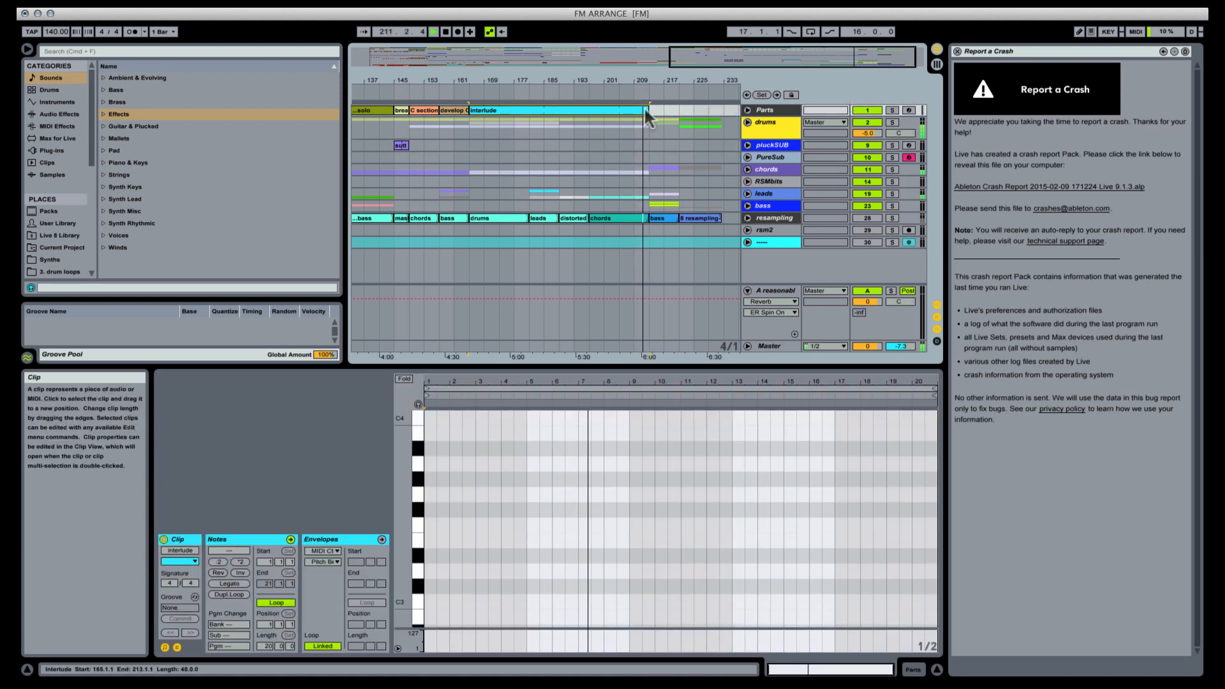
pyautogui.press('super+j')
# Step: Insert a clip named smooth on the Parts track from 213.1.1 to 221.1.1
pyautogui.moveTo(576, 84); pyautogui.dragTo(450, 90)
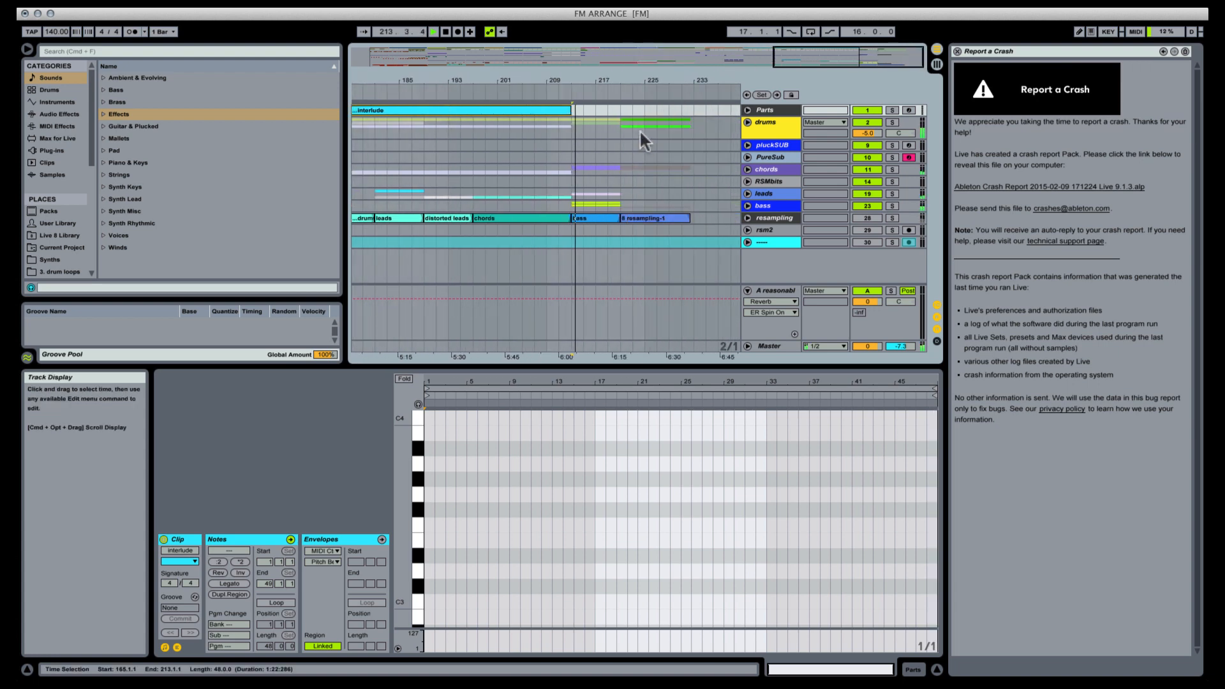
pyautogui.moveTo(582, 107); pyautogui.dragTo(625, 110)
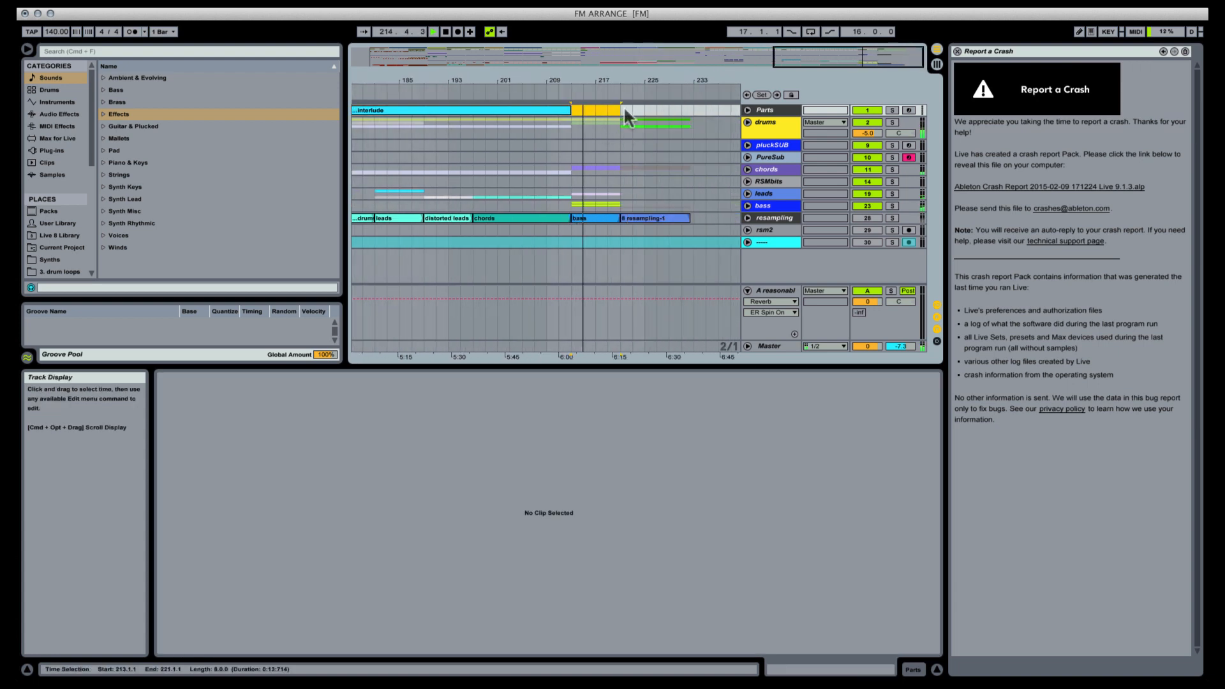
pyautogui.press('super+shift+m')
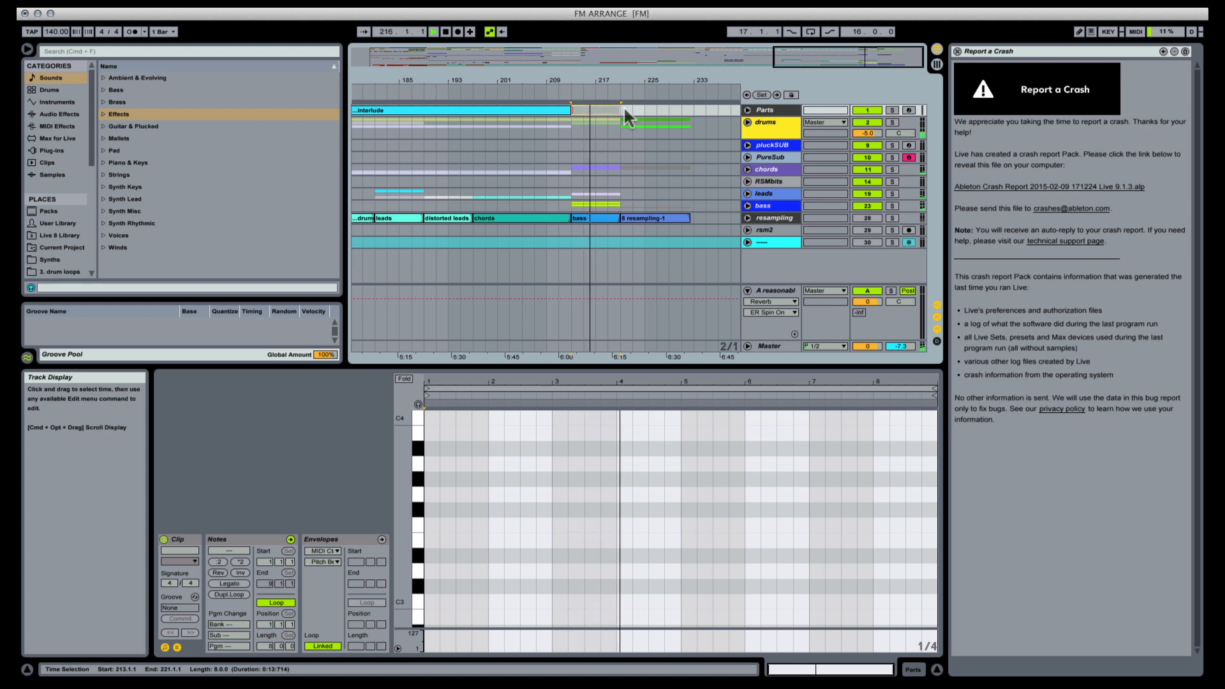
pyautogui.press('super+r')
pyautogui.write('sm')
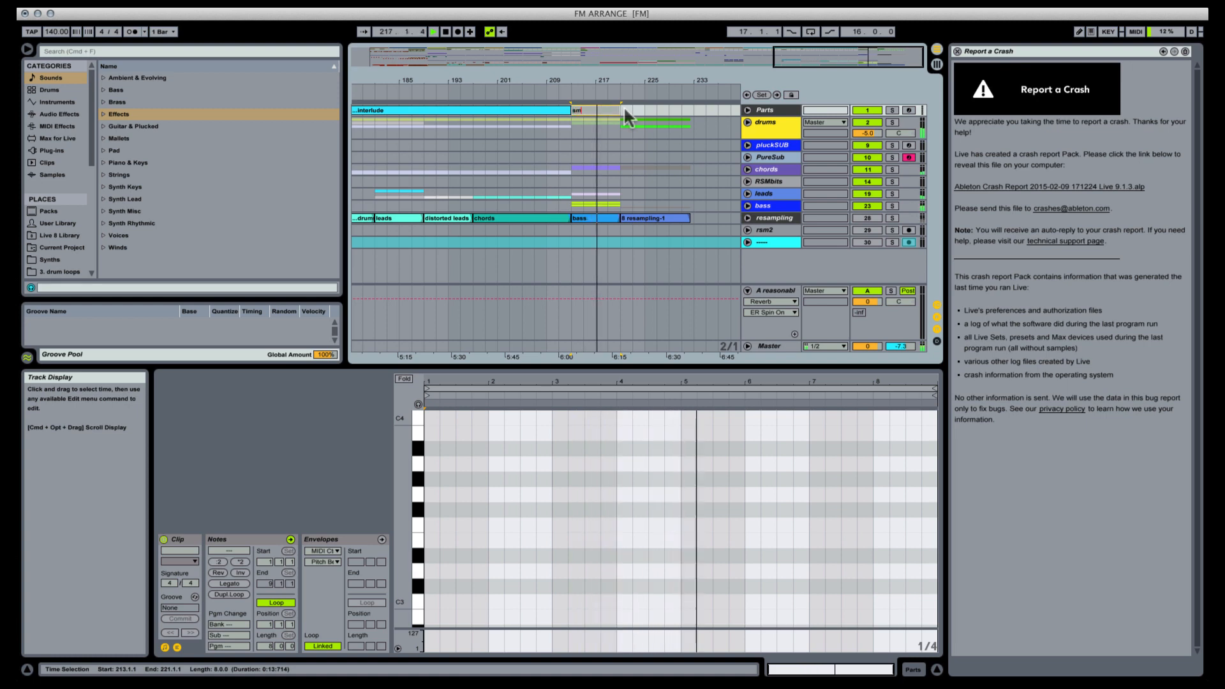
pyautogui.write('ooth')
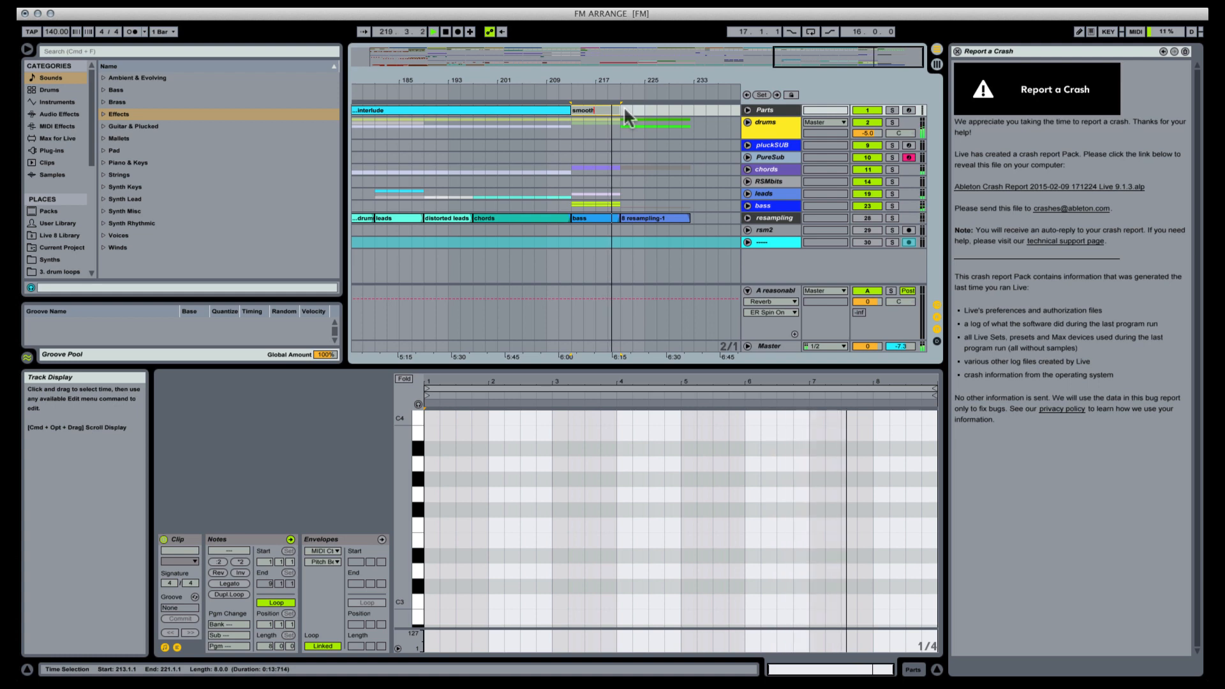
pyautogui.press('Return')
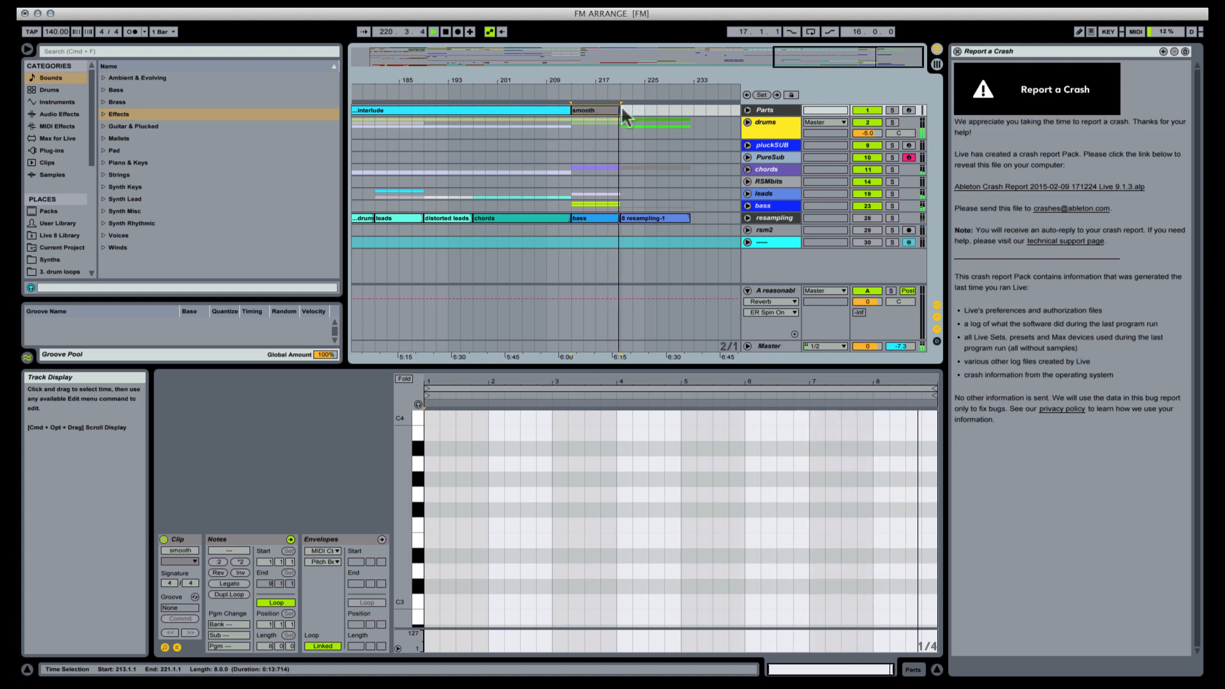
# Step: Insert a clip on the Parts track from 221.1.1 to 235.1.1, check the bass group's tracks there, and name the clip neuroOutro
pyautogui.moveTo(695, 106); pyautogui.dragTo(698, 107)
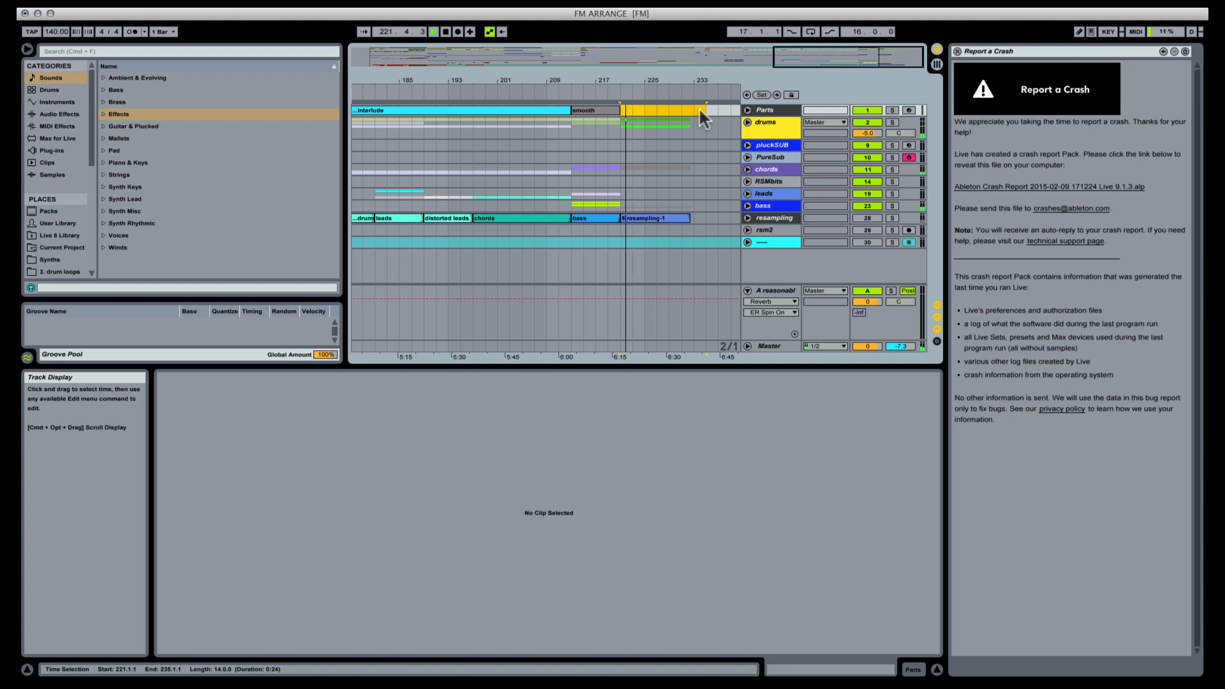
pyautogui.press('super+shift+m')
pyautogui.press('super+r')
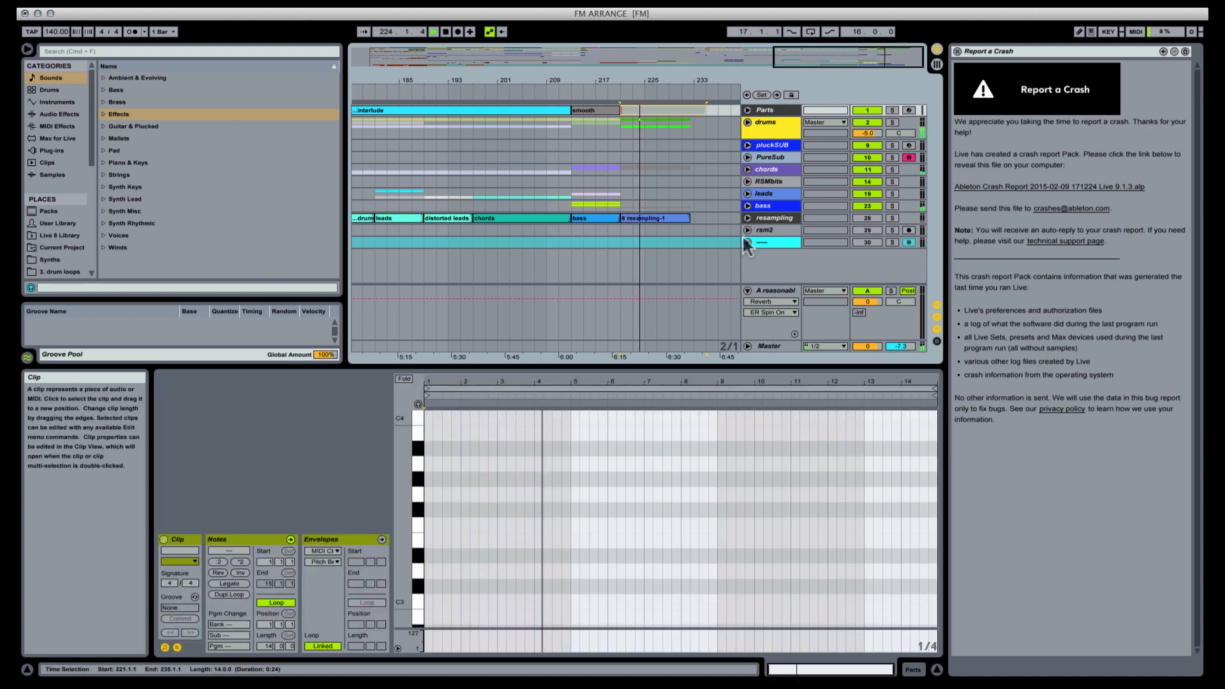
pyautogui.scroll(-10, 681, 191)
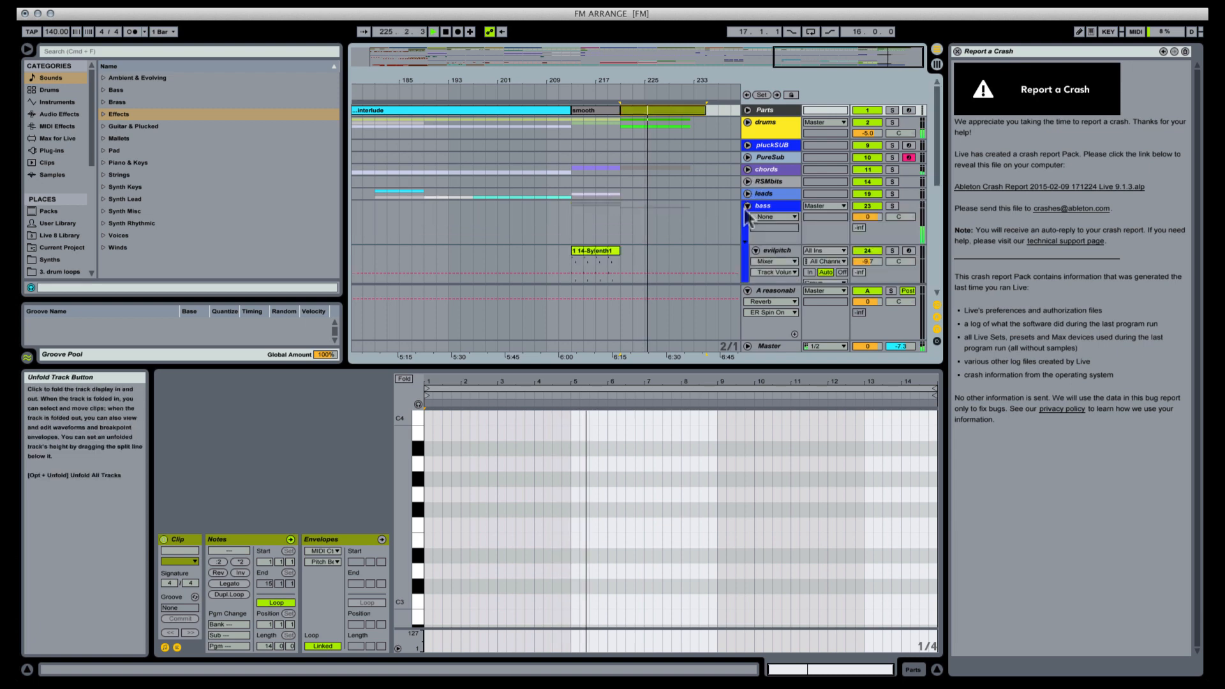
pyautogui.scroll(10, 680, 189)
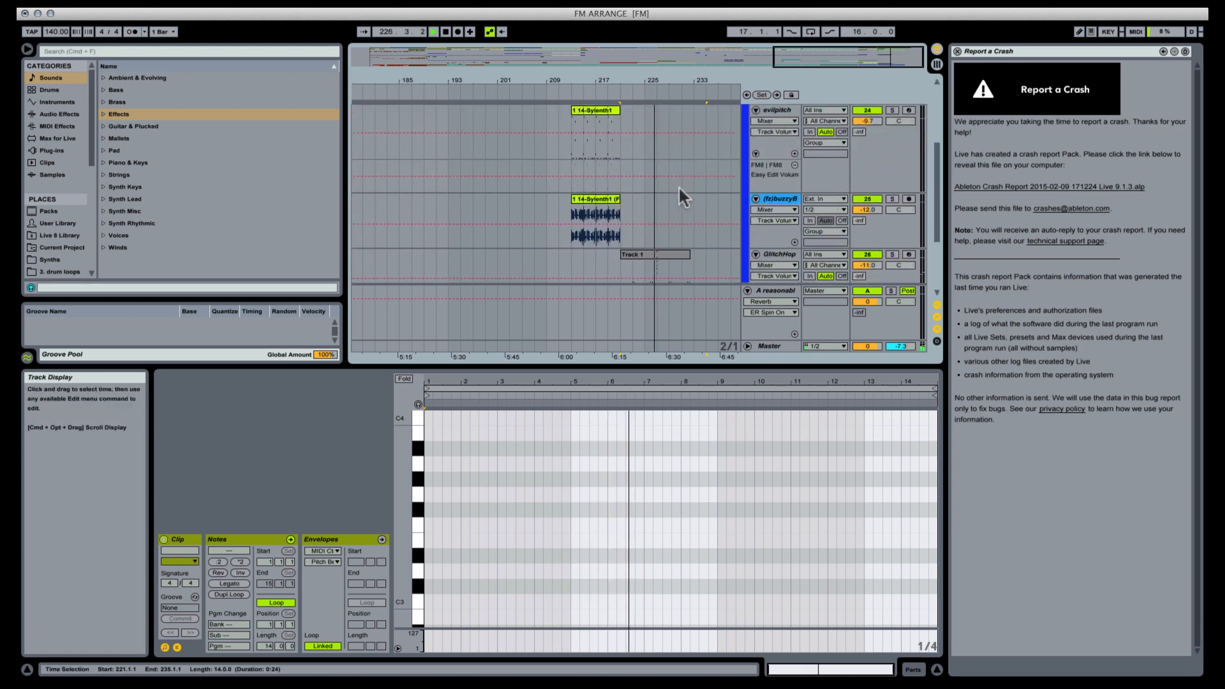
pyautogui.click(644, 107)
pyautogui.press('super+r')
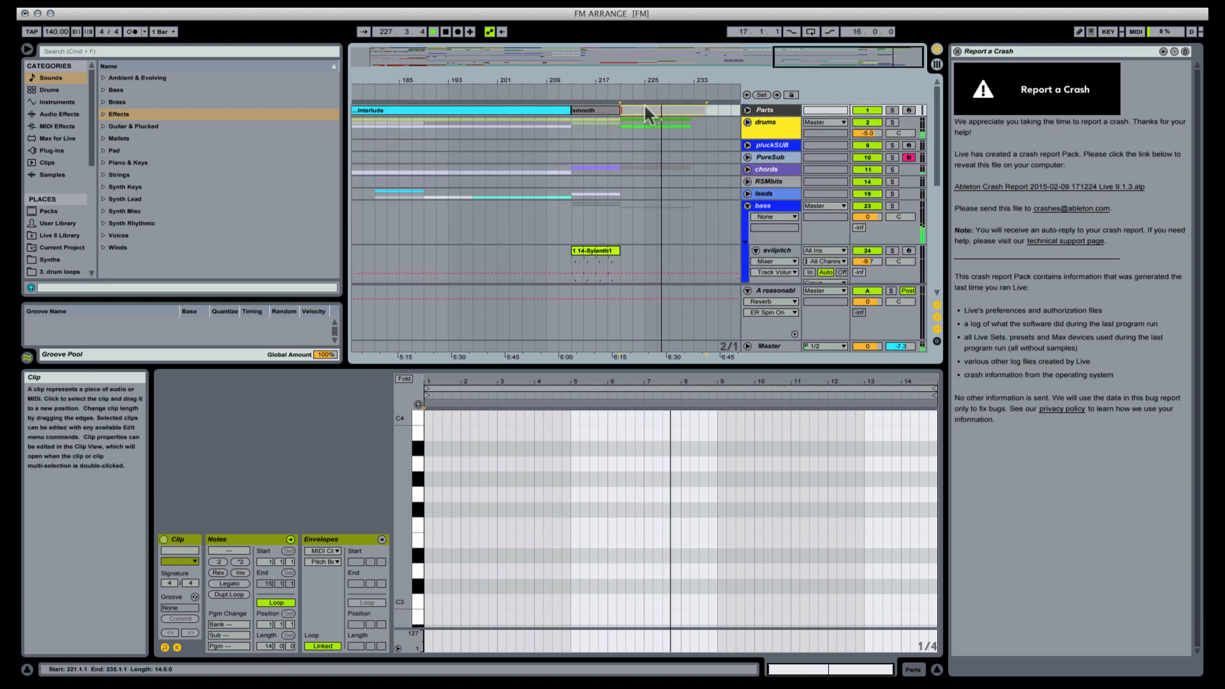
pyautogui.write('neuroOutro')
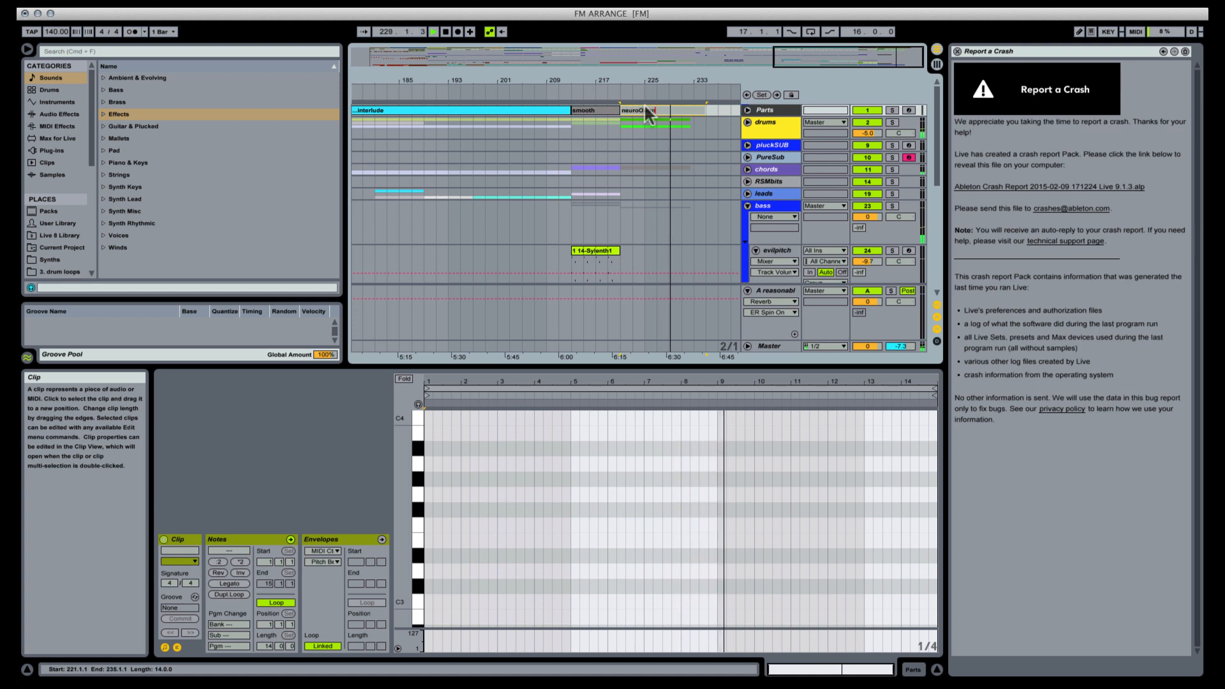
pyautogui.press('Return')
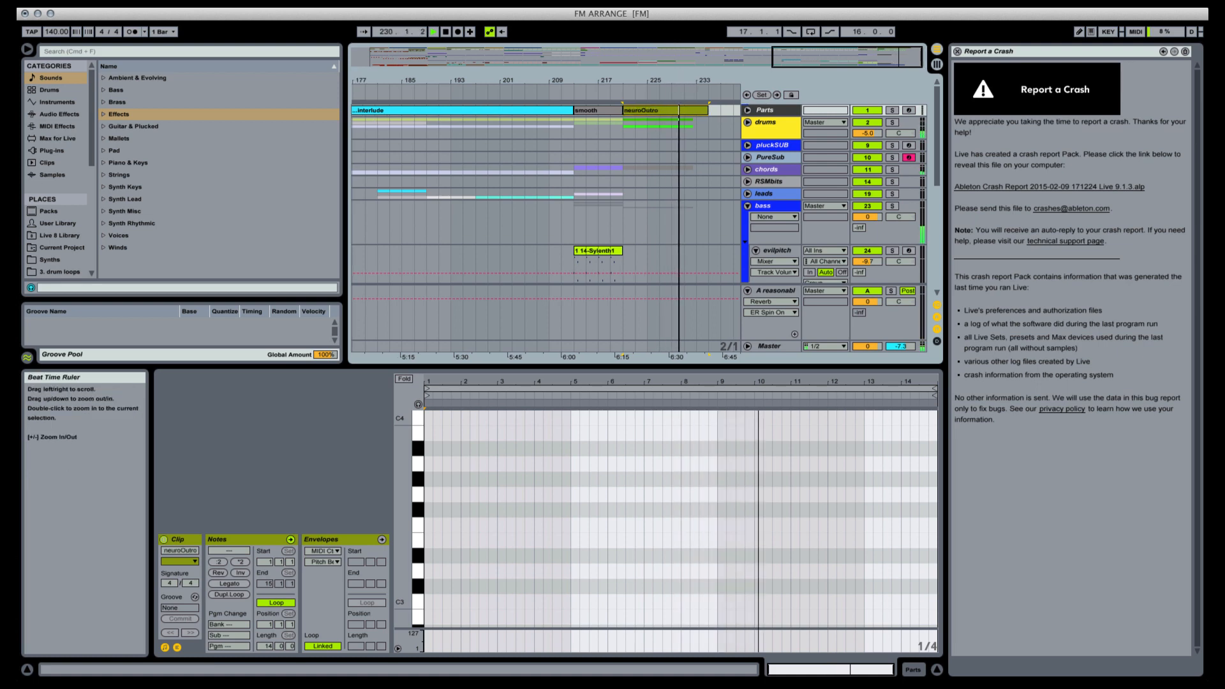
pyautogui.moveTo(675, 81); pyautogui.dragTo(670, 19)
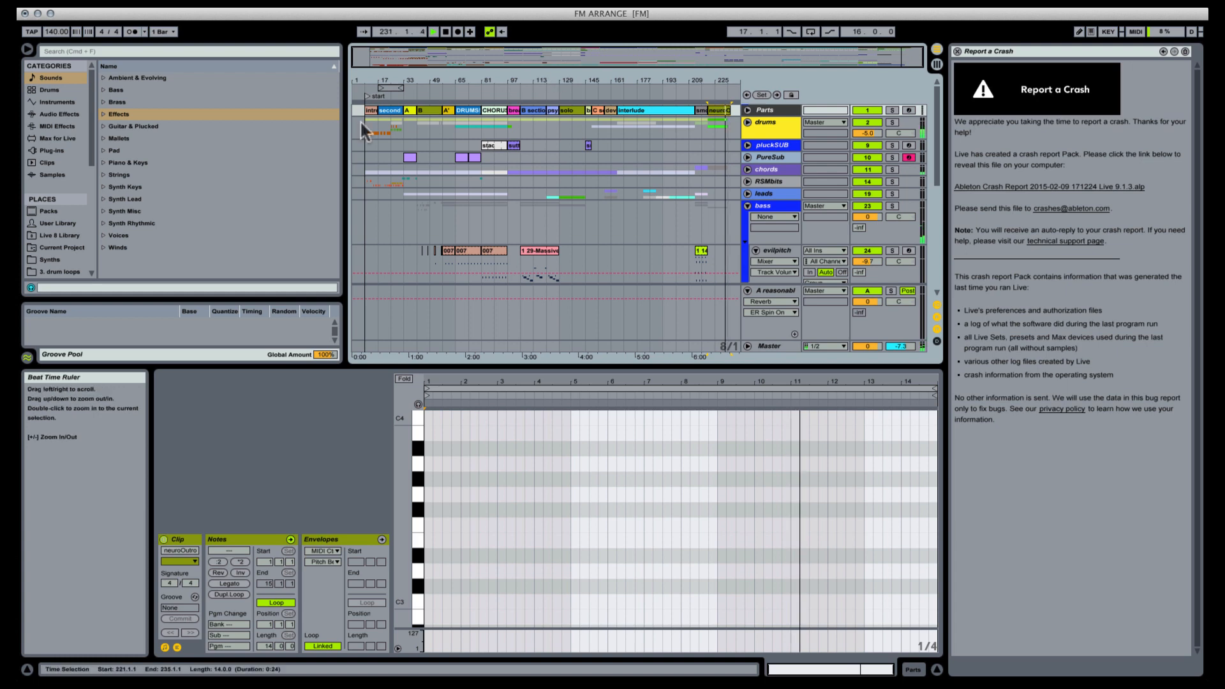